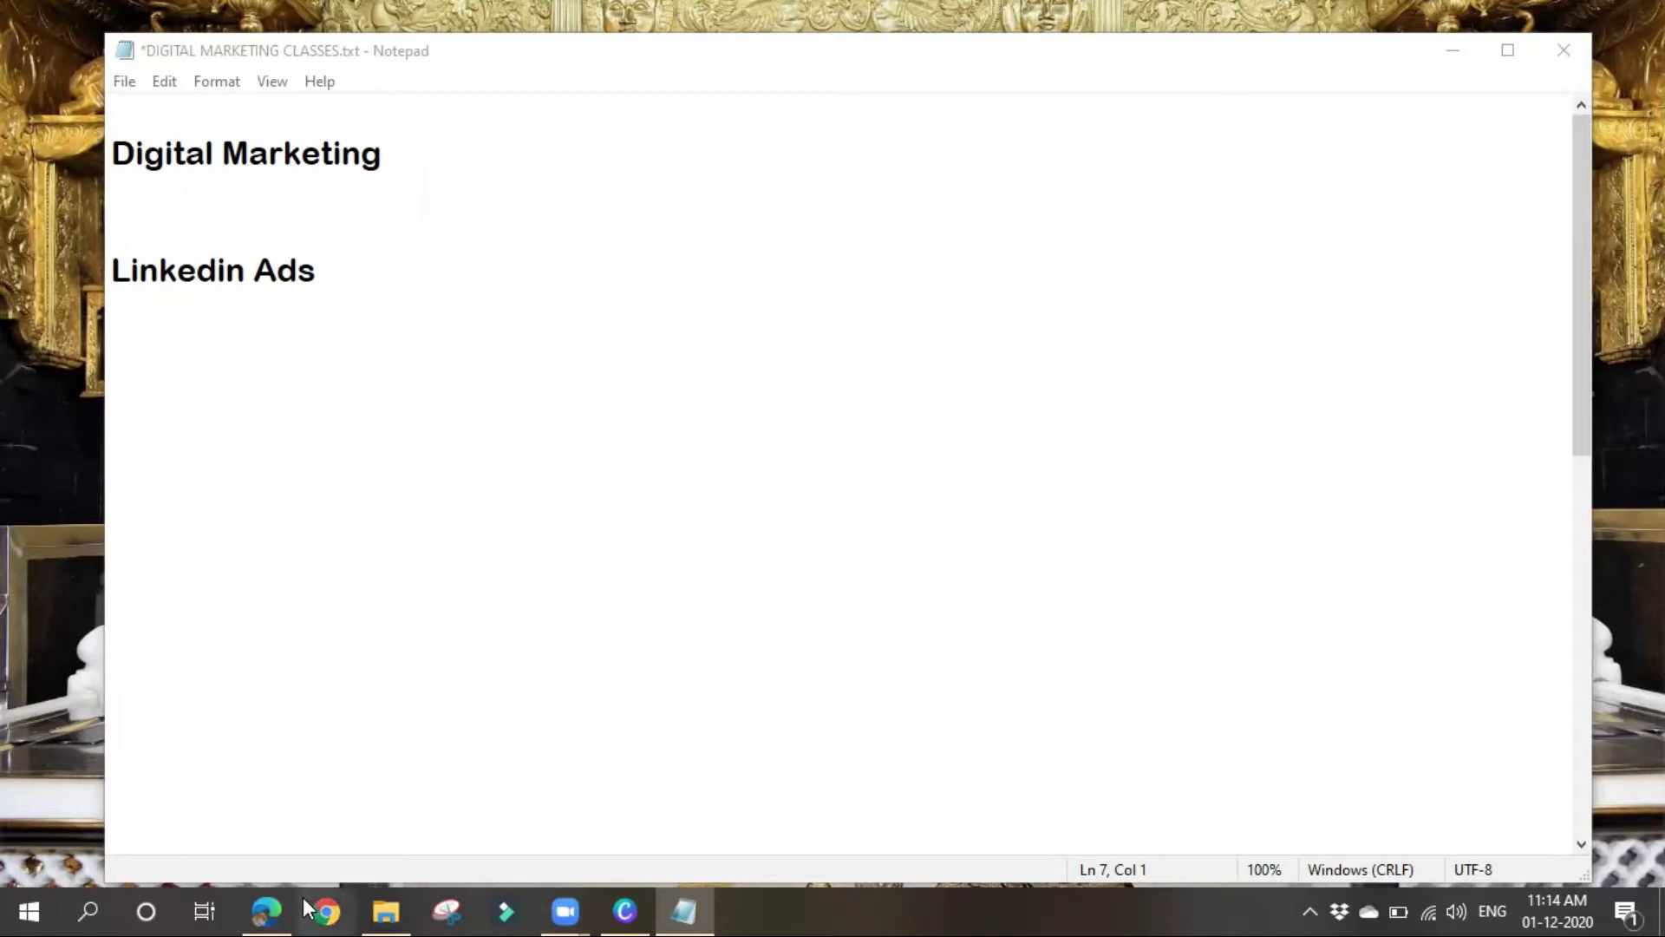
# Switch to the LinkedIn feed in Edge and examine the promoted Cognisium post among the regular posts.
pyautogui.moveTo(274, 897)
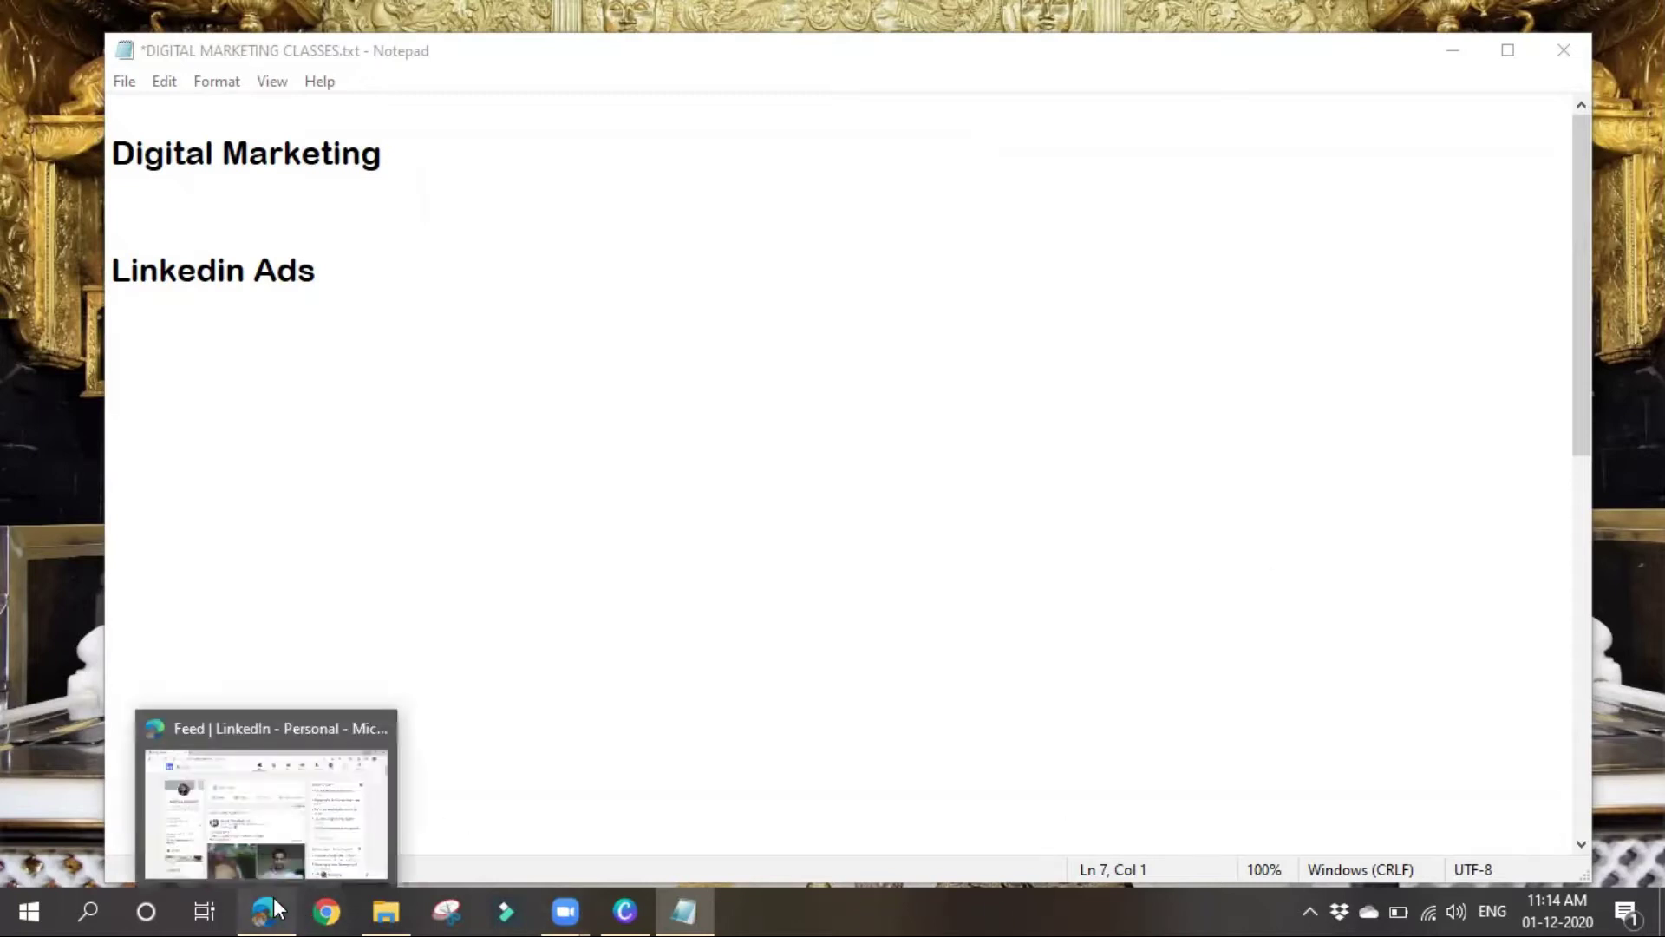
pyautogui.click(282, 721)
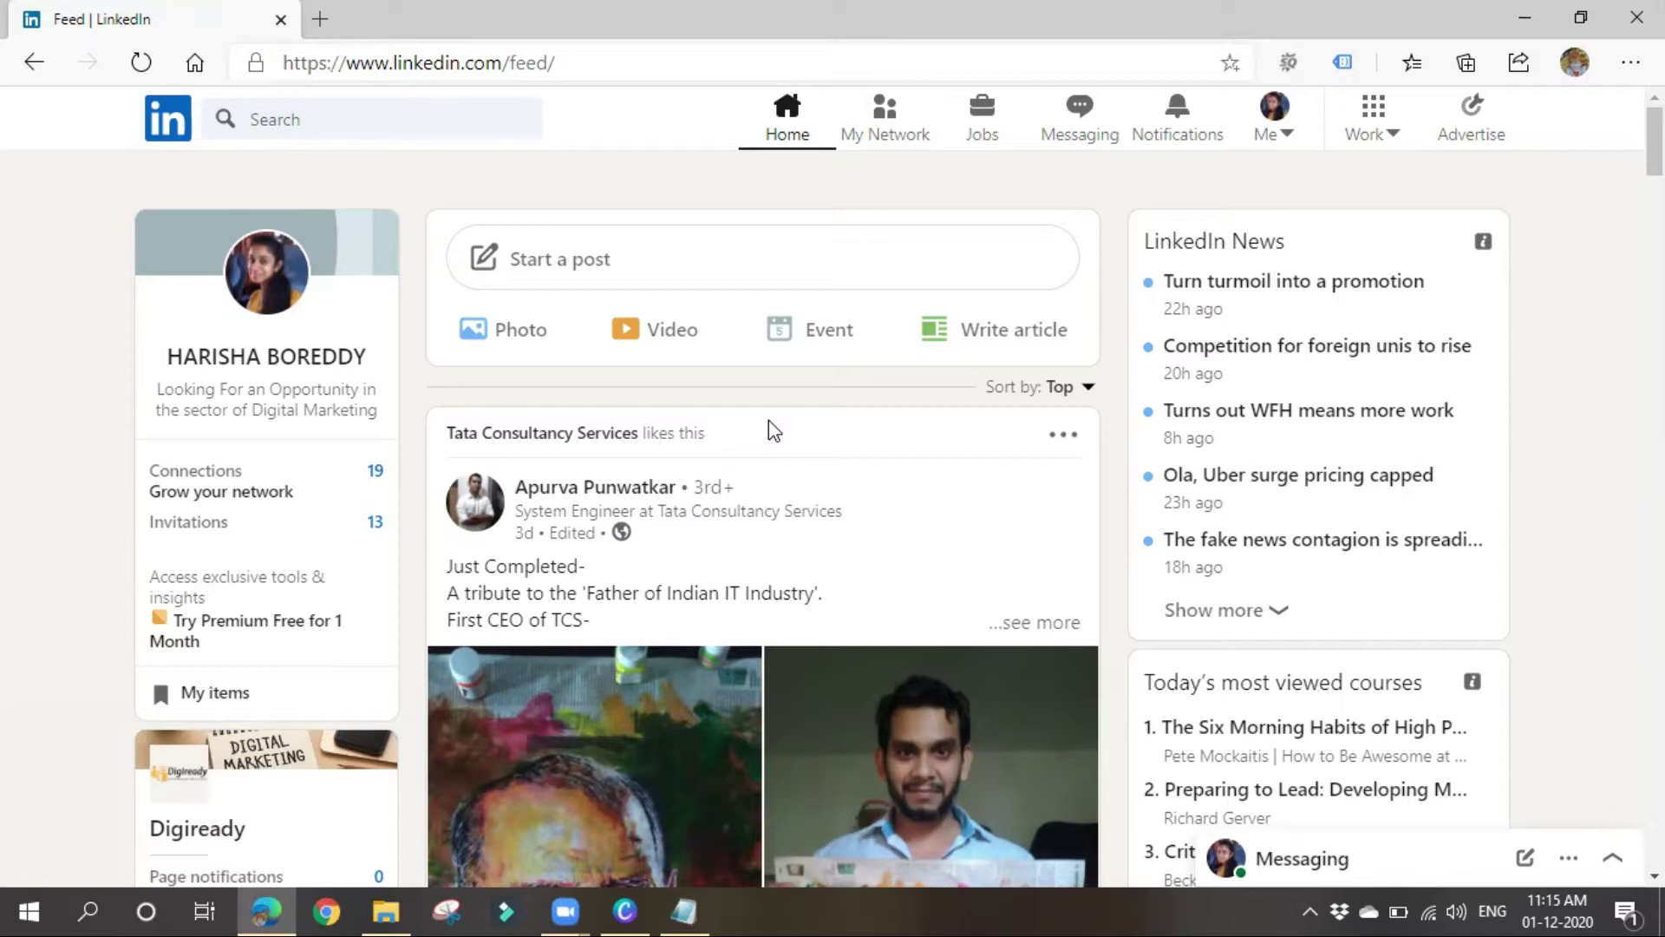
pyautogui.scroll(-10, 768, 420)
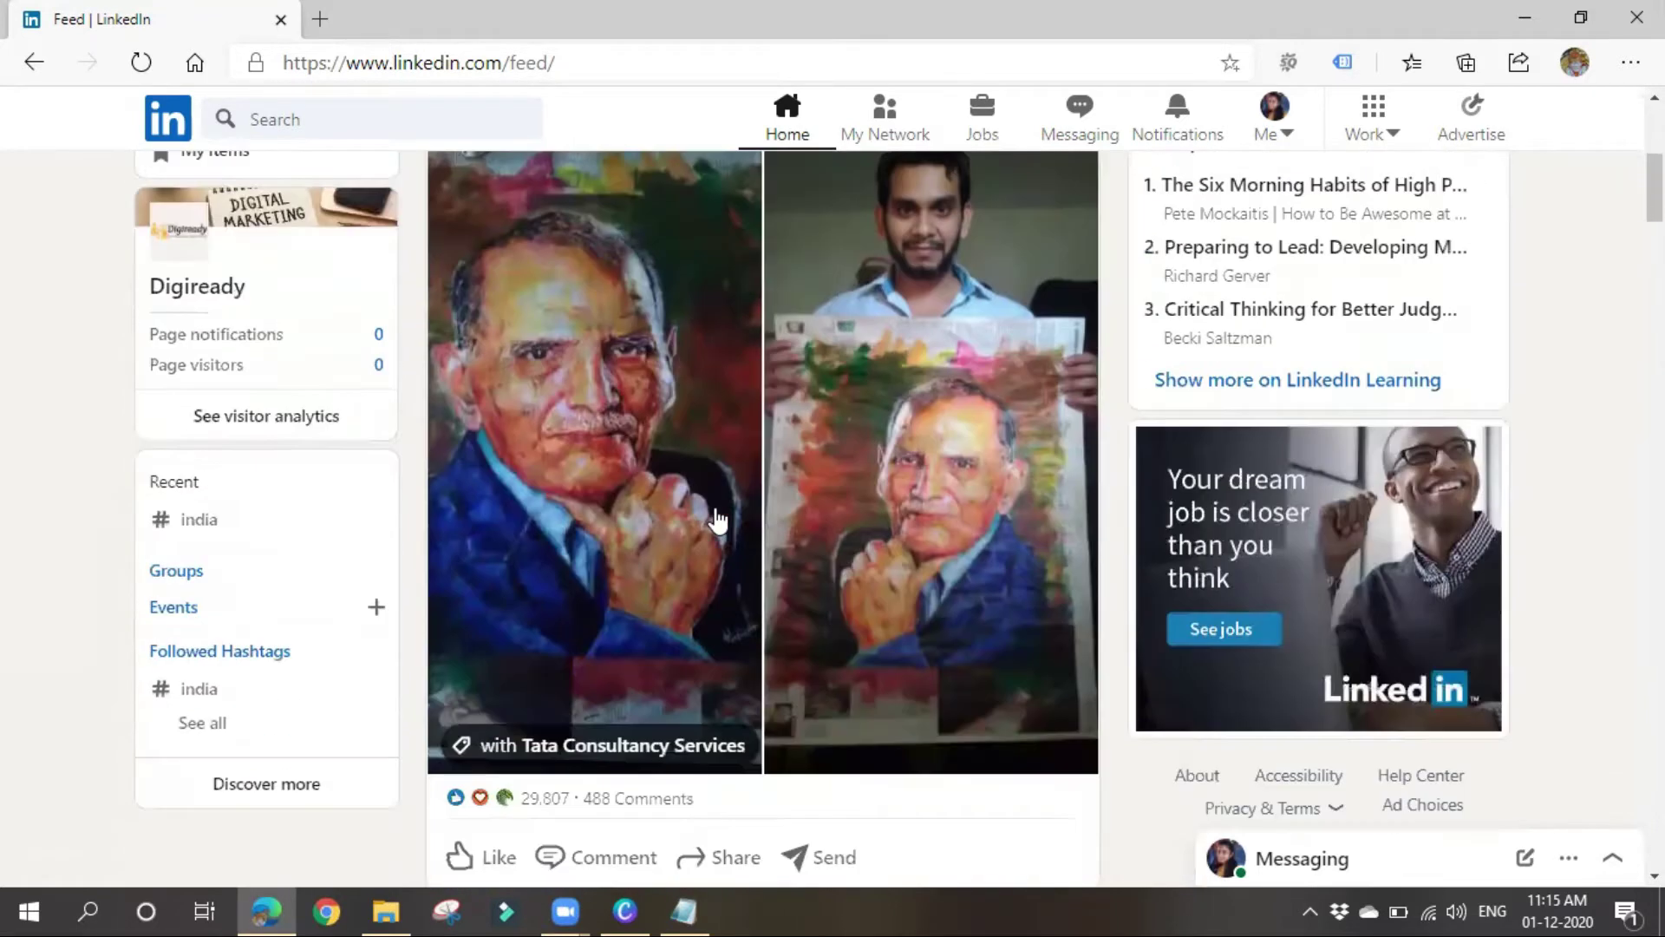
pyautogui.scroll(-2, 732, 555)
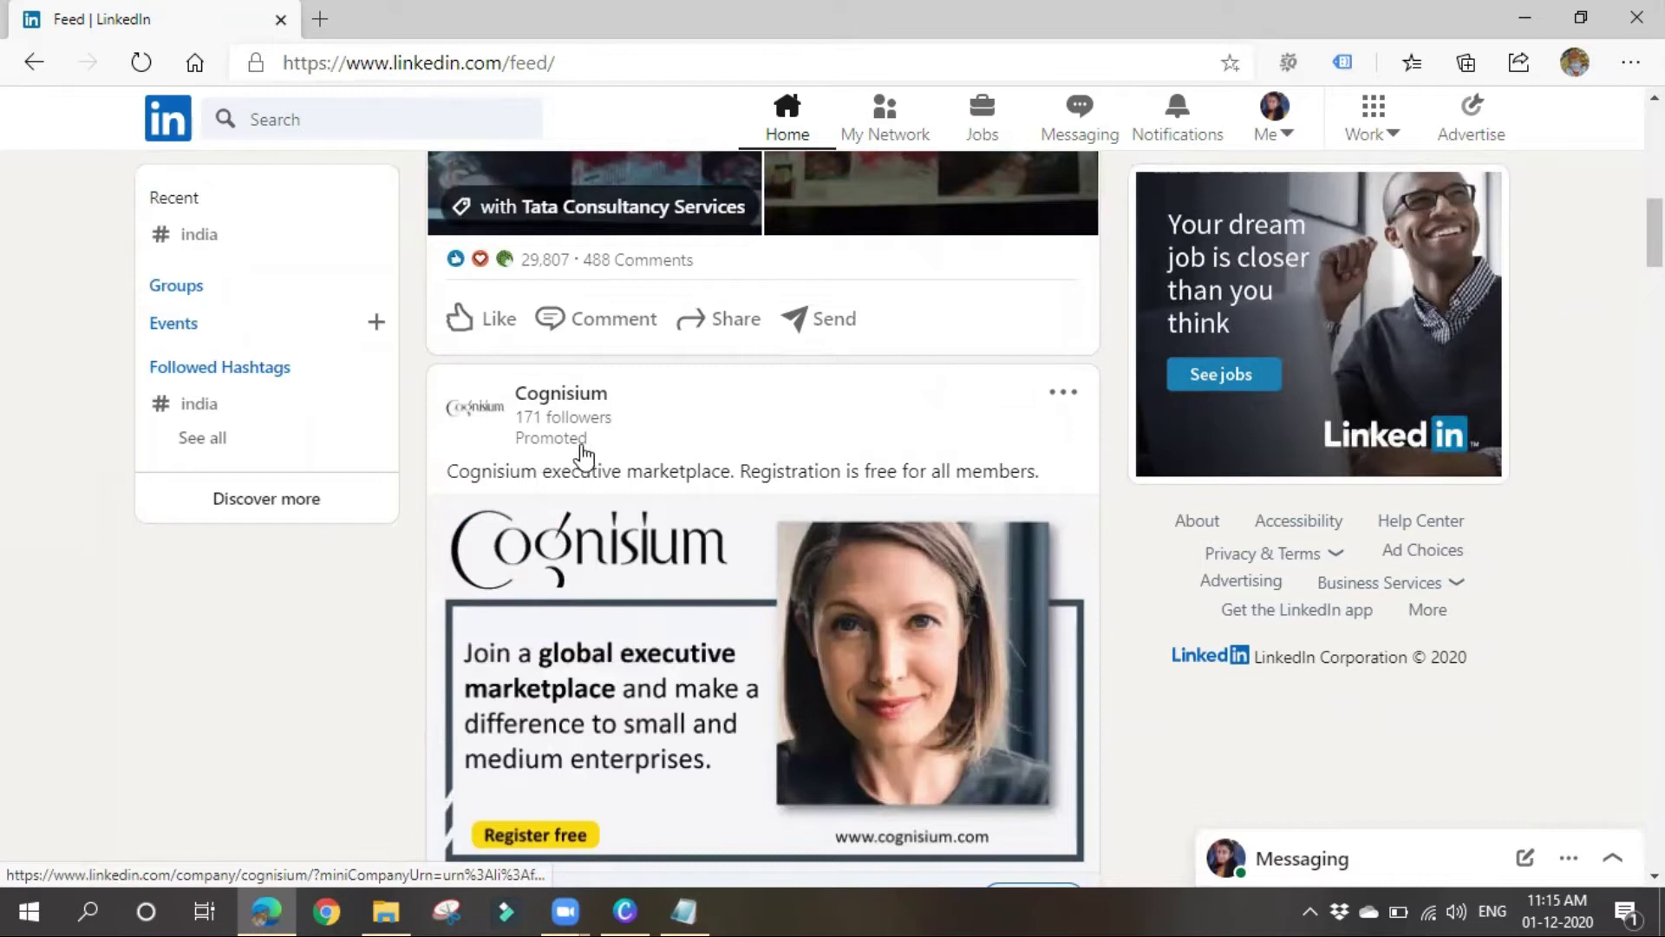
pyautogui.scroll(-3, 720, 486)
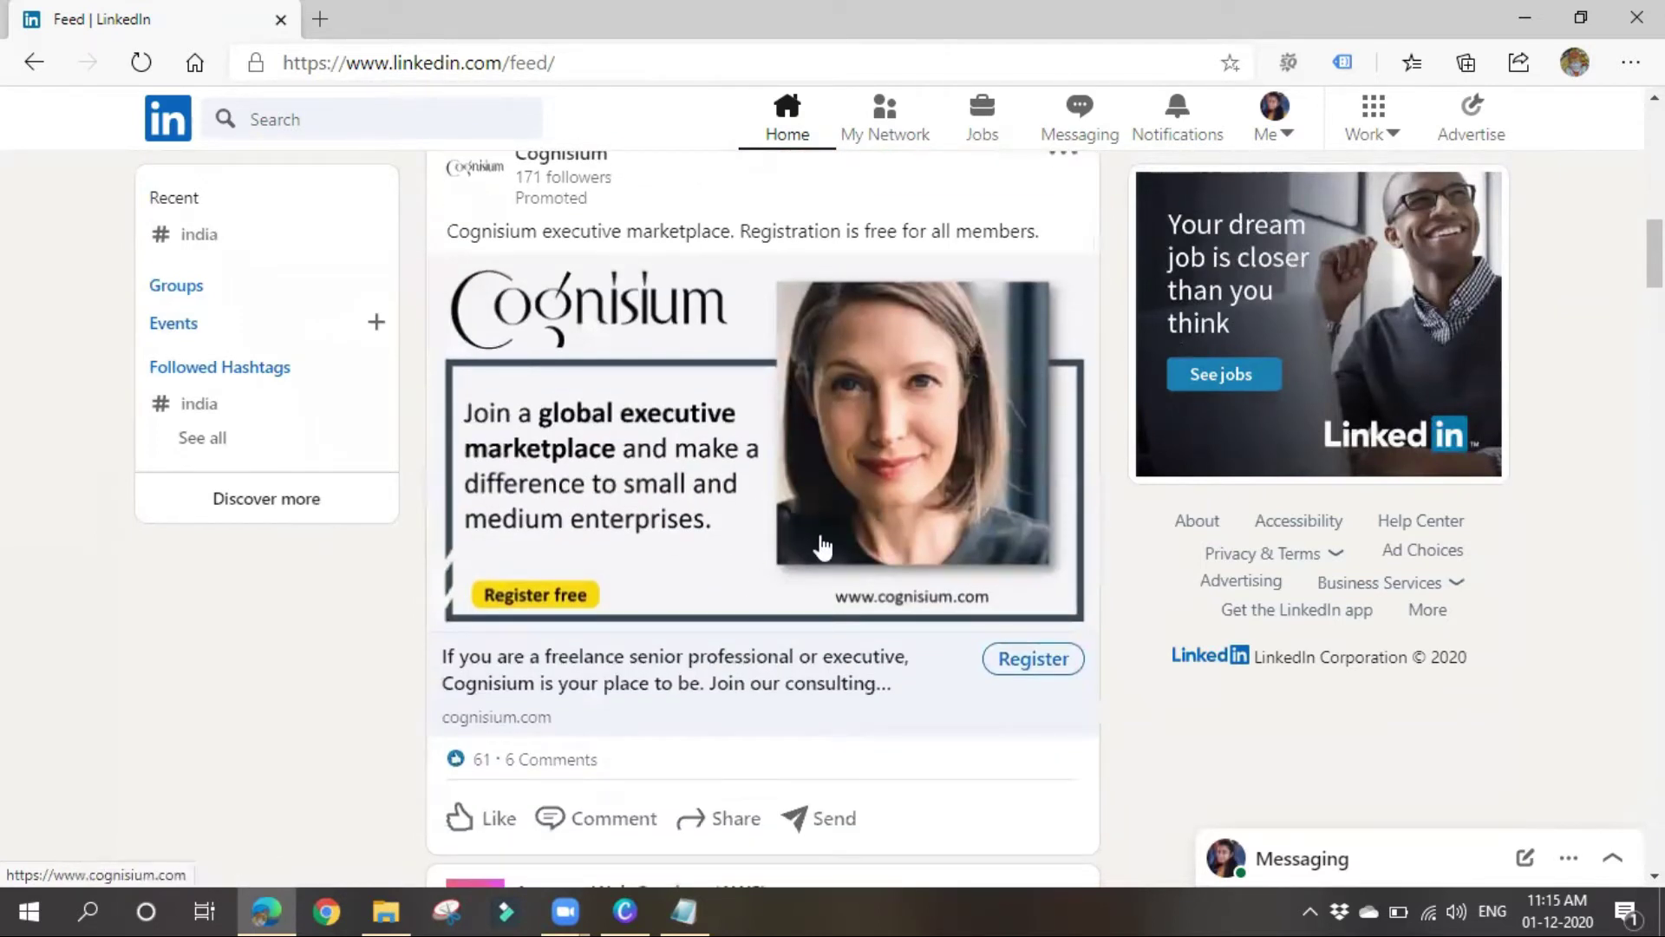
pyautogui.scroll(-1, 798, 598)
pyautogui.scroll(-10, 771, 635)
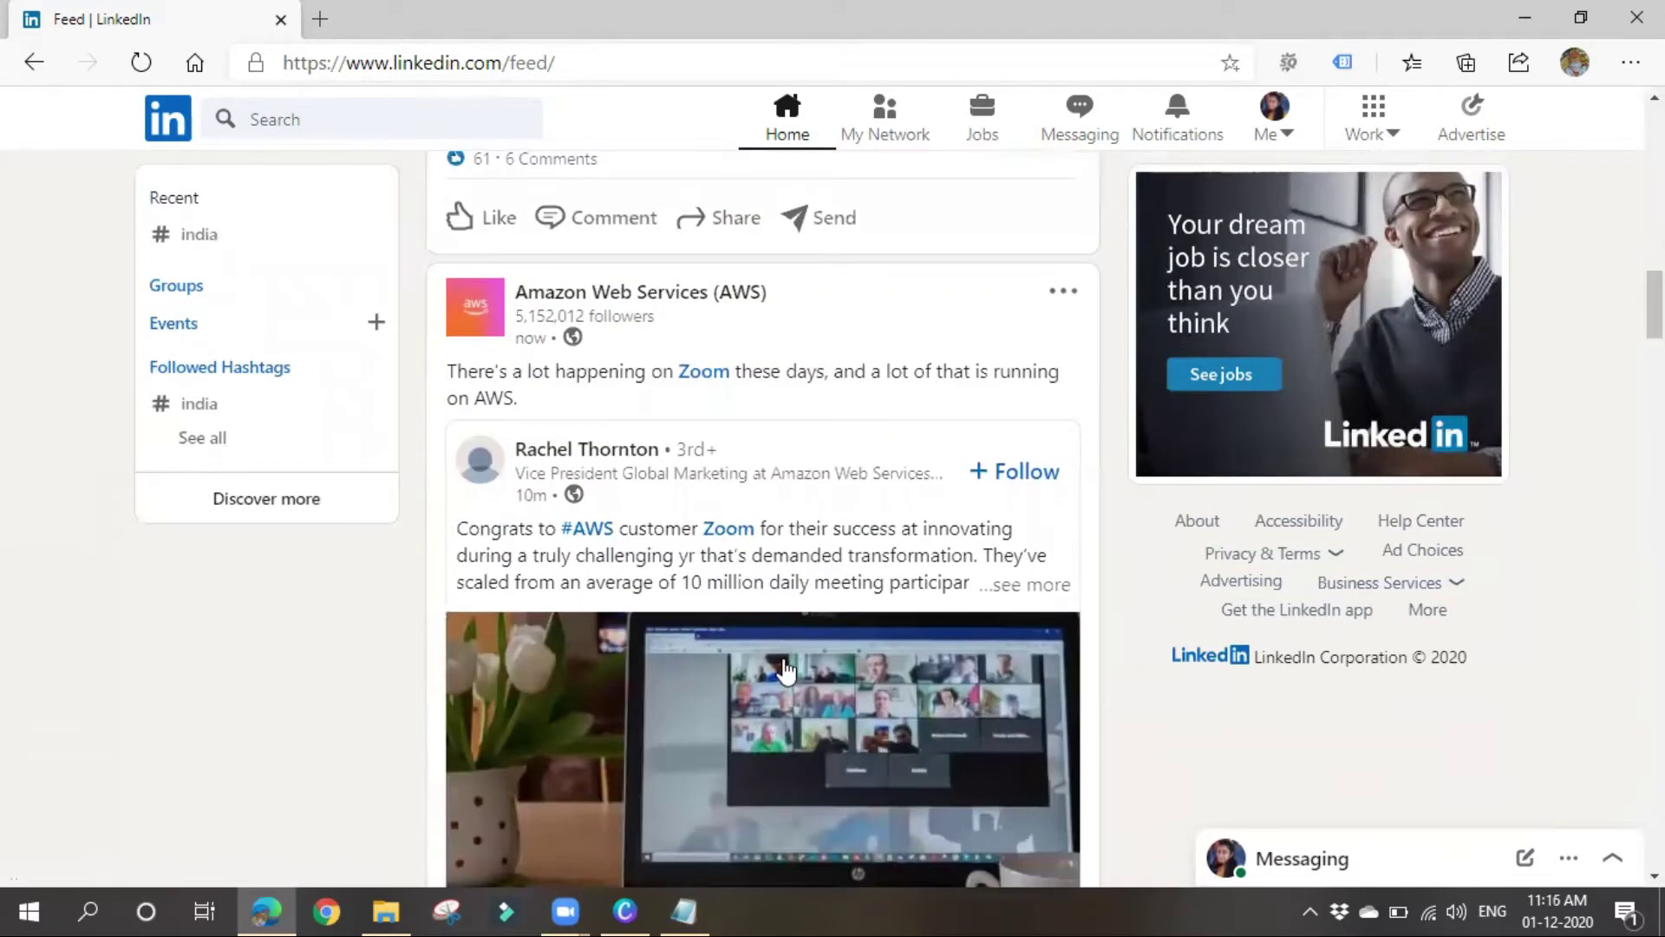
pyautogui.scroll(8, 595, 762)
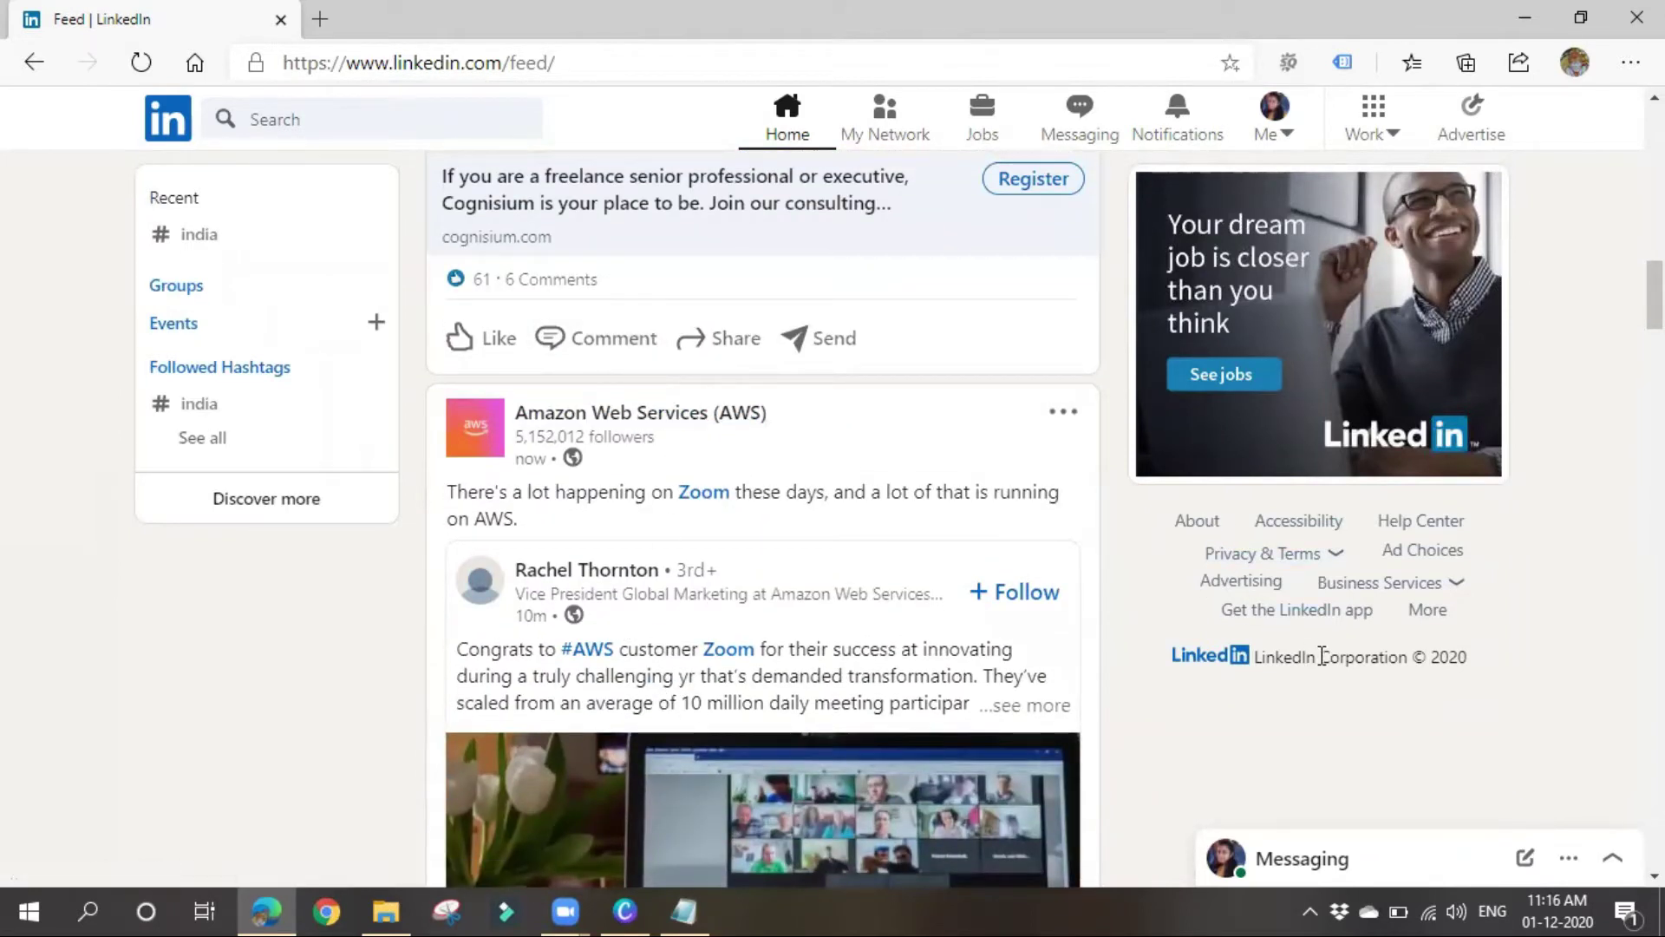
pyautogui.scroll(5, 1320, 667)
pyautogui.scroll(5, 1321, 679)
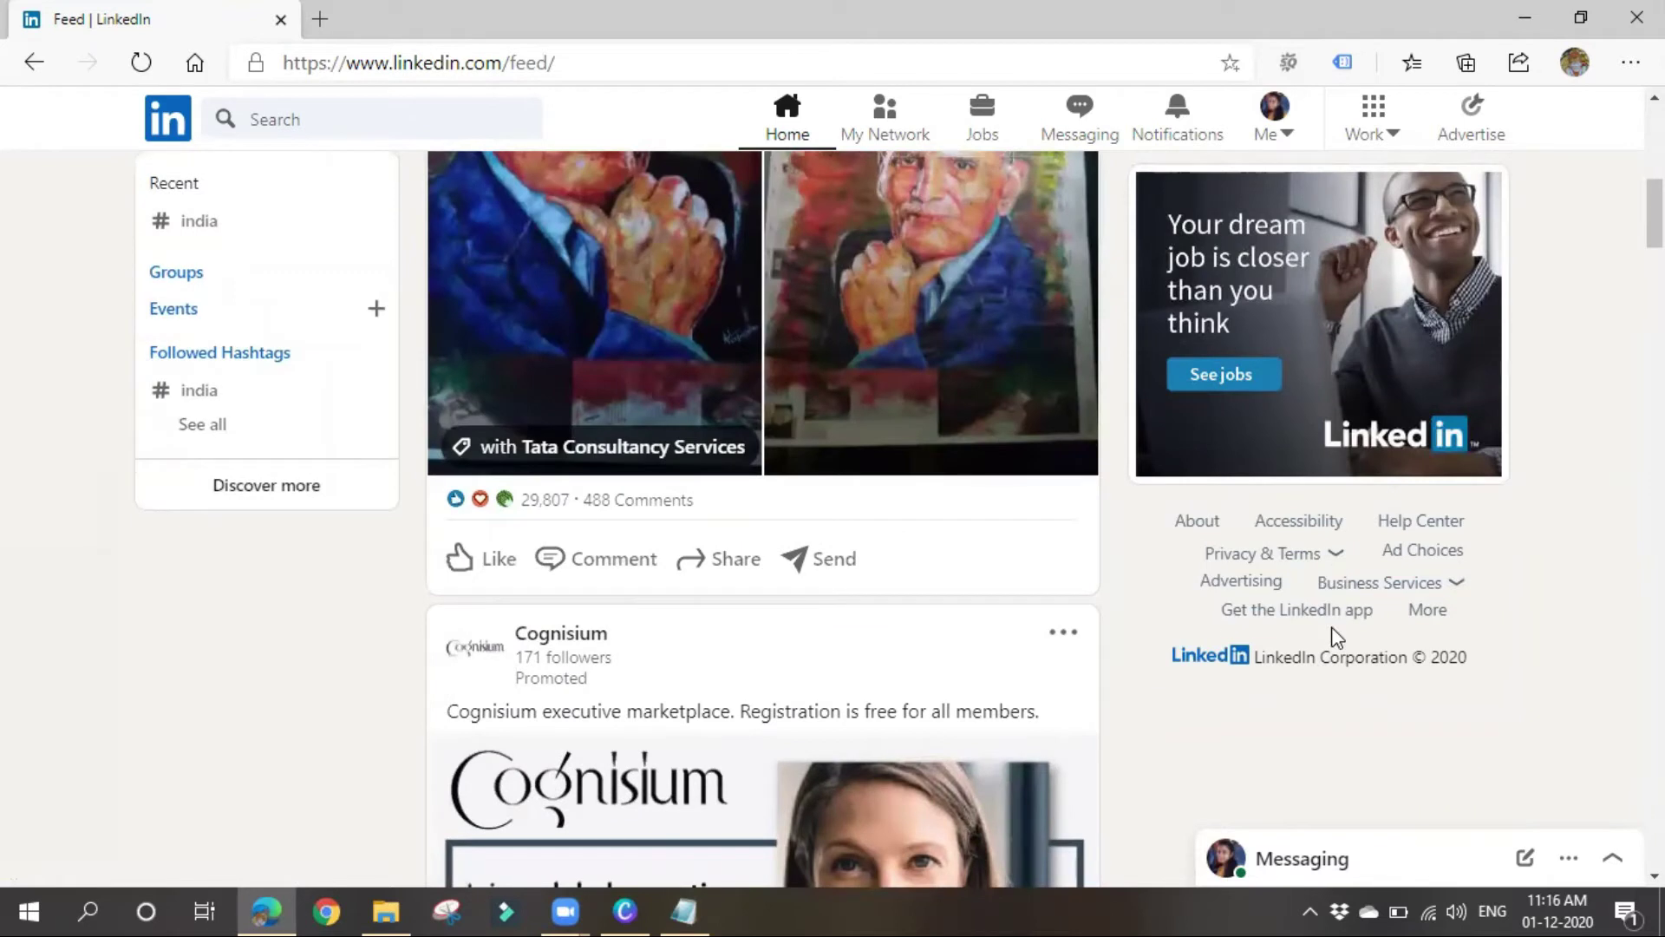
# Open the LinkedIn Premium offer in the messages, read through it, and close the conversation and message list.
pyautogui.click(1399, 852)
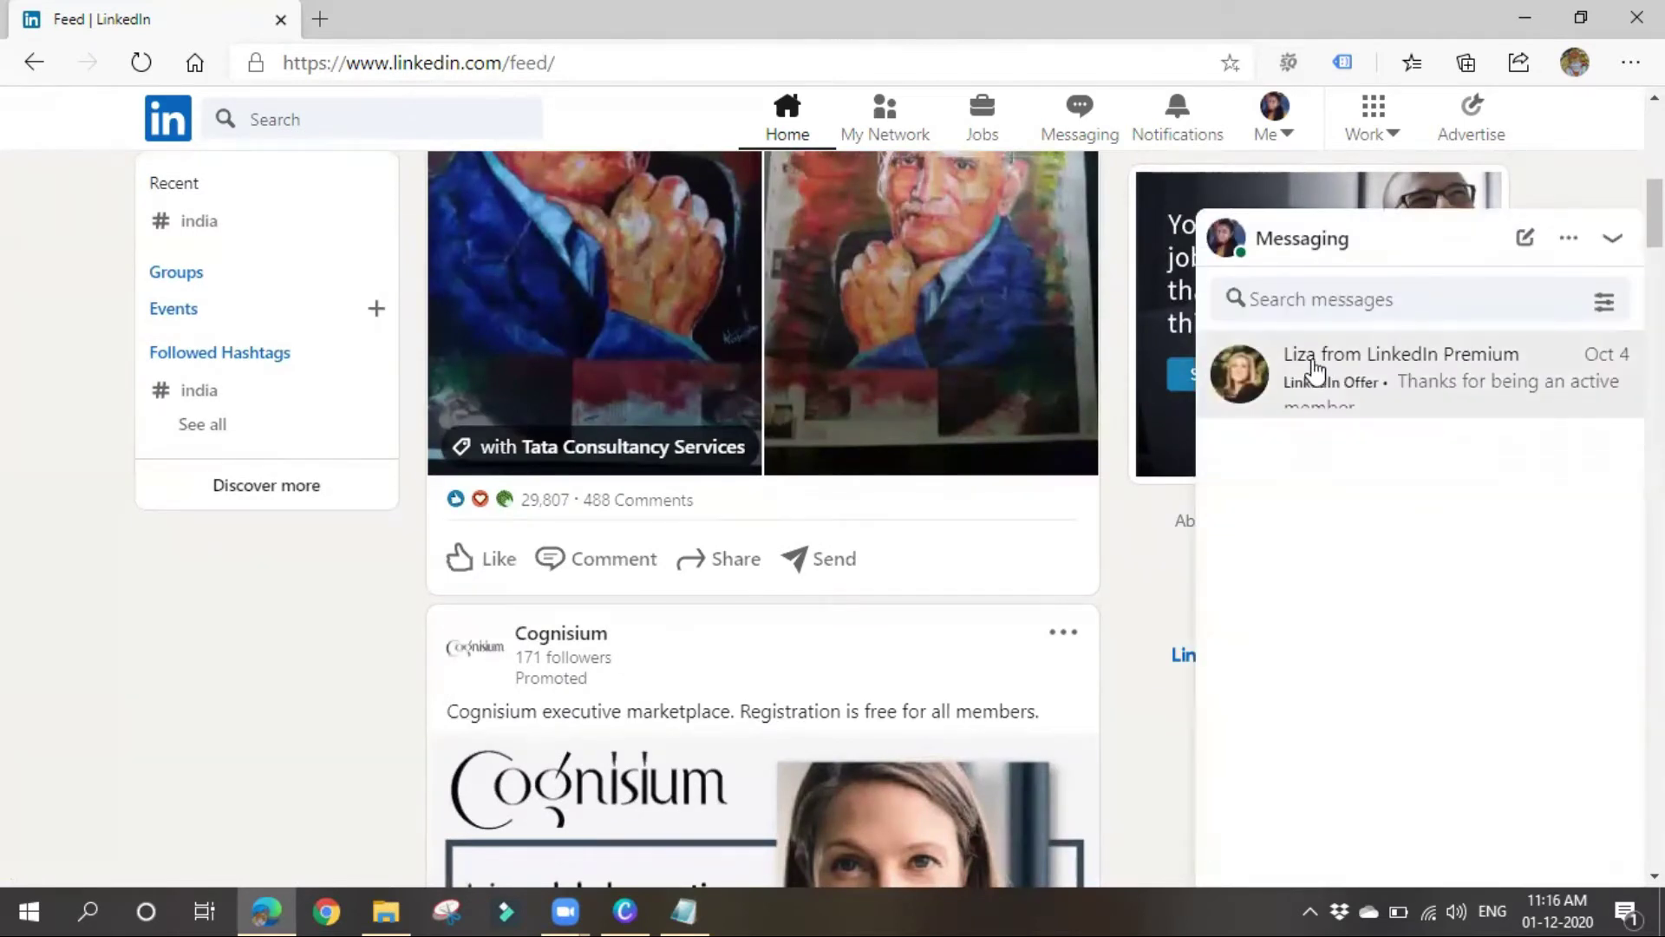
pyautogui.click(1357, 381)
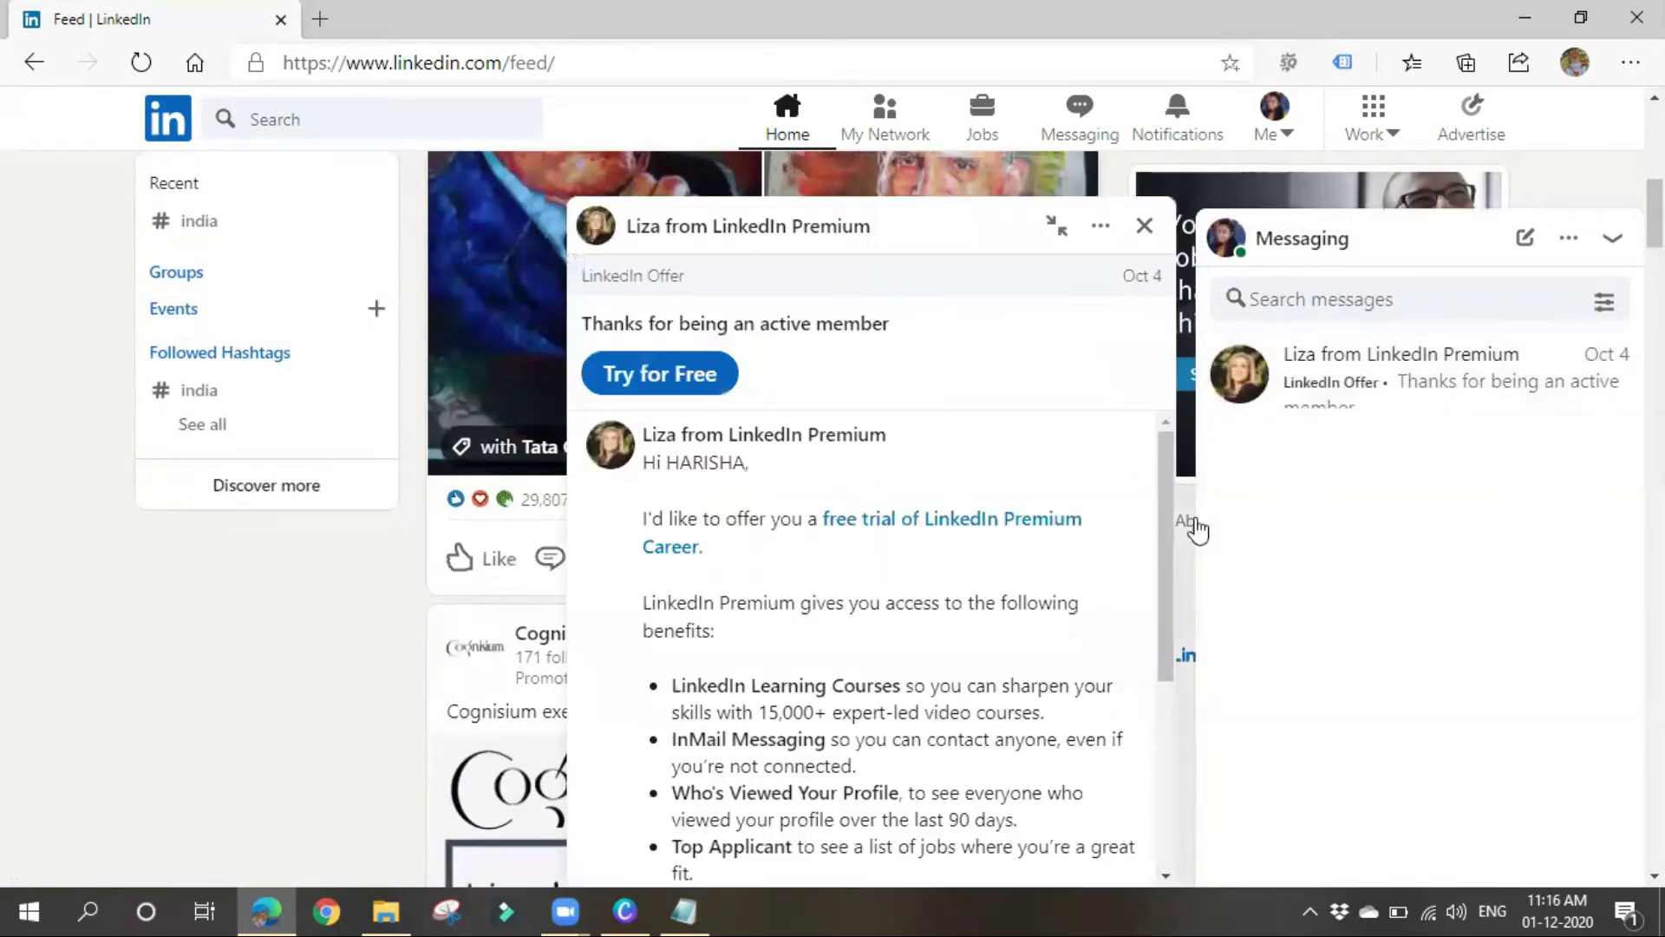
pyautogui.scroll(-4, 909, 627)
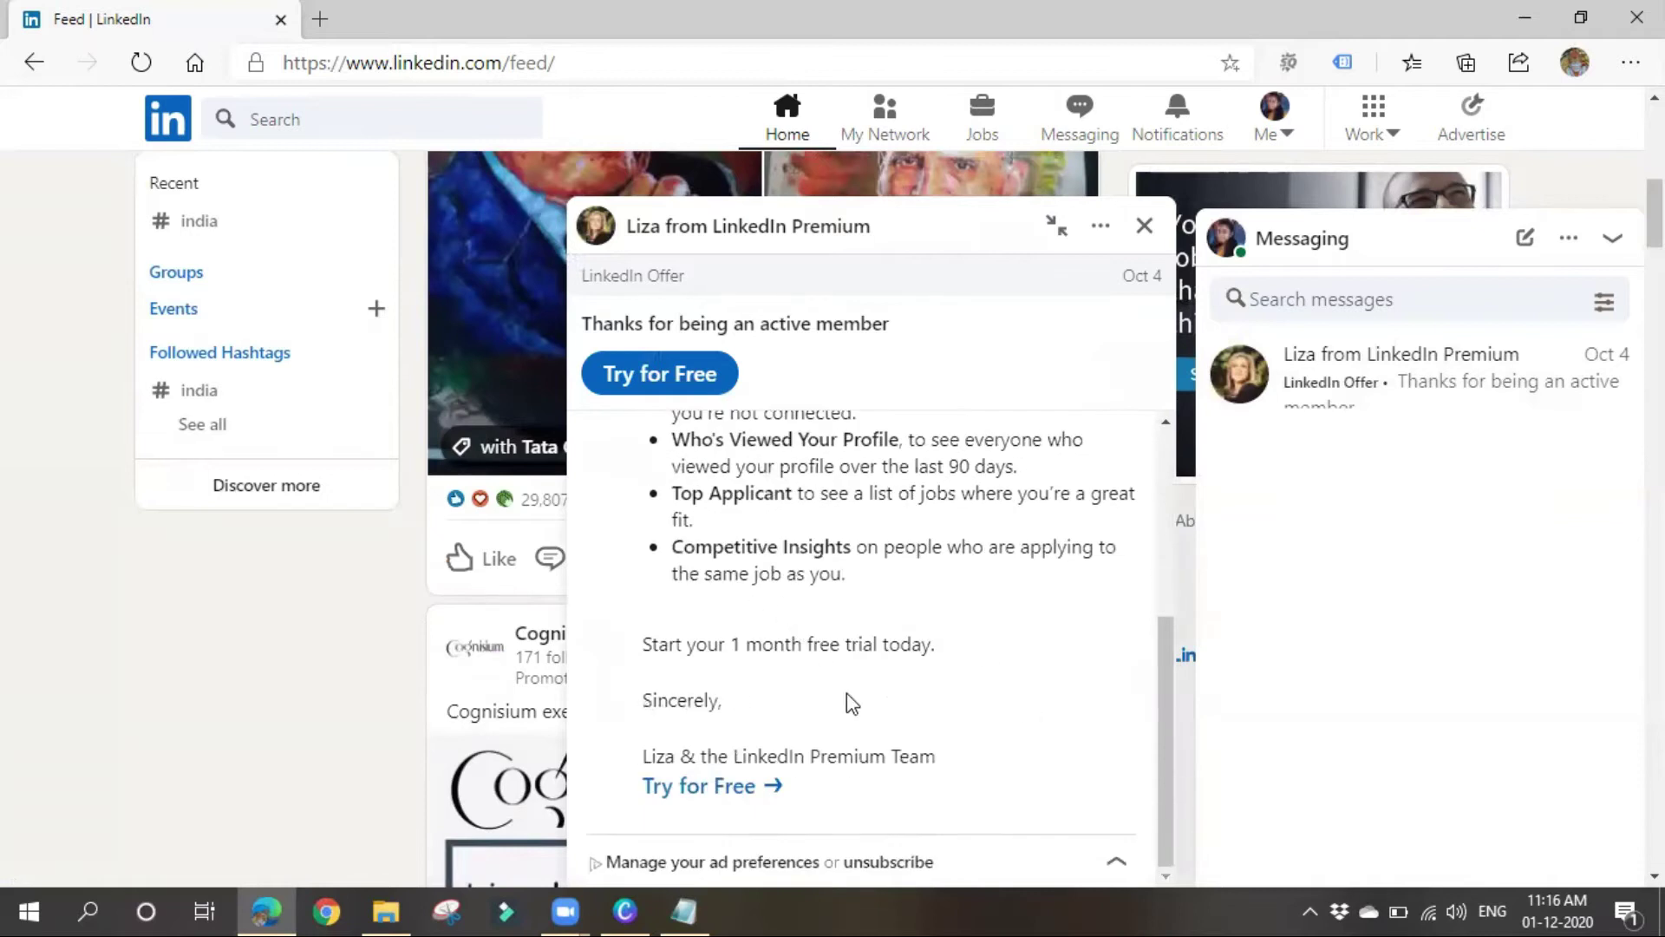
pyautogui.scroll(4, 847, 694)
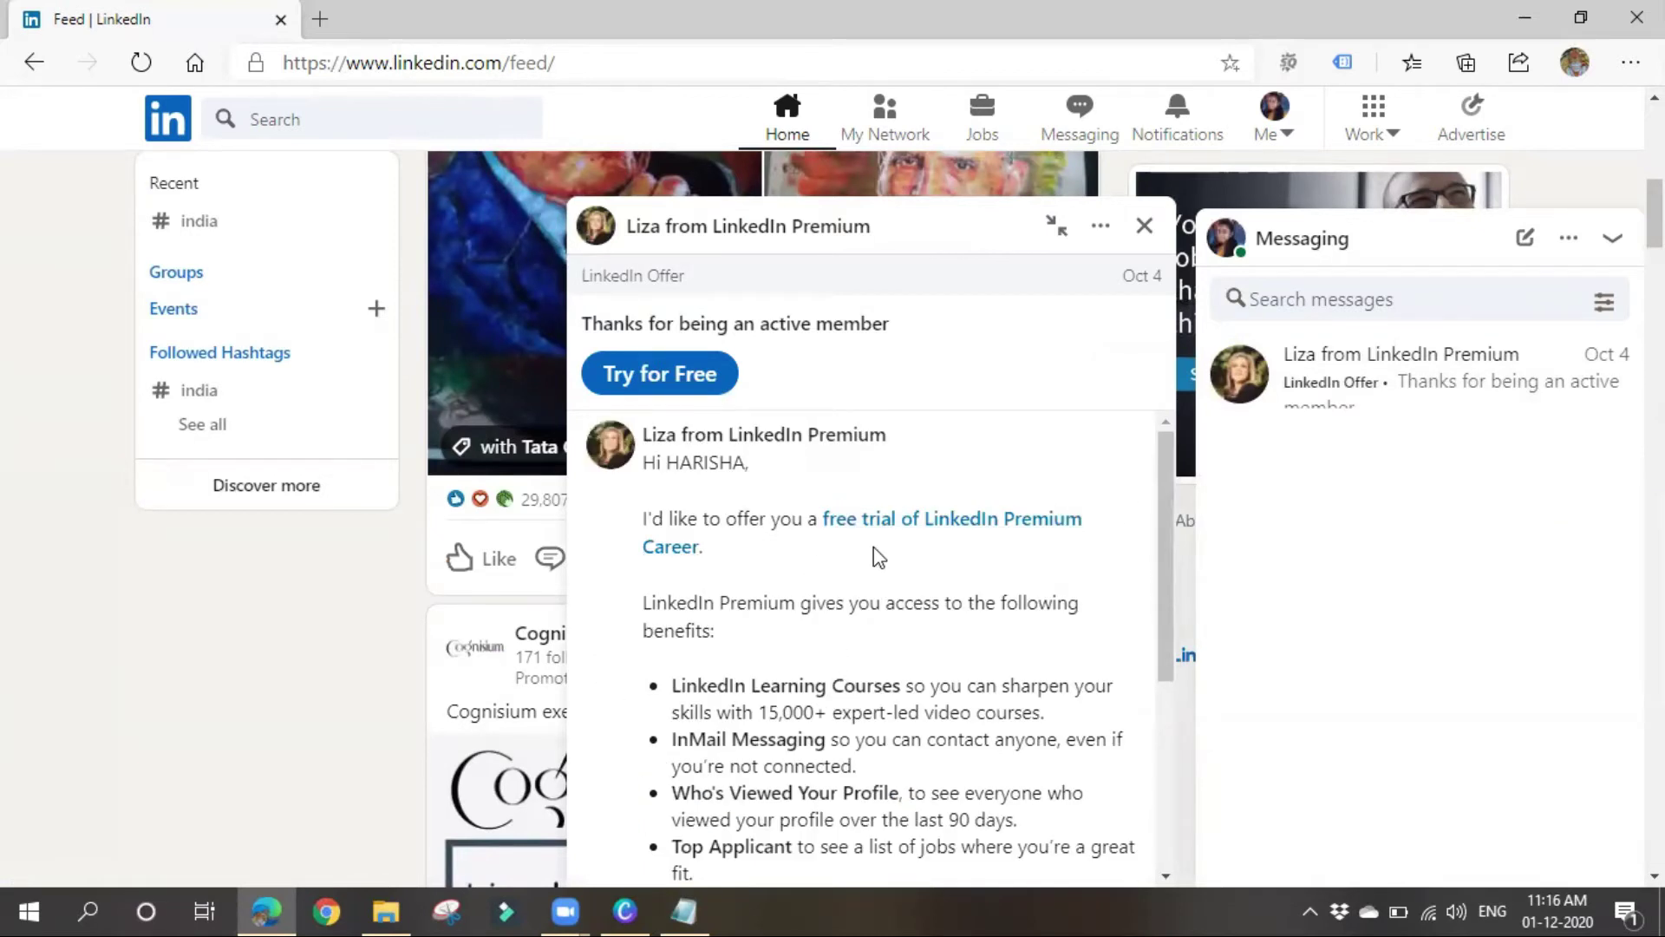
pyautogui.click(1144, 225)
pyautogui.click(1435, 246)
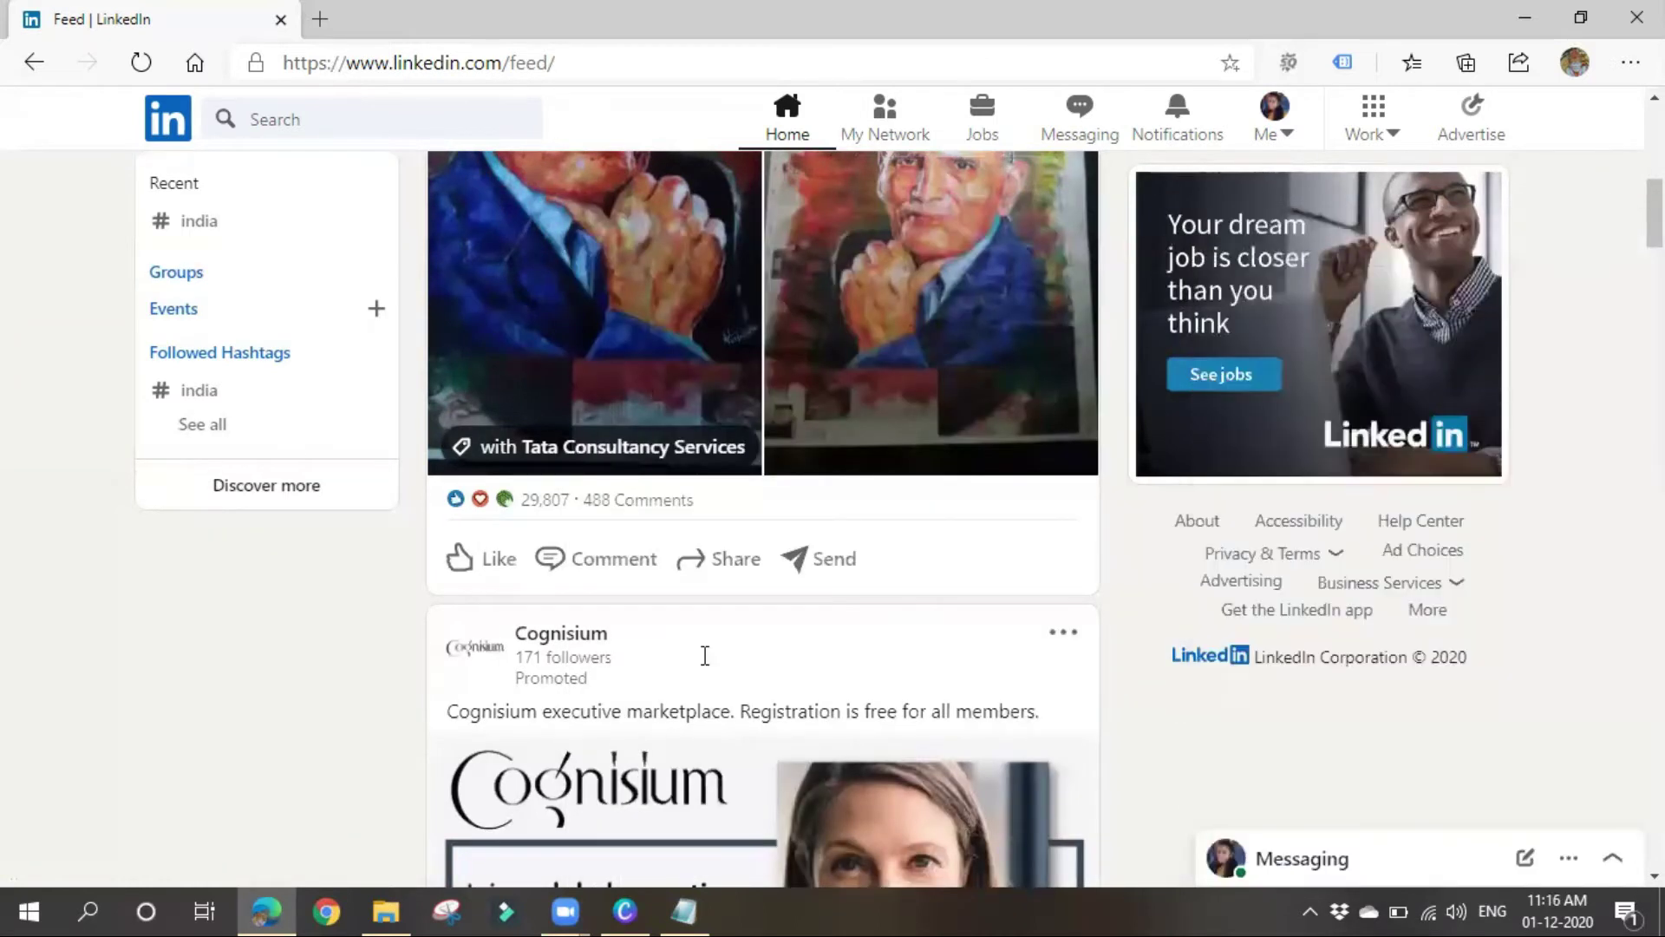
# Examine further posts down the LinkedIn feed and return to its beginning.
pyautogui.scroll(-10, 702, 660)
pyautogui.scroll(-15, 704, 670)
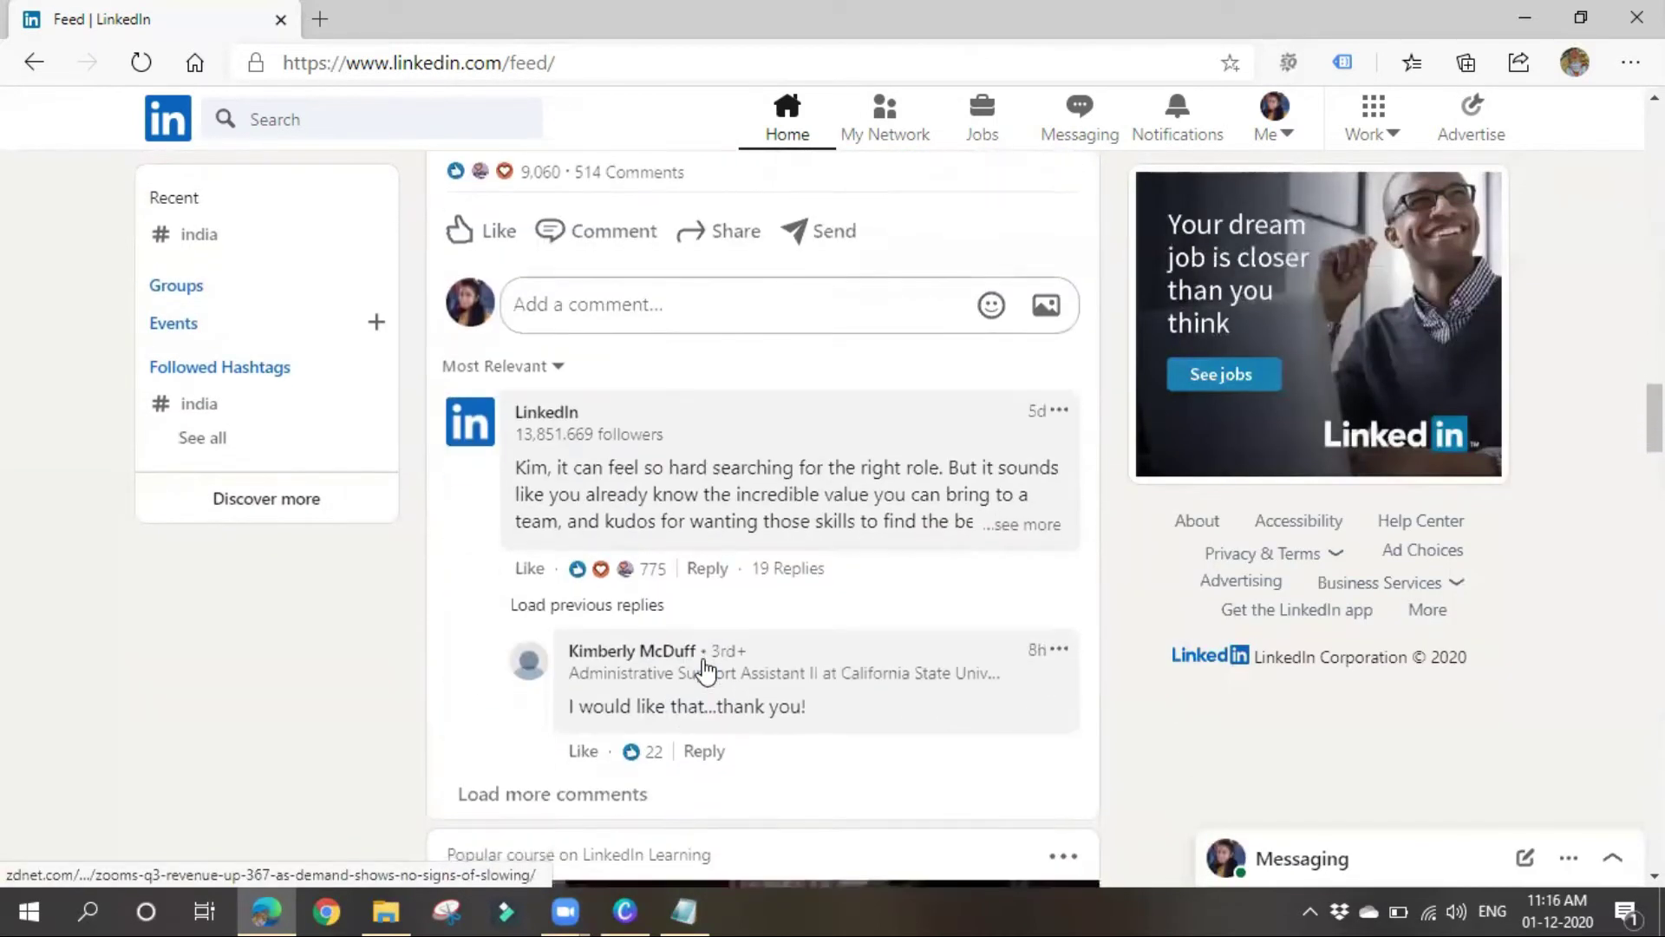
pyautogui.scroll(15, 703, 658)
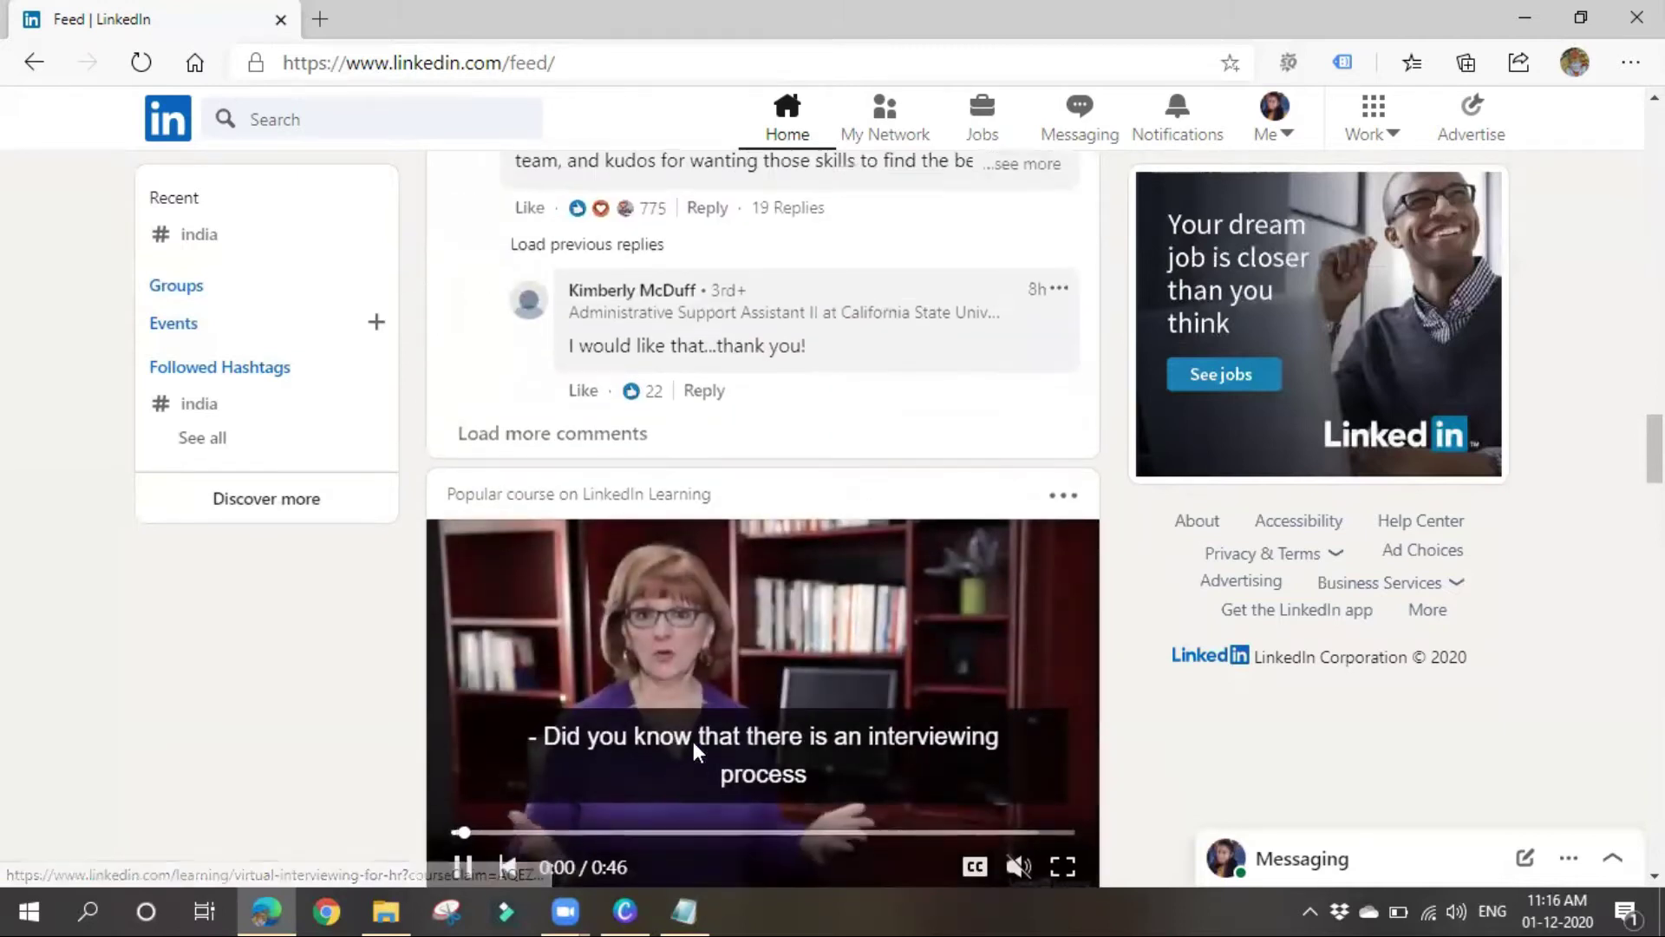
pyautogui.scroll(10, 699, 734)
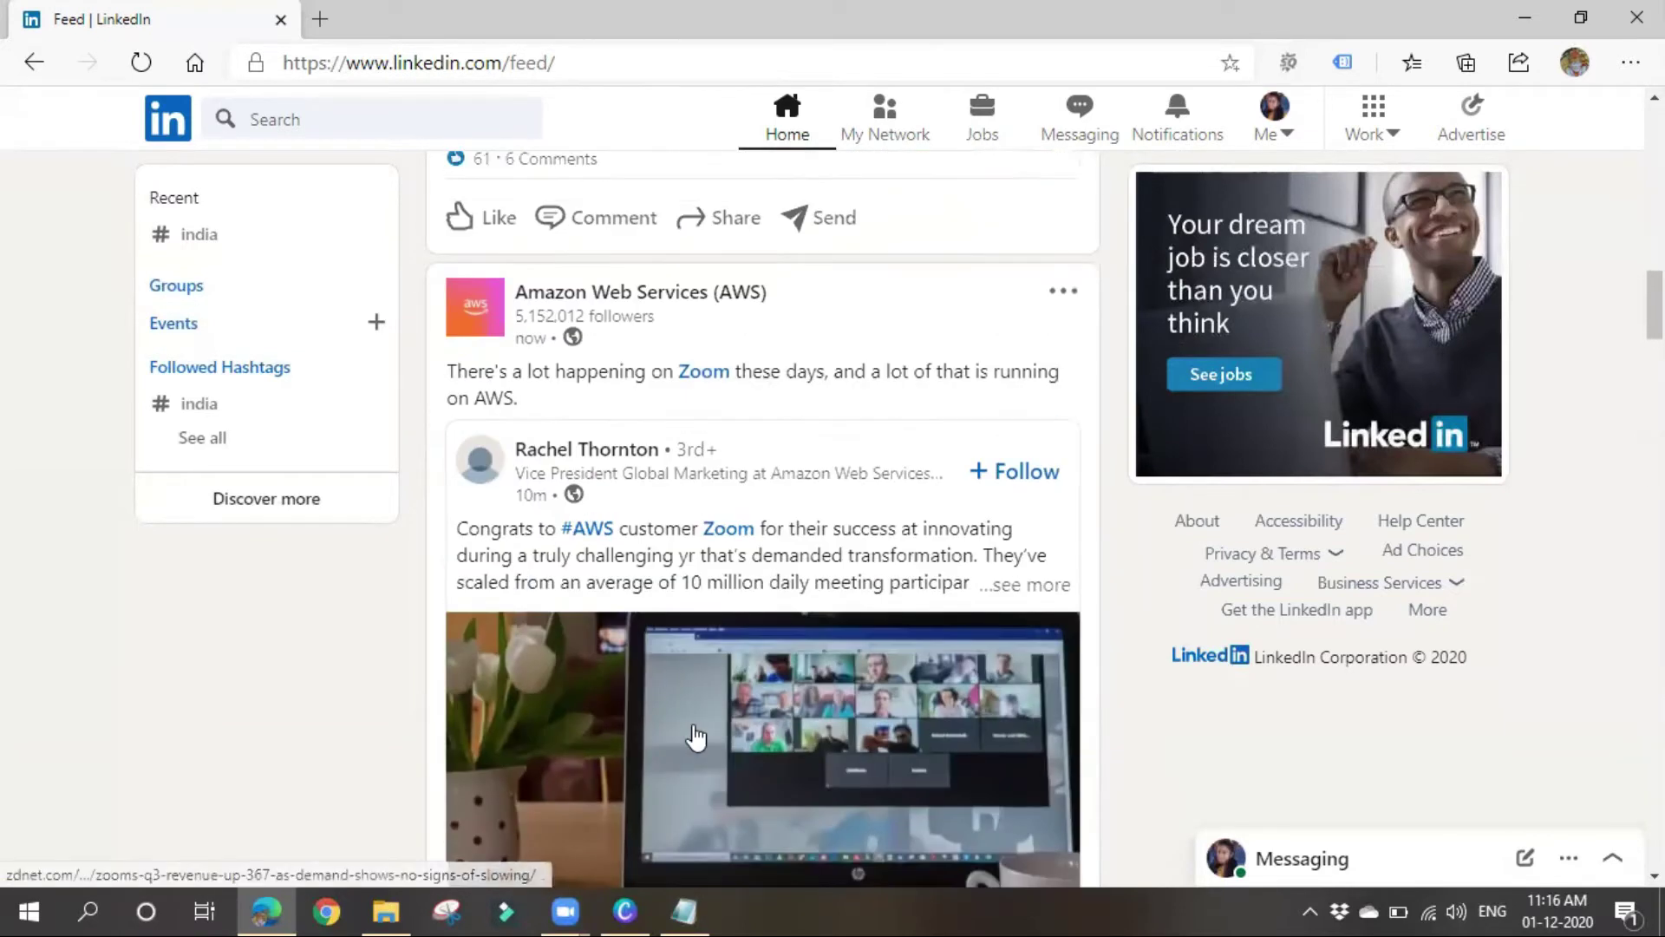
pyautogui.scroll(8, 699, 727)
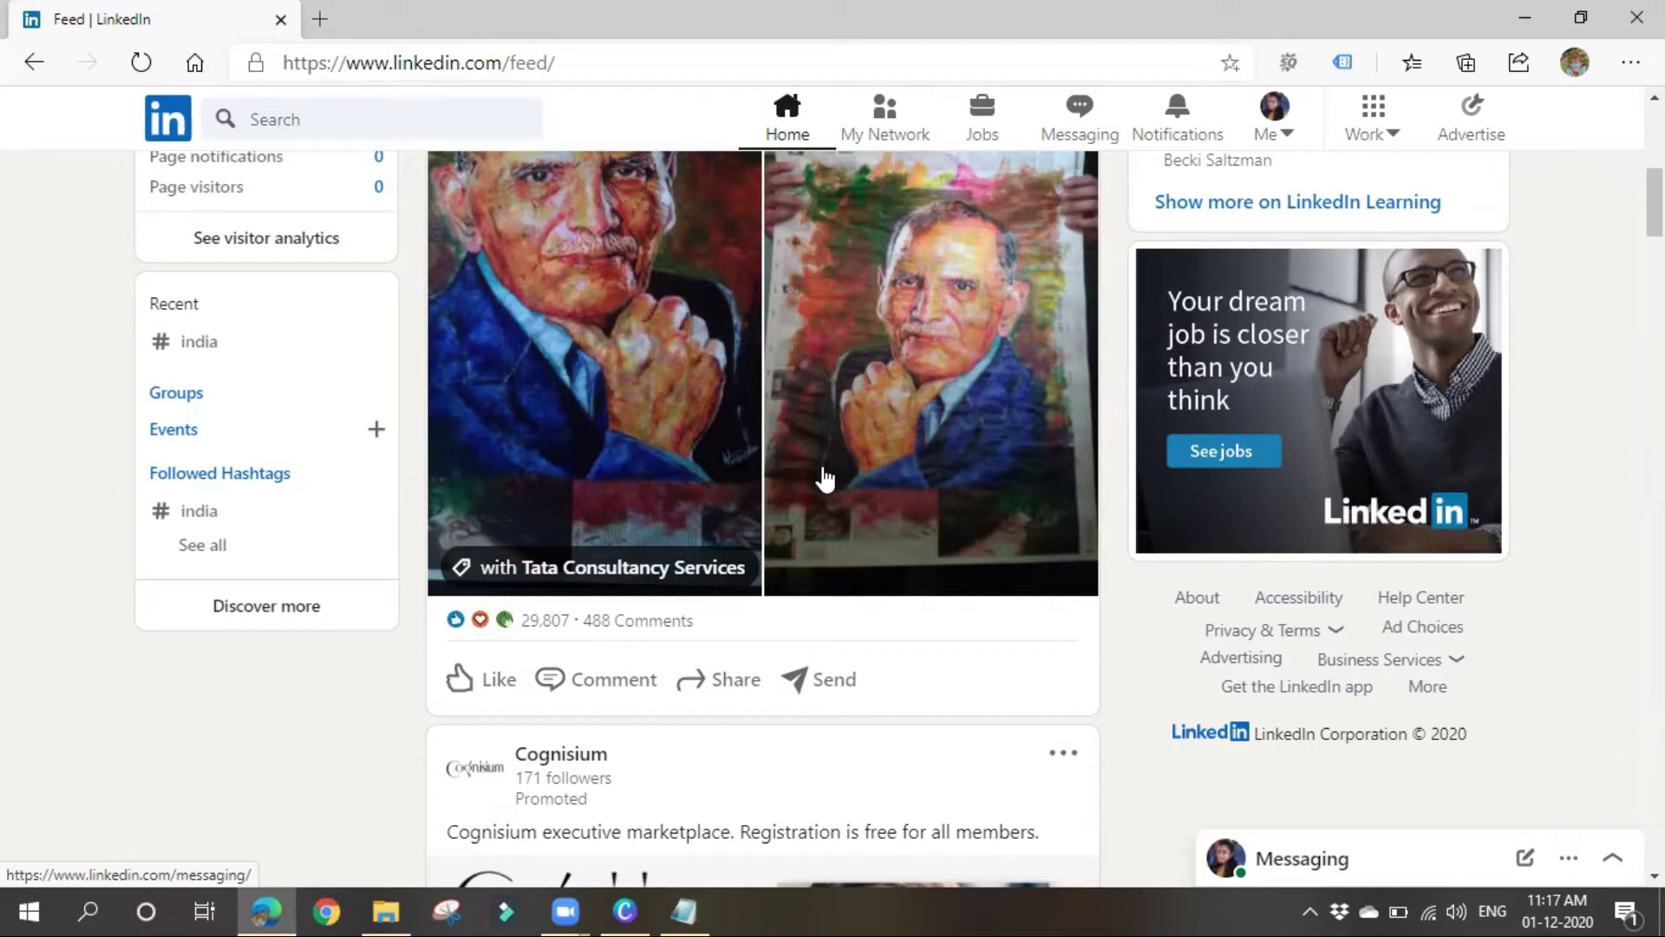
pyautogui.scroll(5, 673, 642)
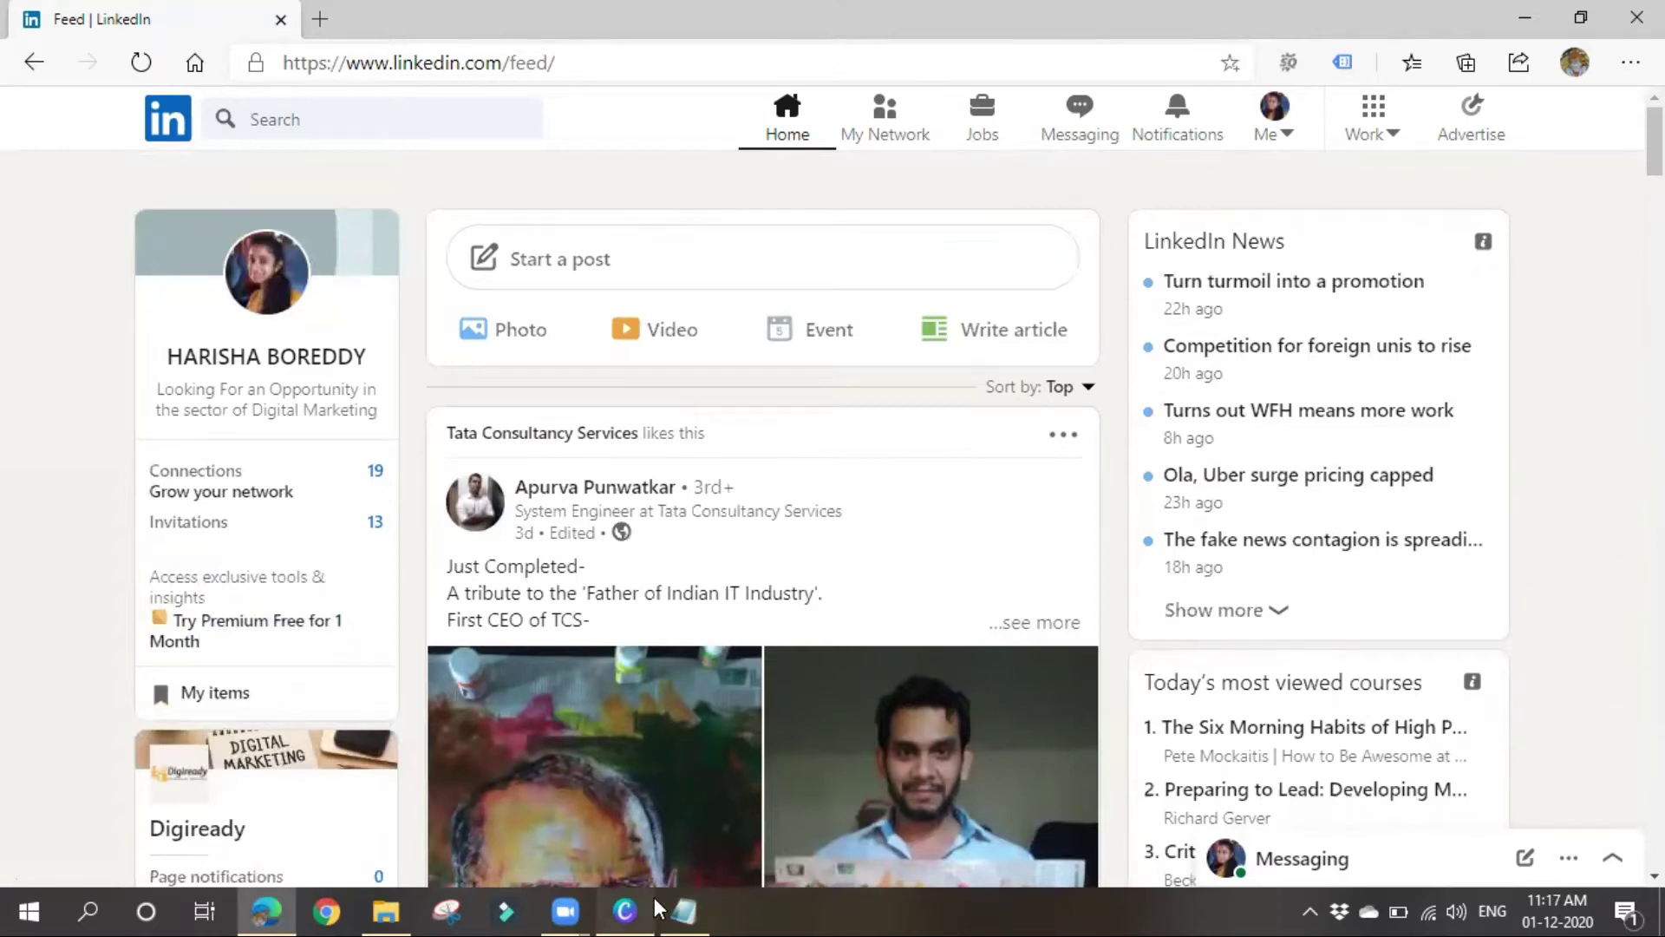
# Switch to the Notepad class notes and add the line "Linkedin Company Page" below "Linkedin Ads".
pyautogui.click(684, 910)
pyautogui.write('Link')
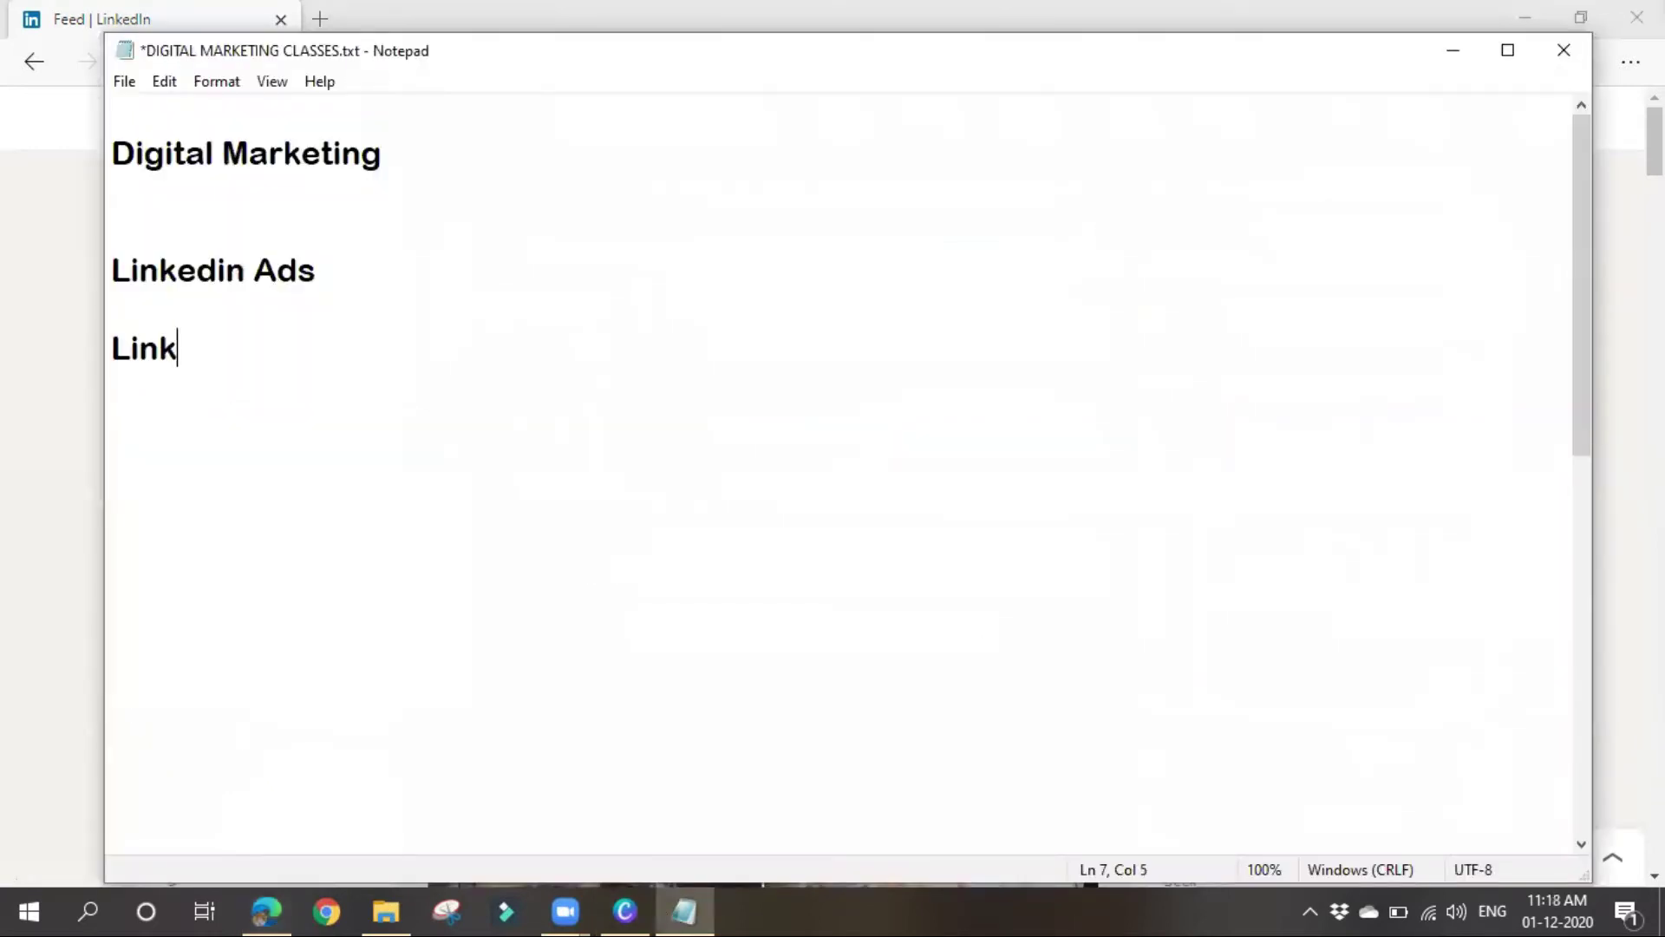
pyautogui.write('edin C')
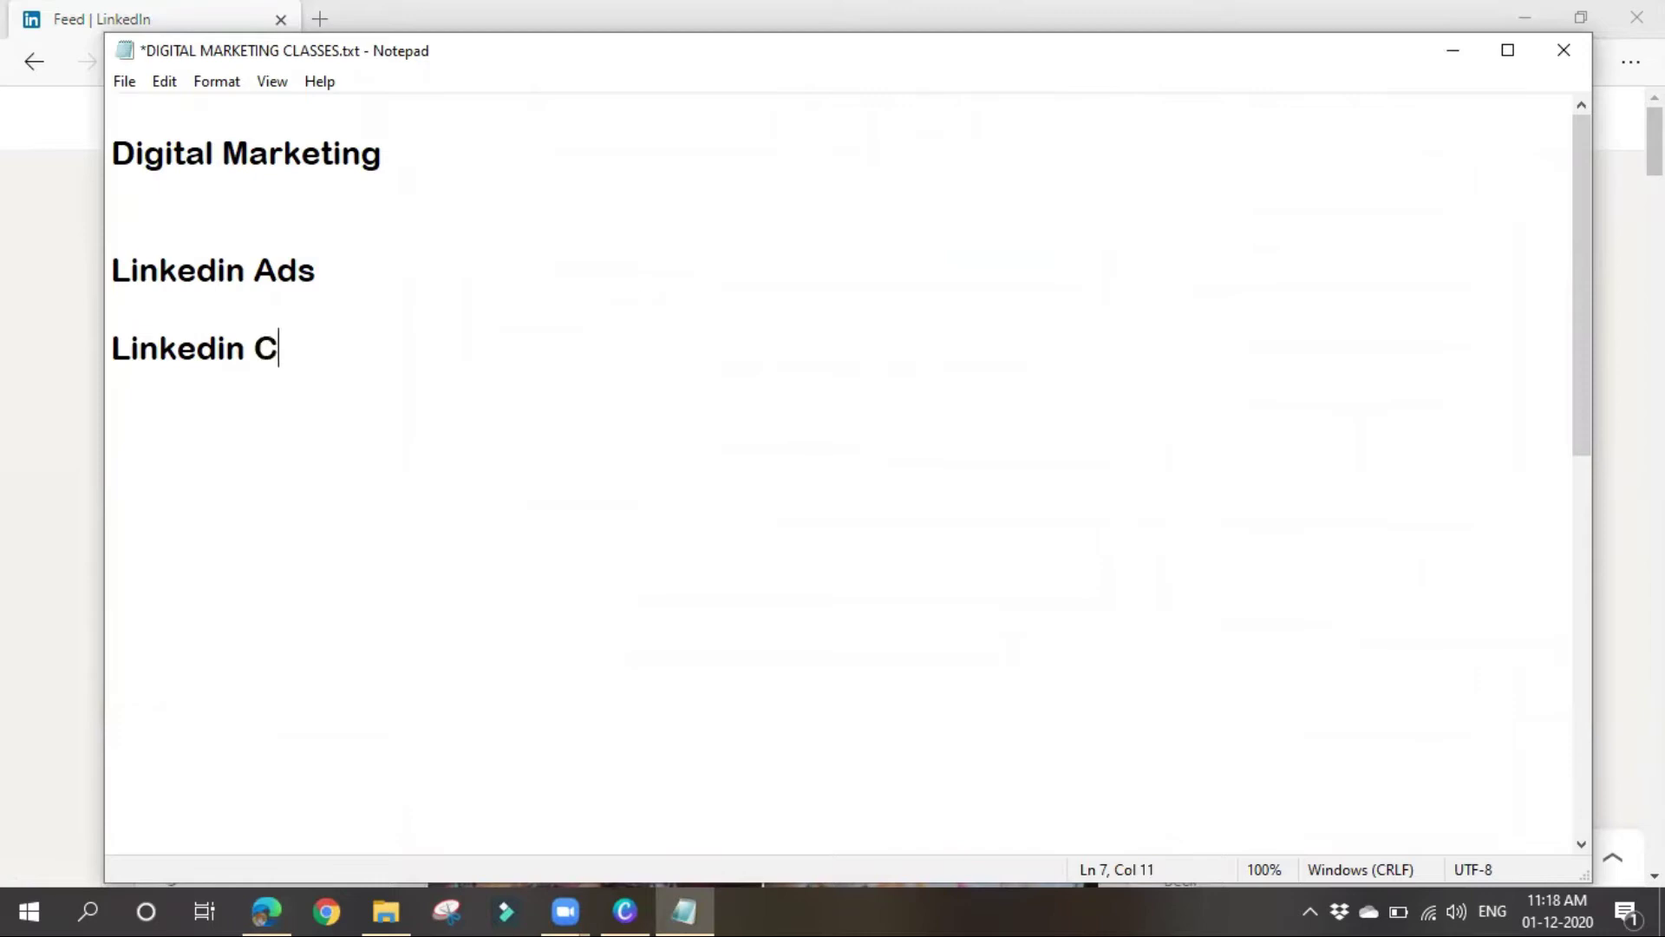
pyautogui.write('ompany Page')
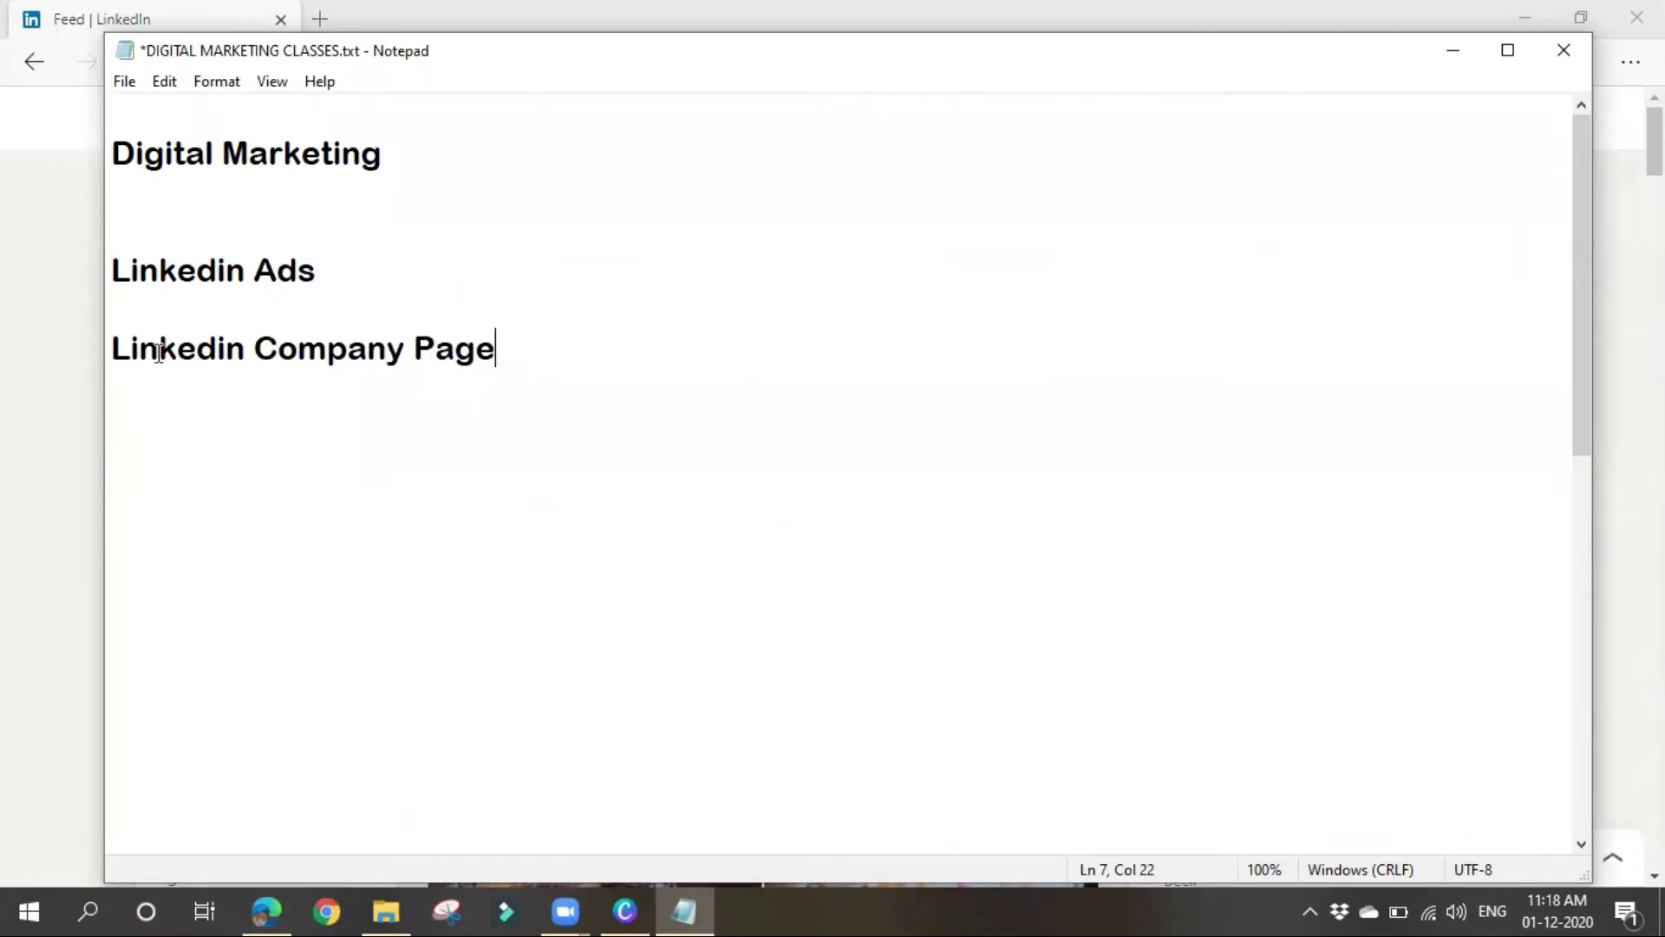
pyautogui.moveTo(111, 349); pyautogui.dragTo(502, 350)
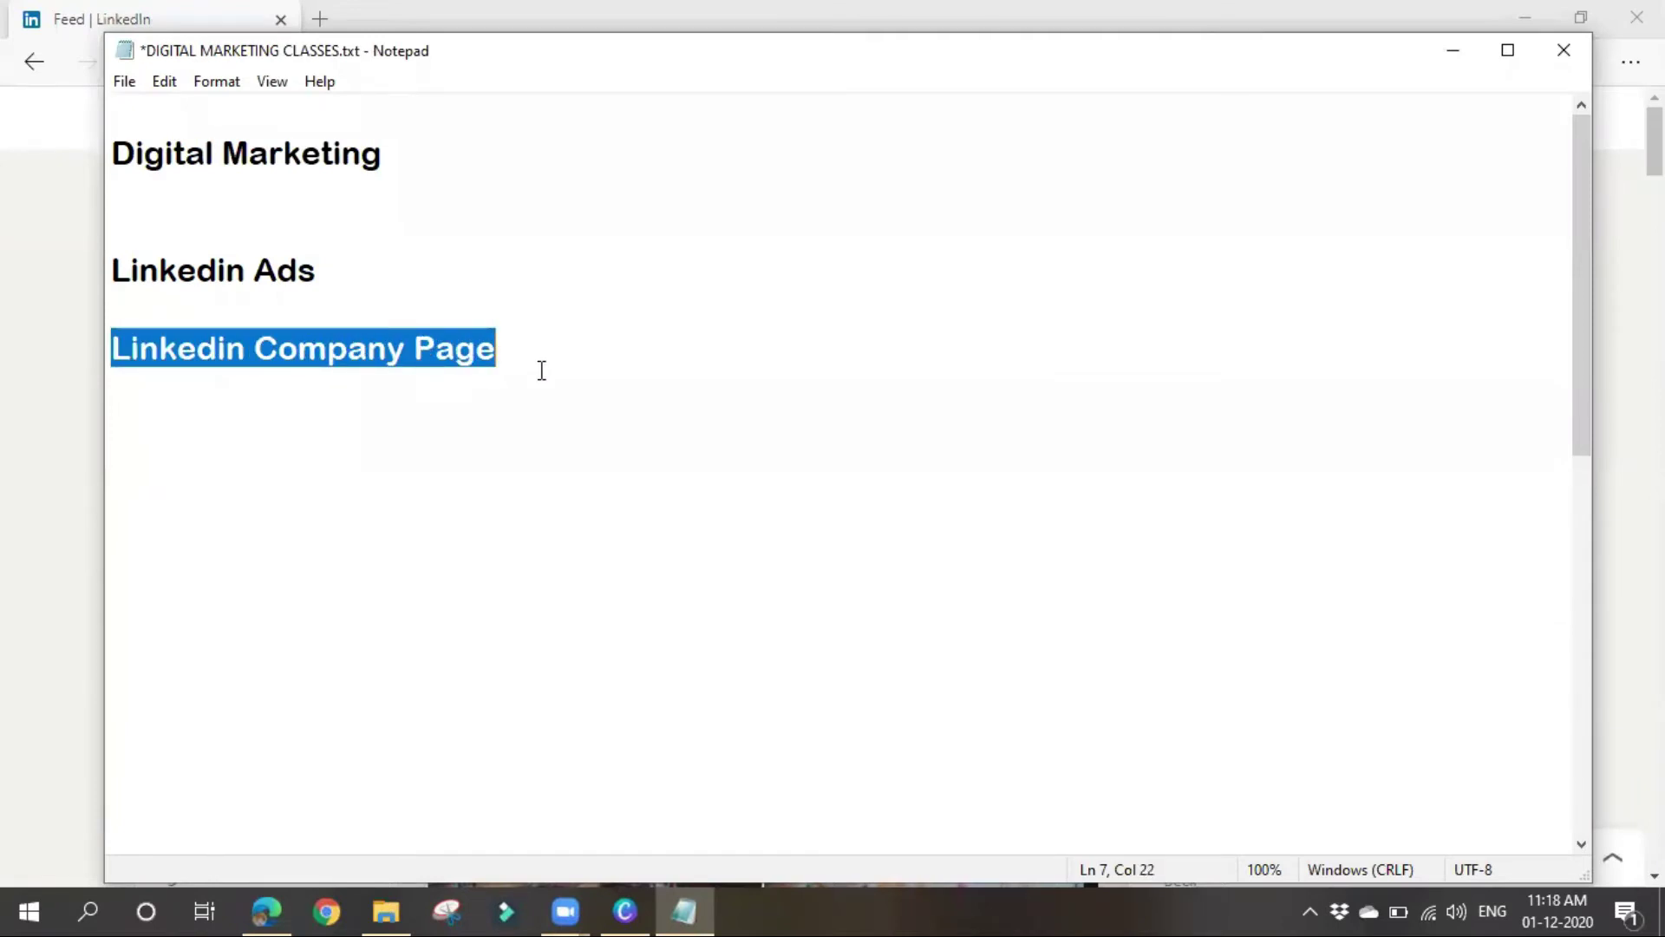
pyautogui.click(541, 370)
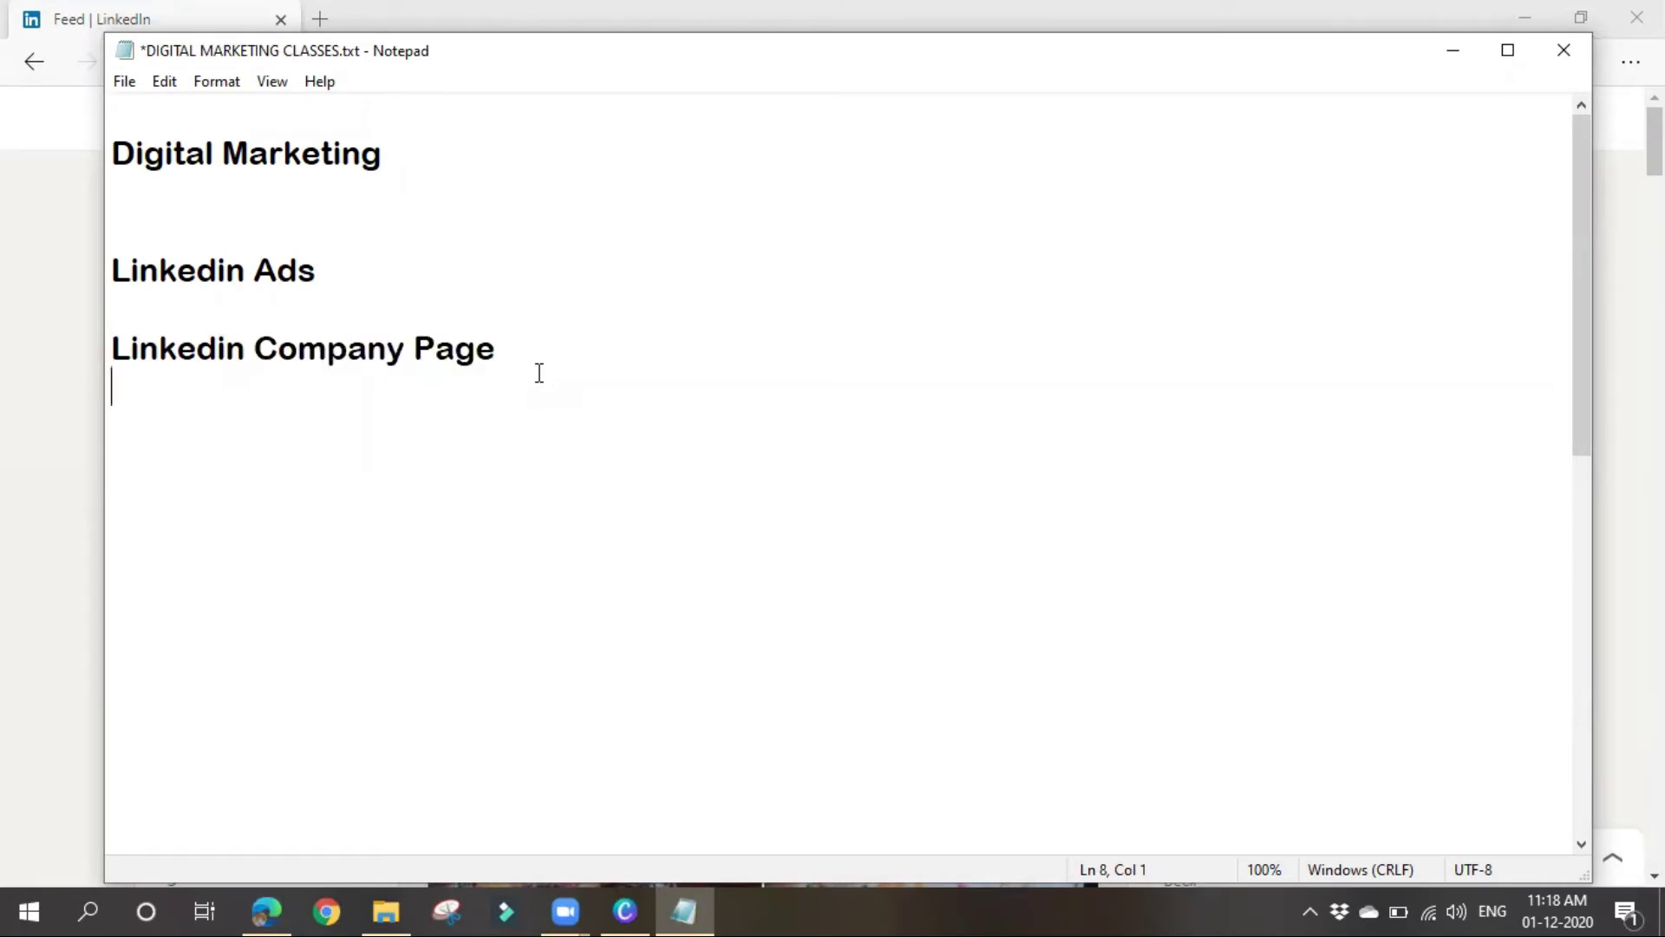
pyautogui.moveTo(117, 349); pyautogui.dragTo(525, 351)
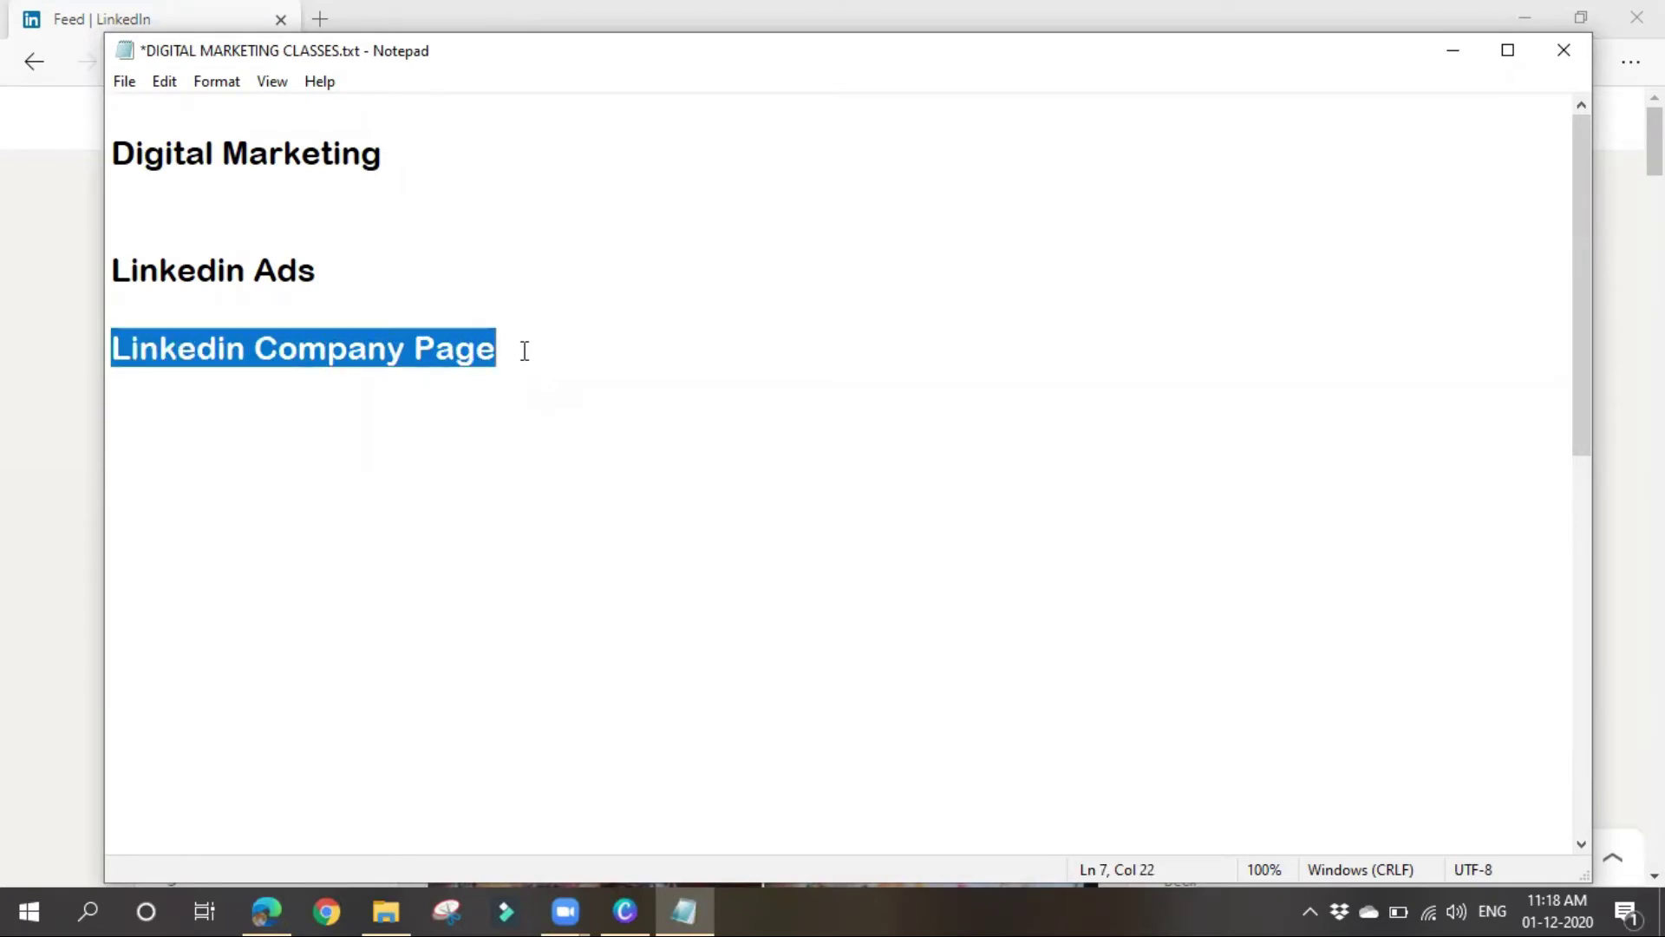
pyautogui.click(208, 368)
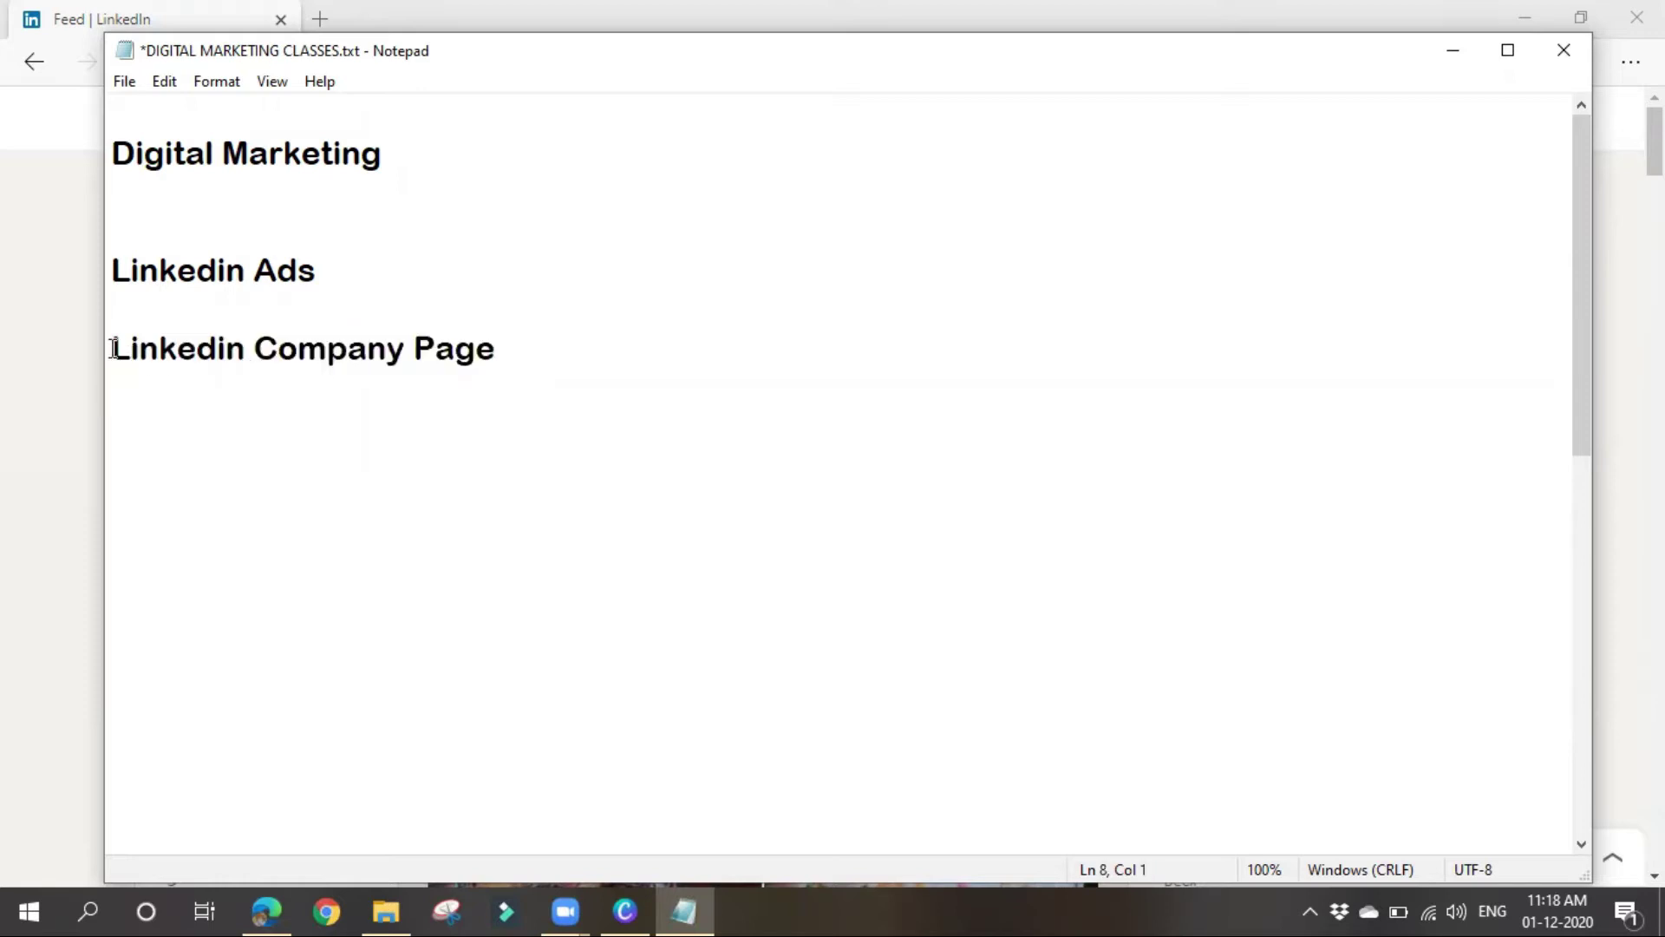
pyautogui.moveTo(117, 348); pyautogui.dragTo(585, 353)
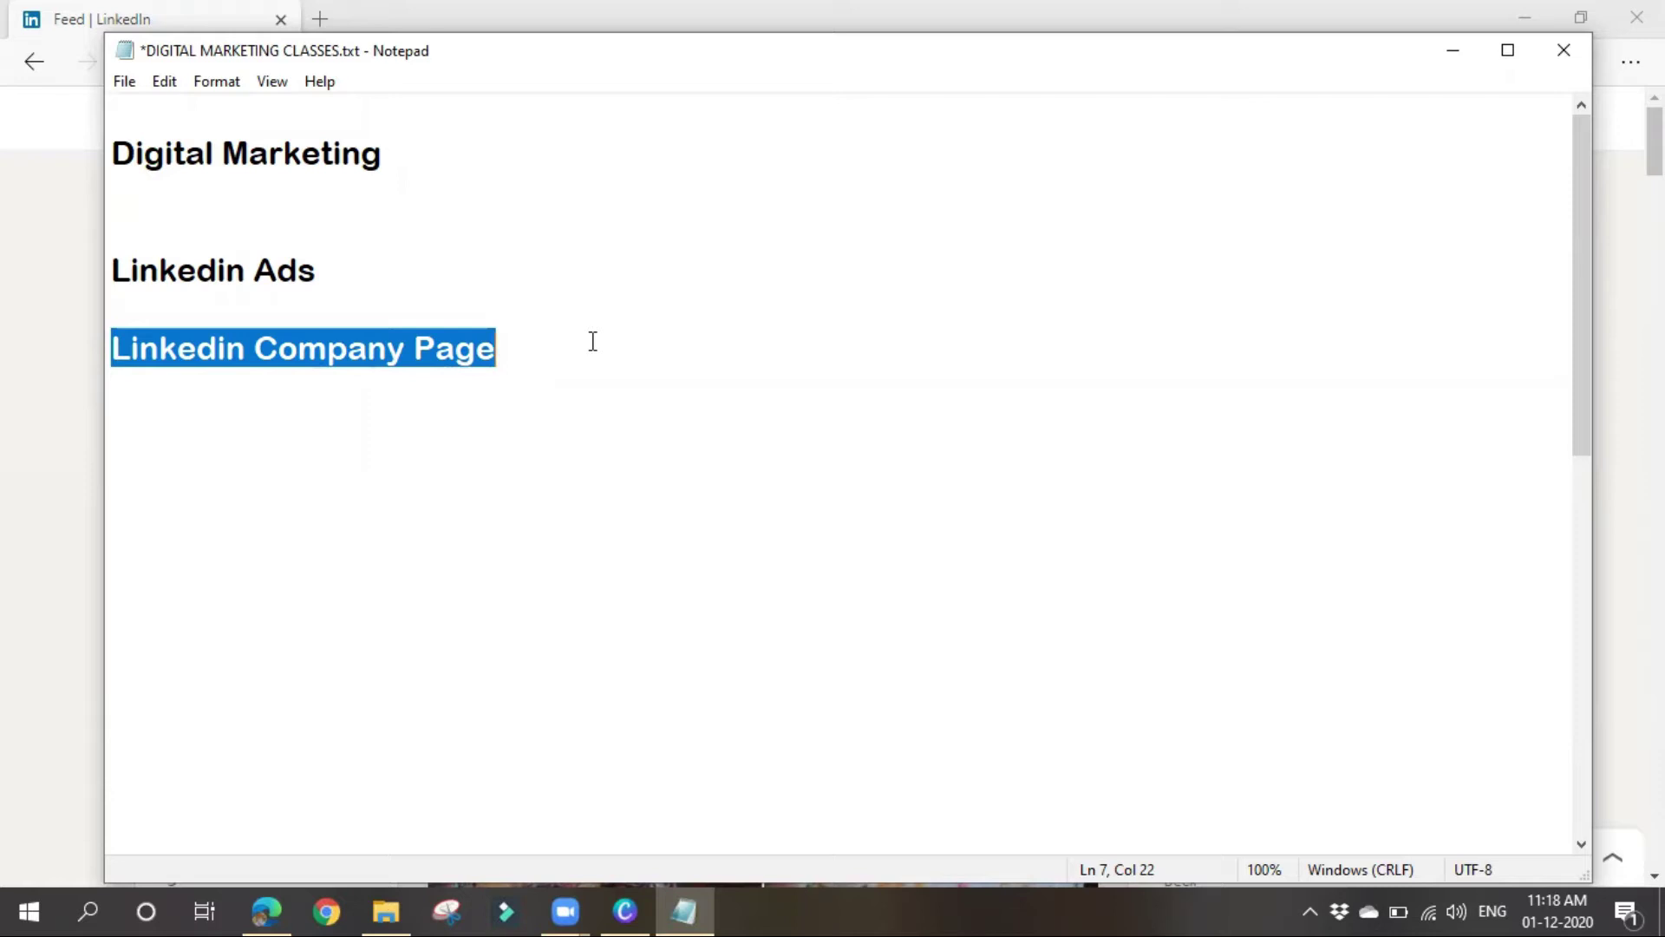
# Return to LinkedIn in Edge and start creating a company page of the Small business type.
pyautogui.click(1438, 53)
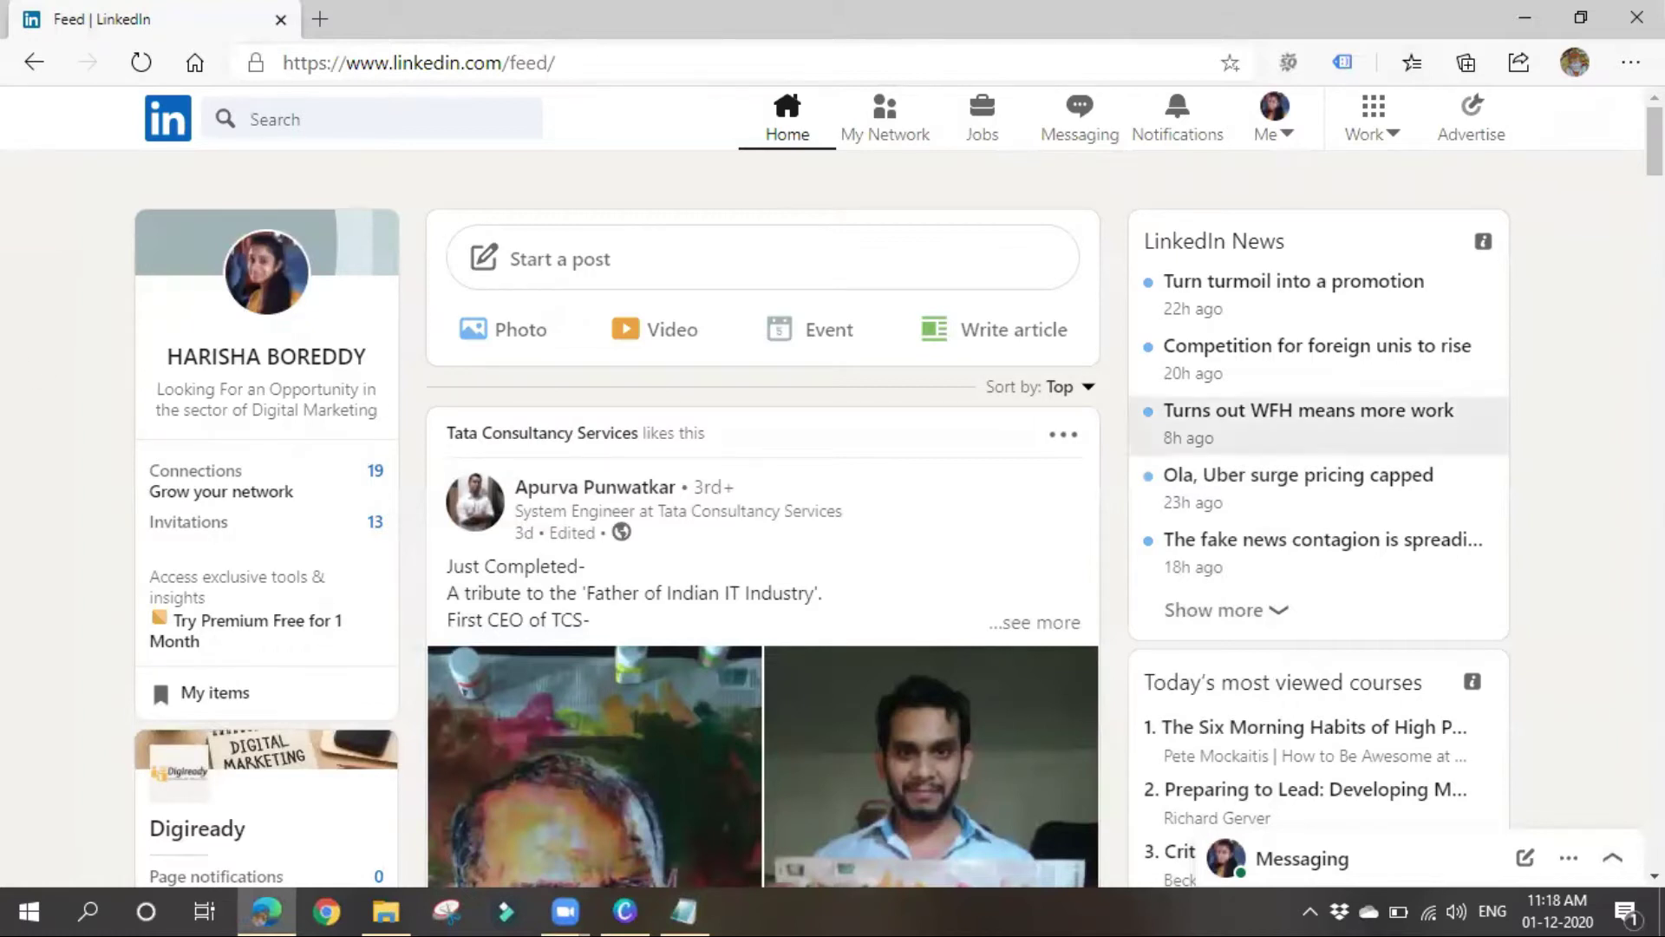
pyautogui.click(1373, 121)
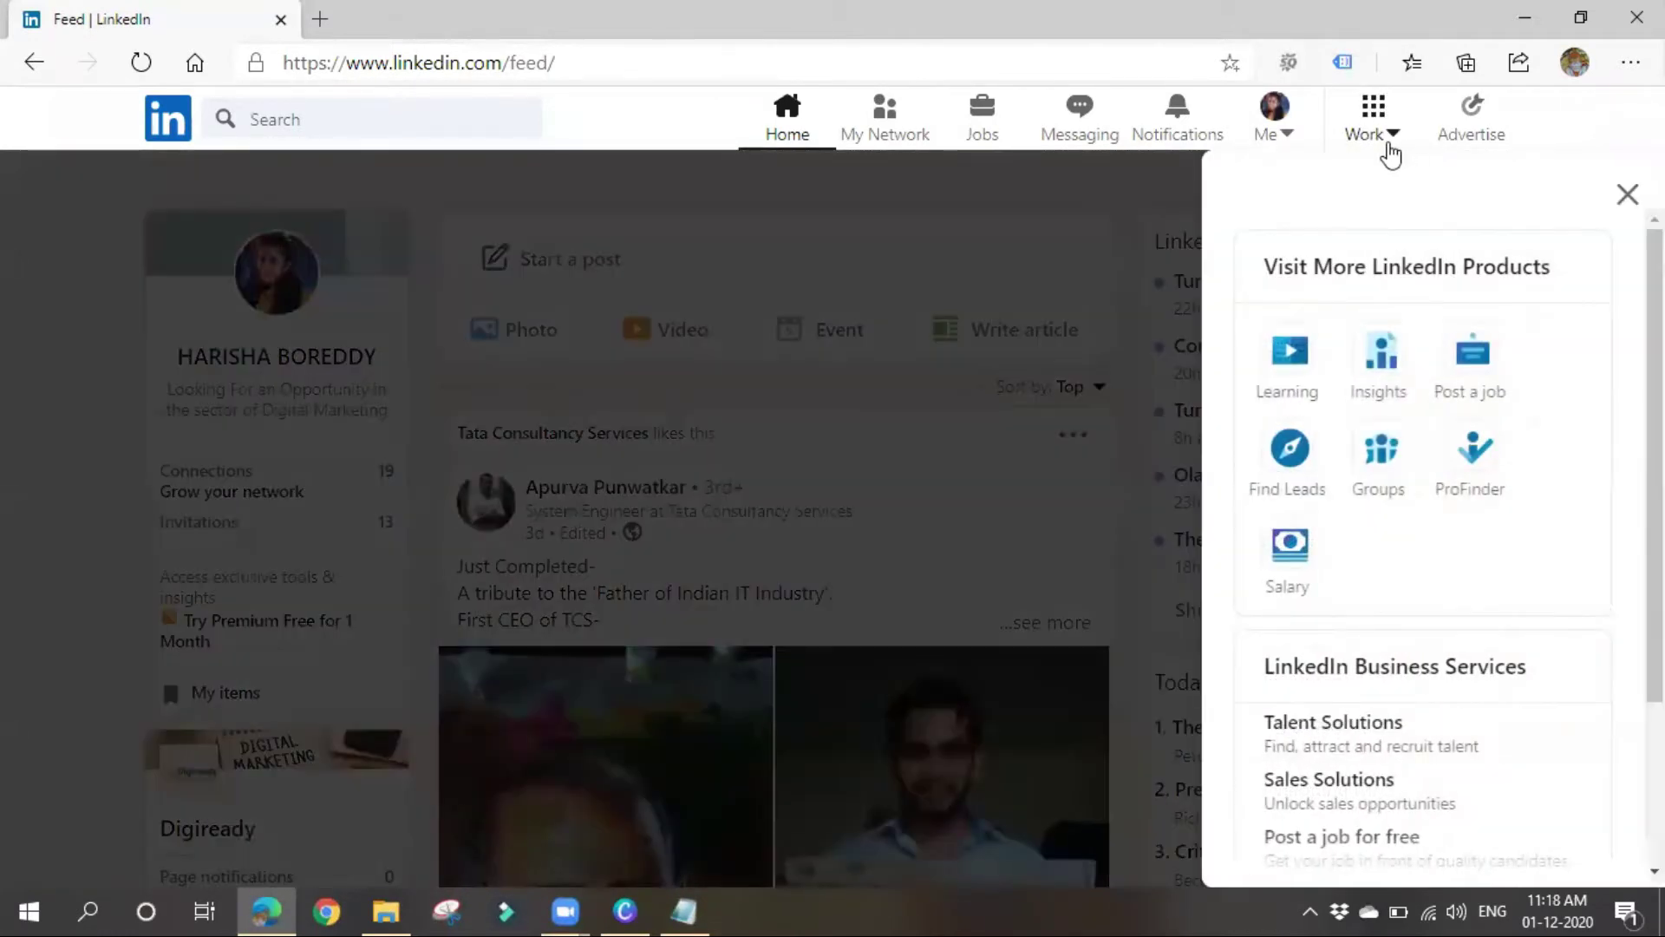
pyautogui.scroll(-2, 1340, 499)
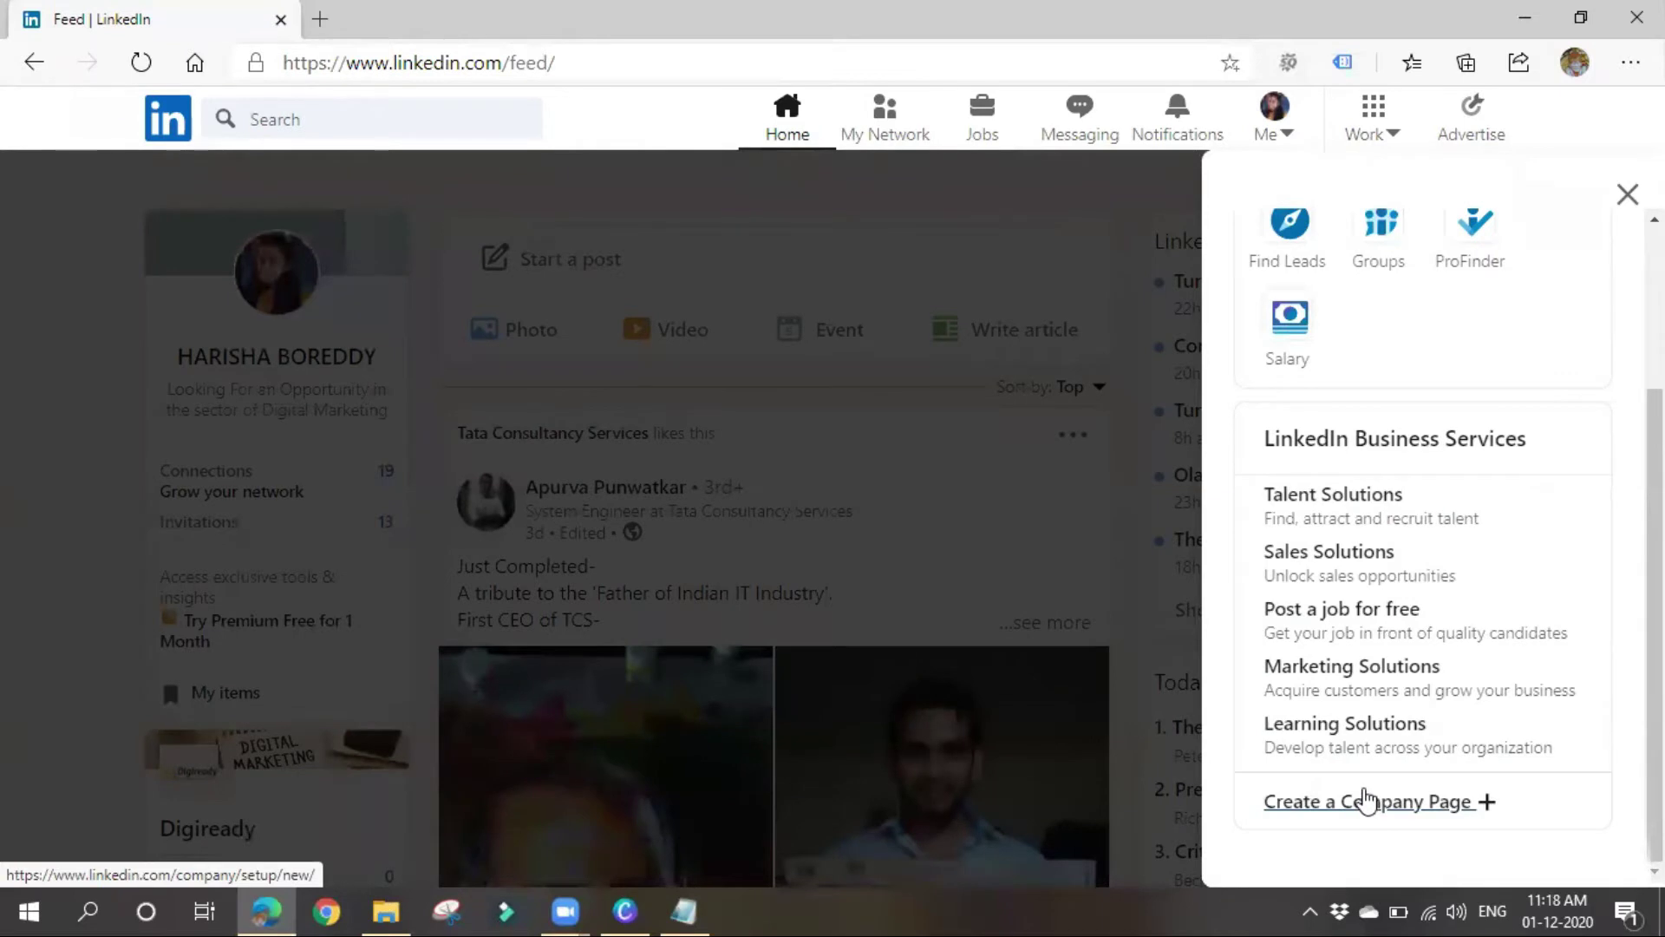
pyautogui.click(1366, 800)
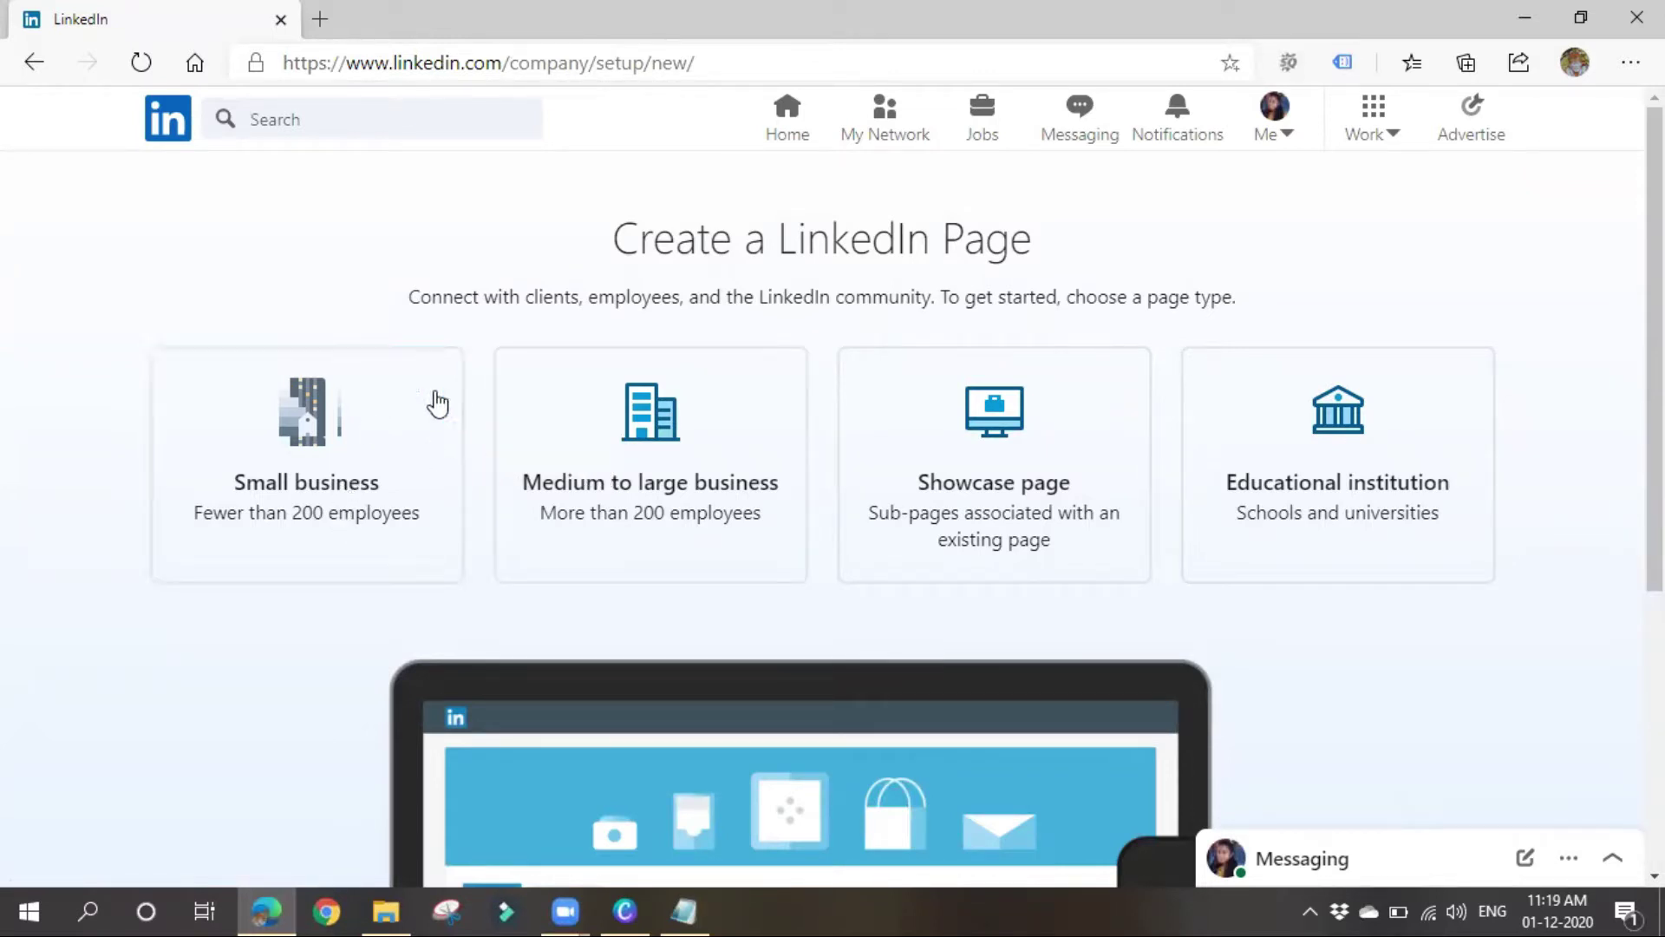
pyautogui.click(398, 425)
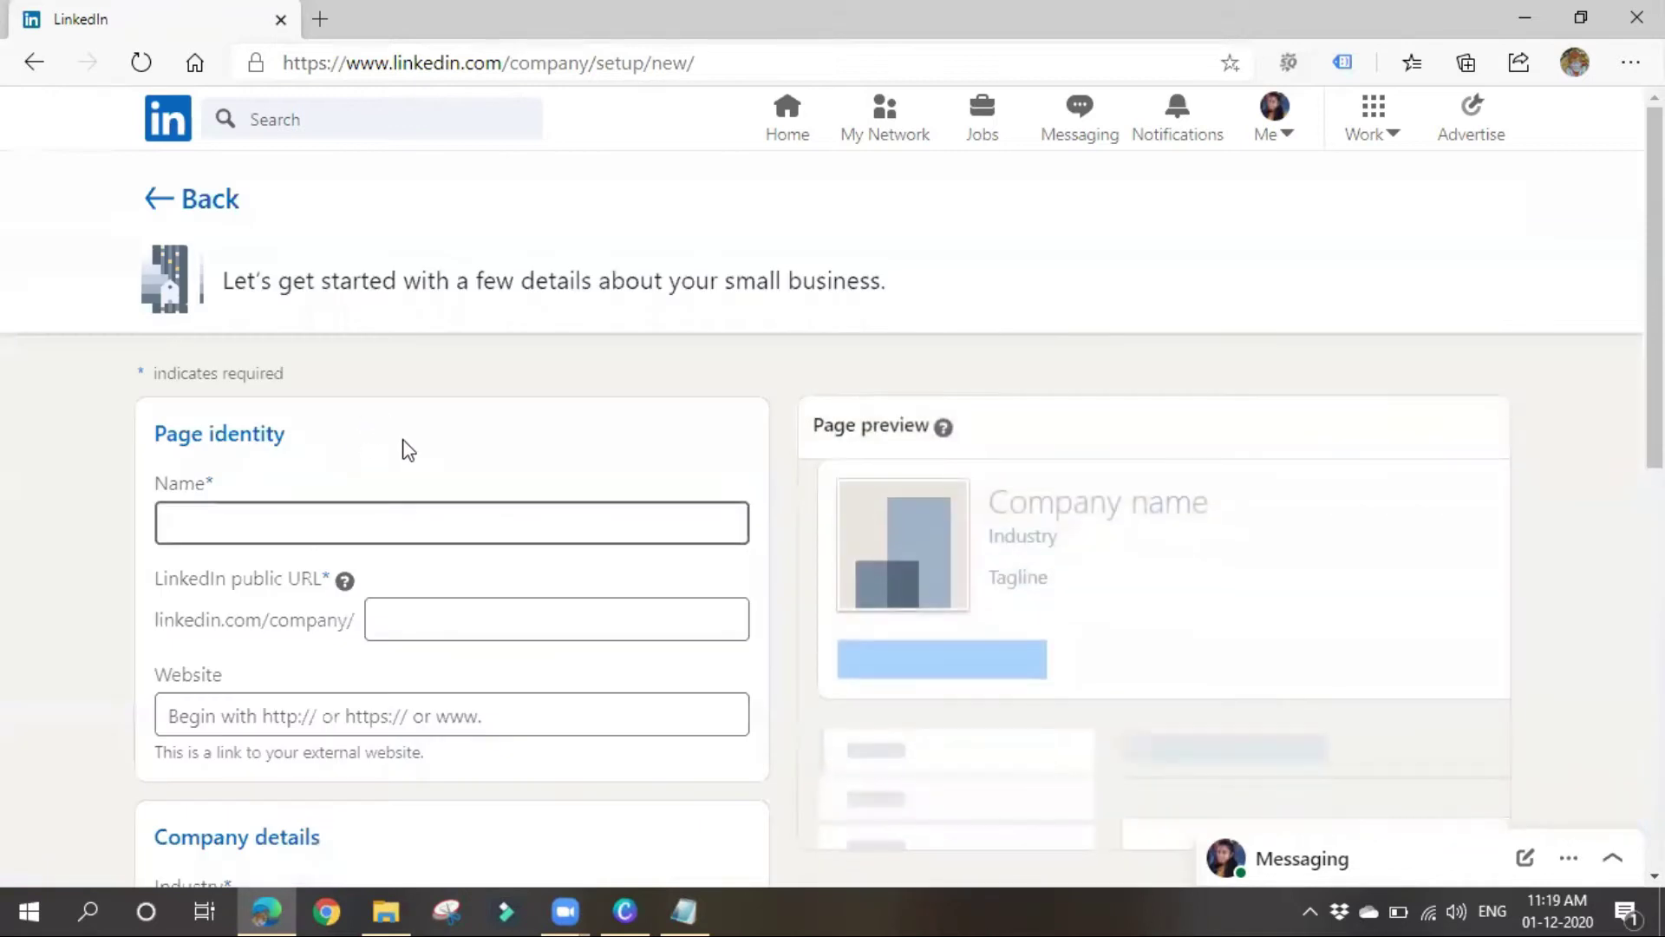
# Enter "Digiready" as the company page's name in the page identity details.
pyautogui.click(337, 519)
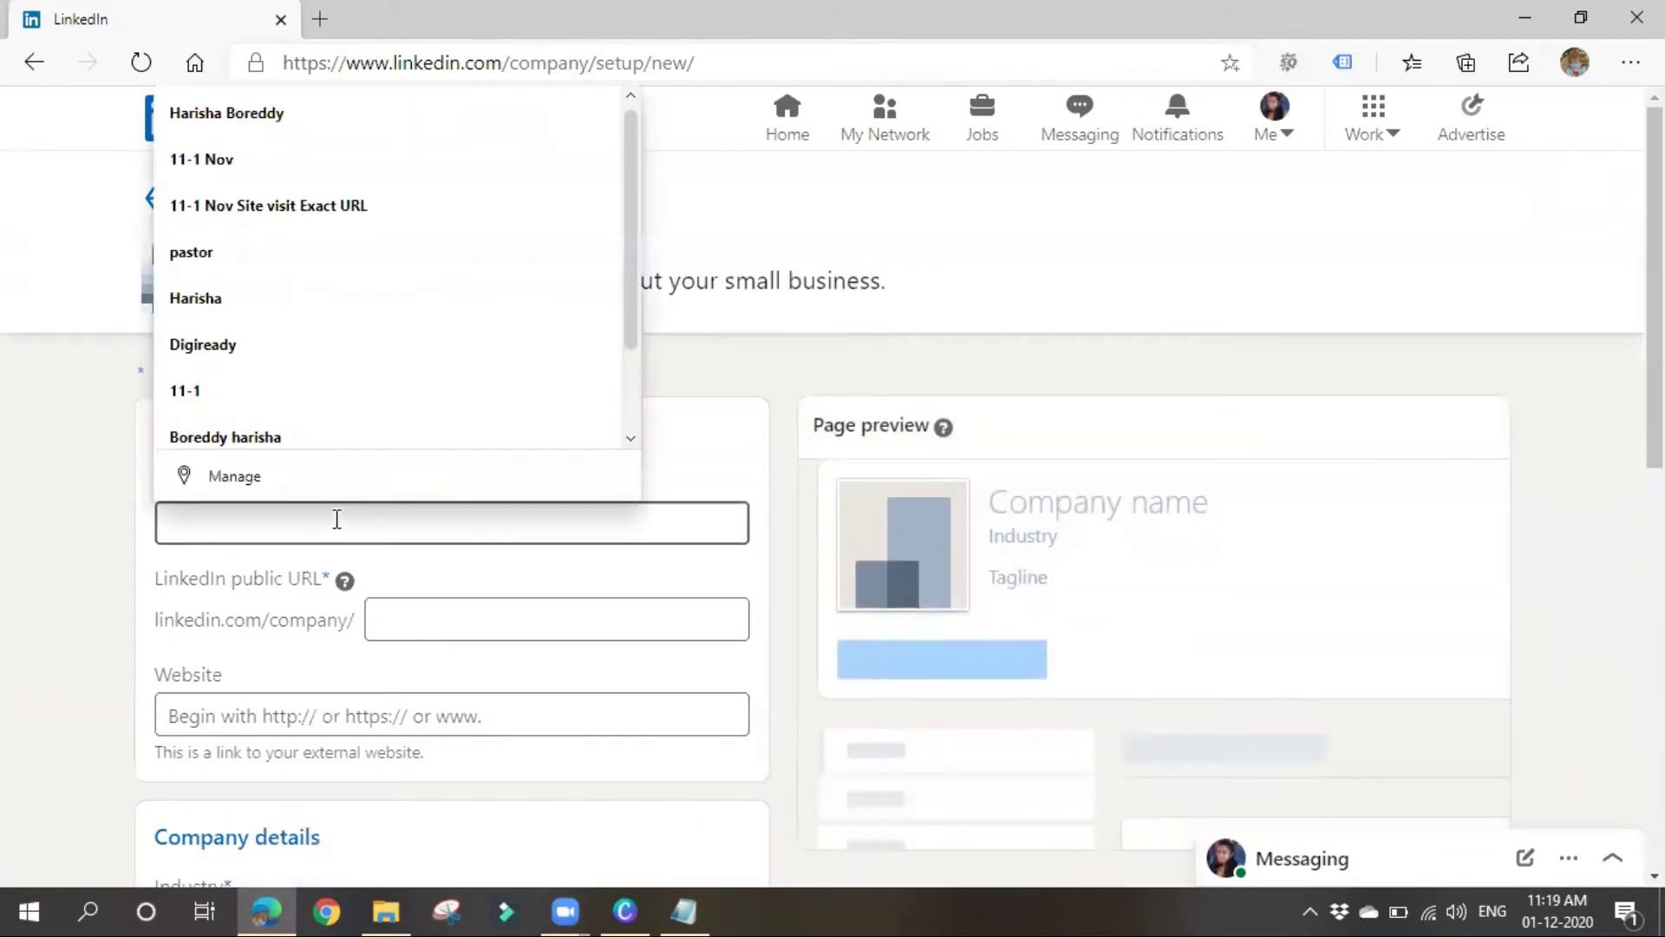
pyautogui.write('Dig')
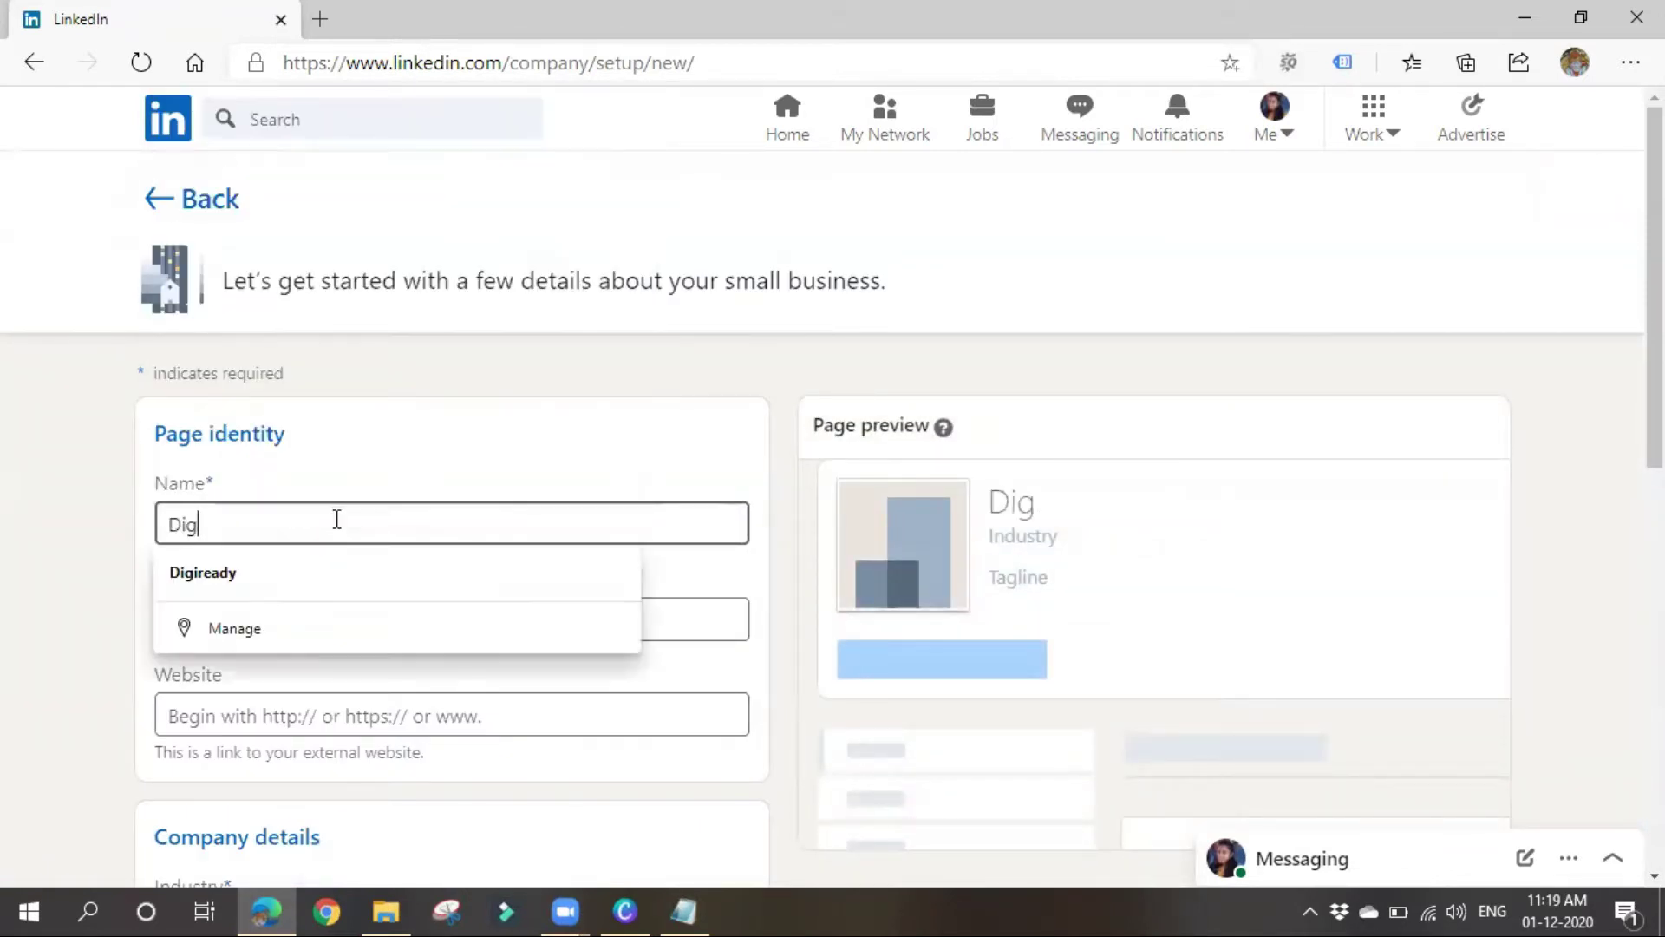
pyautogui.write('iready')
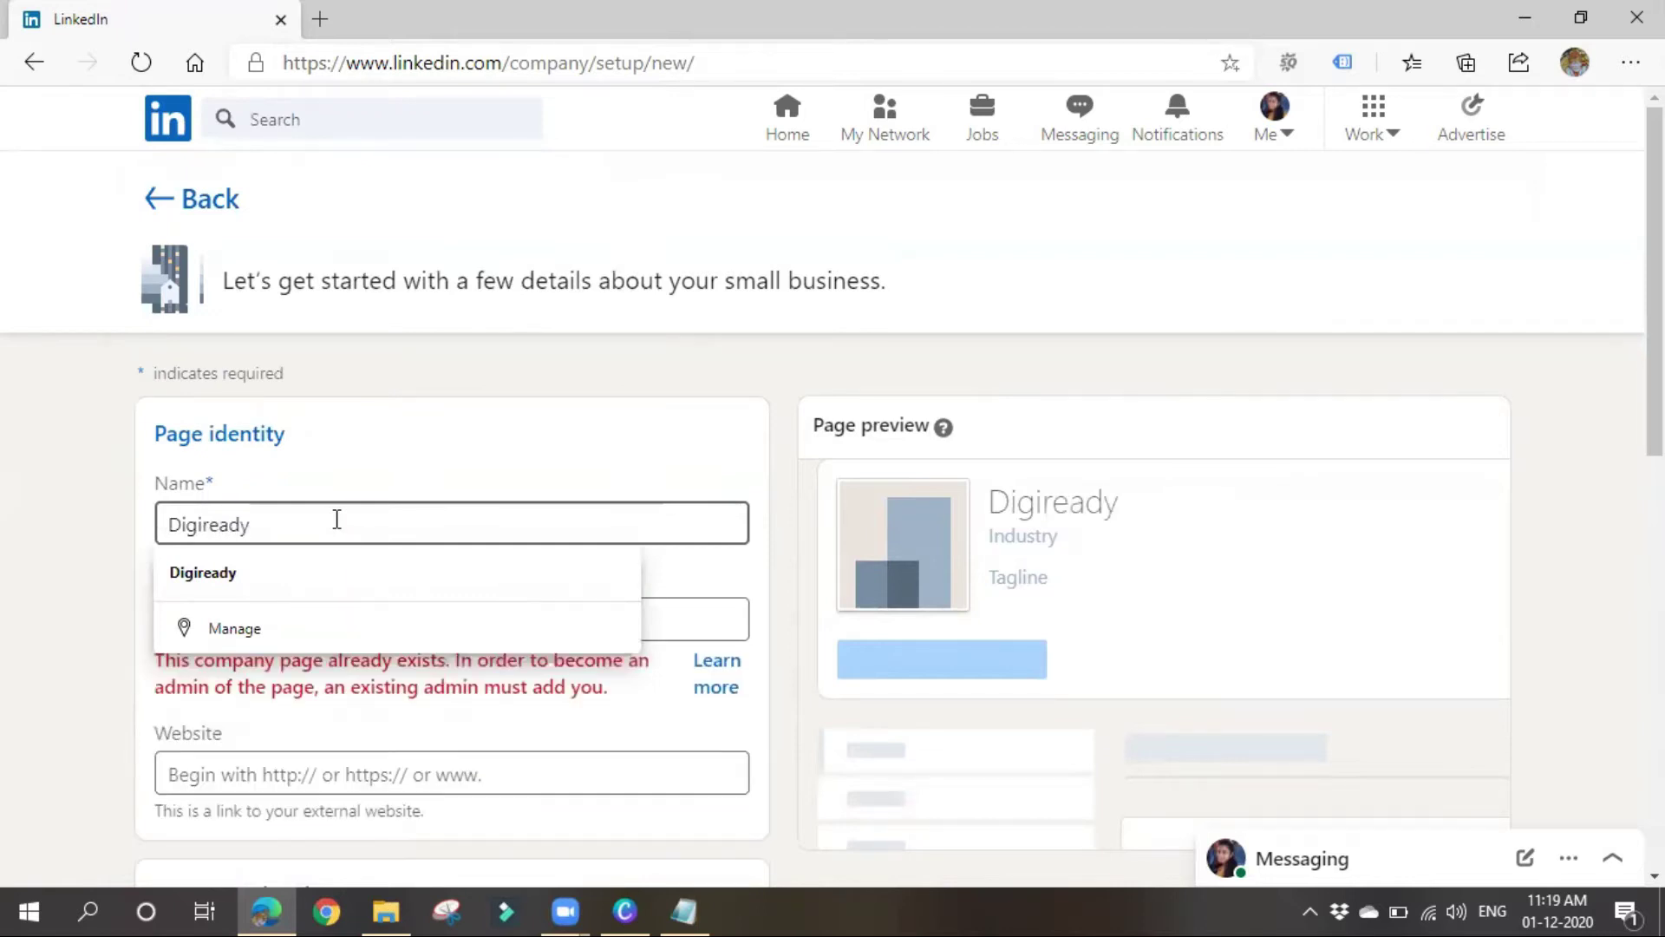
pyautogui.click(312, 585)
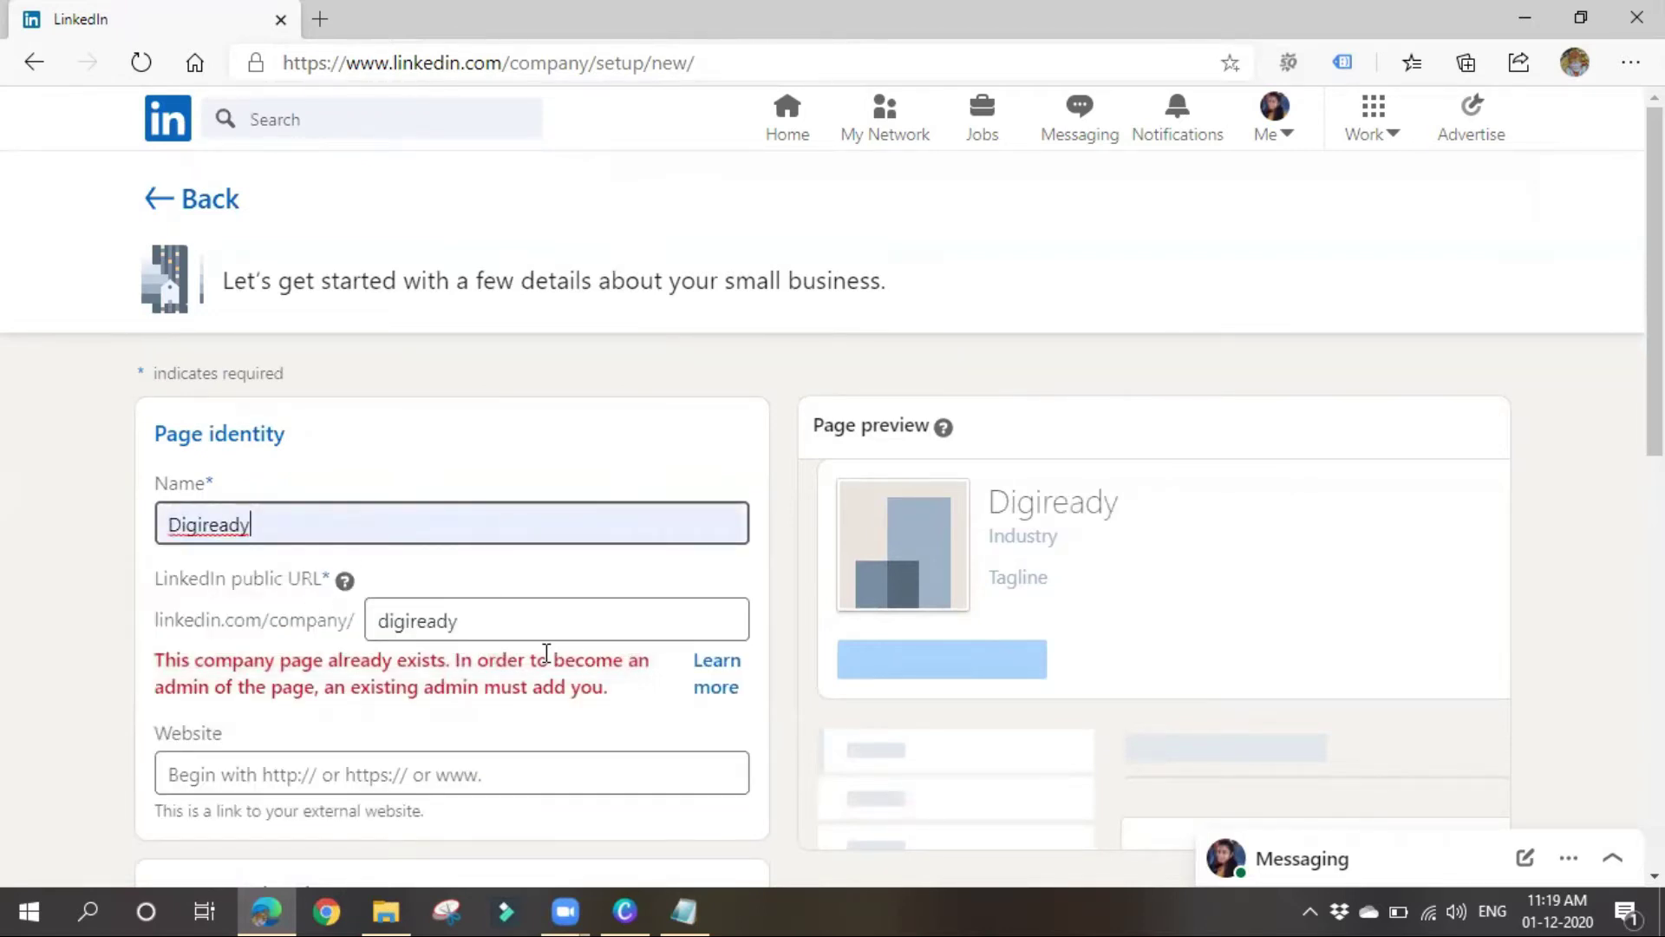
pyautogui.click(342, 528)
pyautogui.write('courses')
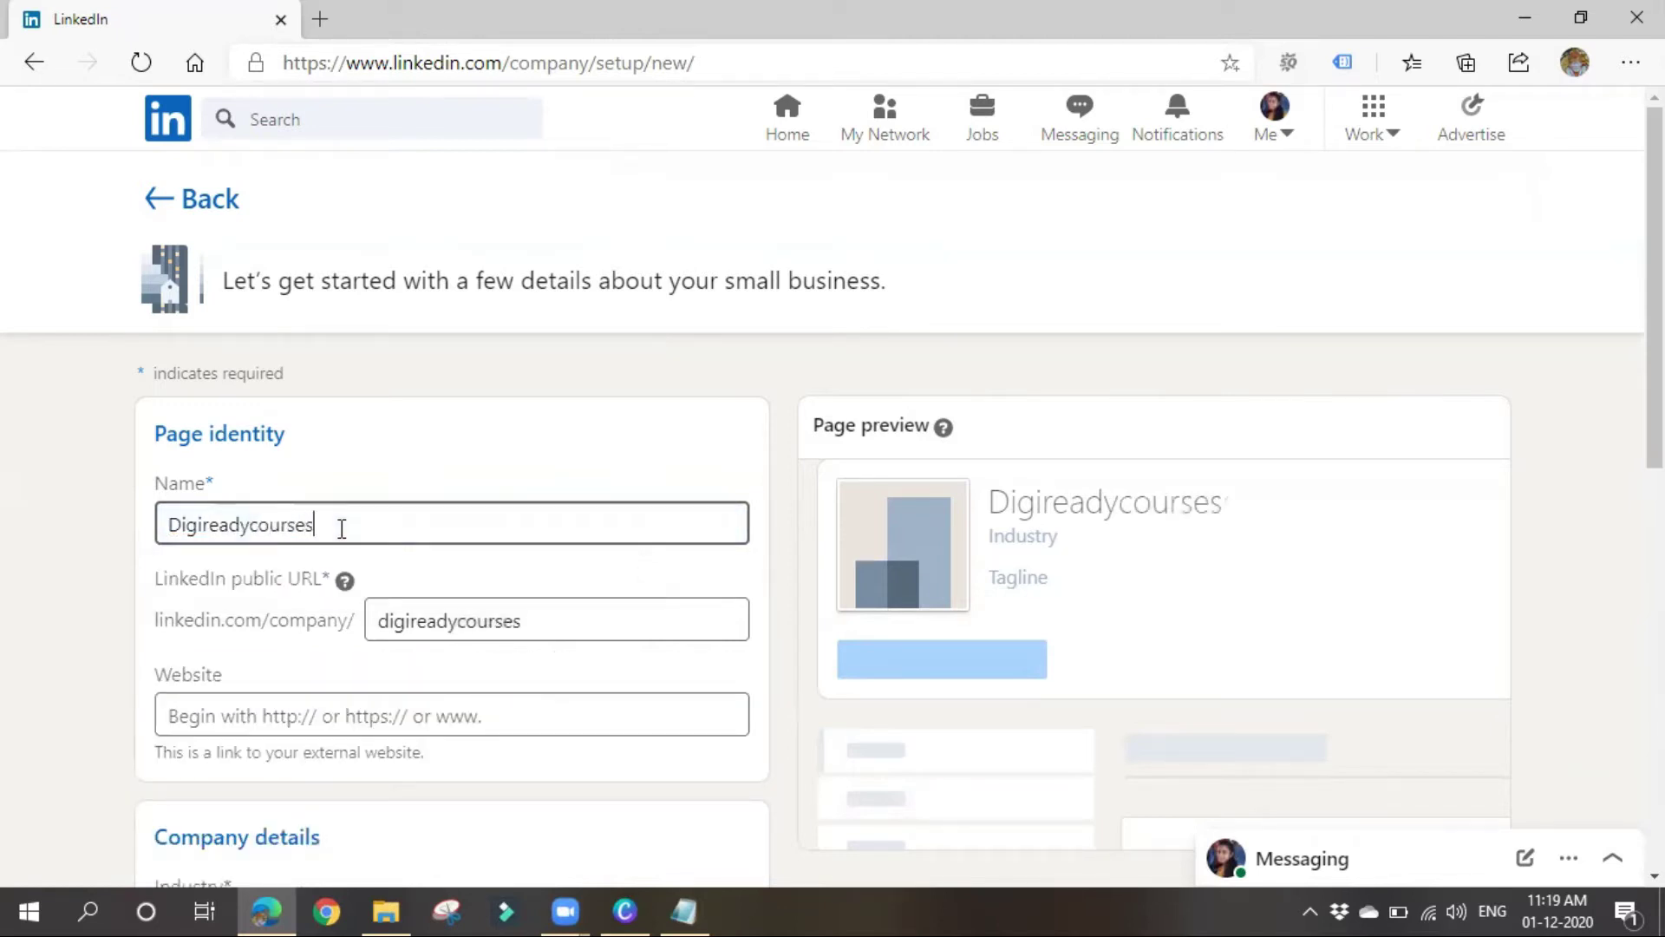
pyautogui.click(278, 652)
pyautogui.scroll(-1, 278, 647)
pyautogui.scroll(-2, 278, 647)
pyautogui.click(447, 481)
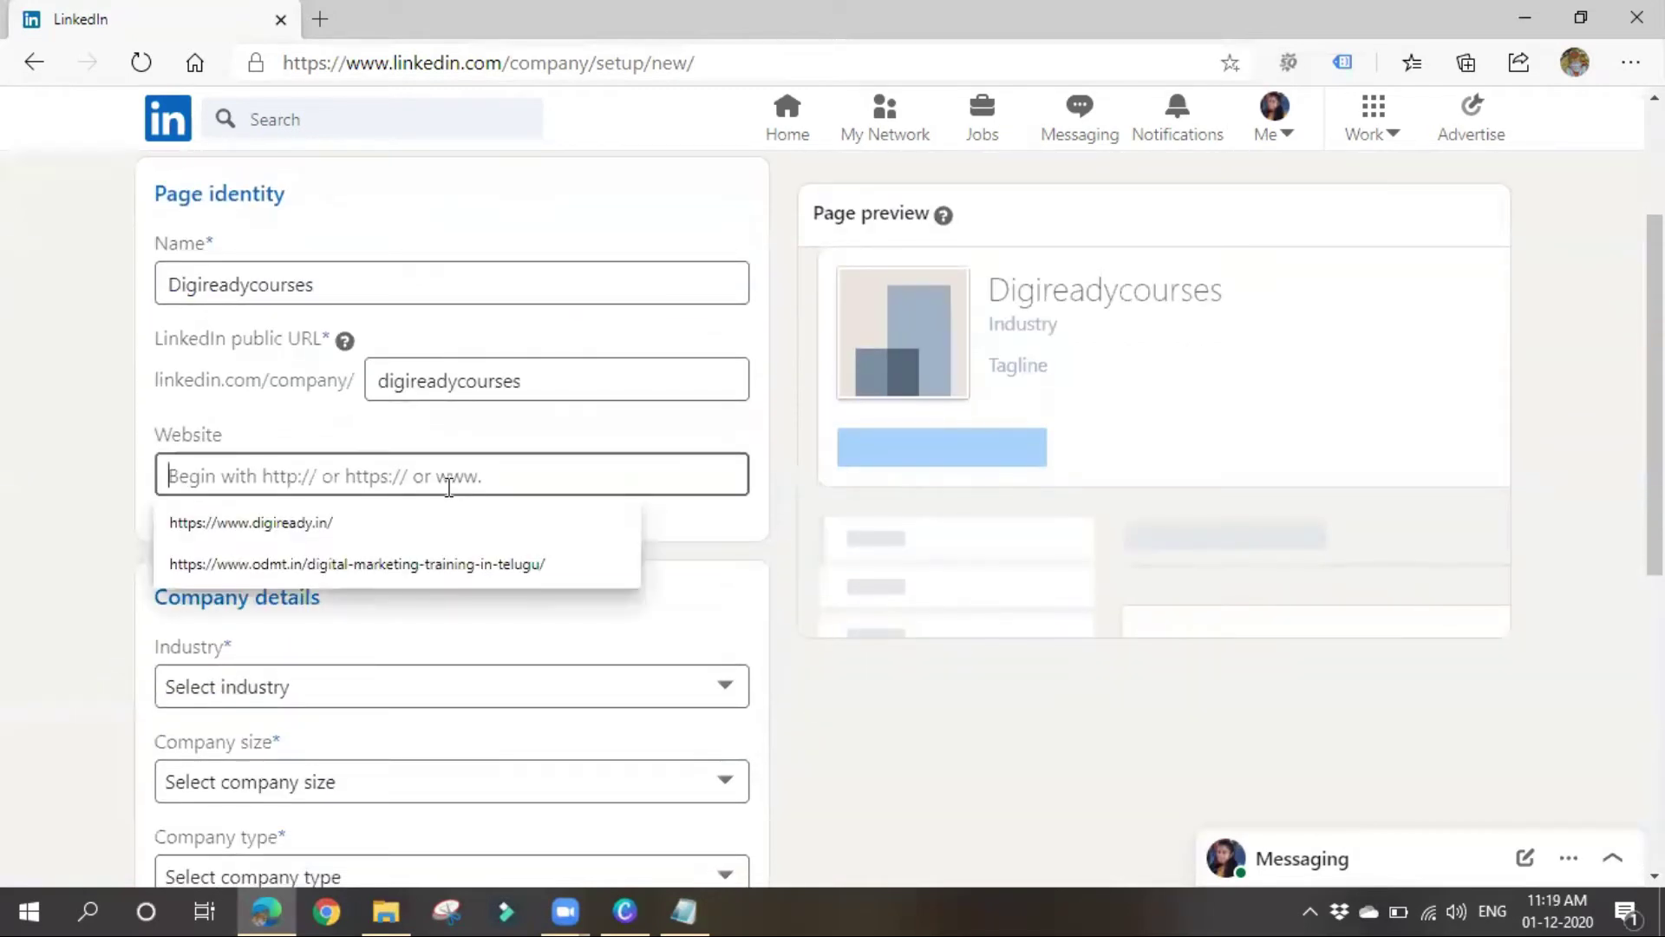
pyautogui.click(420, 526)
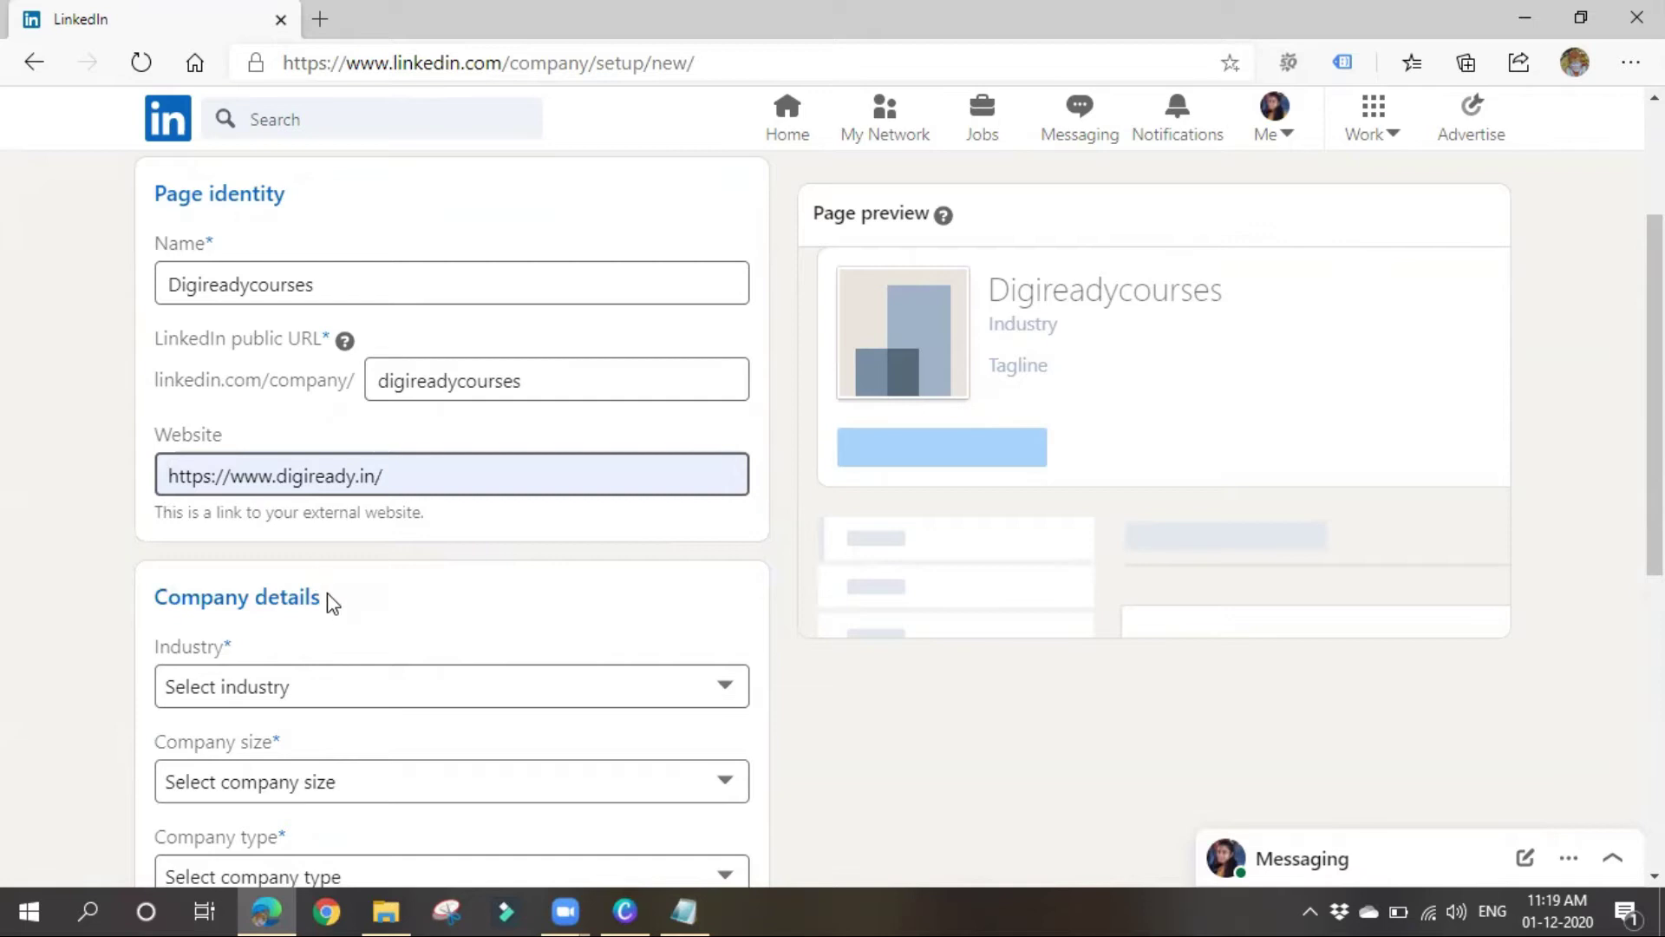
# Set the company's industry to E-learning in the company details.
pyautogui.scroll(-3, 365, 520)
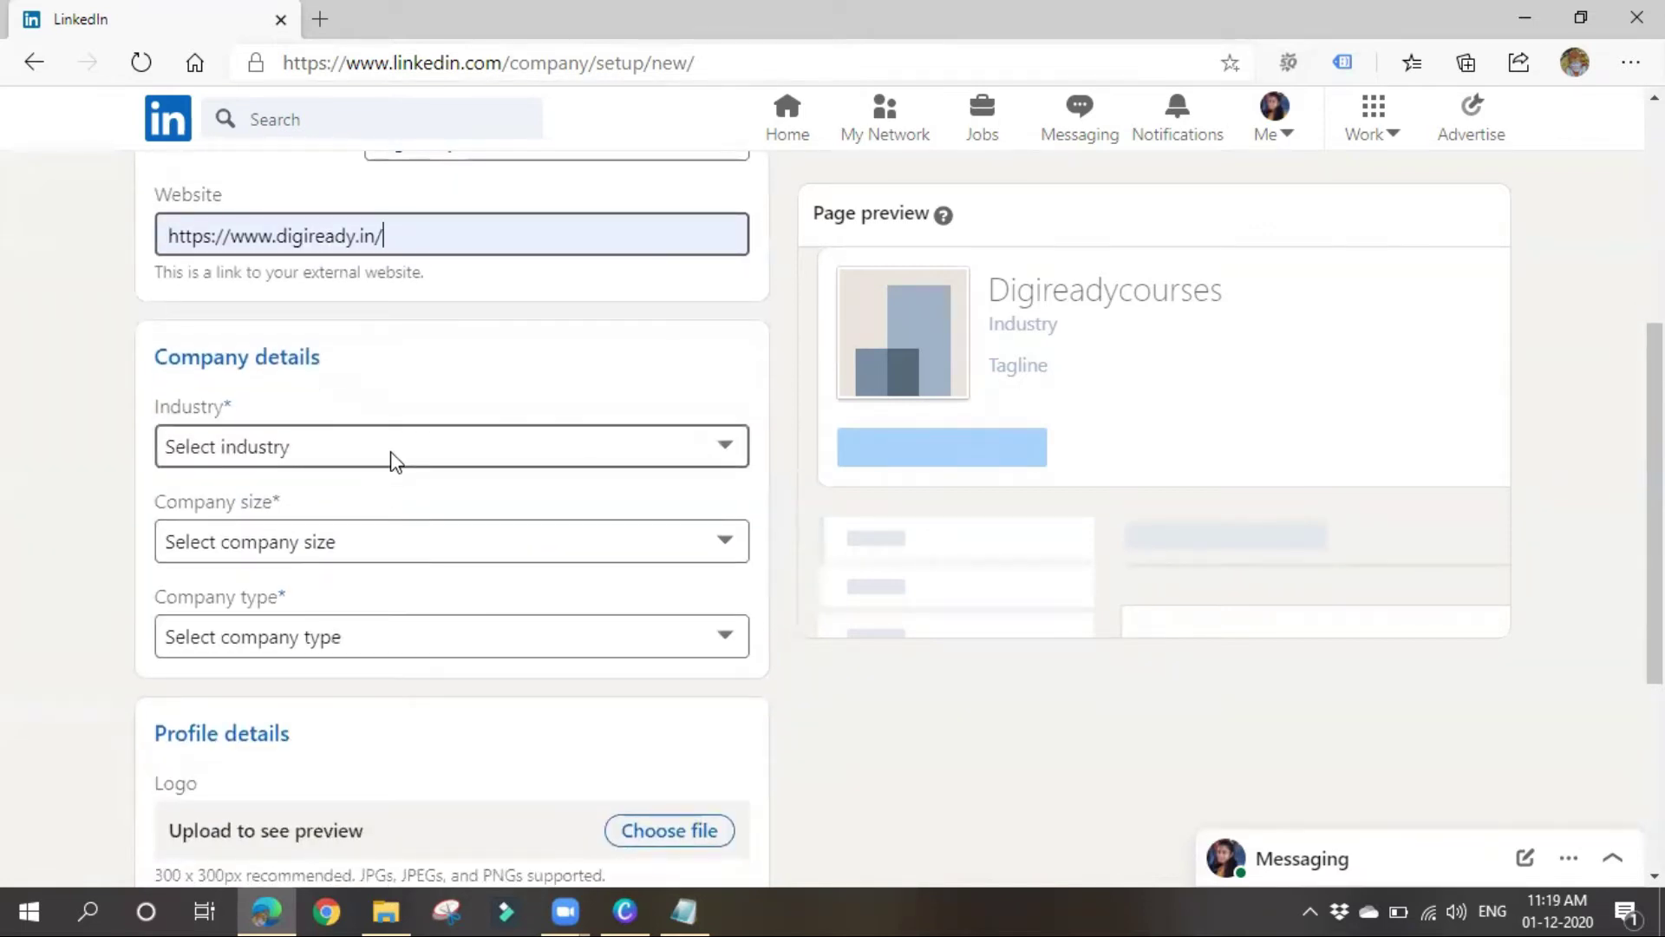
pyautogui.click(392, 460)
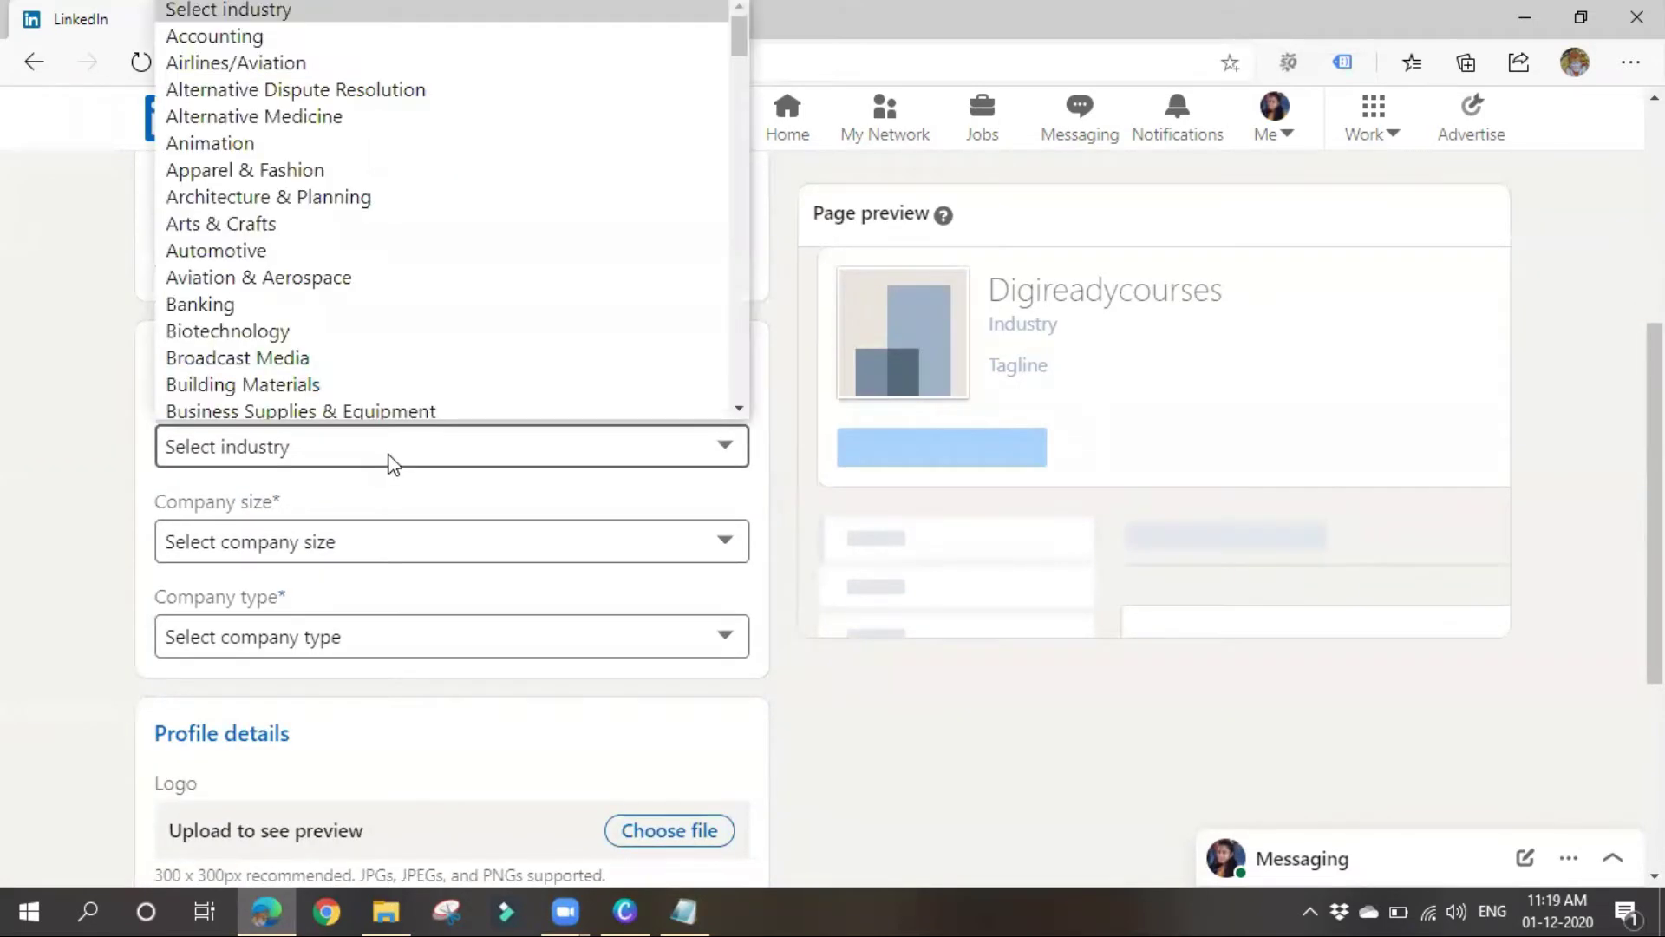
pyautogui.scroll(1, 392, 463)
pyautogui.click(367, 564)
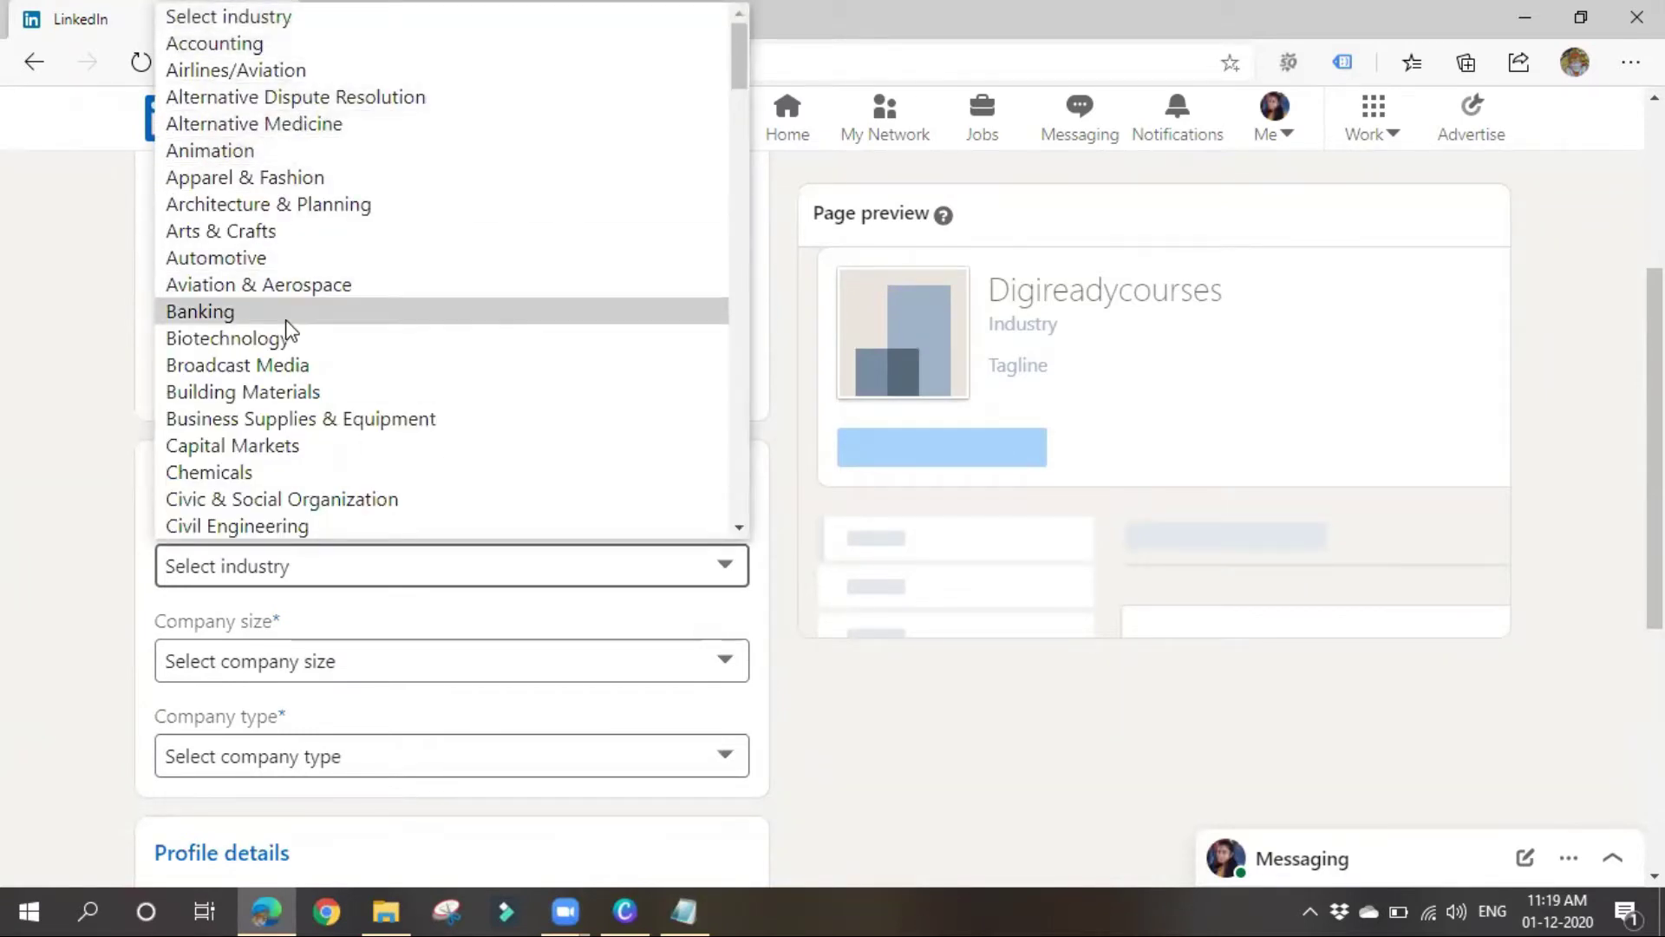
pyautogui.scroll(-8, 288, 329)
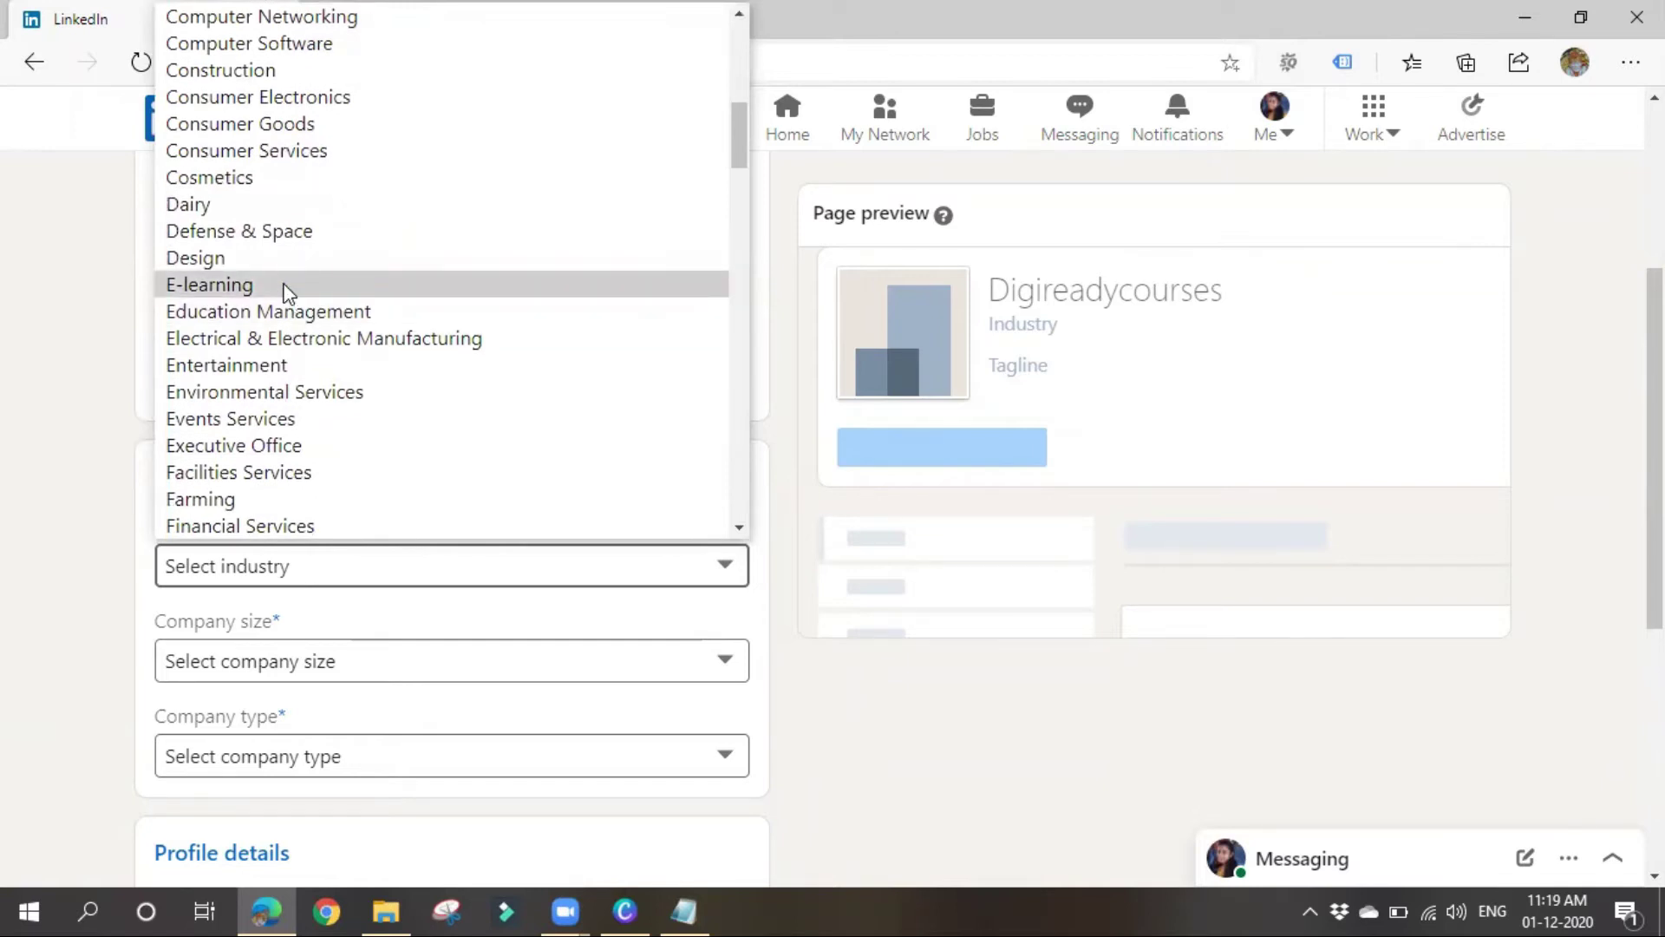
pyautogui.click(288, 291)
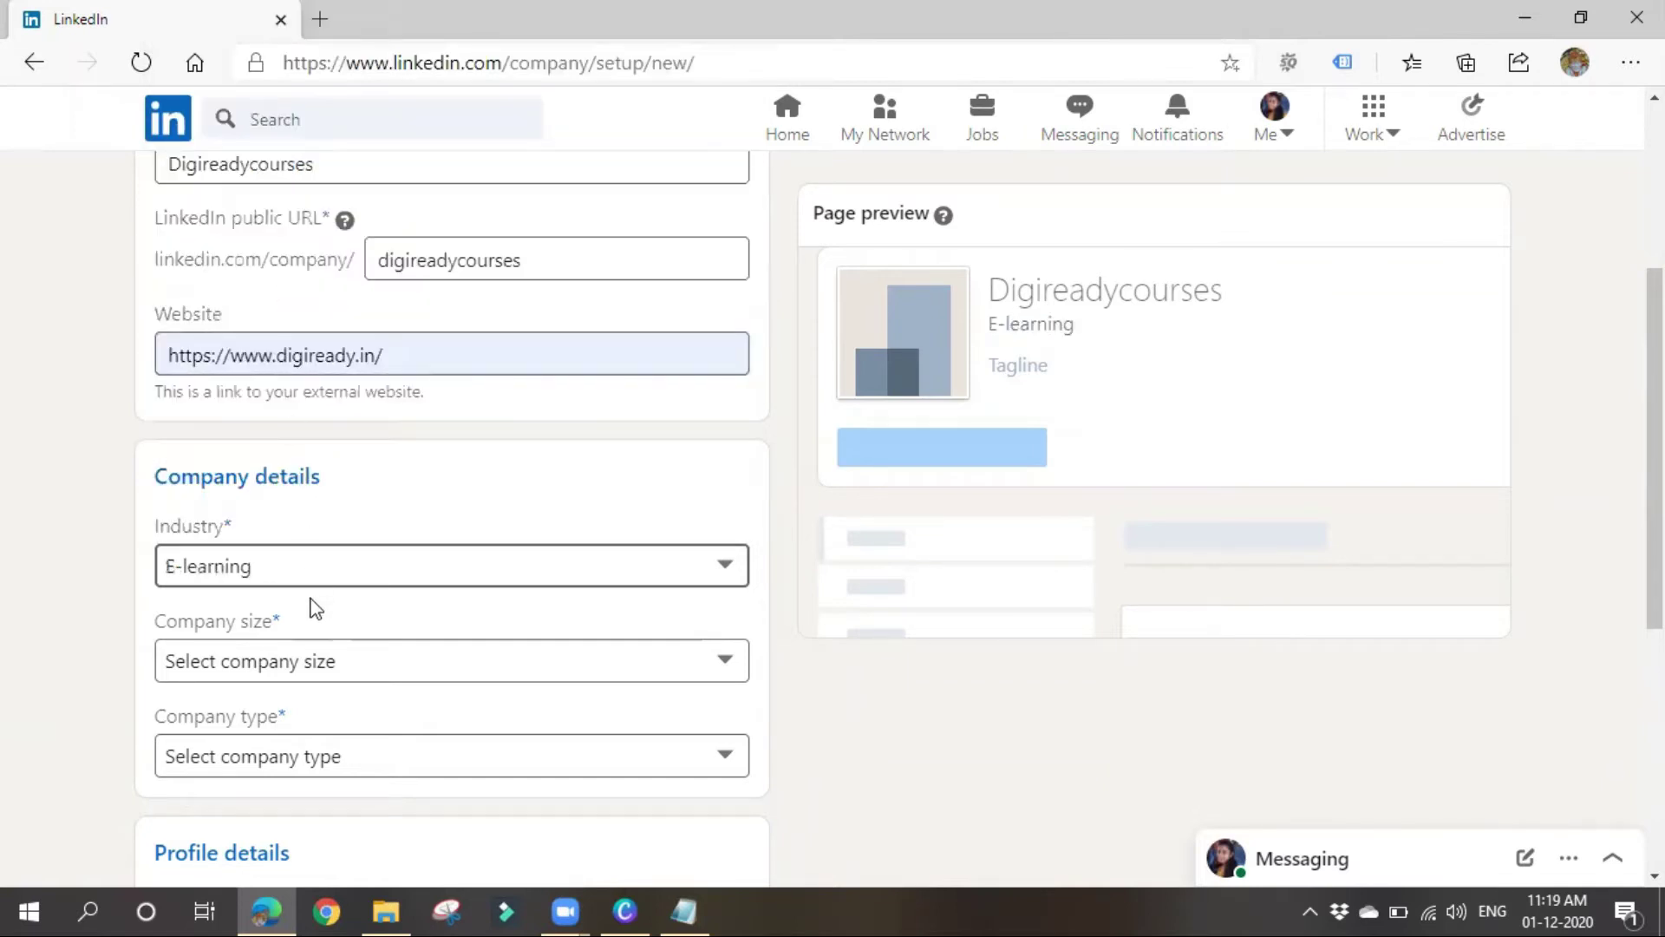
# Set the company size to 2–10 employees and the company type to Self-employed.
pyautogui.click(301, 668)
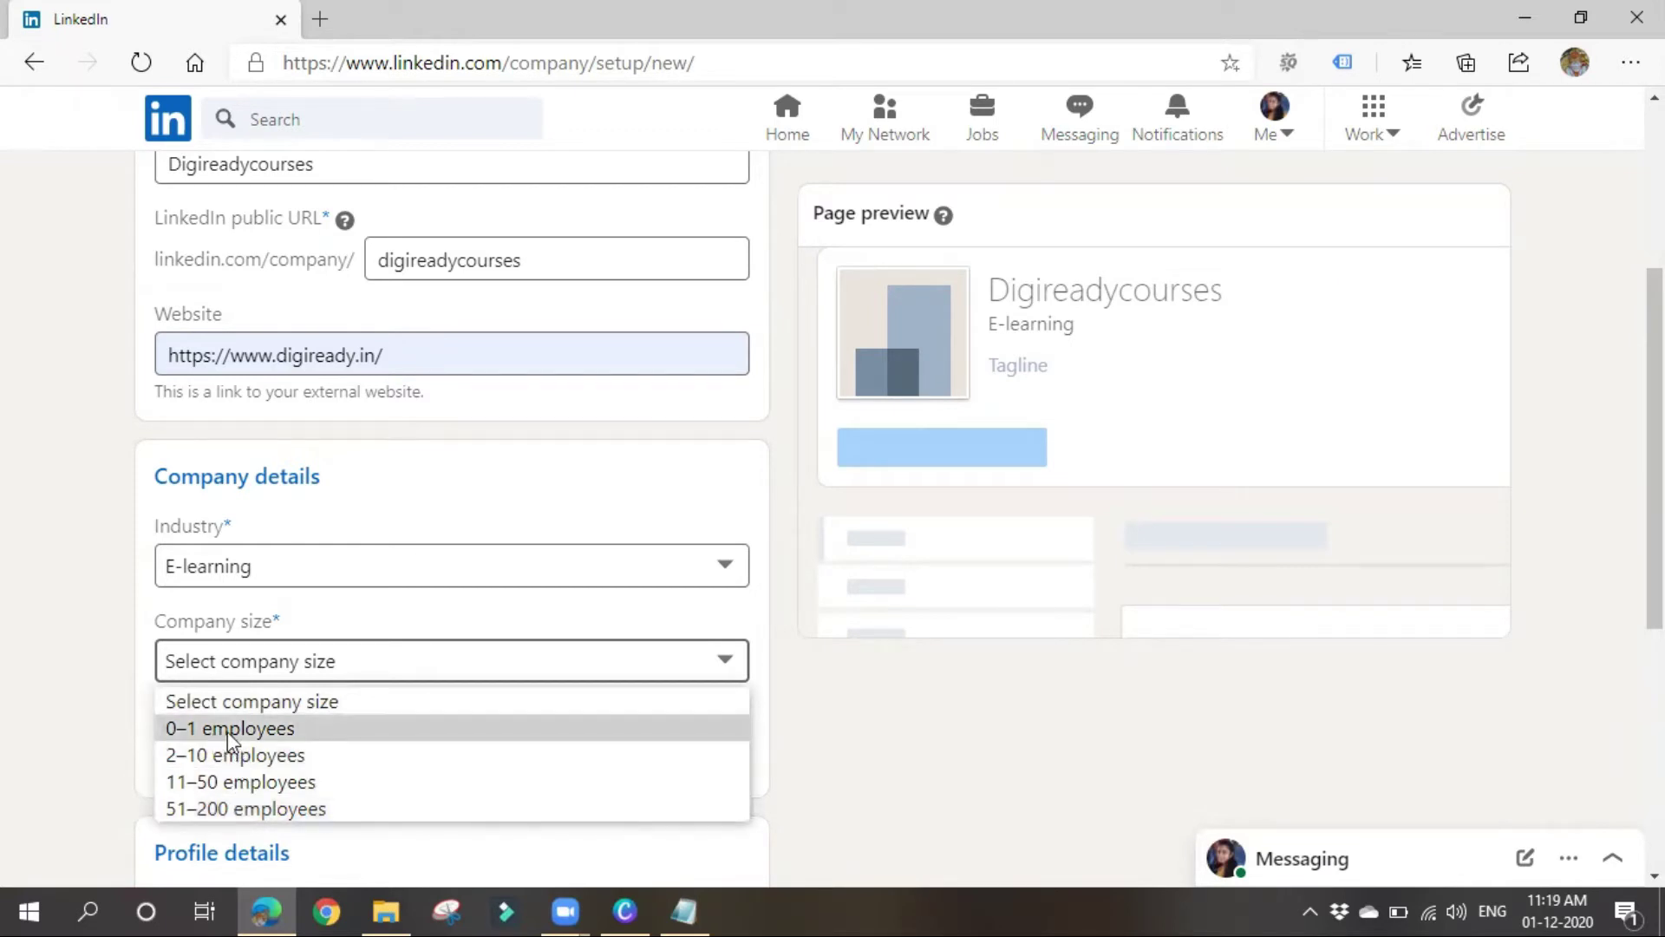
pyautogui.click(273, 757)
pyautogui.scroll(-1, 346, 694)
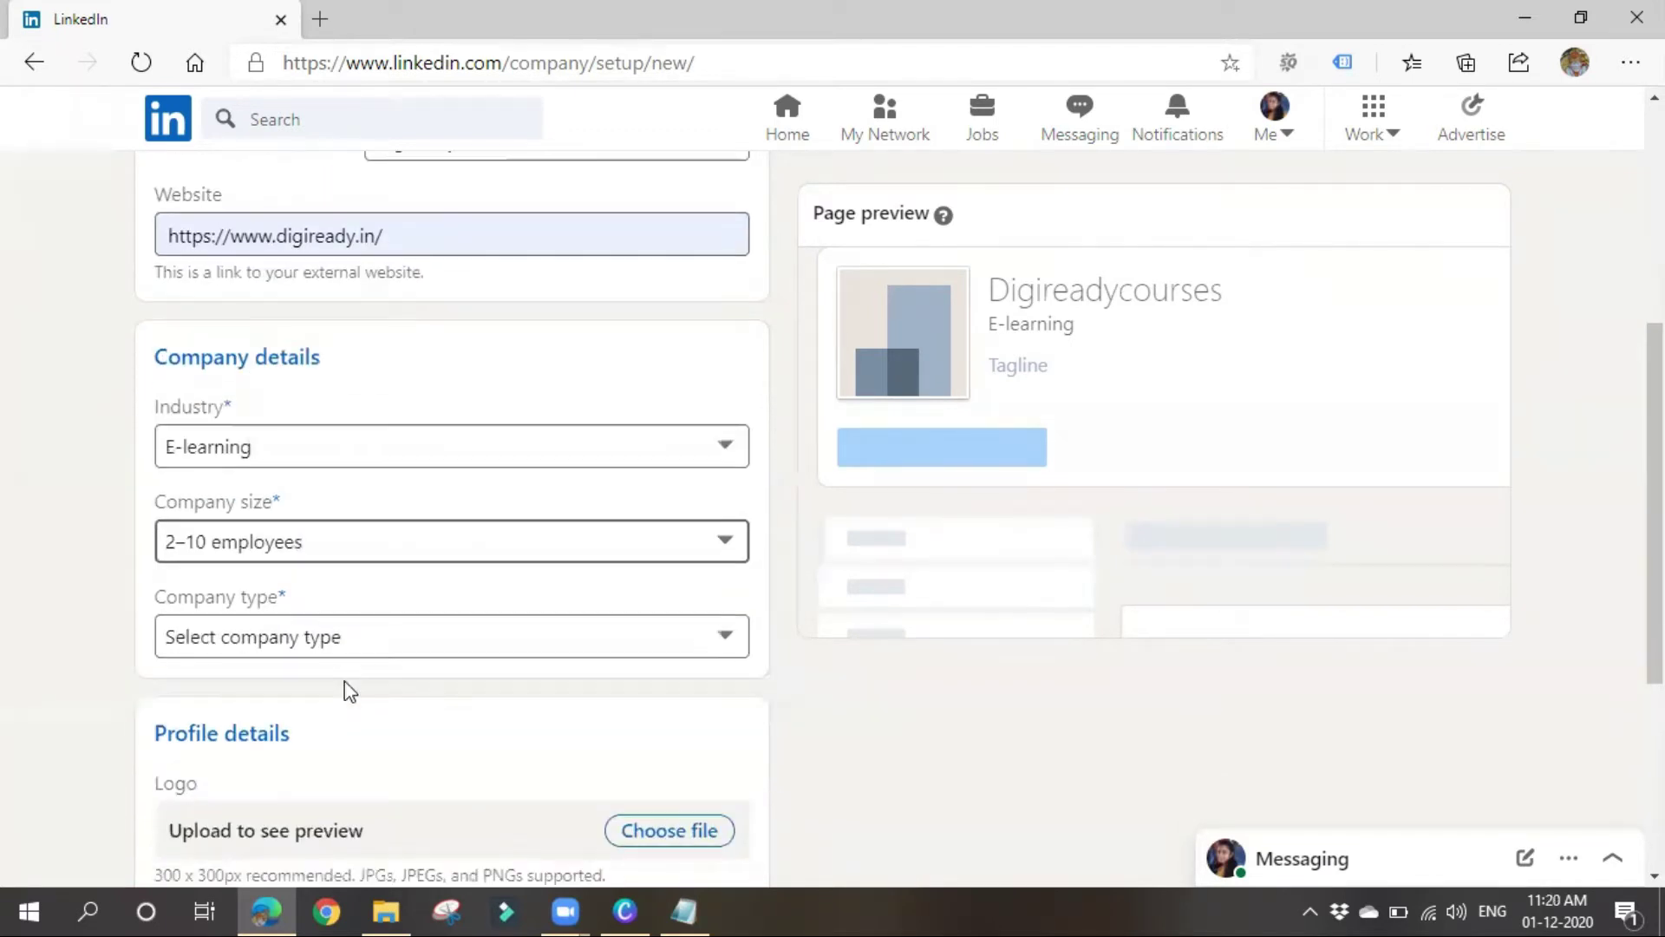
pyautogui.click(346, 633)
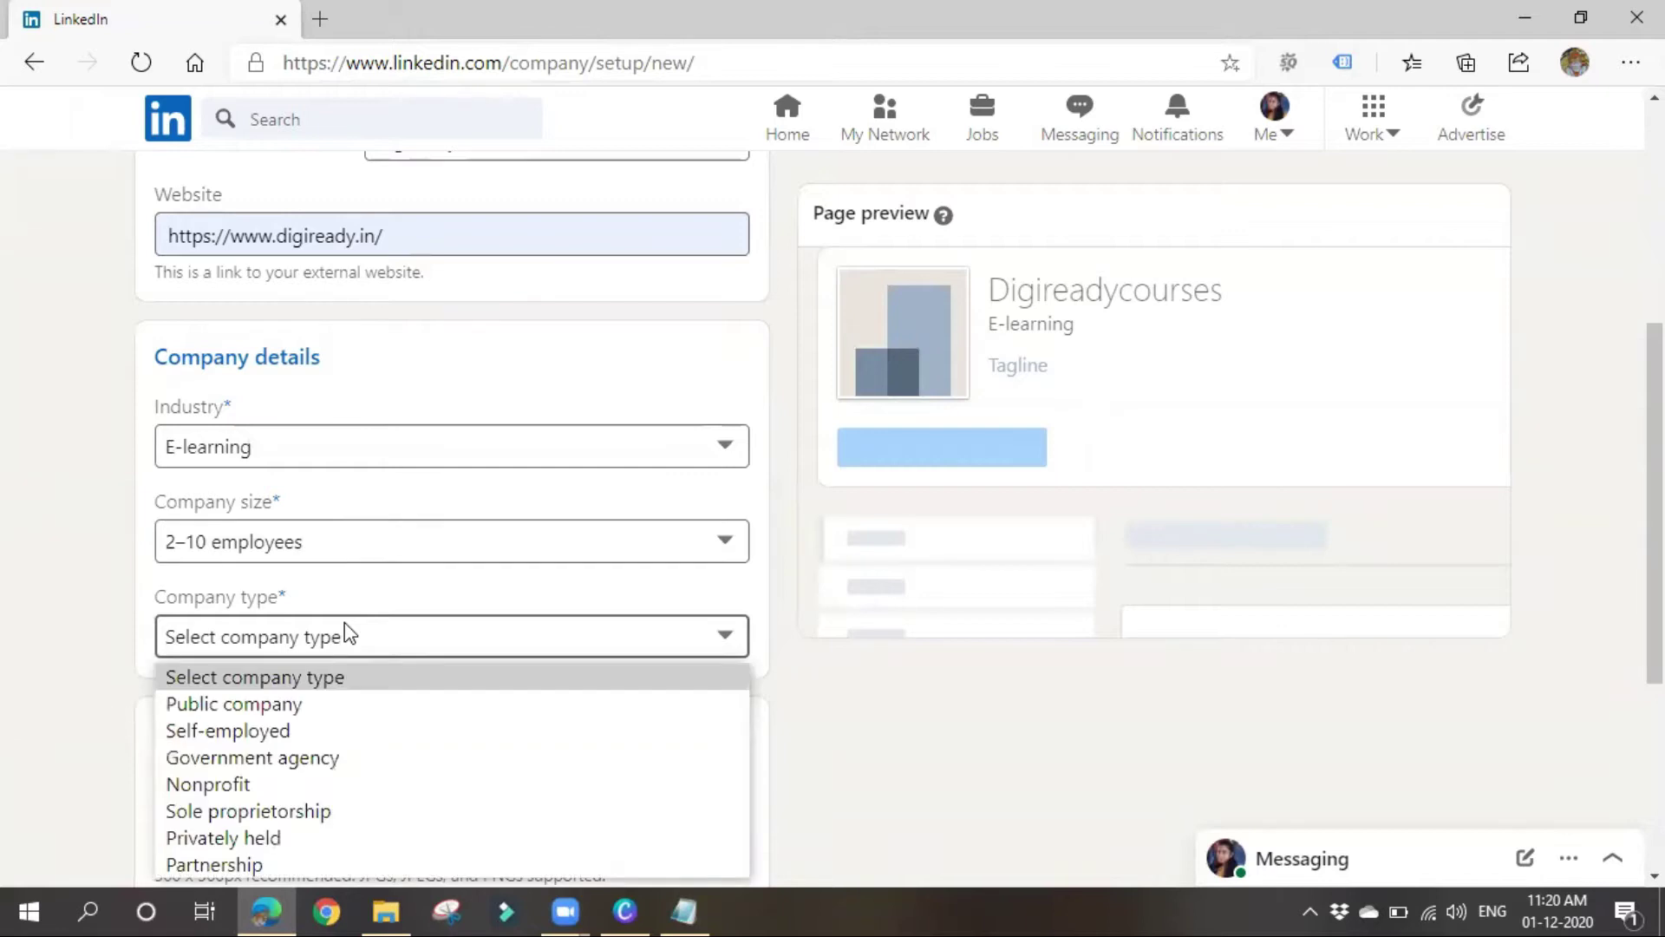
pyautogui.scroll(-1, 347, 633)
pyautogui.click(349, 529)
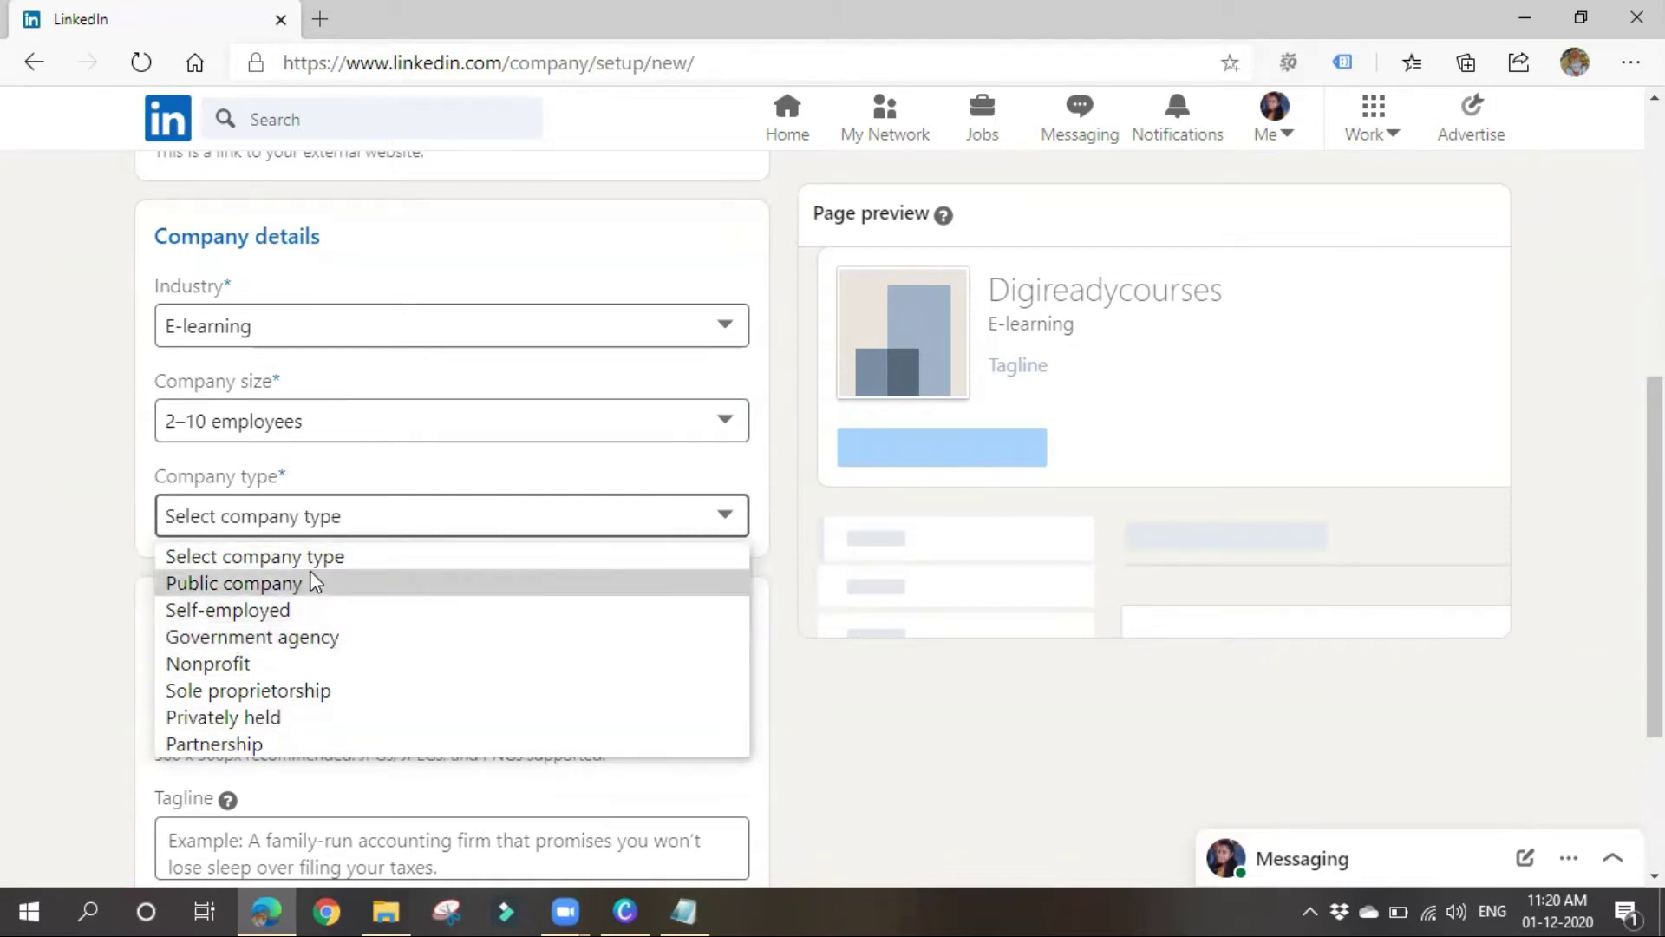
pyautogui.click(299, 601)
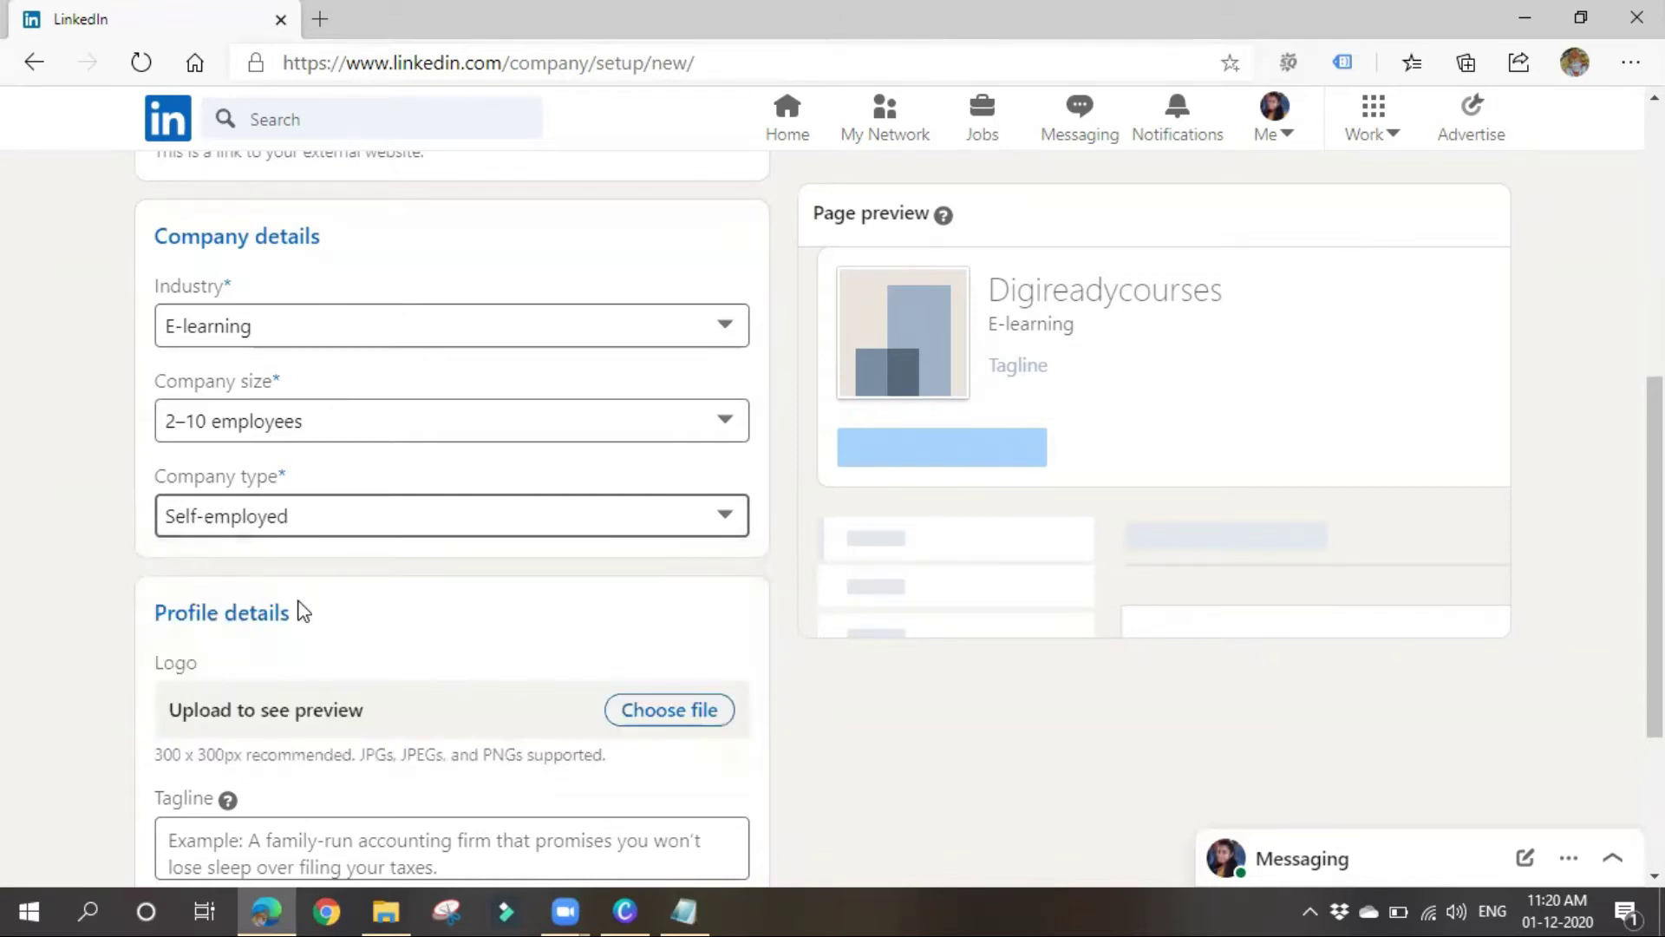
# Open the file selection for the page logo and browse the images in the Youtube Thumbnails folder.
pyautogui.scroll(-3, 371, 610)
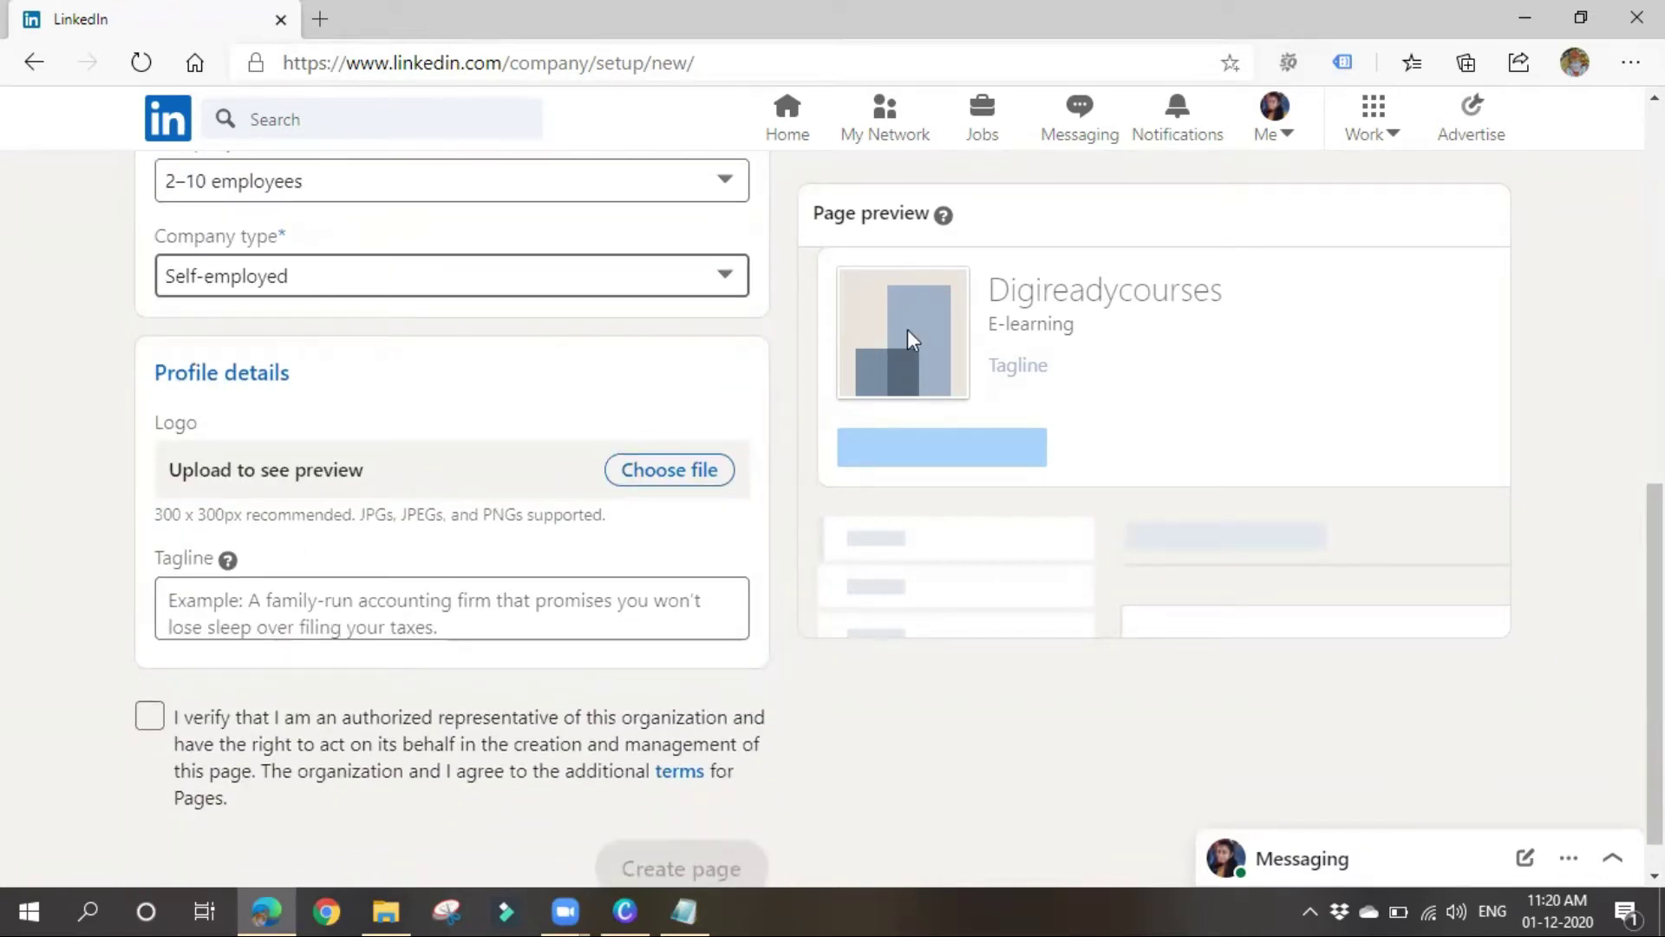
pyautogui.click(666, 476)
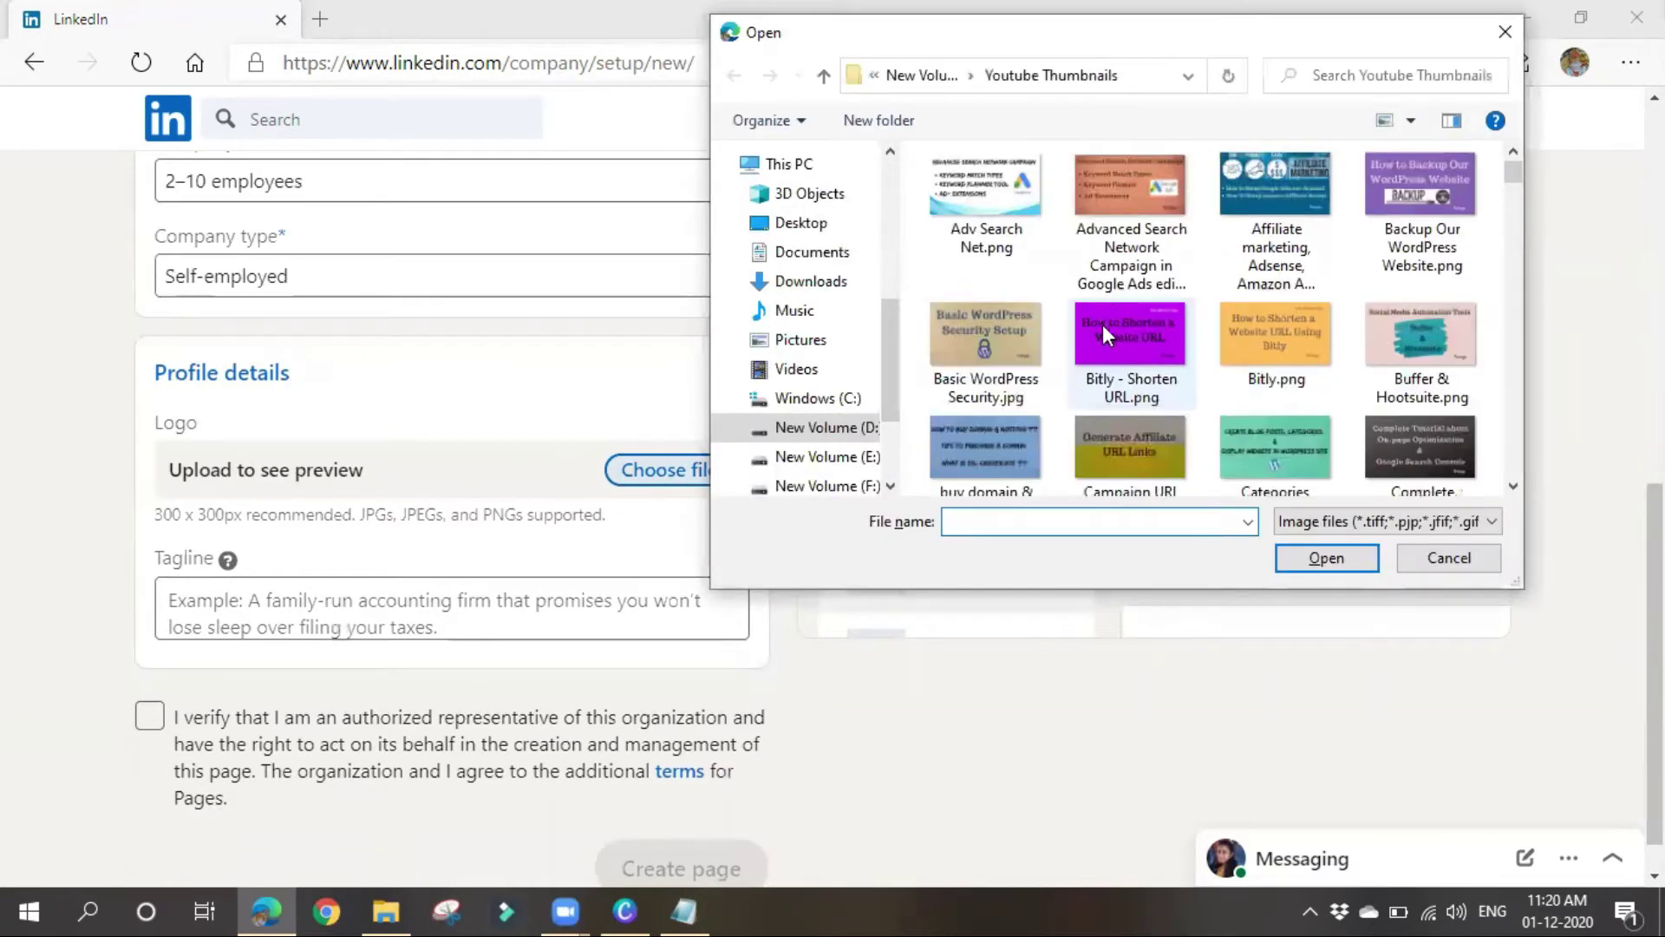
pyautogui.scroll(-2, 1079, 392)
pyautogui.scroll(-3, 1091, 427)
pyautogui.scroll(-6, 1090, 427)
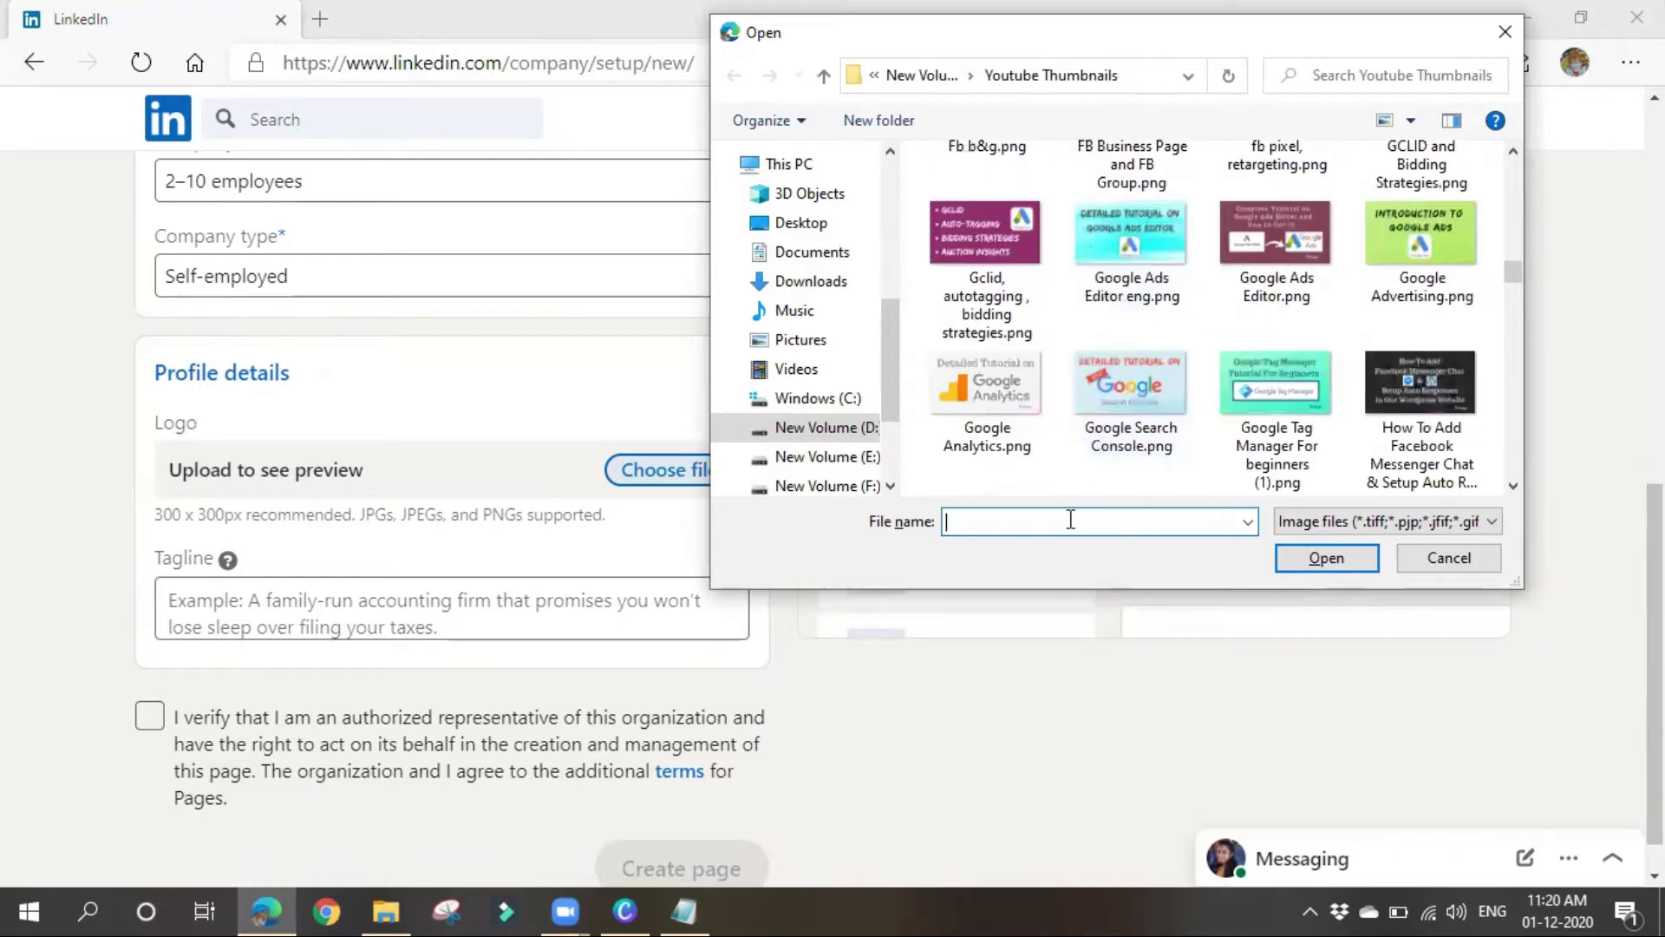
# Try to open a logo file by the name "digire".
pyautogui.write('digi')
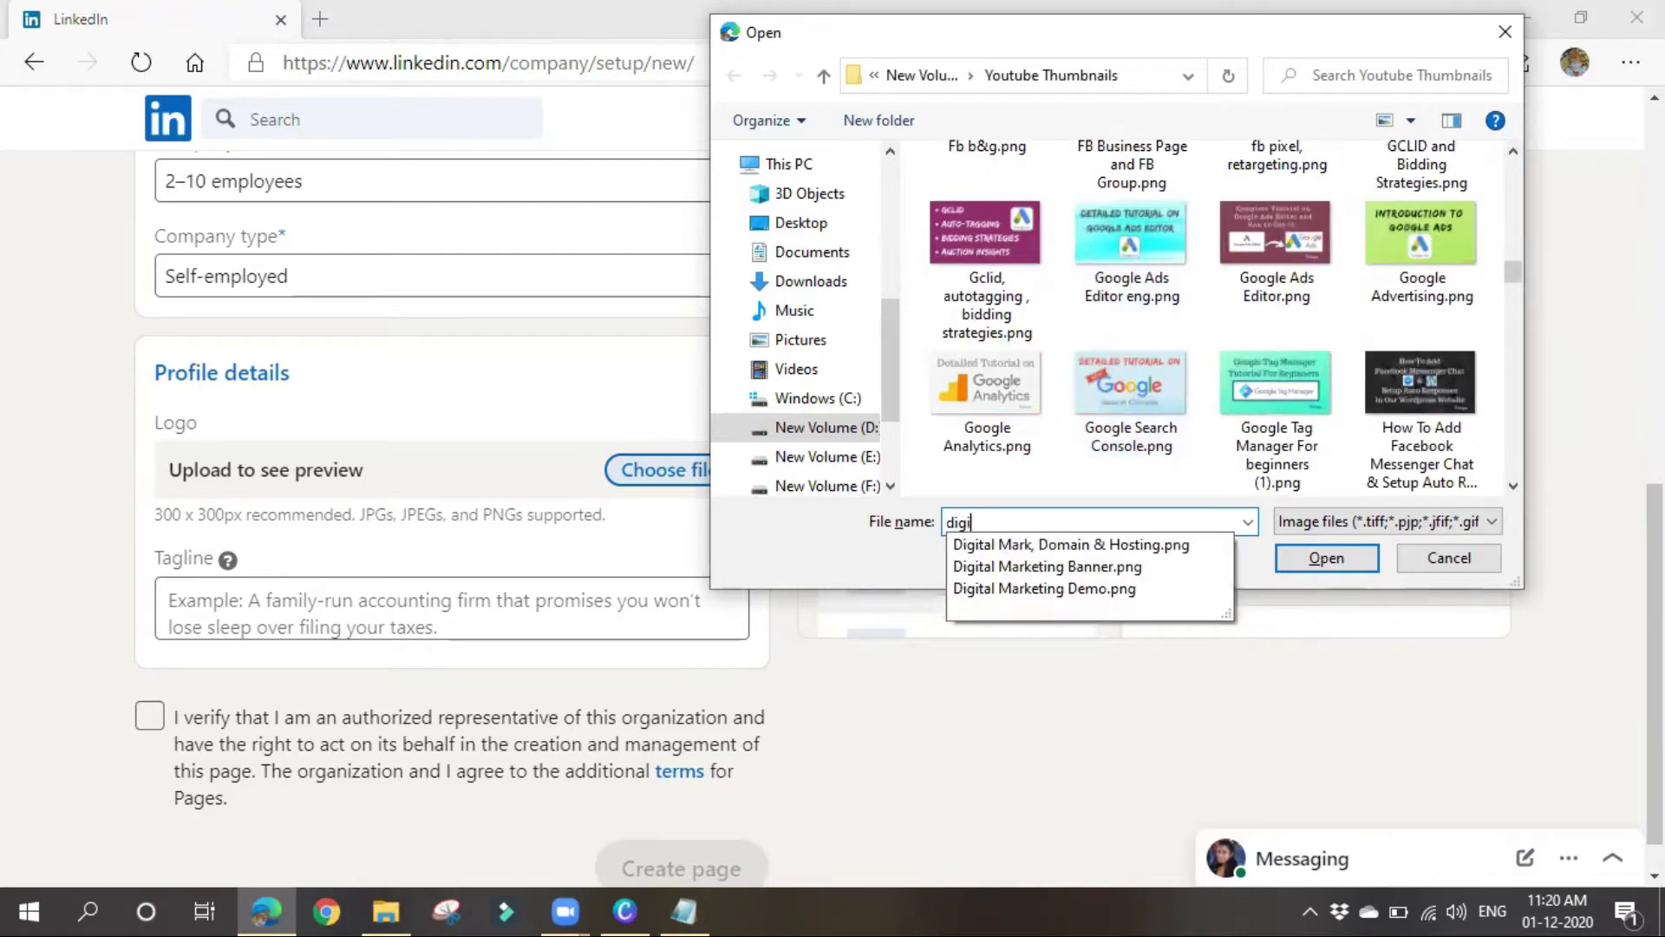
pyautogui.write('re')
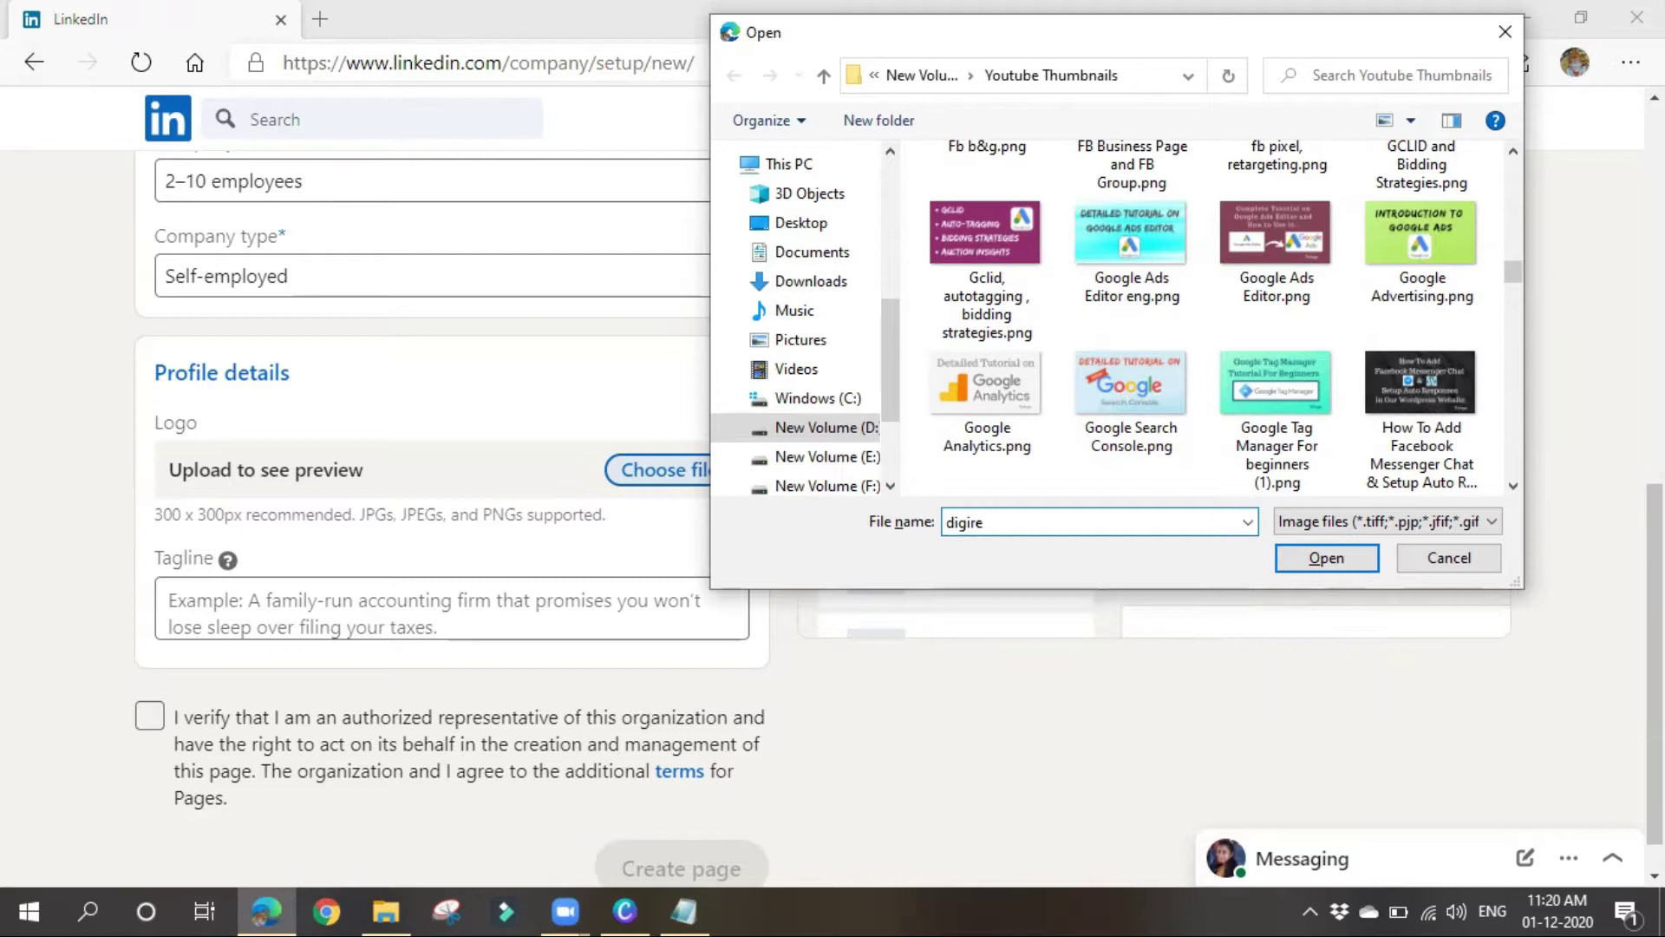
pyautogui.press('Return')
pyautogui.click(1038, 333)
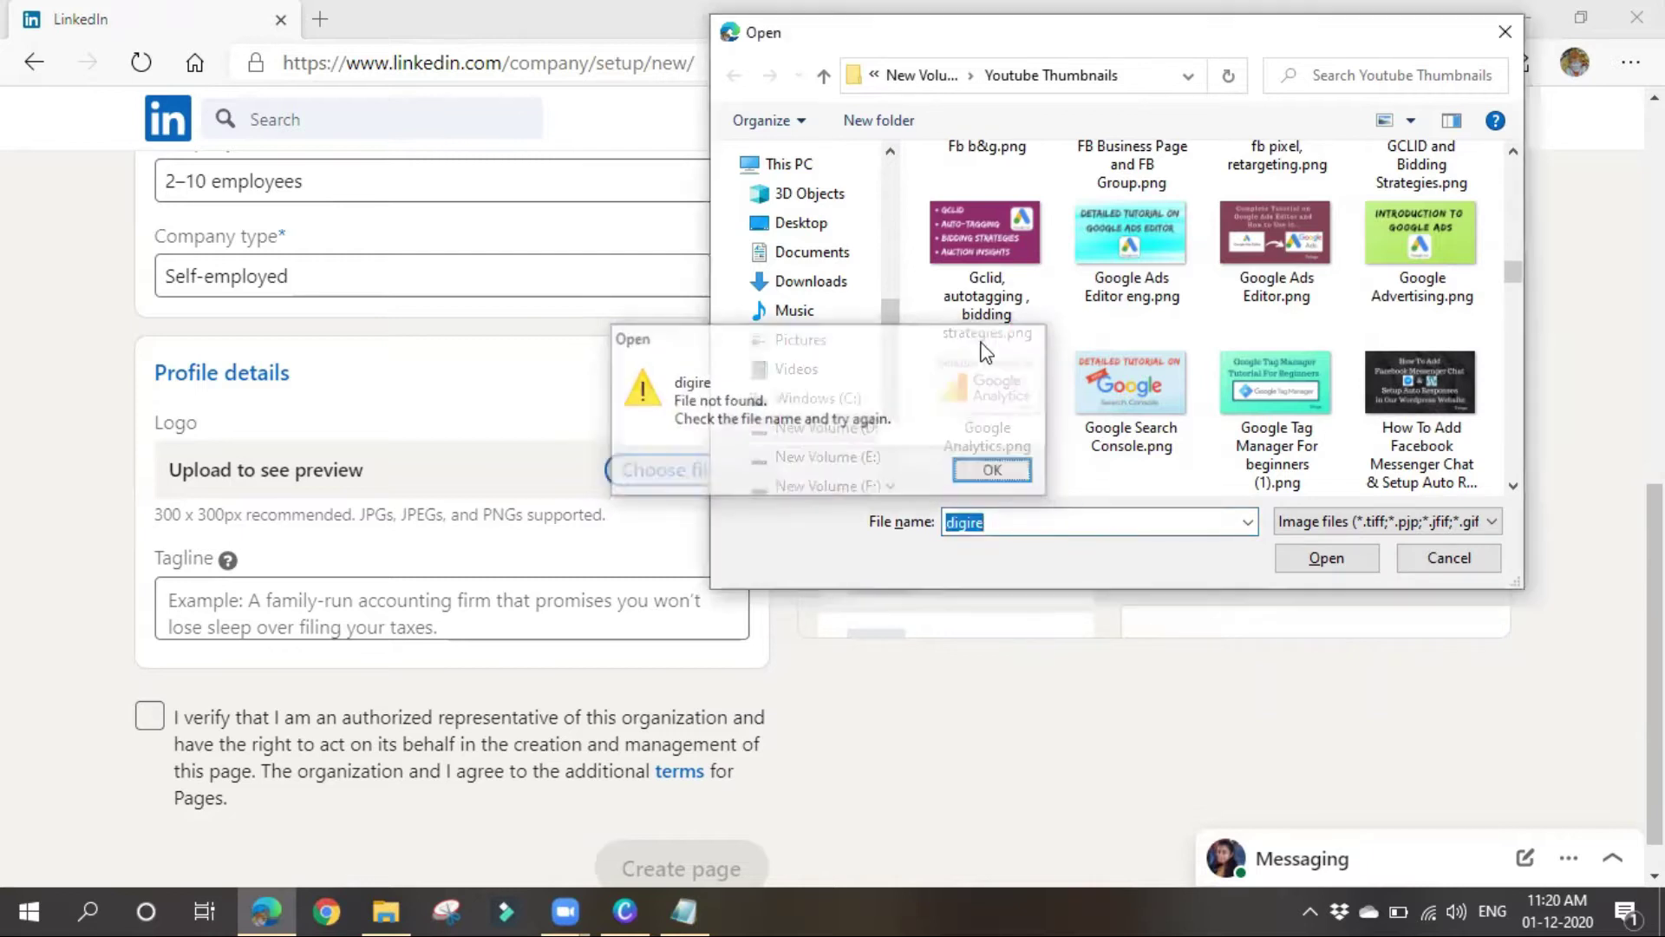
# Find the image "Email Marketing Using Mailchimp.png" in the folder and upload it as the page logo.
pyautogui.scroll(5, 1088, 356)
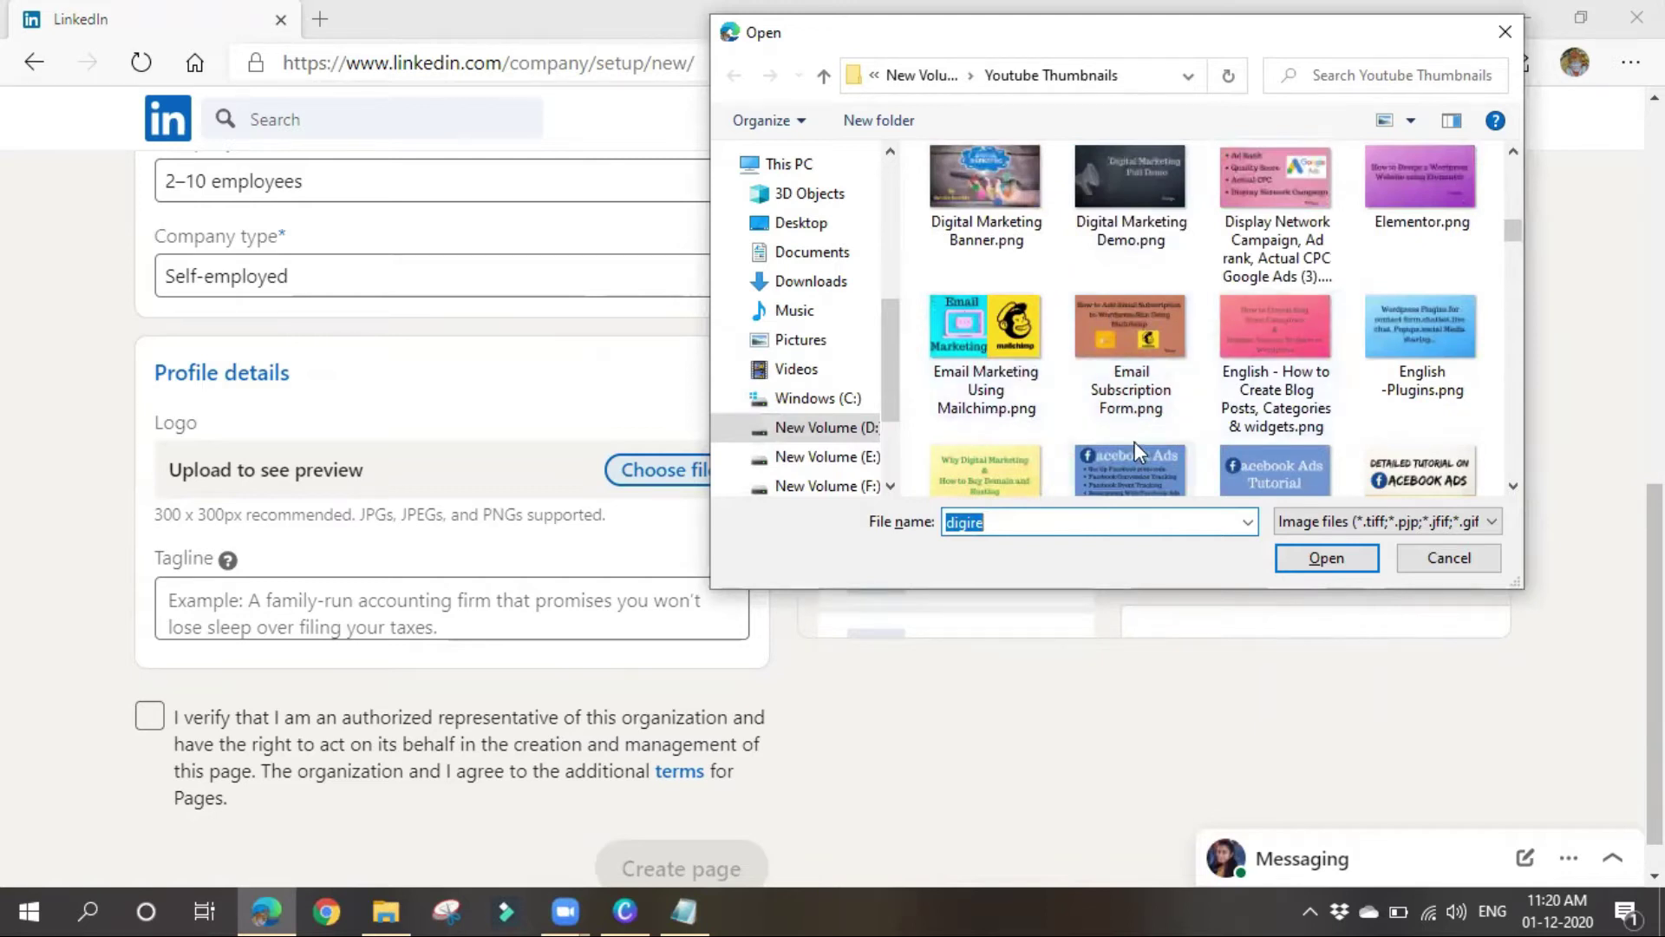
pyautogui.scroll(3, 1028, 333)
pyautogui.scroll(-3, 1024, 324)
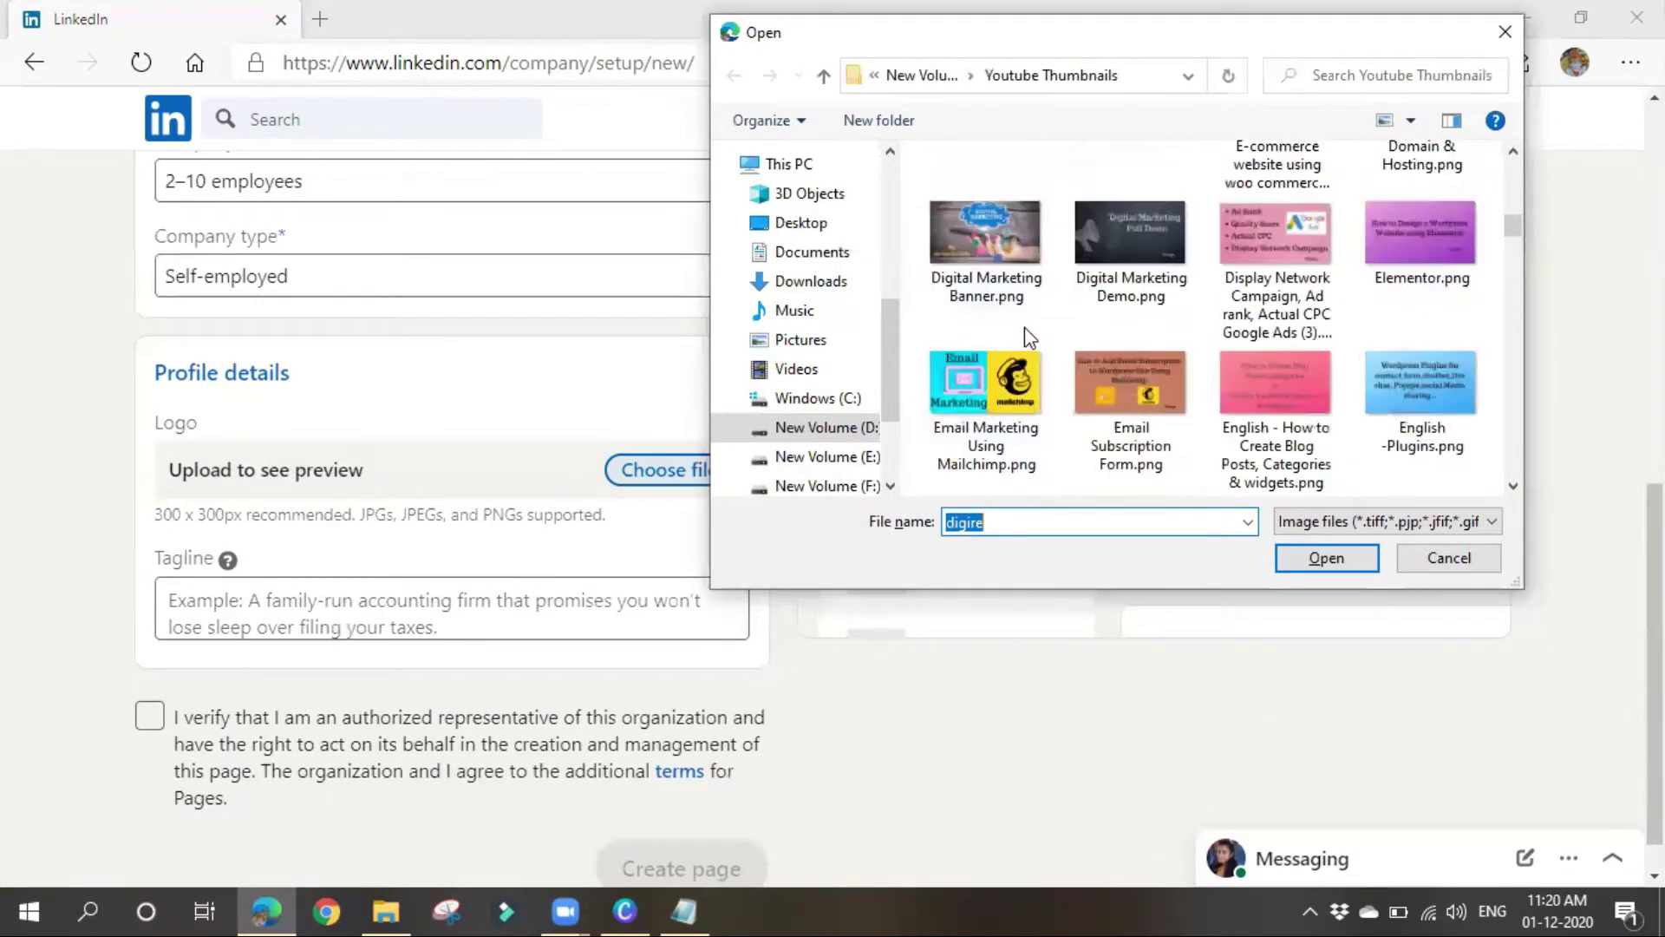
pyautogui.click(987, 369)
pyautogui.click(1341, 558)
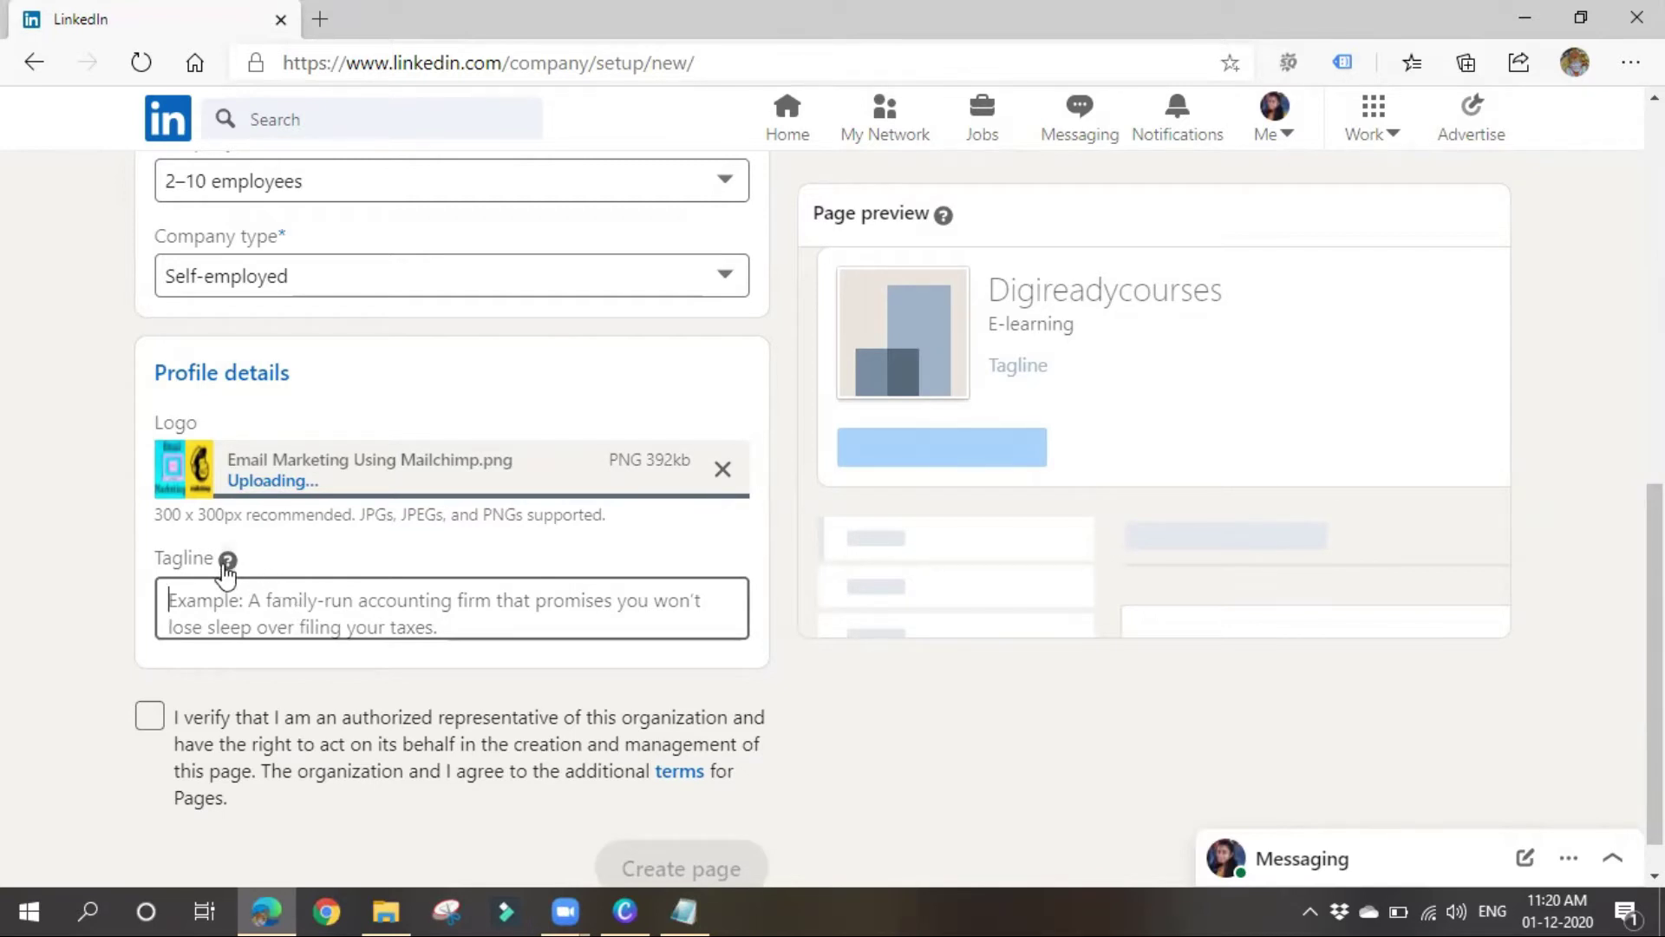
# Enter the tagline "we provide Online Digital Marketing Trainings" and correct the spelling of "Marketing" in it.
pyautogui.moveTo(226, 566)
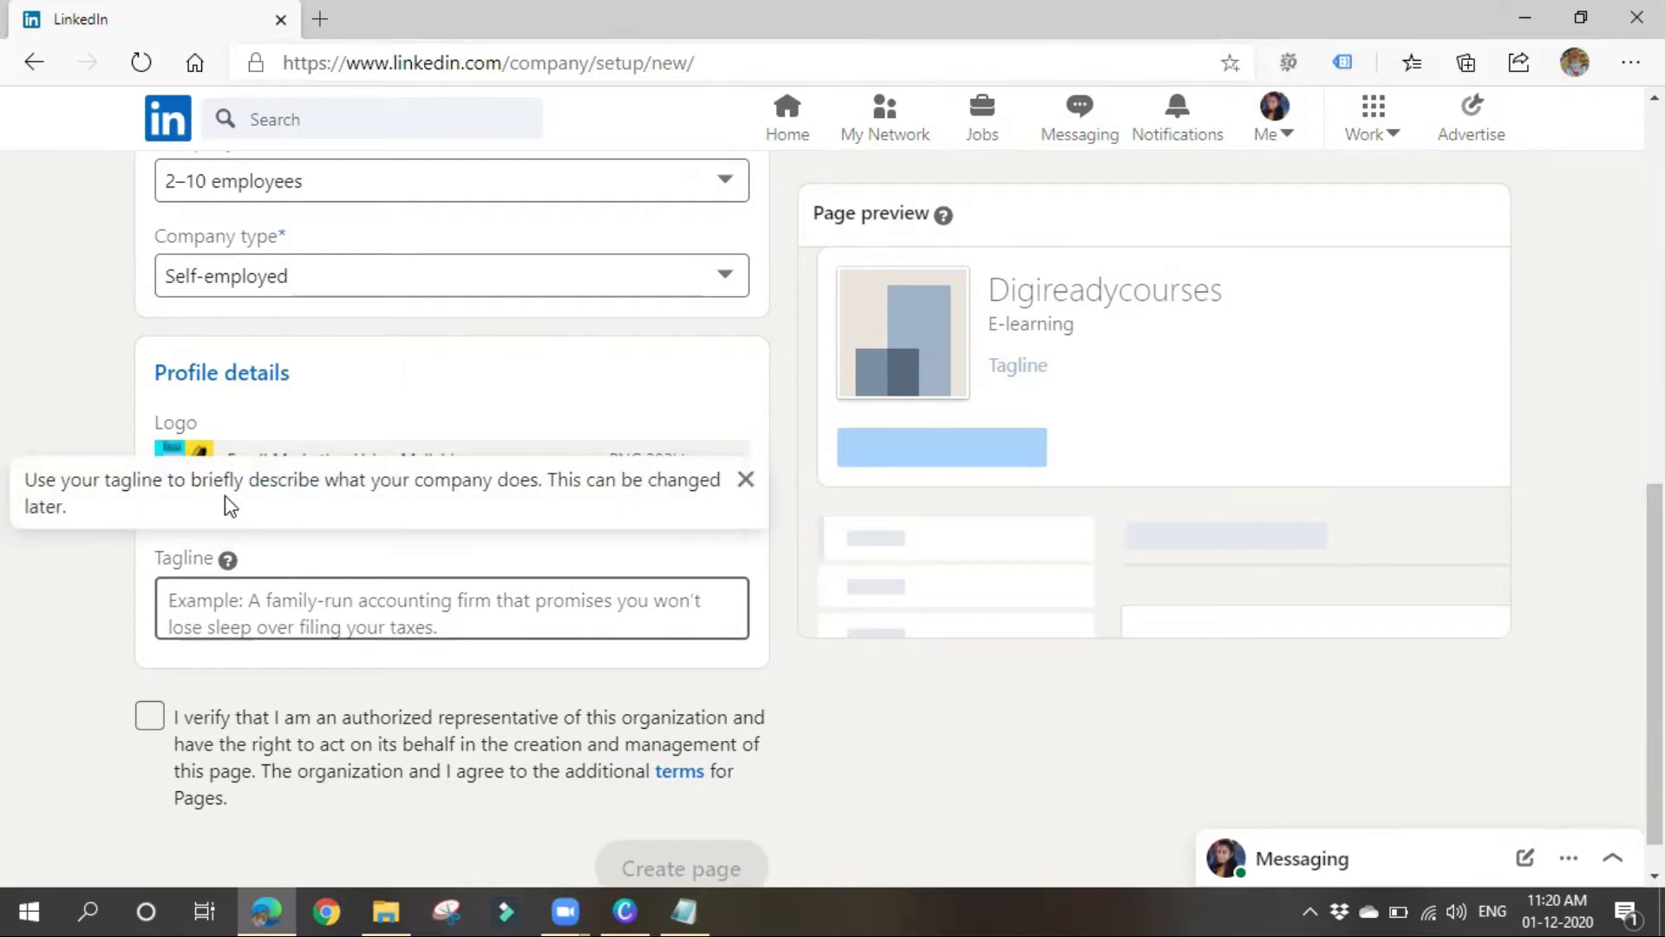
pyautogui.click(327, 635)
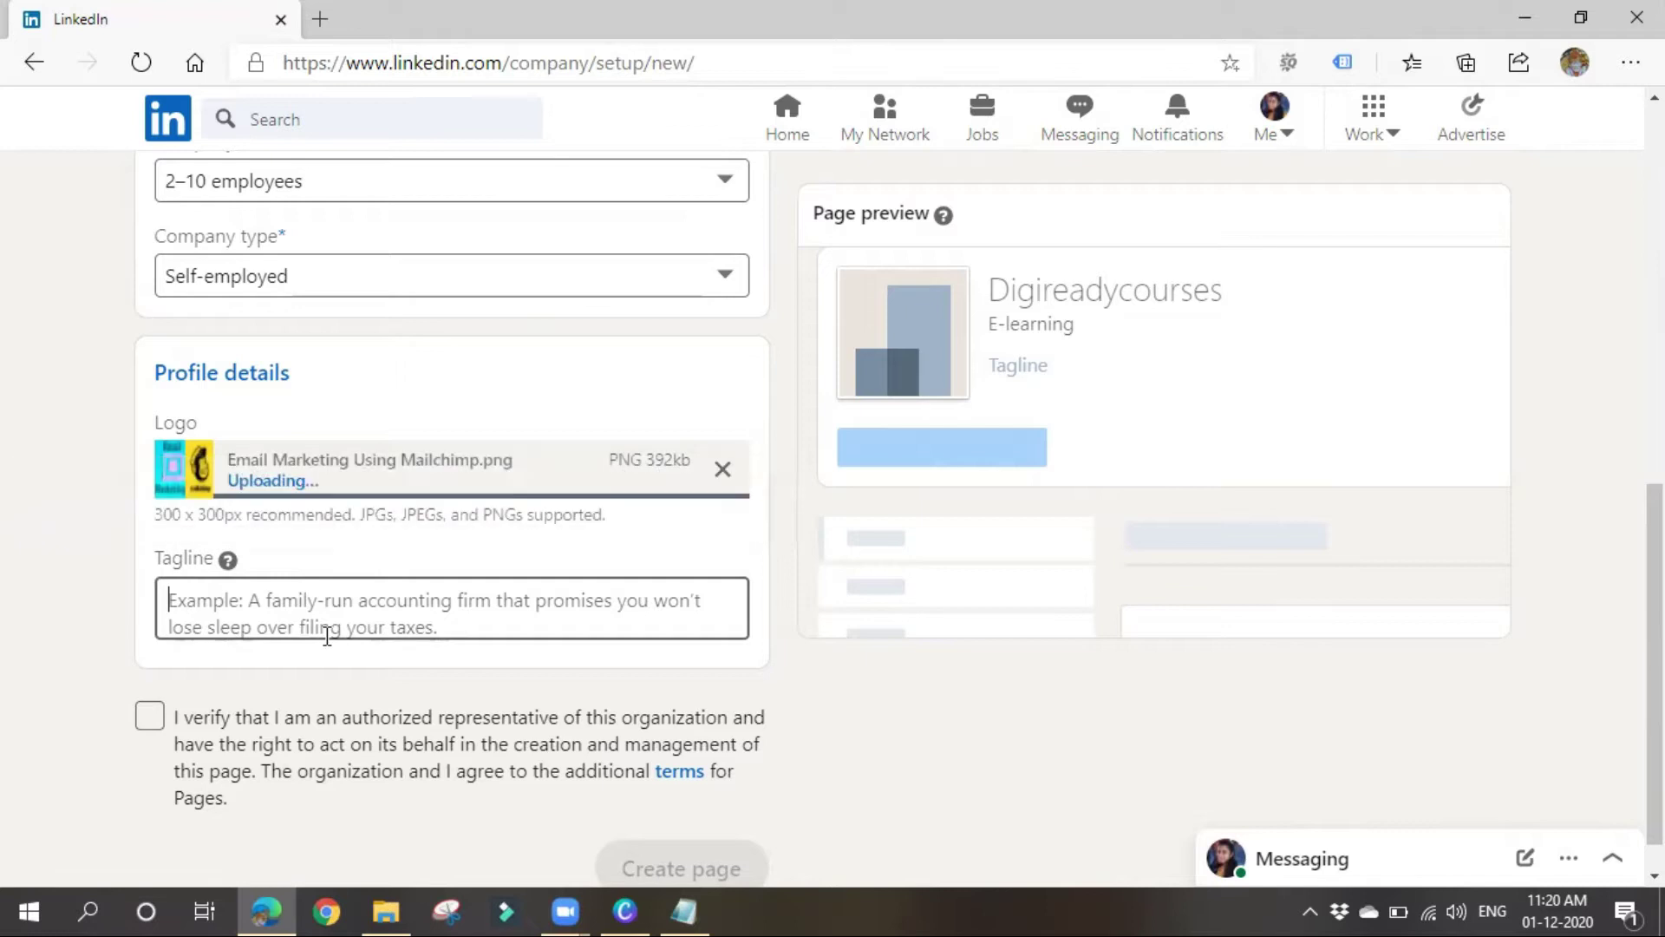
pyautogui.write('we p')
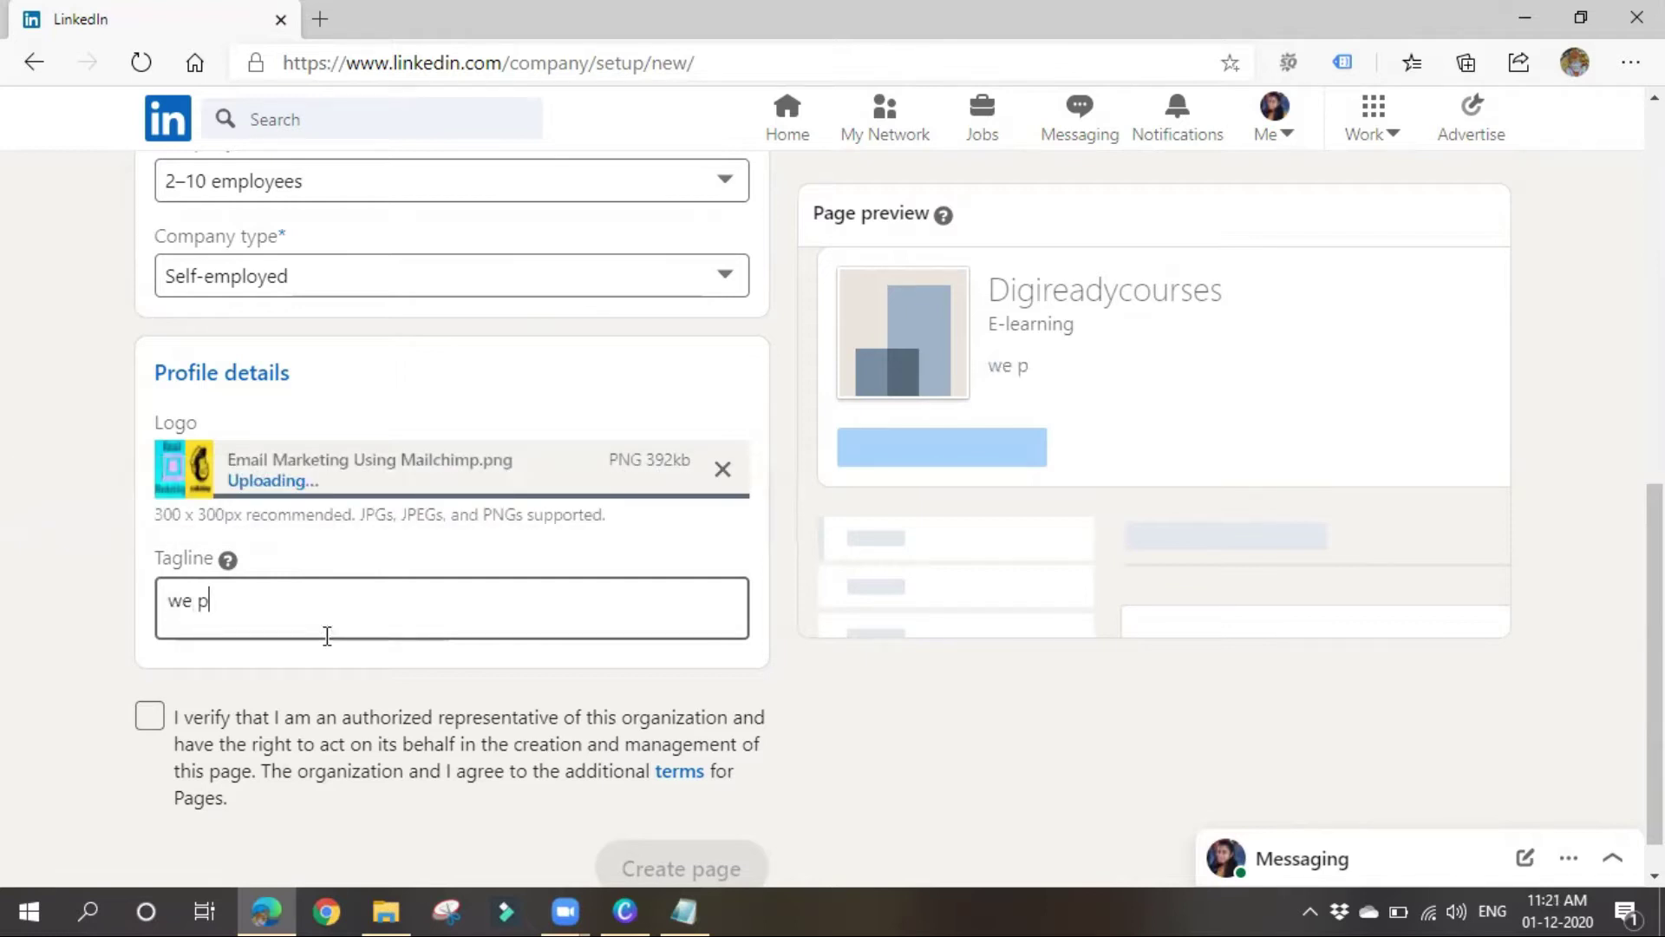
pyautogui.write('rovide Online')
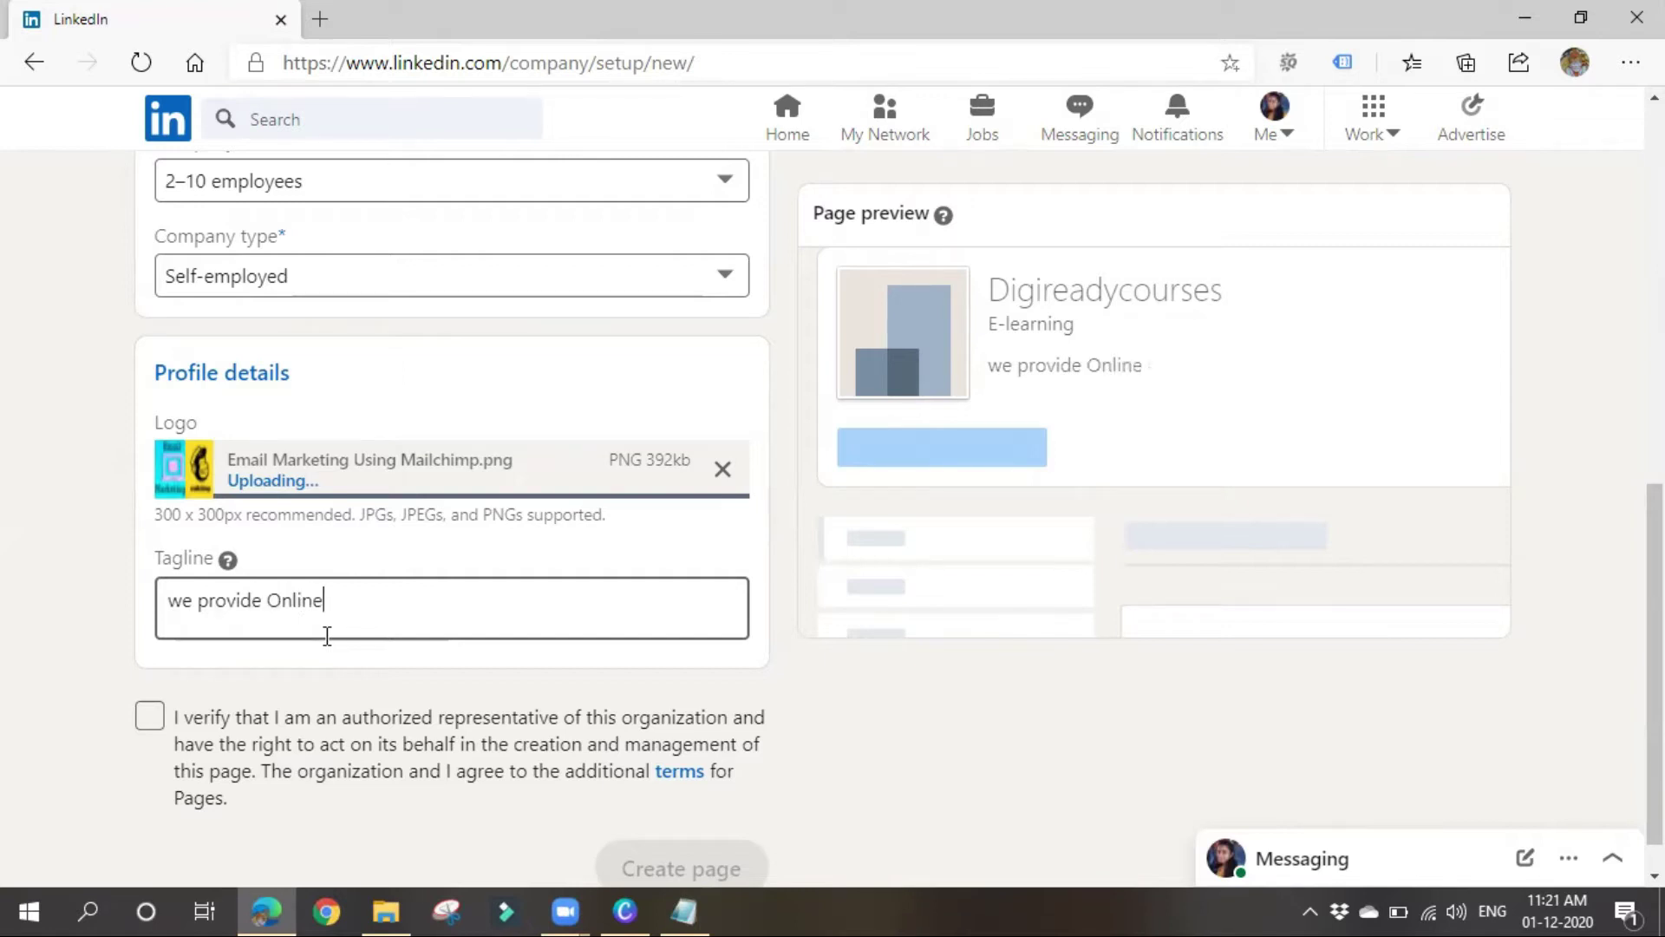
pyautogui.write(' Digital')
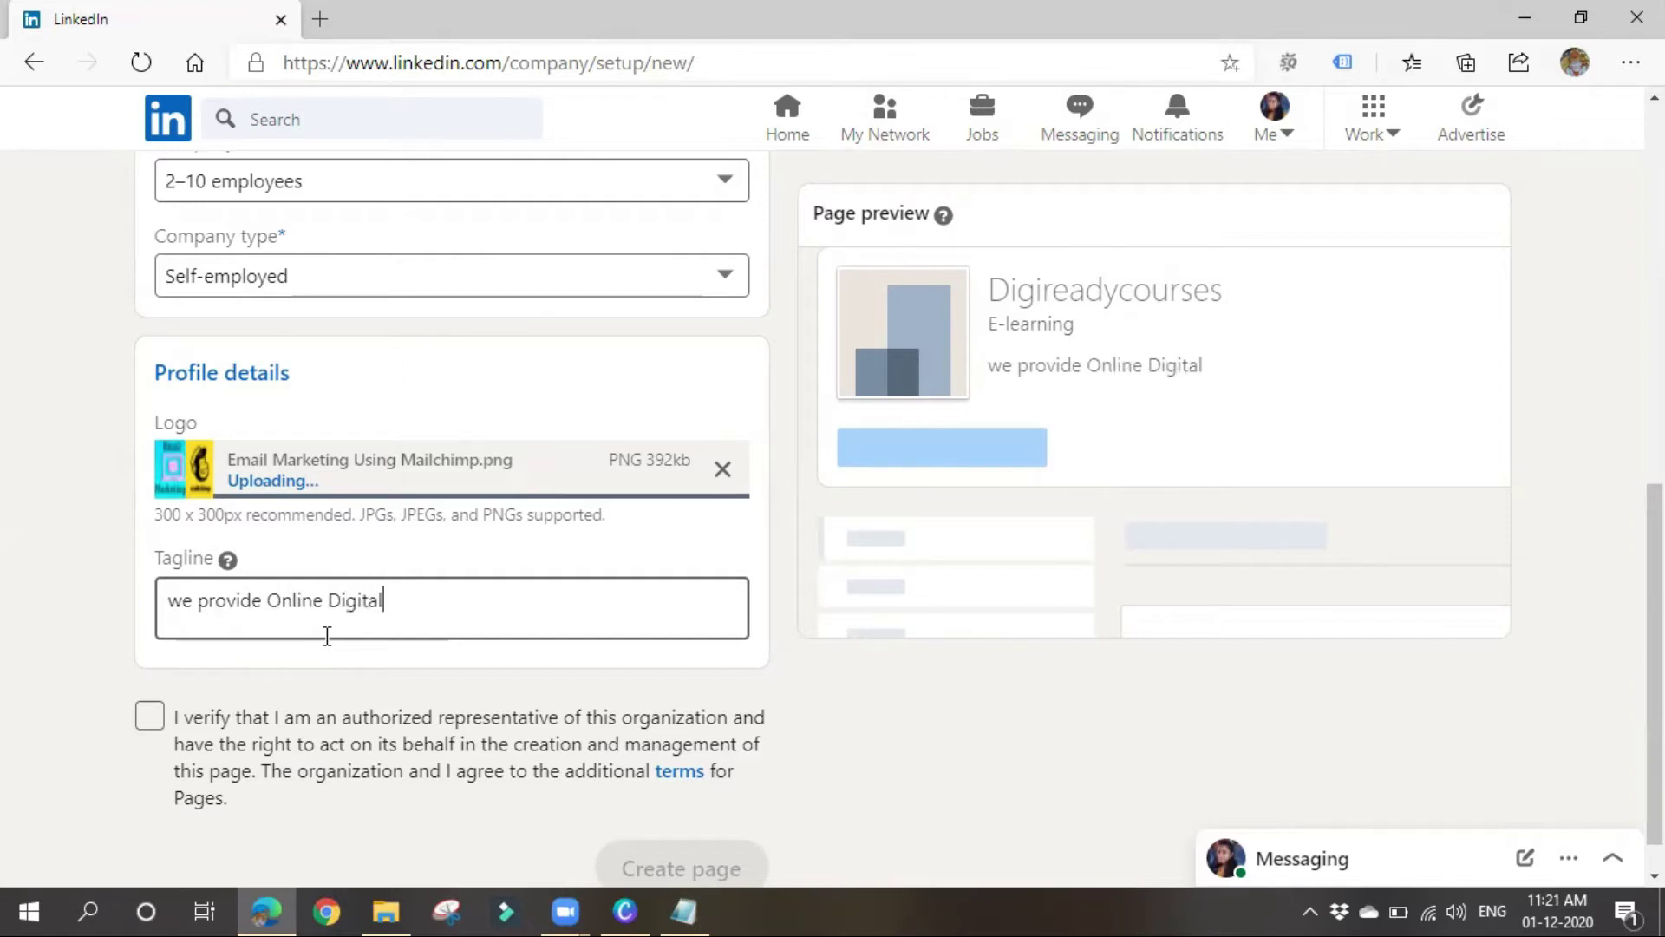
pyautogui.write(' Mafketi')
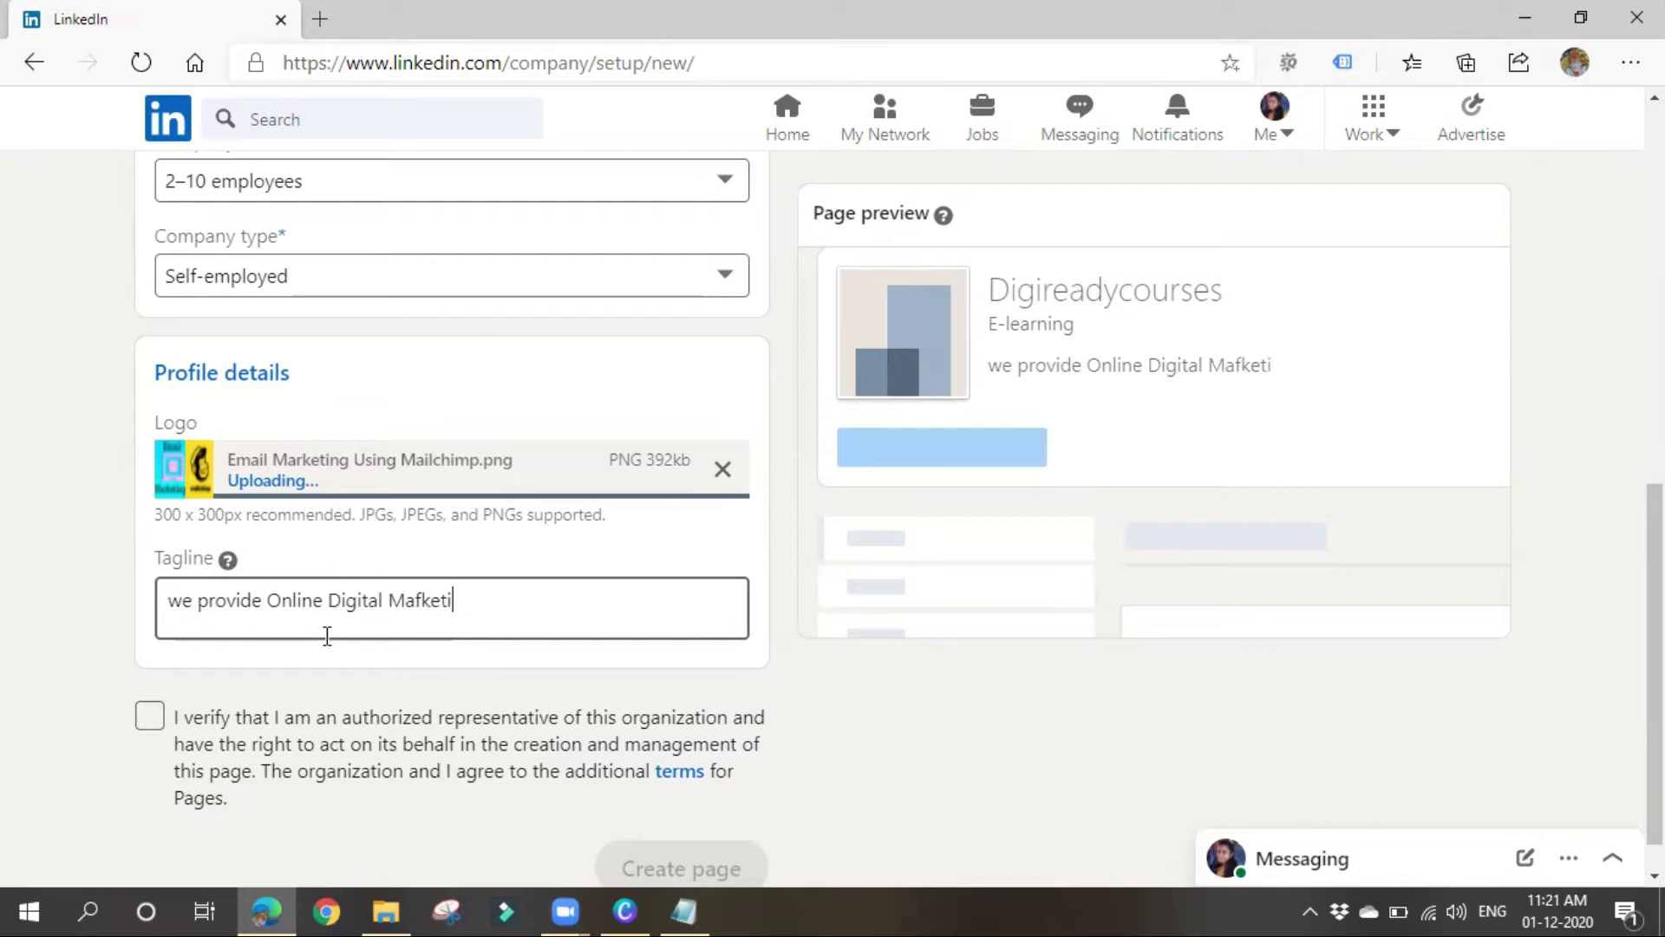
pyautogui.write('ng Tra')
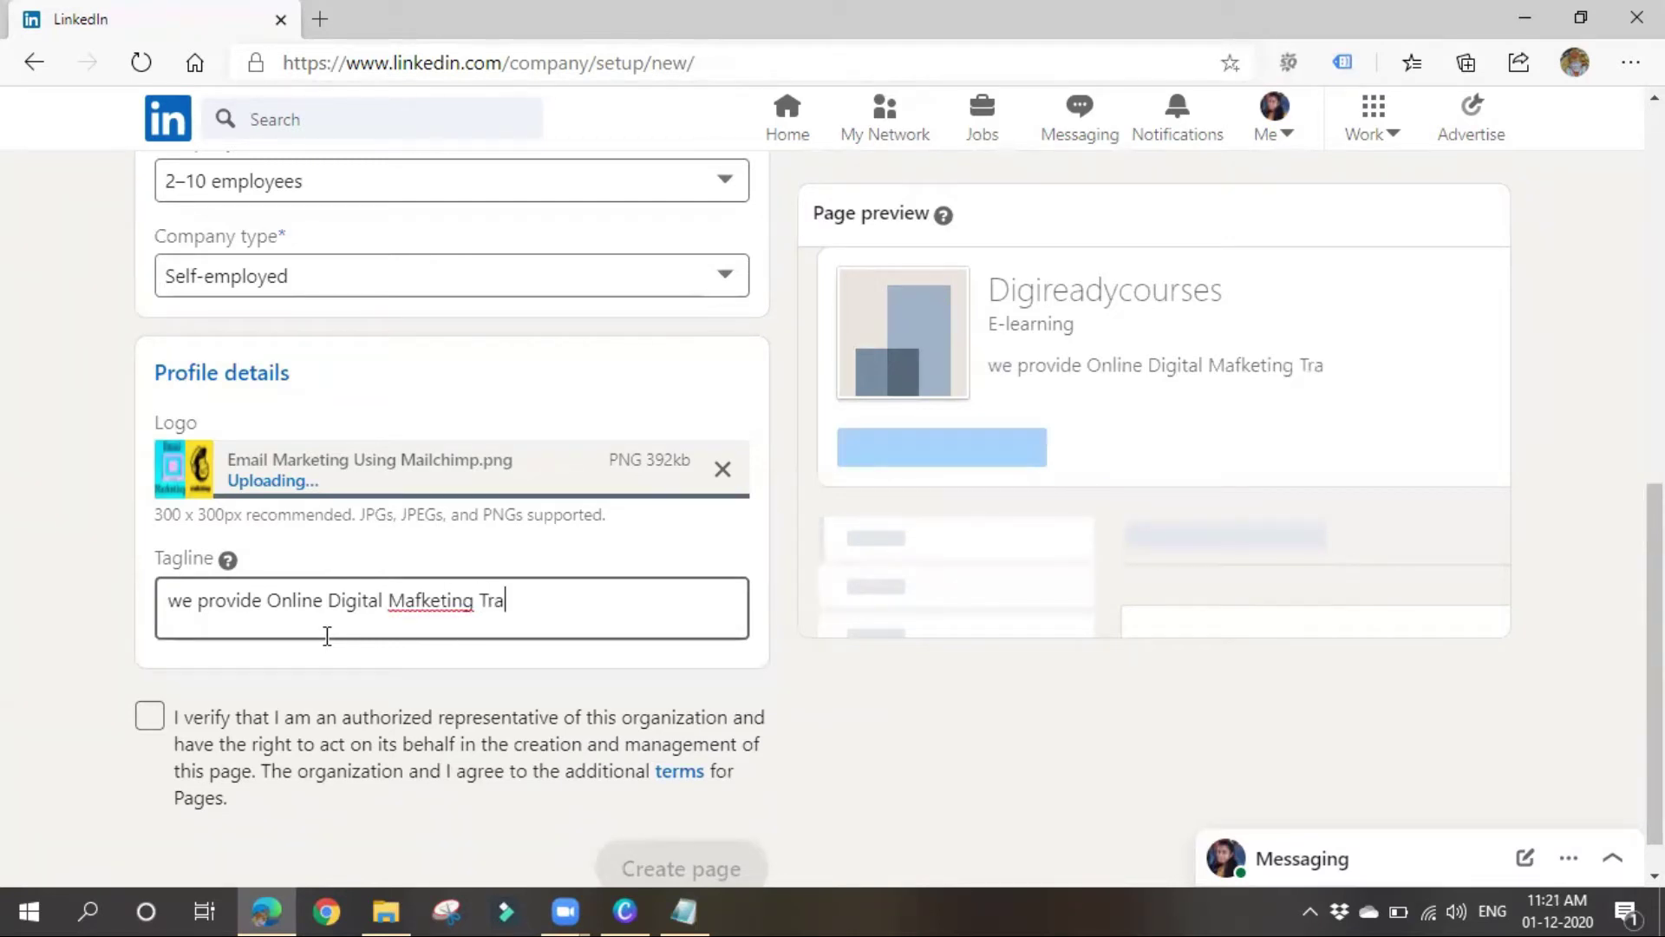
pyautogui.write('inings')
pyautogui.doubleClick(408, 590)
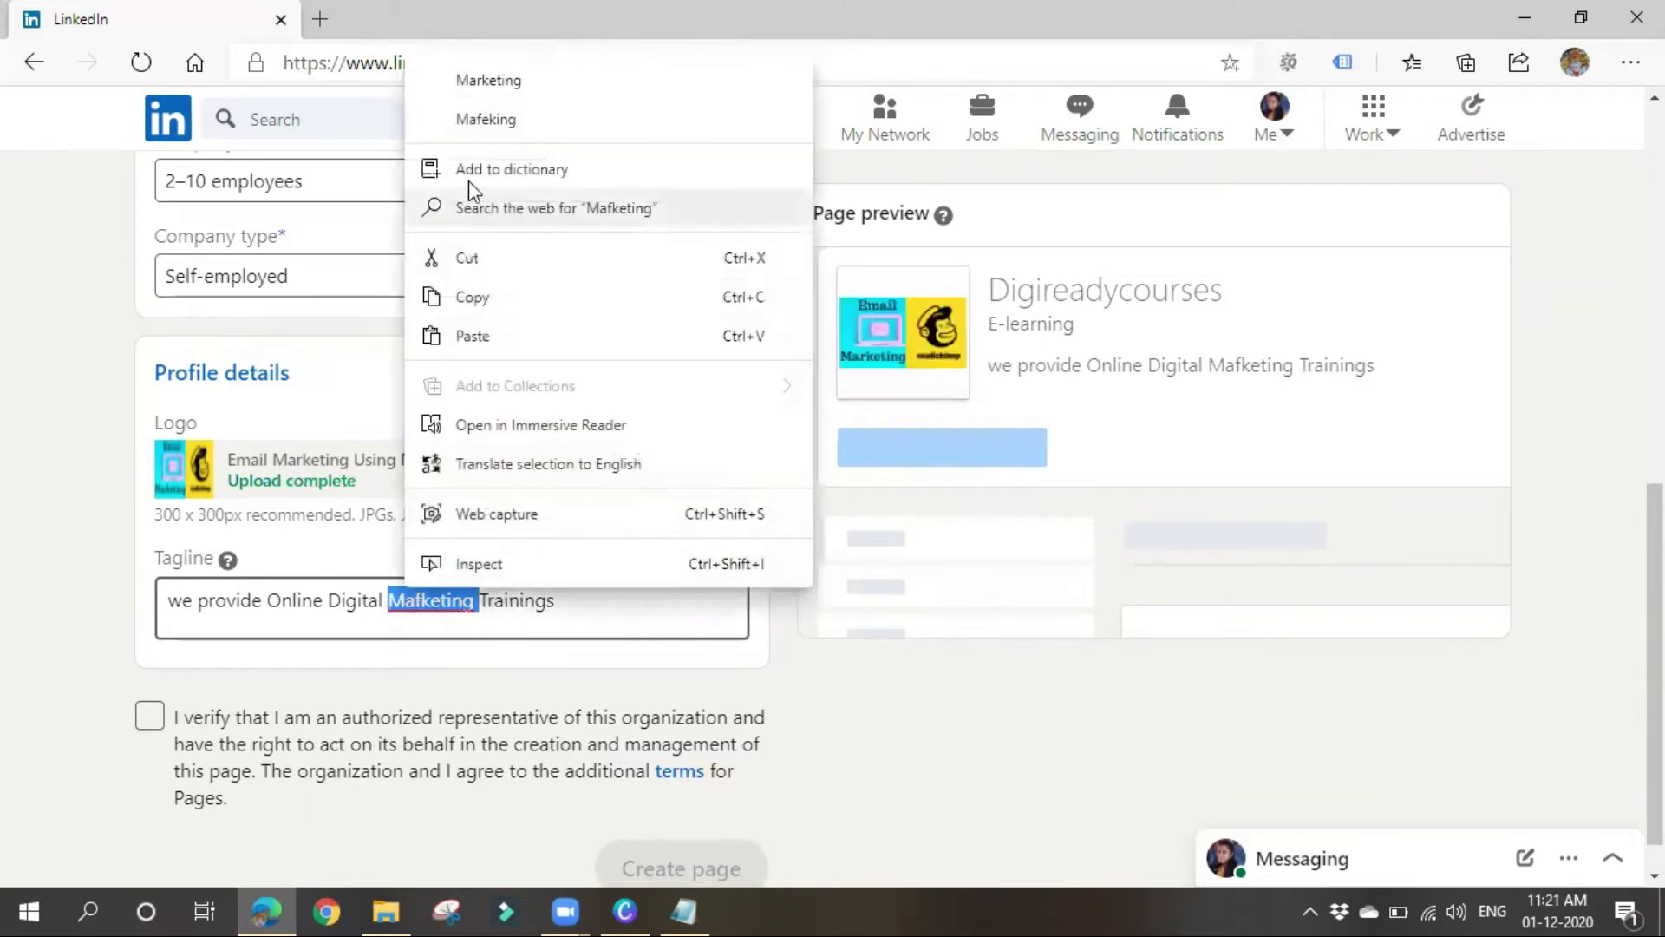
pyautogui.click(470, 87)
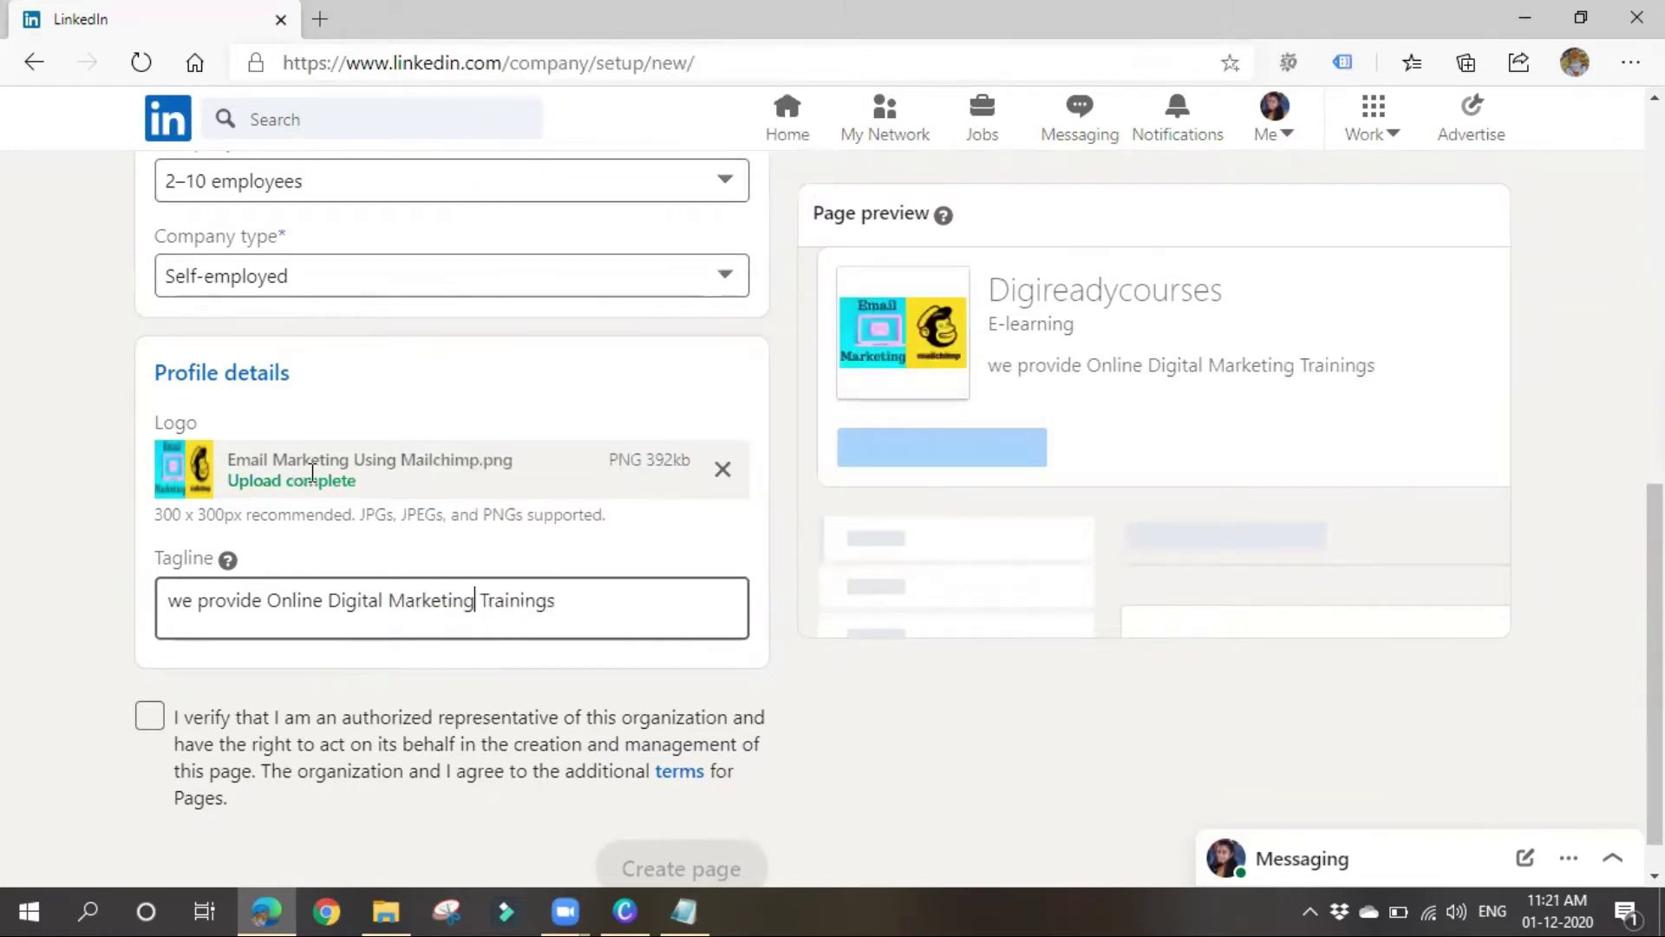
# Verify being an authorized representative of the organization and agree to the additional terms for Pages.
pyautogui.scroll(1, 993, 601)
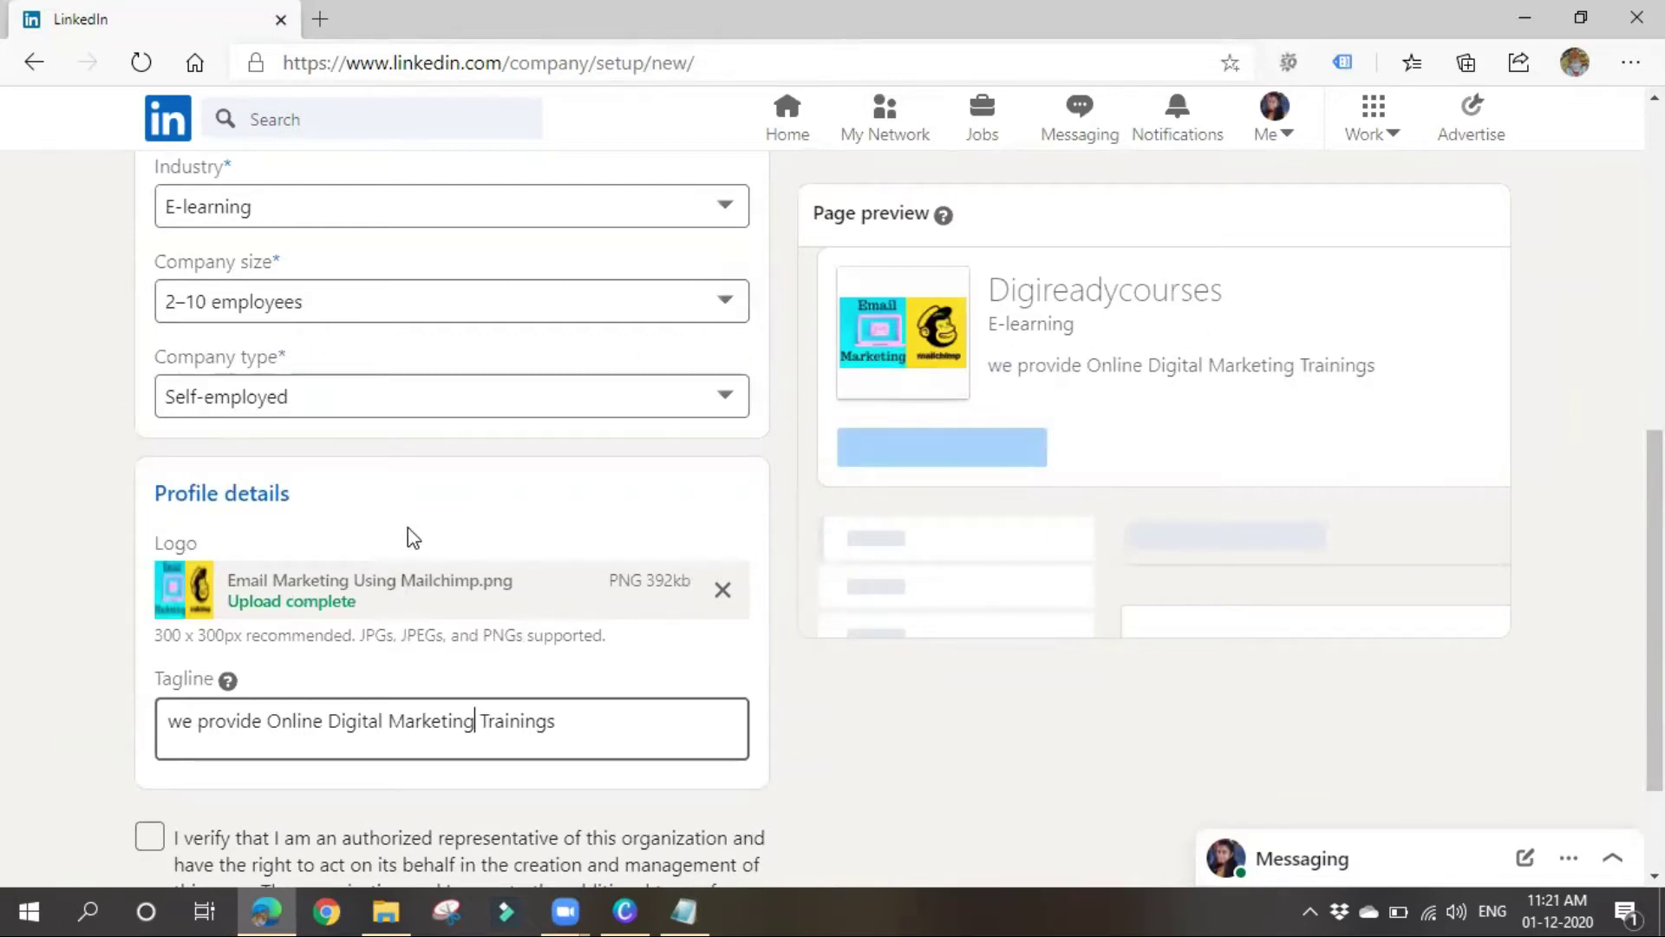
pyautogui.scroll(-1, 491, 632)
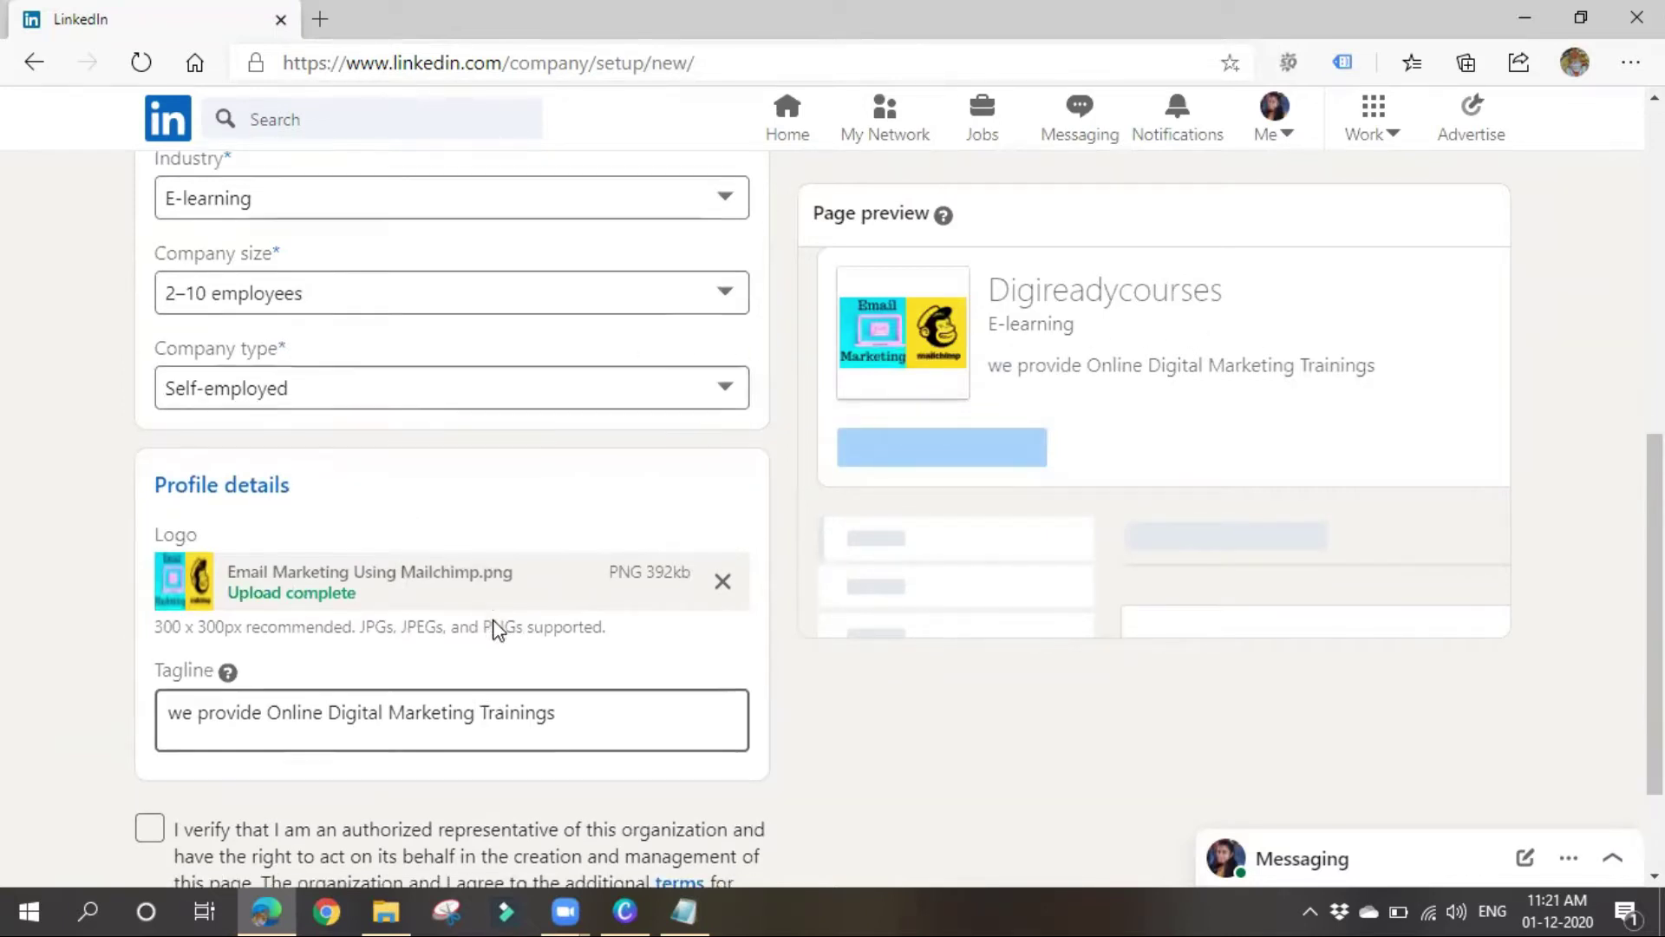
pyautogui.click(152, 717)
pyautogui.scroll(-1, 668, 731)
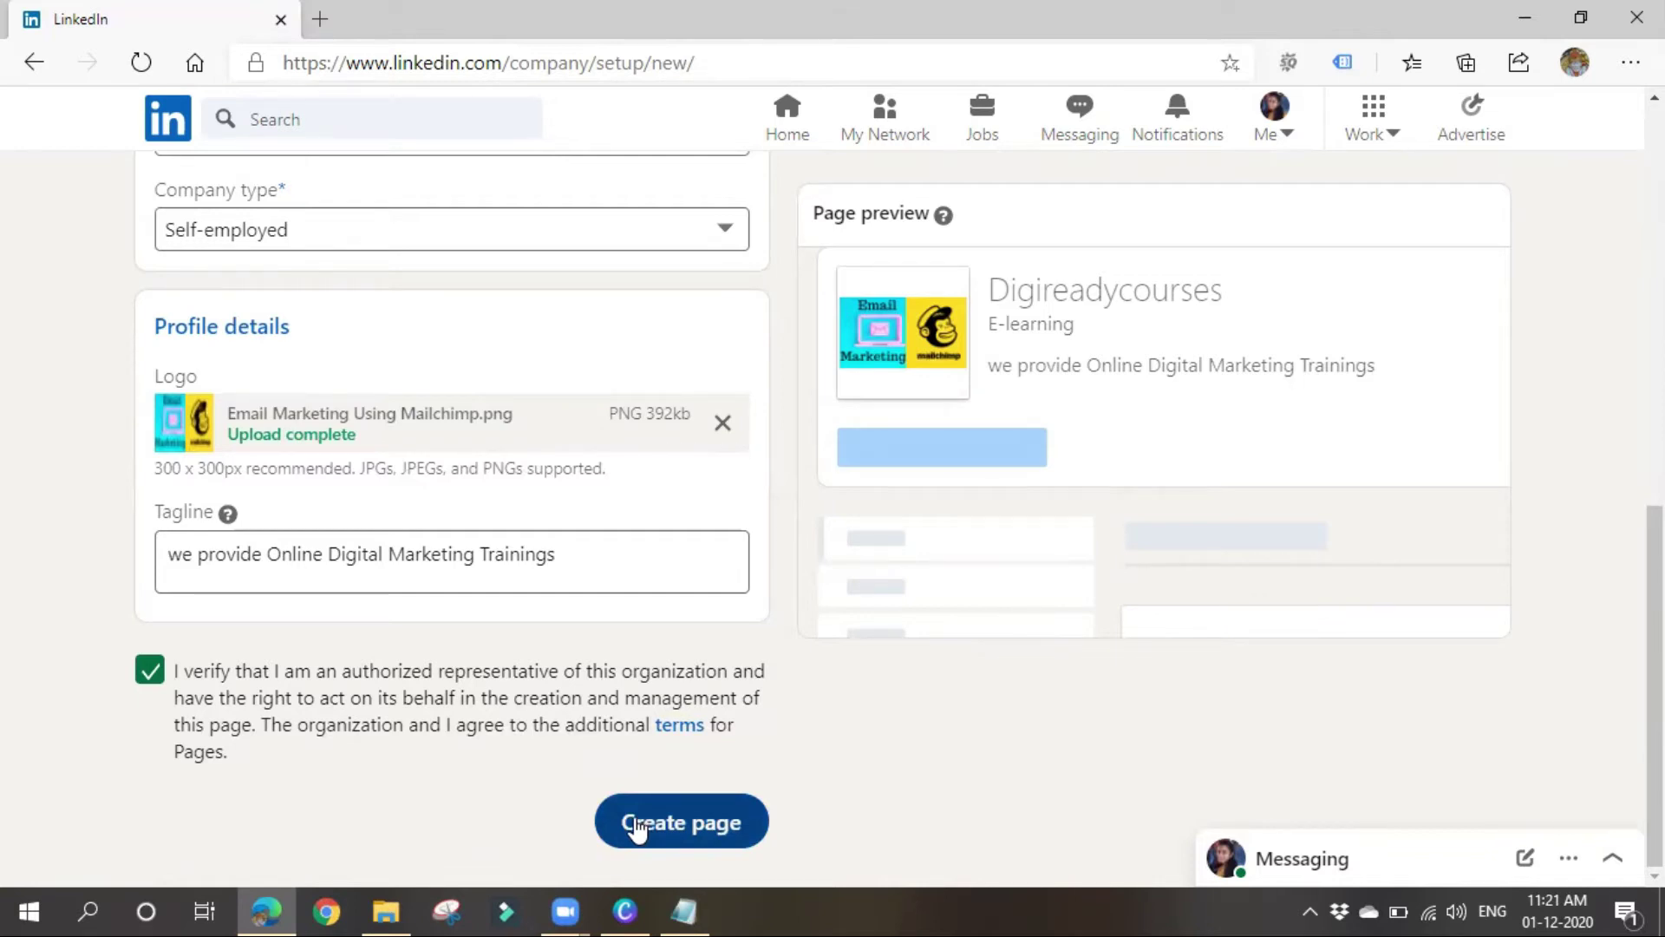
pyautogui.scroll(2, 637, 828)
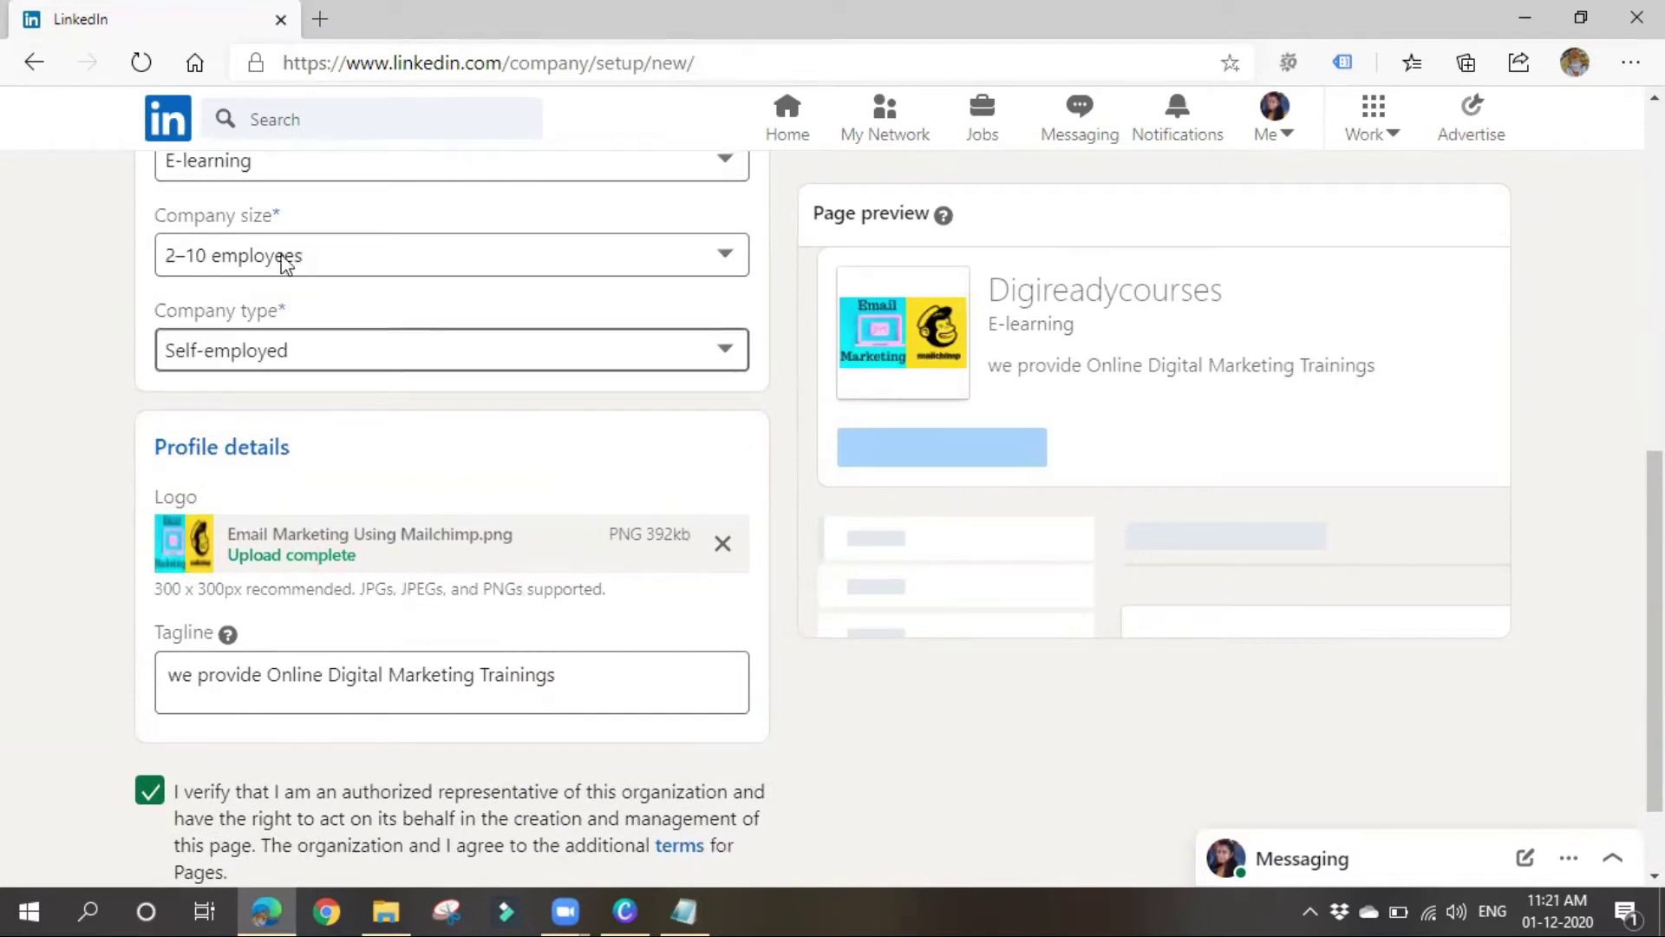
# Look over the completed page form, then leave the setup without creating the page and return to the LinkedIn feed.
pyautogui.scroll(-2, 639, 434)
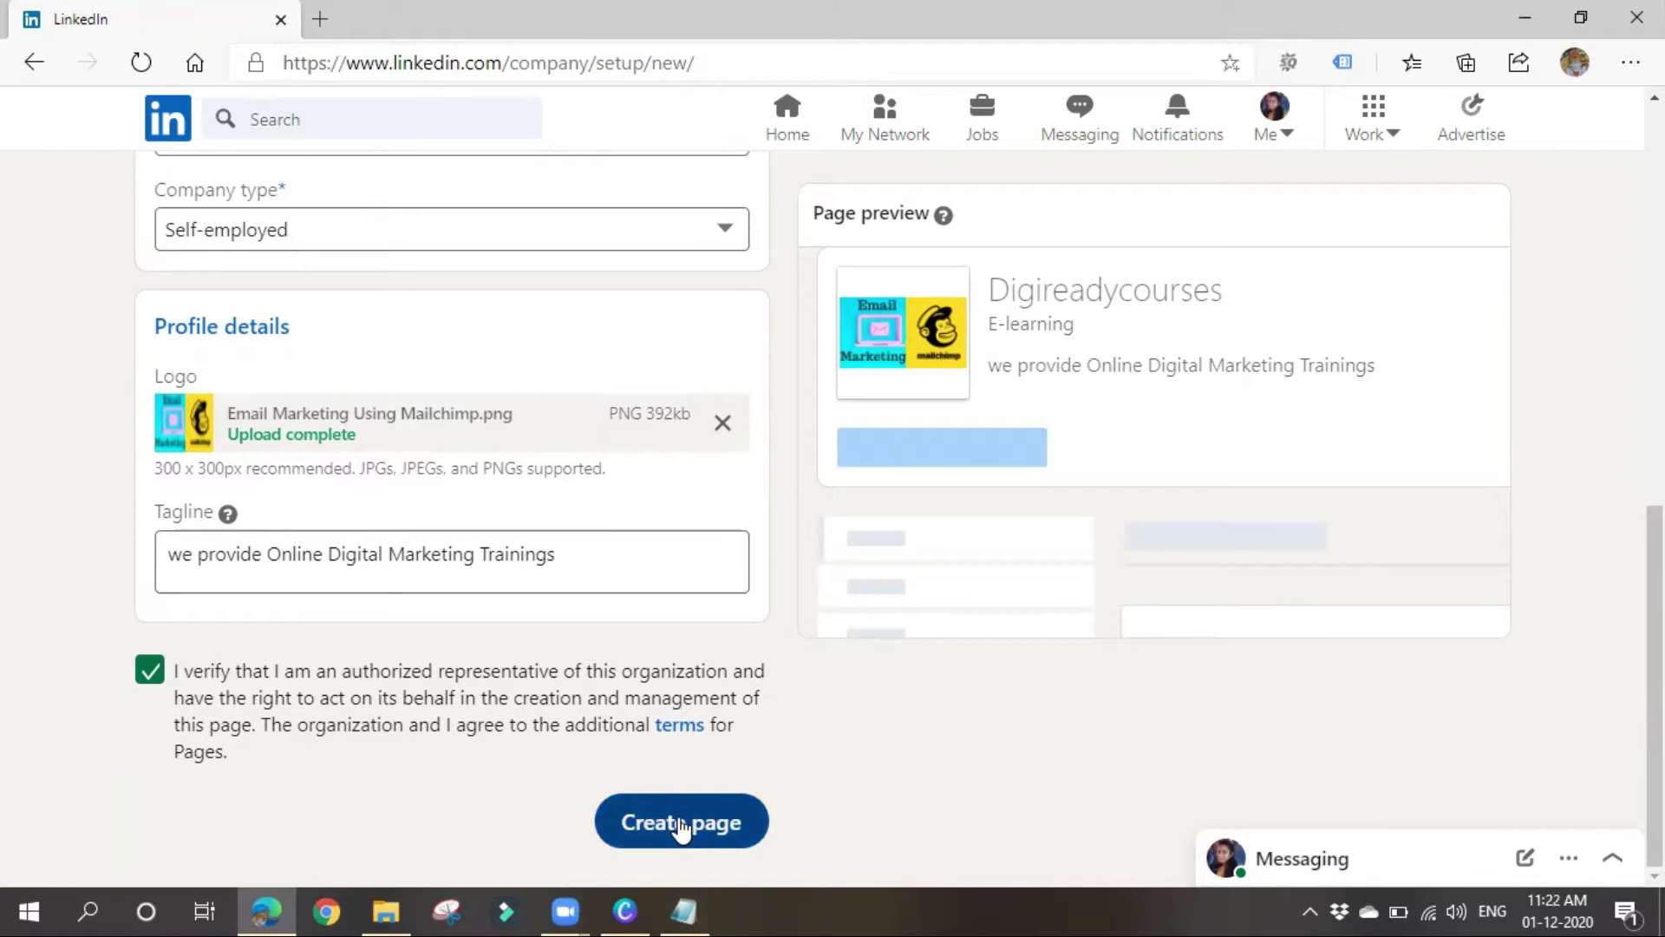
pyautogui.scroll(10, 568, 815)
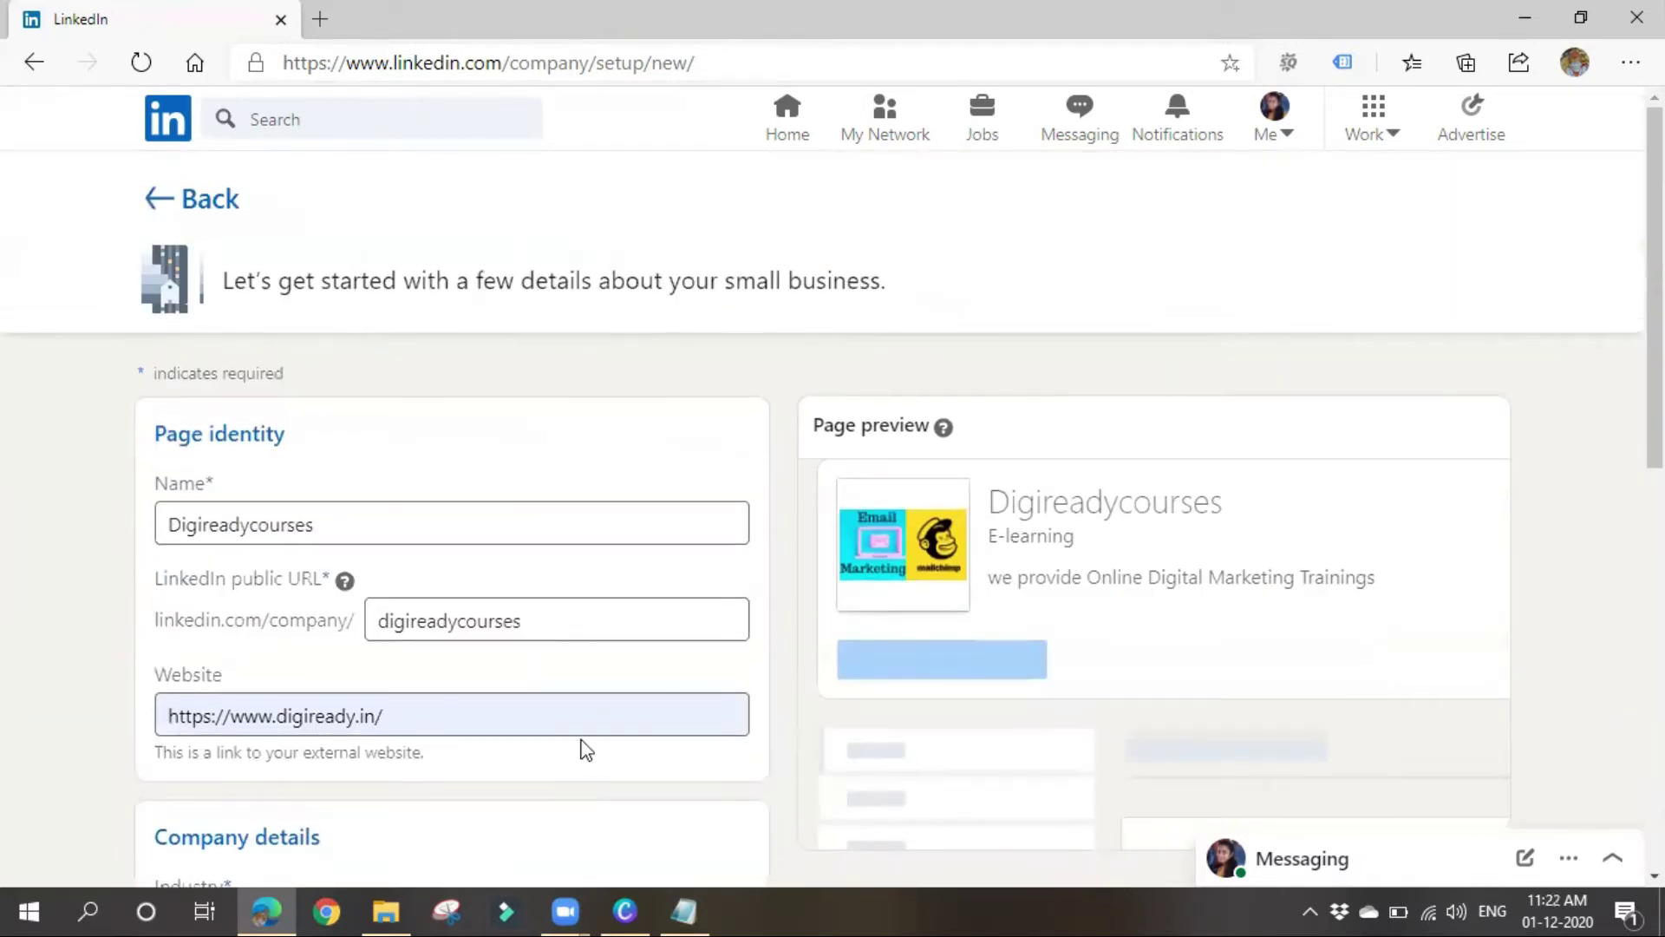
pyautogui.click(147, 201)
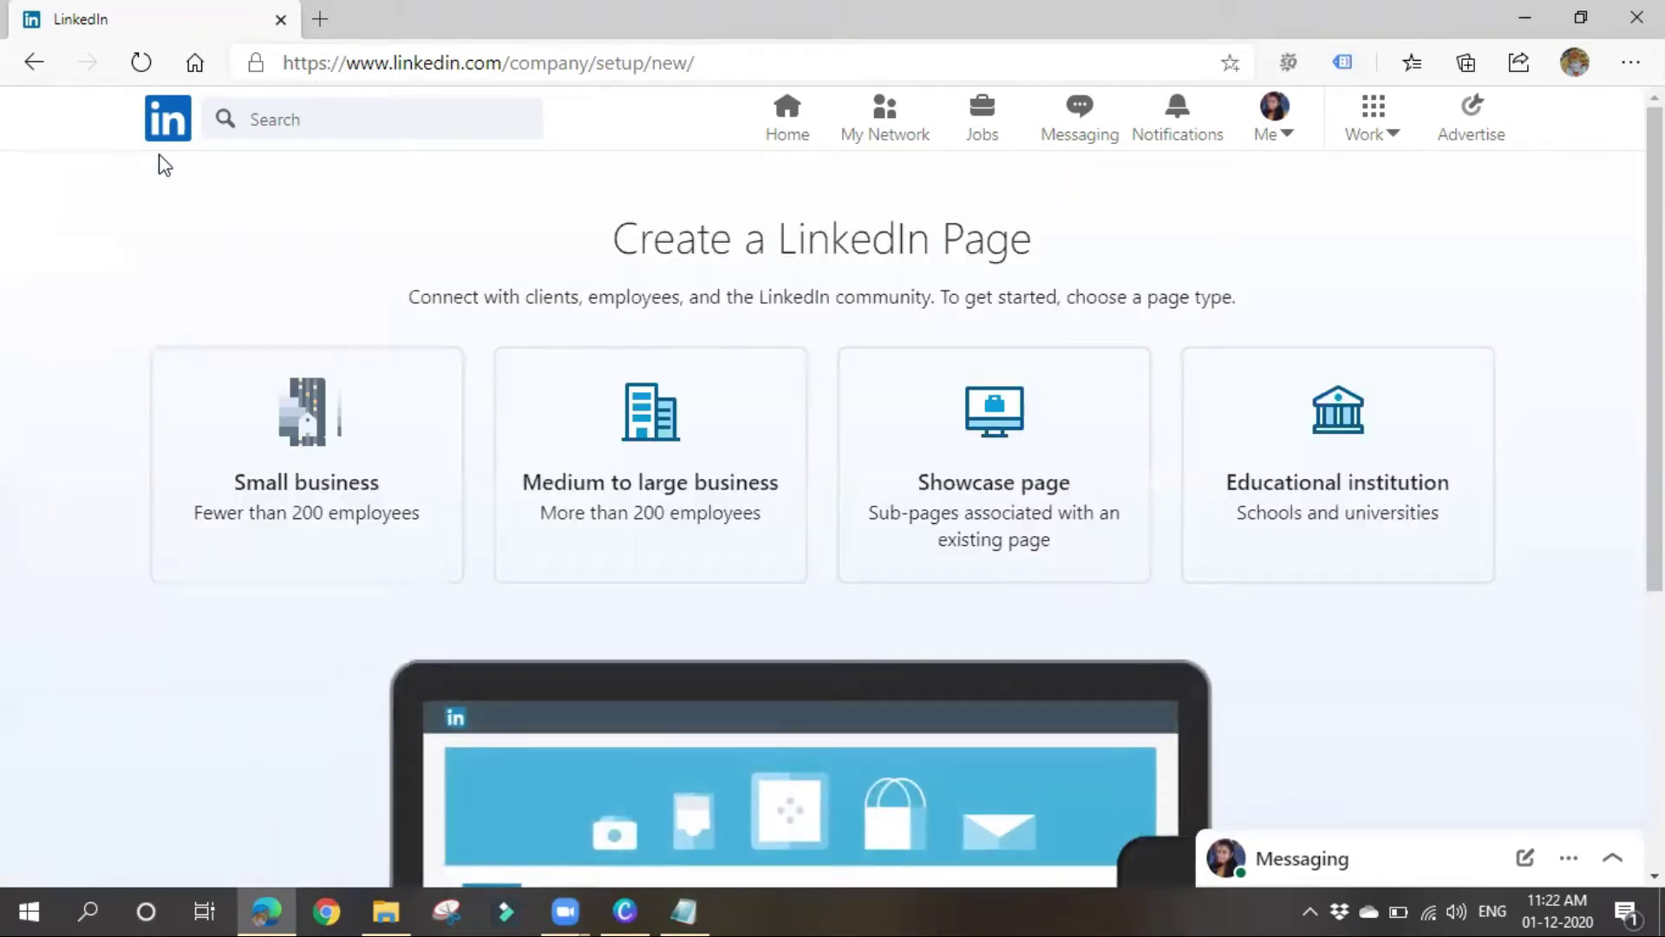
pyautogui.click(35, 63)
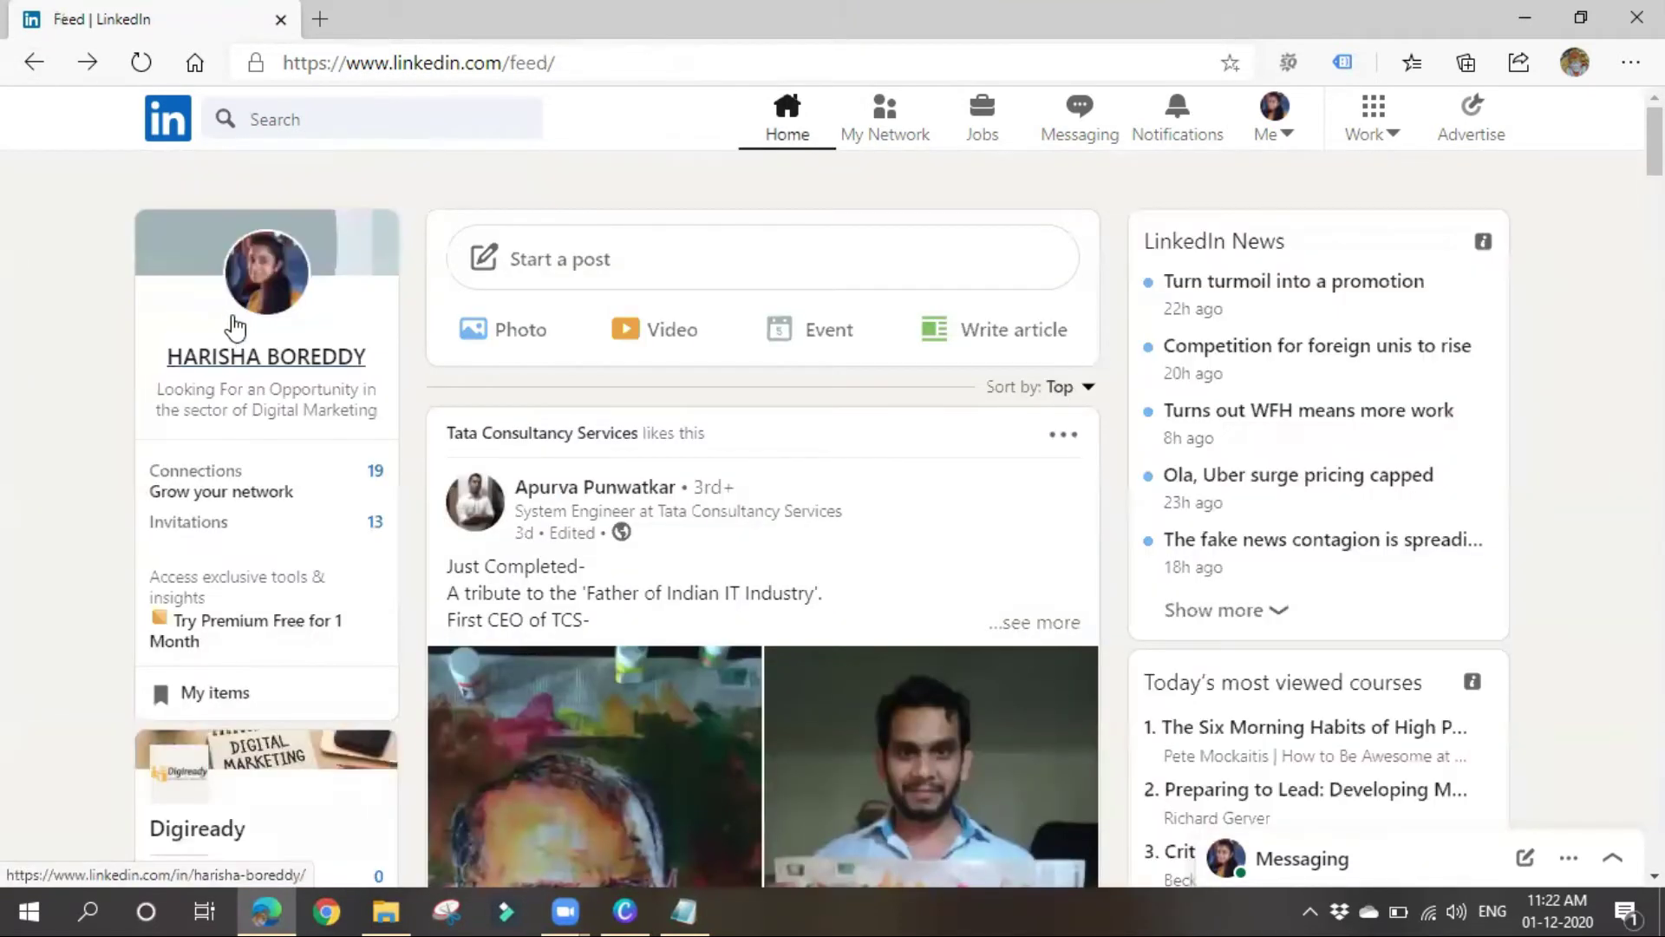
# Search LinkedIn for "digiready", open the Digiready company page and look through its admin view.
pyautogui.click(294, 118)
pyautogui.write('digiready')
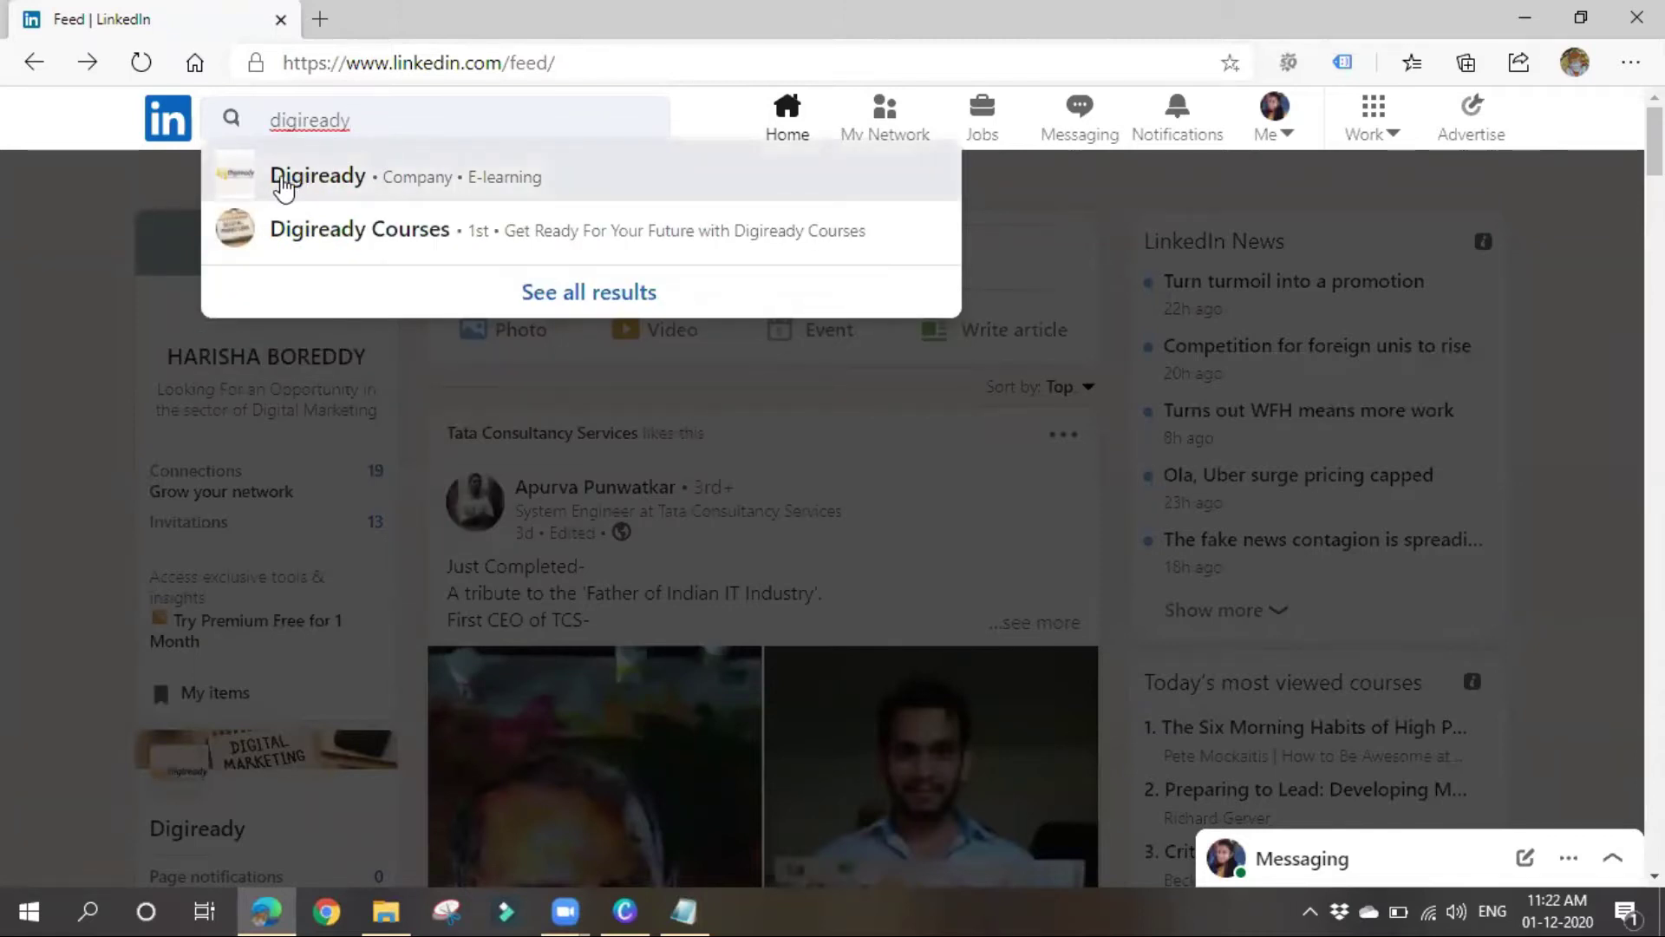
pyautogui.click(291, 186)
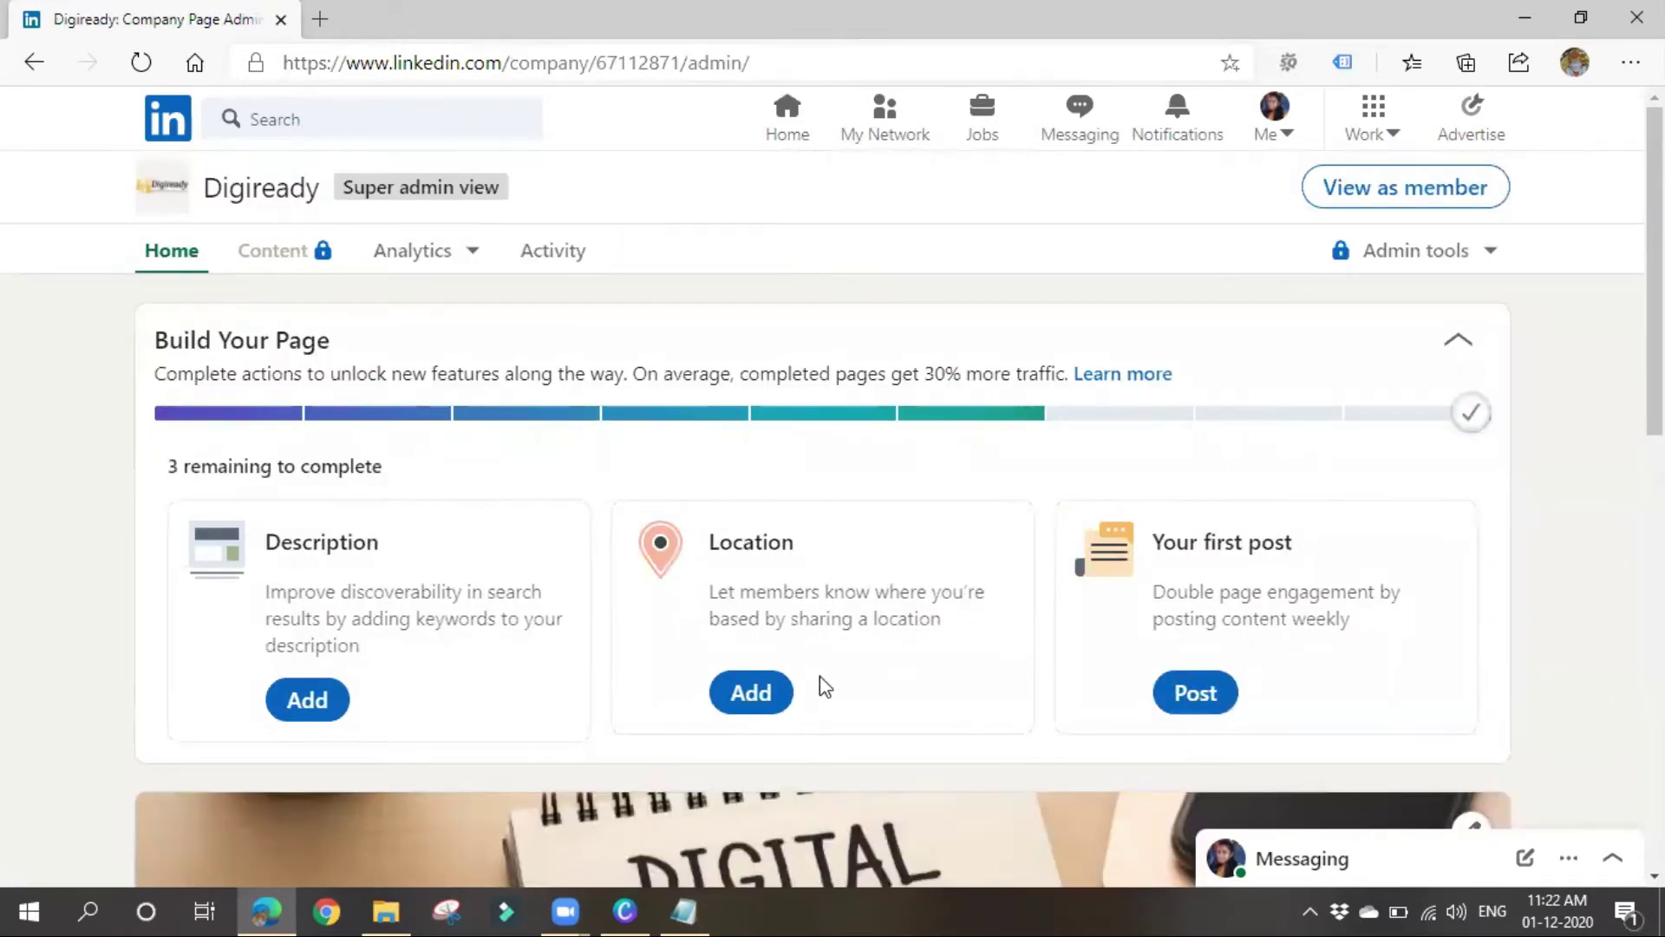
pyautogui.scroll(-4, 491, 550)
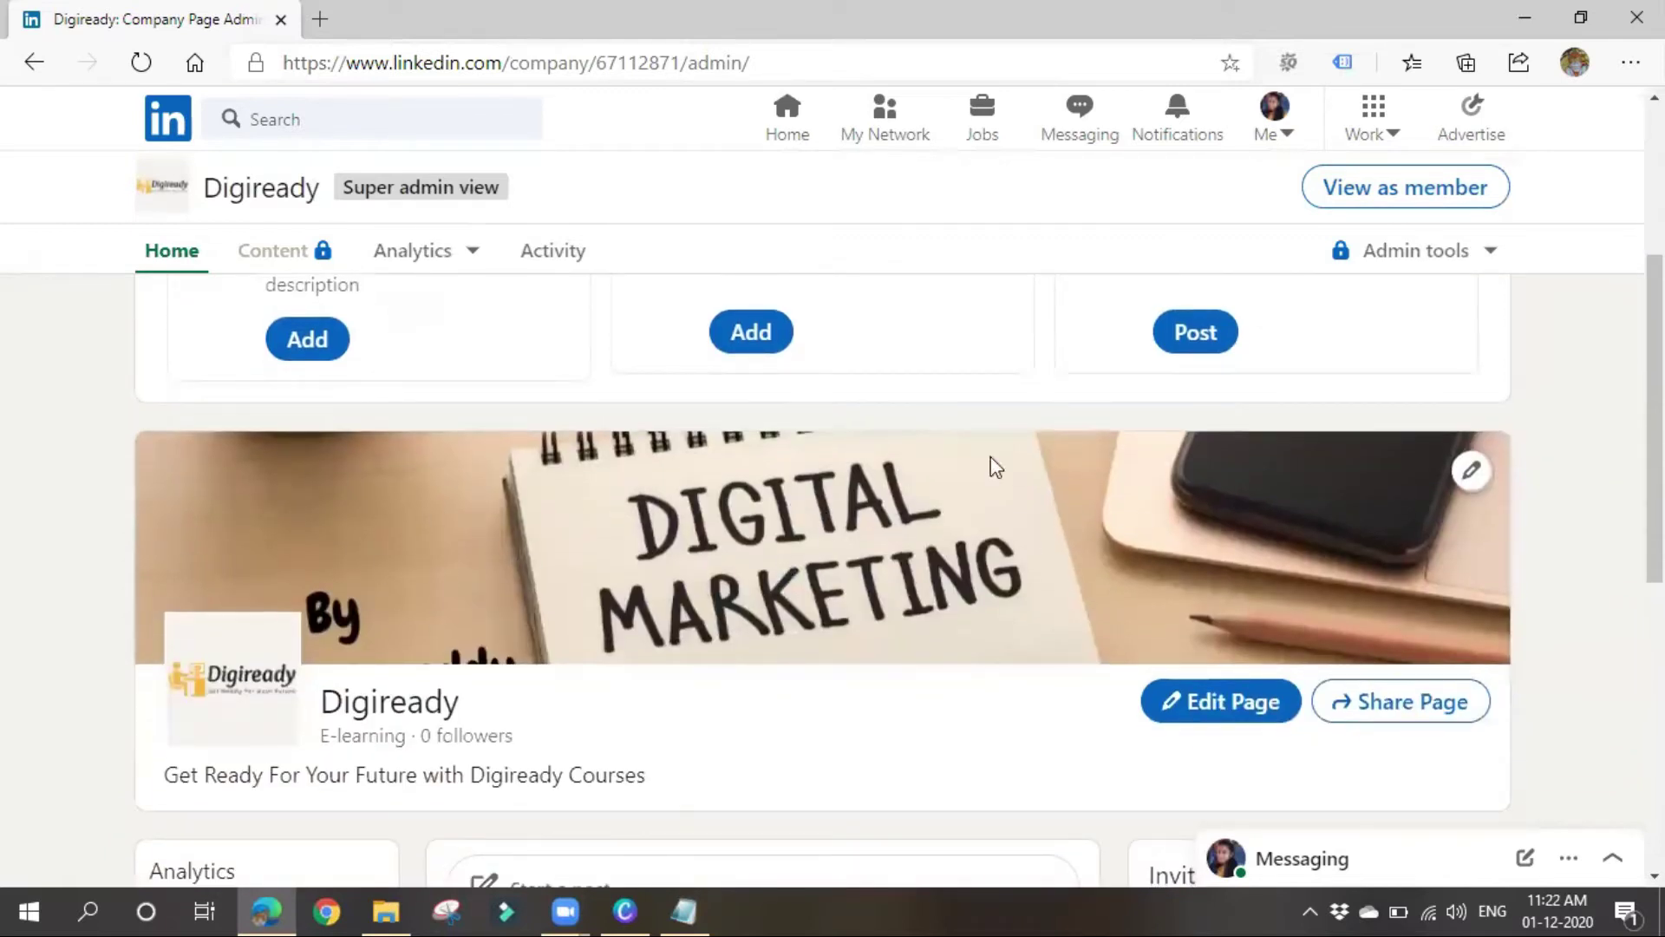
pyautogui.scroll(-1, 989, 468)
pyautogui.scroll(-2, 962, 473)
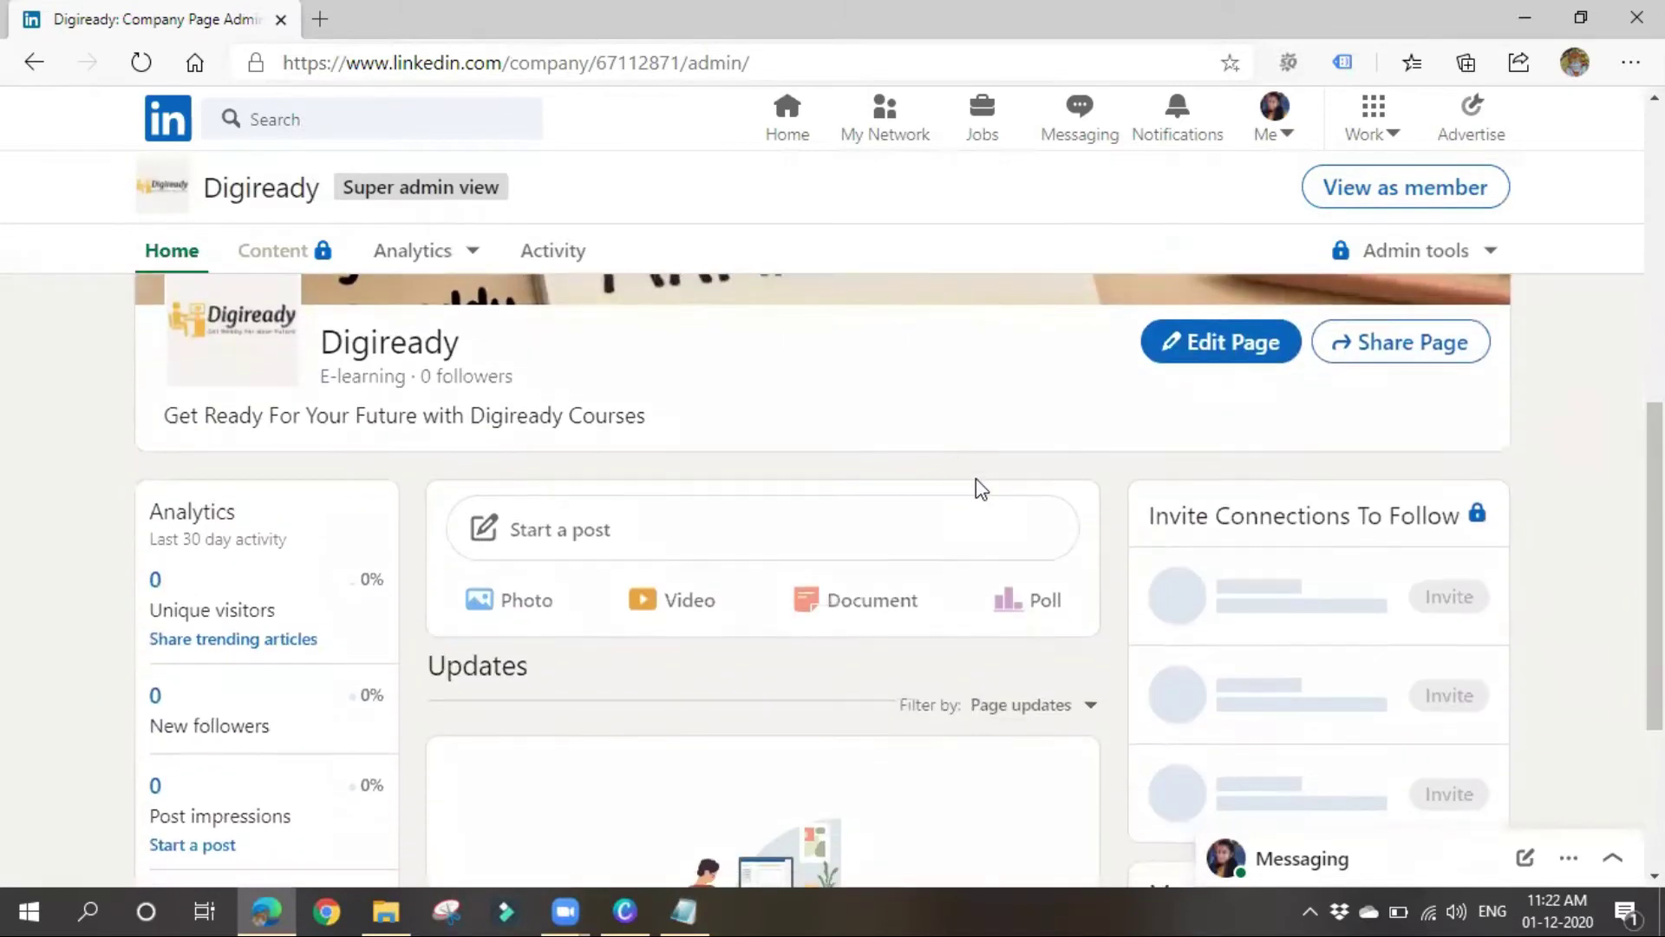
pyautogui.scroll(-2, 299, 598)
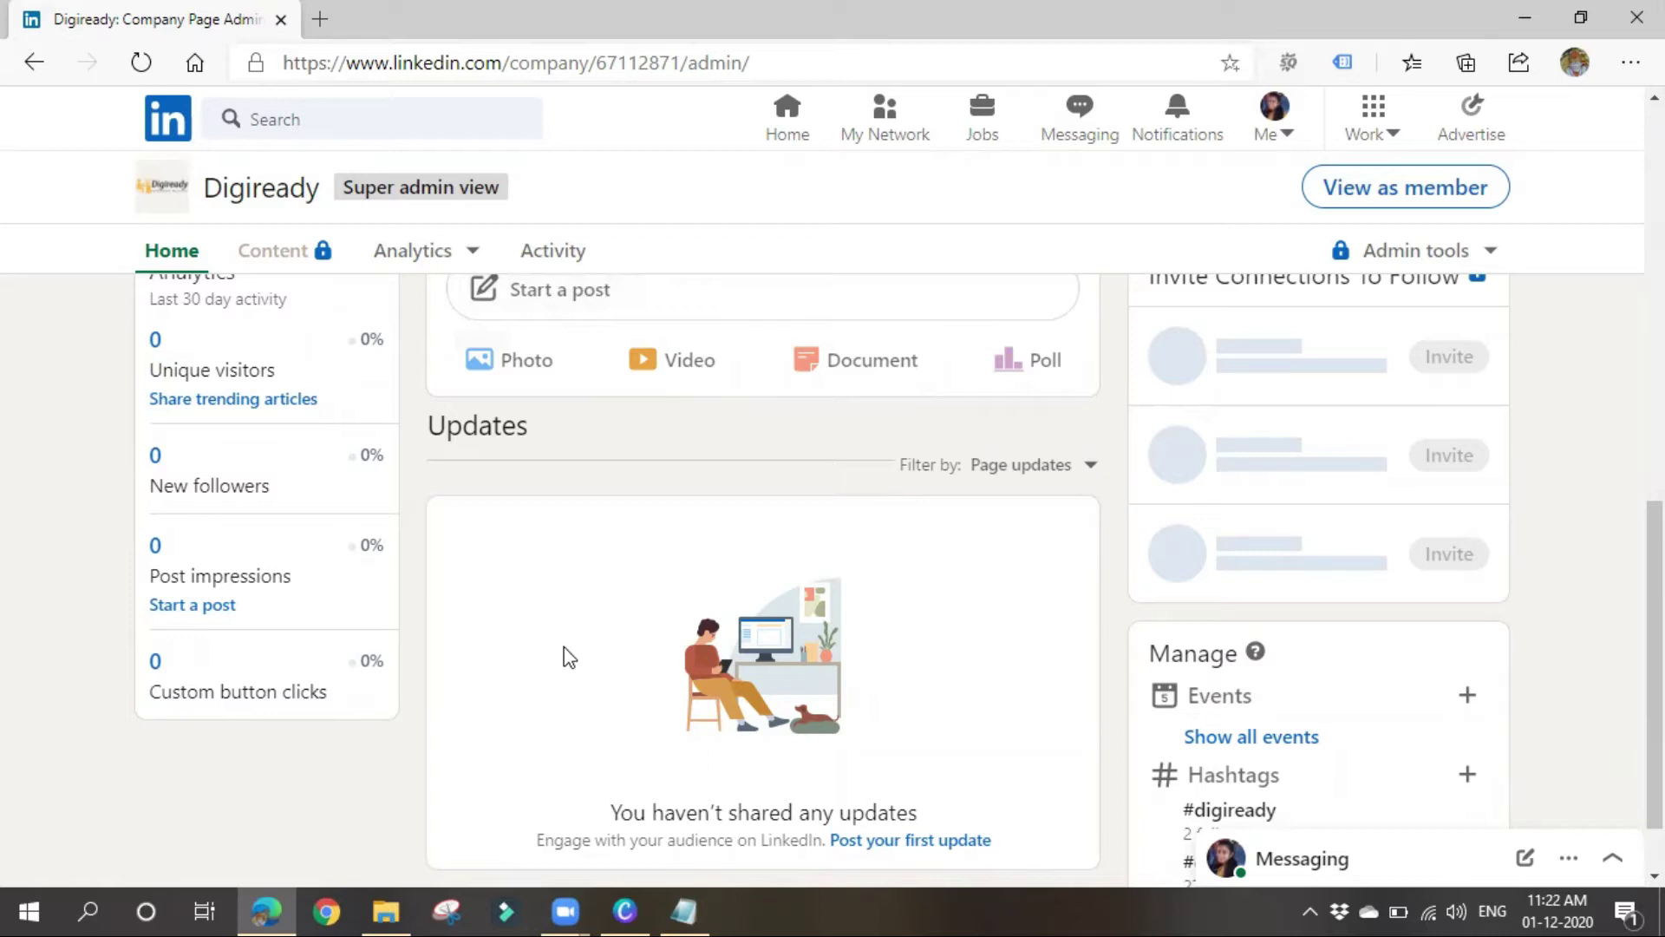
pyautogui.scroll(2, 621, 699)
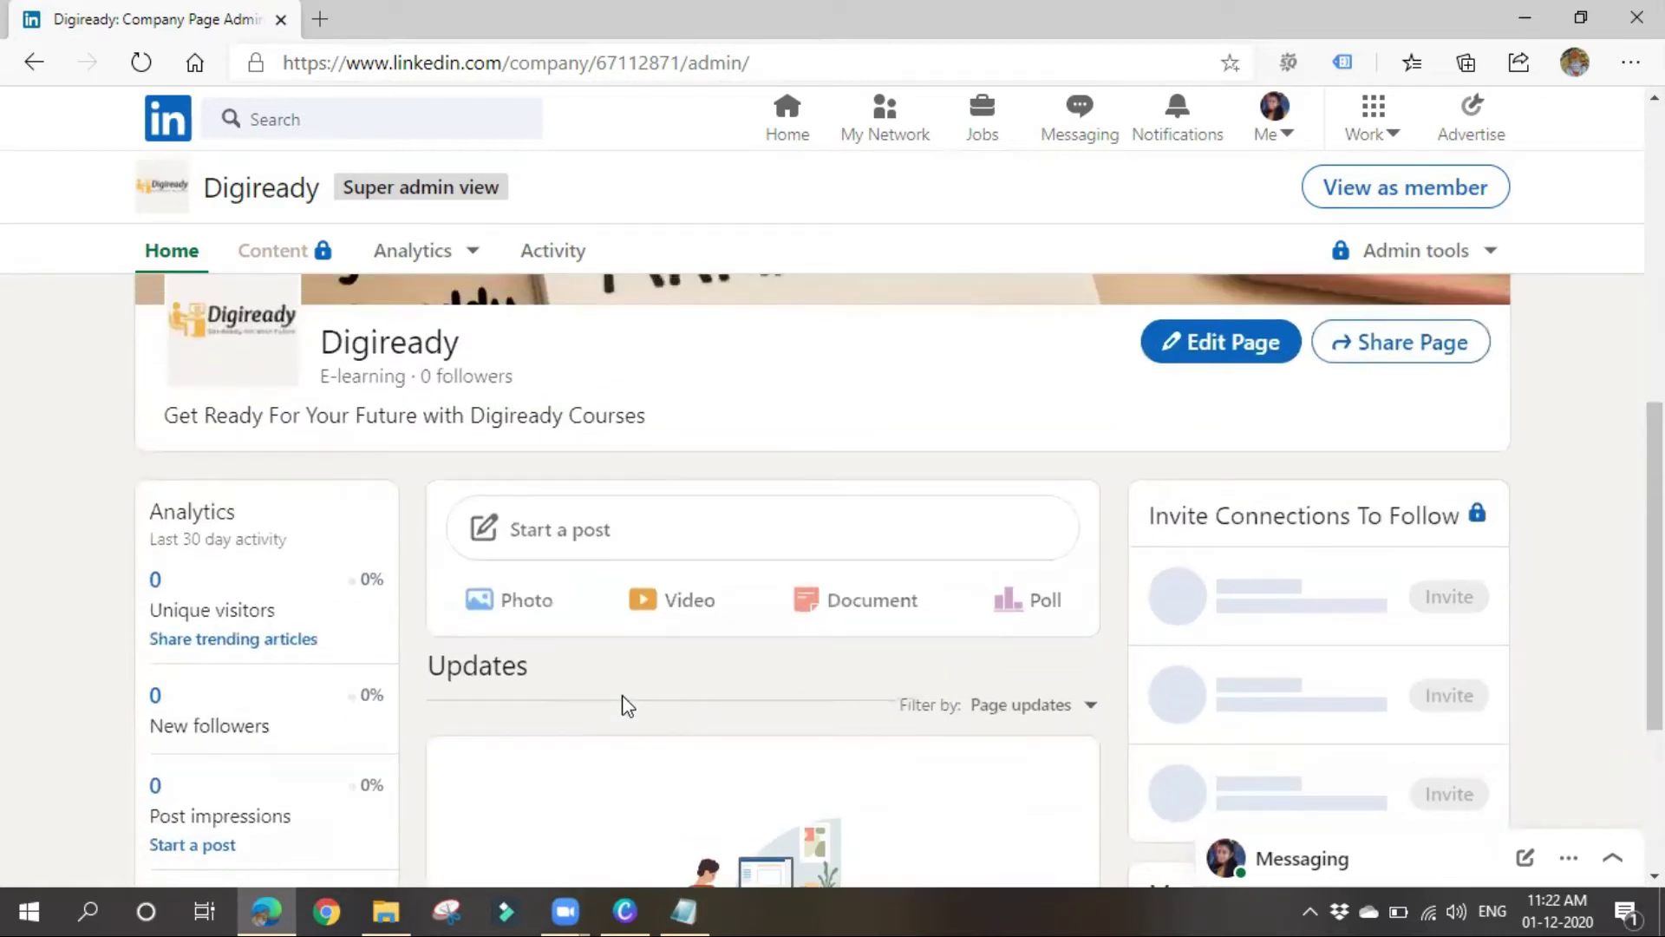
pyautogui.scroll(2, 622, 698)
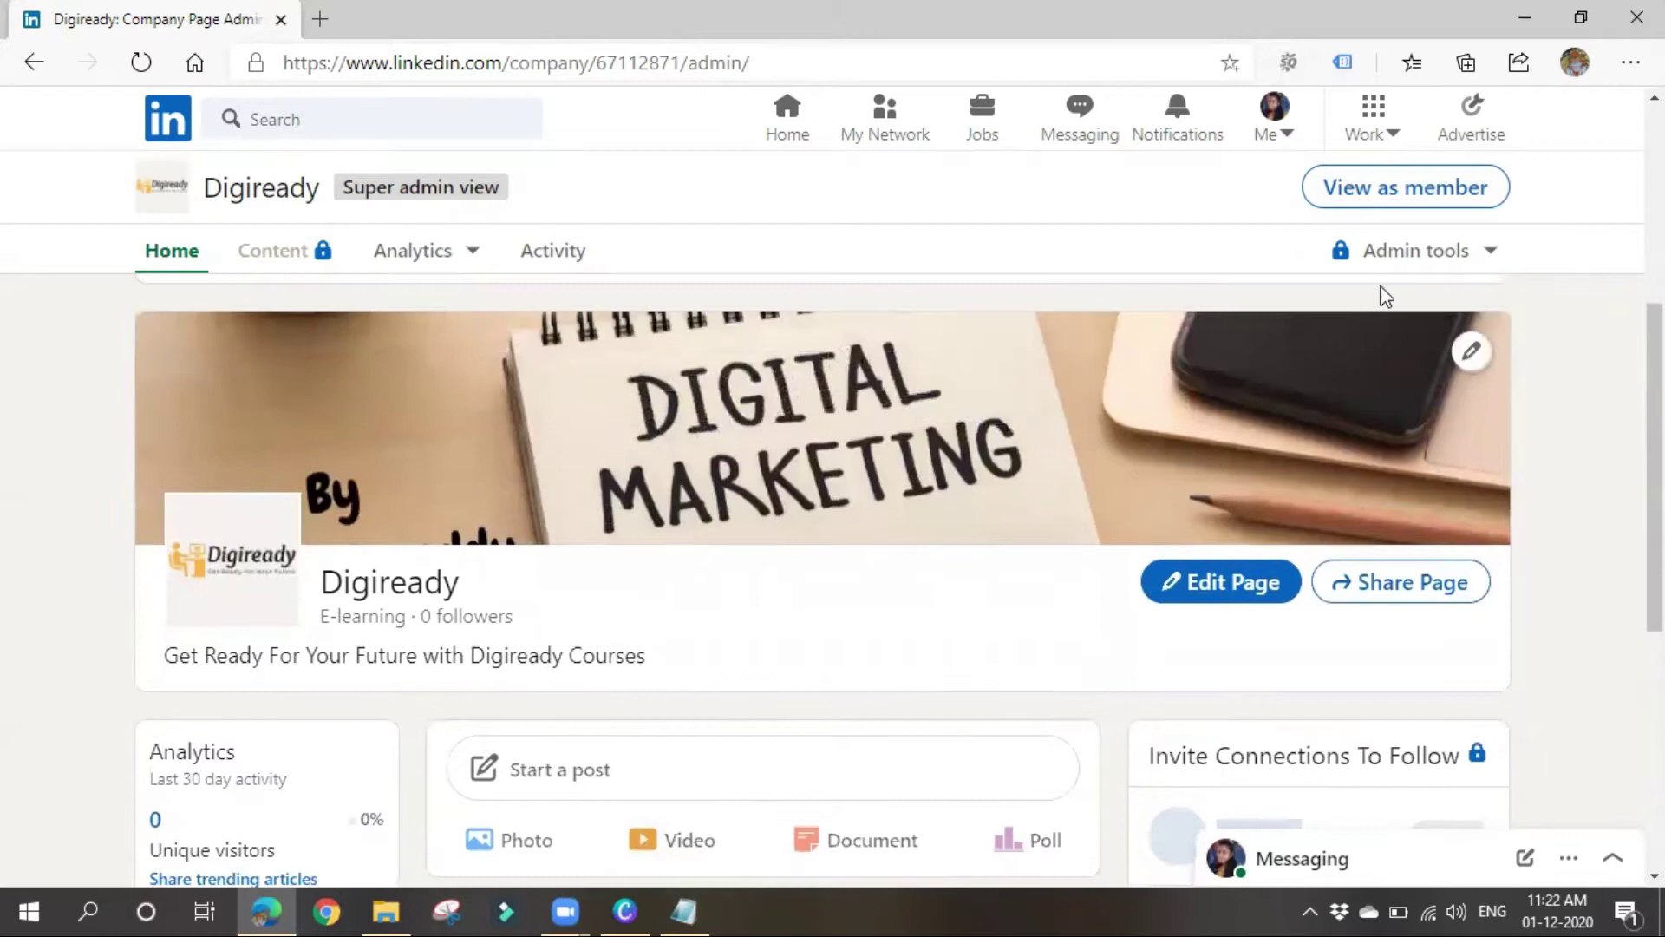
# Review the Designated Admins and Recruiter Posters sections of the page's Manage admins settings, leaving them without changes.
pyautogui.click(1408, 263)
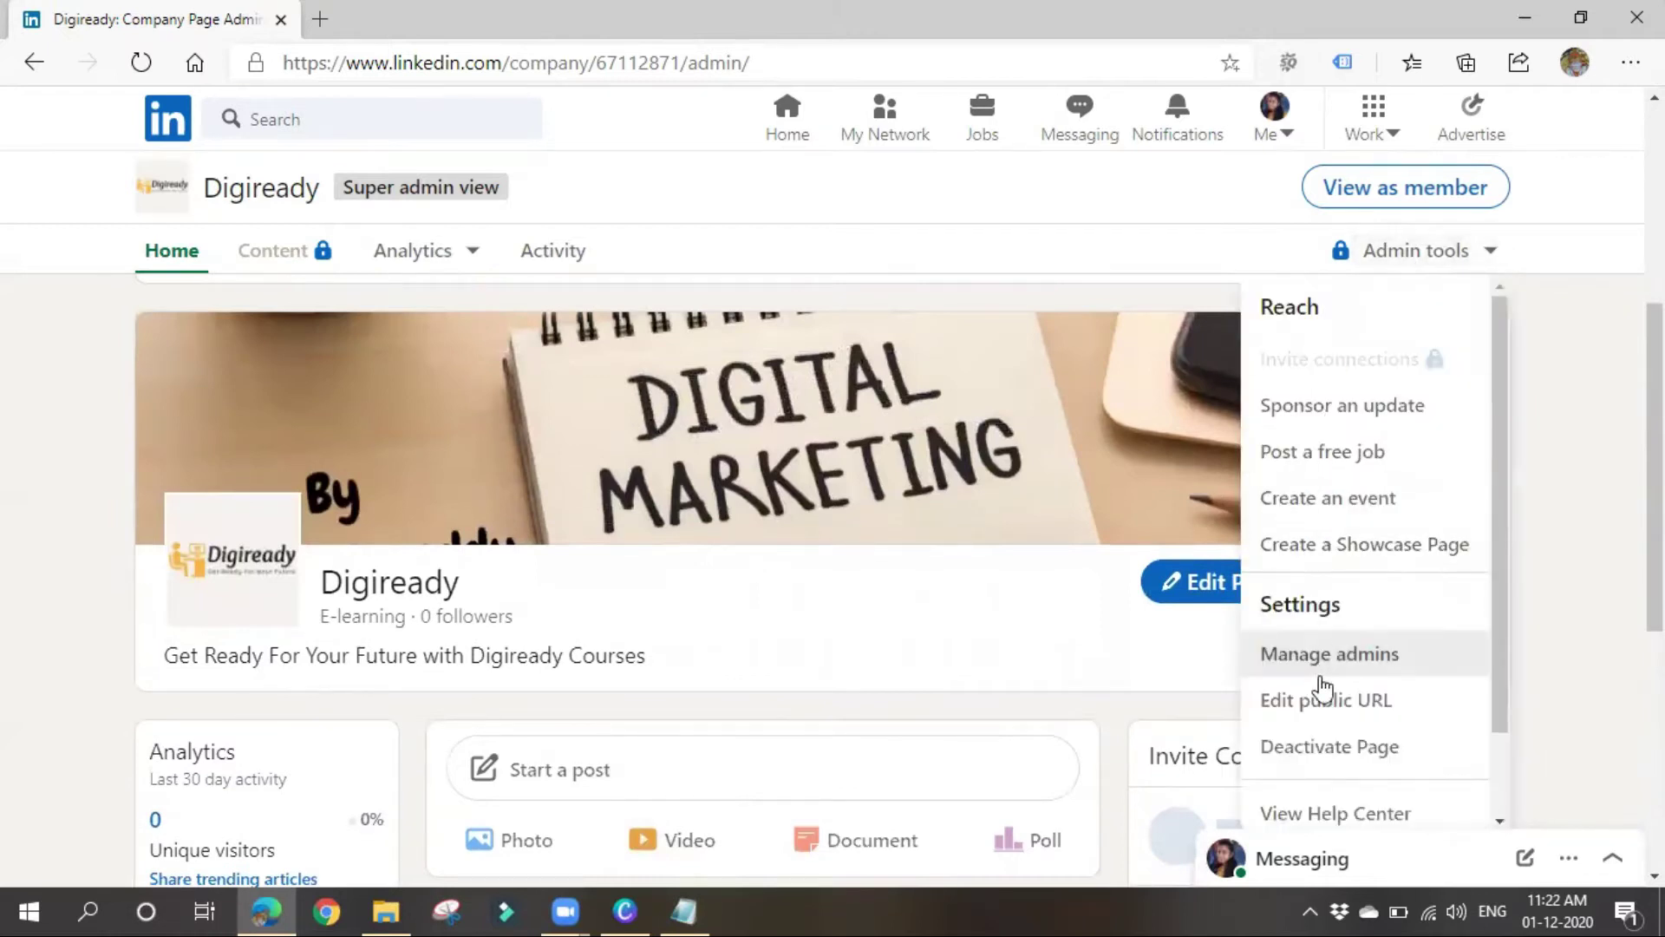
pyautogui.scroll(-1, 1321, 688)
pyautogui.scroll(-1, 1357, 669)
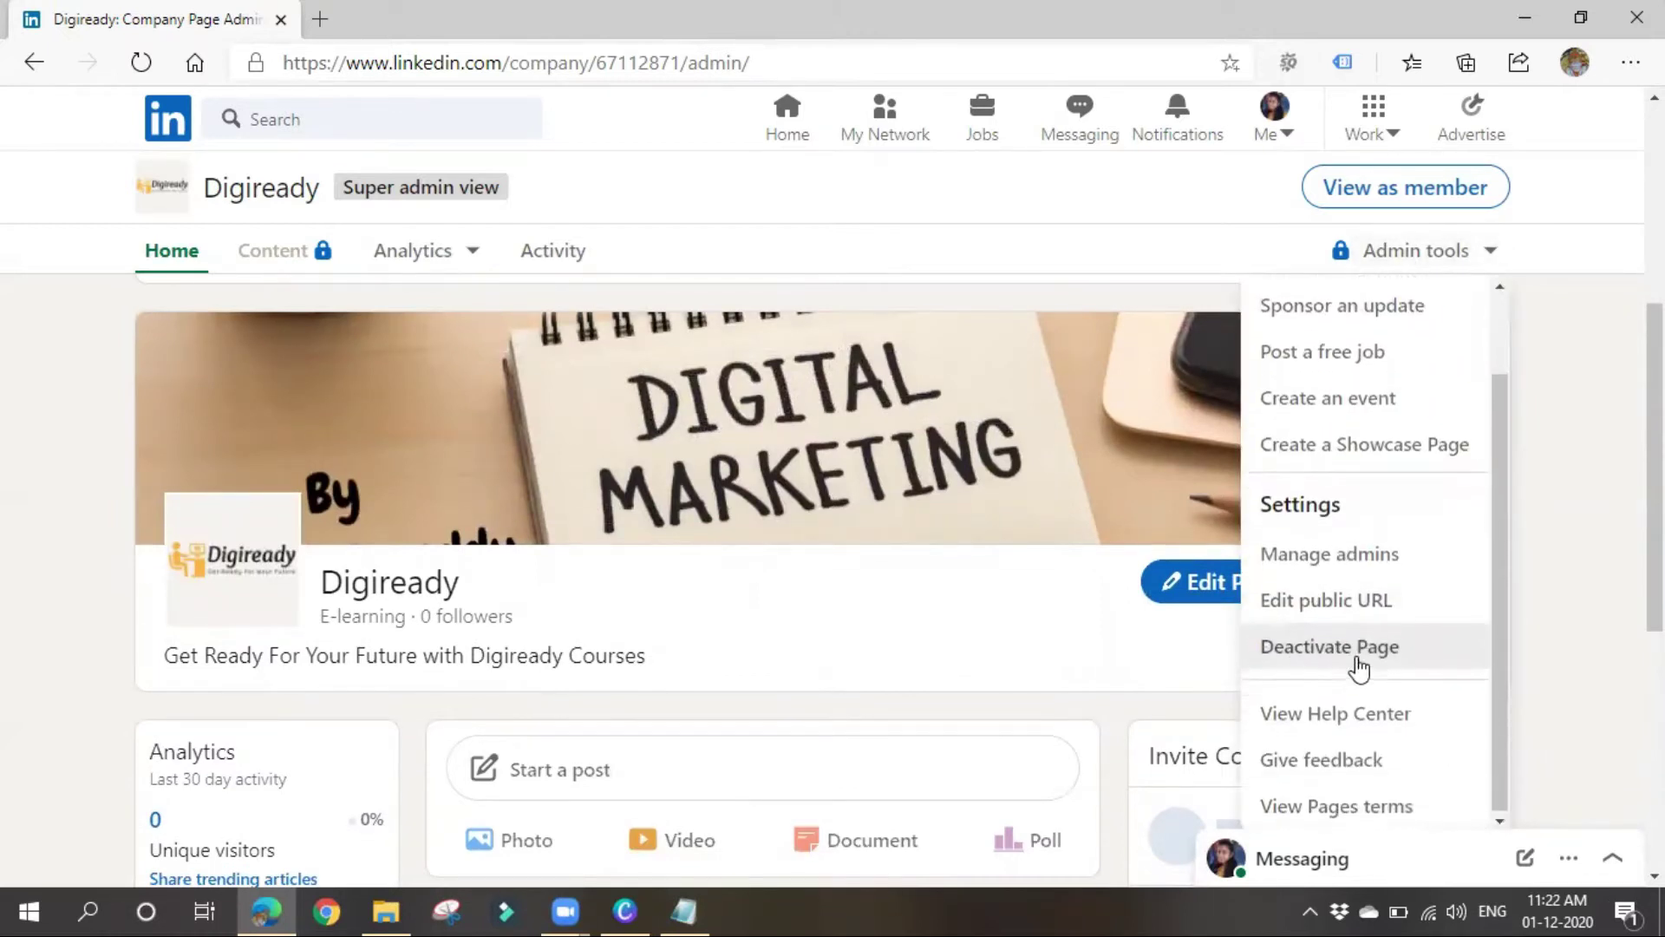
pyautogui.click(1369, 560)
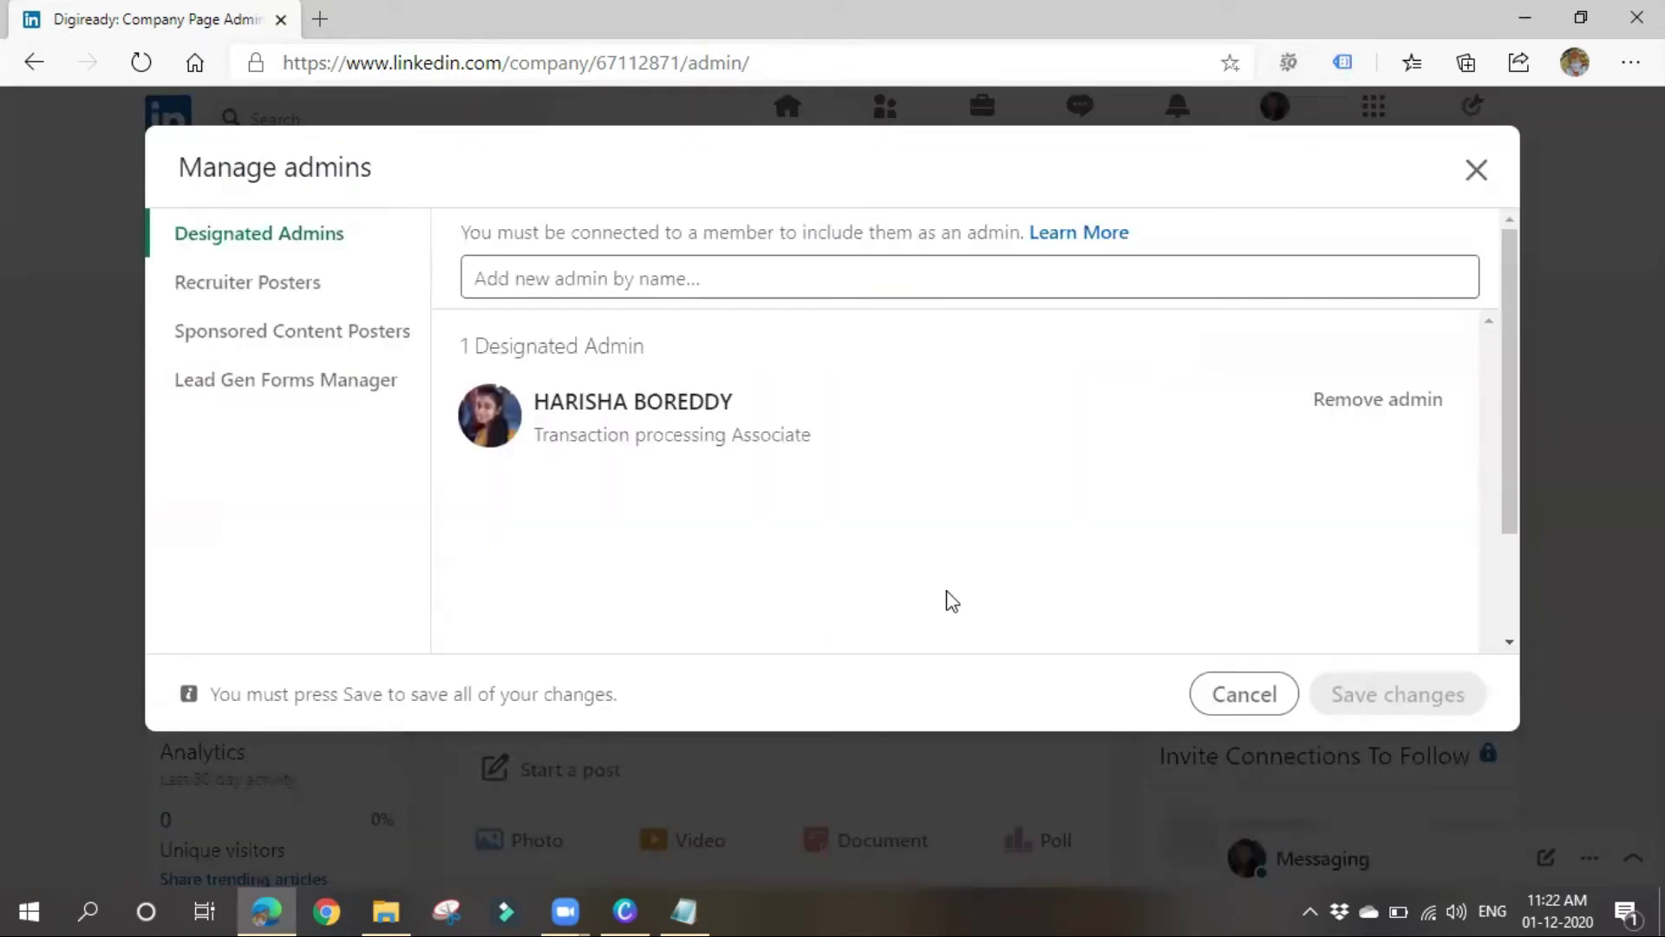
pyautogui.click(736, 283)
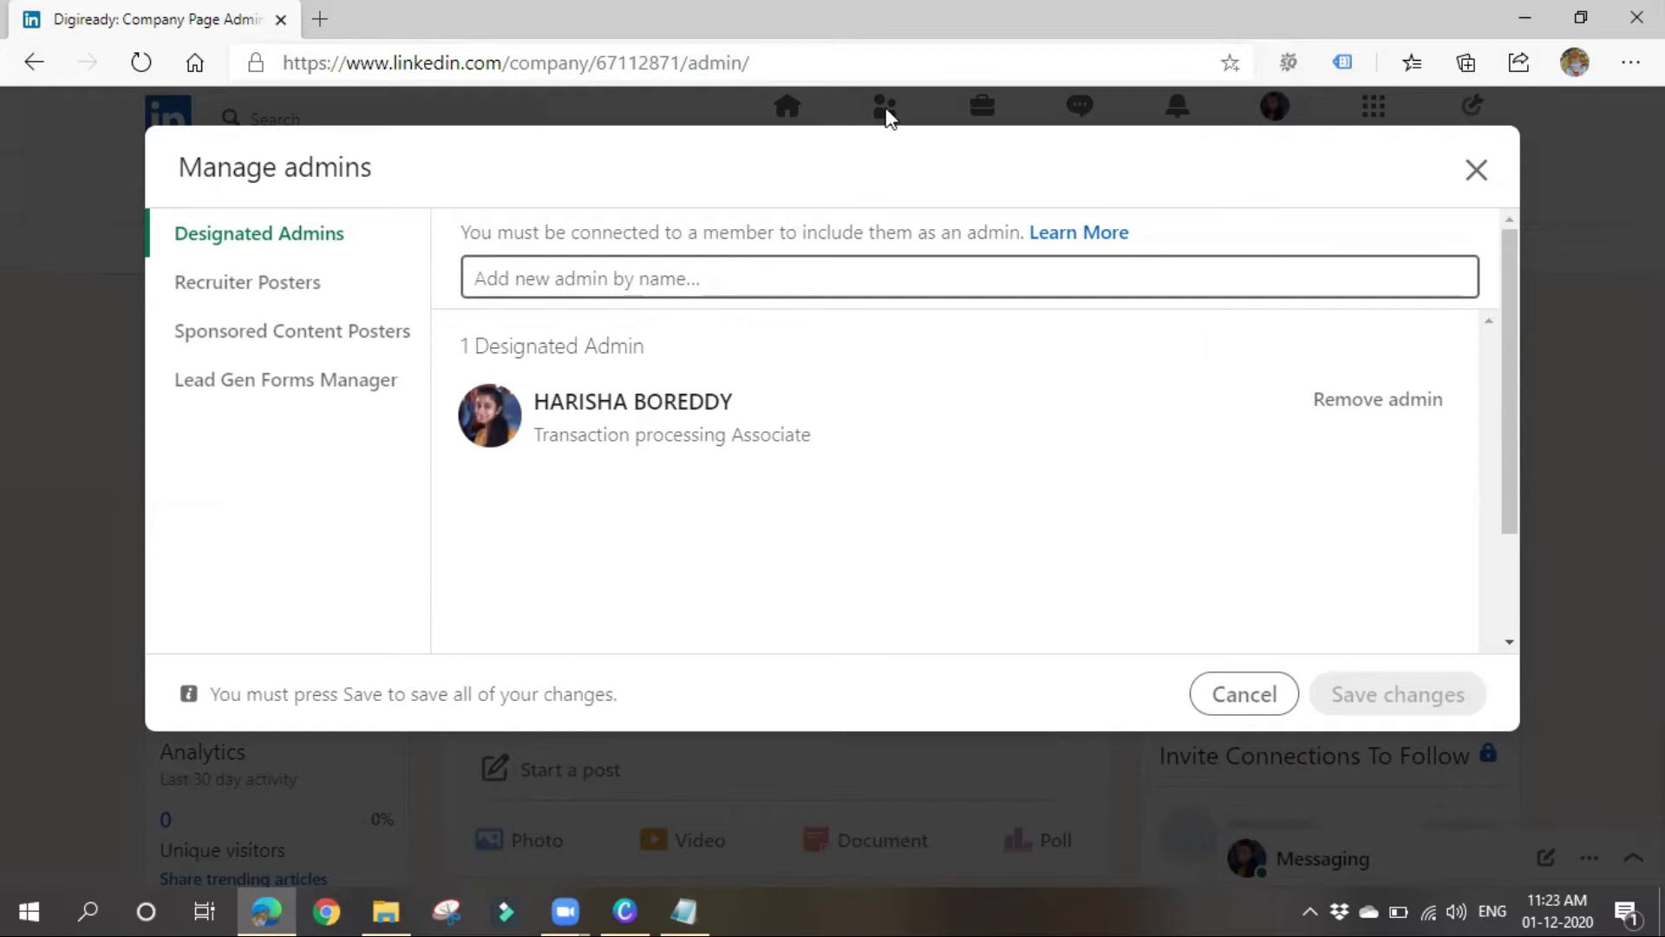
pyautogui.click(327, 296)
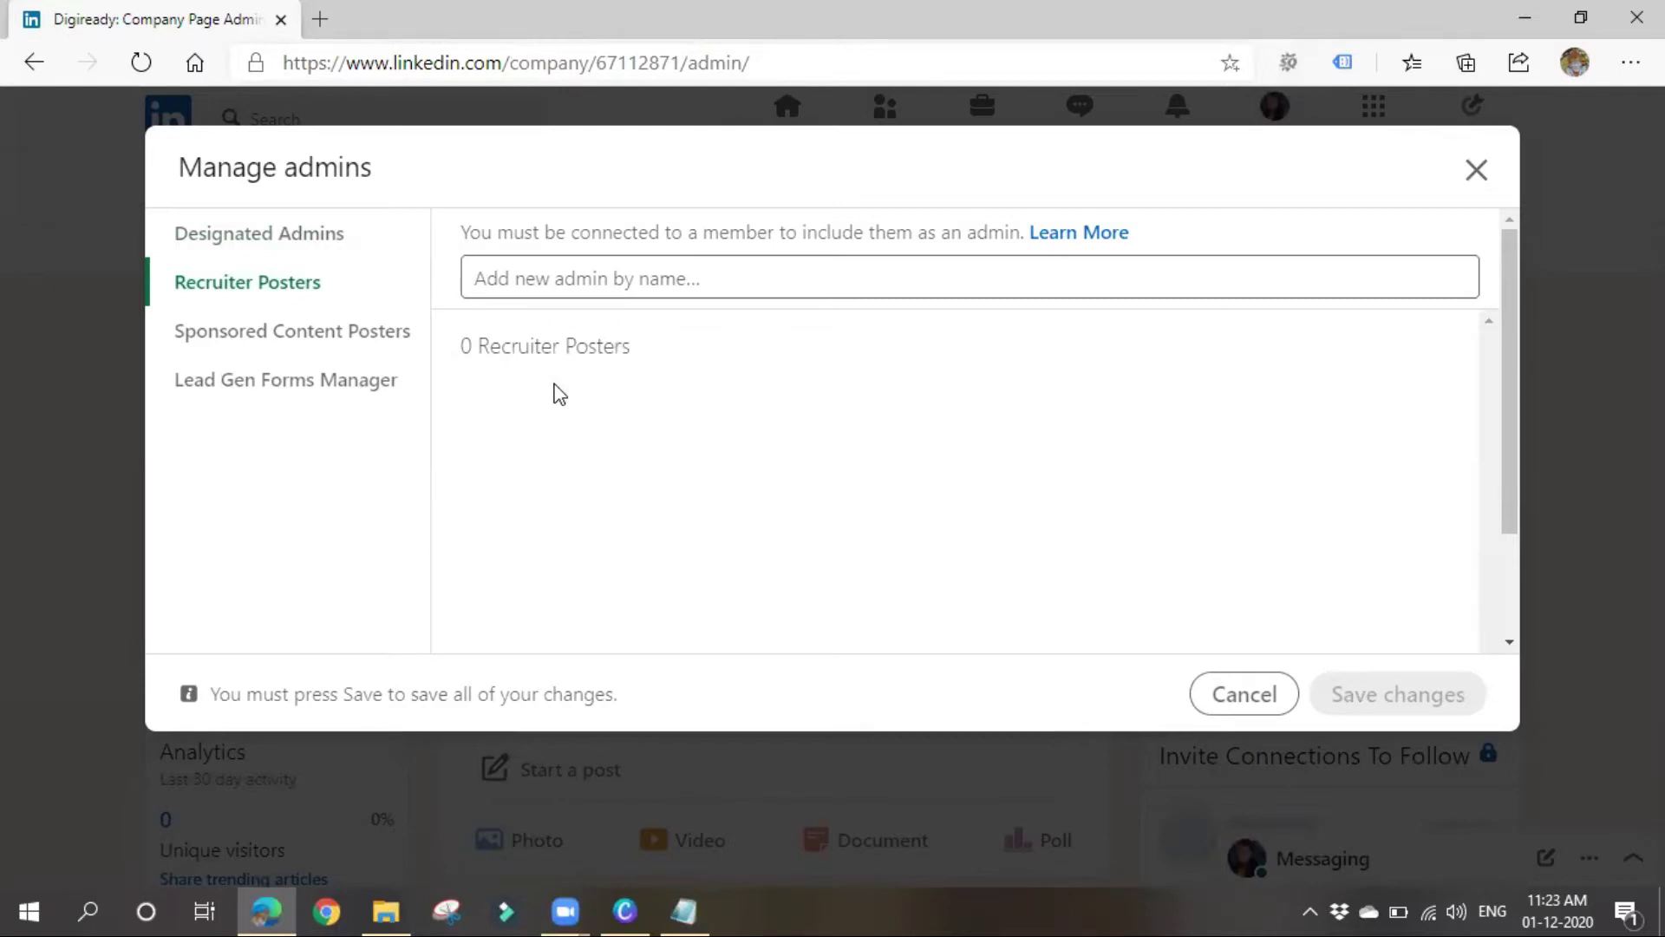
pyautogui.click(1475, 171)
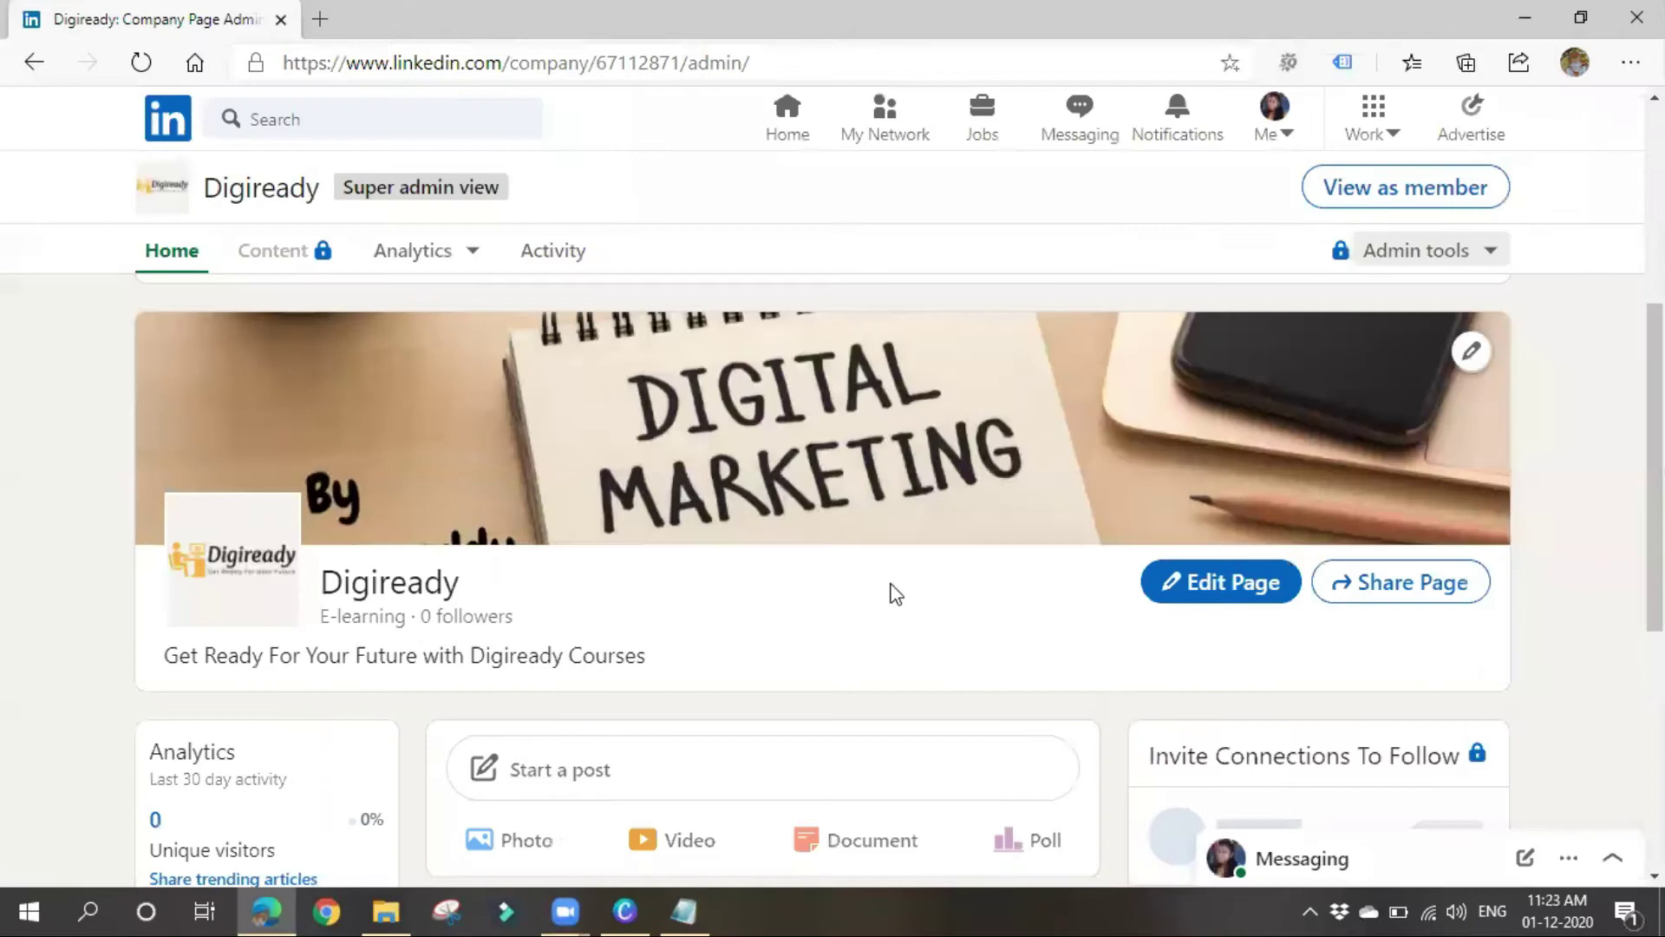
# View the Digiready page as a member and examine its header, content filters and sections.
pyautogui.scroll(-5, 888, 595)
pyautogui.scroll(-1, 988, 646)
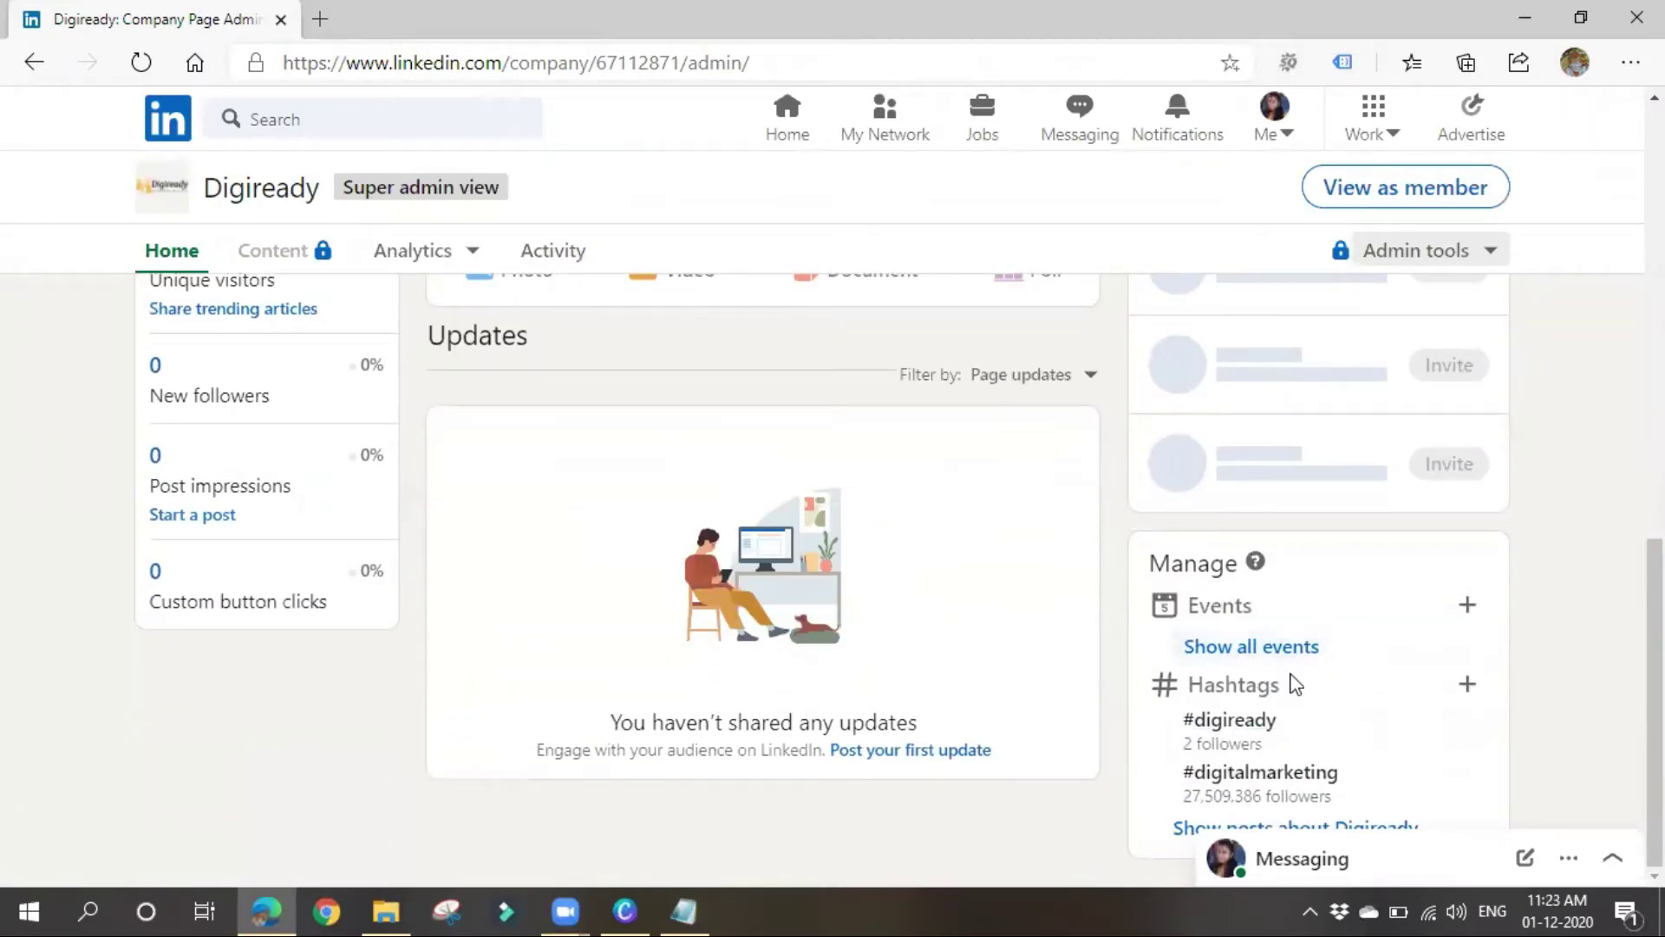
pyautogui.scroll(4, 659, 653)
pyautogui.rightClick(658, 651)
pyautogui.click(661, 717)
pyautogui.scroll(6, 1487, 416)
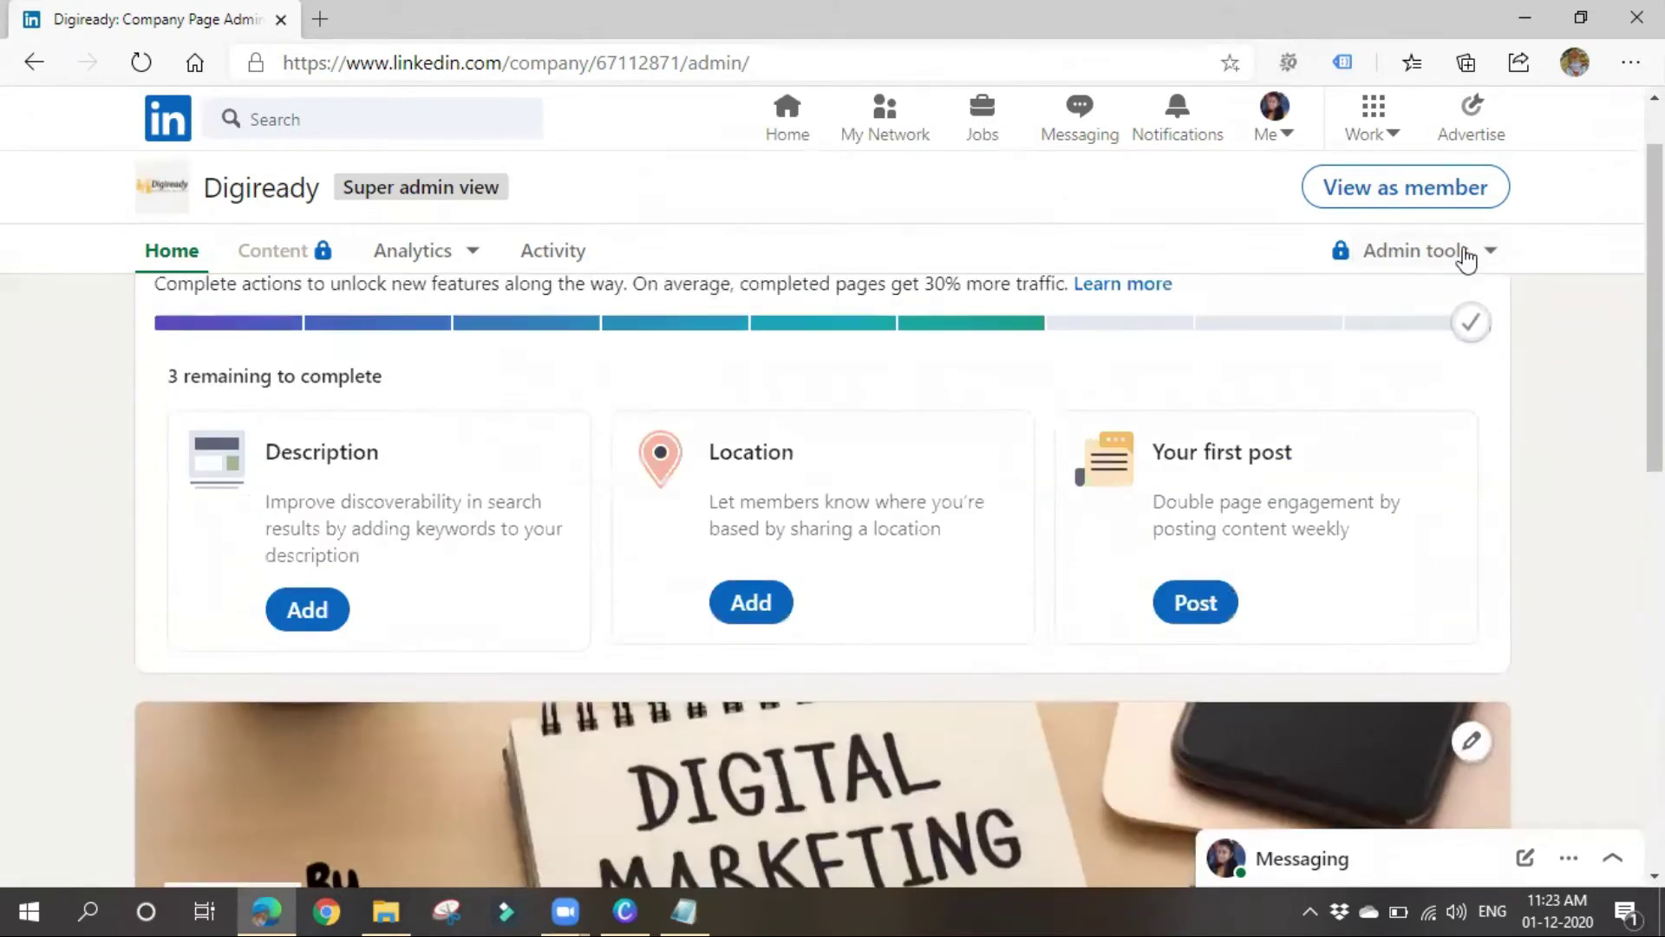
pyautogui.click(1366, 189)
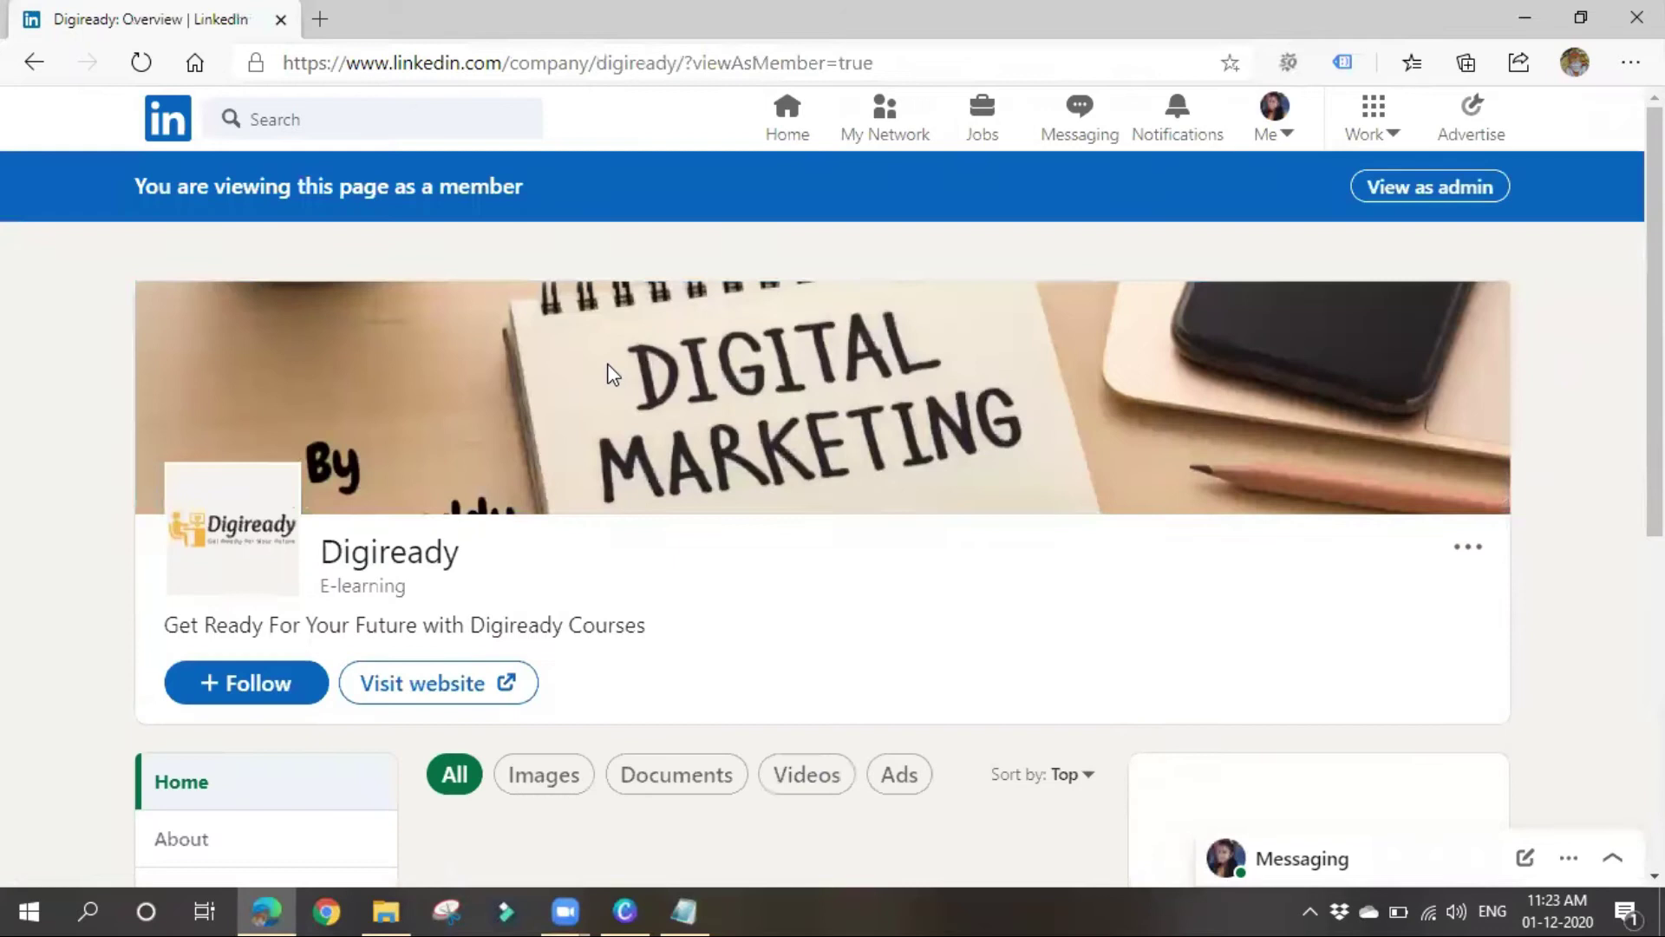
pyautogui.scroll(-4, 611, 373)
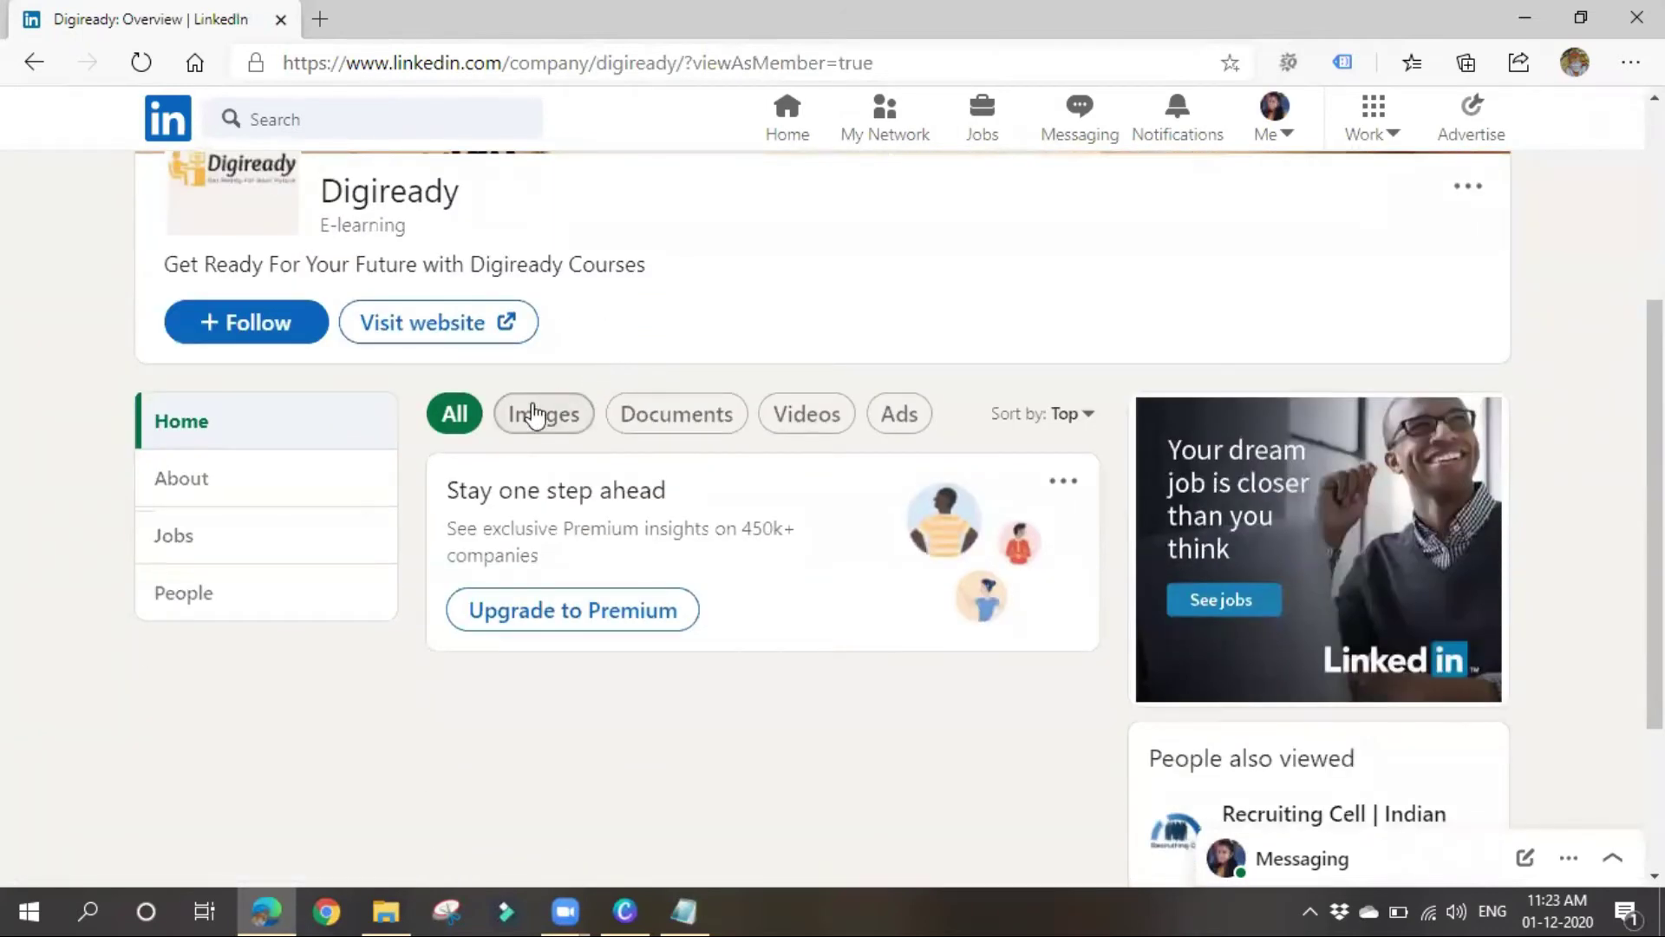
pyautogui.scroll(-3, 1110, 468)
pyautogui.scroll(5, 1084, 494)
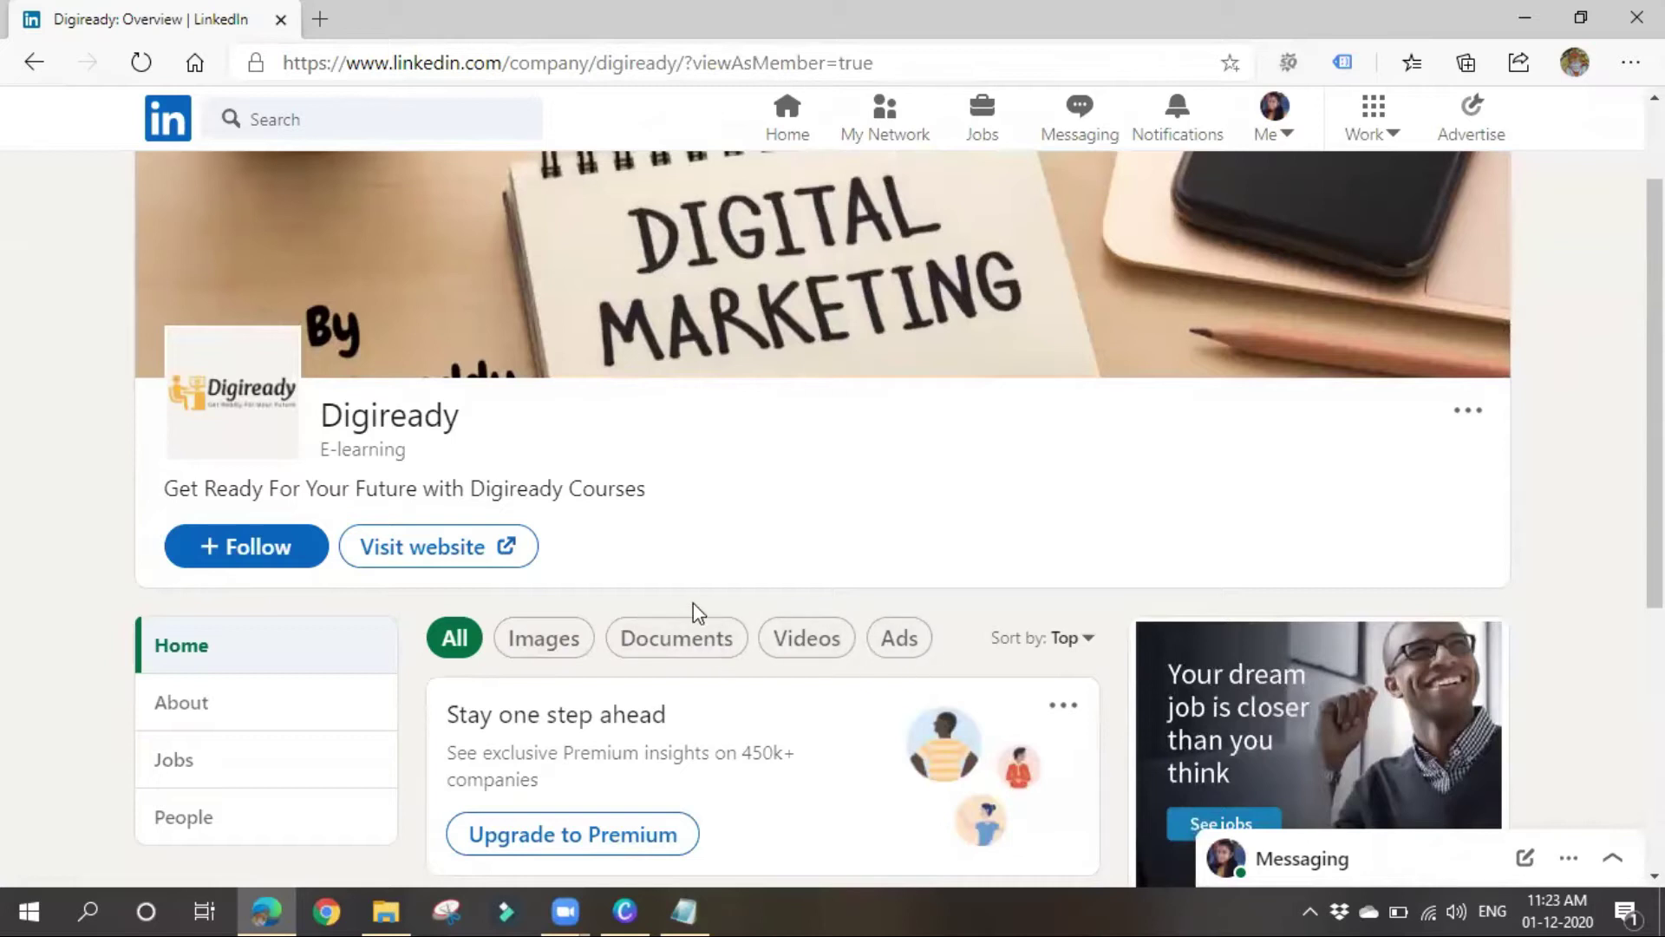
pyautogui.scroll(-2, 690, 602)
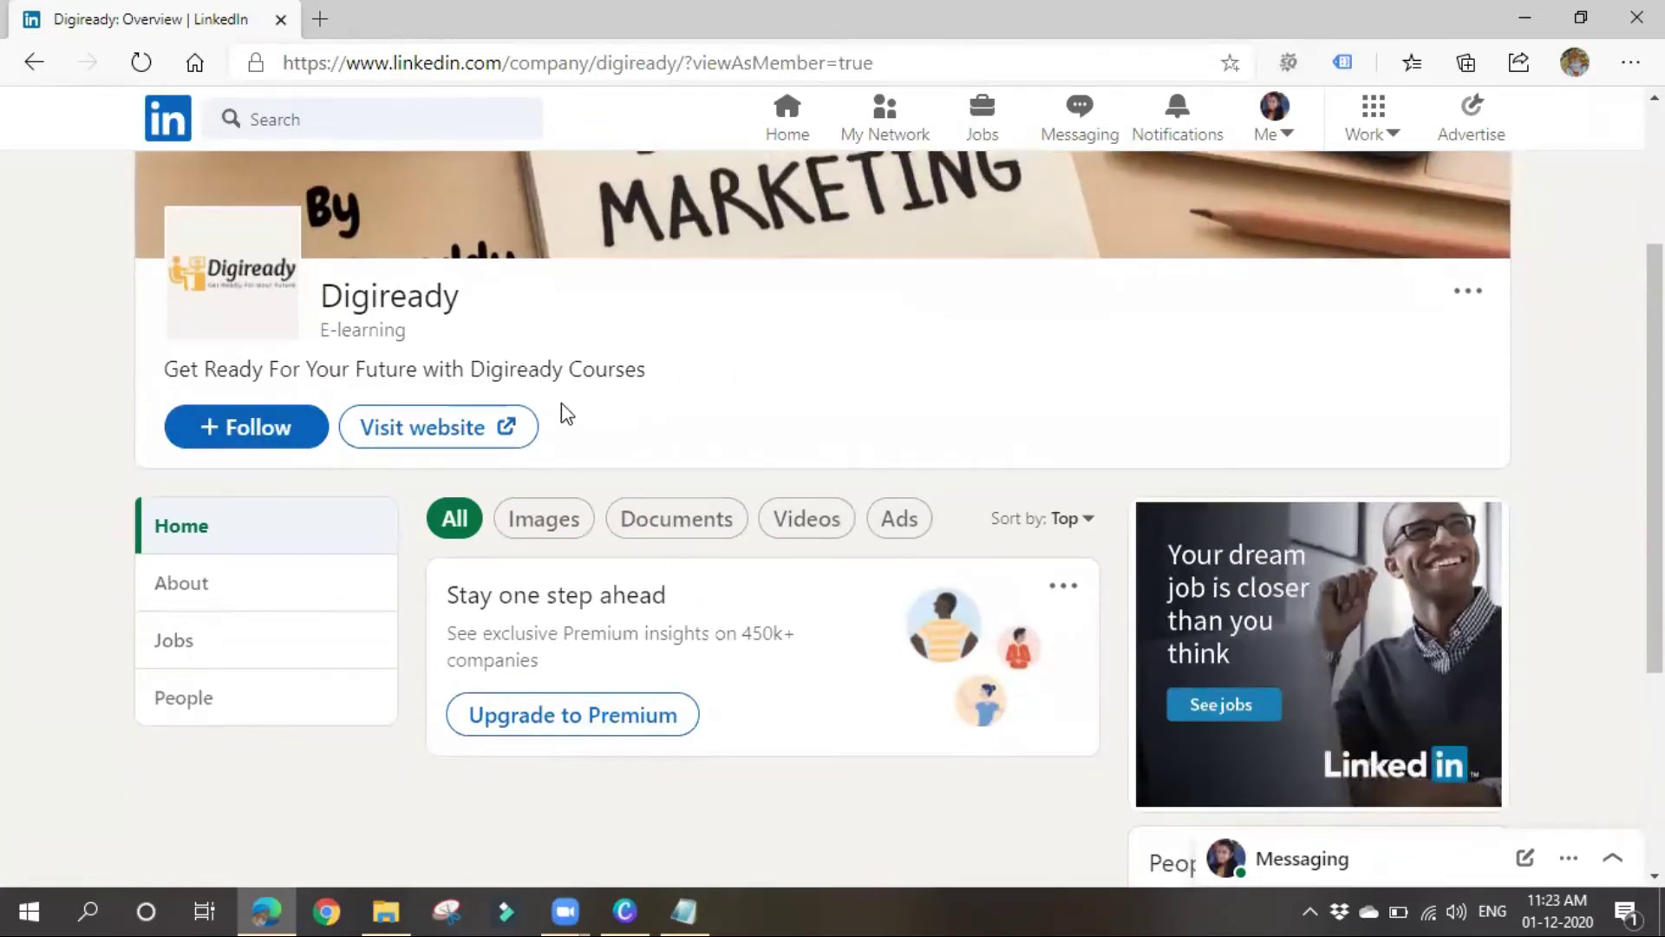
# Visit the Digiready website linked from the company page, then close it and return to the page.
pyautogui.click(432, 425)
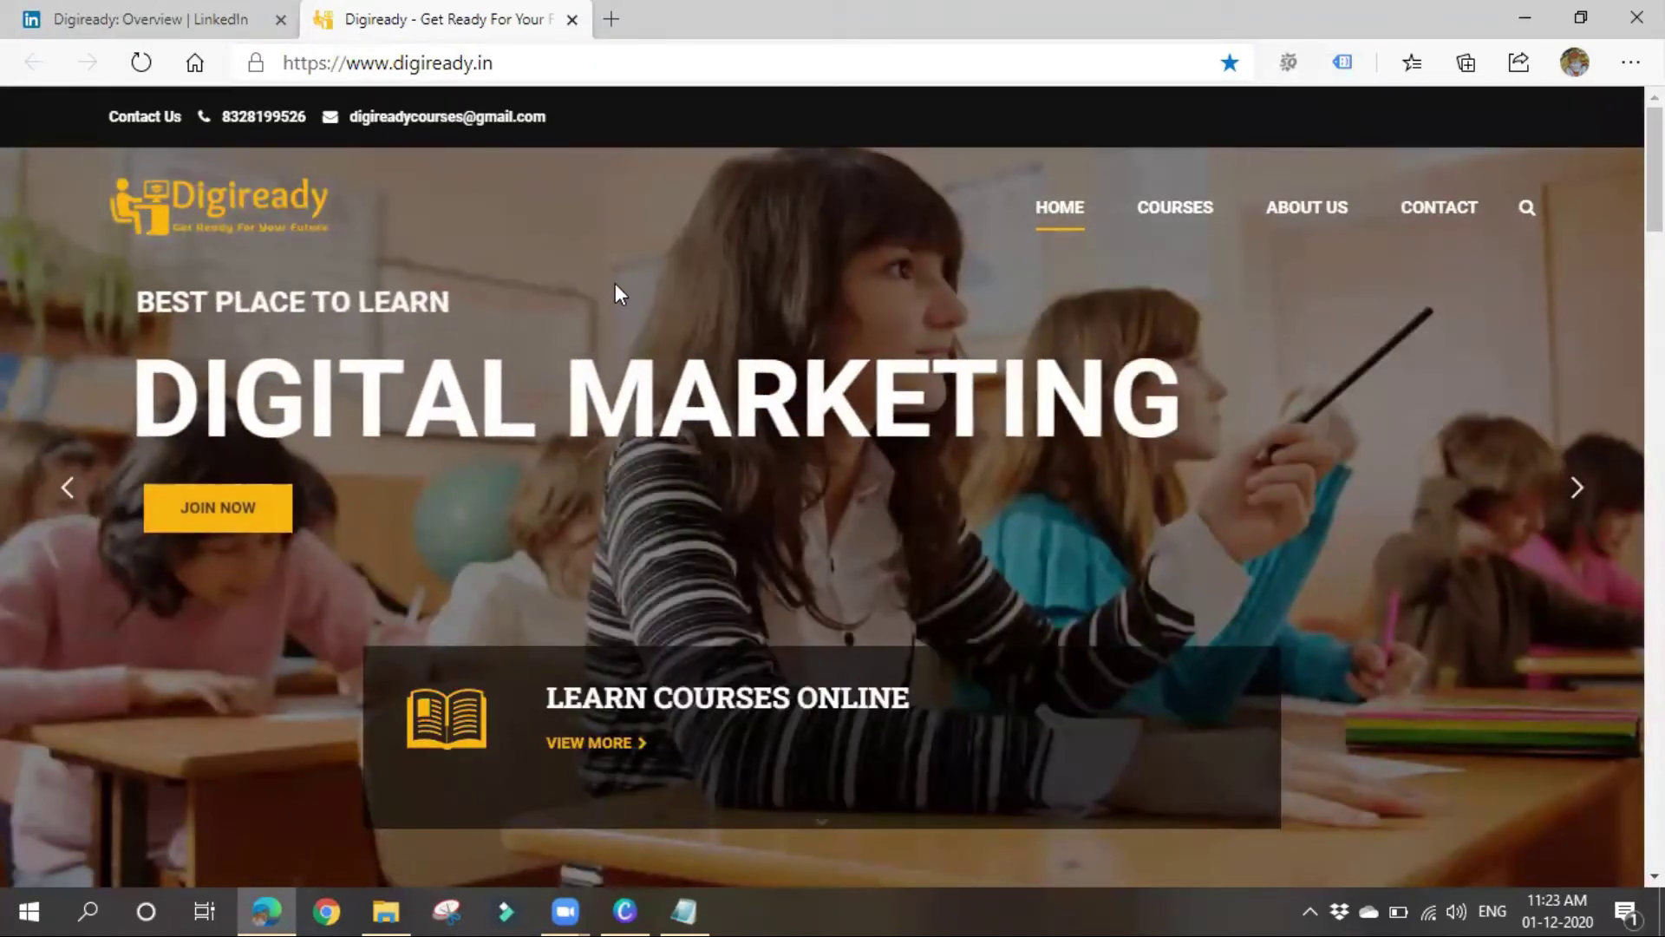
pyautogui.click(574, 19)
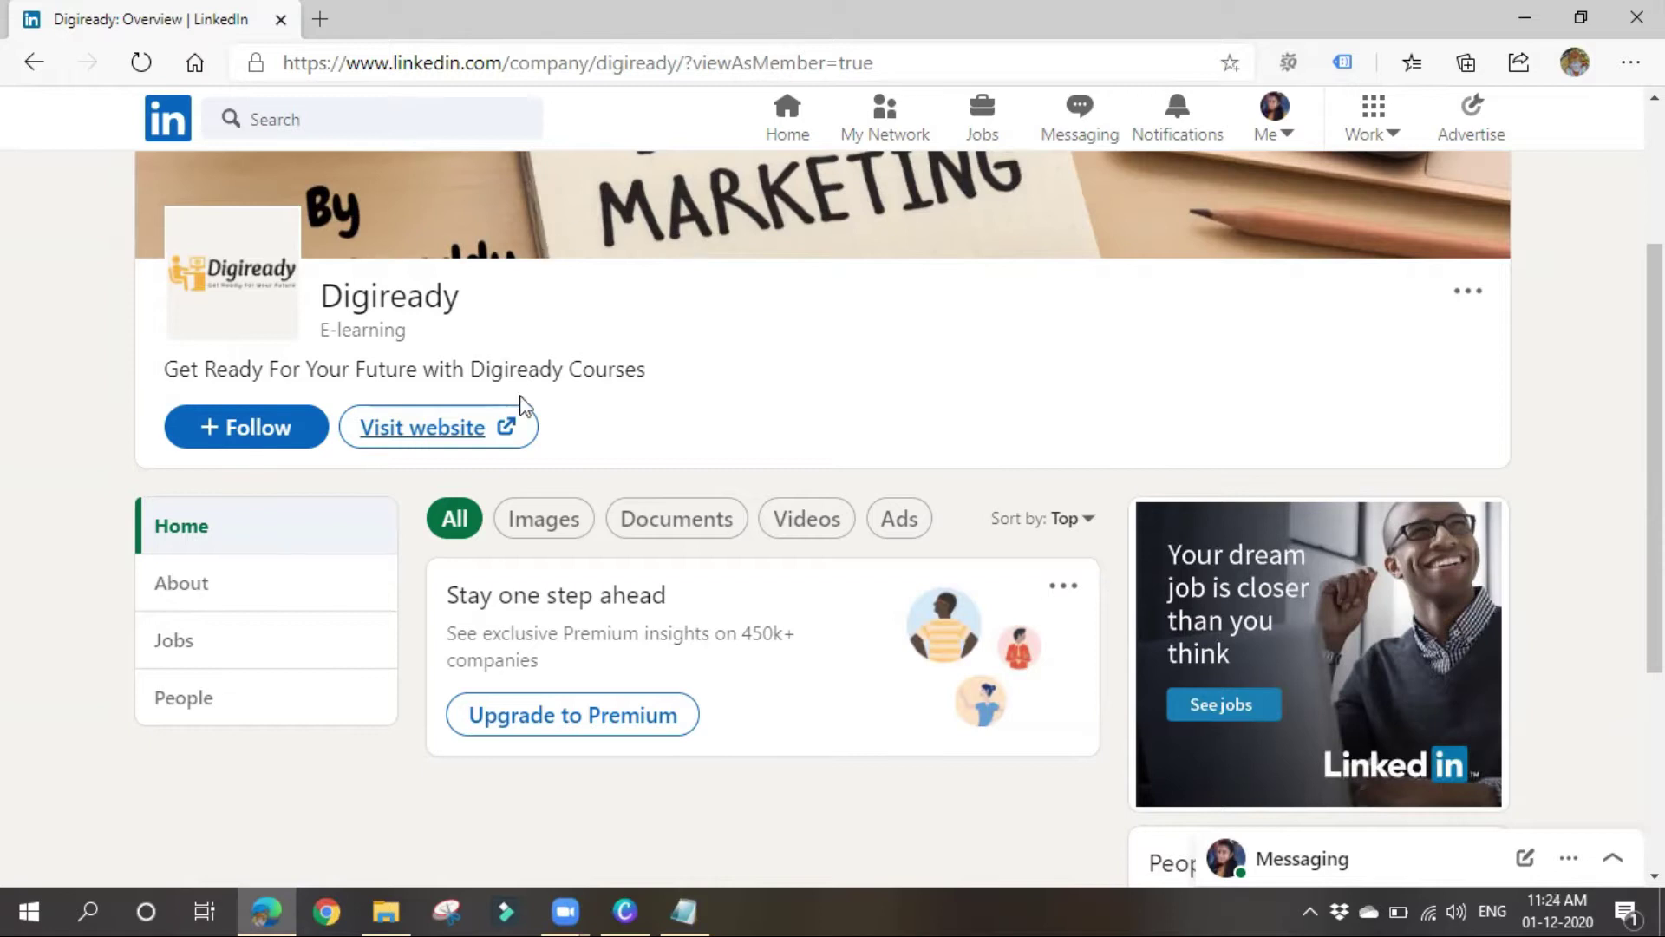
pyautogui.scroll(3, 726, 449)
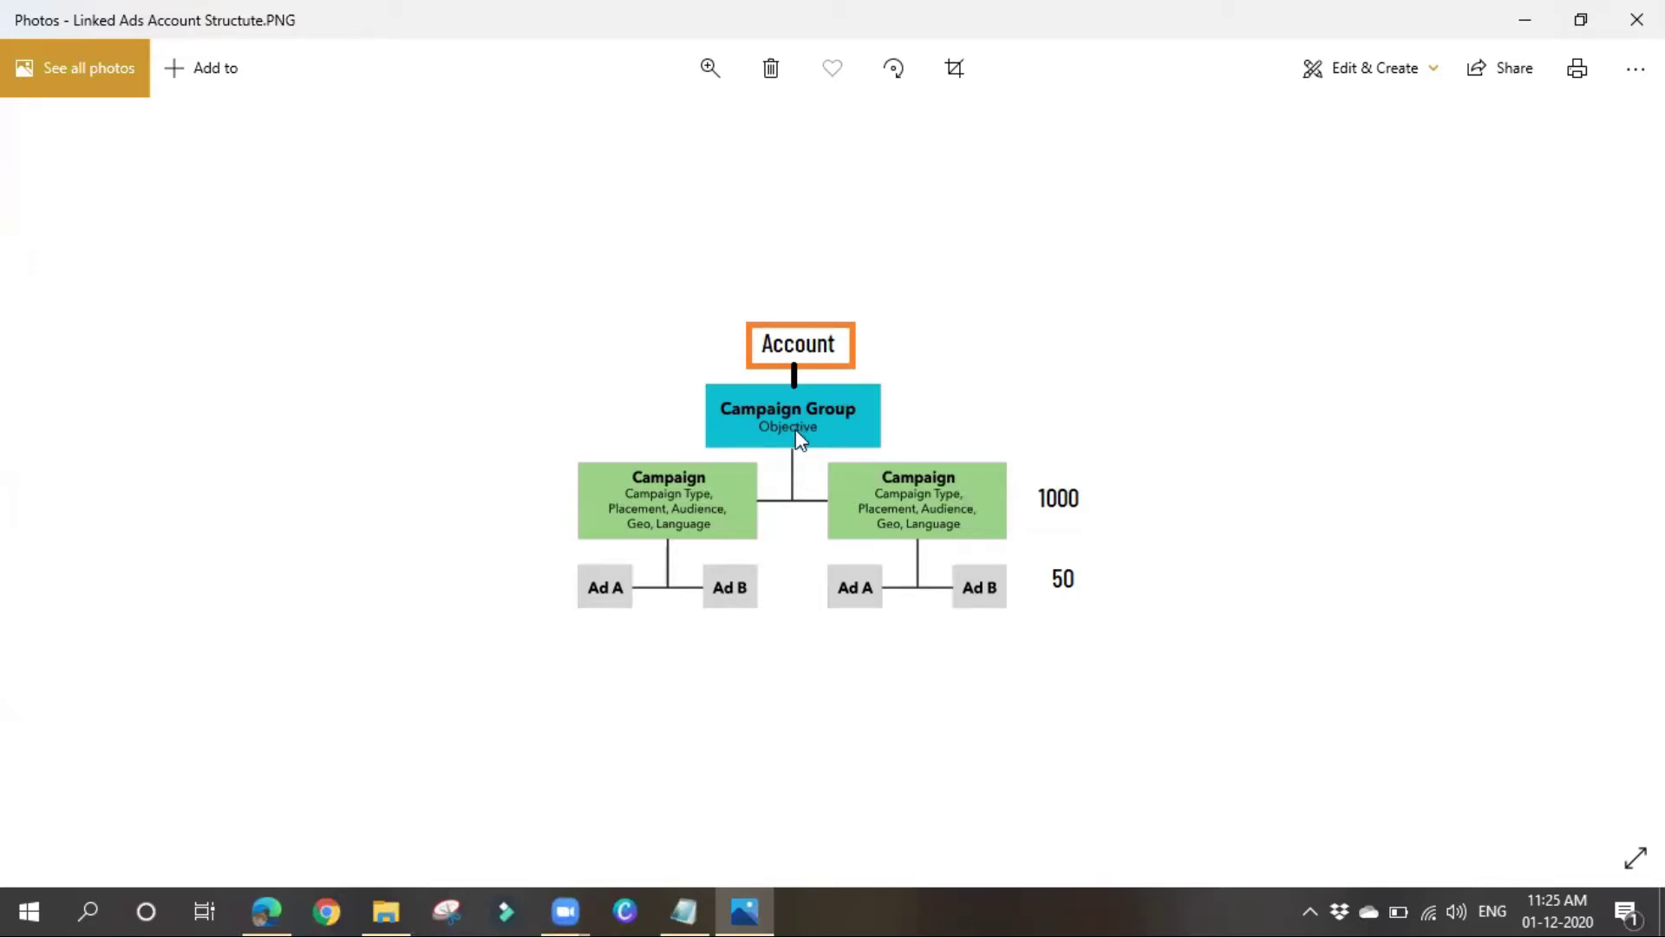
# Examine the LinkedIn ads account structure diagram in Photos and open the accounts list of LinkedIn Campaign Manager in the browser.
pyautogui.press('Right')
pyautogui.press('Left')
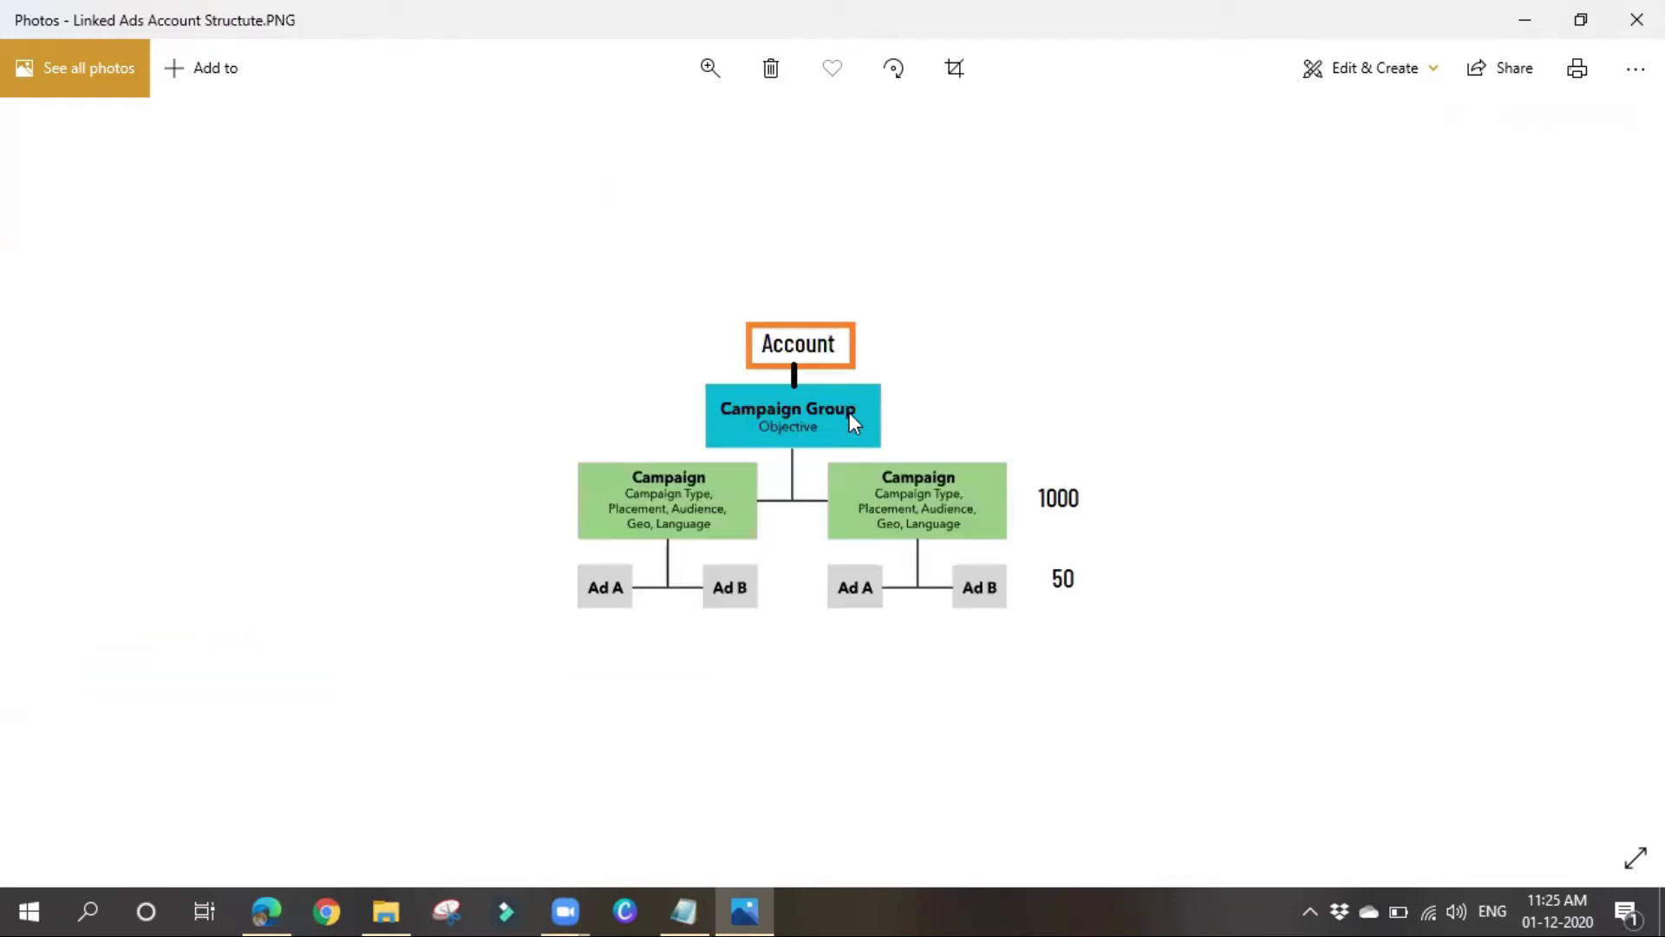
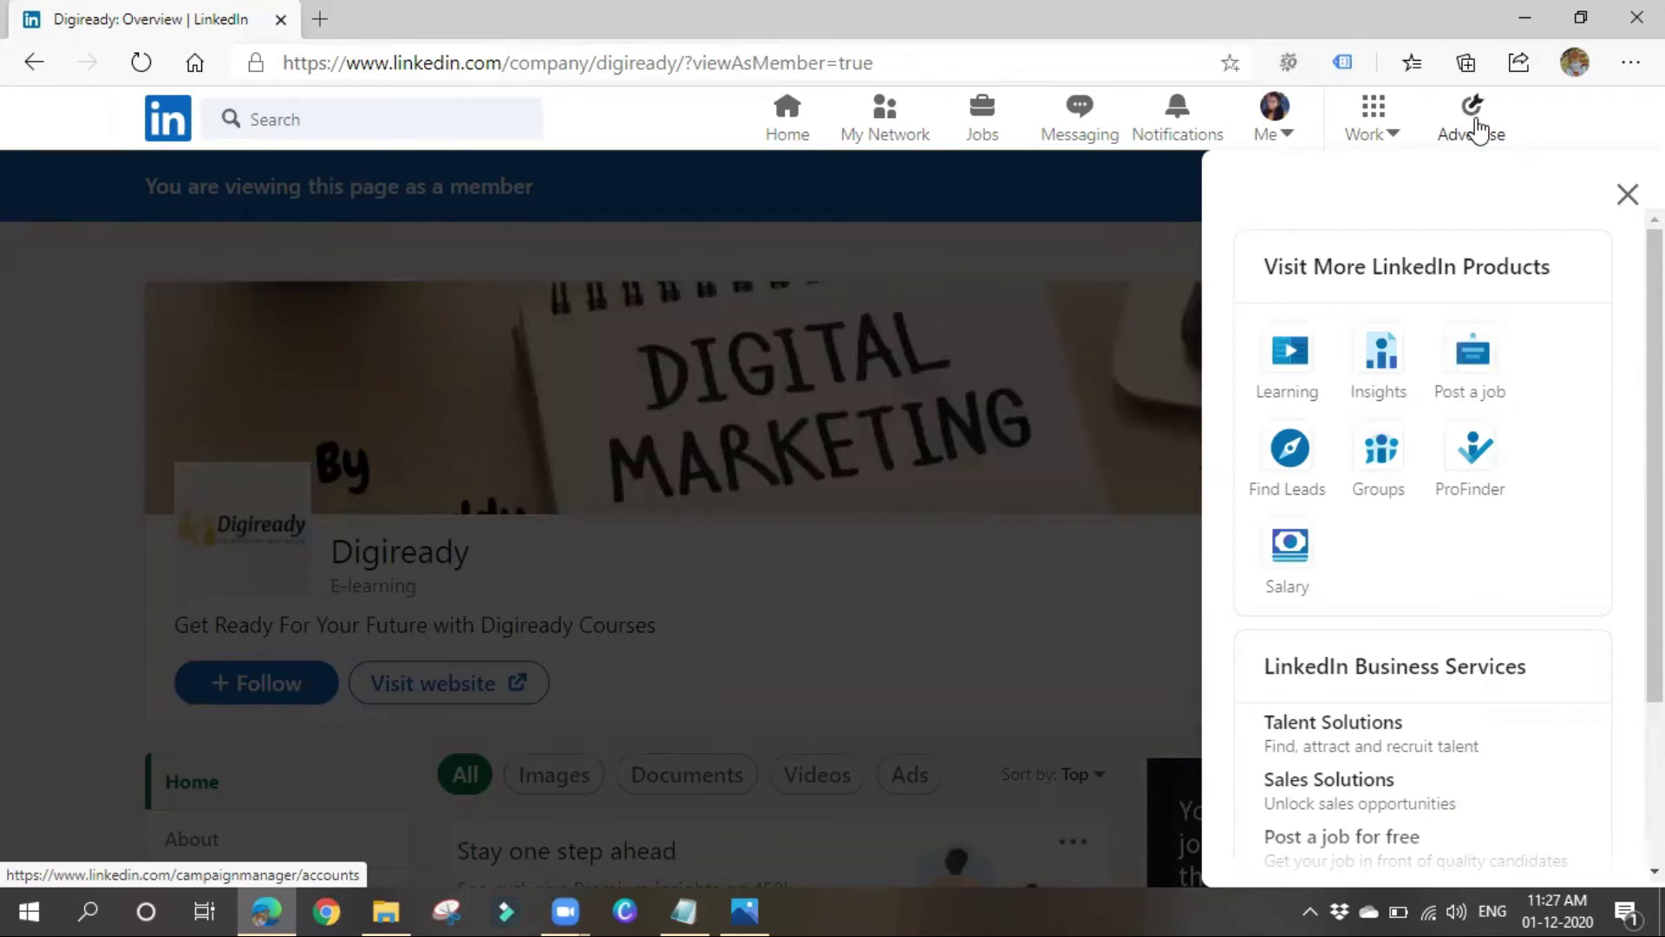
pyautogui.click(1476, 126)
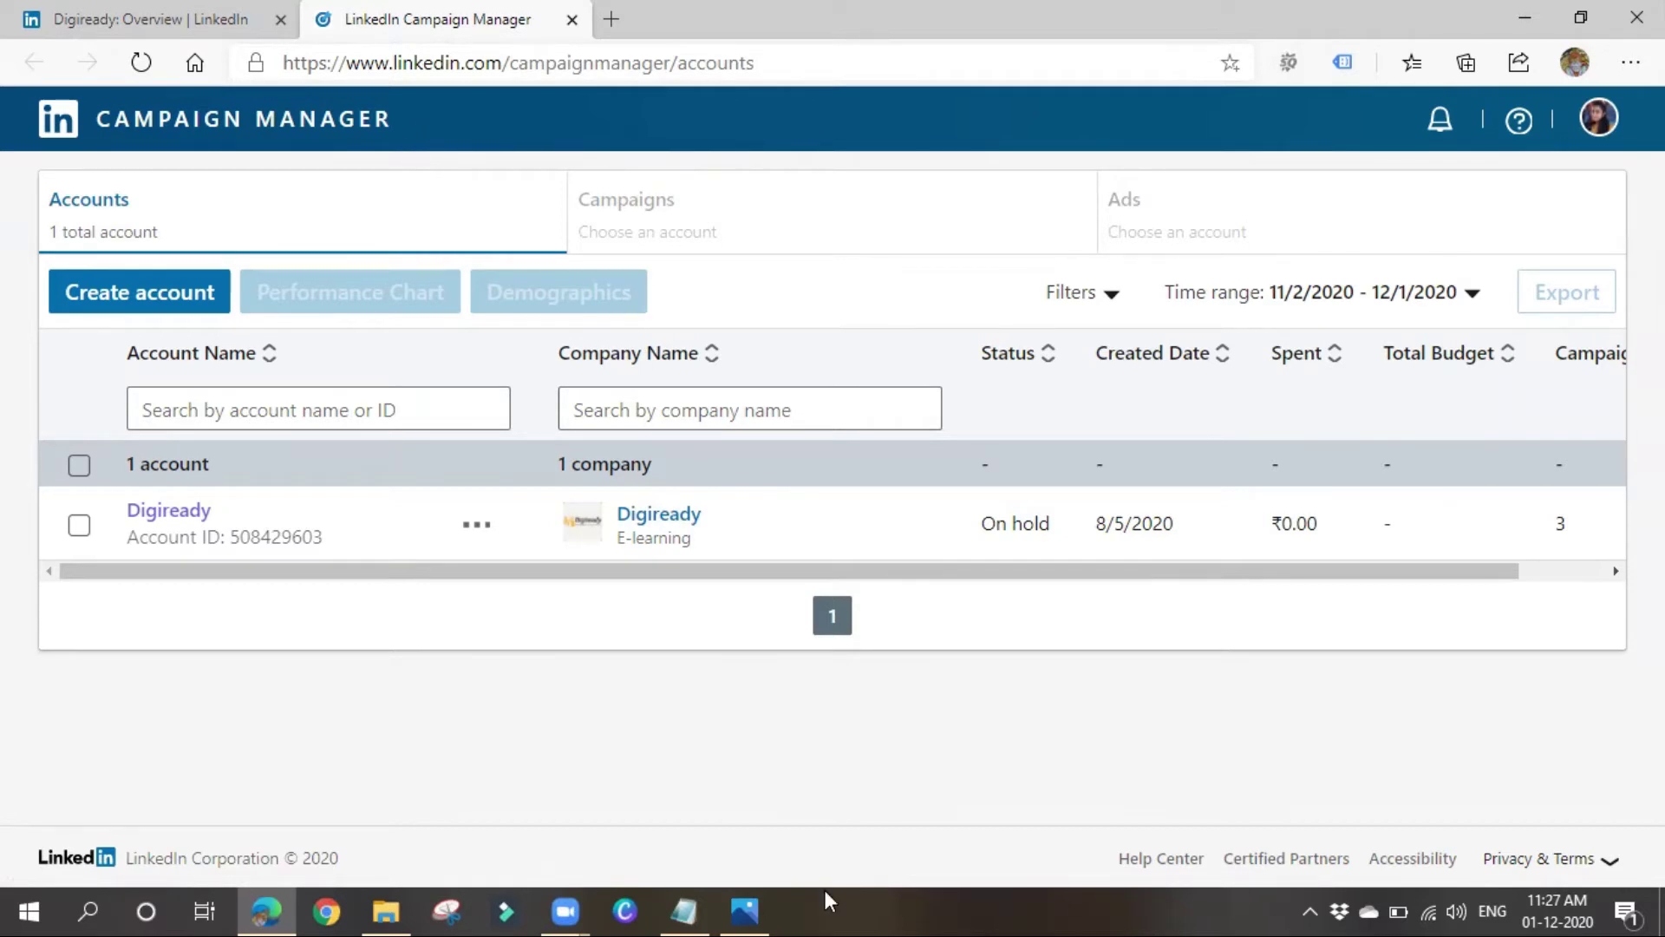
pyautogui.click(745, 910)
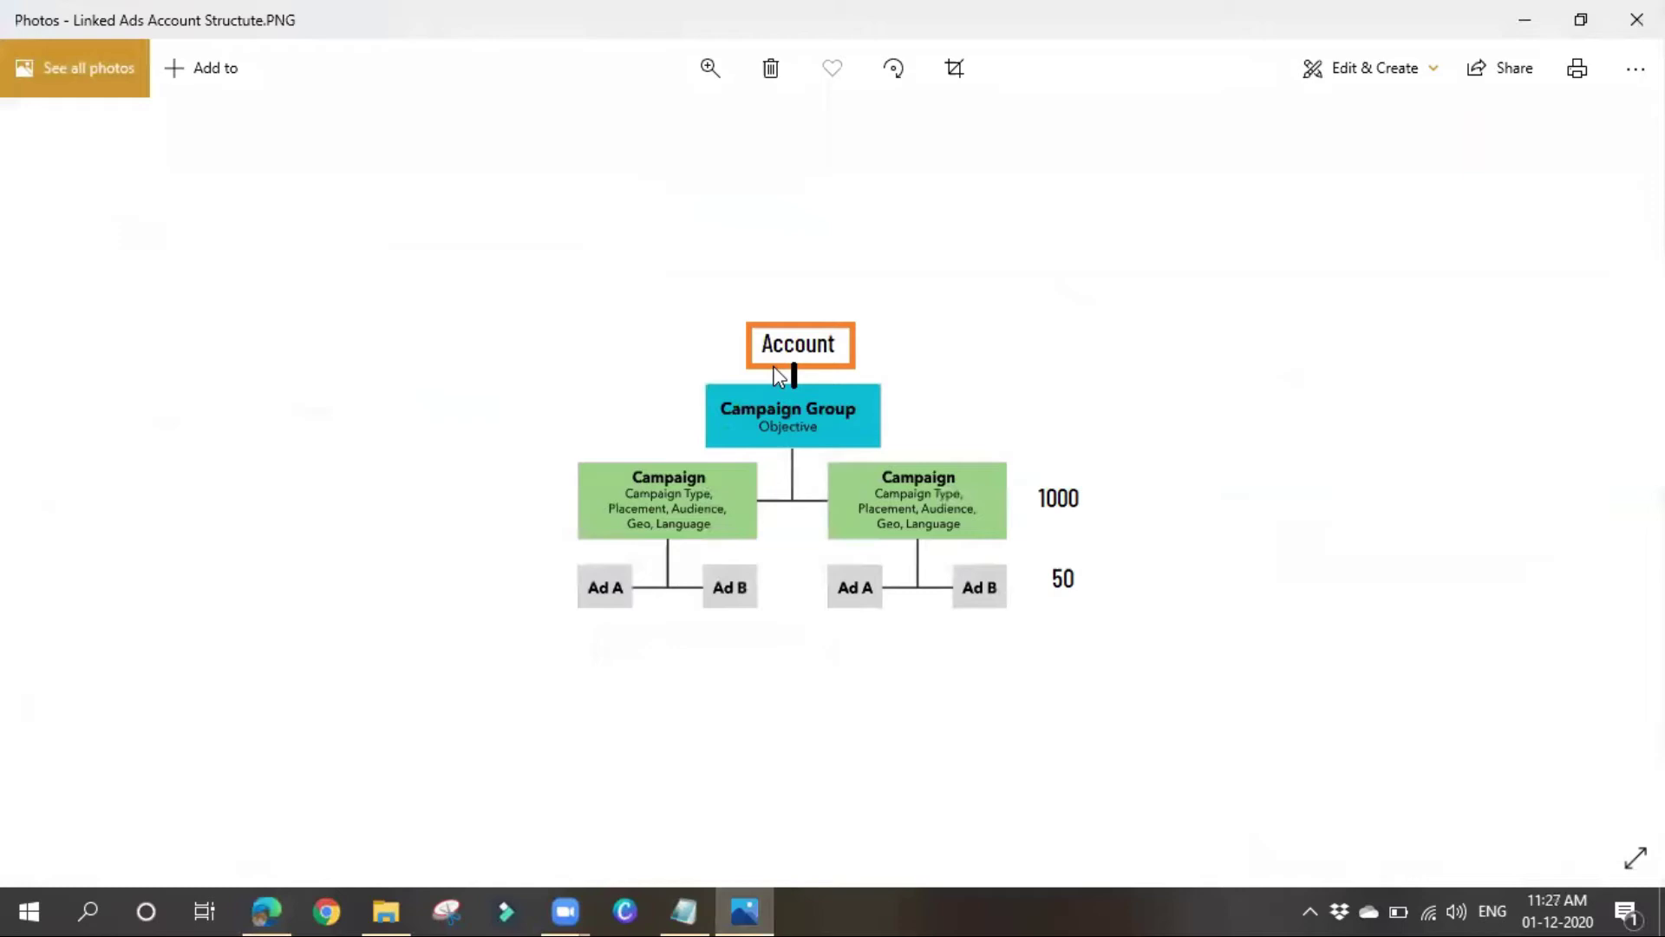
pyautogui.hotkey('alt', 'Tab')
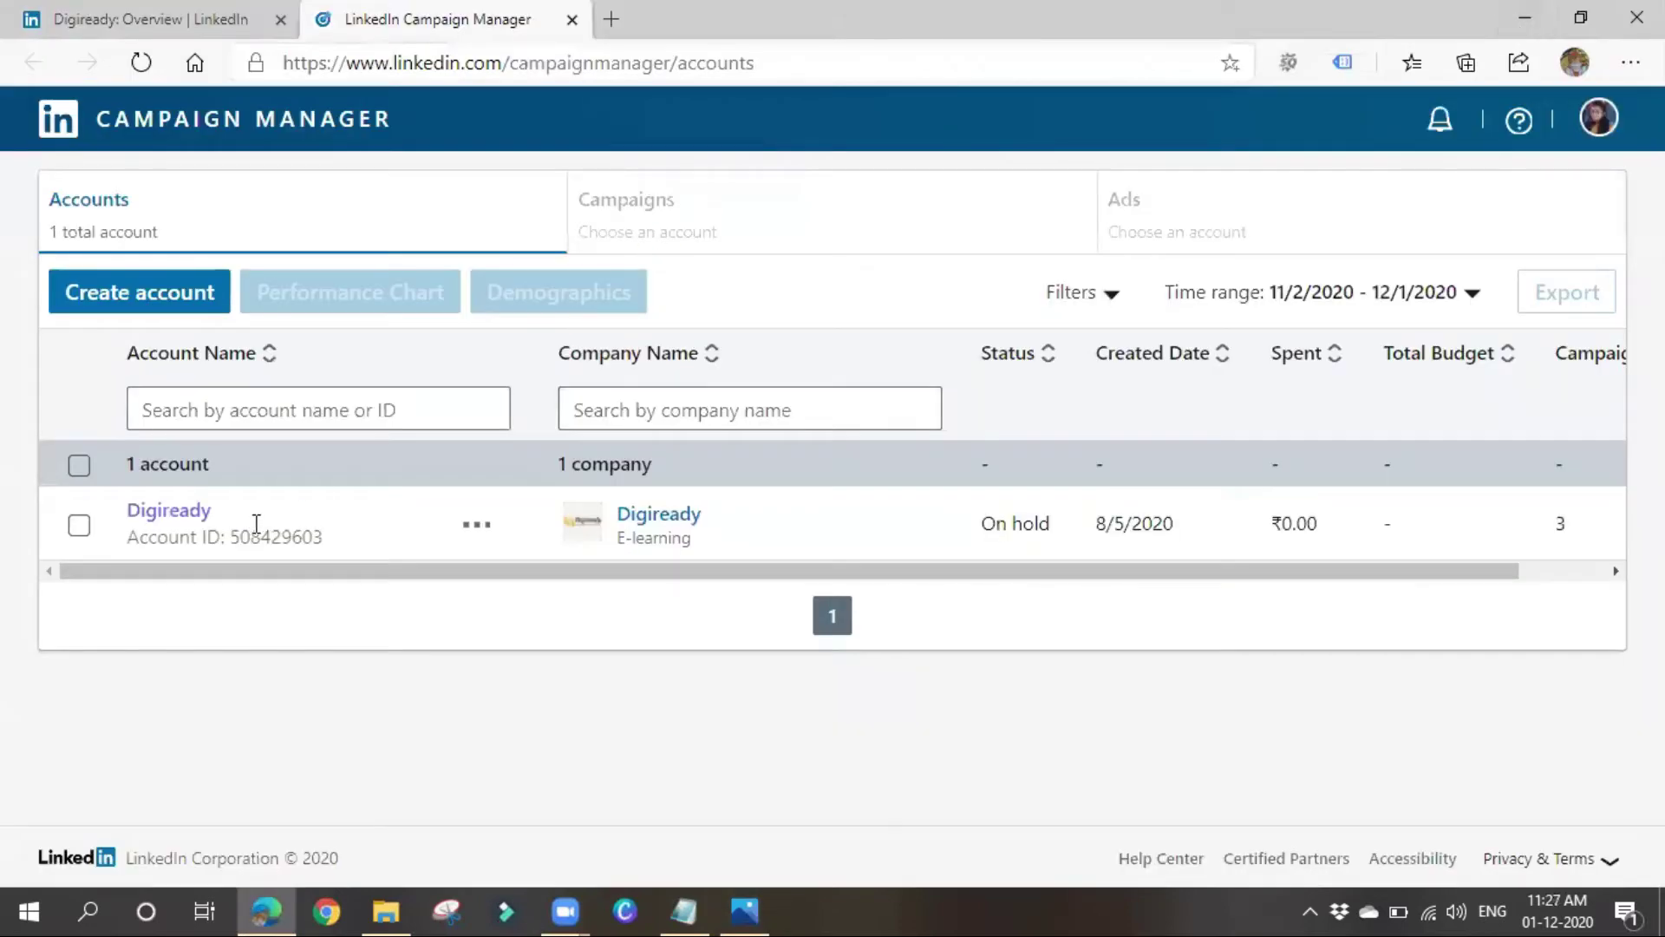
# Start creating a new ad account and set its currency to India, Rupee (INR).
pyautogui.click(144, 299)
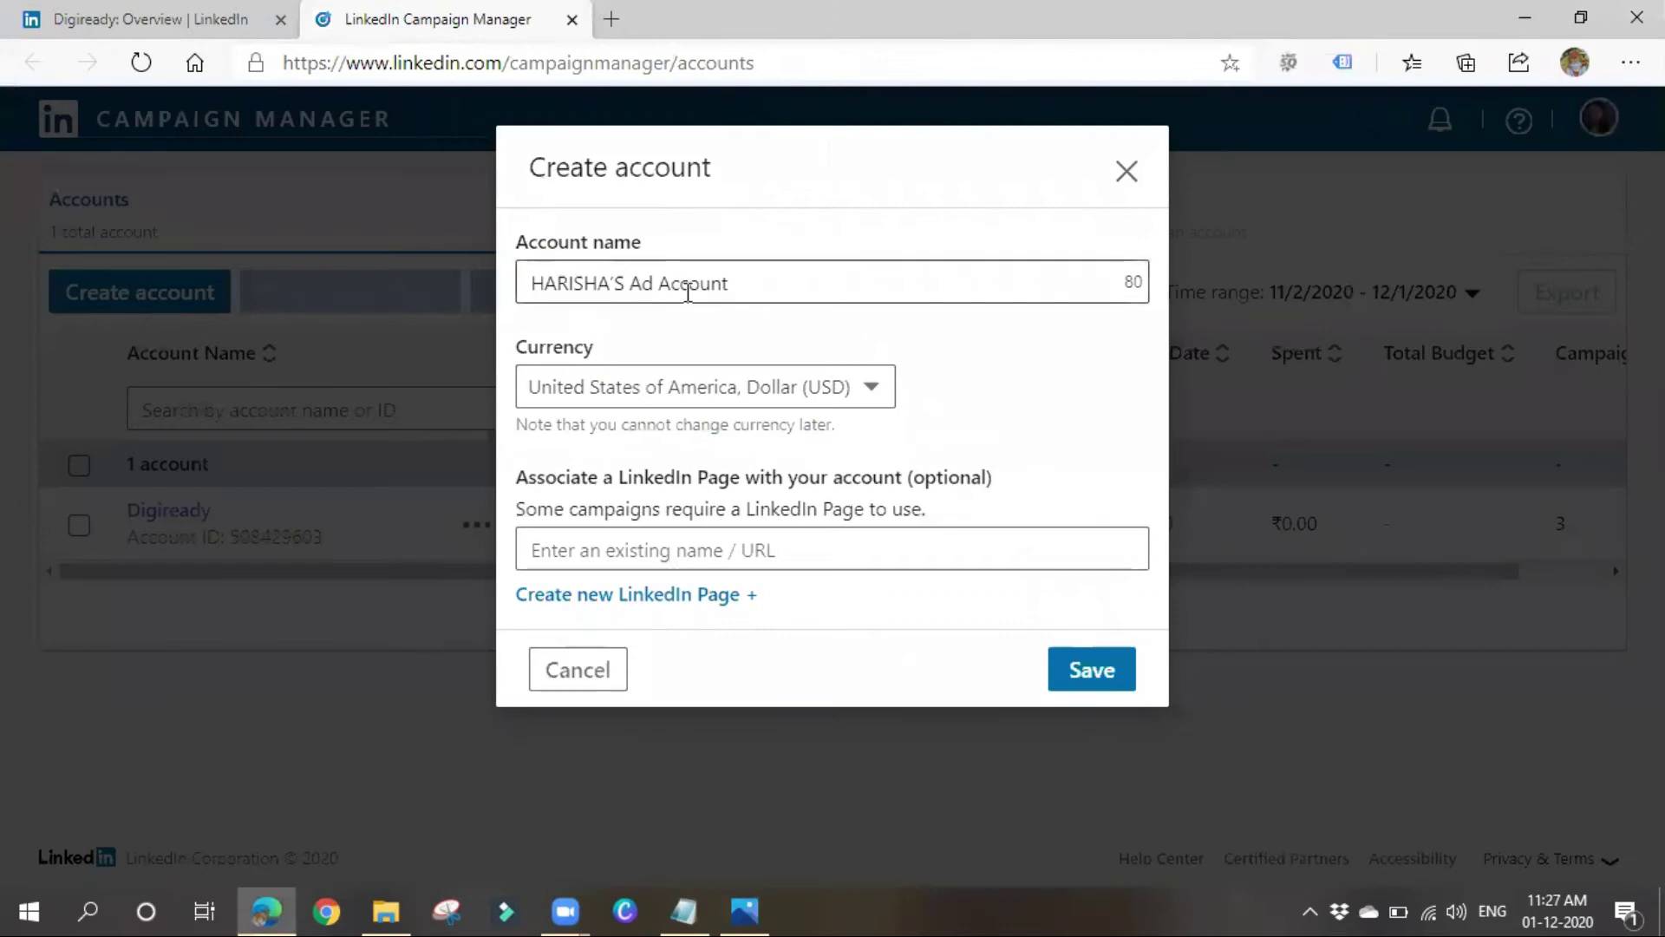
pyautogui.moveTo(615, 283); pyautogui.dragTo(749, 287)
pyautogui.click(850, 321)
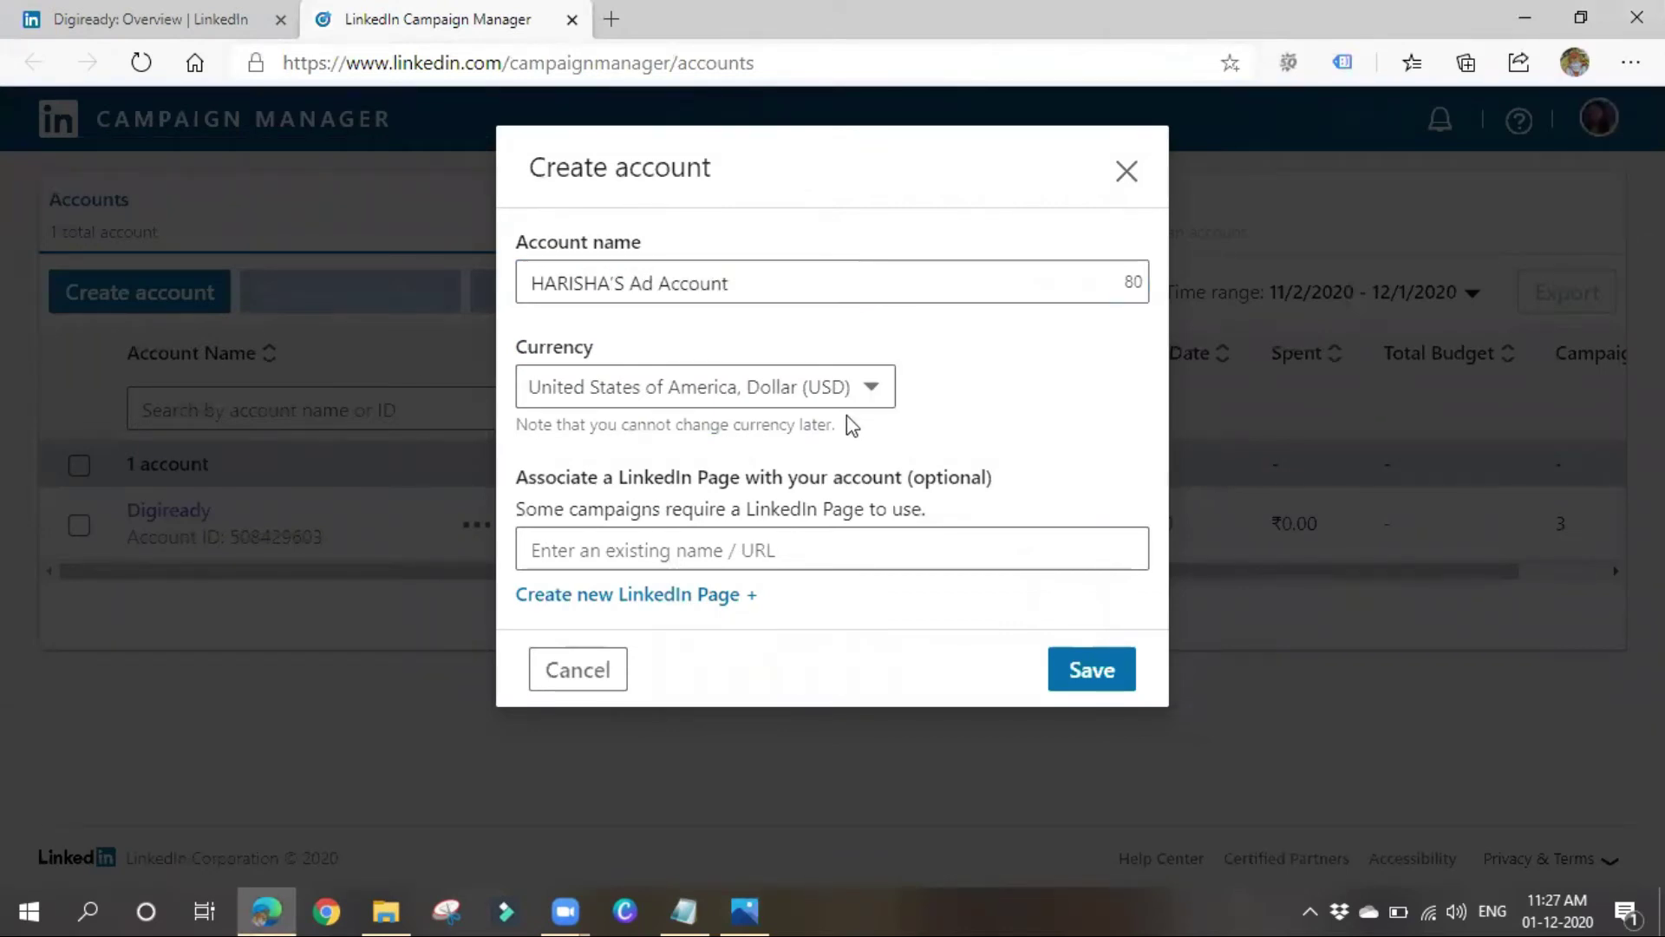
pyautogui.click(862, 392)
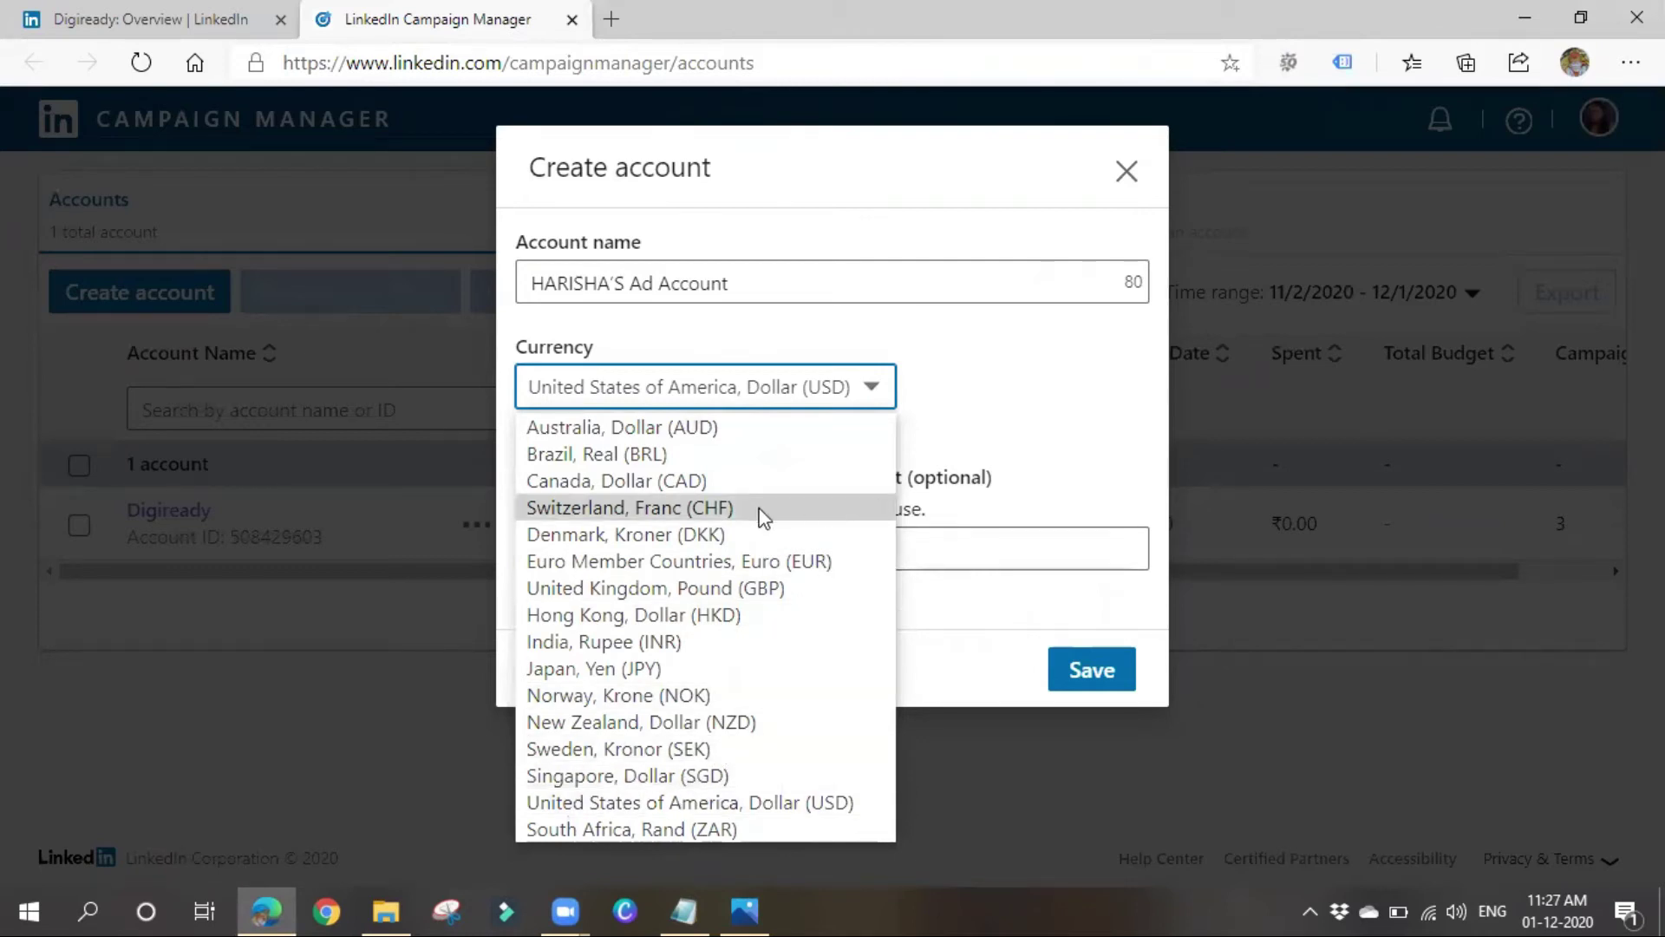
pyautogui.press('i')
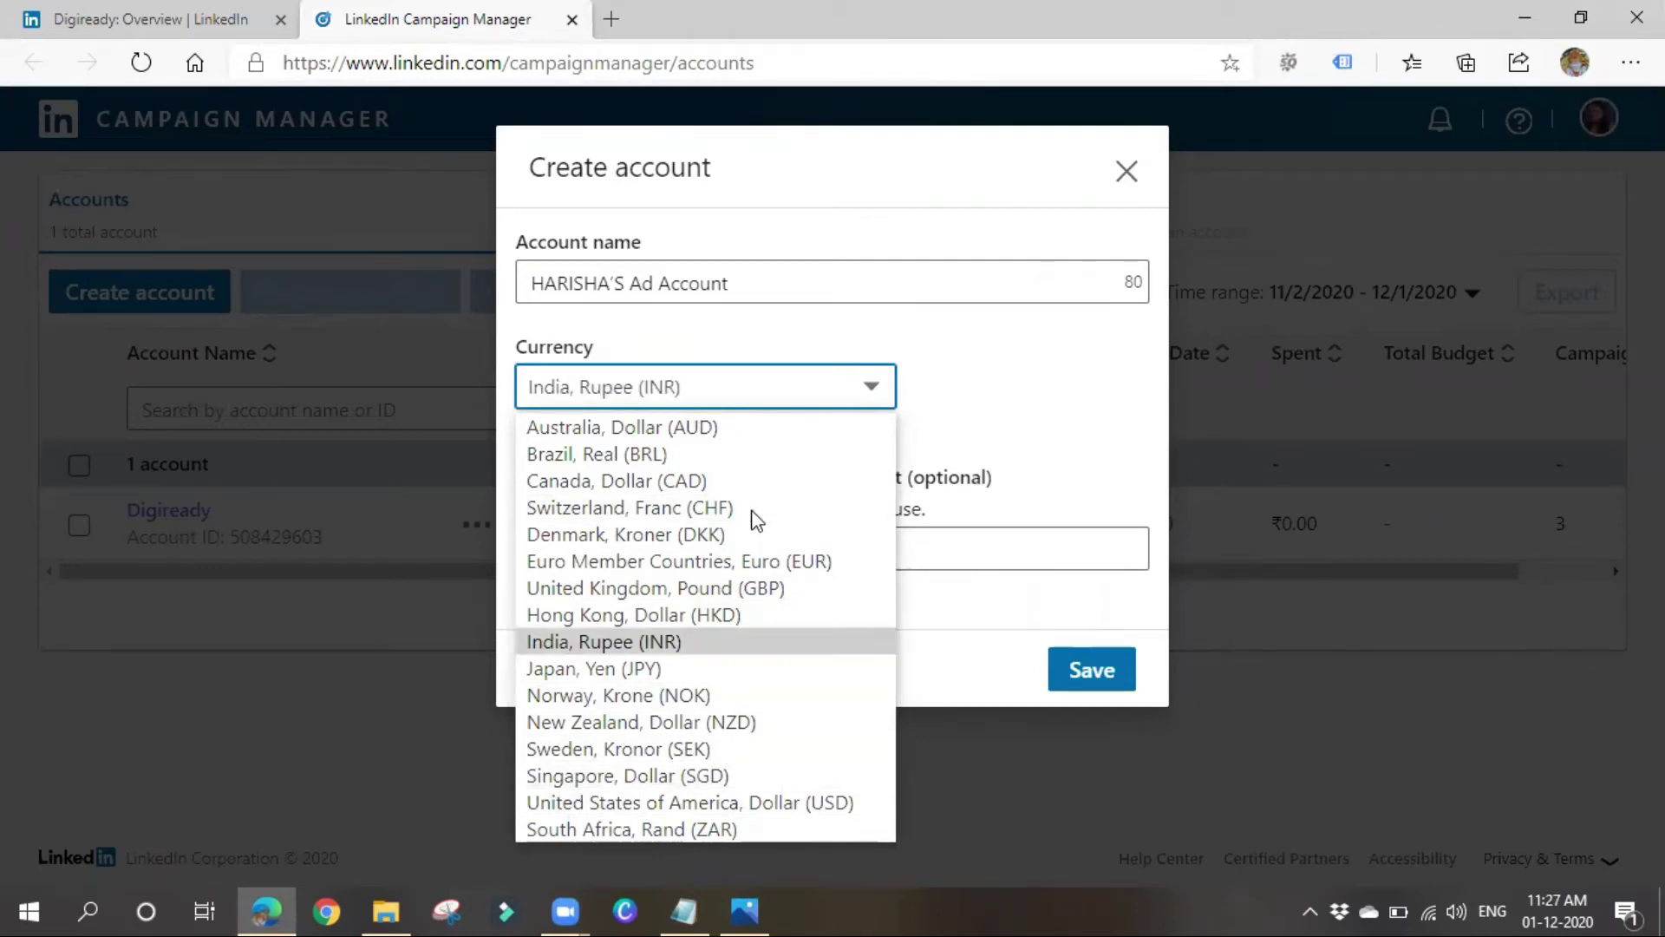
pyautogui.click(705, 644)
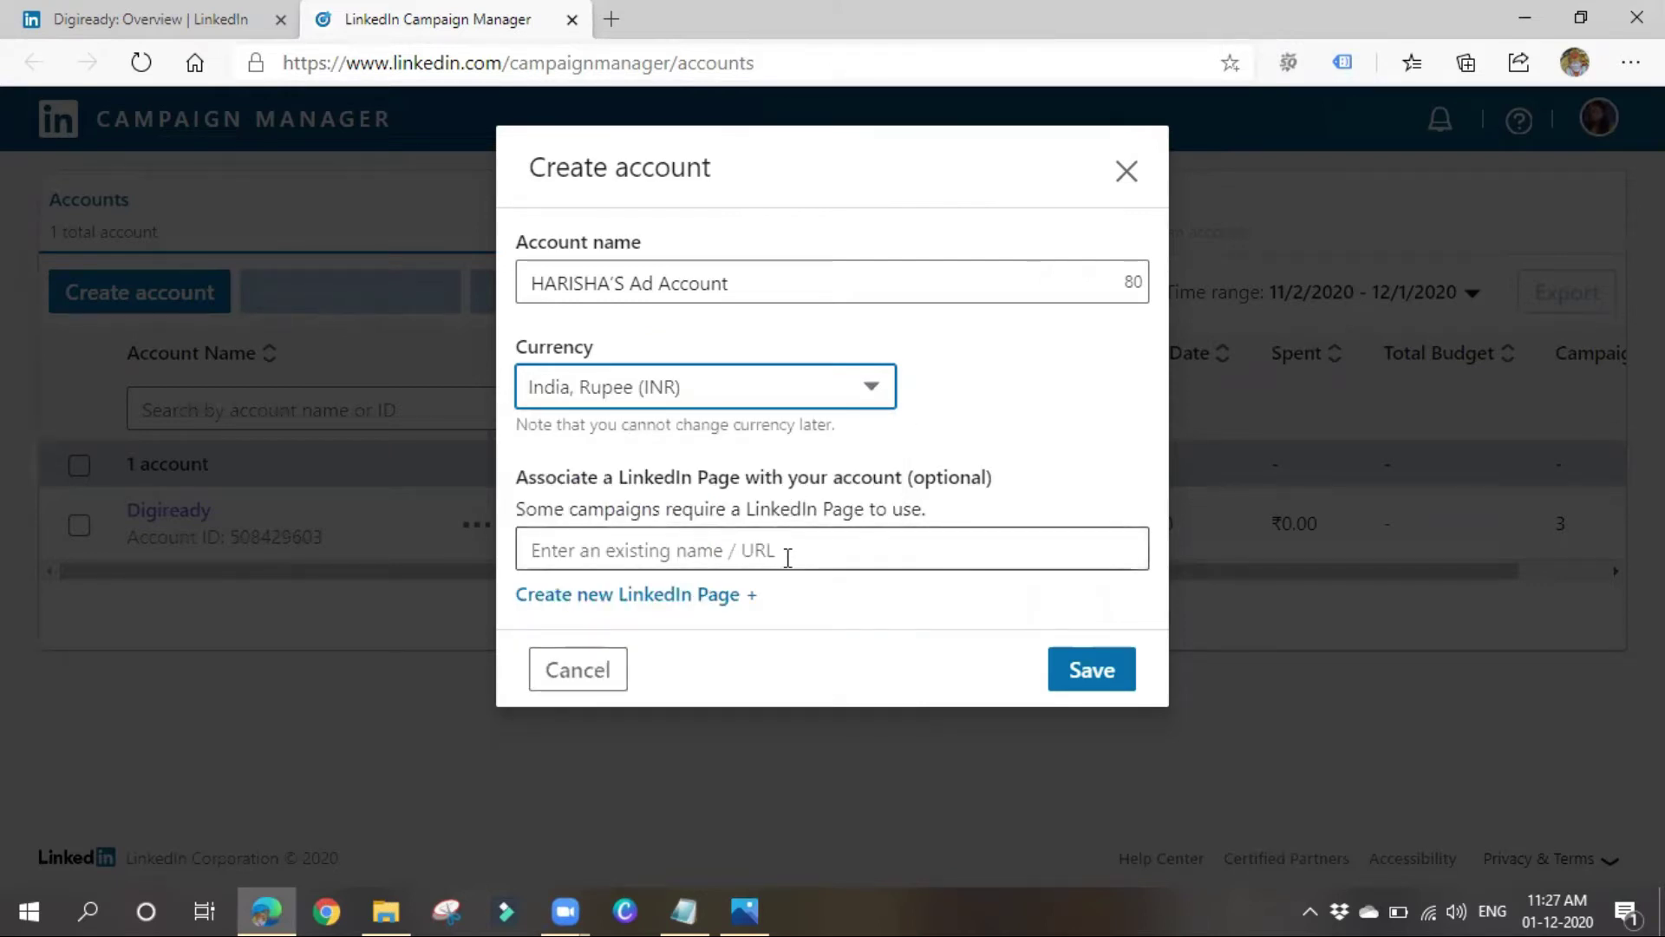
# Search for "digiready" as the LinkedIn Page to associate with the new account, and close the form without saving.
pyautogui.click(787, 557)
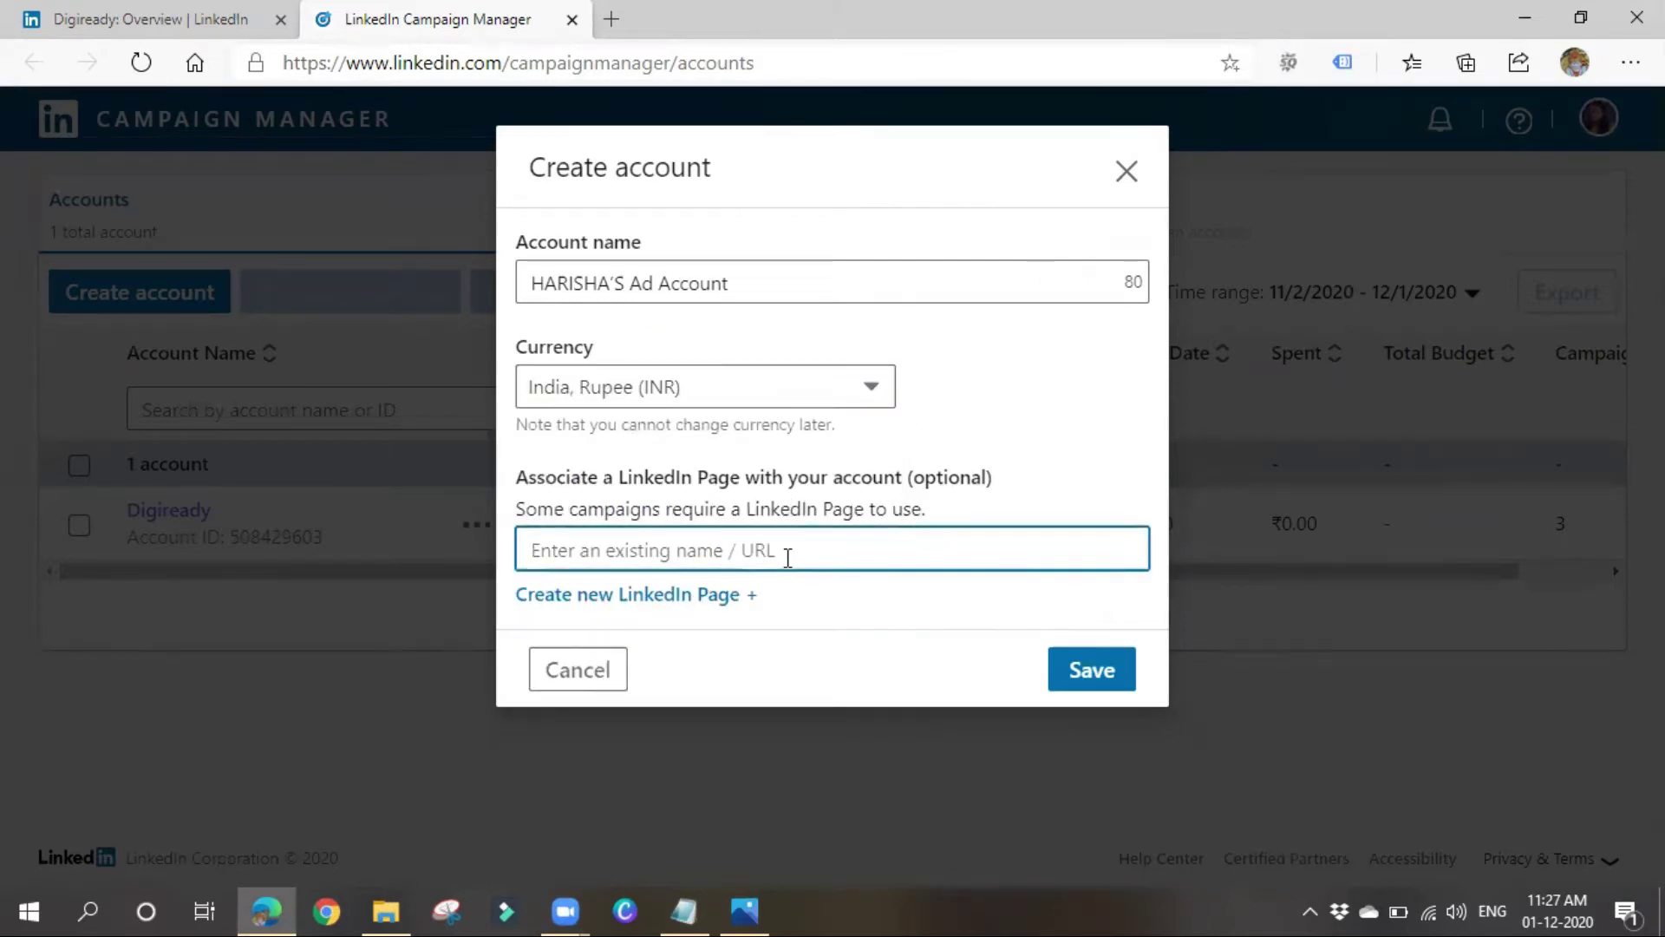
pyautogui.write('digi')
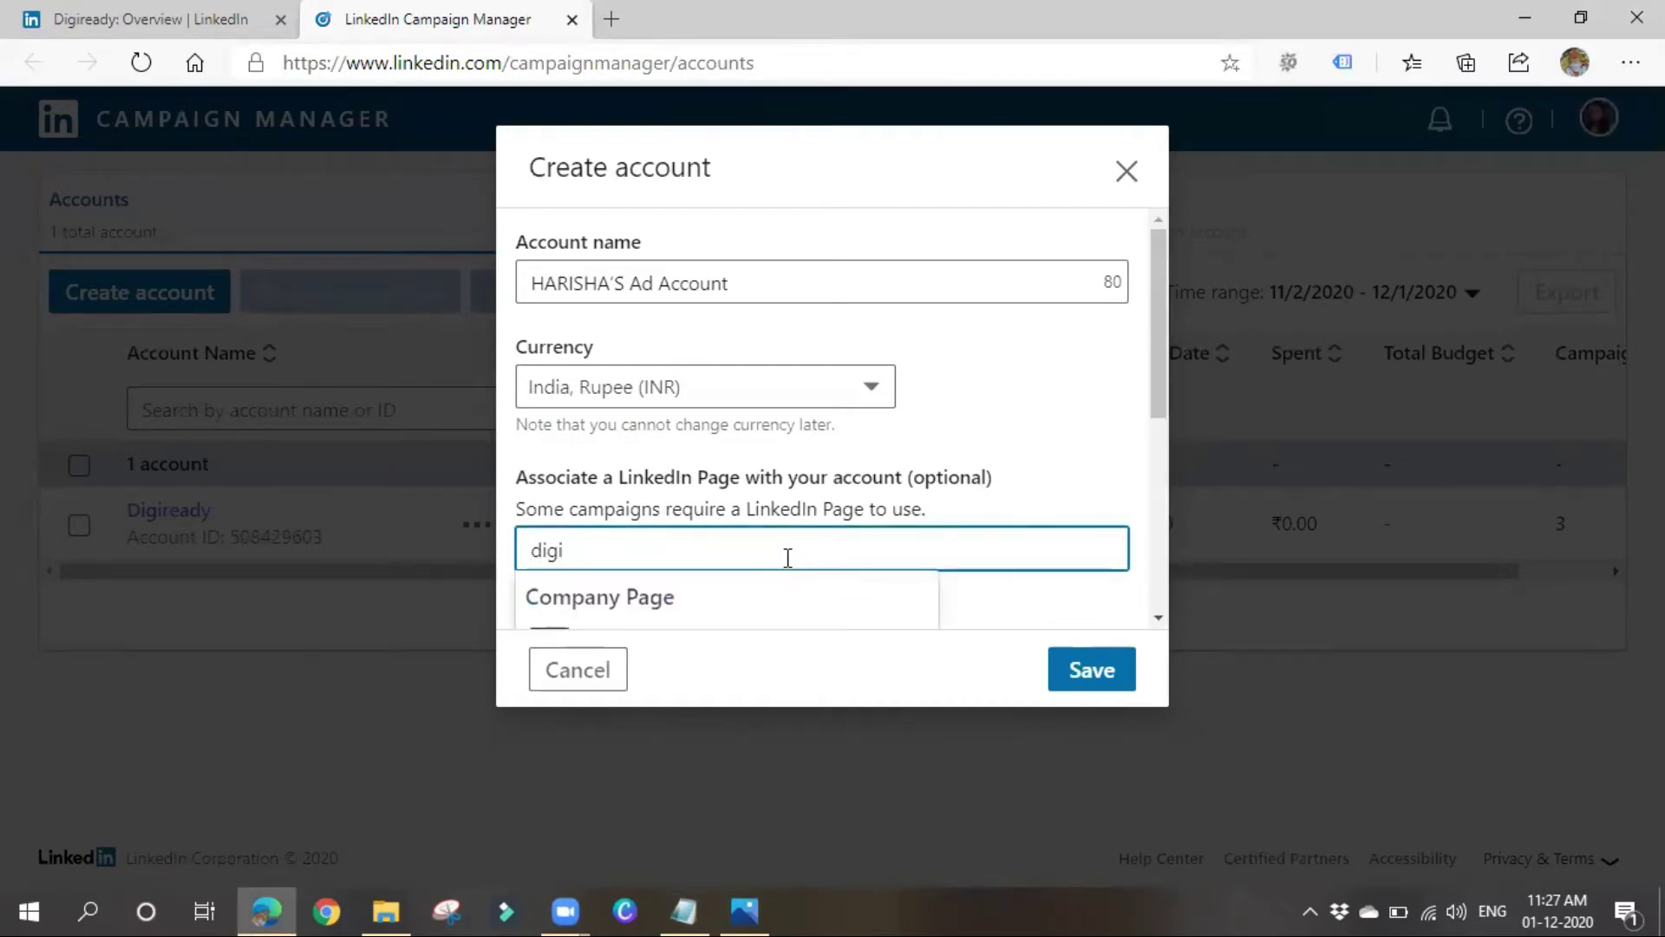
pyautogui.scroll(-3, 787, 557)
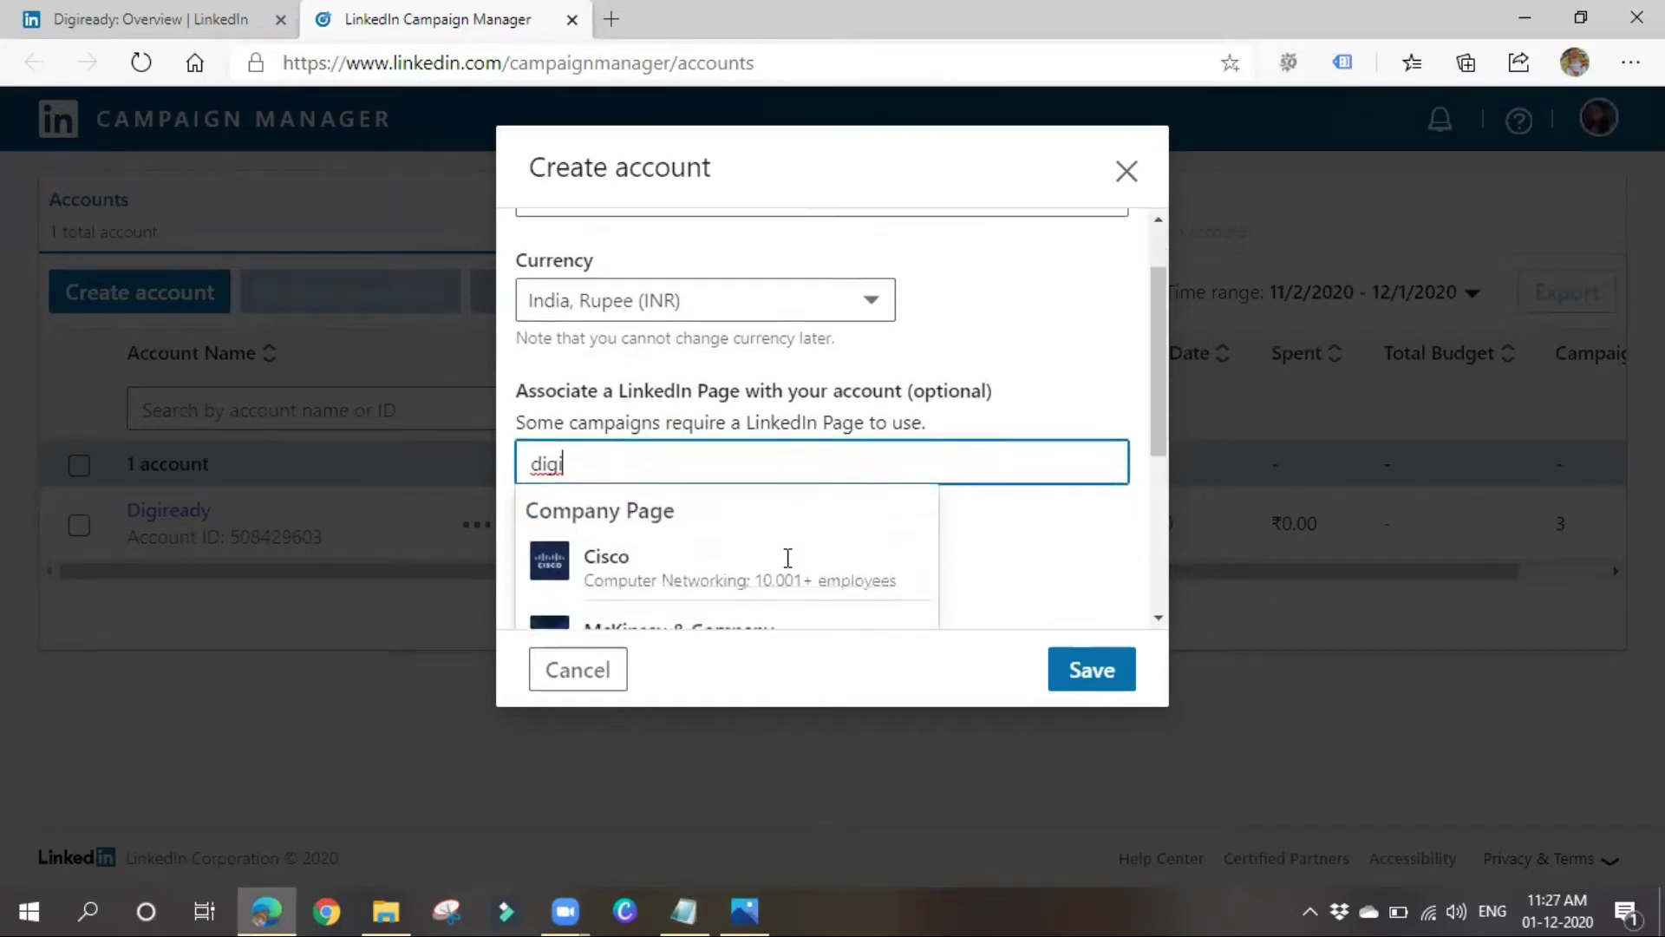
pyautogui.write('i')
pyautogui.scroll(3, 787, 557)
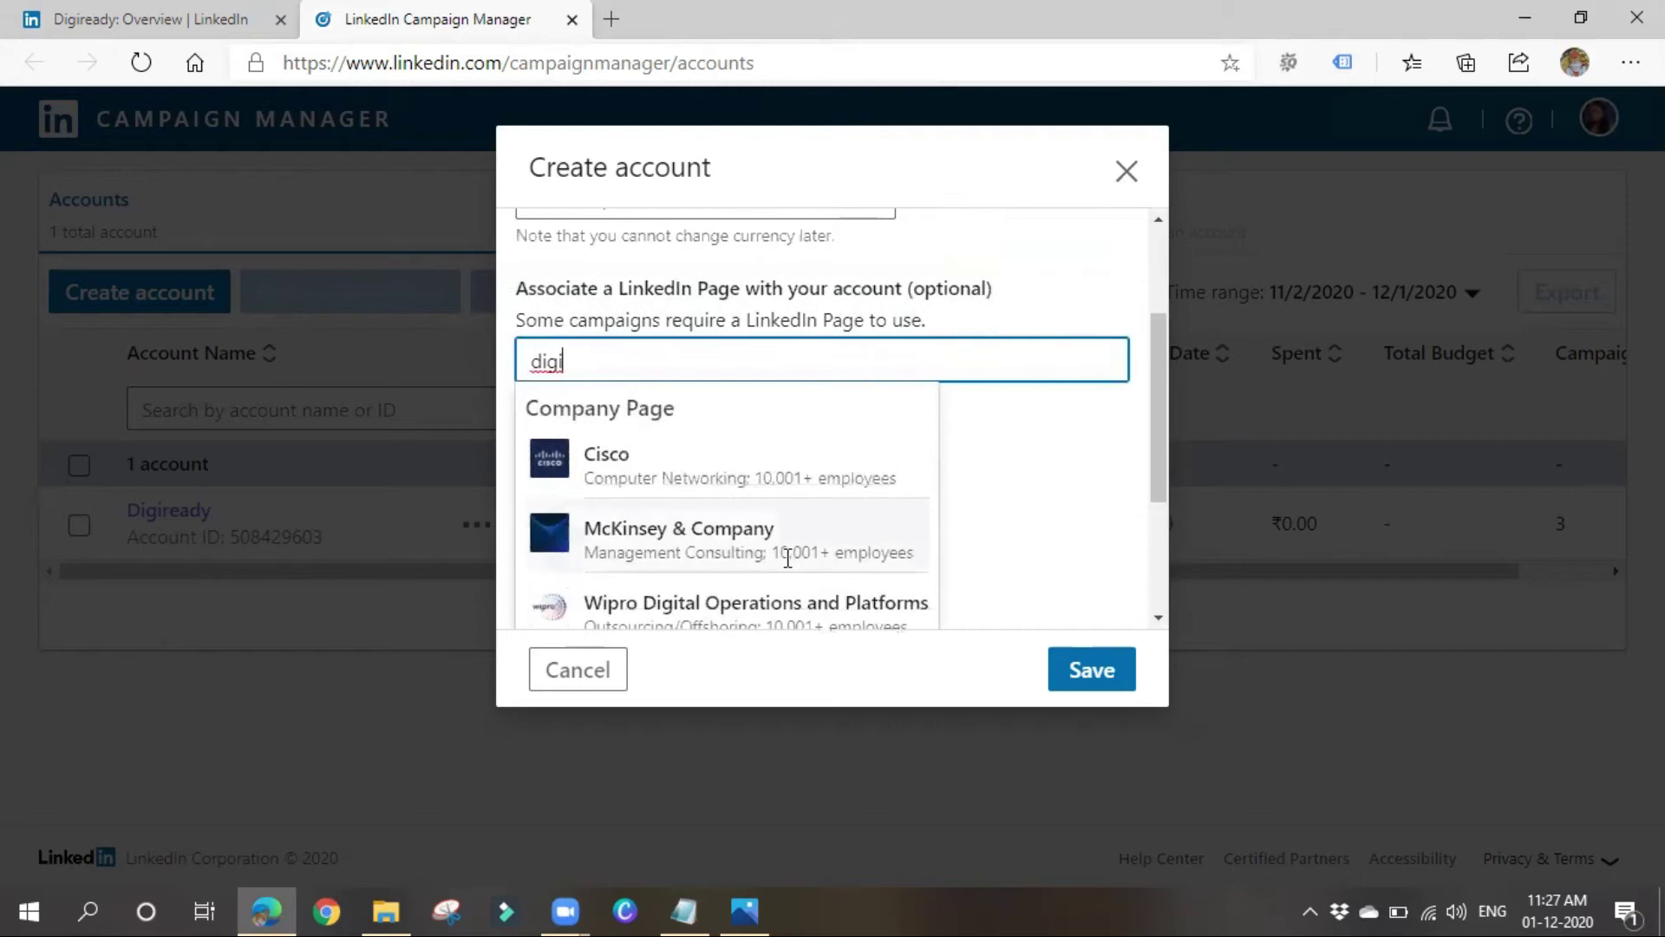
pyautogui.write('ready')
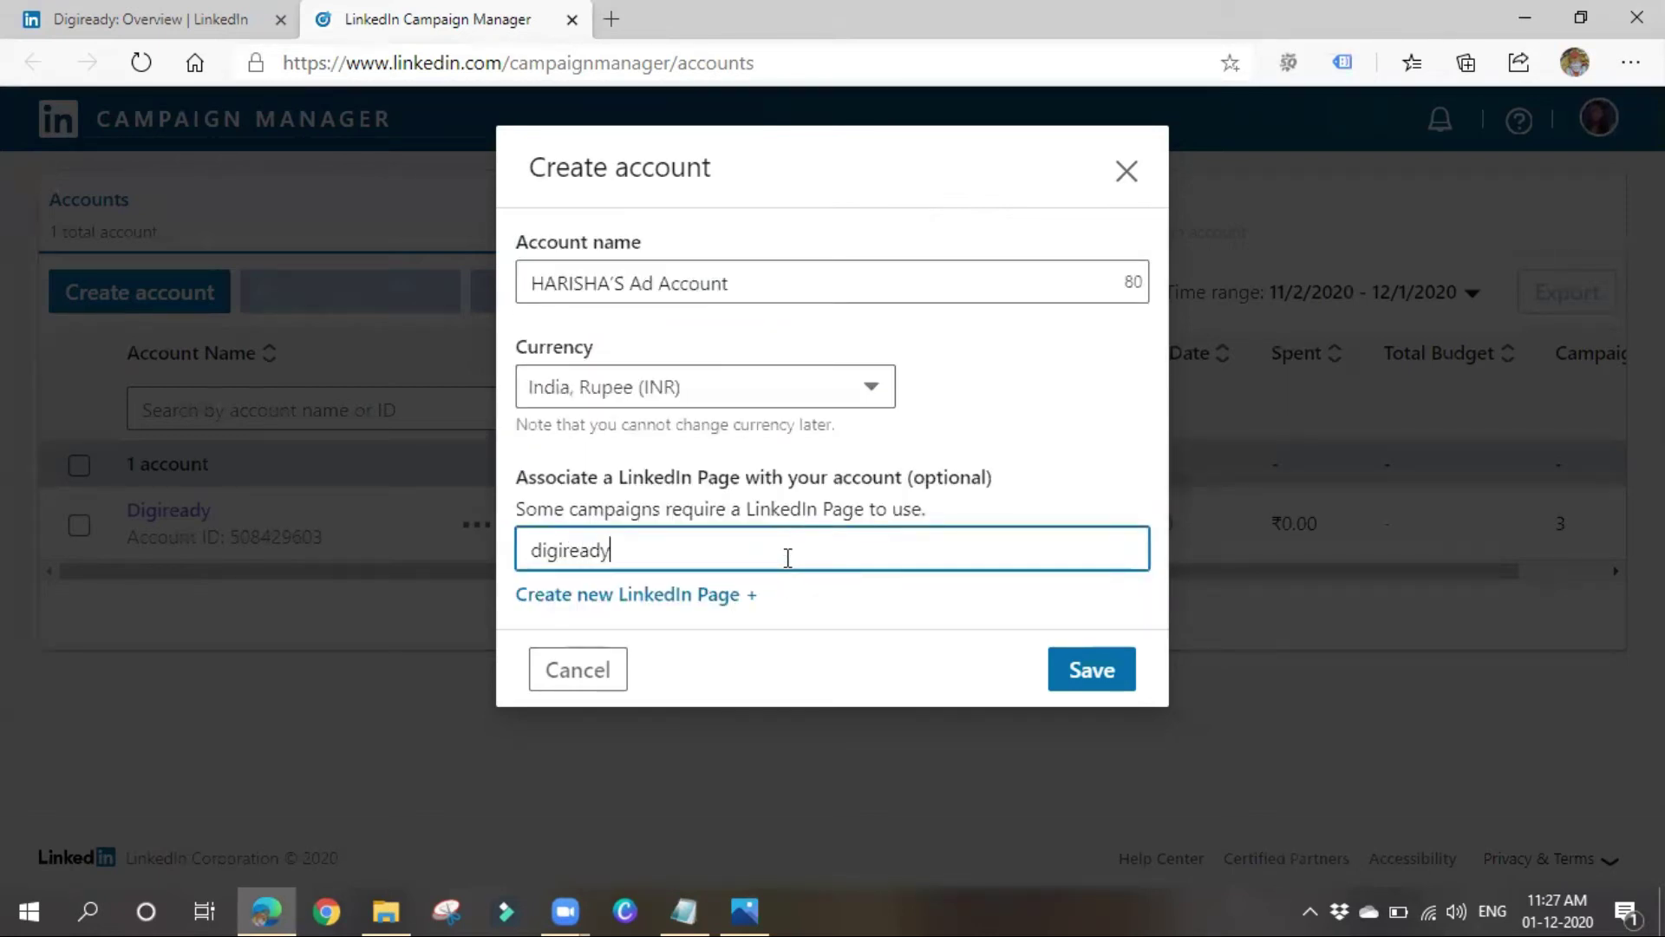
pyautogui.scroll(-2, 787, 556)
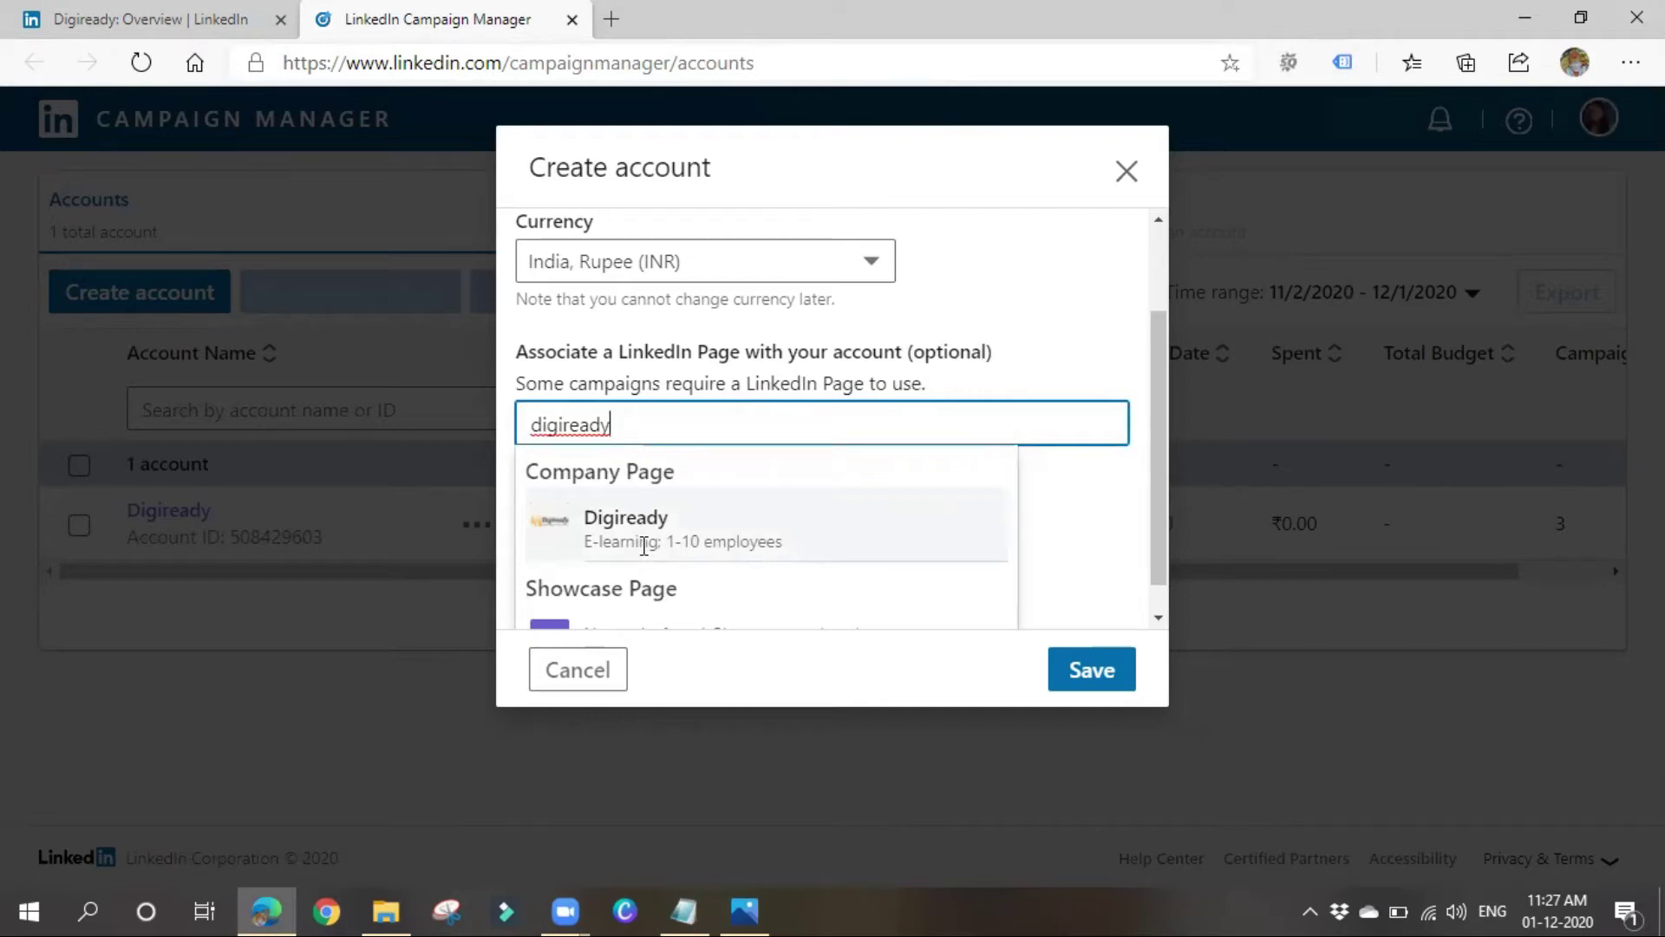
pyautogui.click(1051, 369)
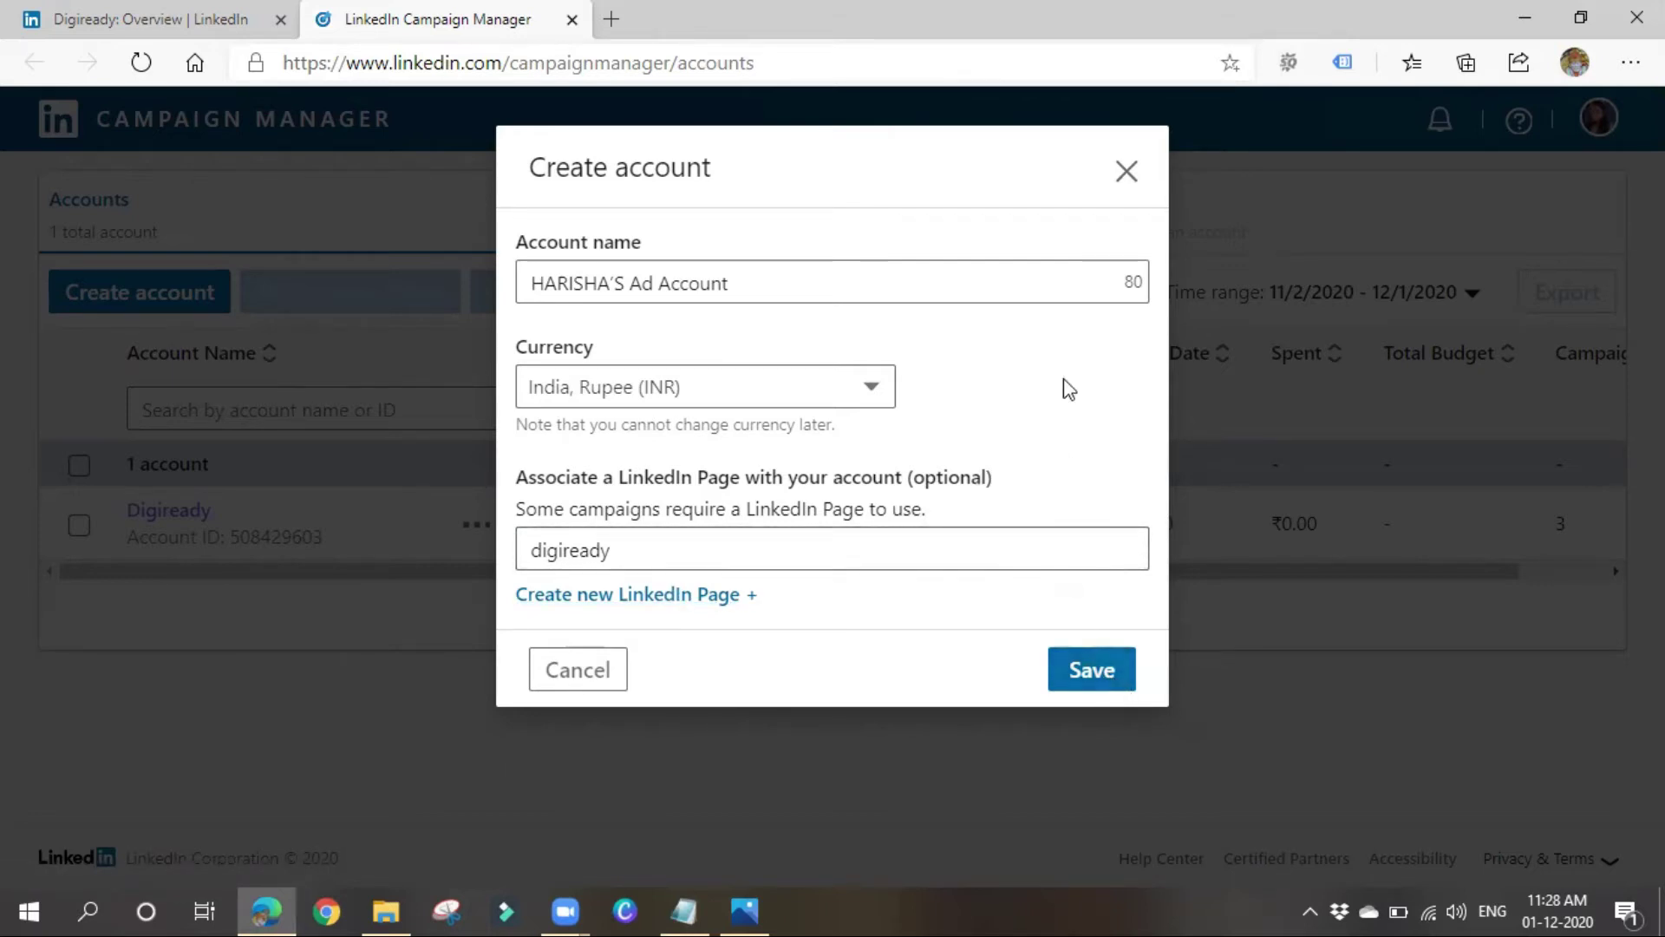
pyautogui.click(1126, 171)
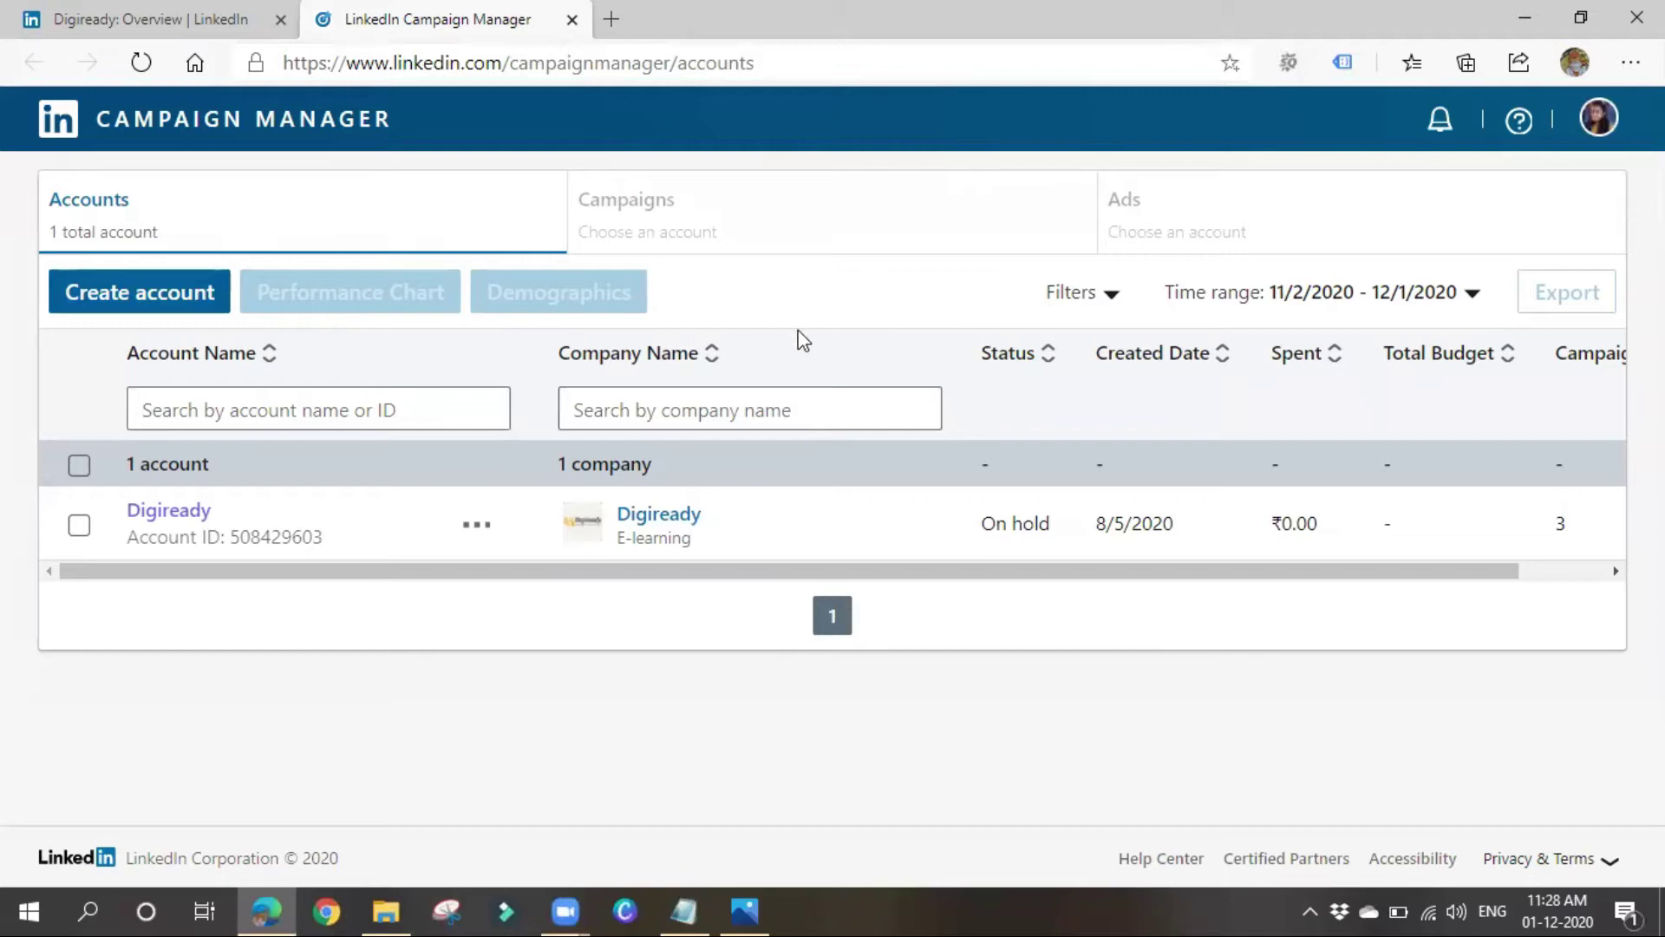
# Open the existing Digiready ad account, start a new campaign group, and examine its name field and status options.
pyautogui.click(186, 520)
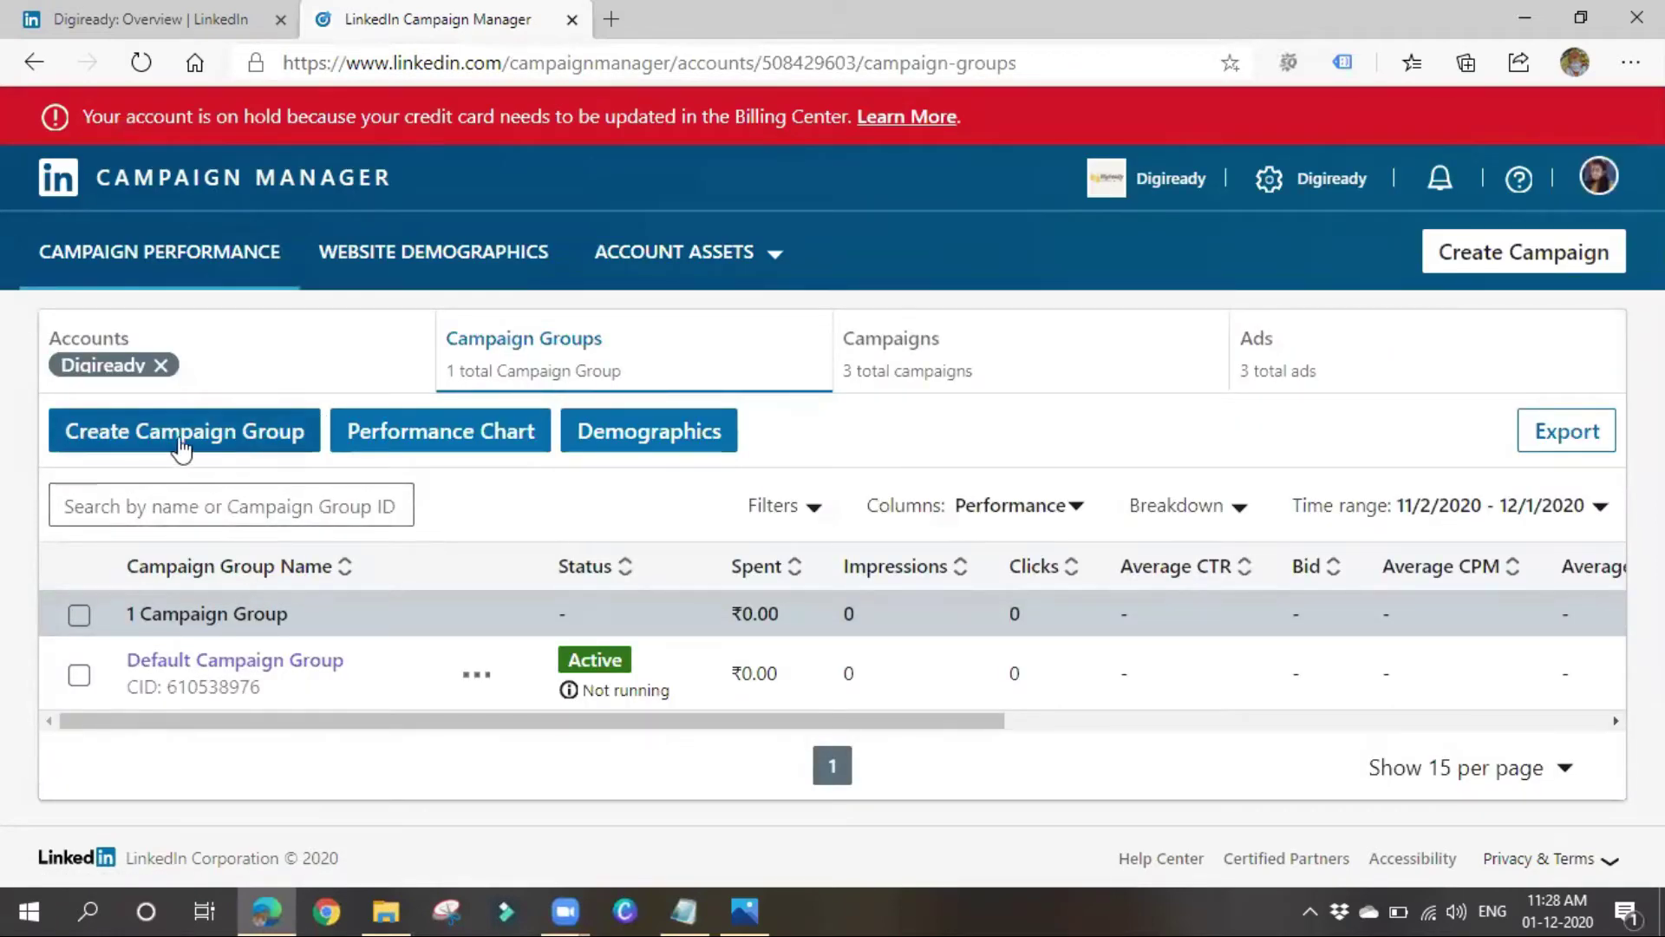
pyautogui.click(244, 440)
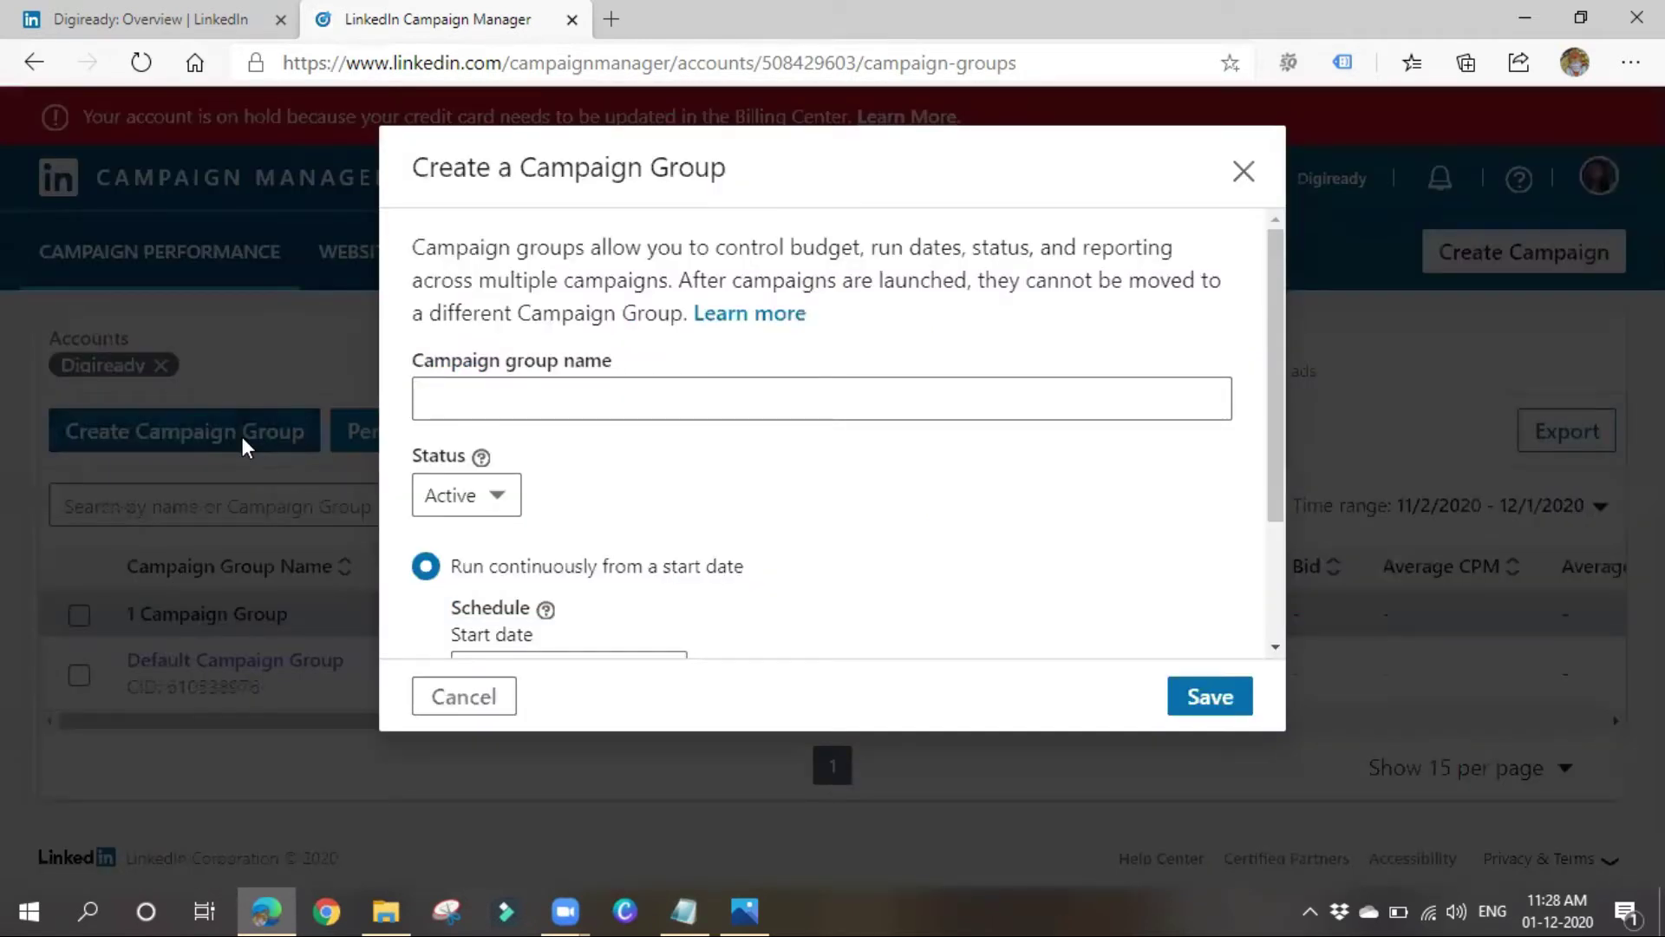
pyautogui.click(622, 400)
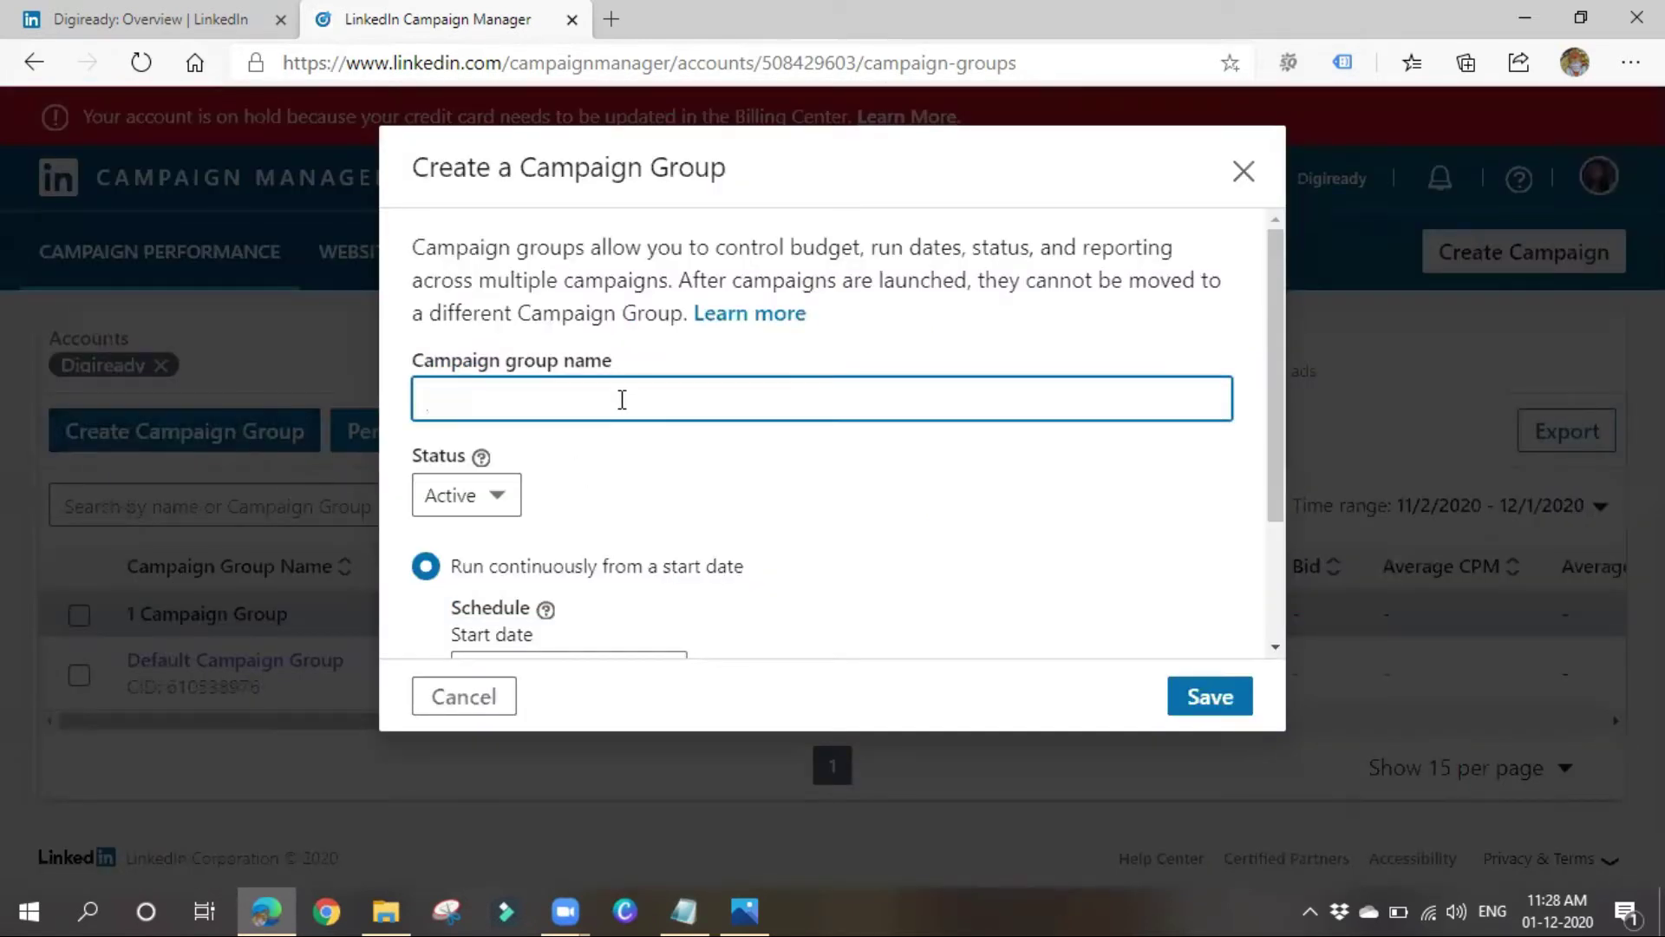
pyautogui.scroll(-2, 622, 400)
pyautogui.scroll(1, 621, 403)
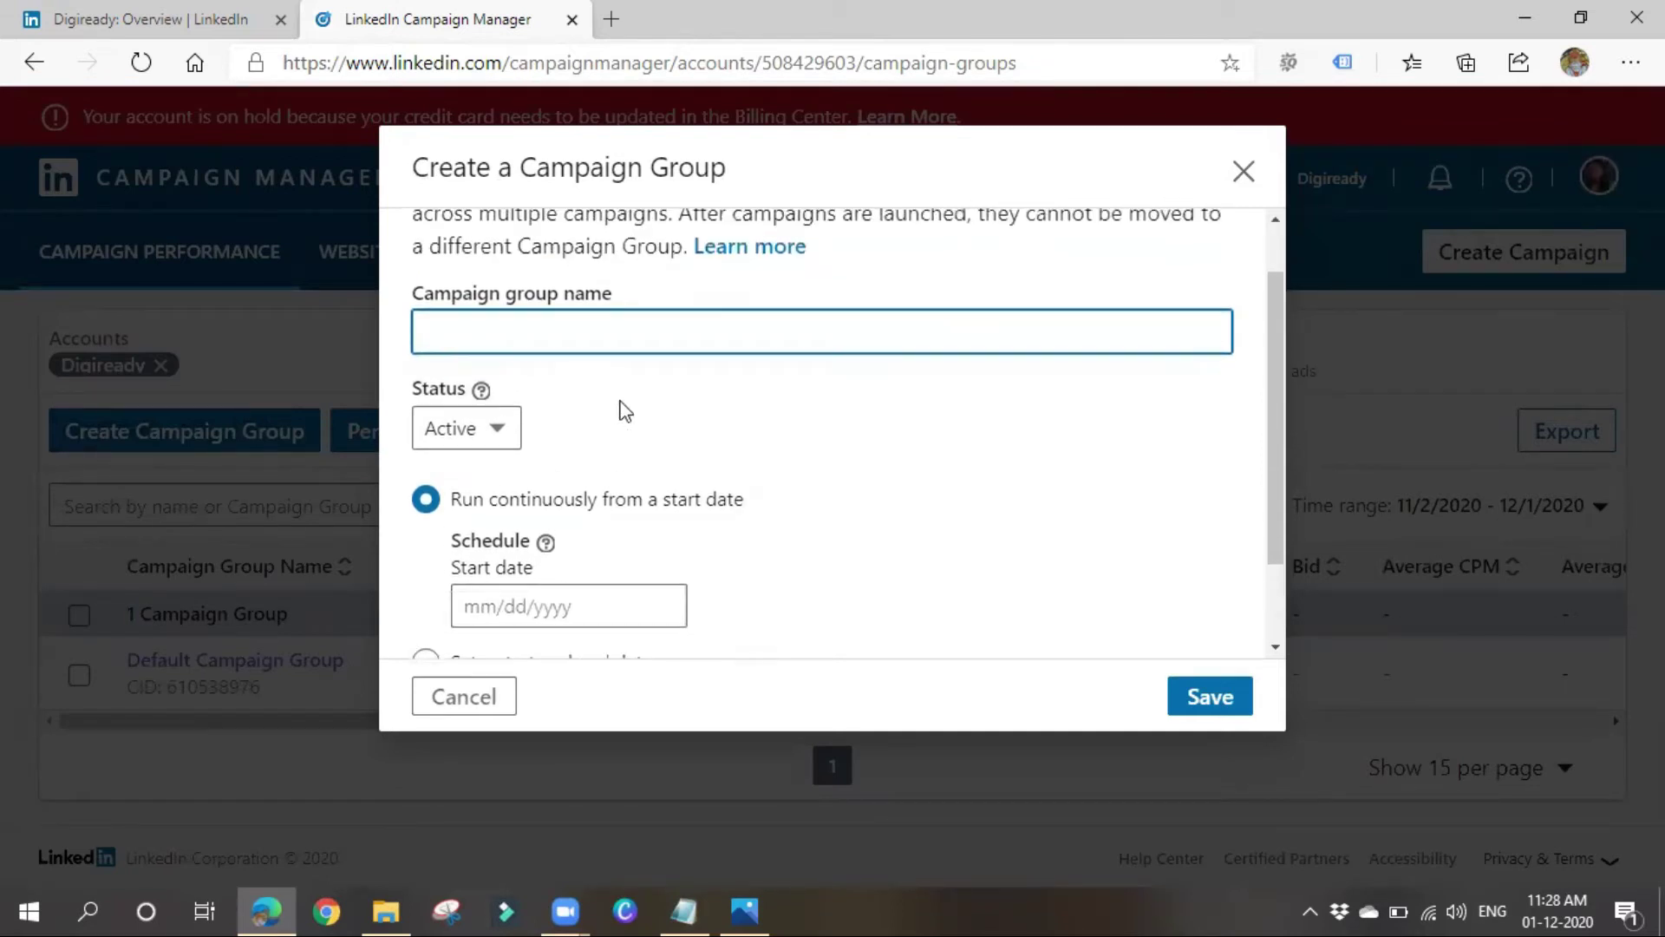
pyautogui.click(501, 444)
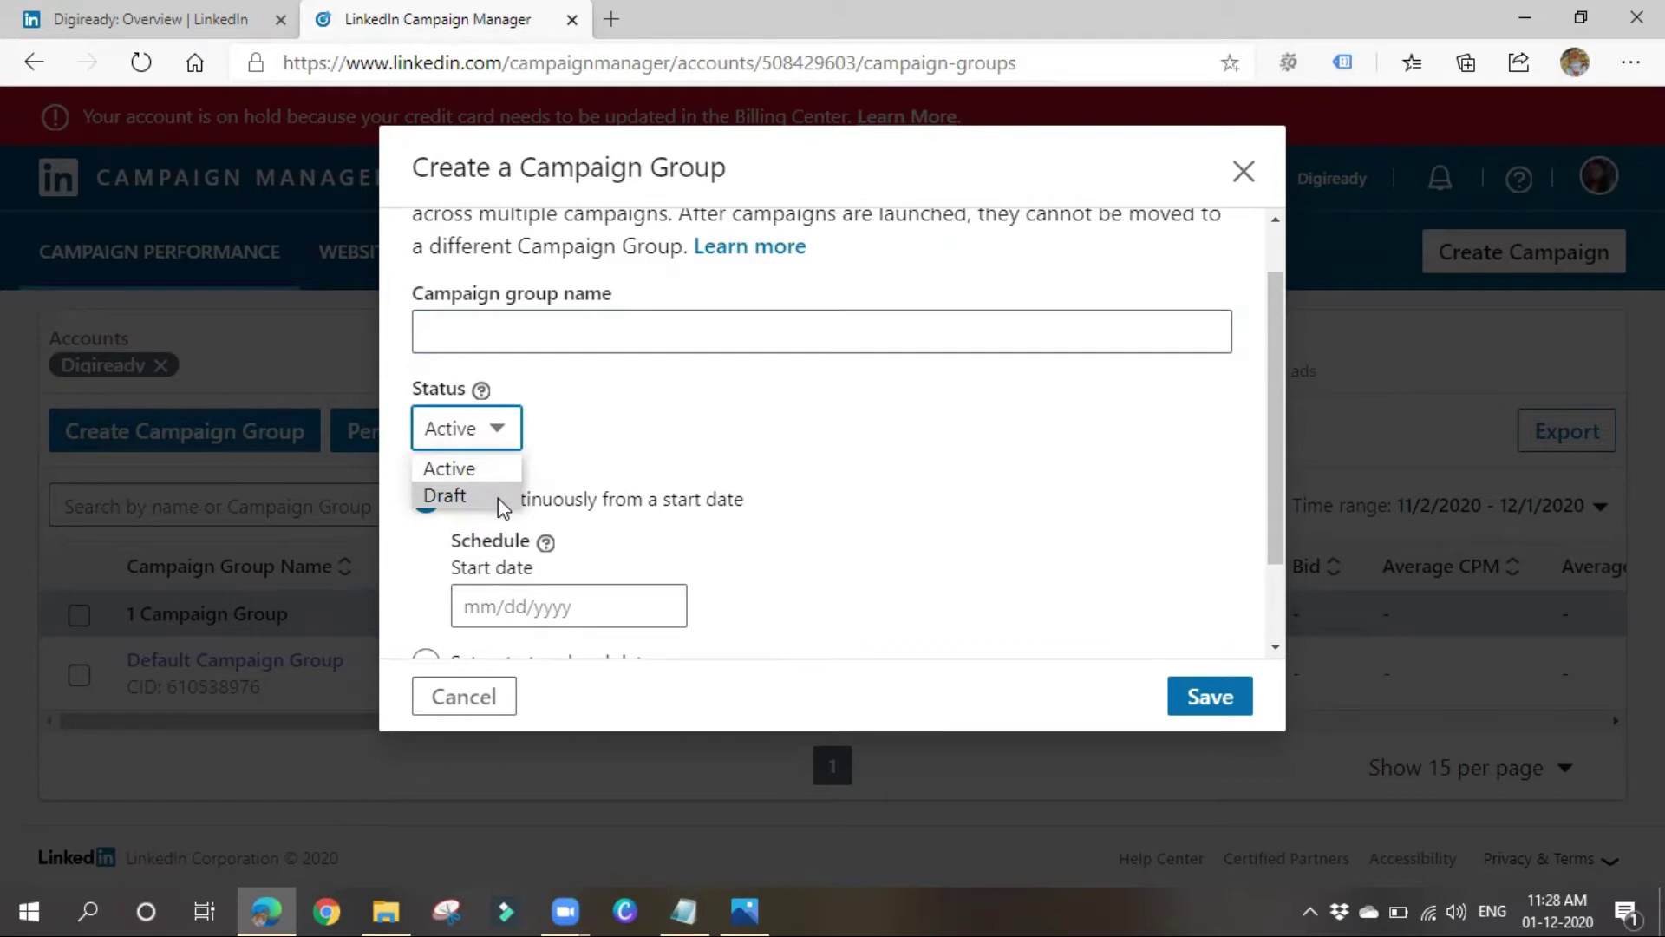
pyautogui.click(737, 493)
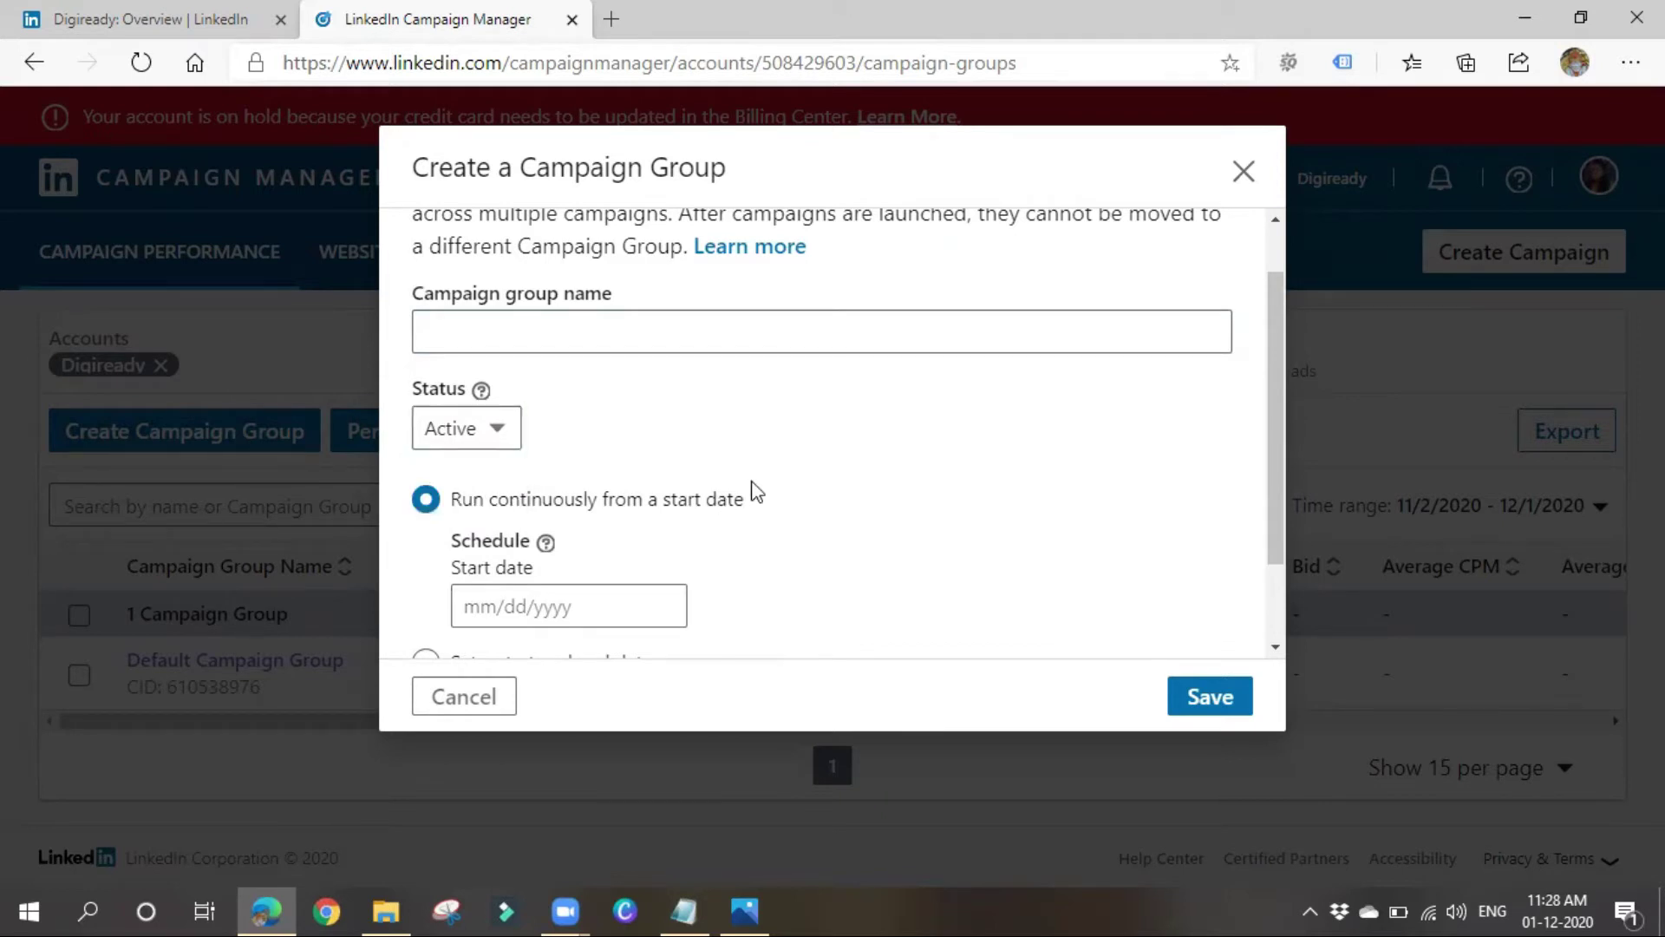
# Choose a start and end date with a budget for the campaign group, examine its fields, and close the form without saving.
pyautogui.scroll(-2, 688, 472)
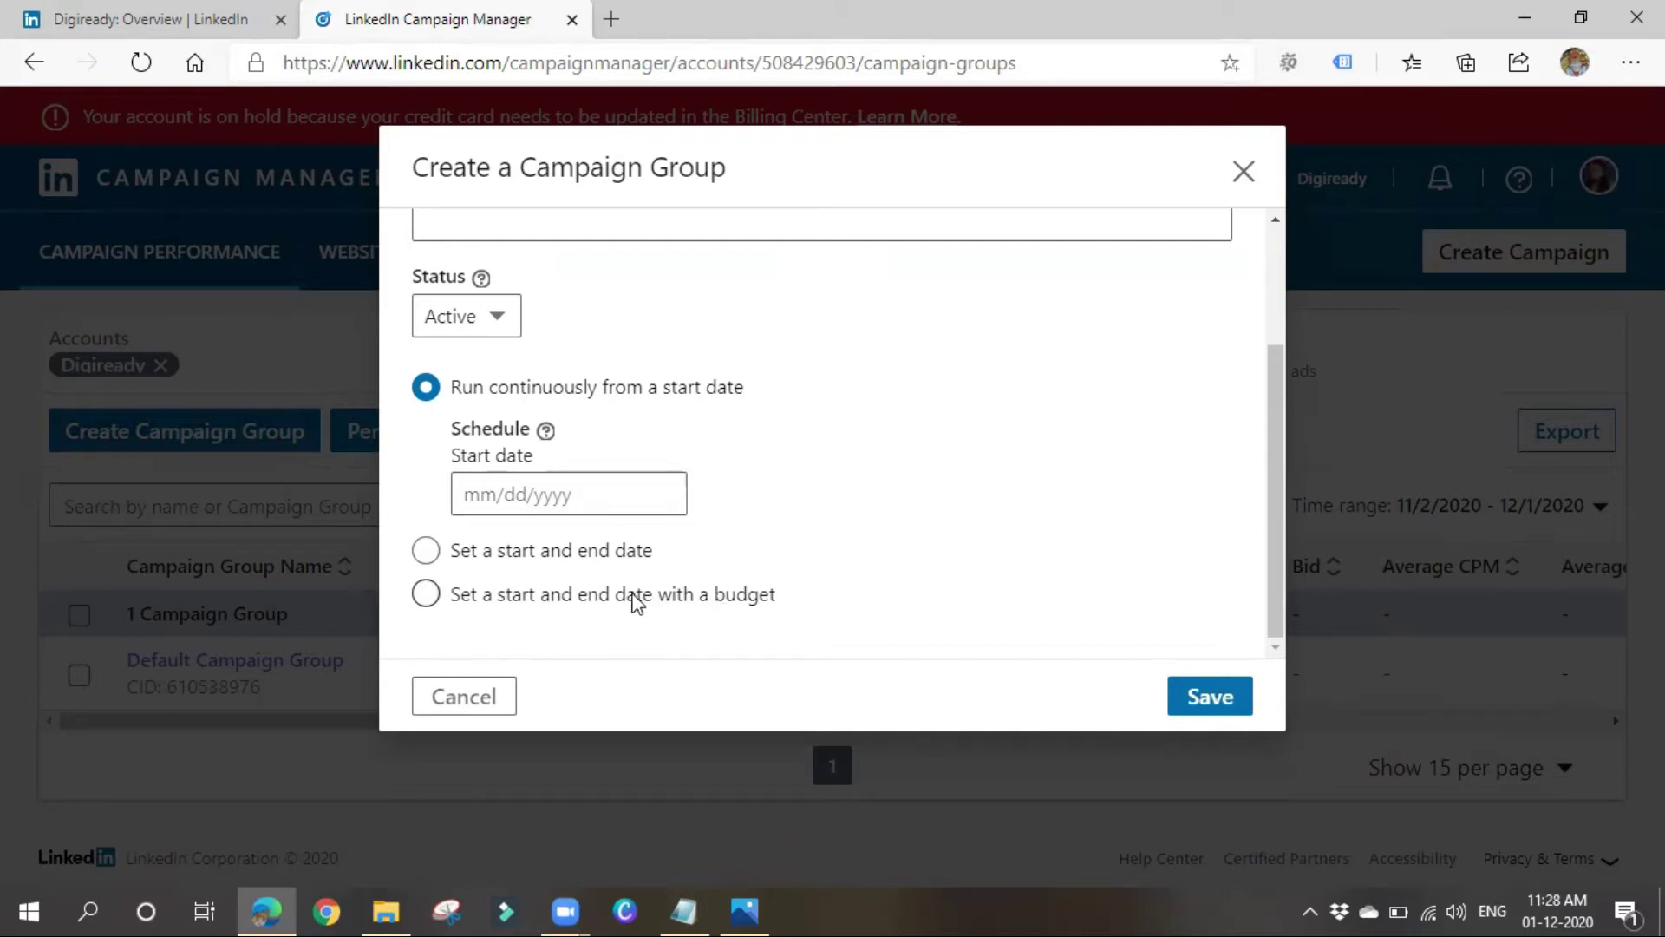
pyautogui.click(572, 595)
pyautogui.scroll(-1, 694, 562)
pyautogui.click(575, 459)
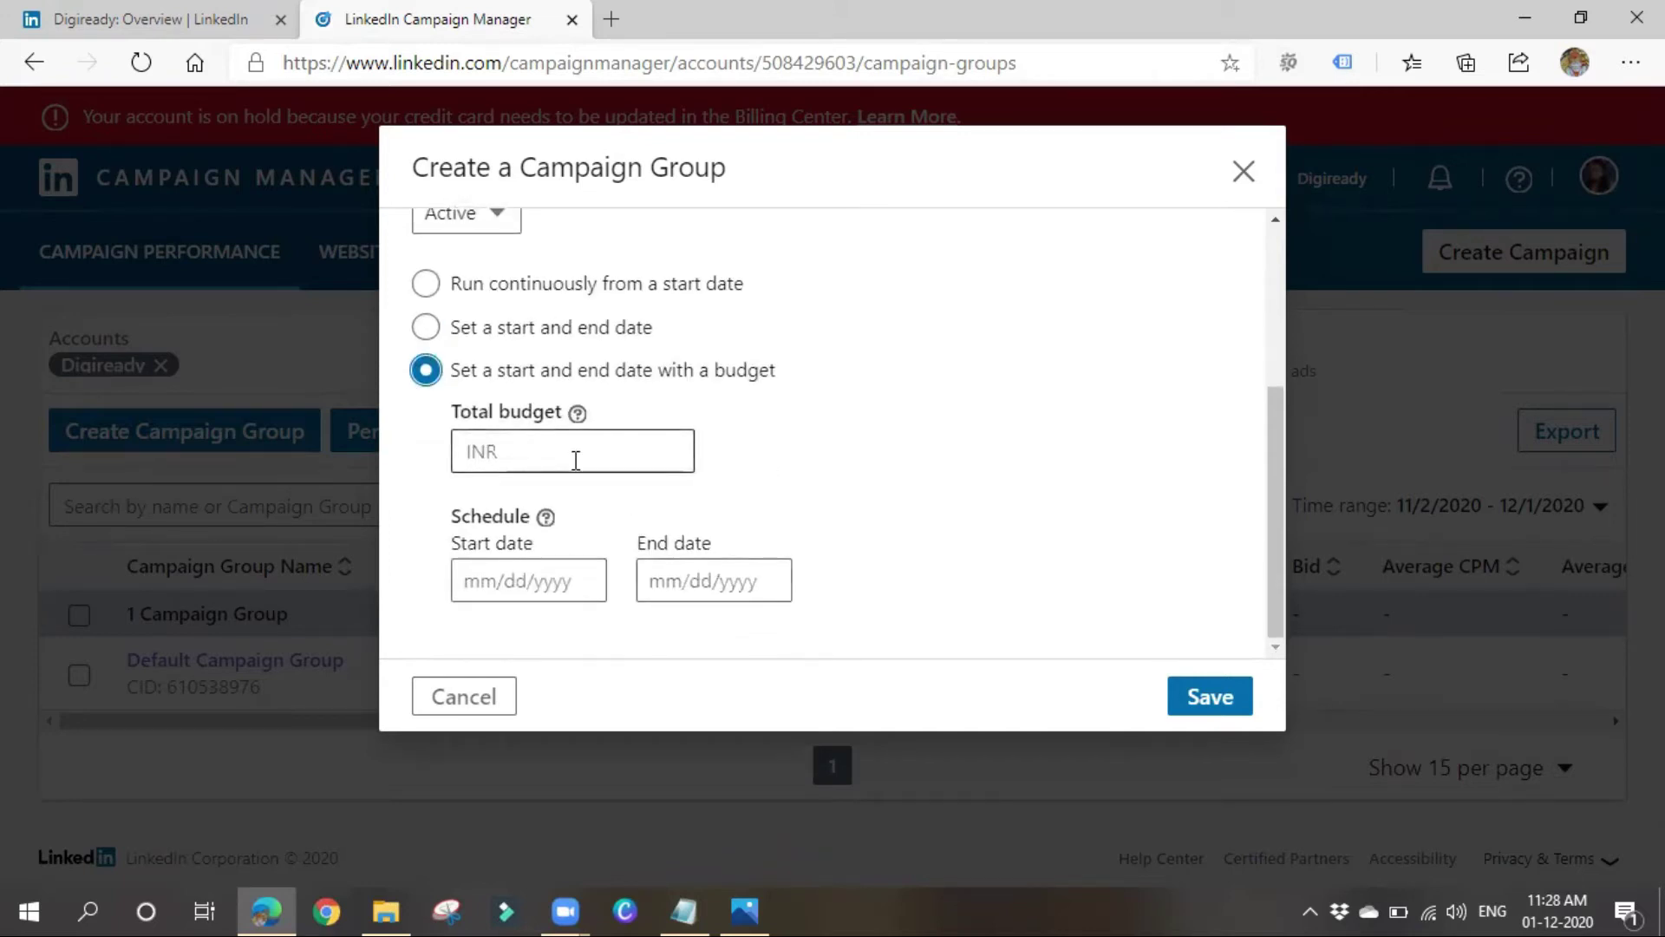
pyautogui.click(545, 586)
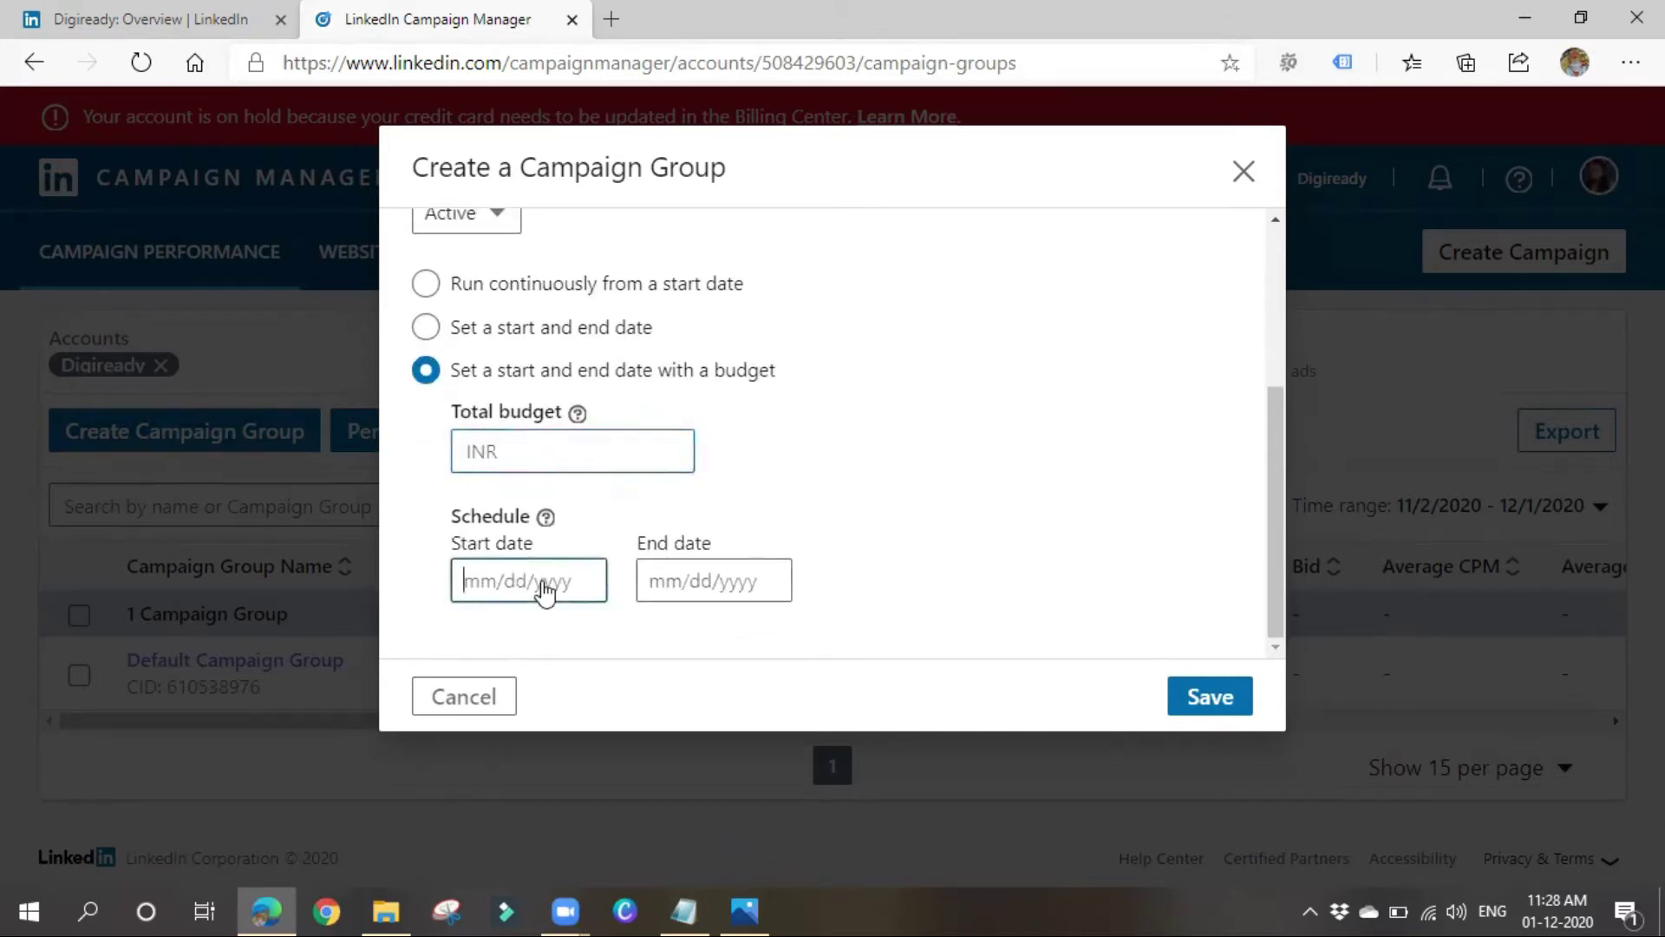
pyautogui.click(1059, 558)
pyautogui.scroll(-3, 1059, 557)
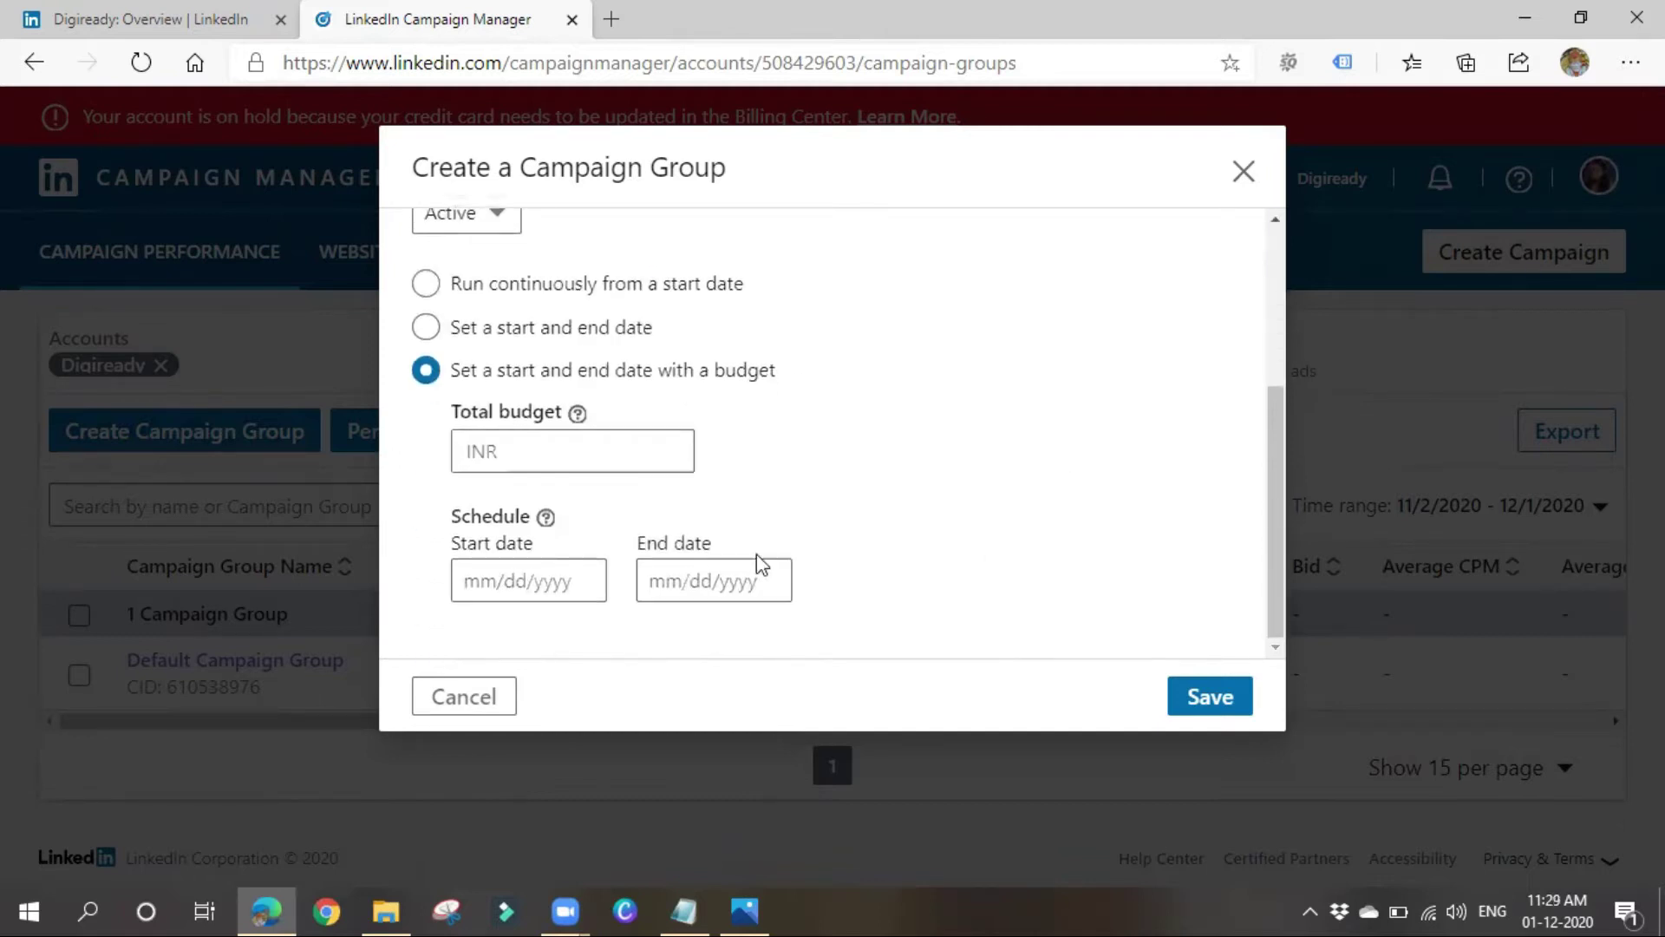
pyautogui.scroll(2, 625, 577)
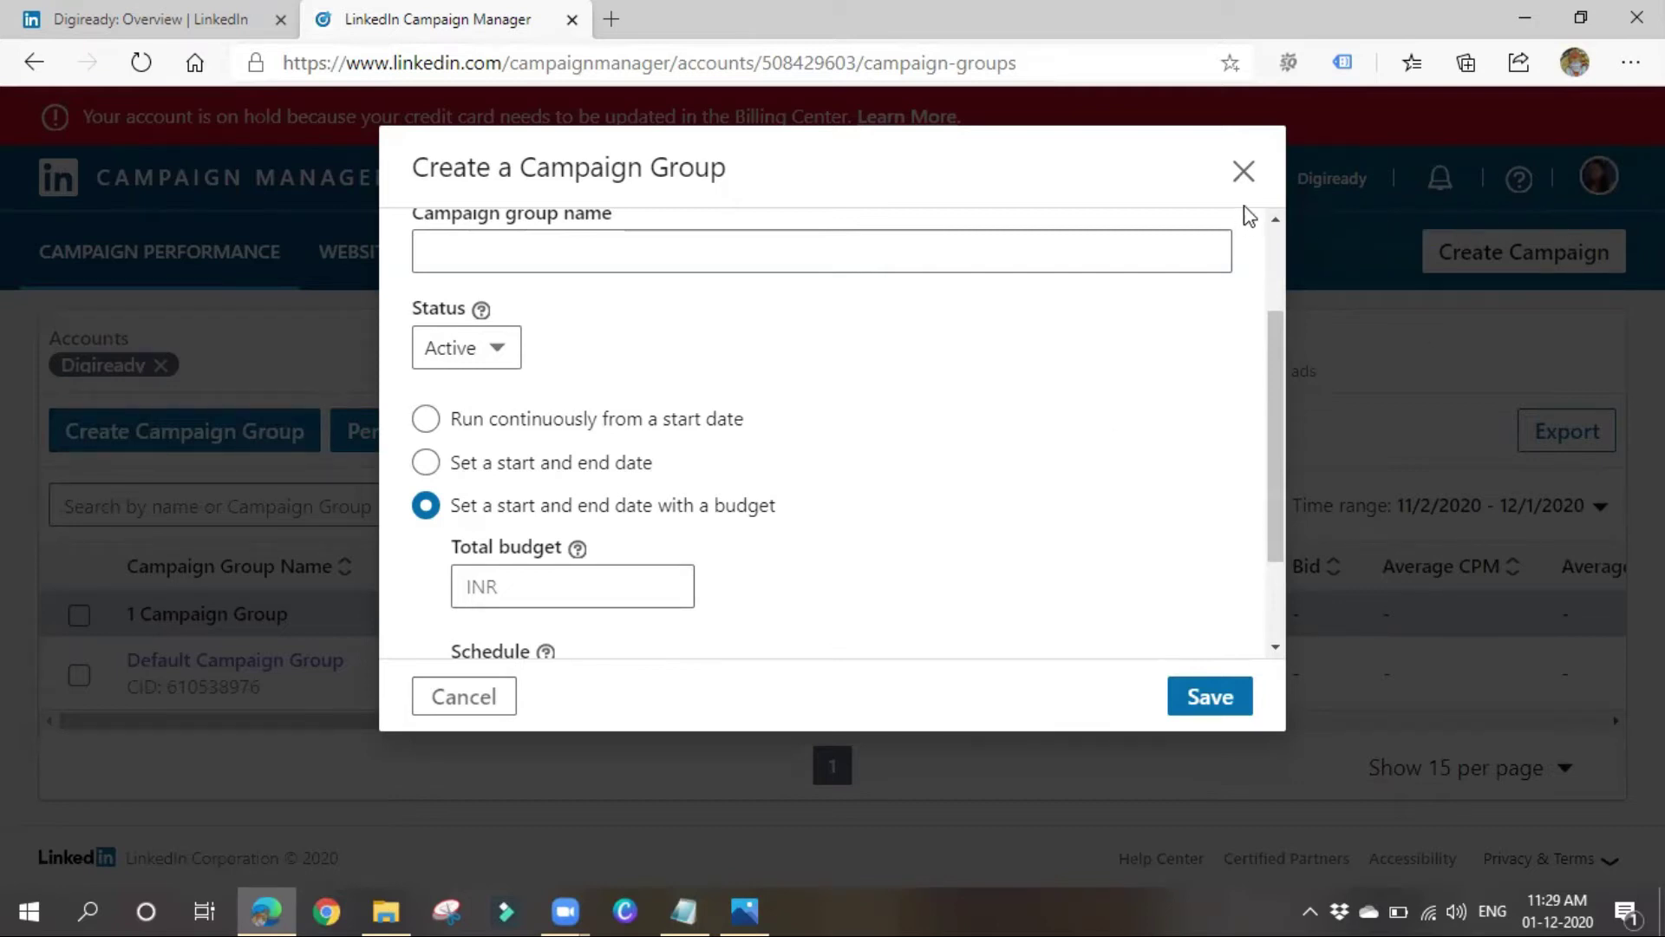
pyautogui.click(1244, 174)
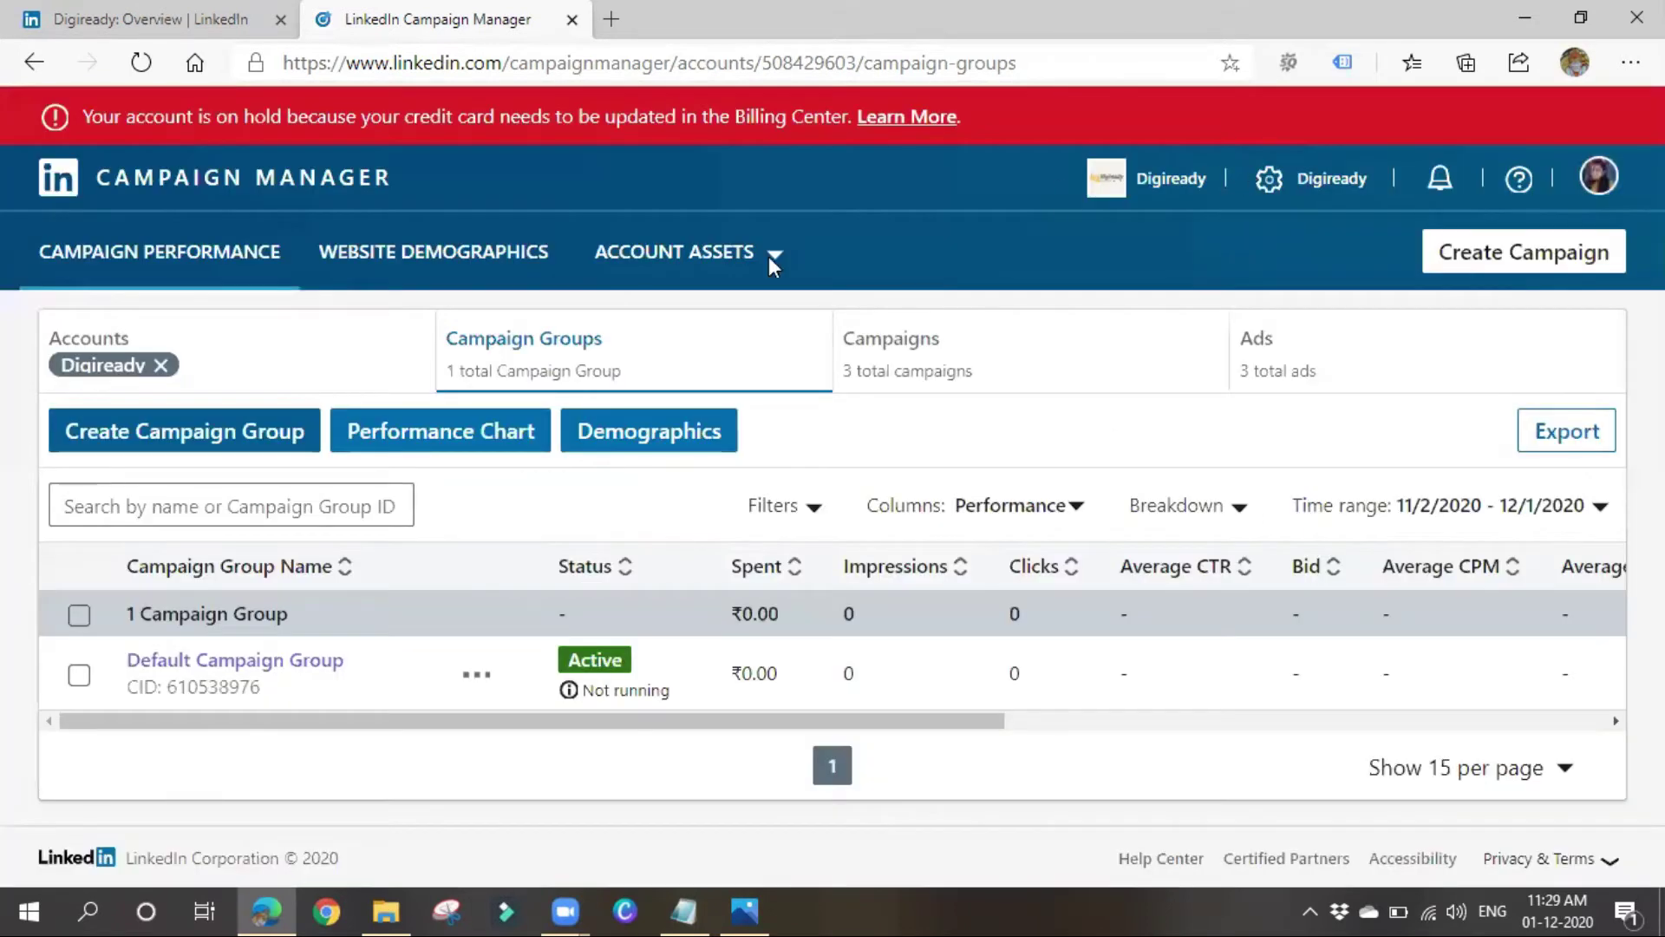
# Open the Default Campaign Group, look over its campaigns, and start creating a new campaign in it.
pyautogui.click(282, 666)
pyautogui.scroll(-2, 429, 576)
pyautogui.scroll(2, 429, 596)
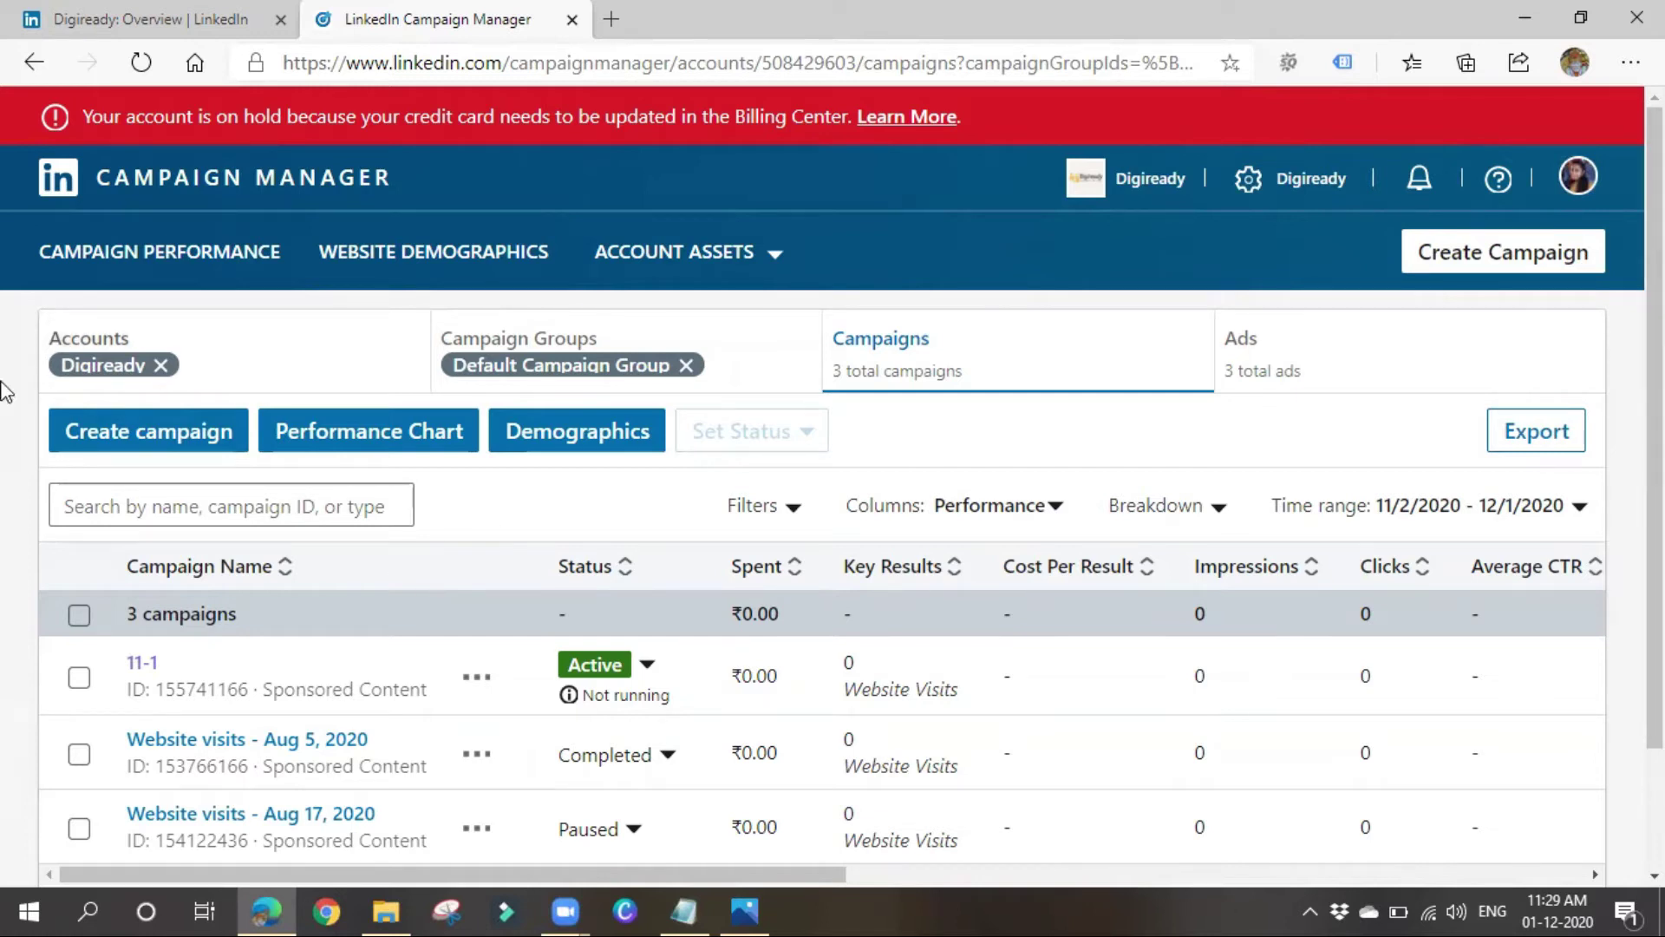
pyautogui.click(184, 440)
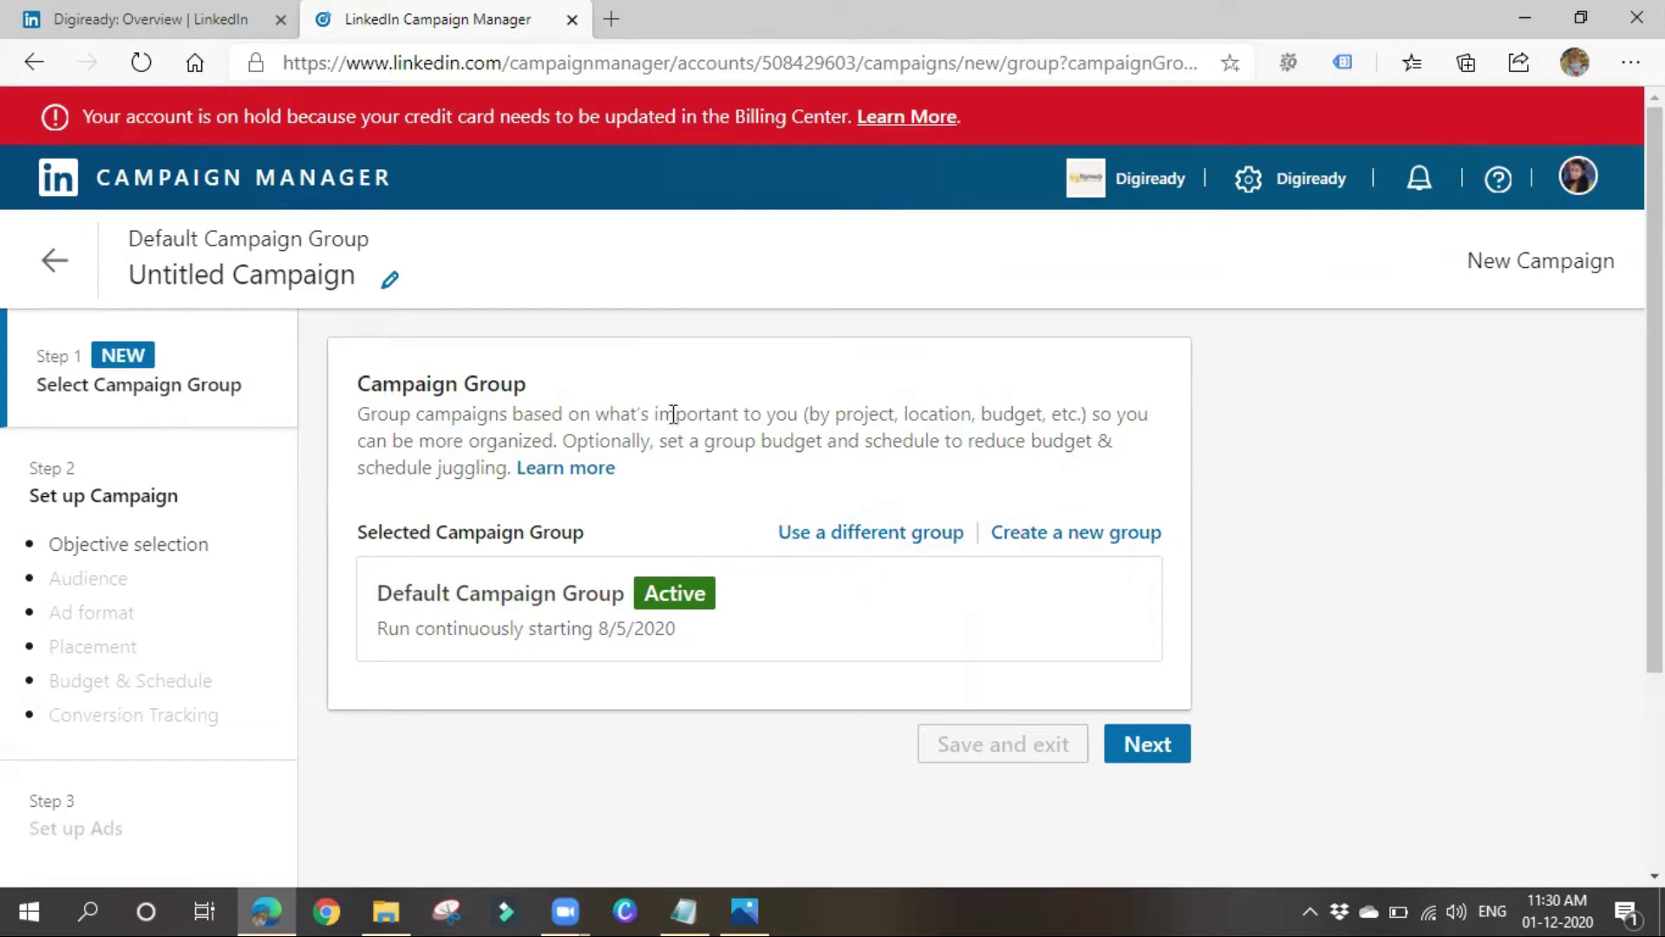
# Read the campaign group explanation, keep Default Campaign Group selected, and continue to the campaign's objective selection.
pyautogui.moveTo(508, 414); pyautogui.dragTo(1016, 415)
pyautogui.click(708, 483)
pyautogui.moveTo(453, 450); pyautogui.dragTo(579, 451)
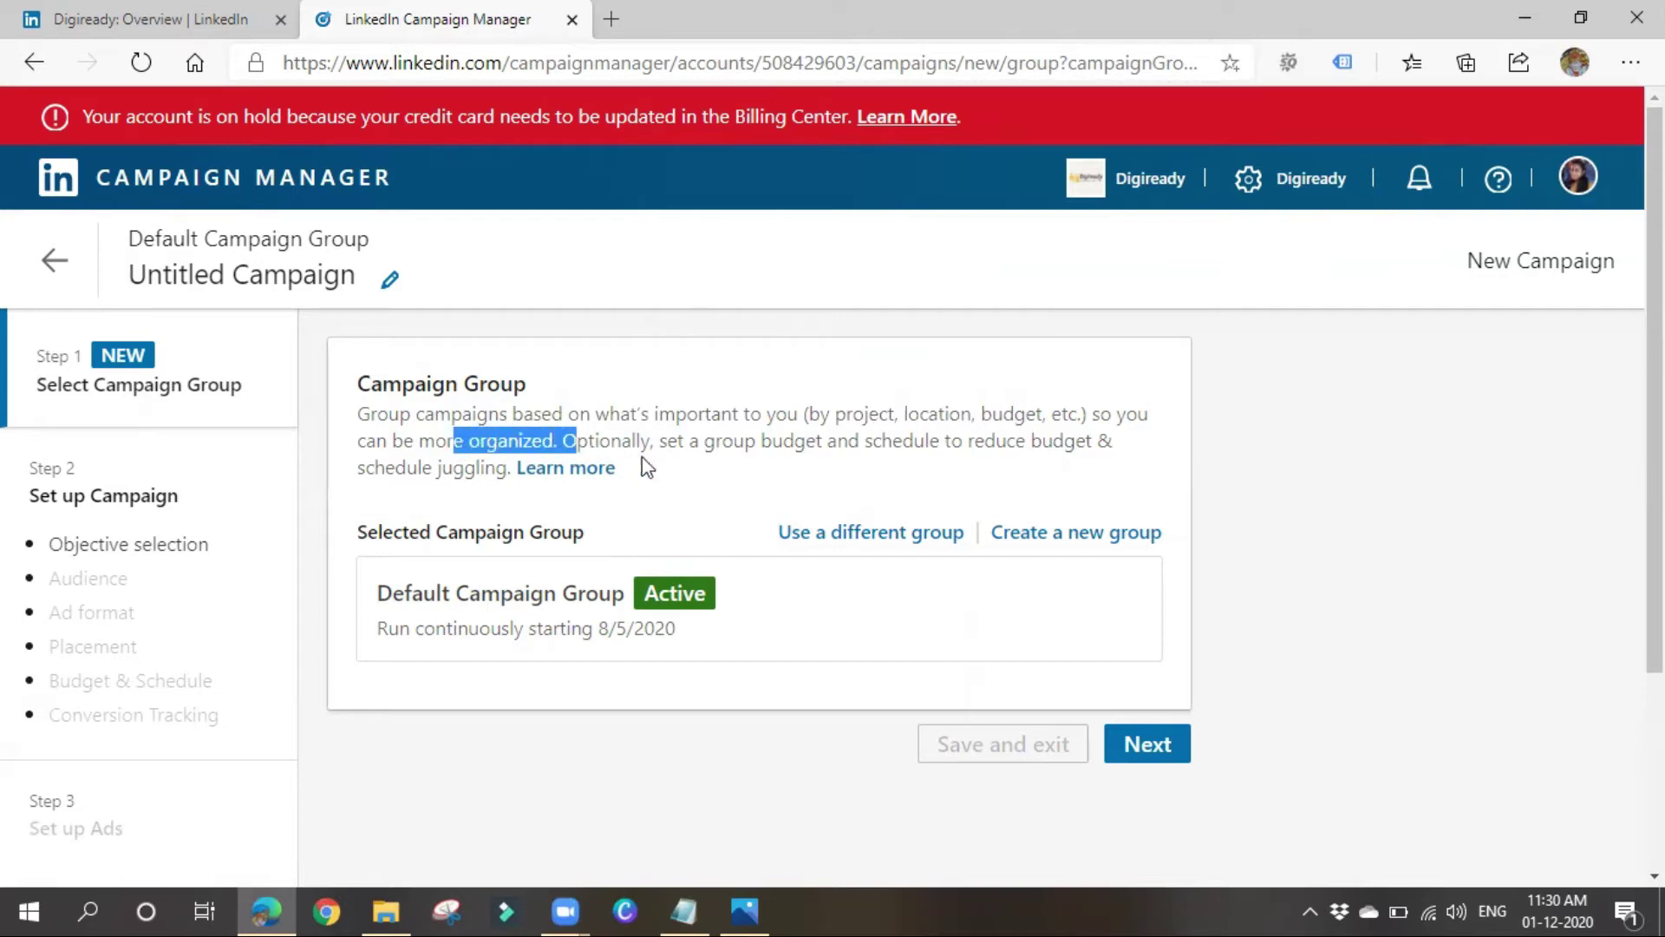
pyautogui.click(1165, 748)
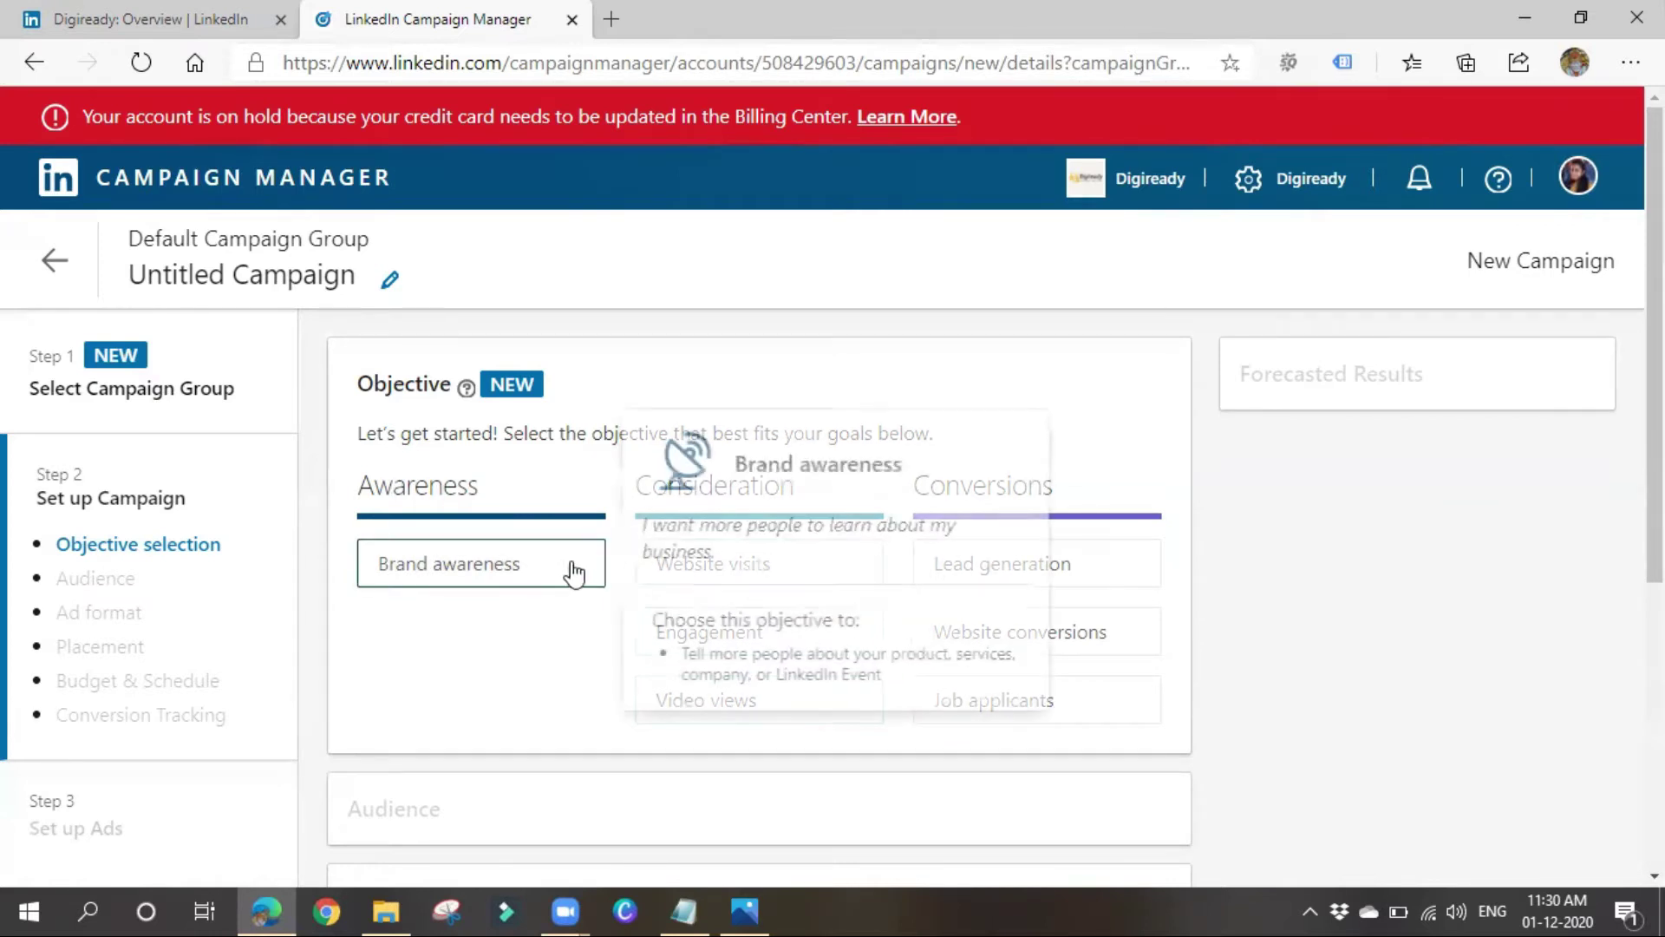
# Examine the descriptions of the campaign objectives across Awareness, Consideration and Conversions, from Brand awareness to Website conversions.
pyautogui.moveTo(525, 577)
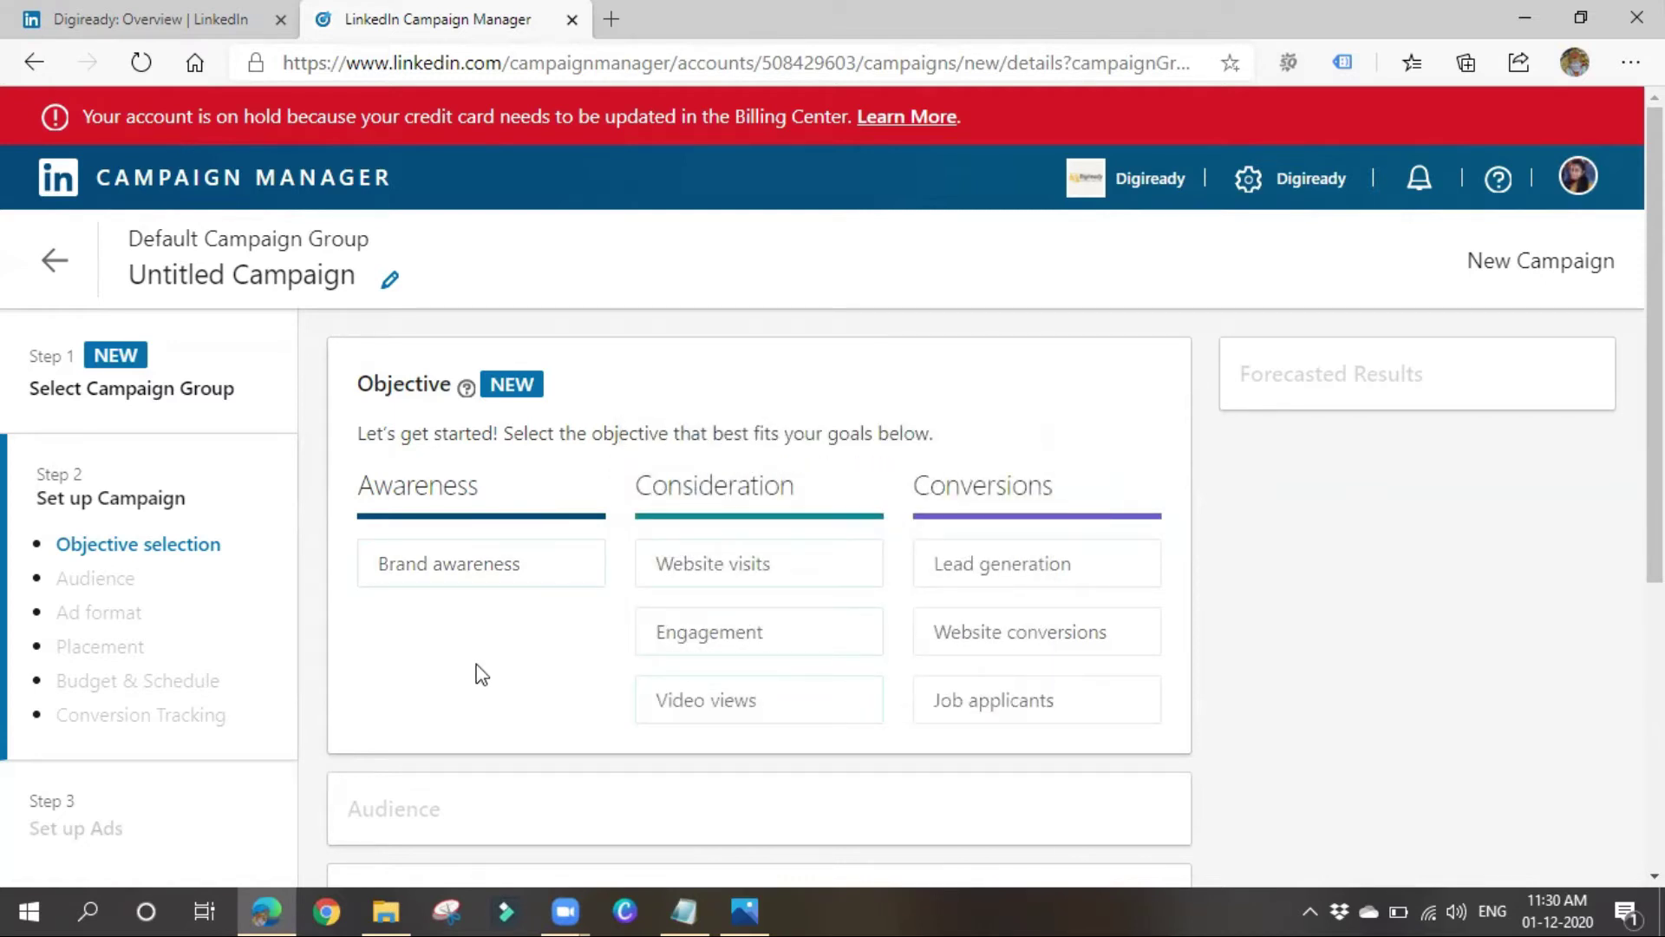
pyautogui.moveTo(818, 564)
pyautogui.moveTo(819, 652)
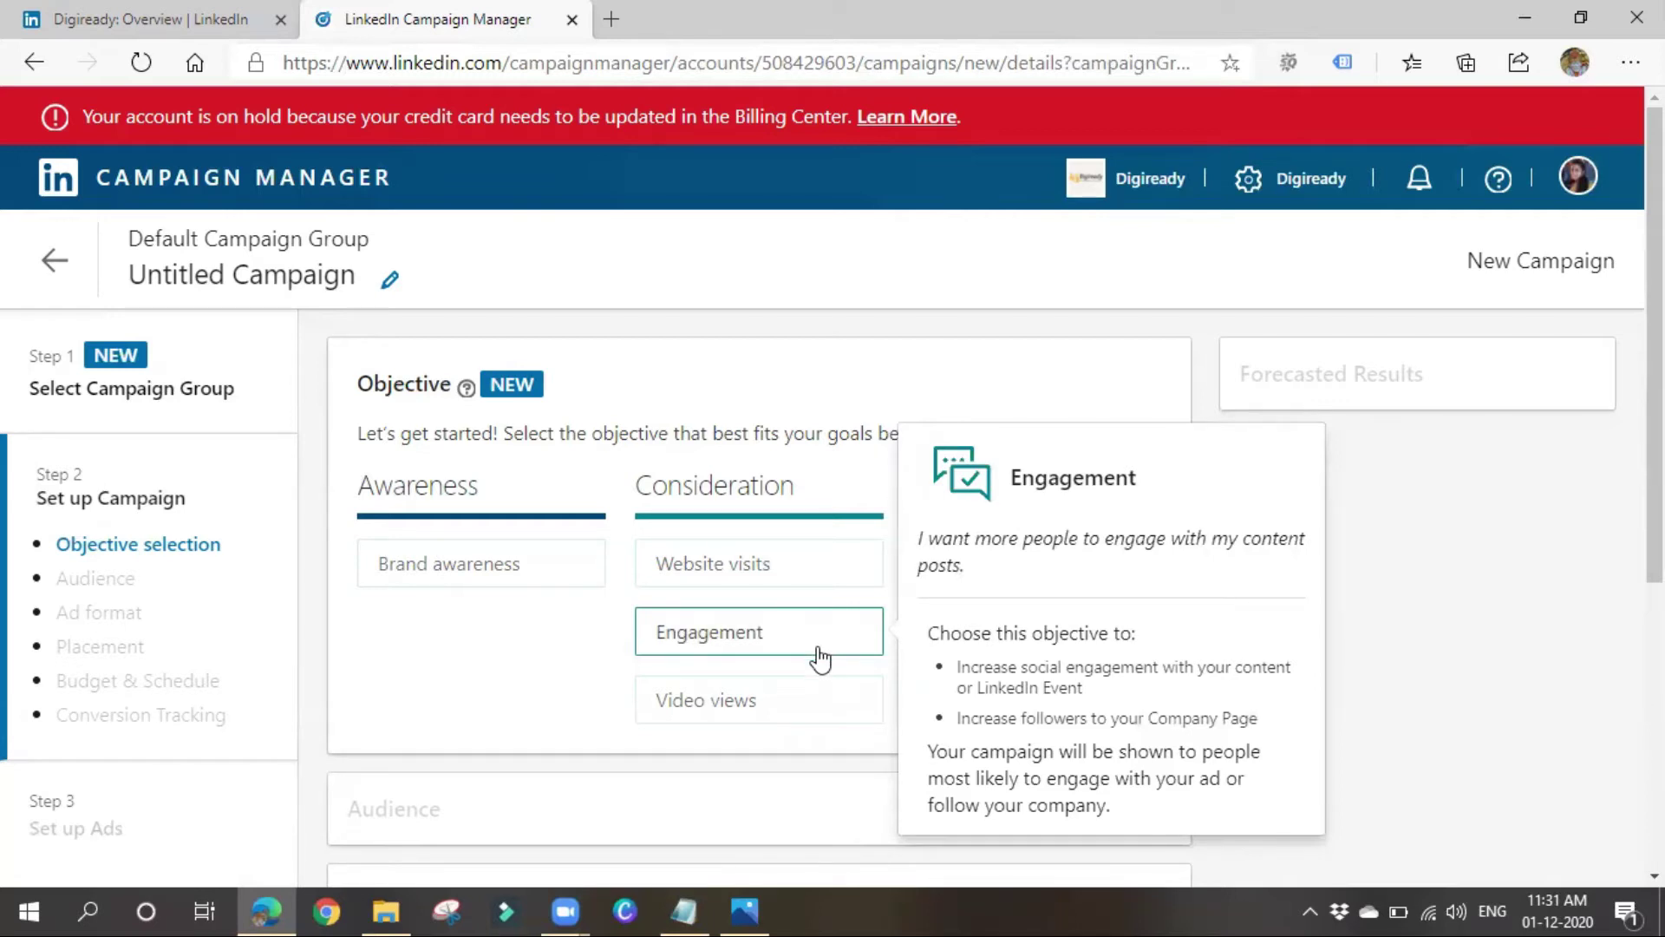
pyautogui.moveTo(810, 710)
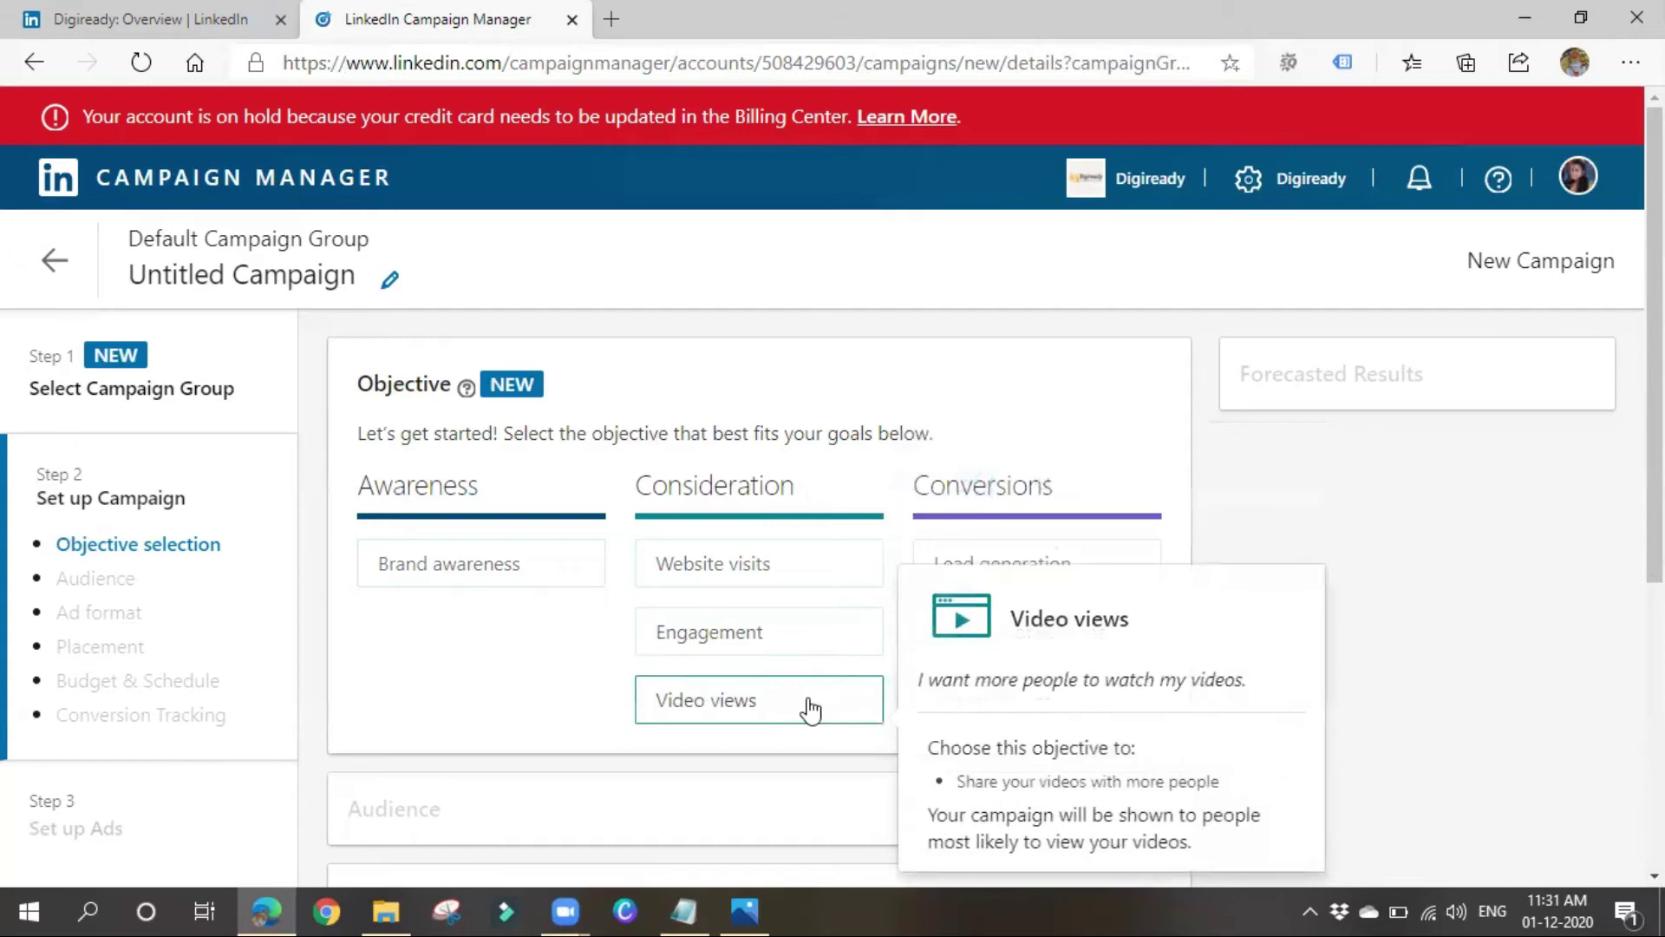
pyautogui.scroll(-1, 811, 710)
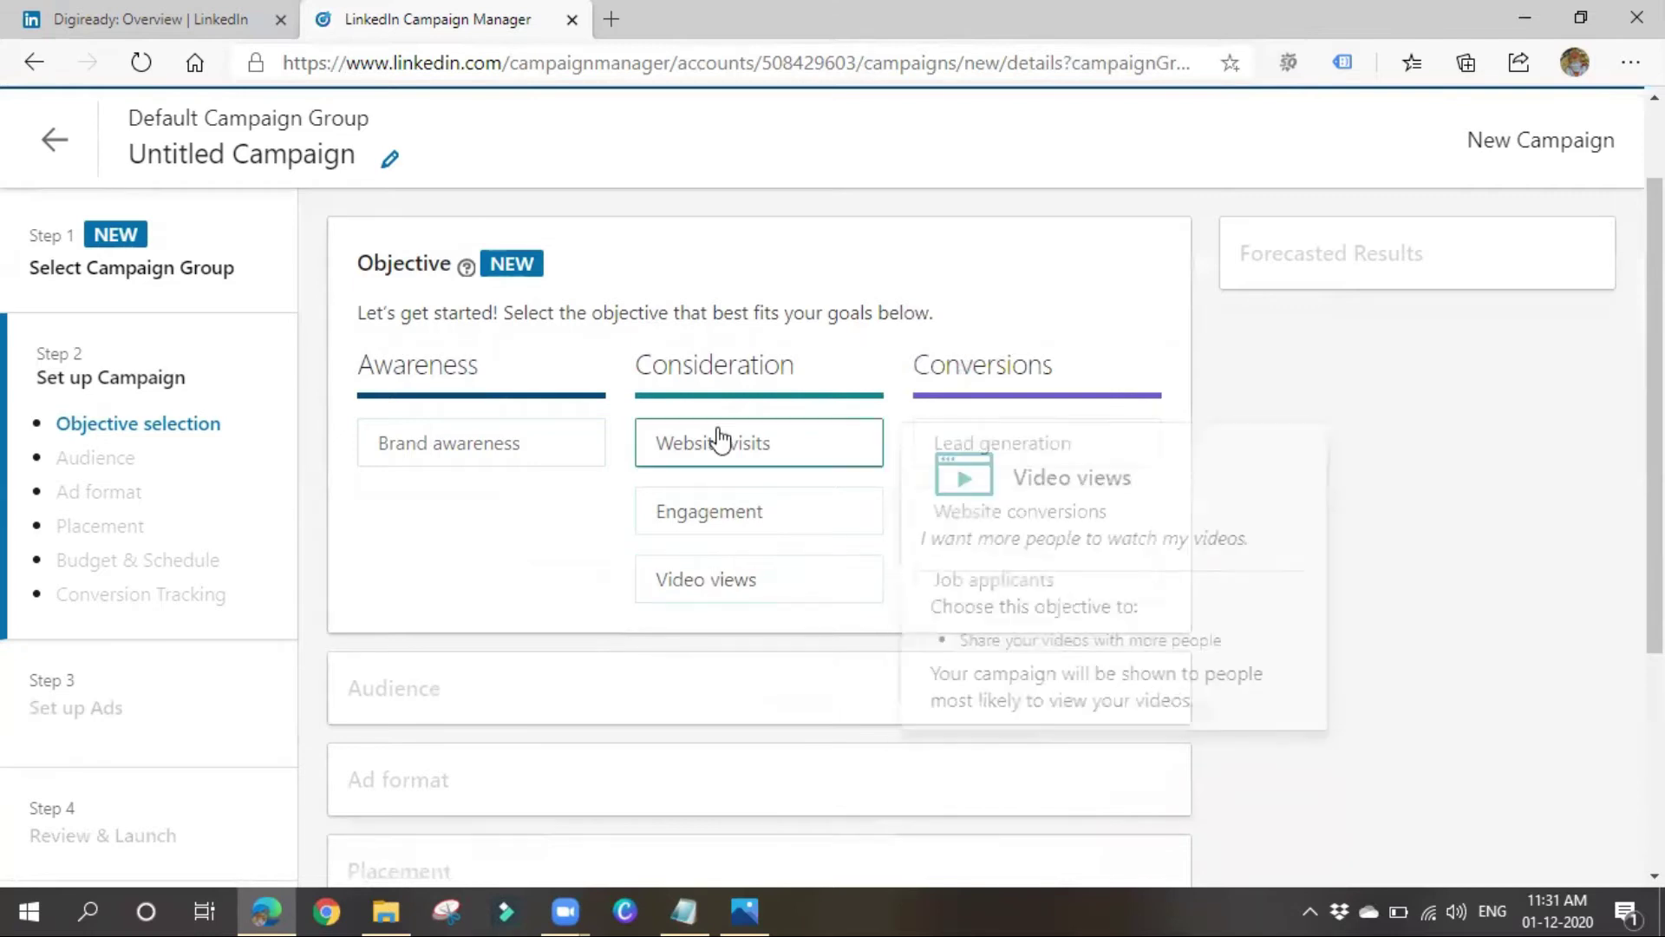
pyautogui.moveTo(1100, 451)
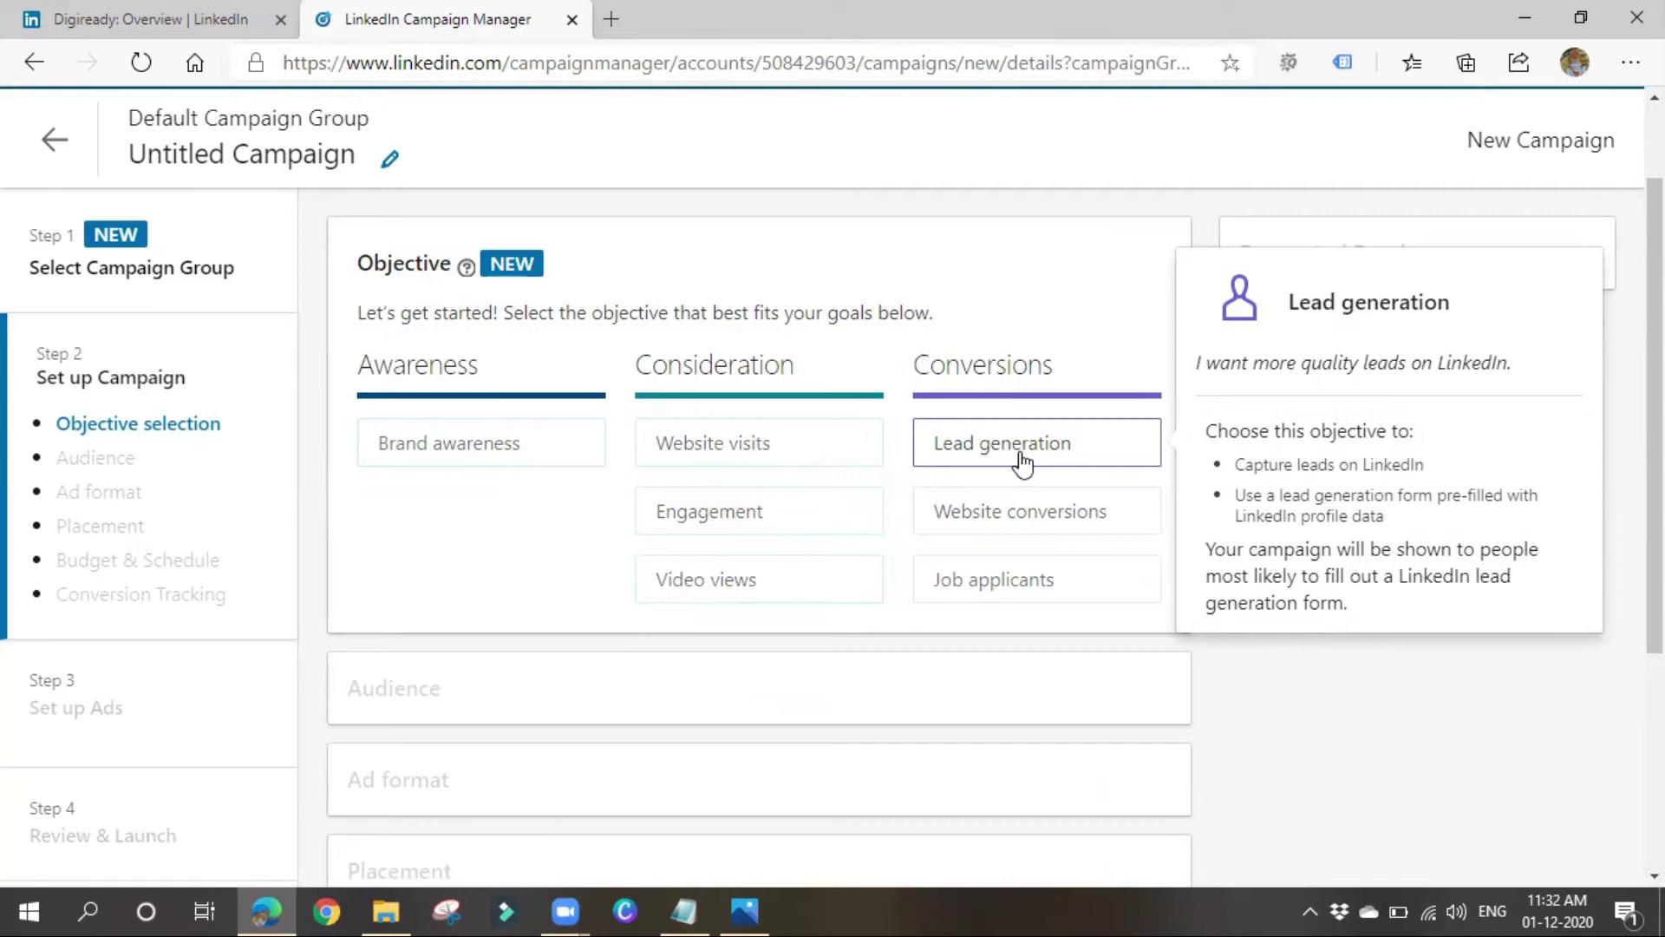
pyautogui.moveTo(1030, 520)
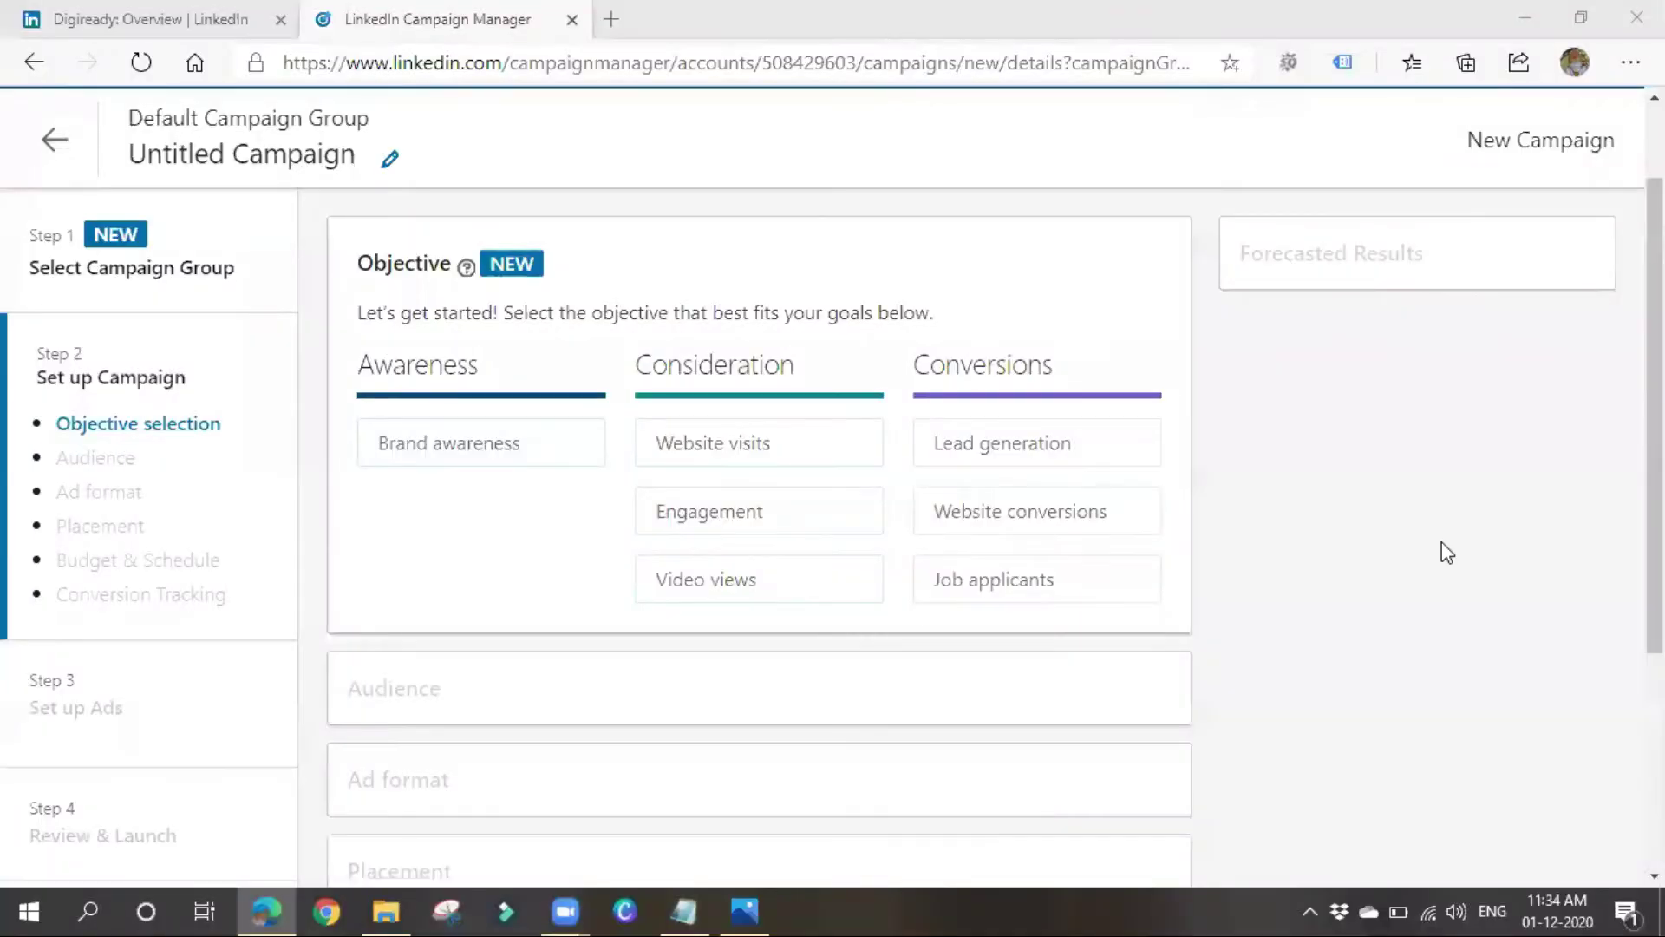
# Choose Website visits as the campaign objective and look over the audience section of the campaign setup.
pyautogui.moveTo(1049, 597)
pyautogui.click(656, 448)
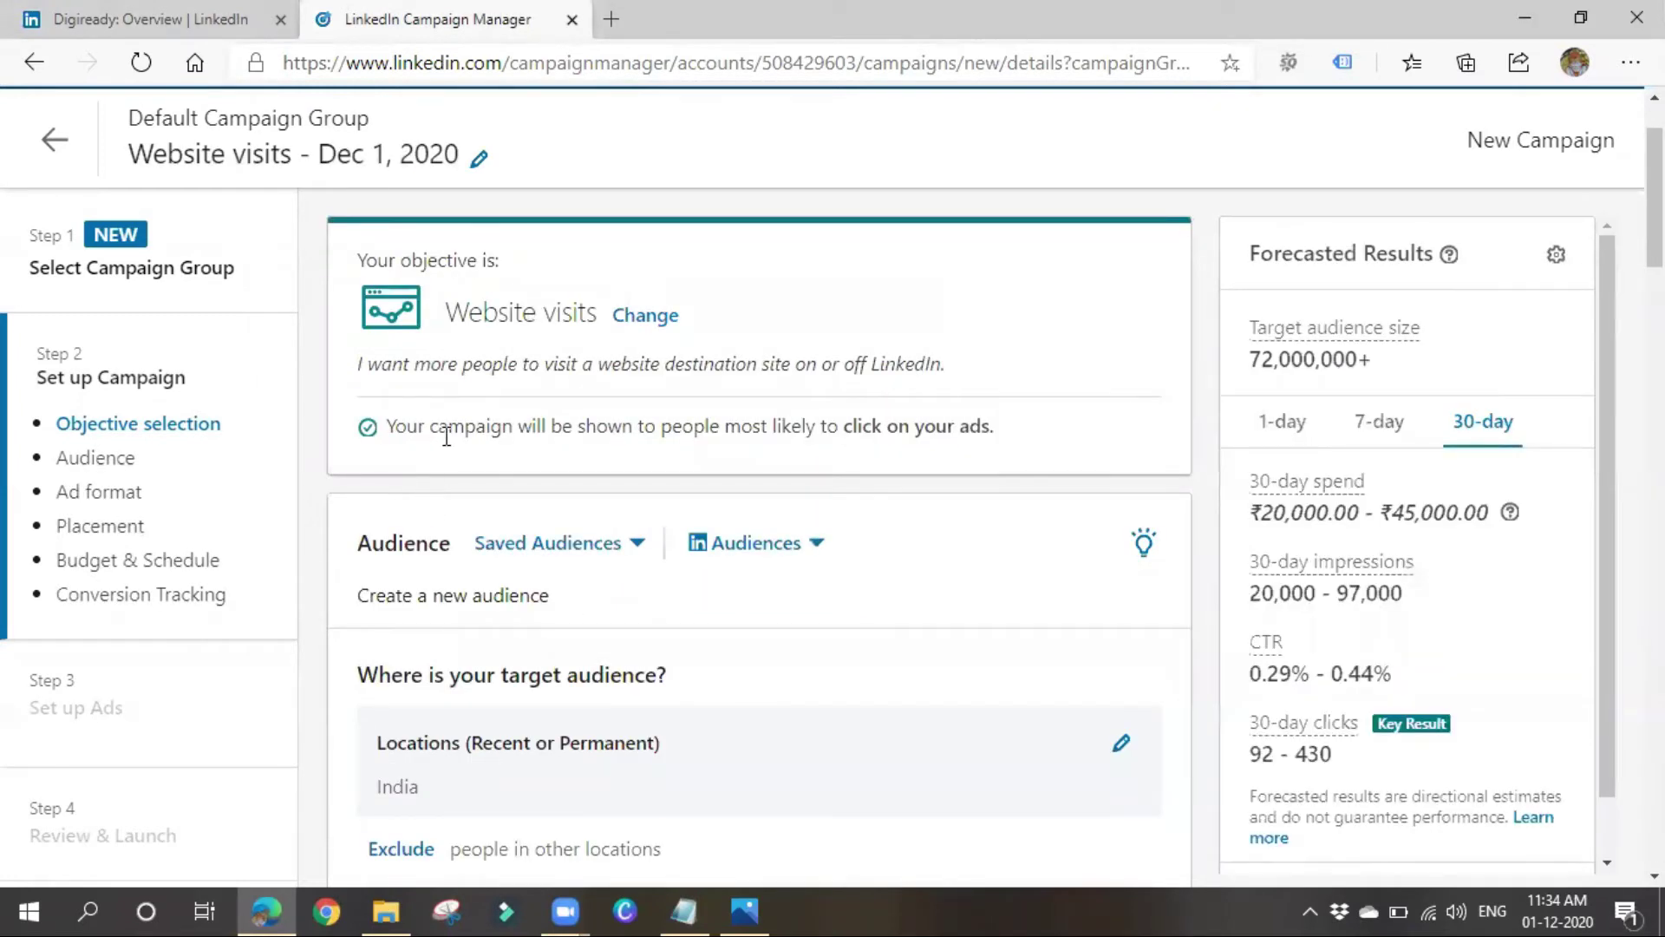
pyautogui.scroll(-1, 445, 435)
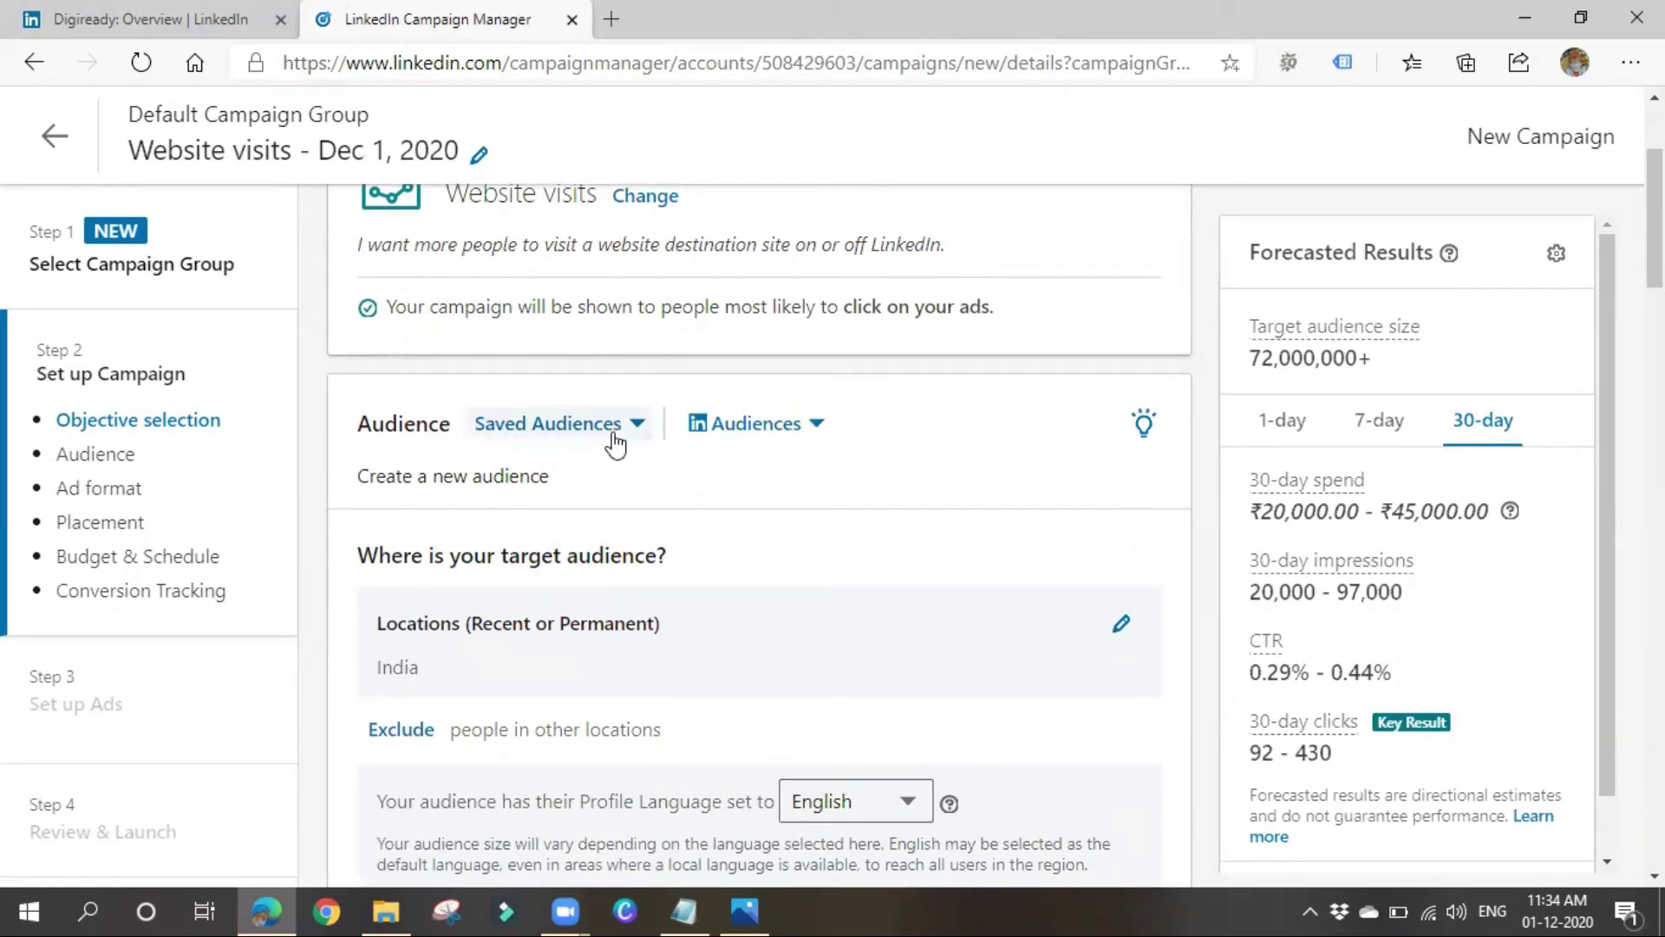
pyautogui.scroll(-3, 624, 520)
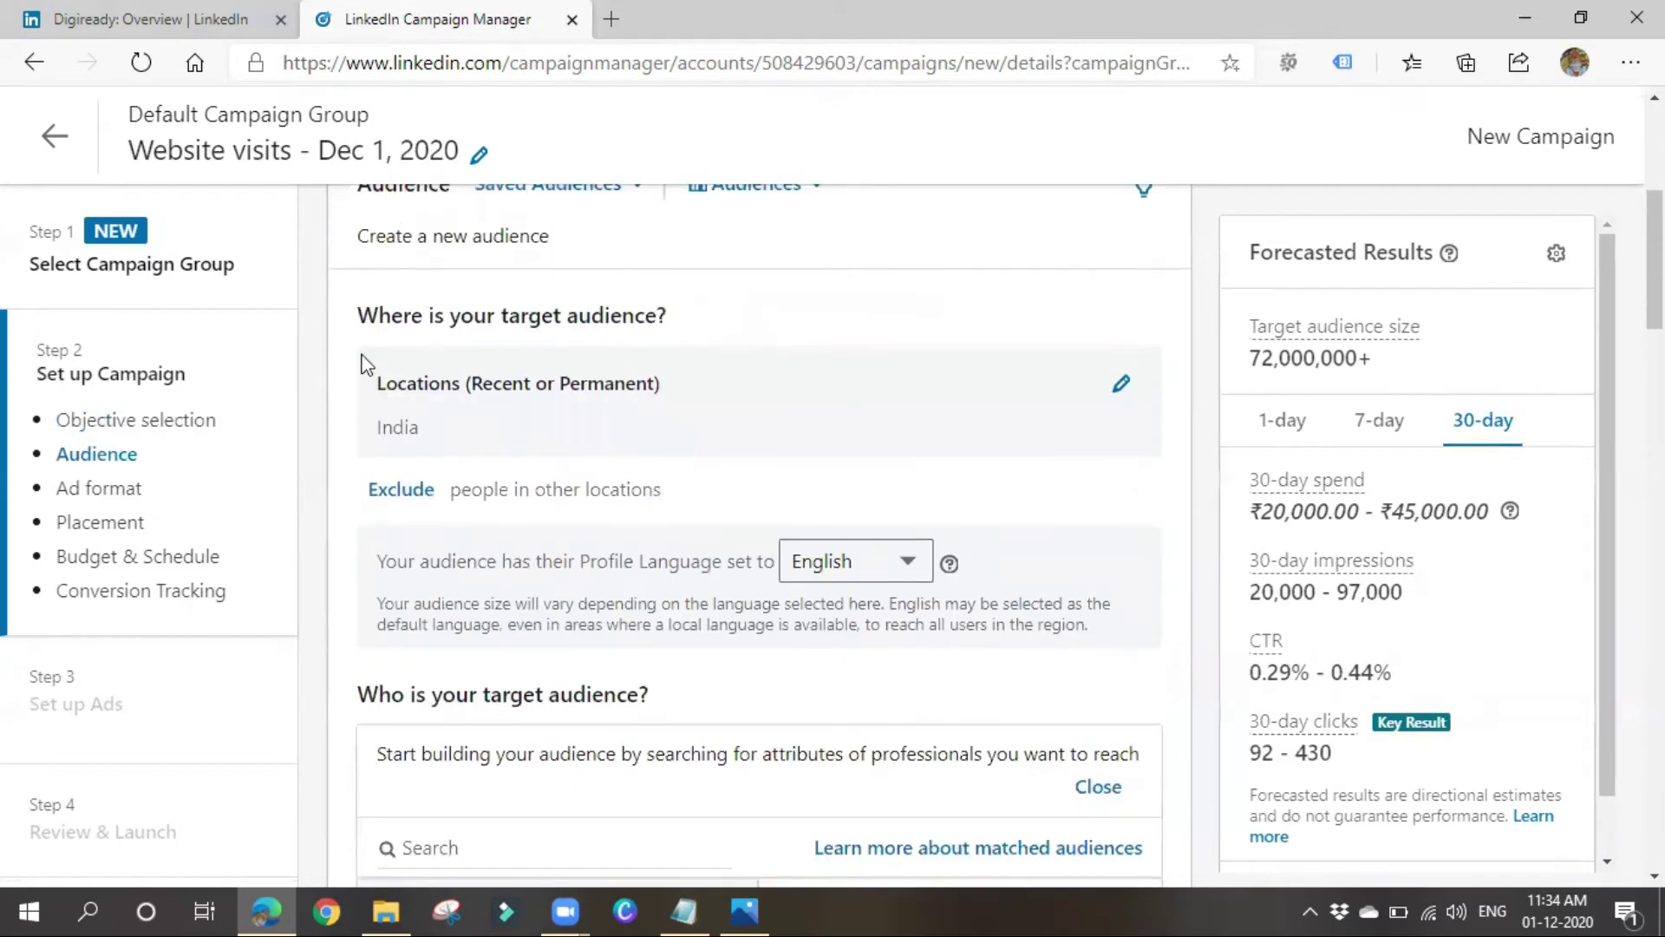
pyautogui.scroll(-3, 755, 717)
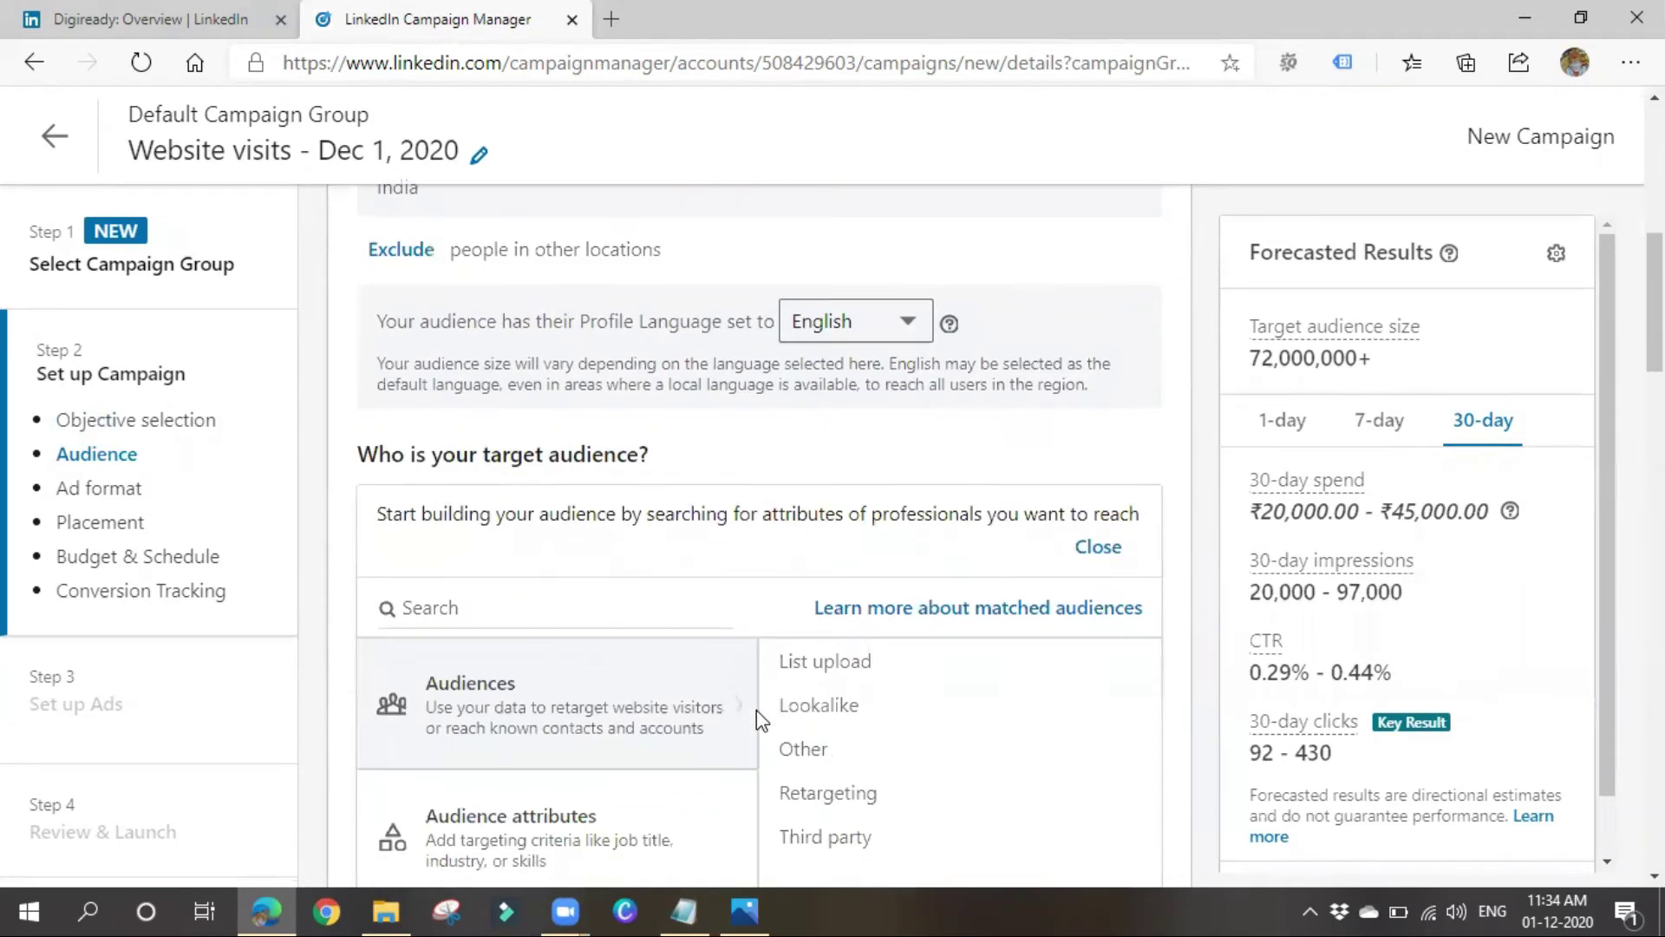
pyautogui.scroll(6, 538, 694)
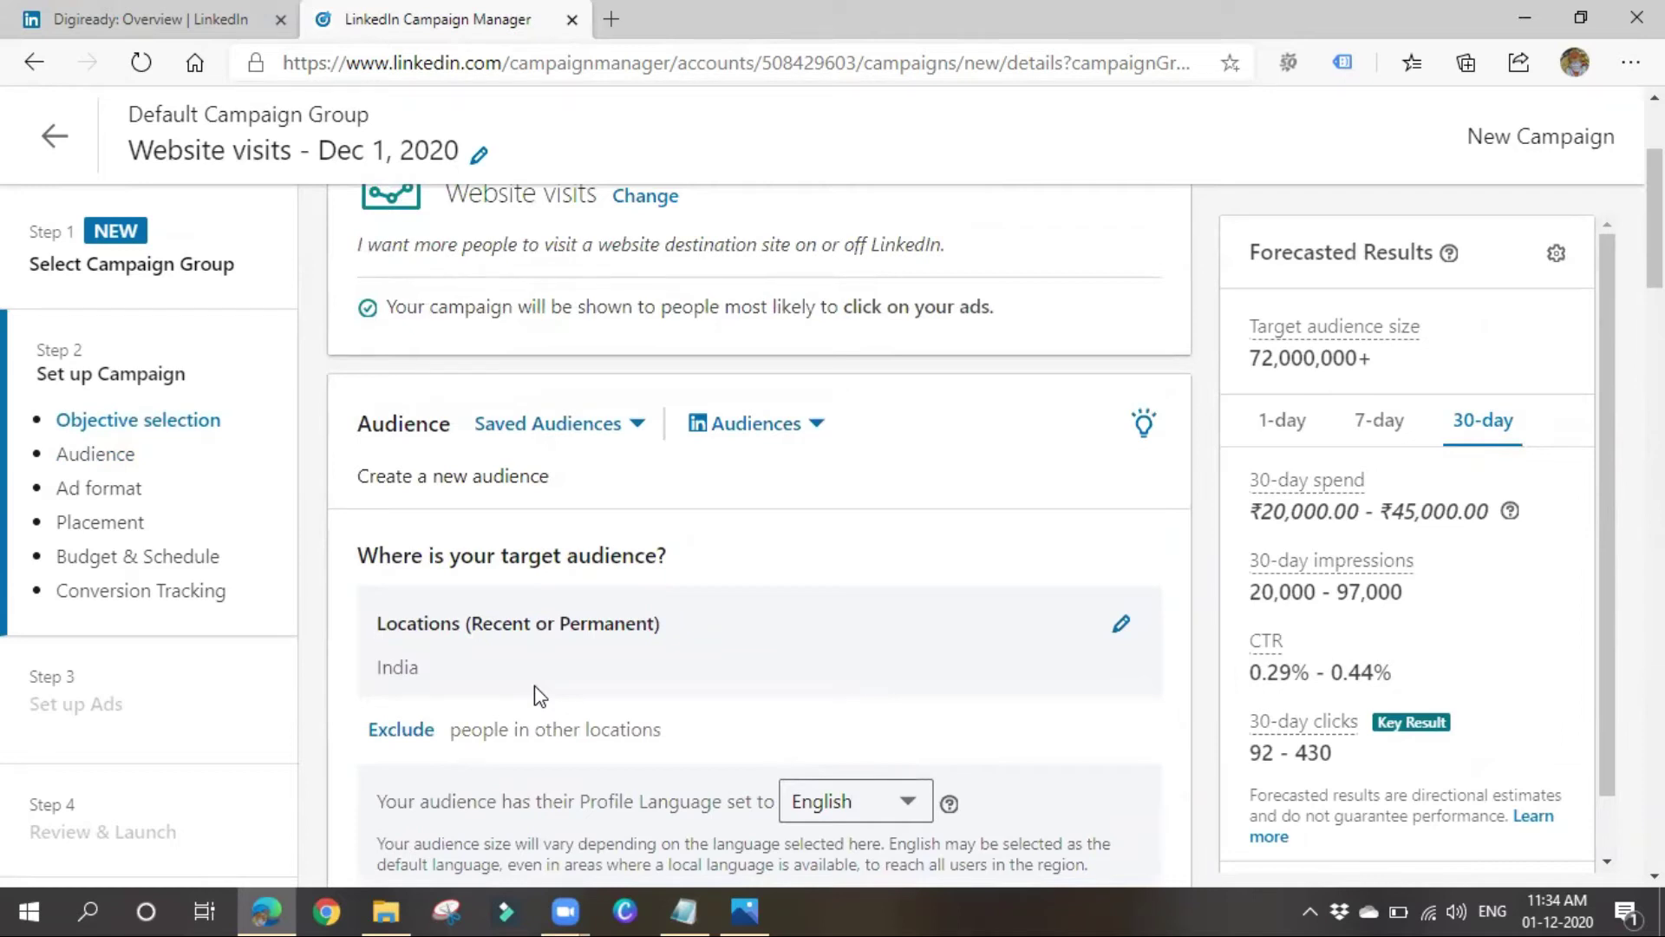
# Examine the saved audiences and the predefined LinkedIn audiences without choosing one.
pyautogui.click(628, 441)
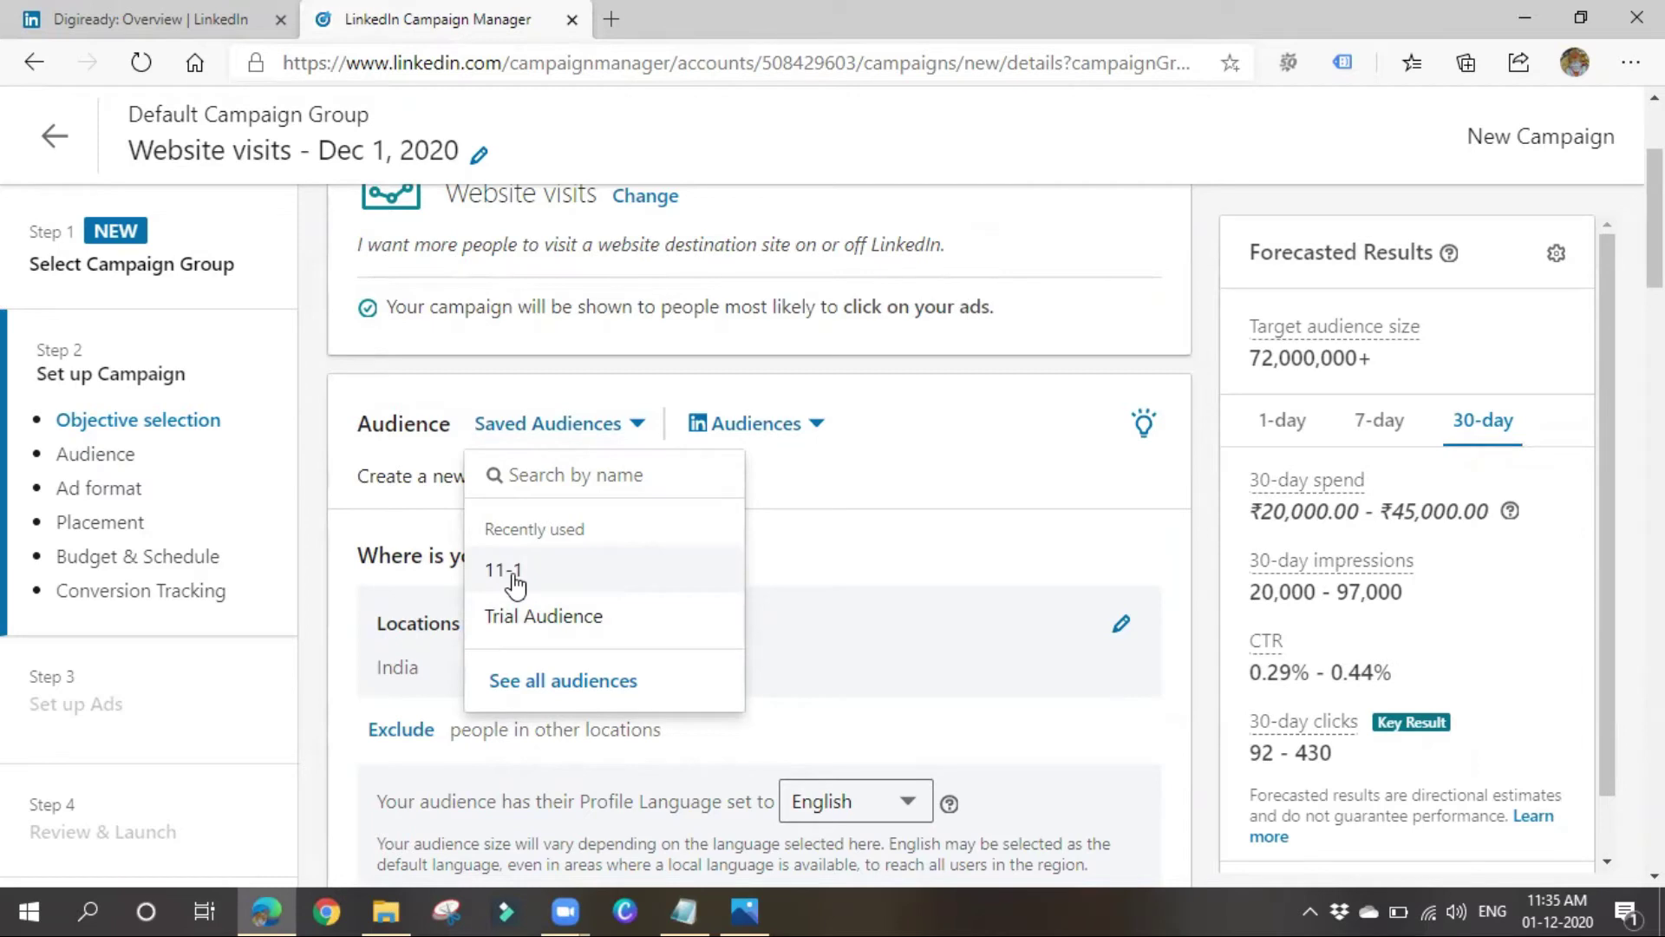
pyautogui.click(965, 481)
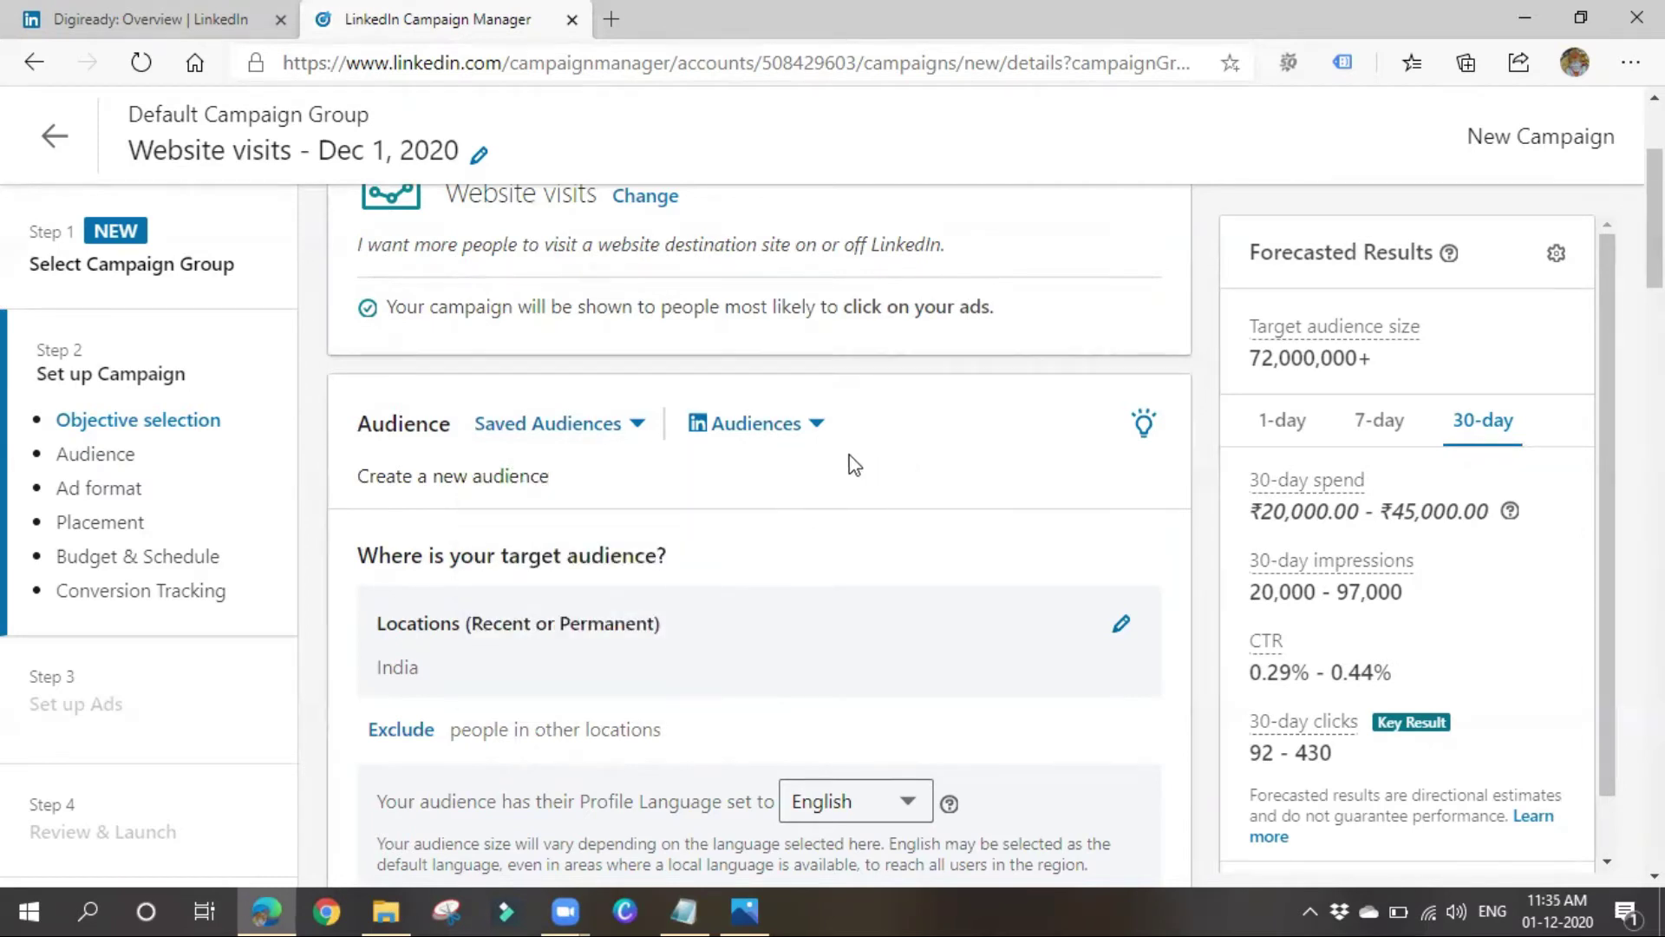
pyautogui.click(818, 428)
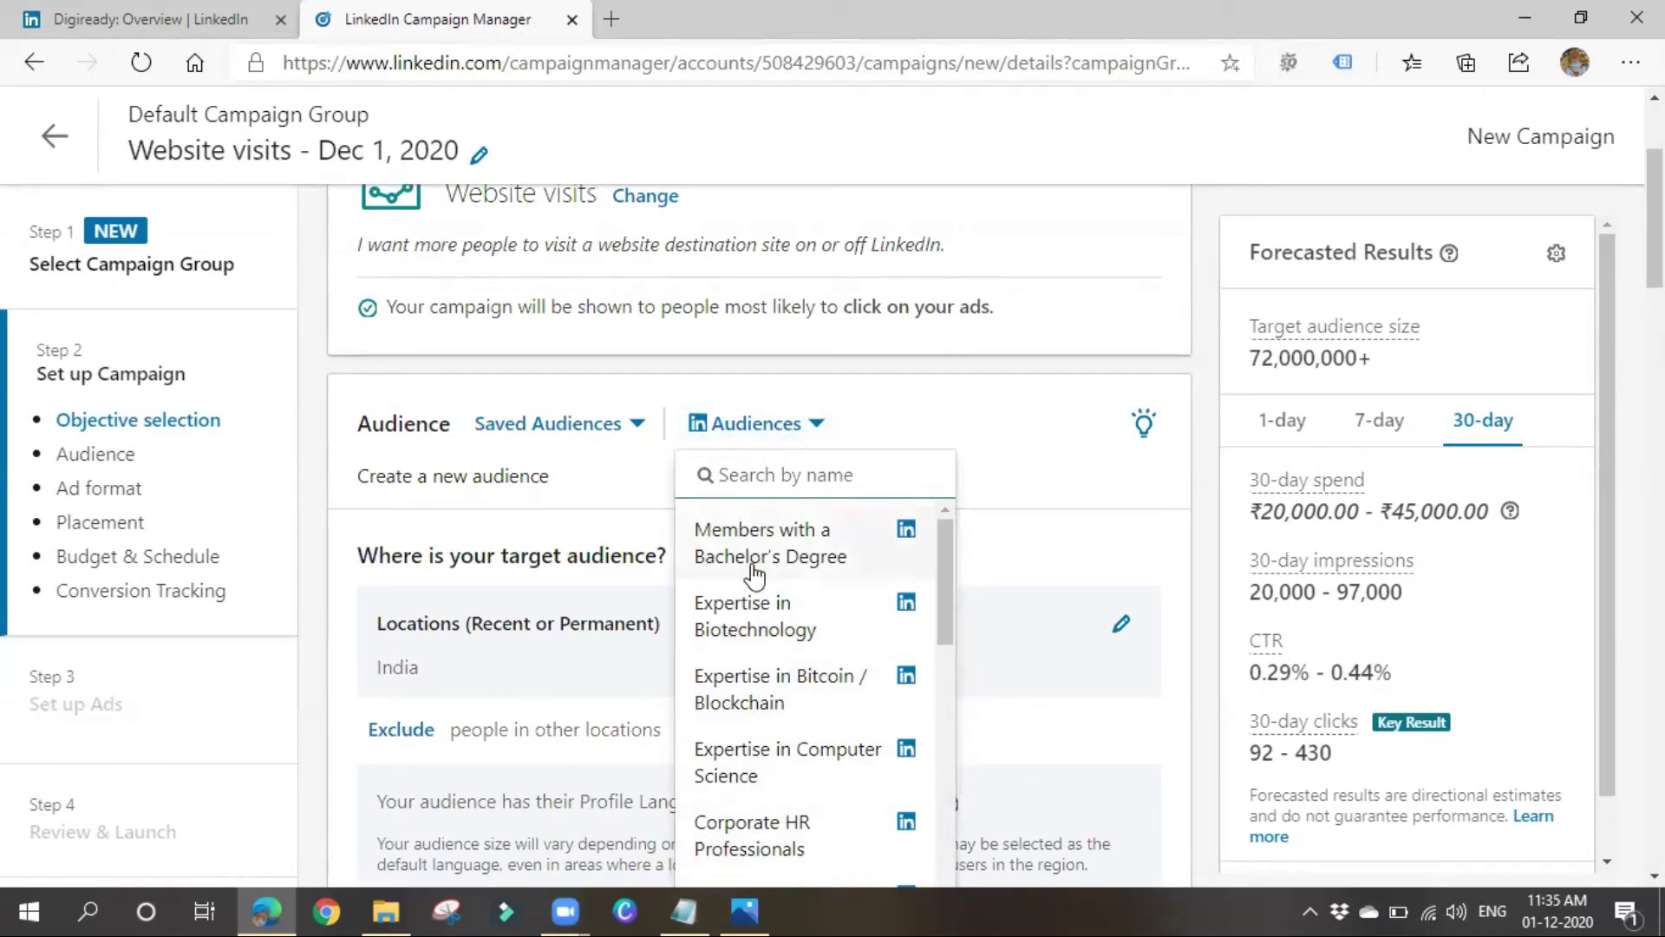
pyautogui.scroll(-1, 755, 577)
pyautogui.scroll(1, 746, 685)
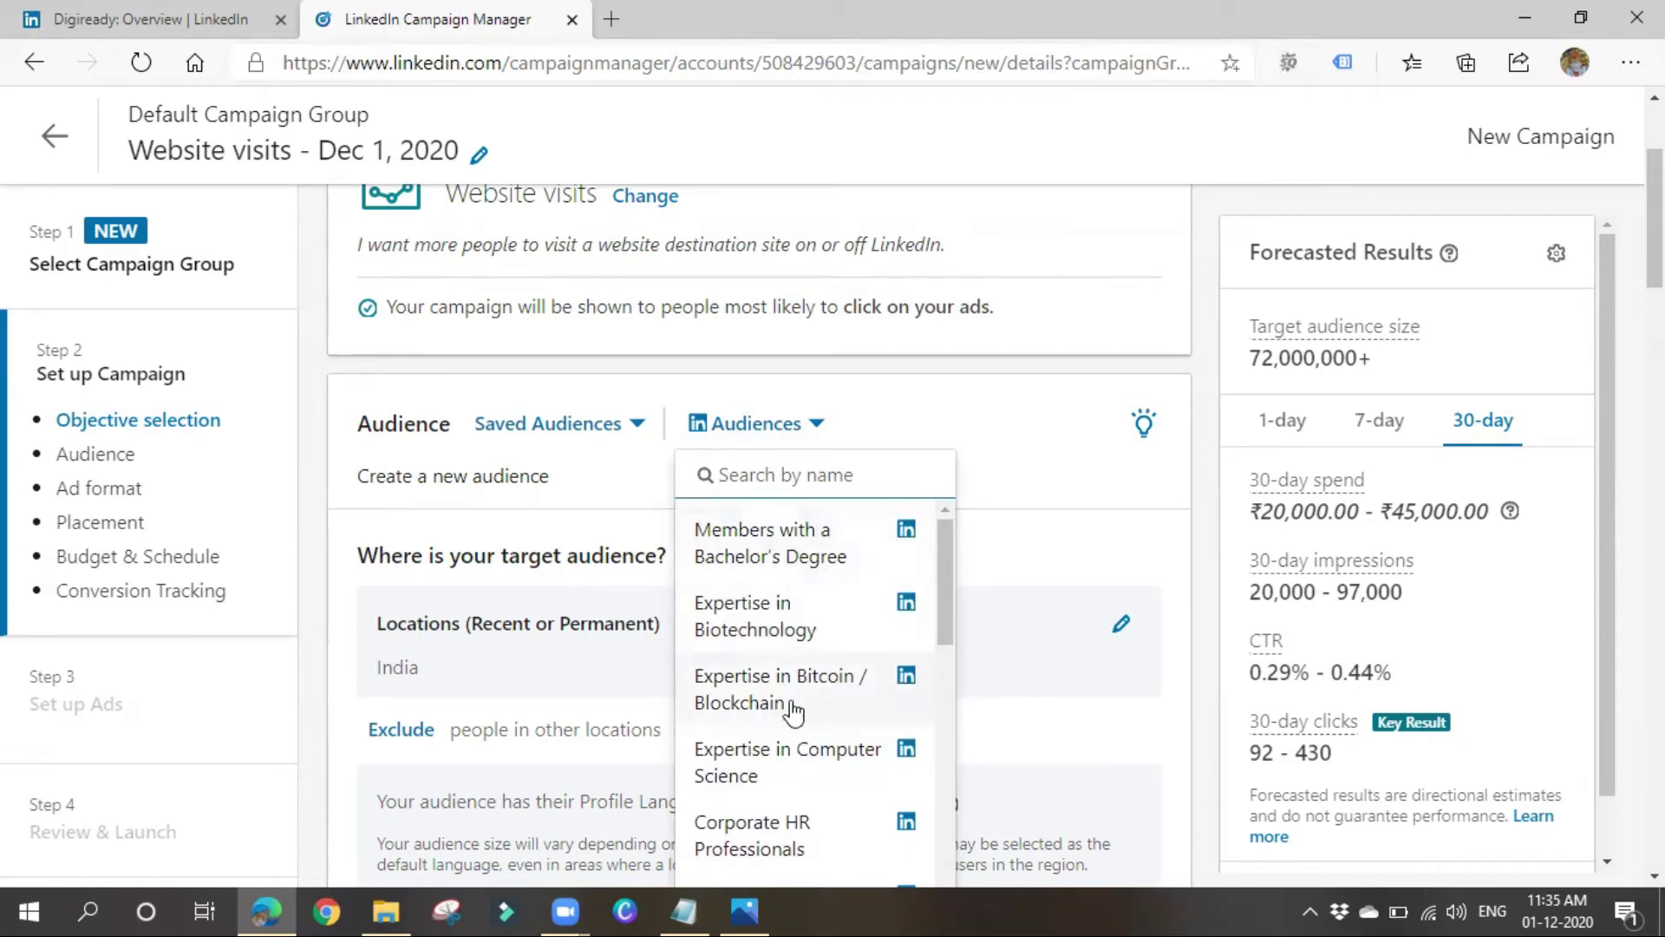
pyautogui.click(1012, 445)
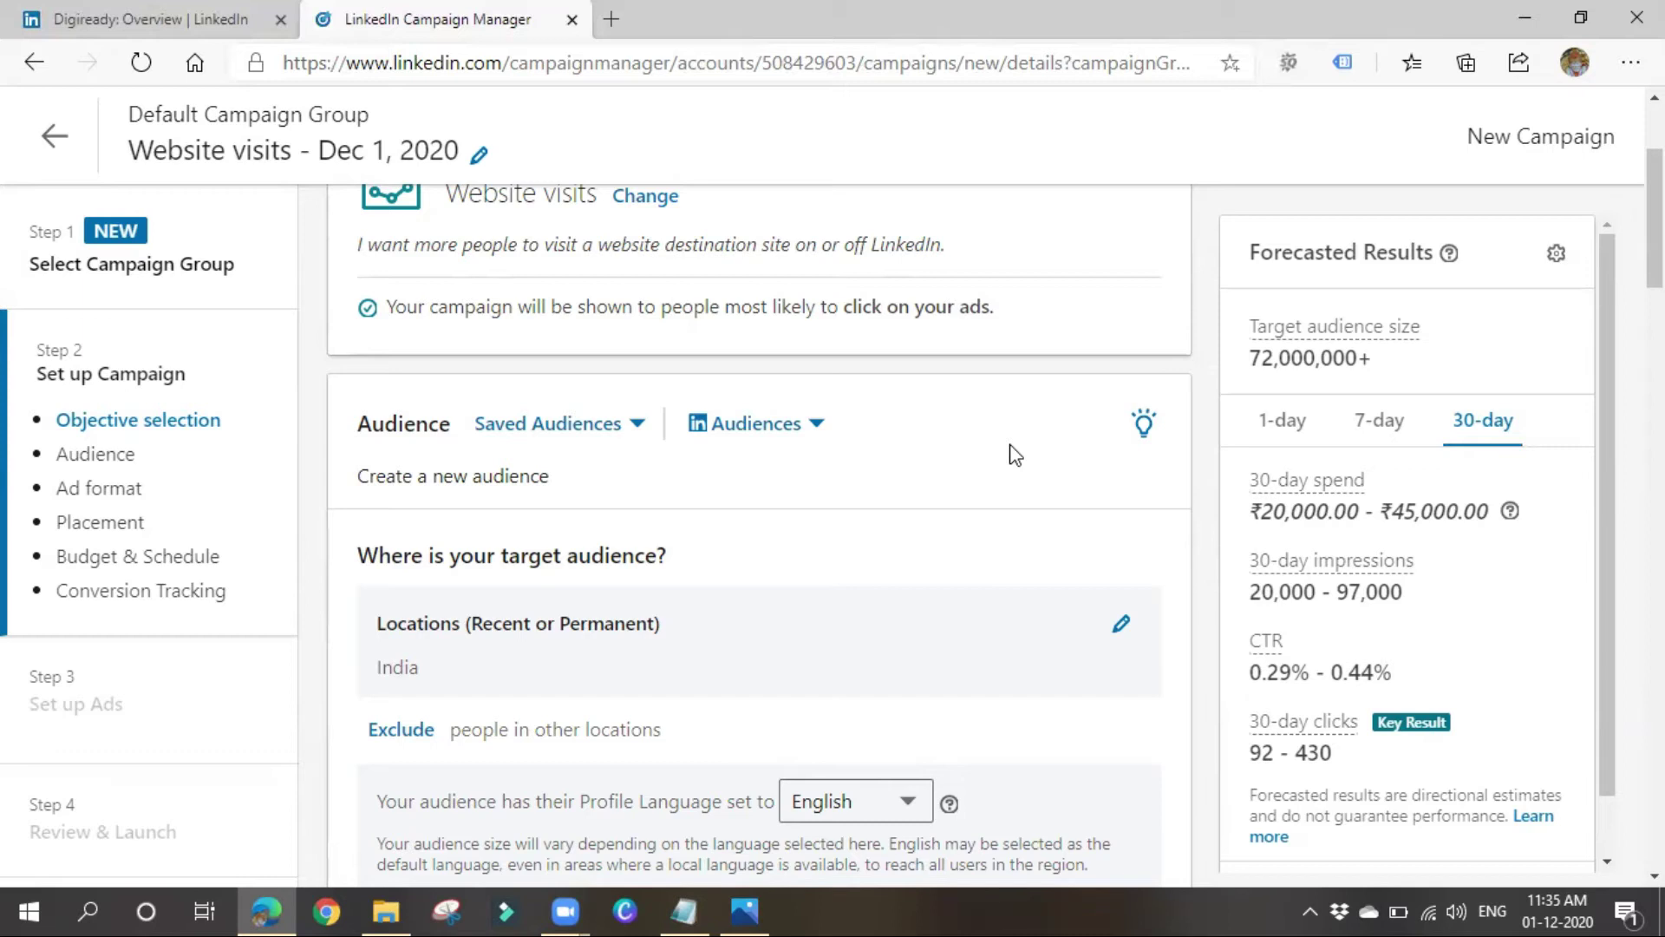
# Open the target audience's locations for editing and examine the recent or permanent location options without changing the choice.
pyautogui.scroll(-2, 607, 503)
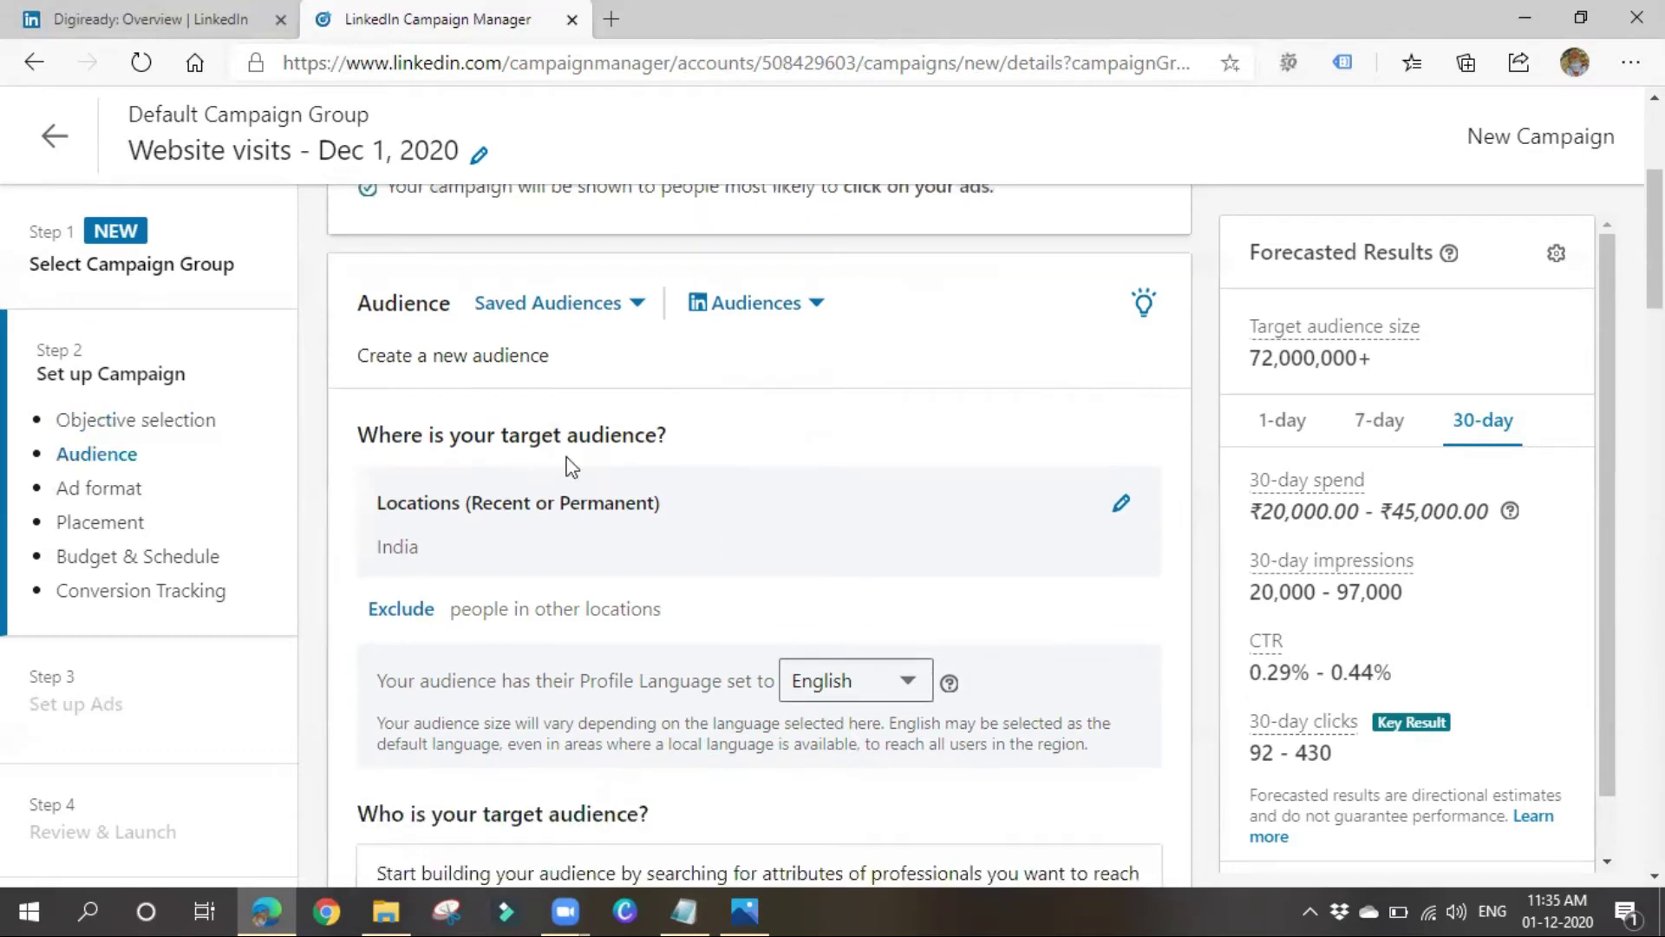
pyautogui.scroll(-1, 520, 490)
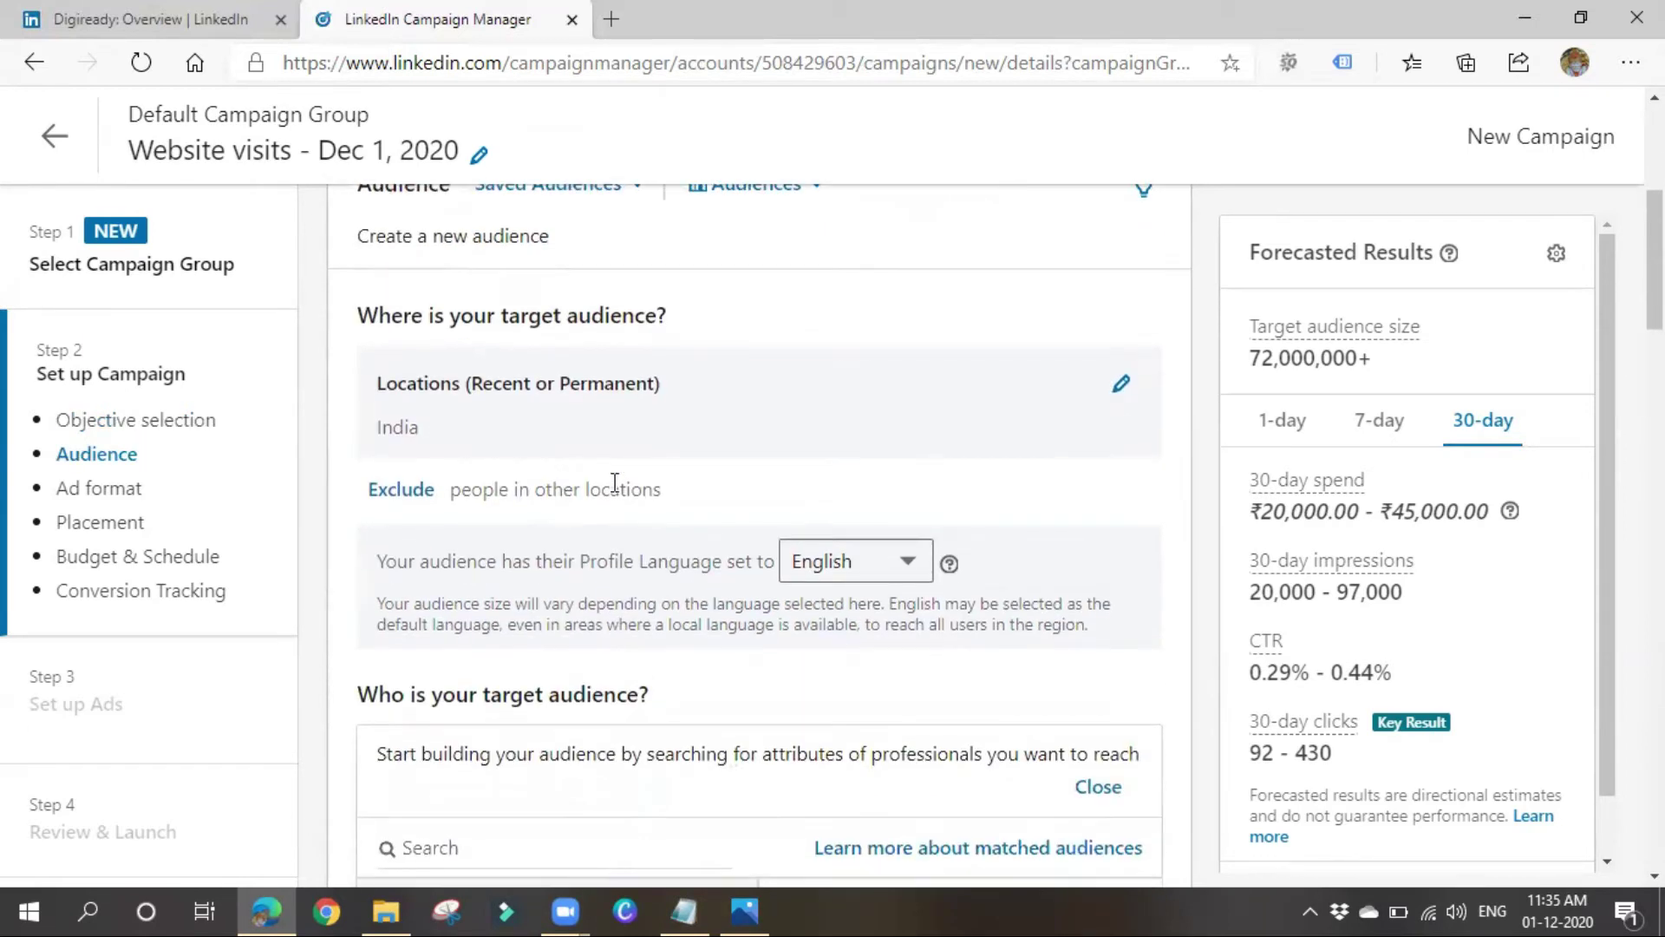
pyautogui.click(1121, 383)
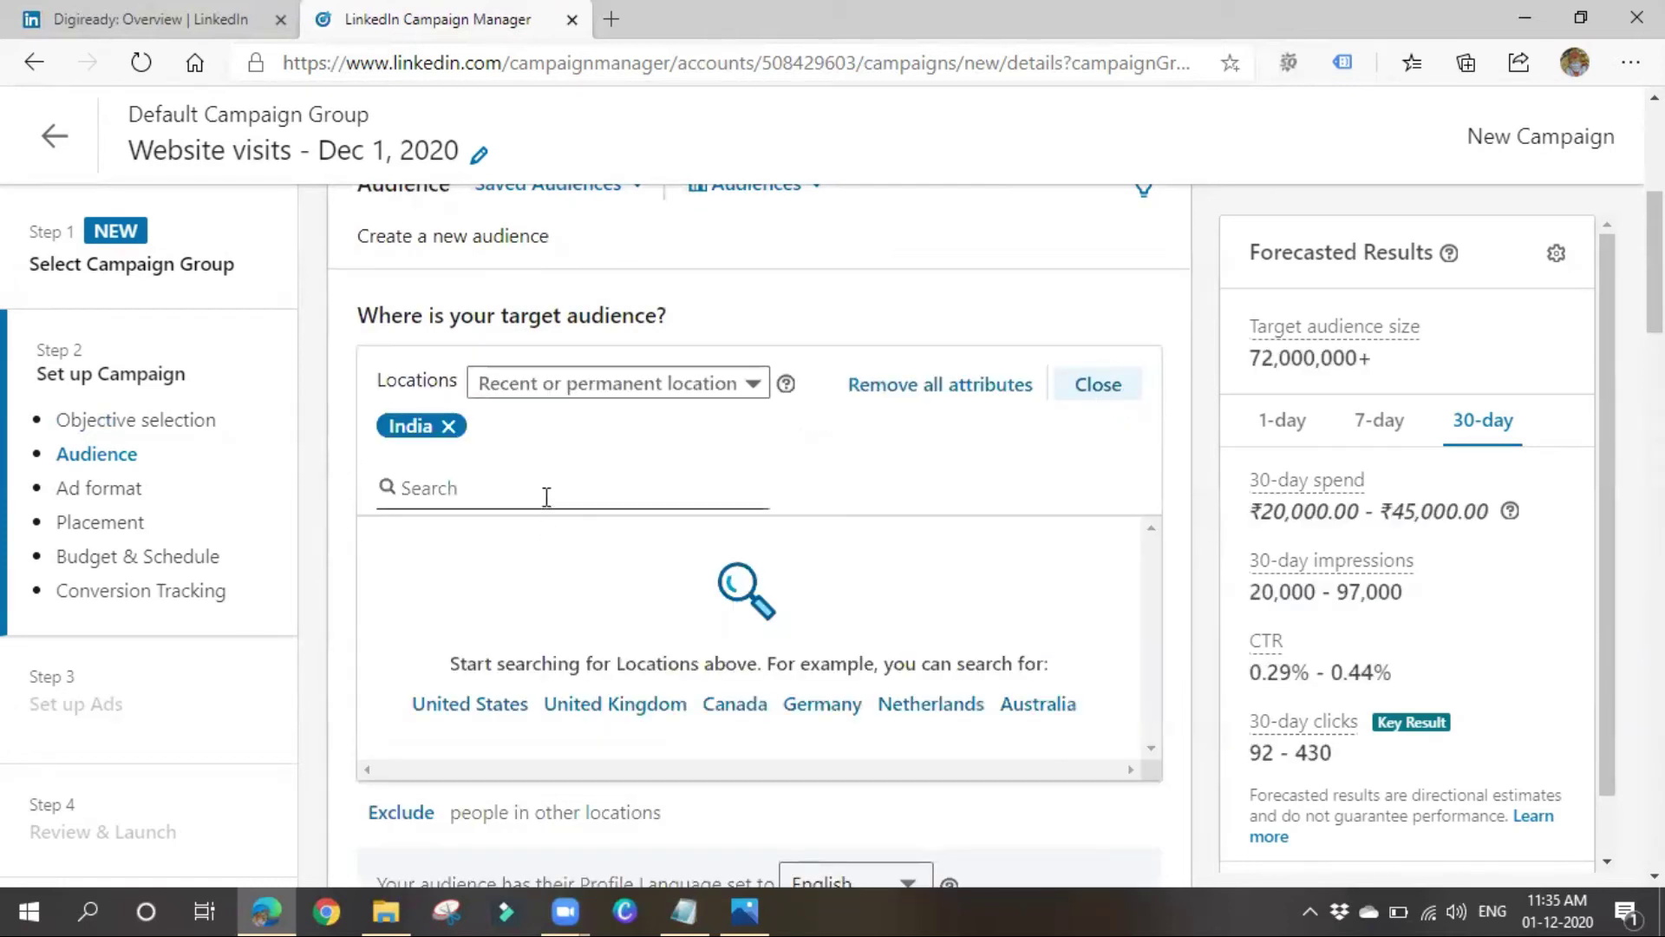
pyautogui.click(562, 399)
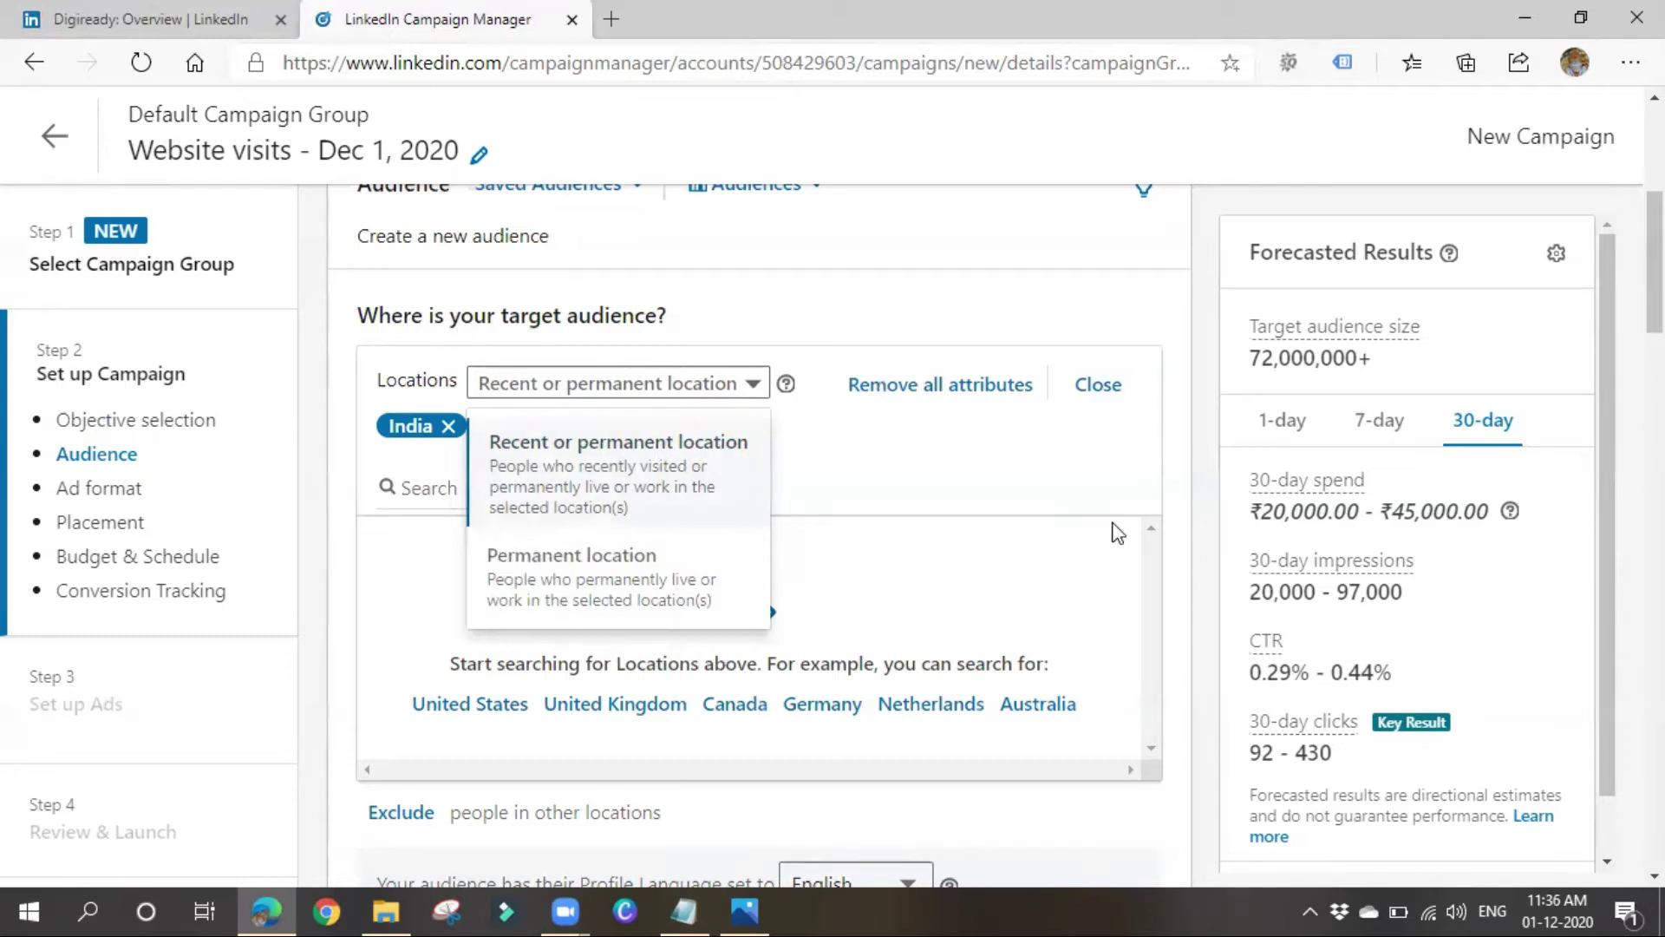
pyautogui.click(997, 488)
# Replace India with Hyderabad, Telangana, India and Secunderābād, Telangana, India as the target locations.
pyautogui.click(493, 503)
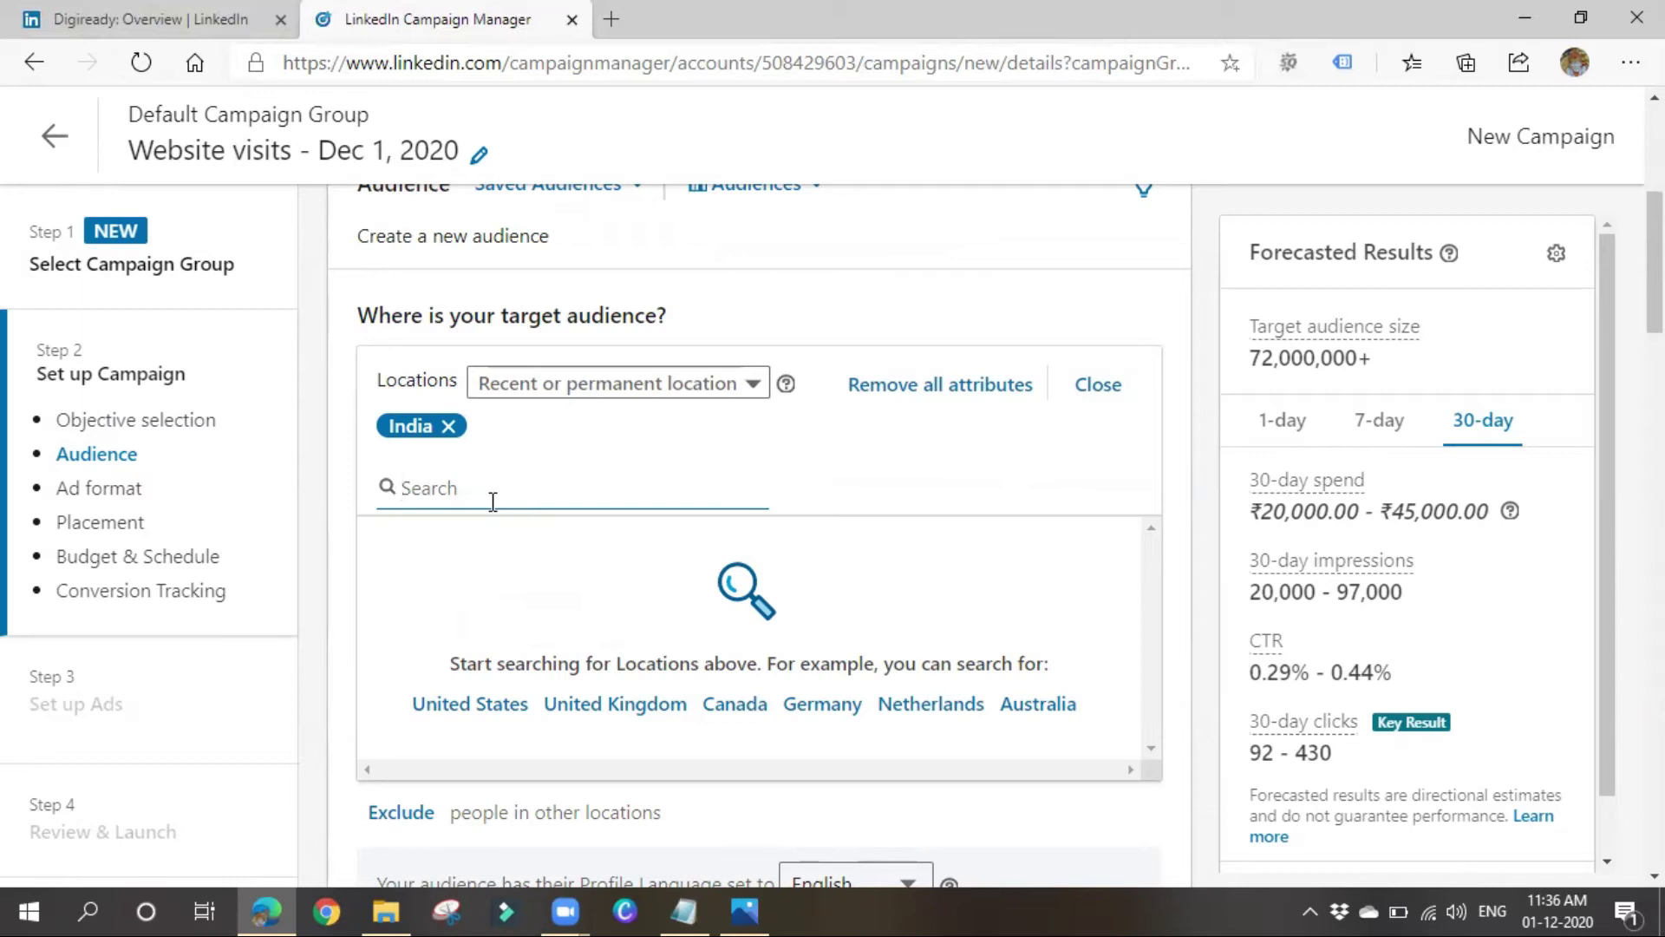
pyautogui.write('hyderabad')
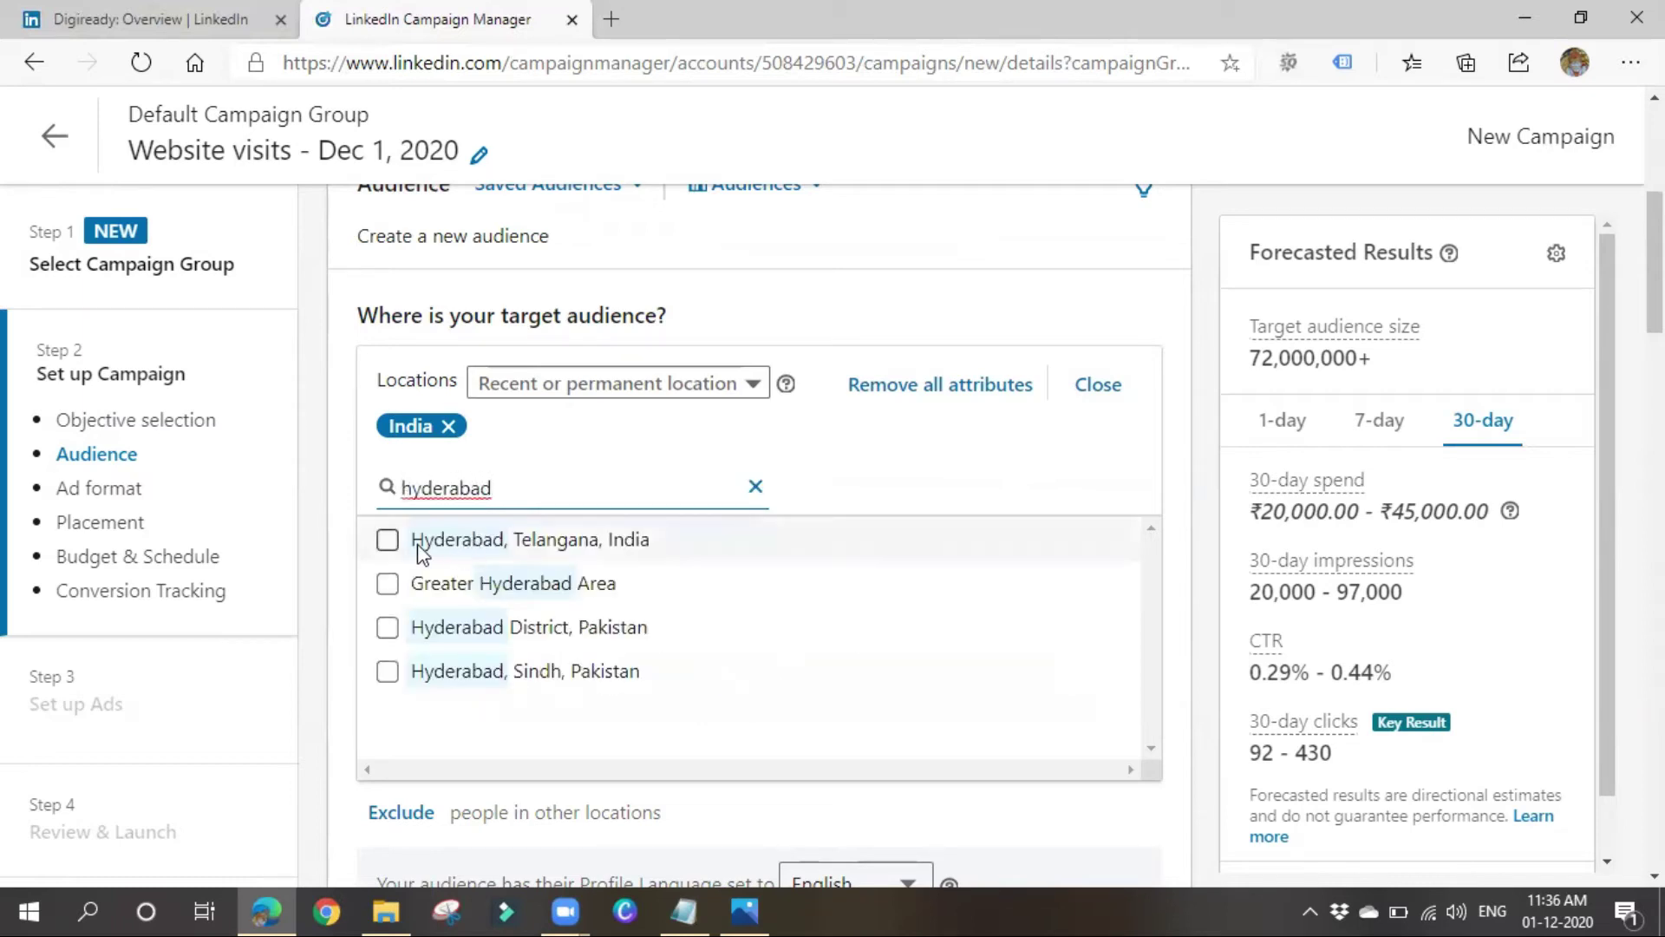
pyautogui.click(419, 545)
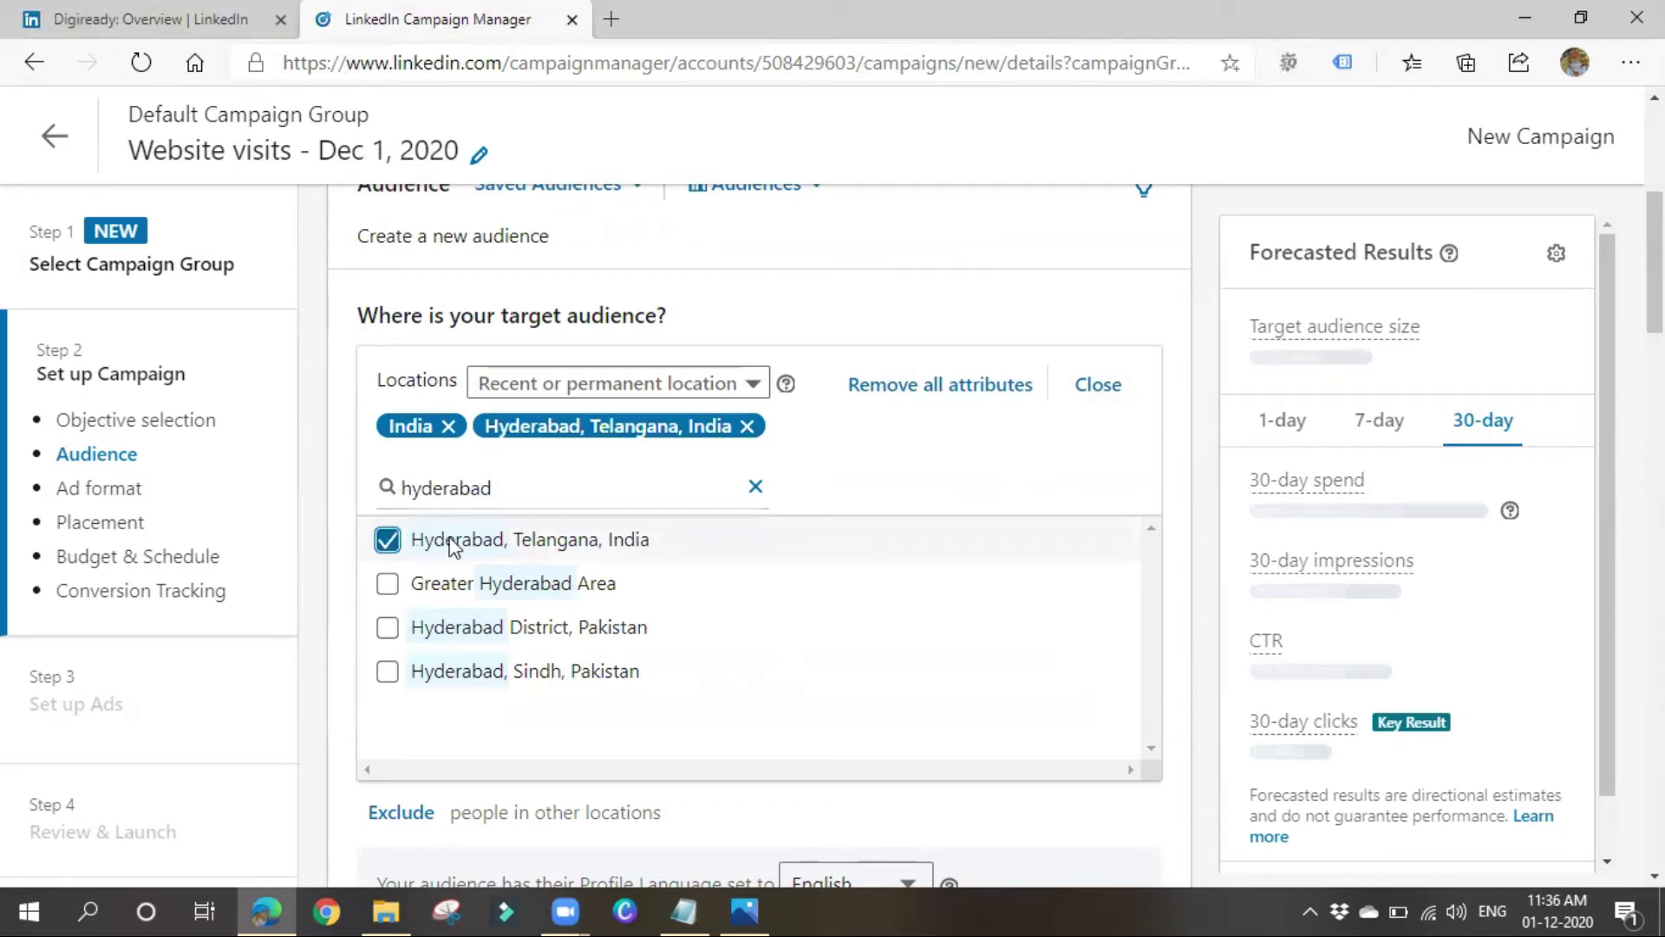
pyautogui.click(449, 426)
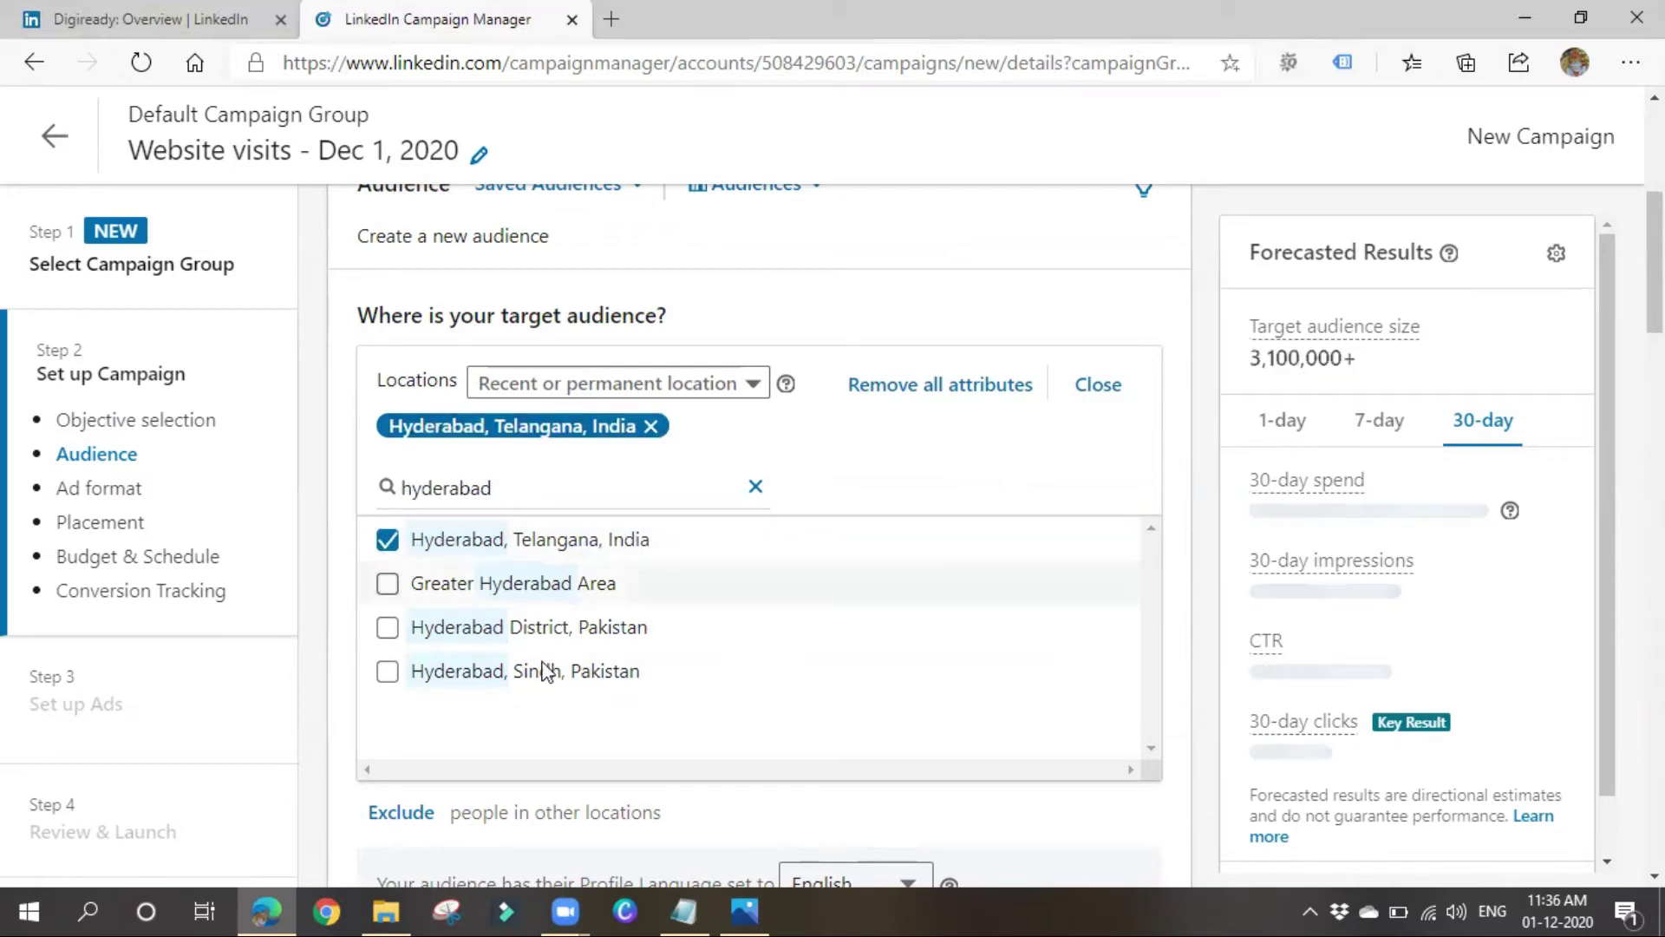
pyautogui.doubleClick(589, 492)
pyautogui.write('secun')
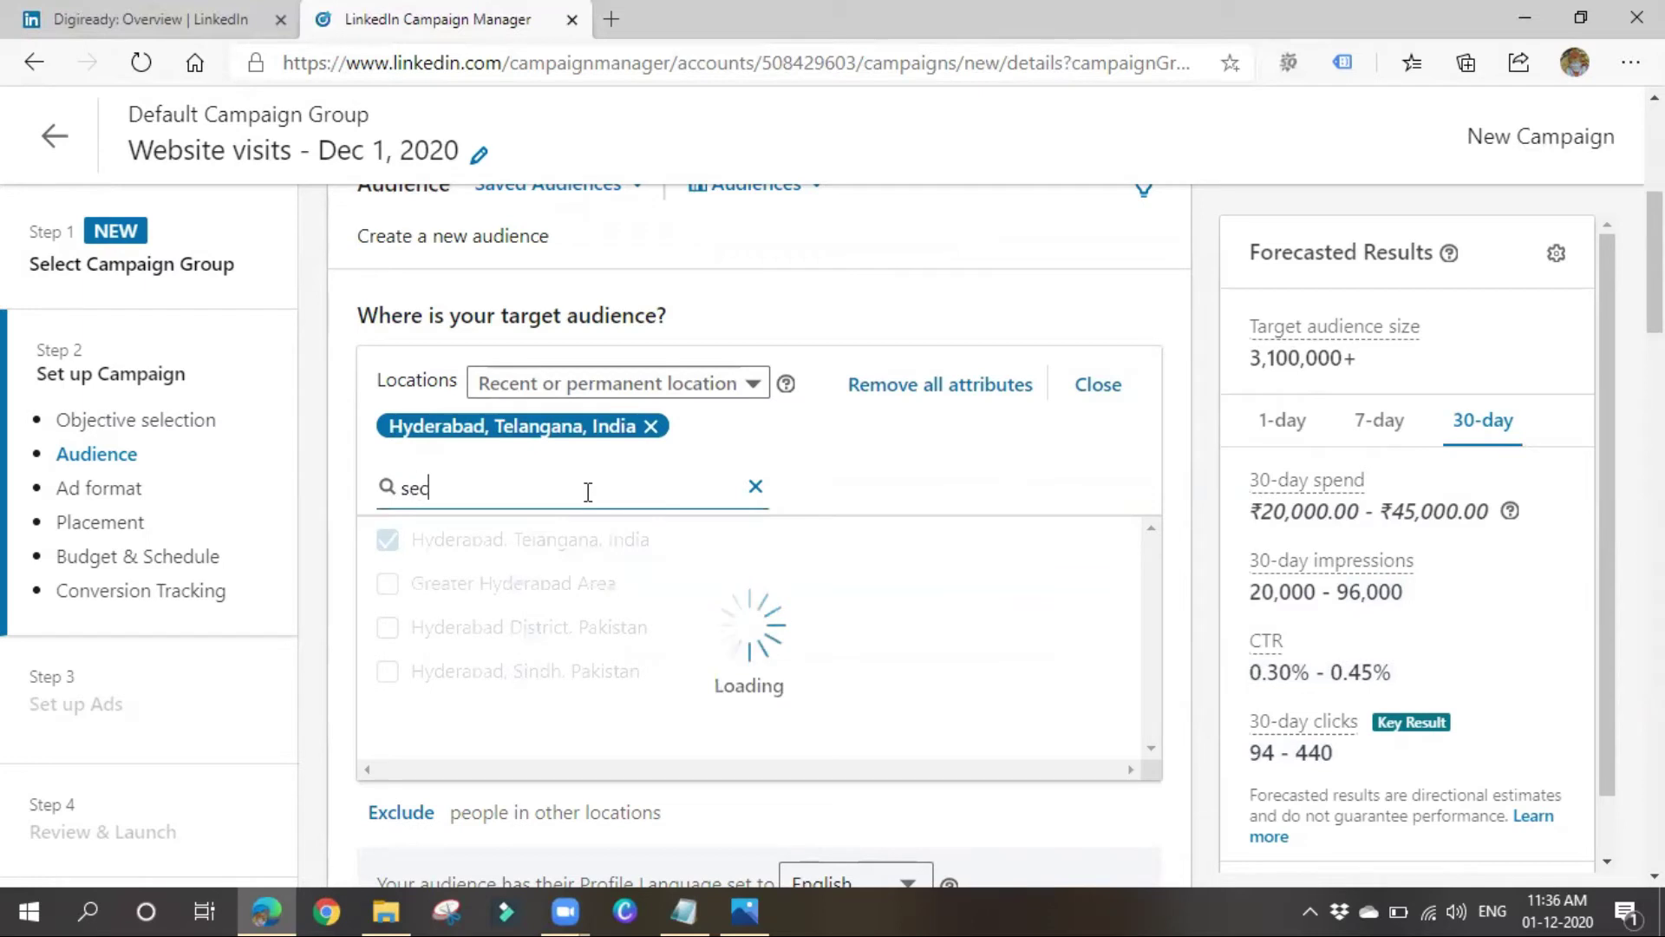
pyautogui.click(585, 538)
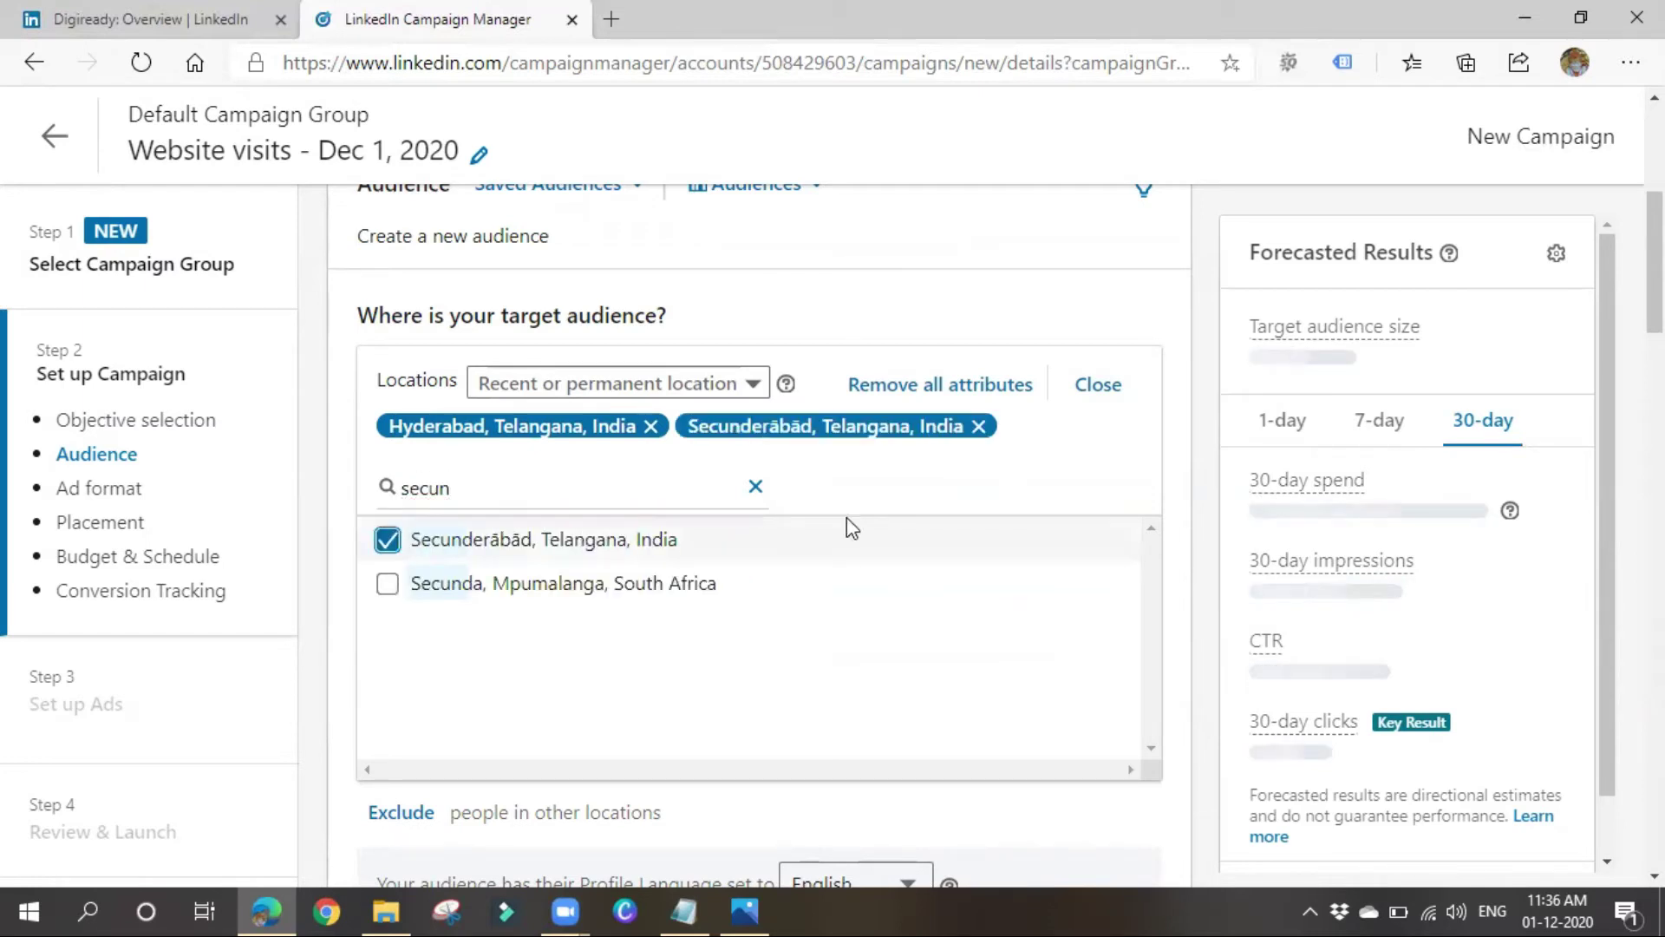
pyautogui.click(755, 485)
# Examine the option for excluding people in other locations and close it without adding any location.
pyautogui.scroll(-5, 612, 570)
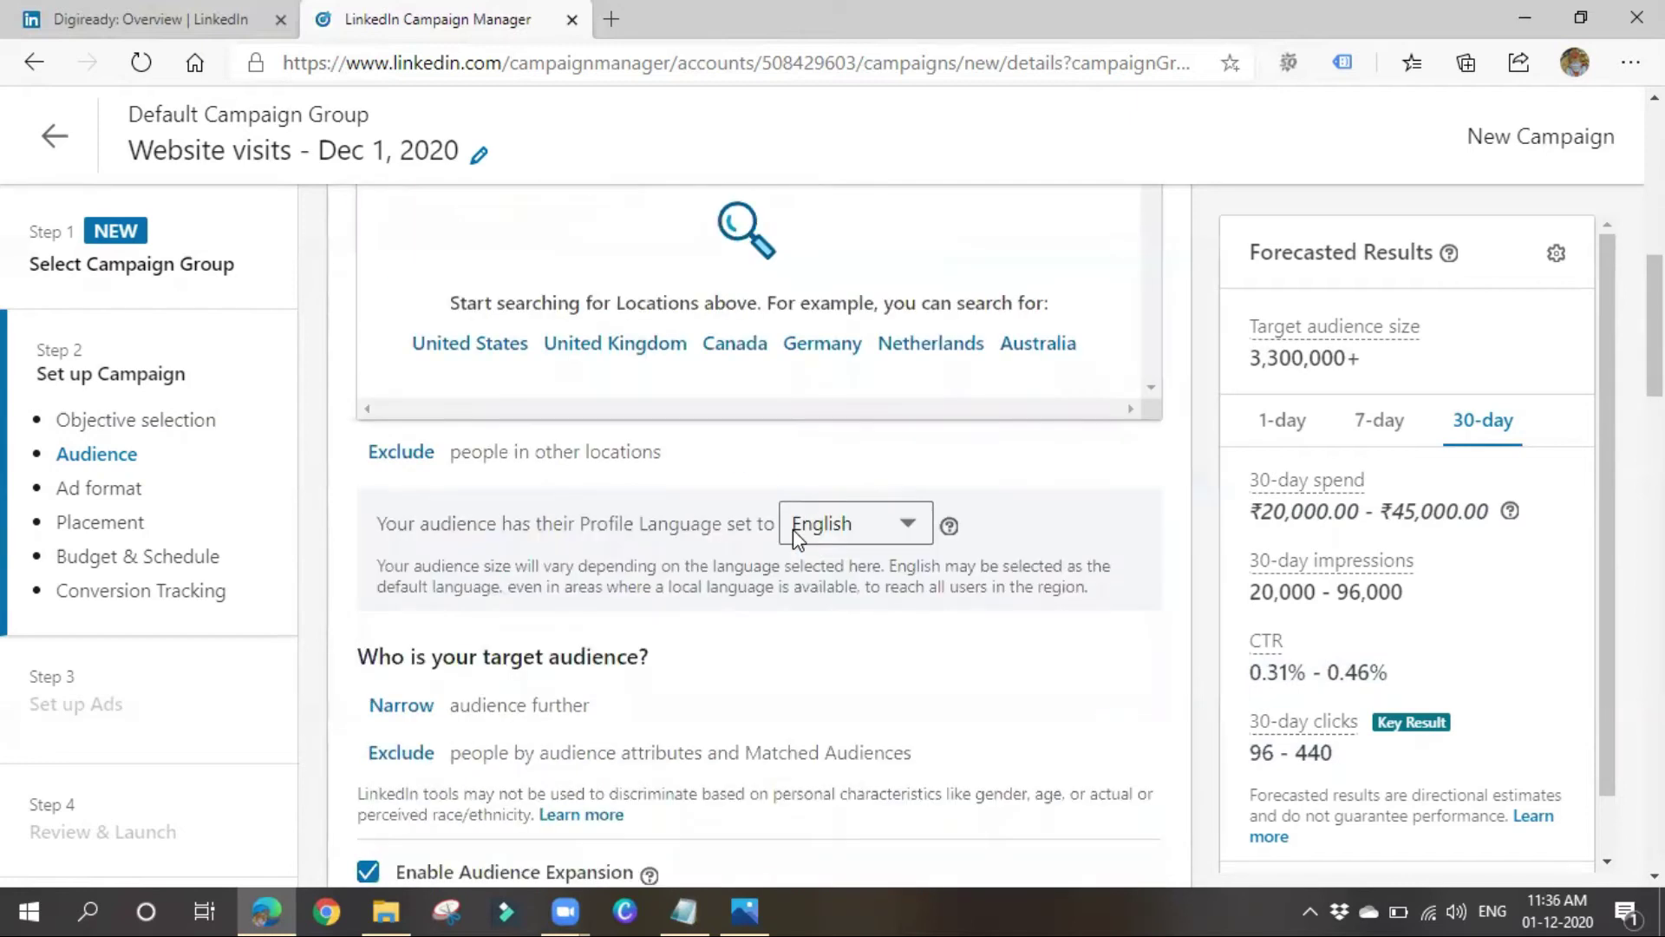
pyautogui.scroll(1, 617, 526)
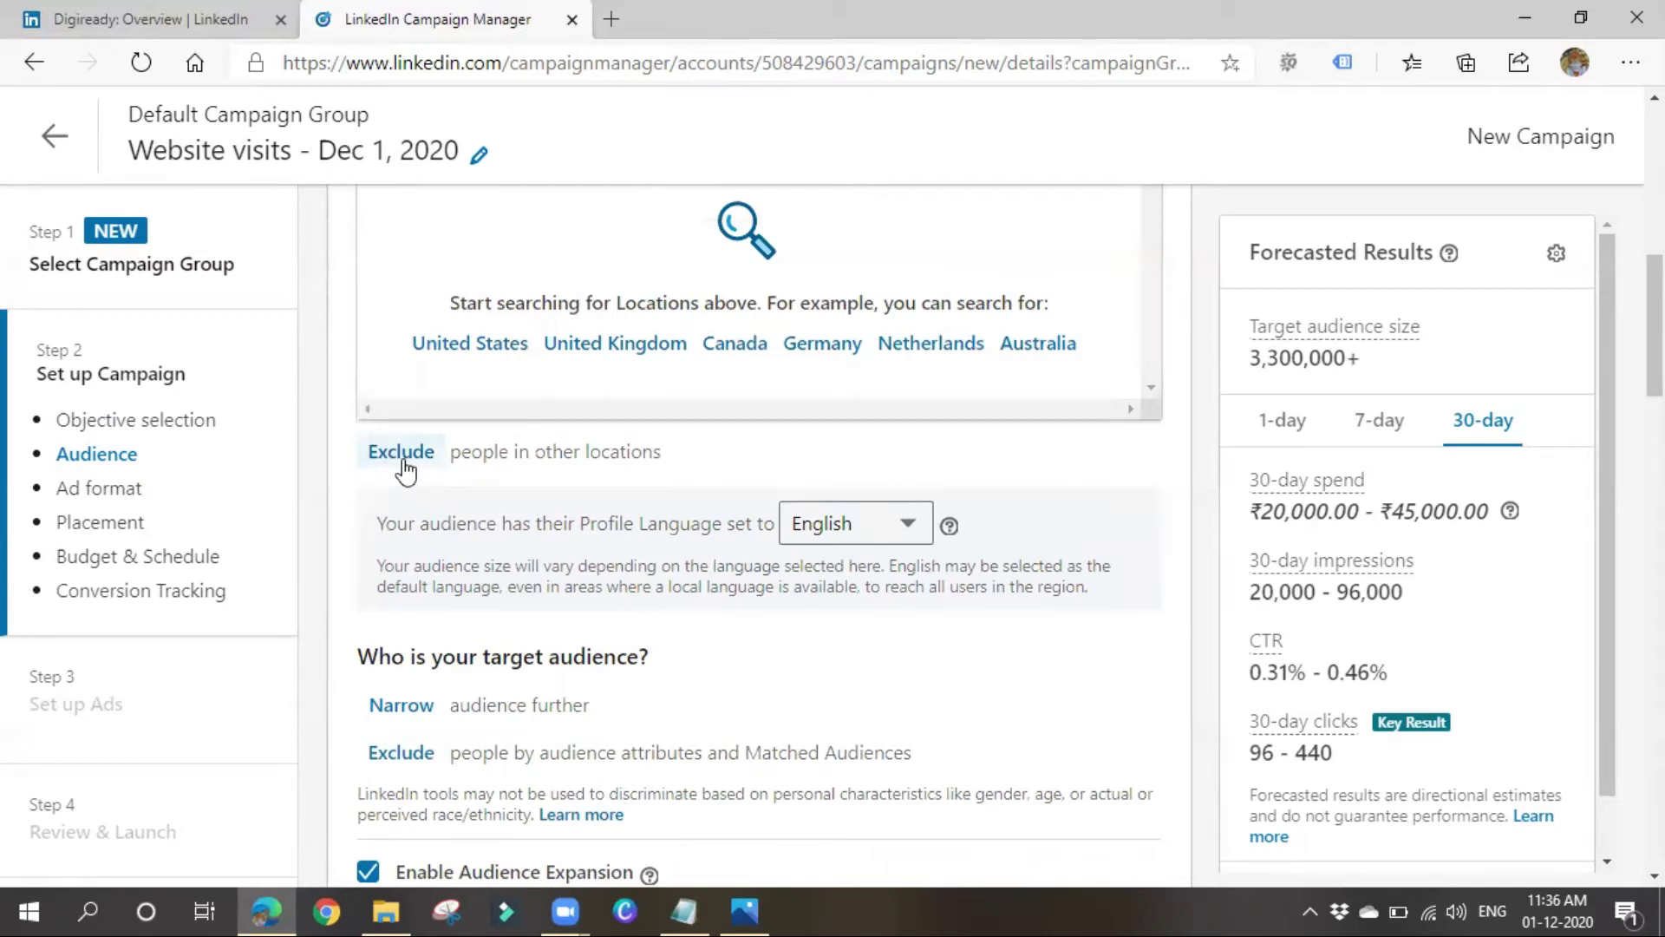
pyautogui.click(403, 453)
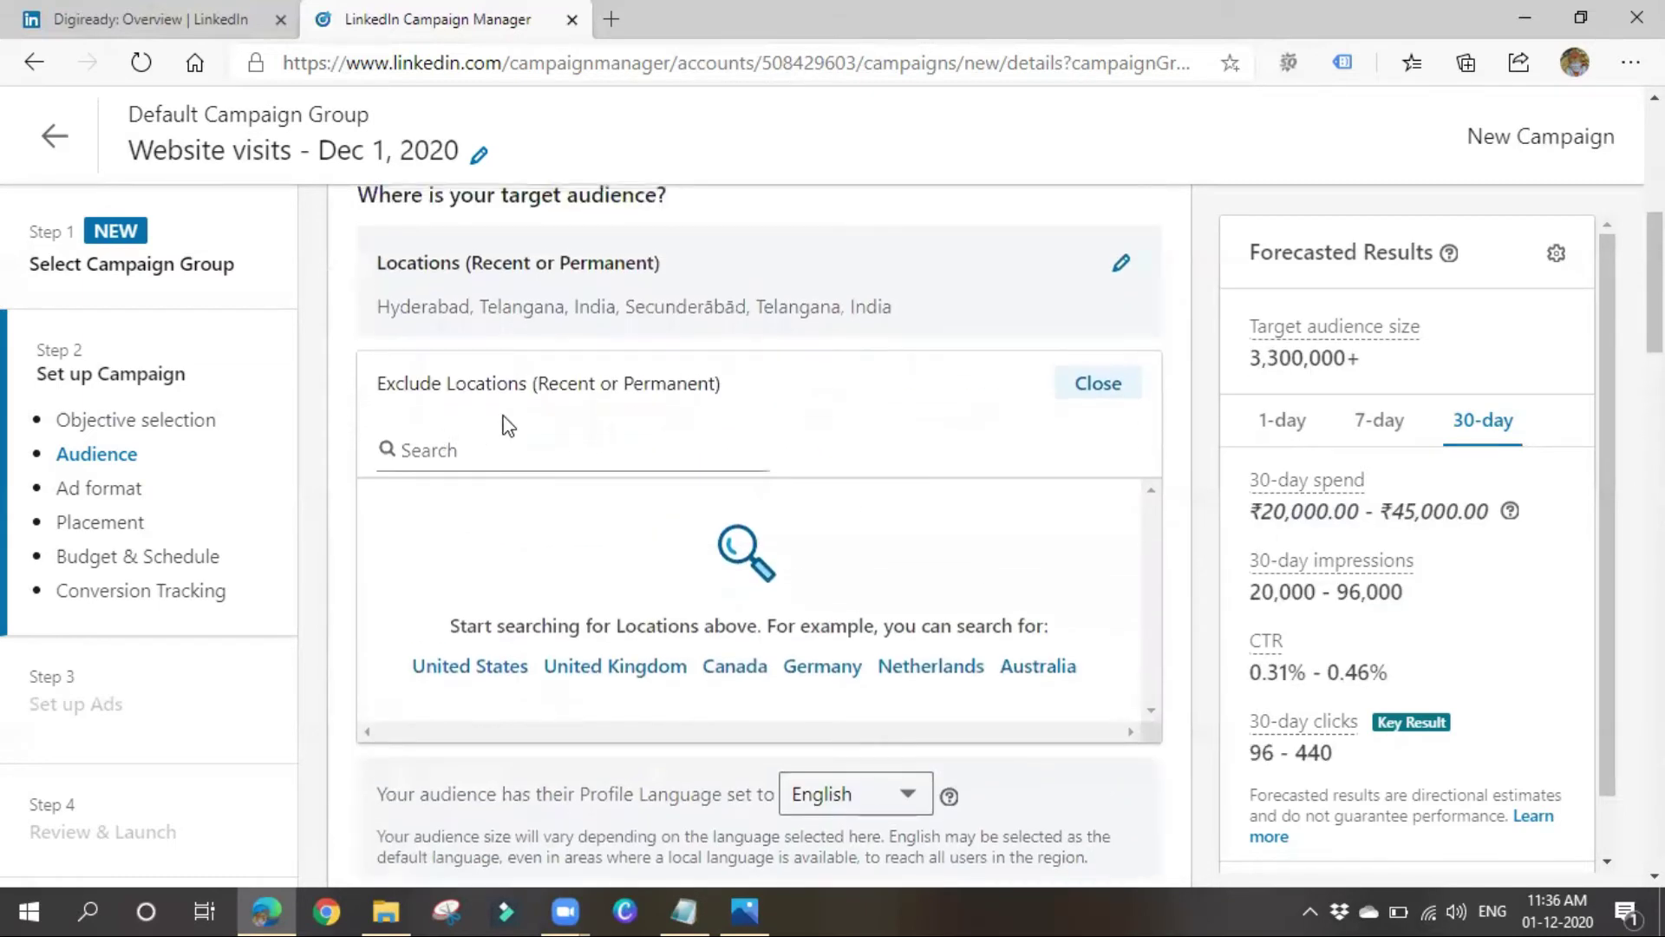
pyautogui.click(1094, 384)
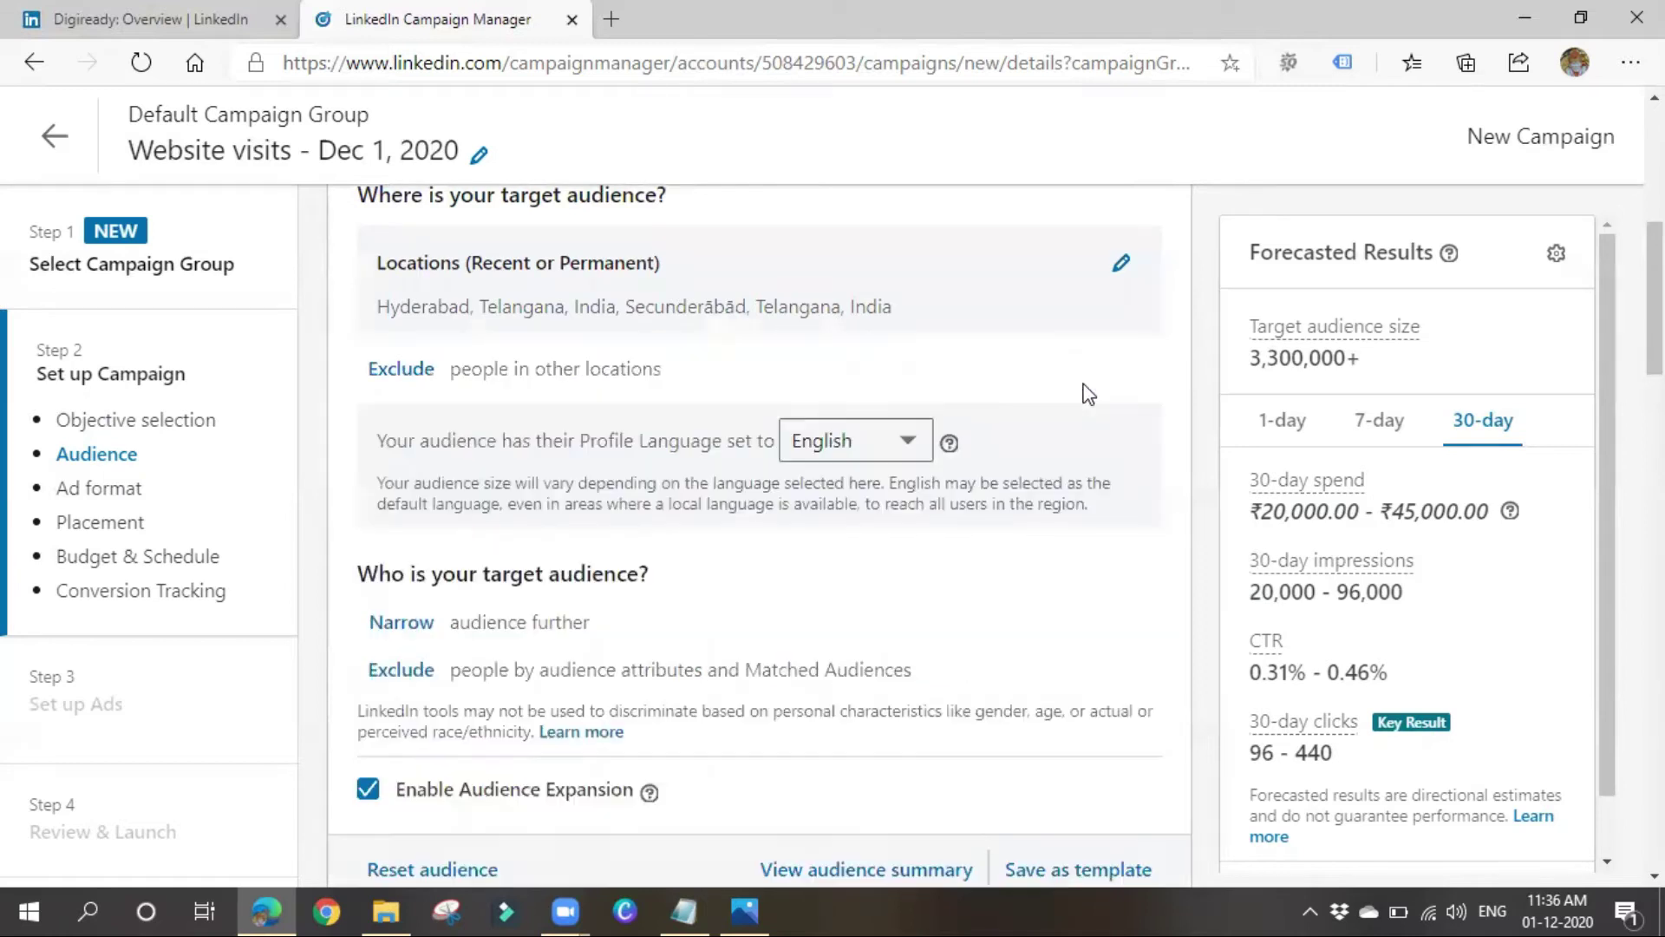
# Review the available profile languages for the audience and keep English selected.
pyautogui.scroll(-1, 570, 486)
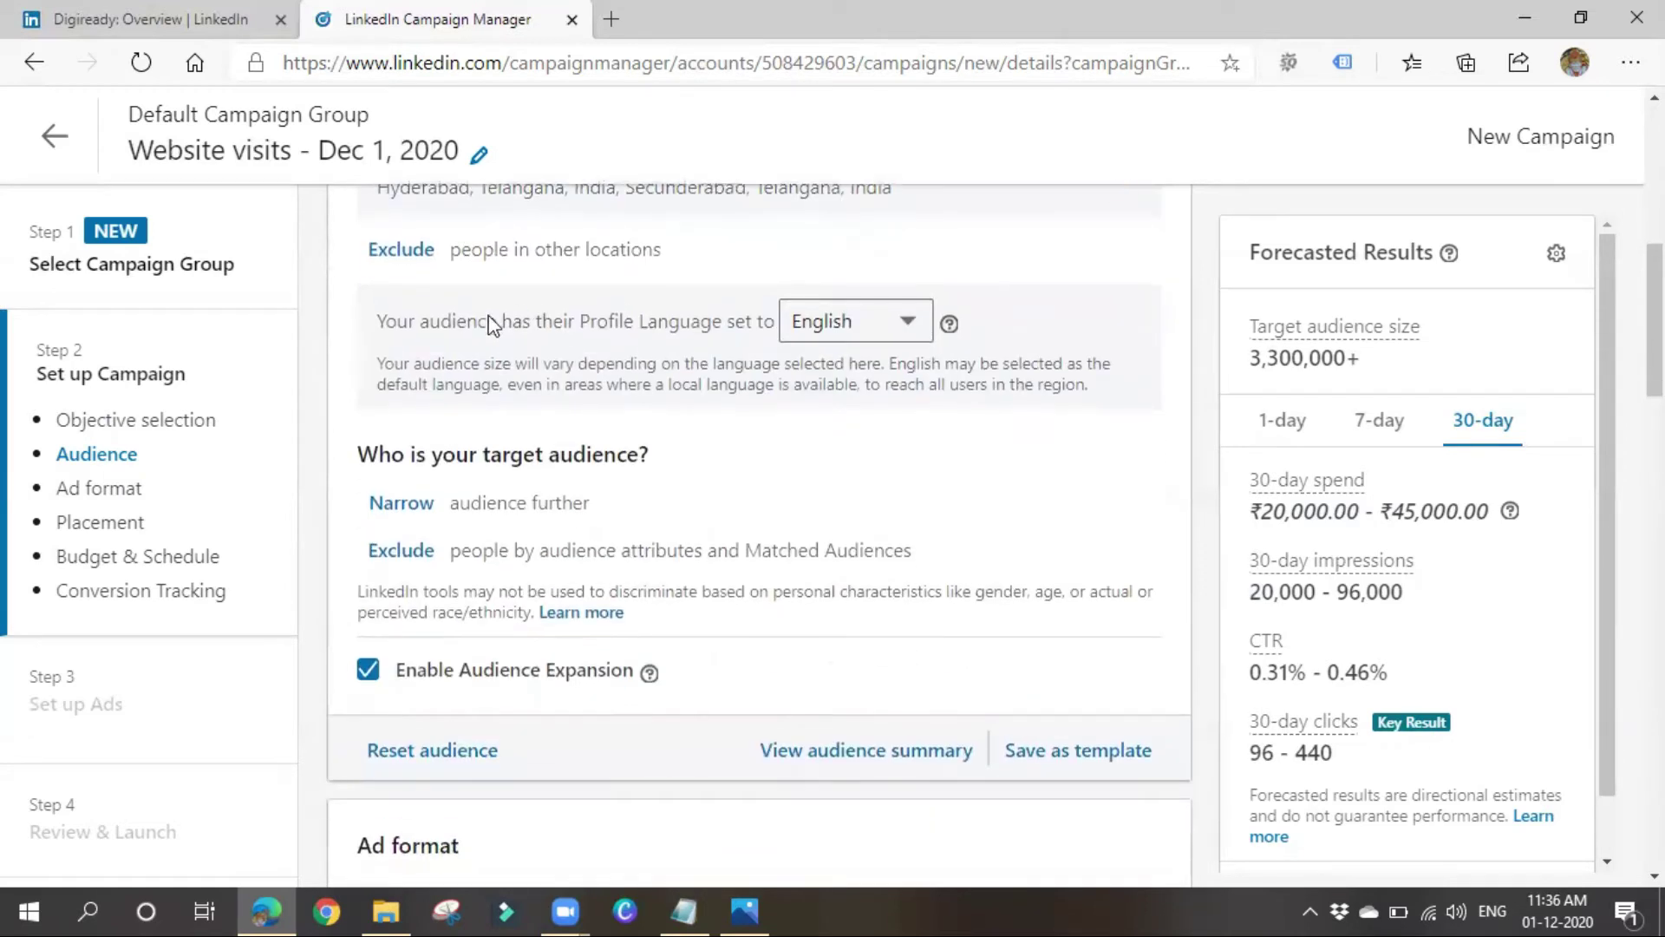
pyautogui.scroll(1, 443, 347)
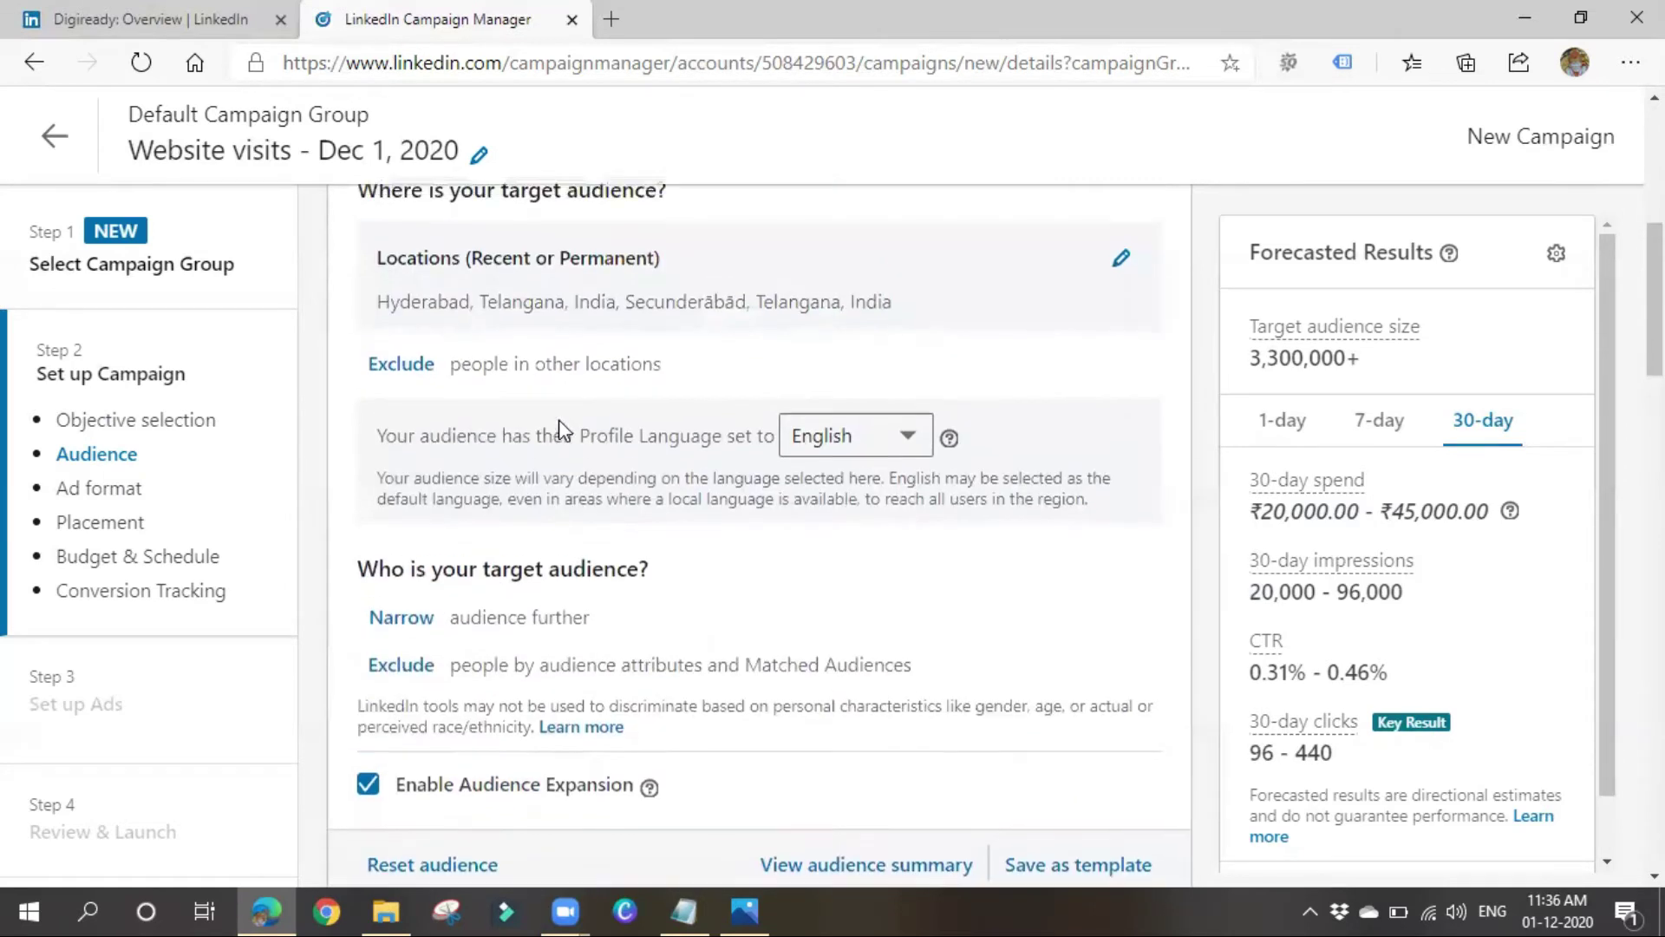
pyautogui.click(841, 439)
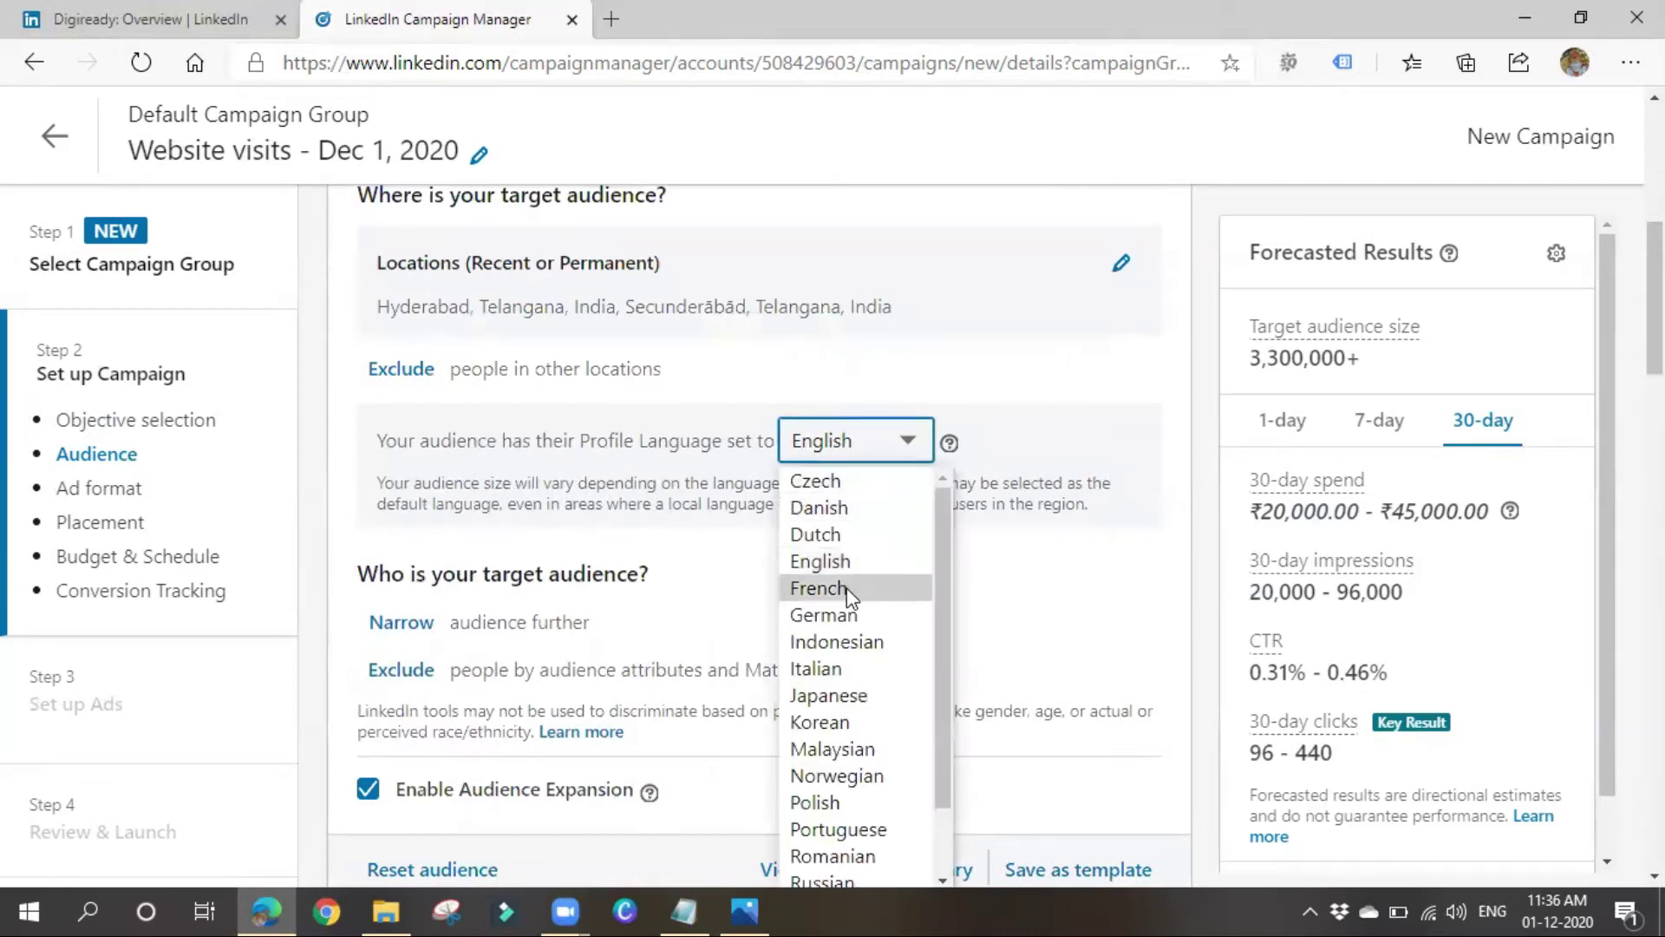
pyautogui.click(846, 560)
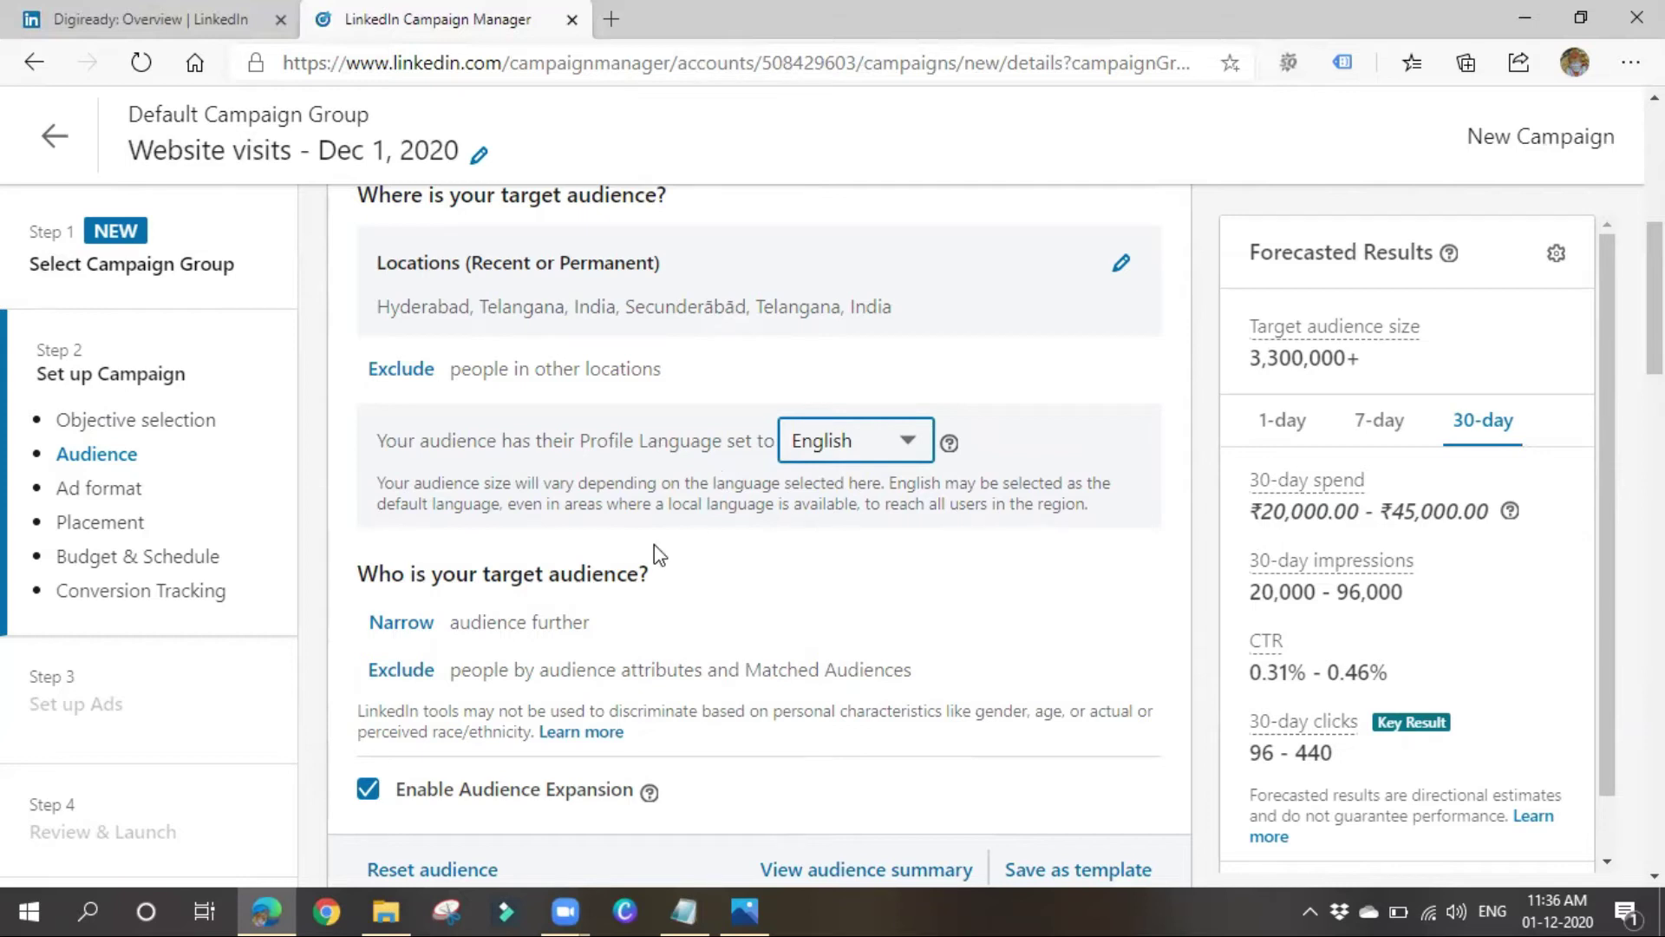
# Narrow the target audience by the company category Fortune Global 500 (Worldwide).
pyautogui.scroll(-3, 659, 550)
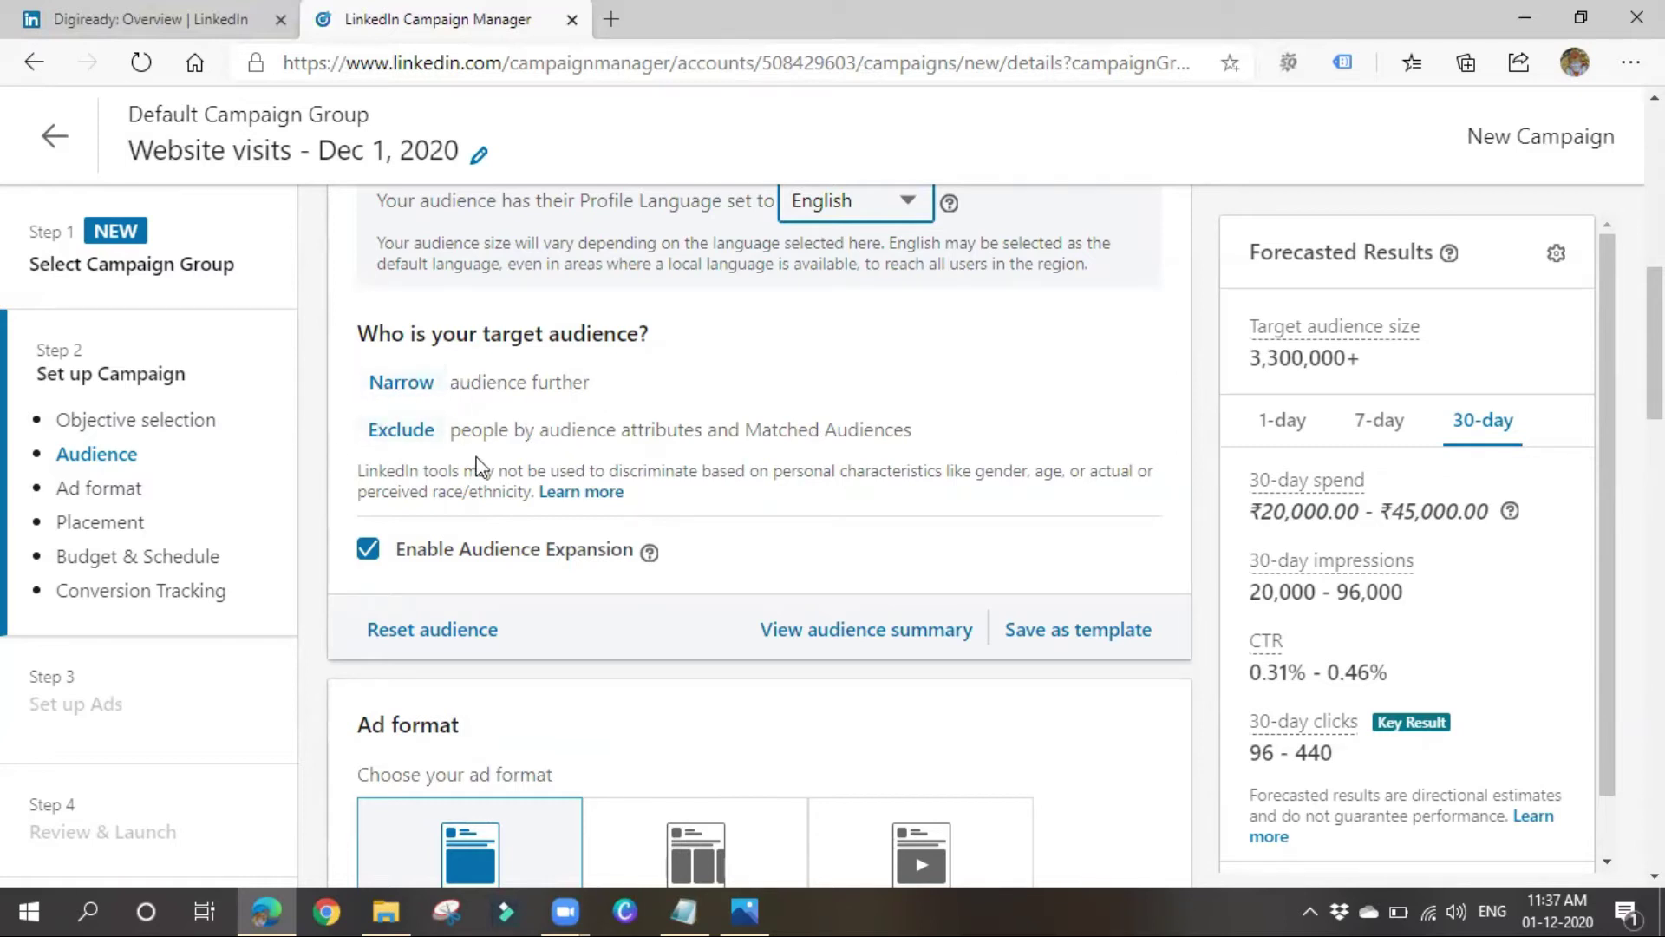
pyautogui.click(406, 384)
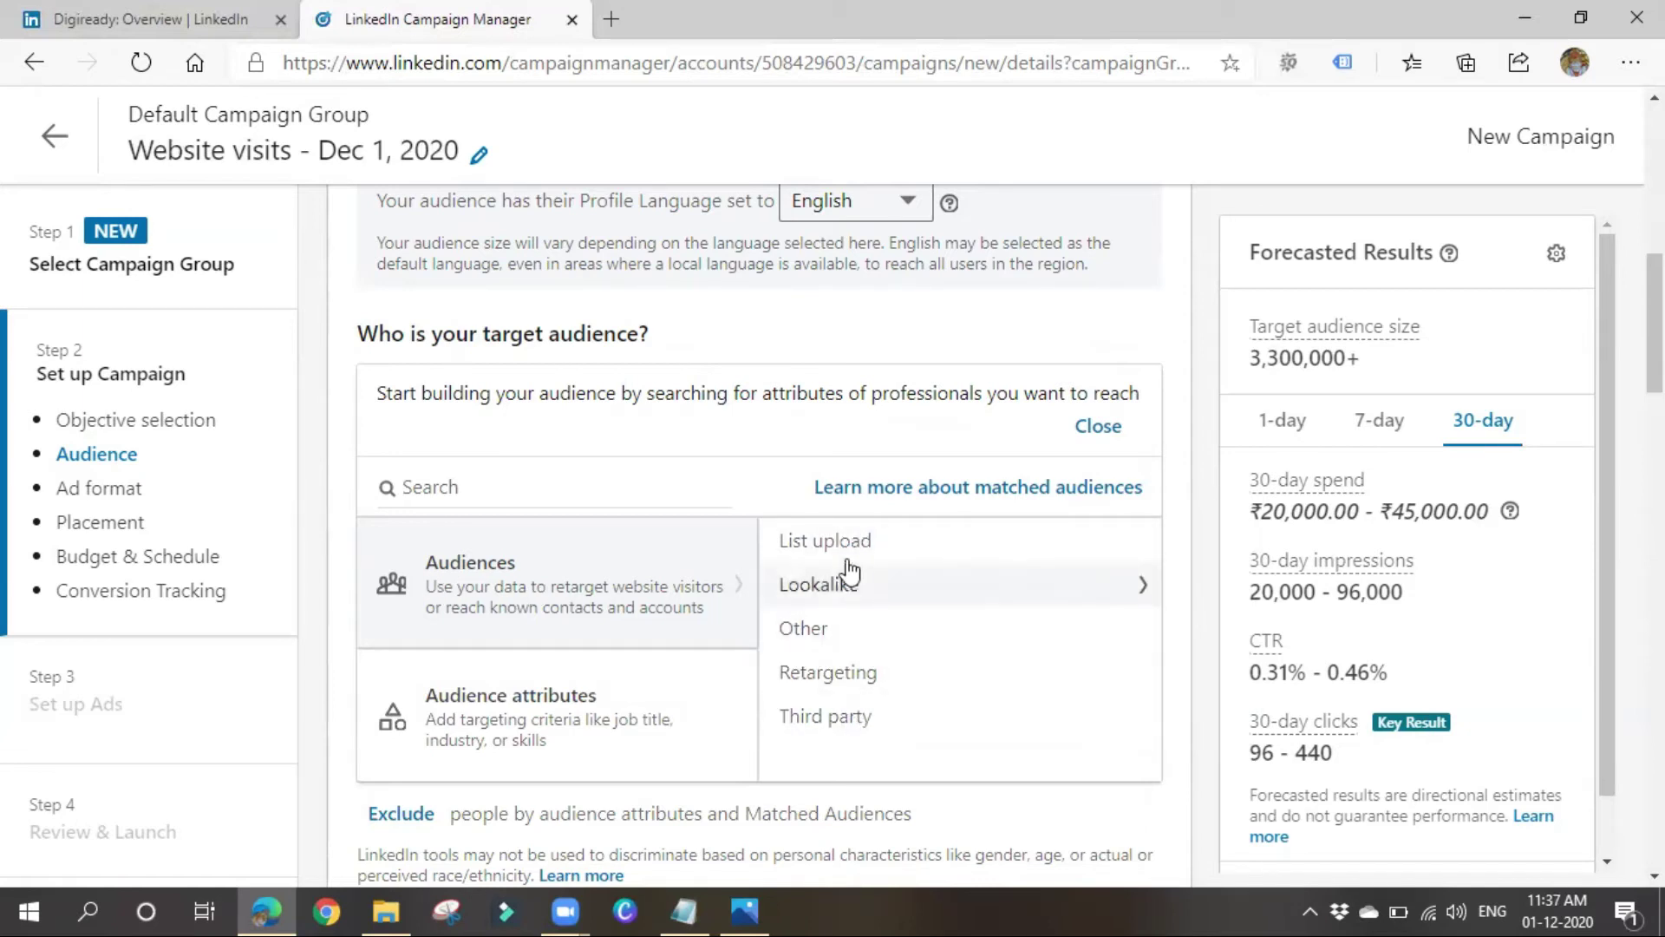
pyautogui.click(491, 713)
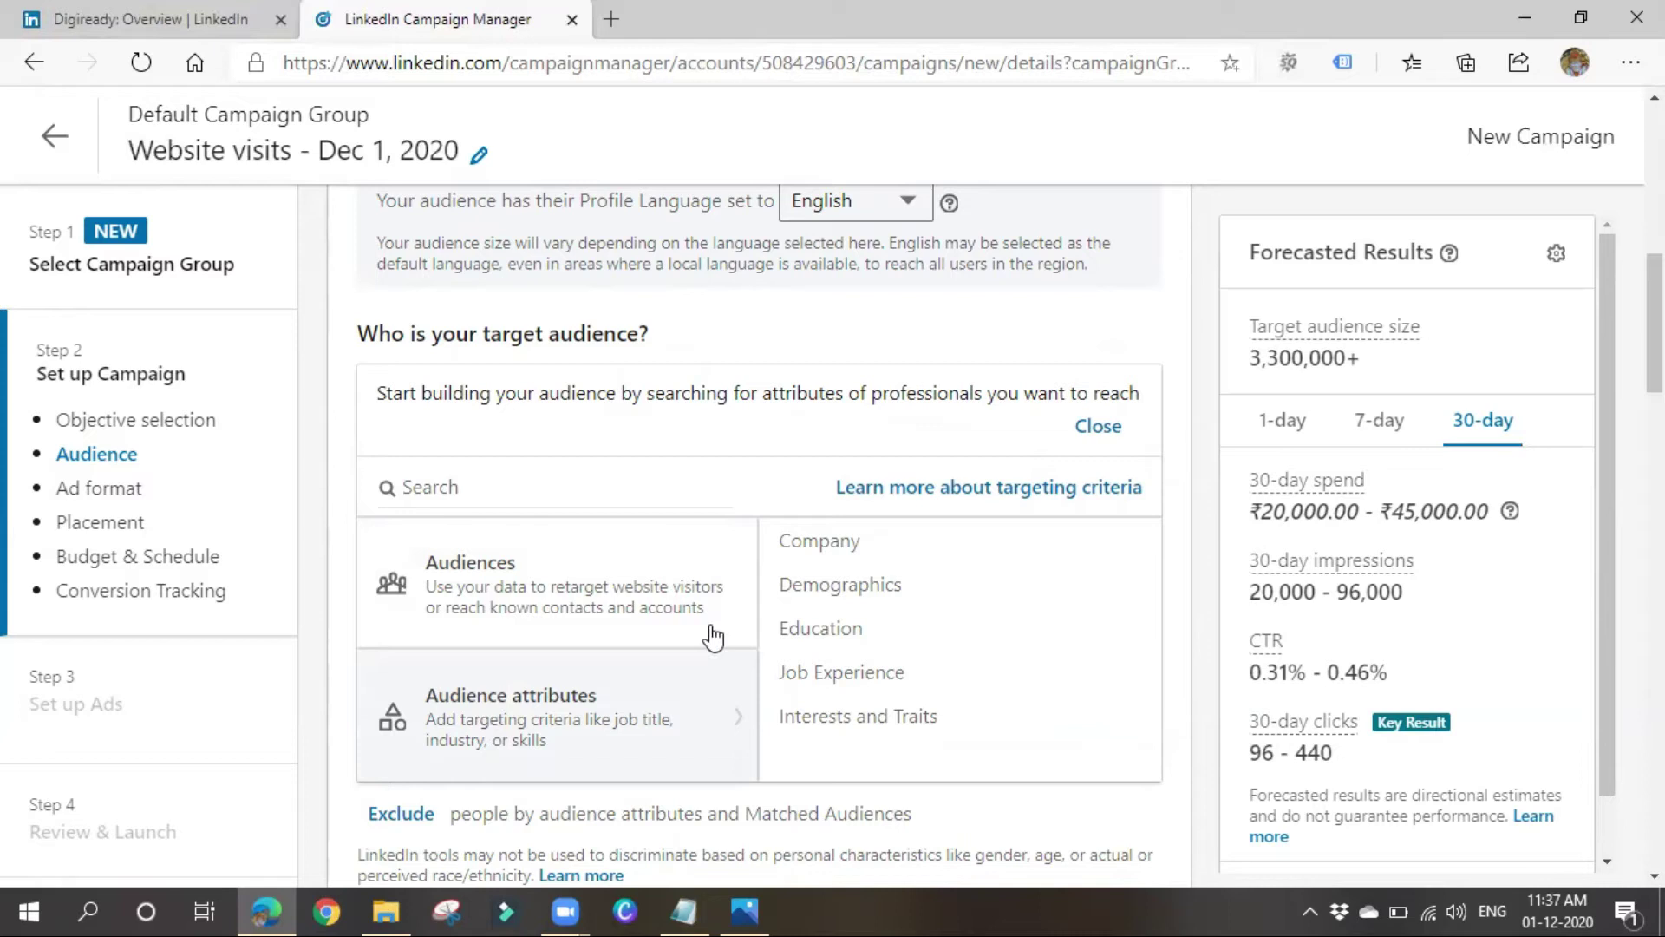
pyautogui.click(855, 543)
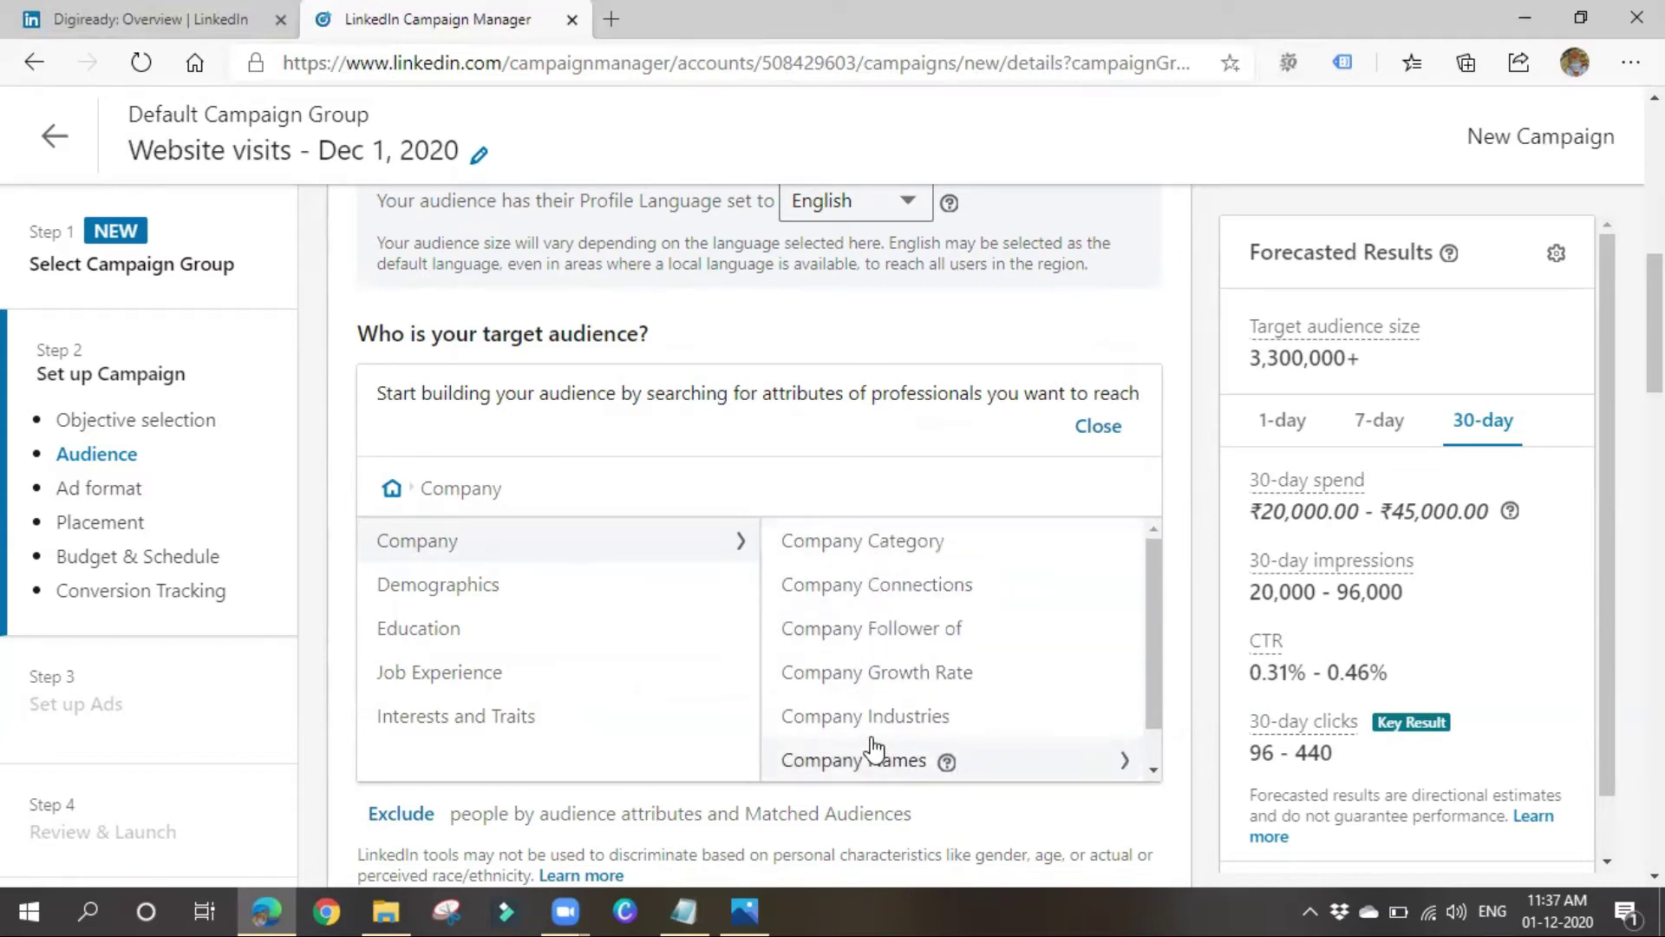
pyautogui.moveTo(964, 546)
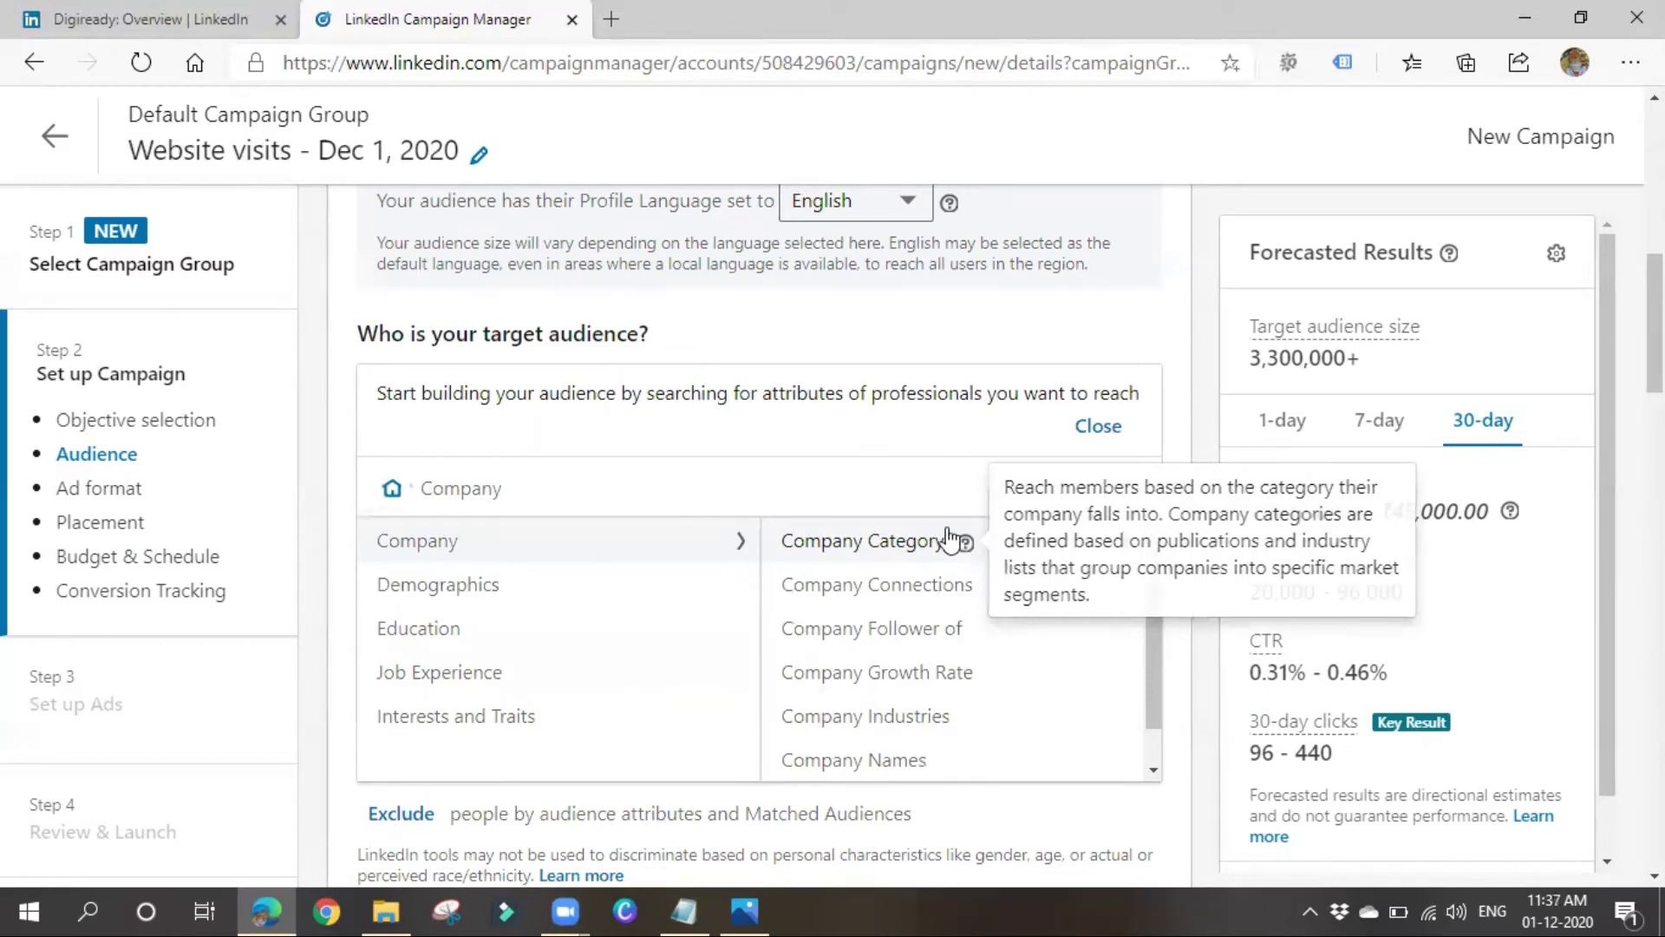
pyautogui.click(935, 544)
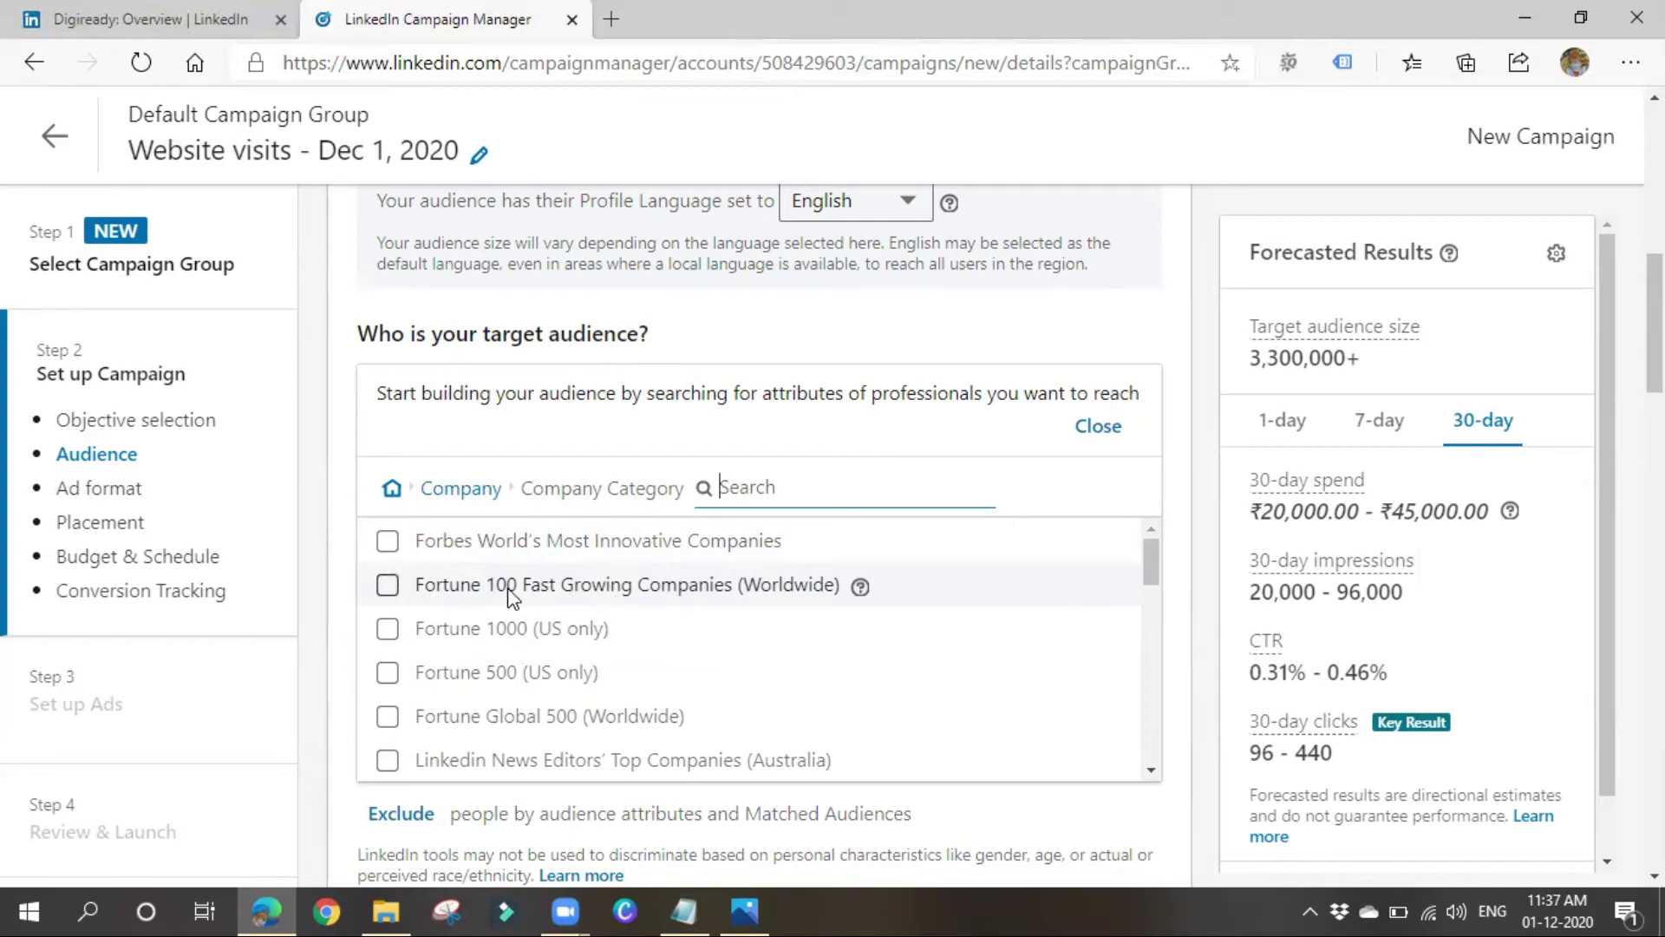
pyautogui.scroll(-1, 580, 602)
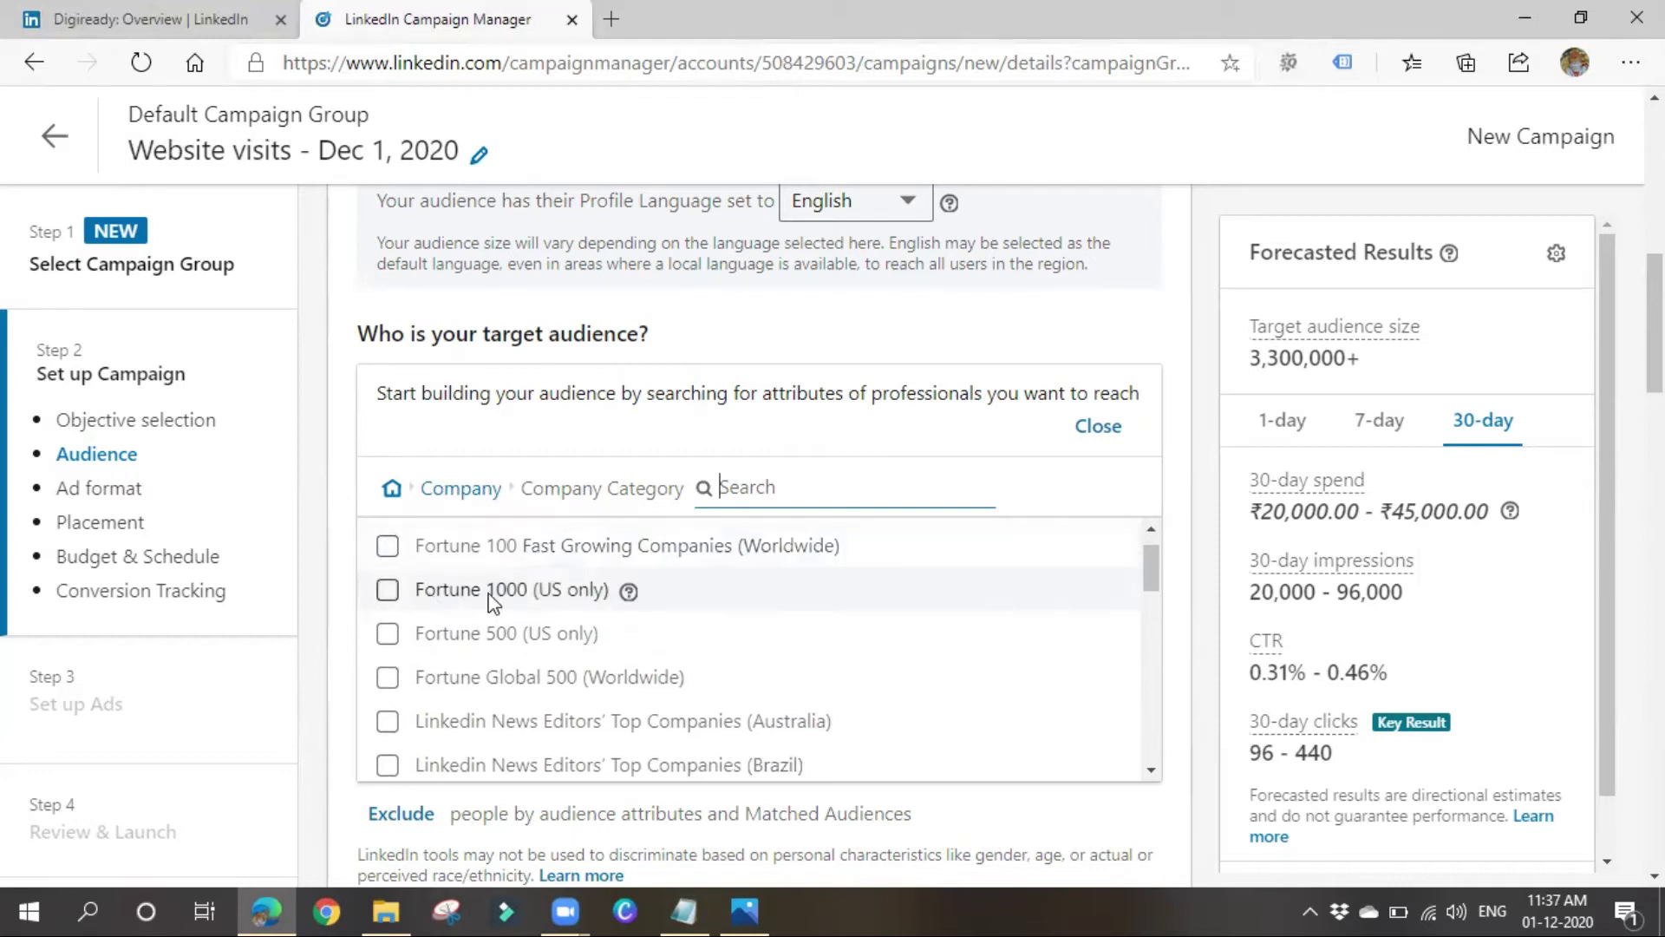
pyautogui.scroll(-2, 555, 598)
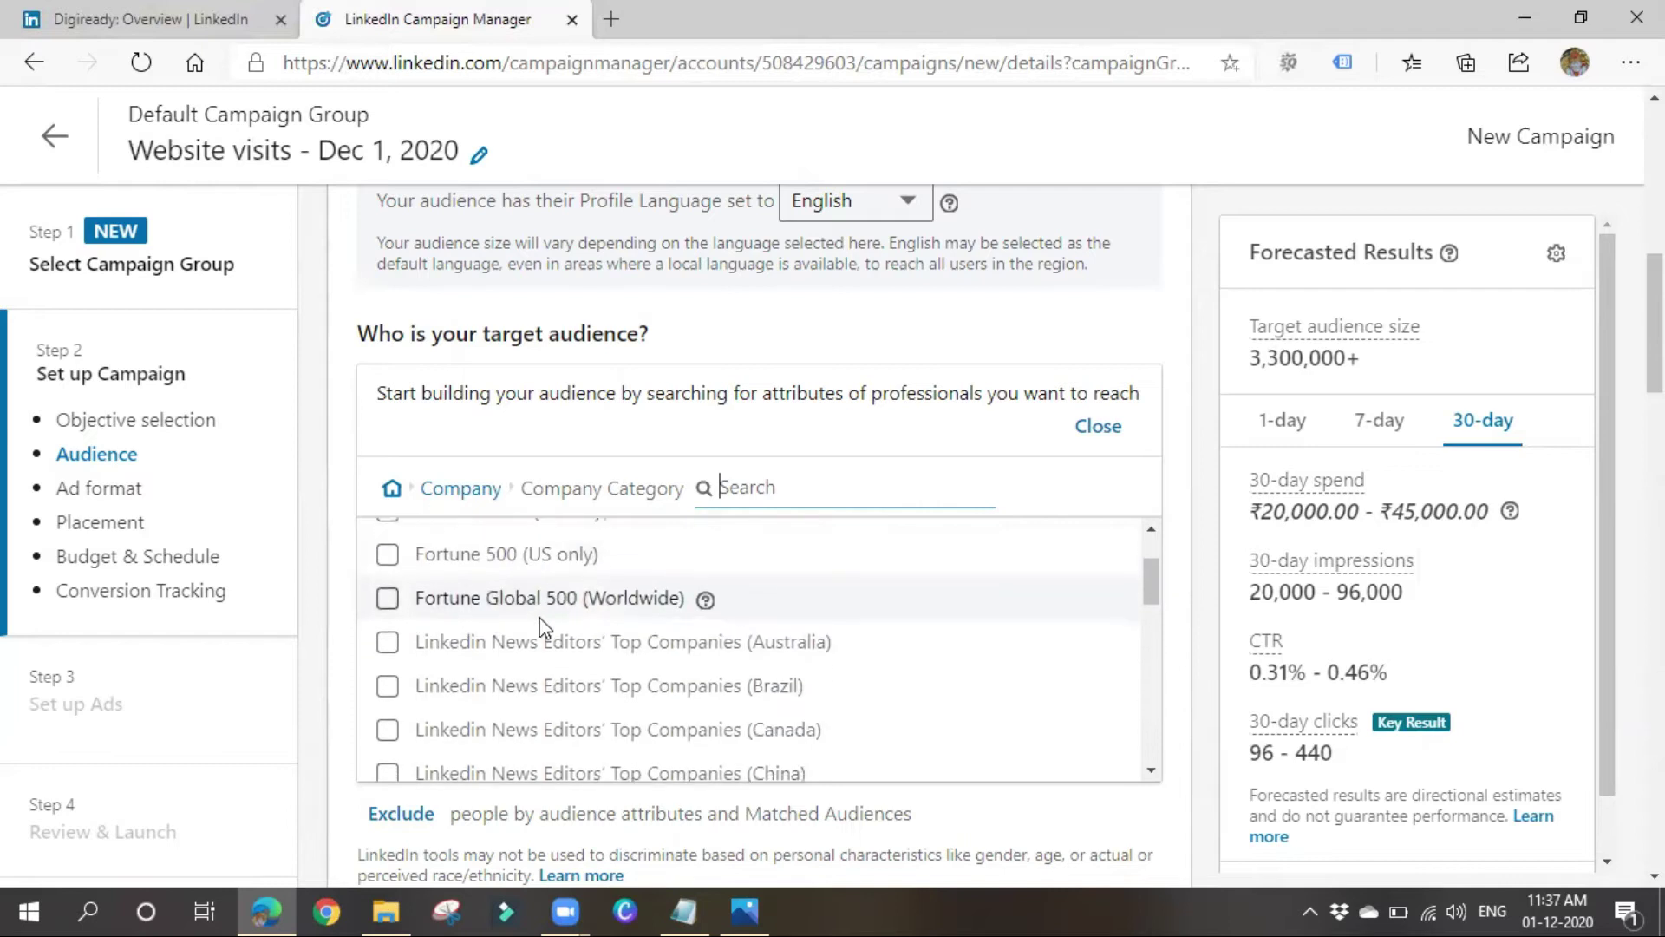
pyautogui.click(415, 603)
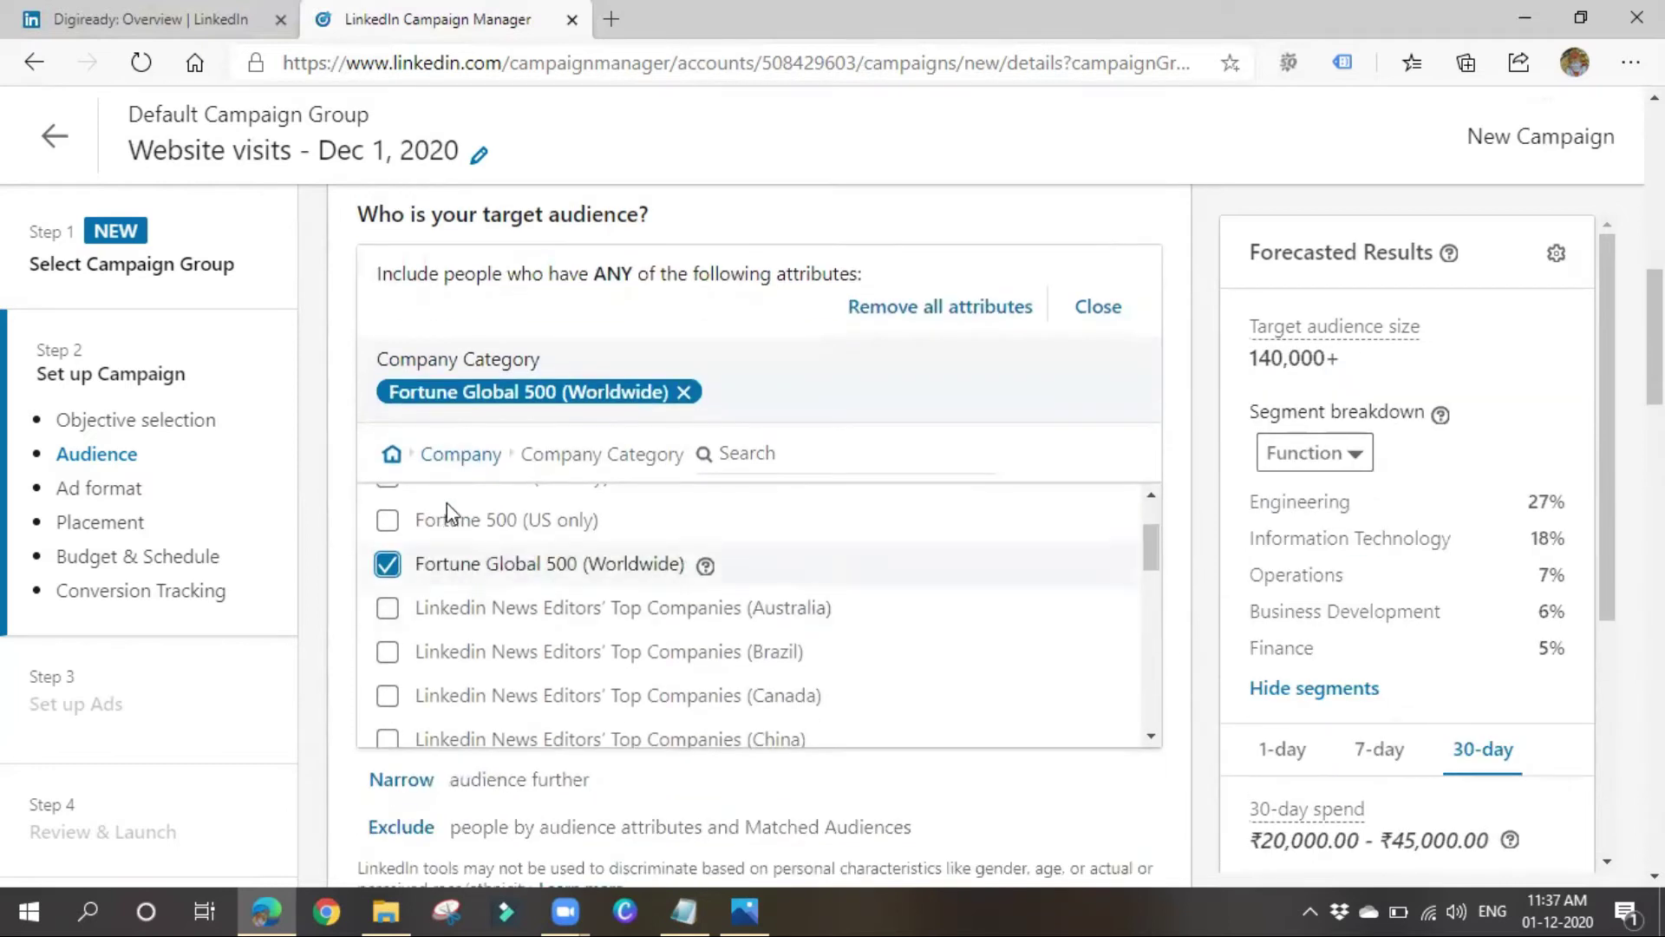
# Add Accenture in India as a company connections attribute for the audience, and clear the company search.
pyautogui.click(438, 453)
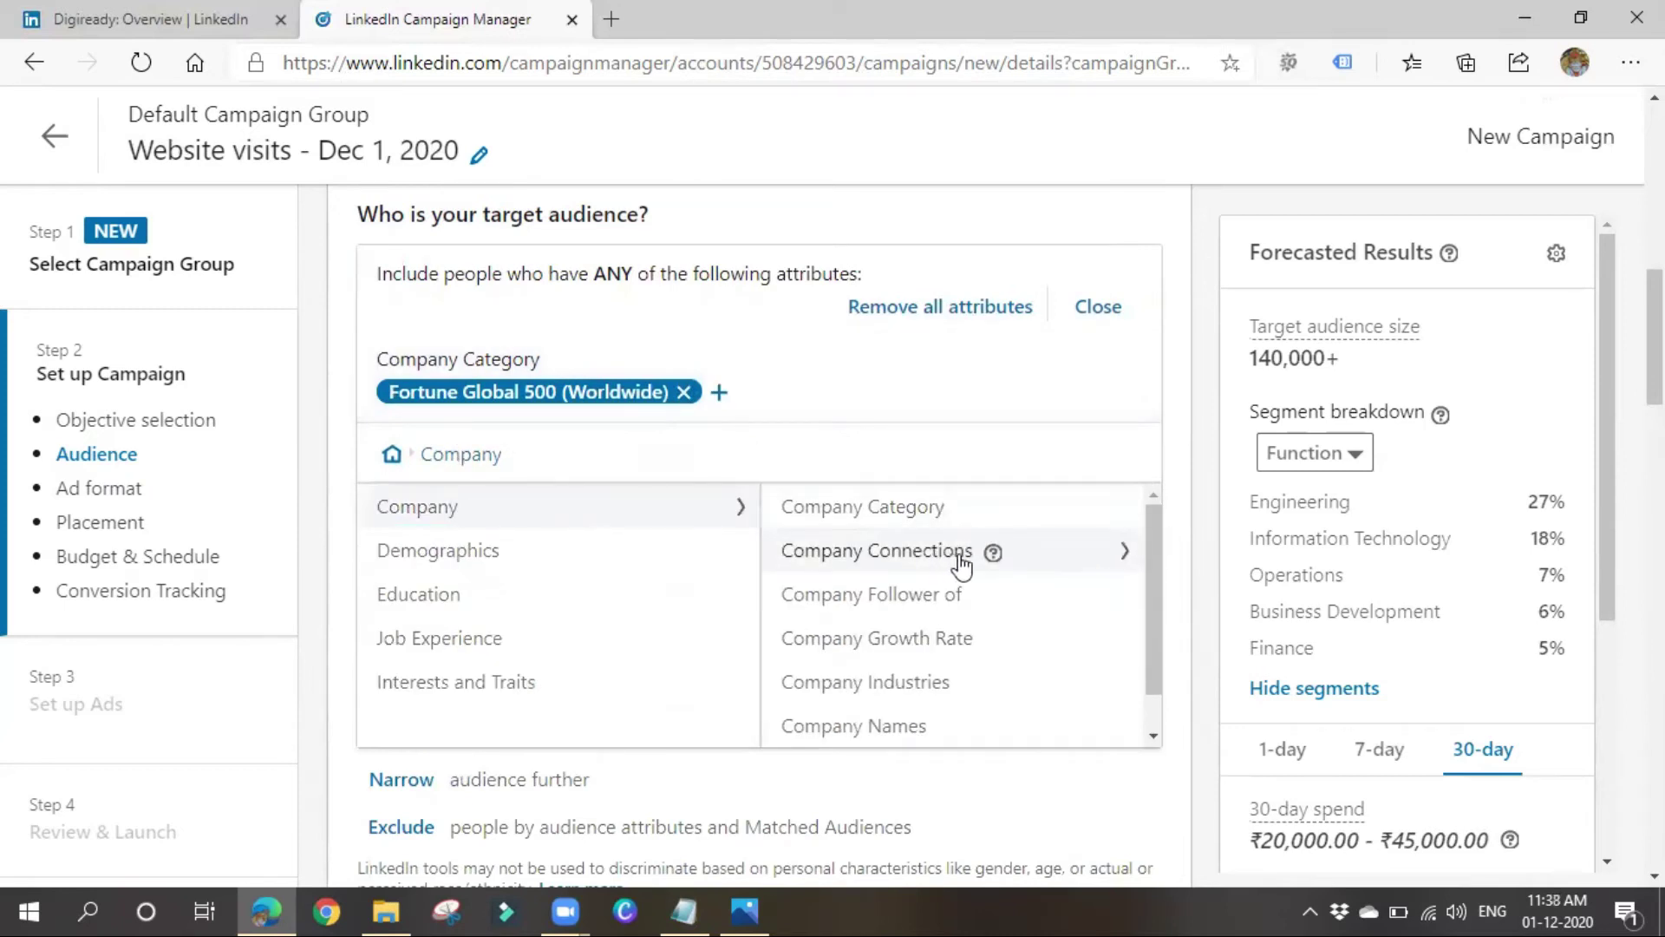
pyautogui.moveTo(991, 563)
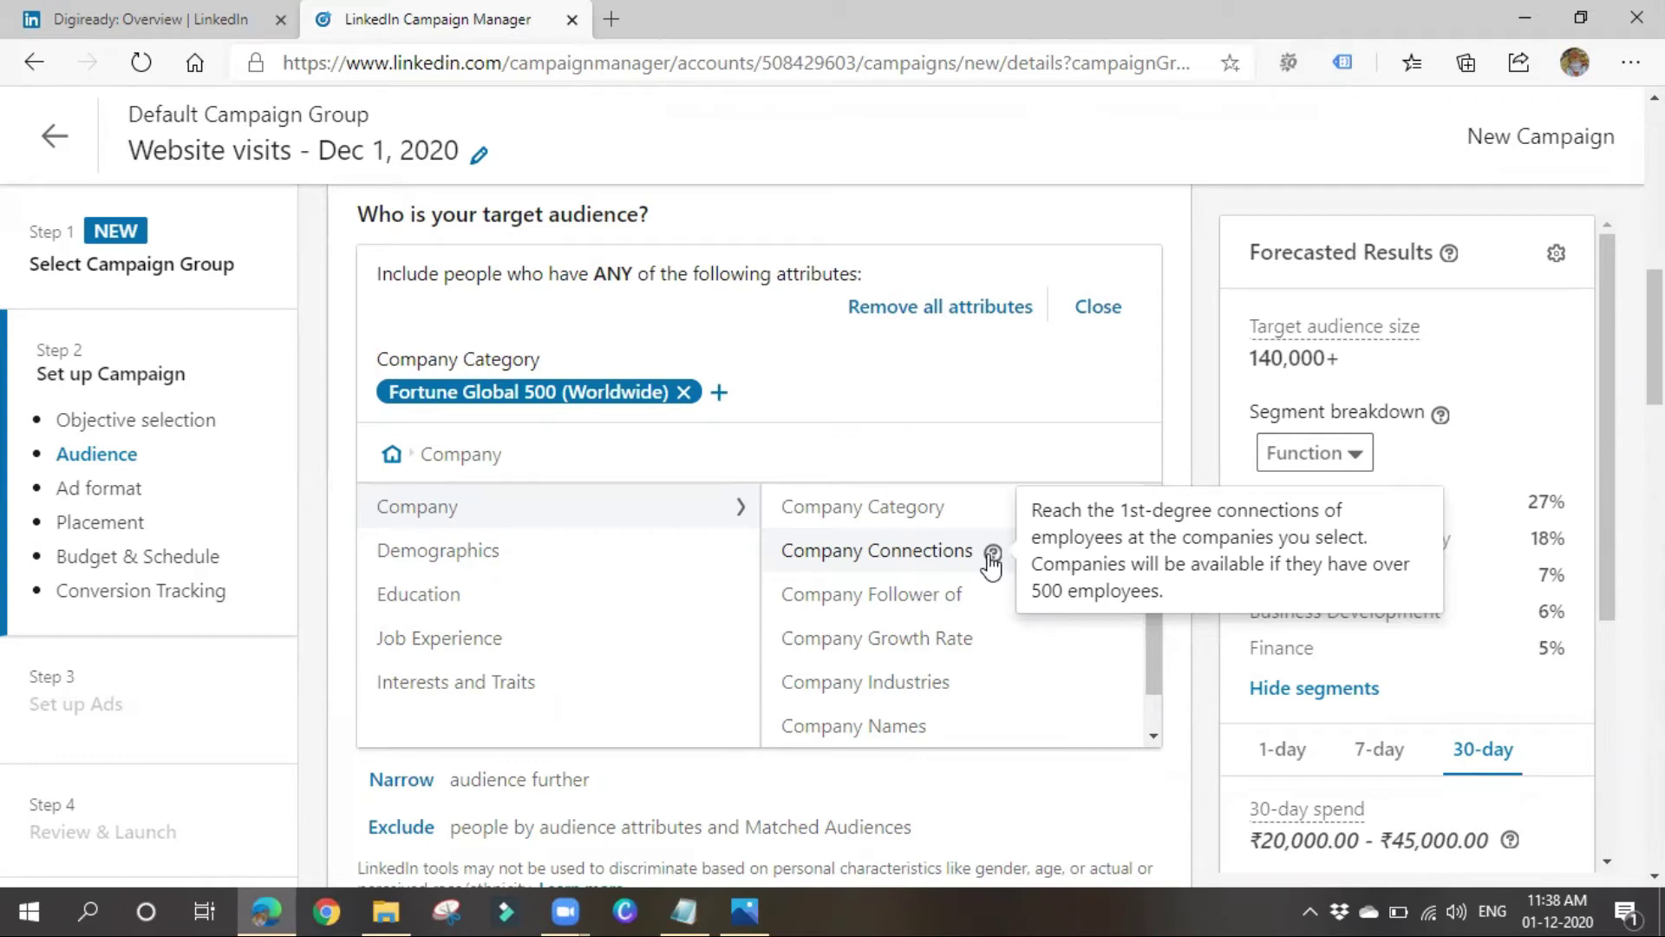
pyautogui.click(857, 565)
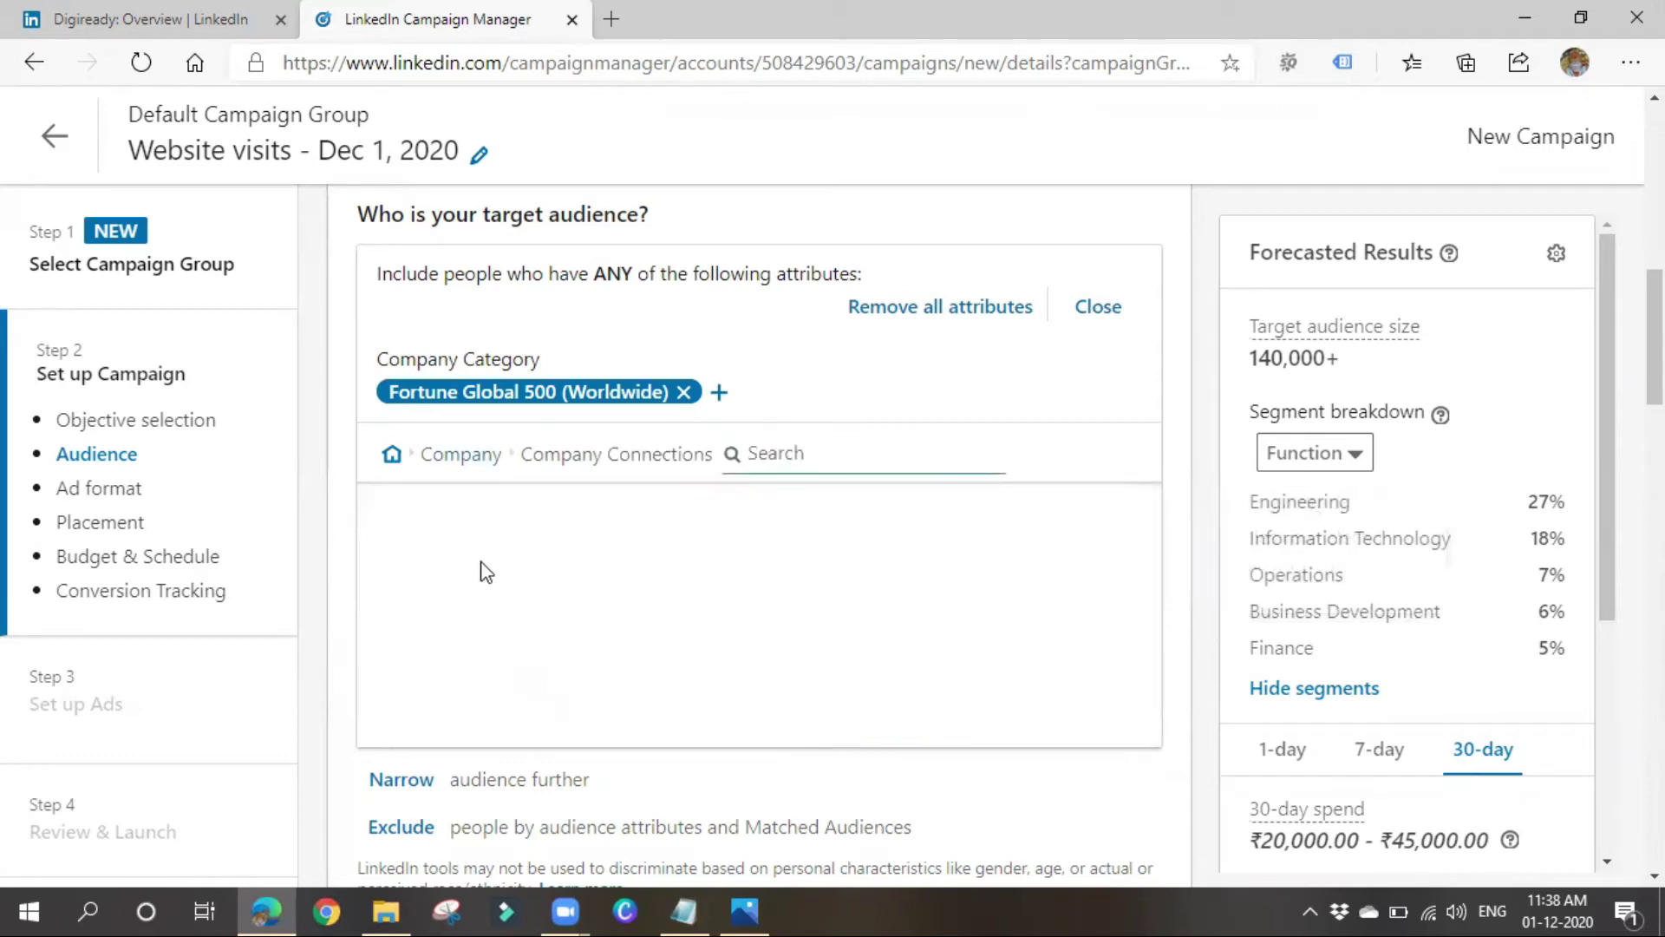
pyautogui.click(851, 452)
pyautogui.write('ac')
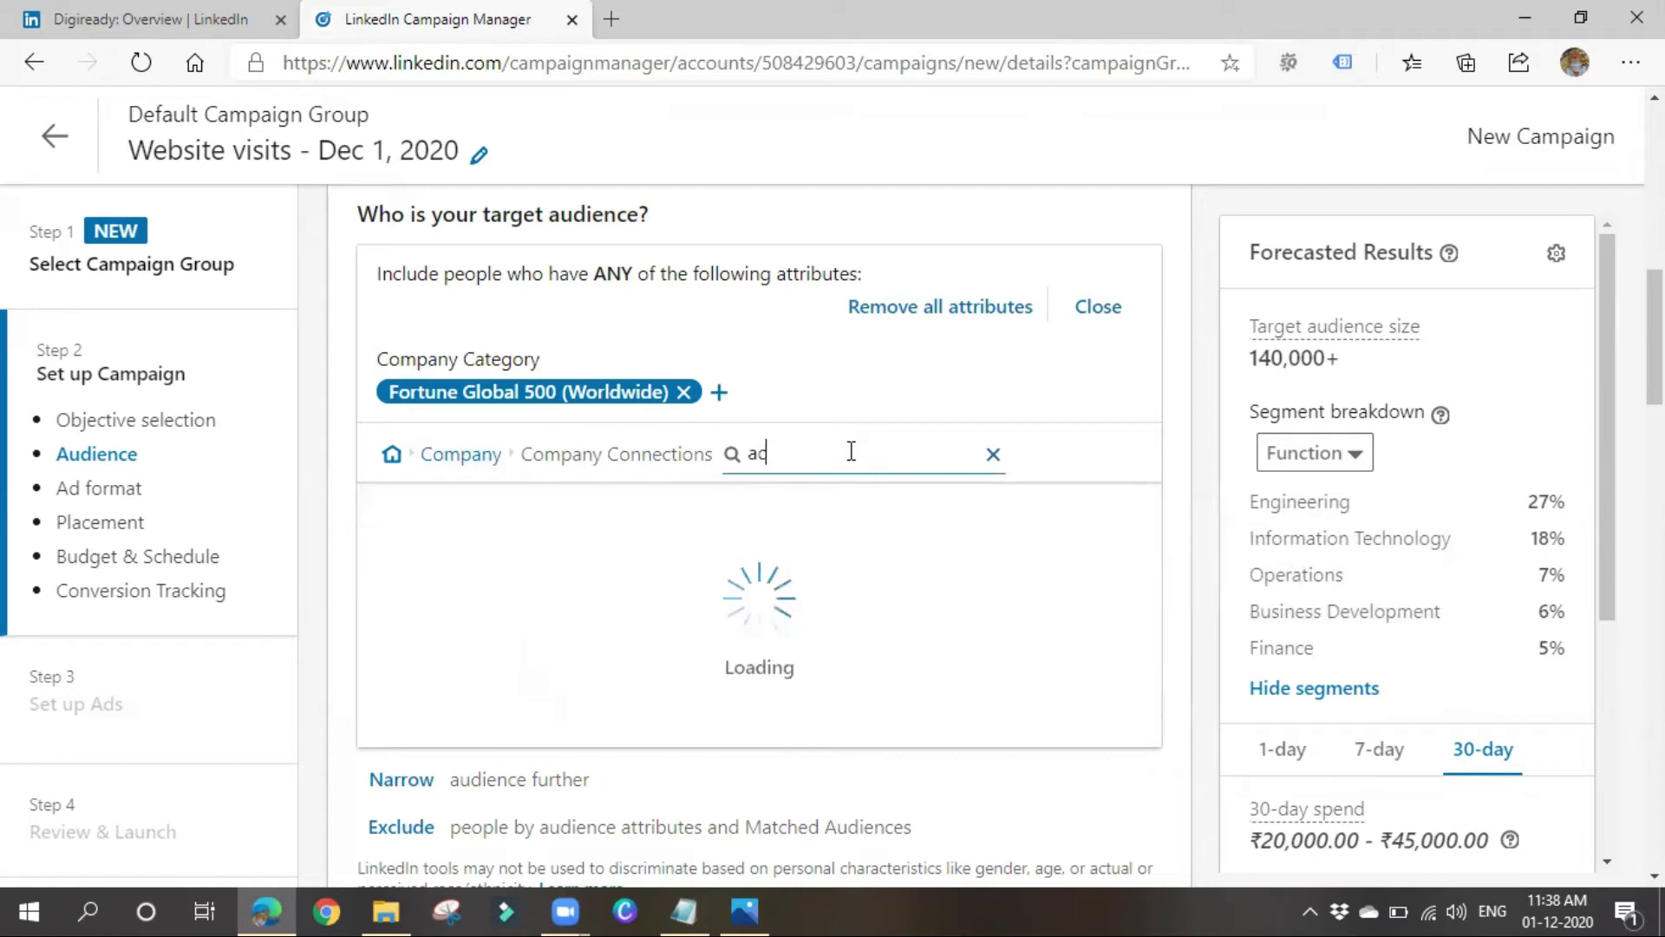
pyautogui.write('centure')
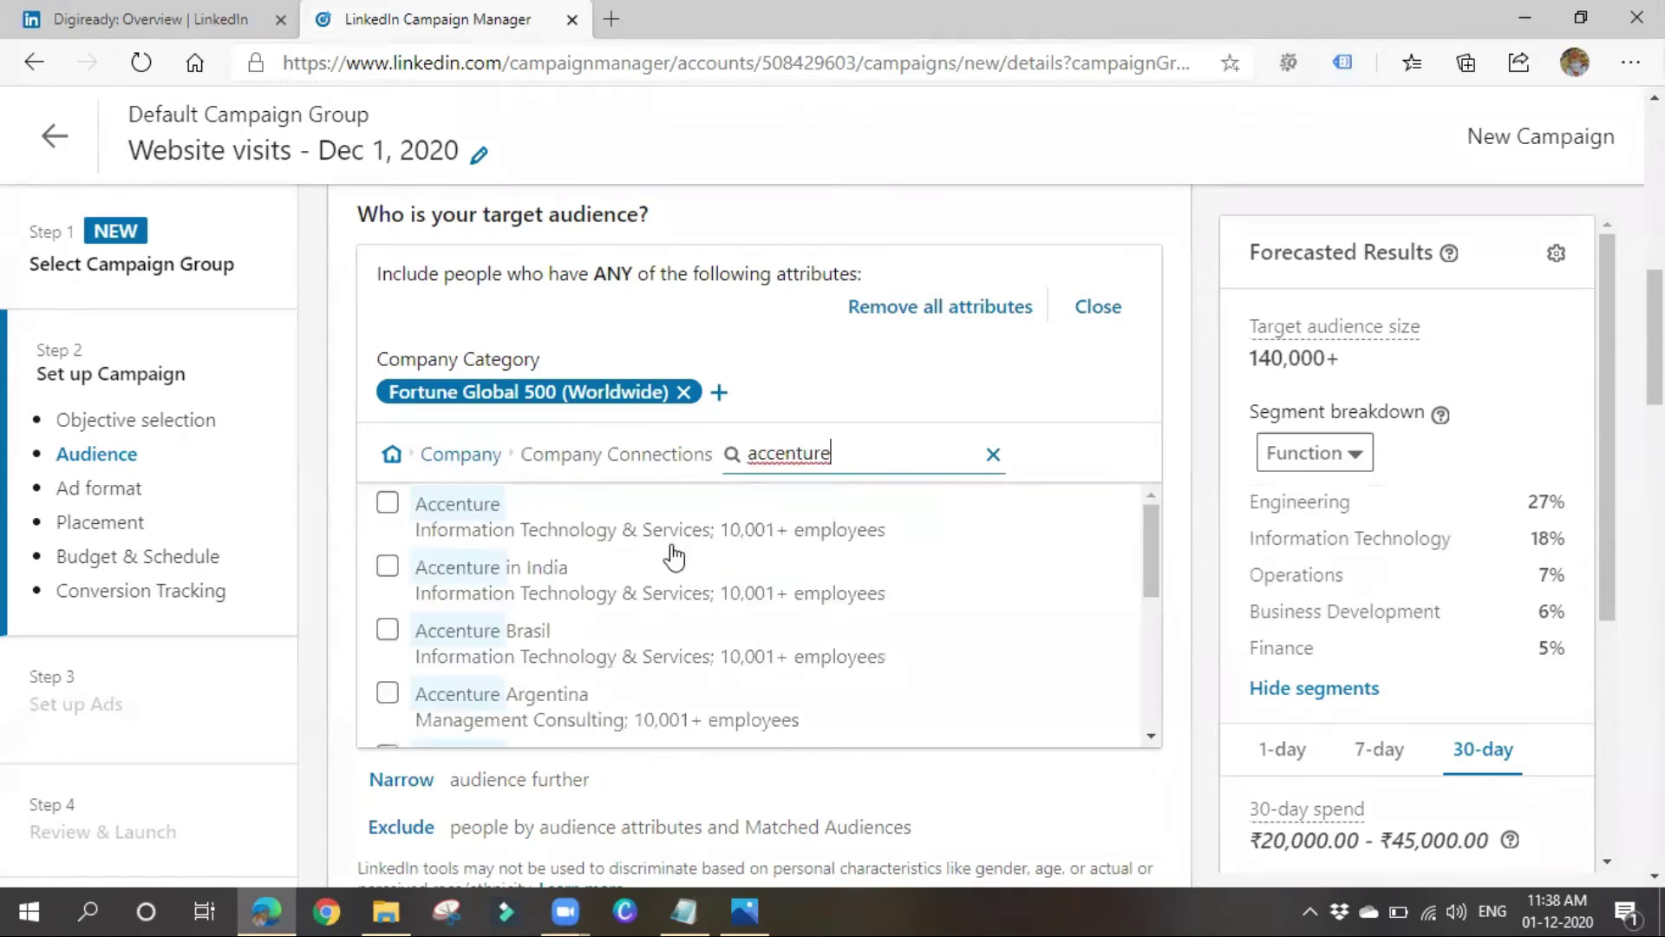
pyautogui.click(488, 590)
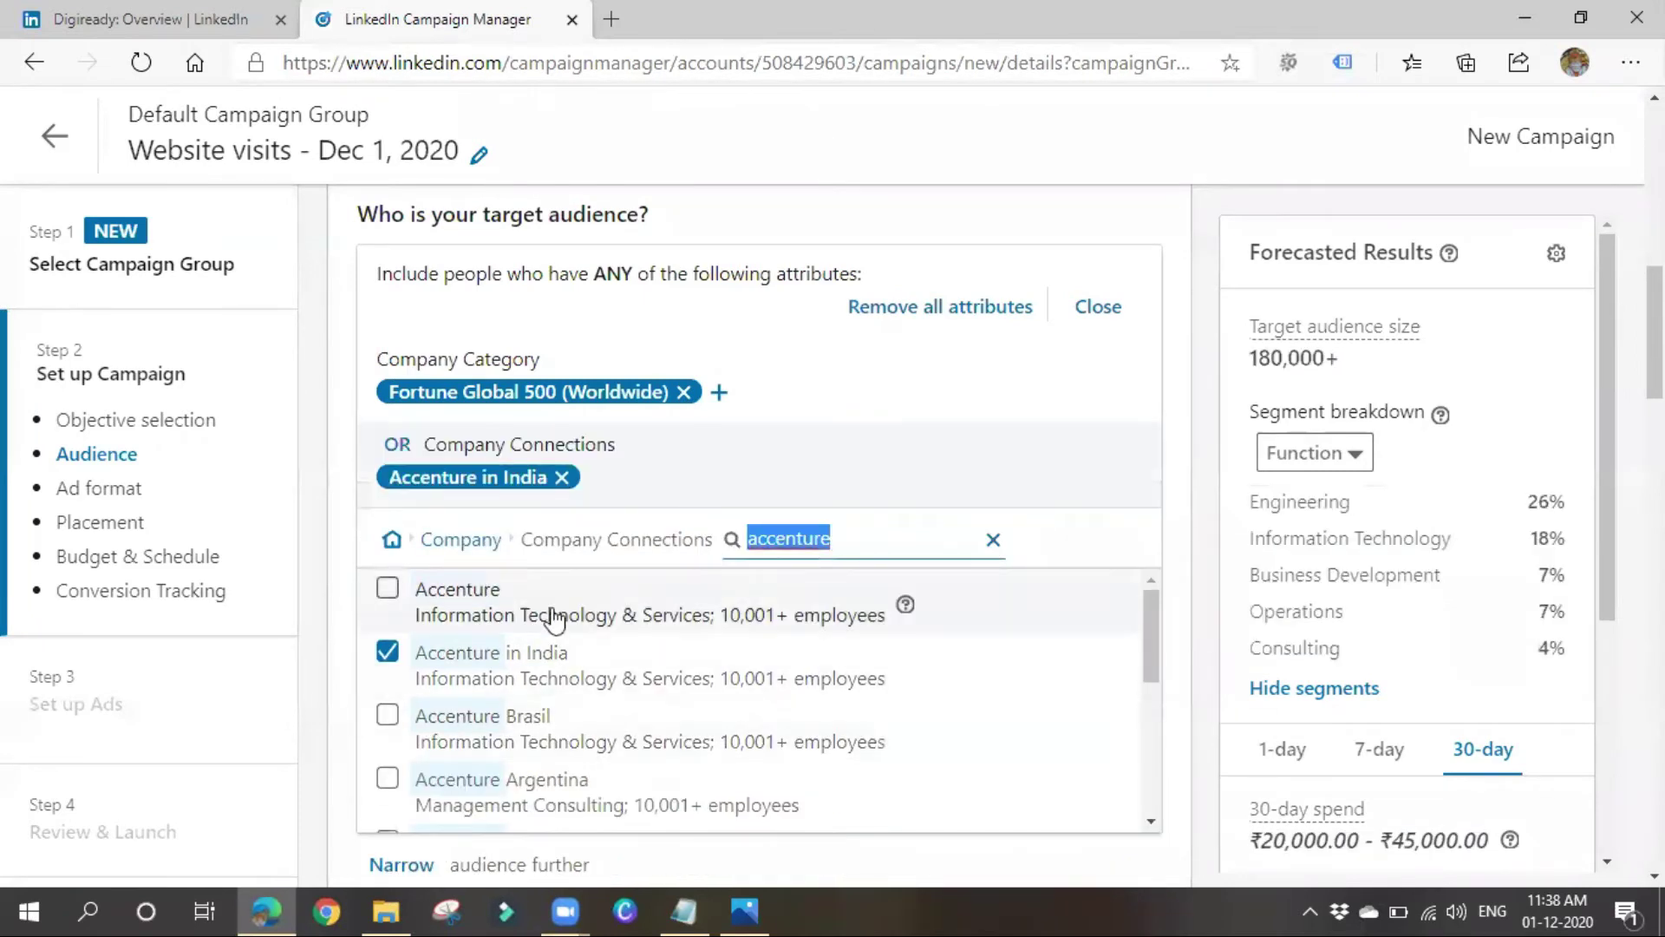
pyautogui.click(993, 539)
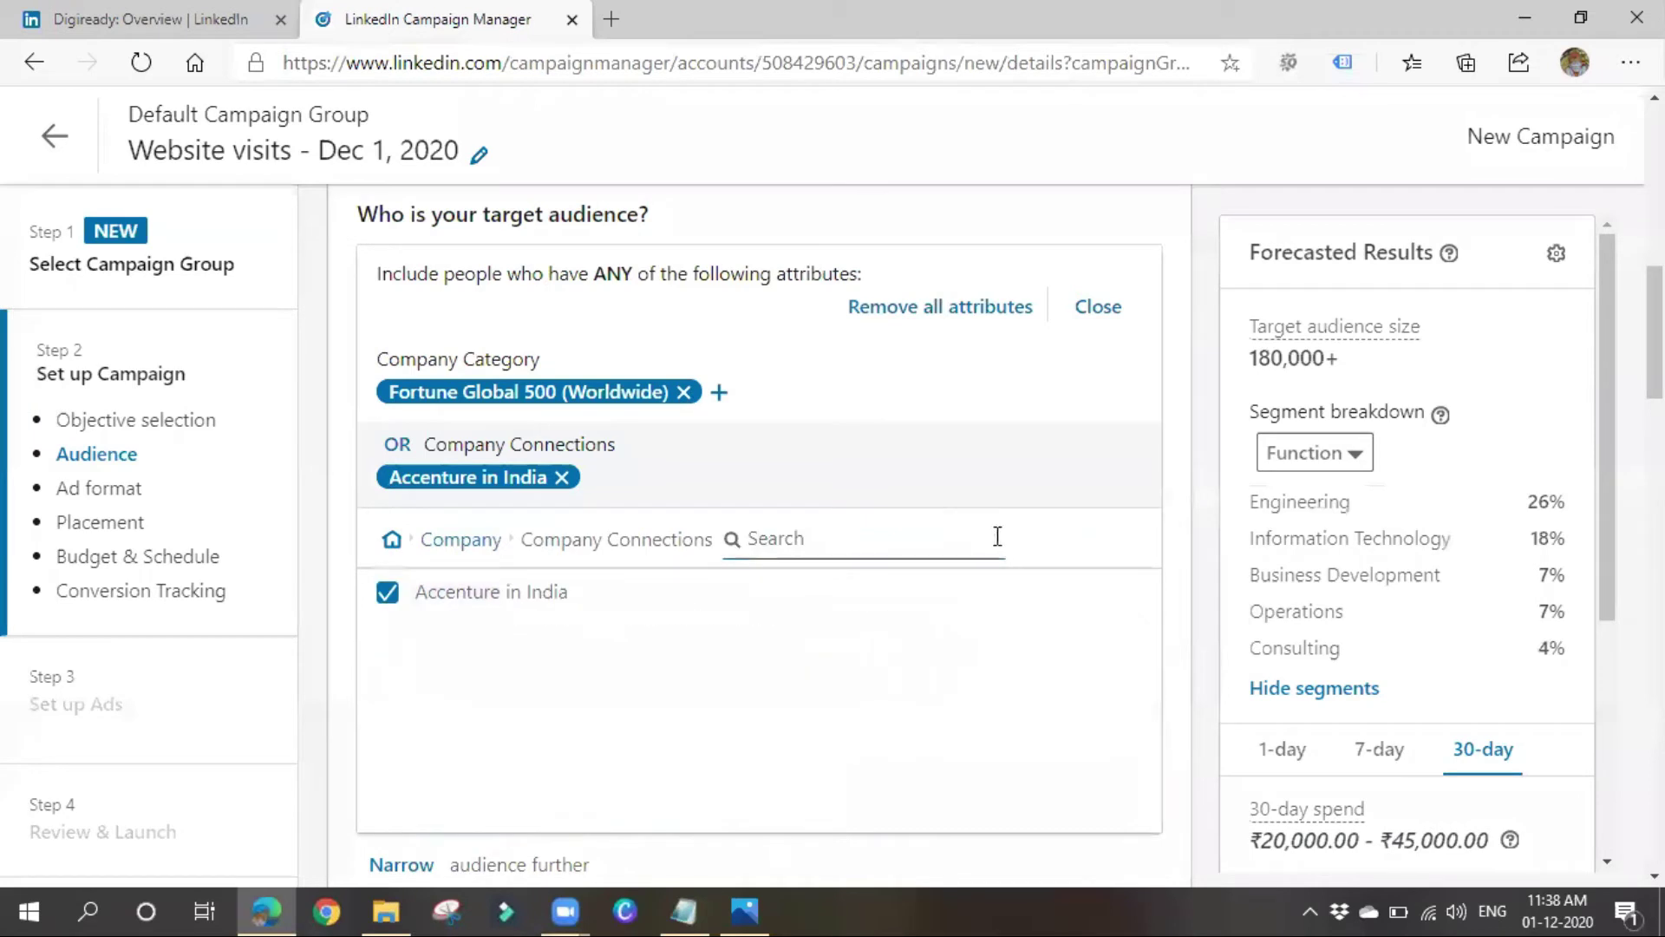
# Include followers of the Digiready company page in the target audience.
pyautogui.click(477, 540)
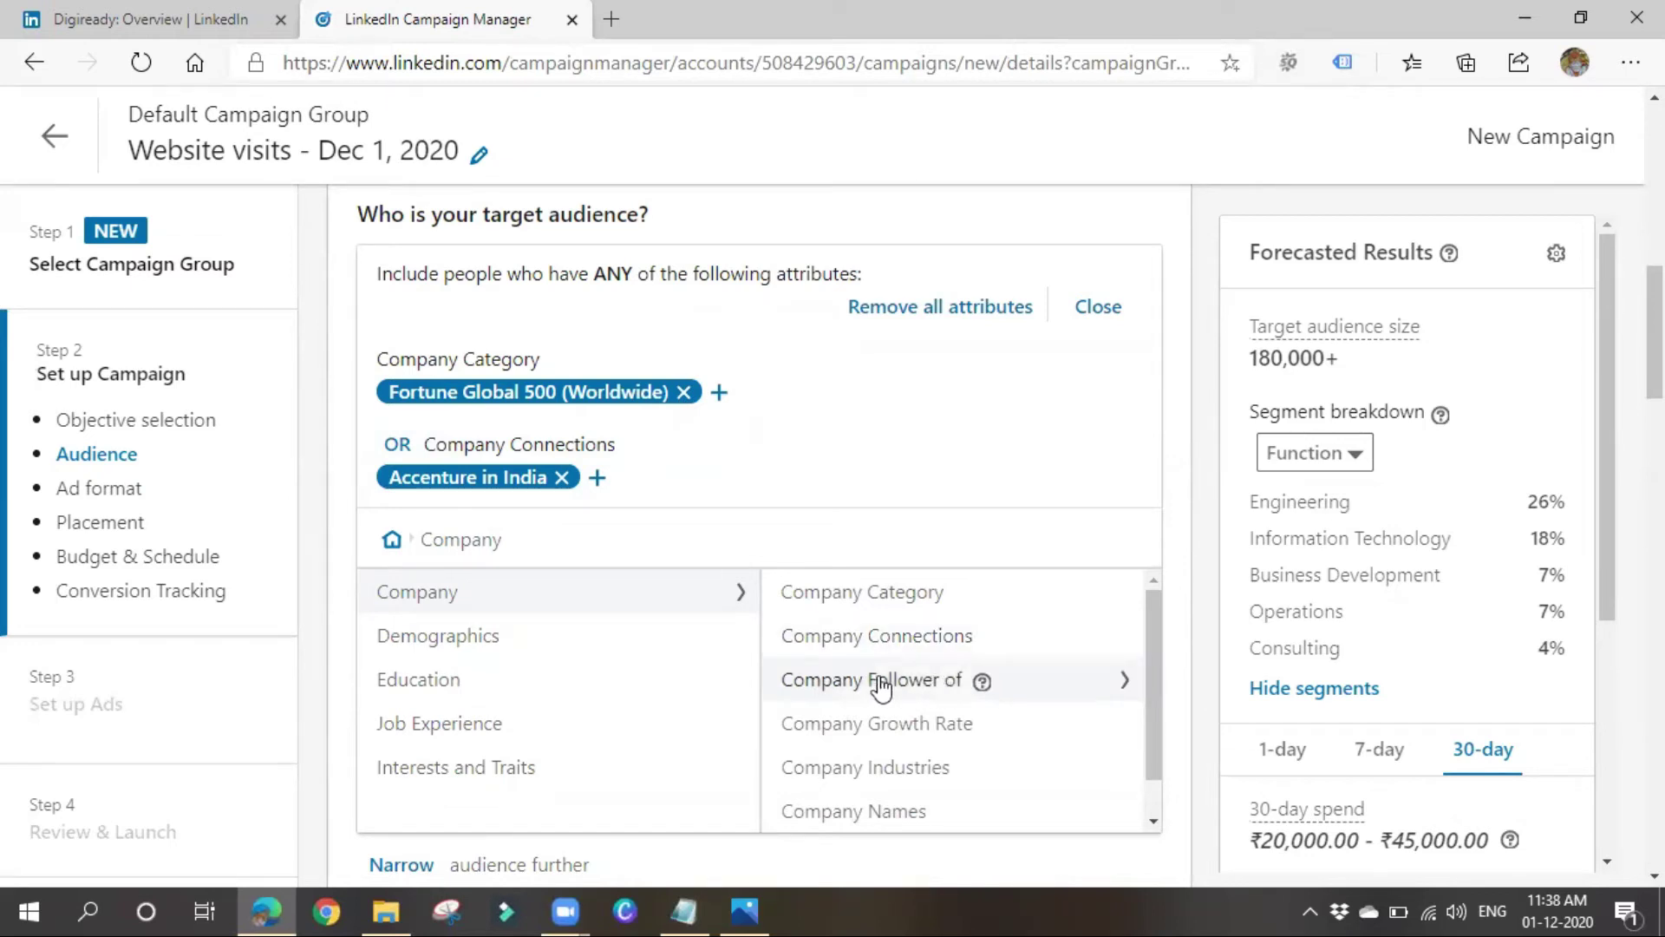
pyautogui.moveTo(983, 685)
pyautogui.click(889, 694)
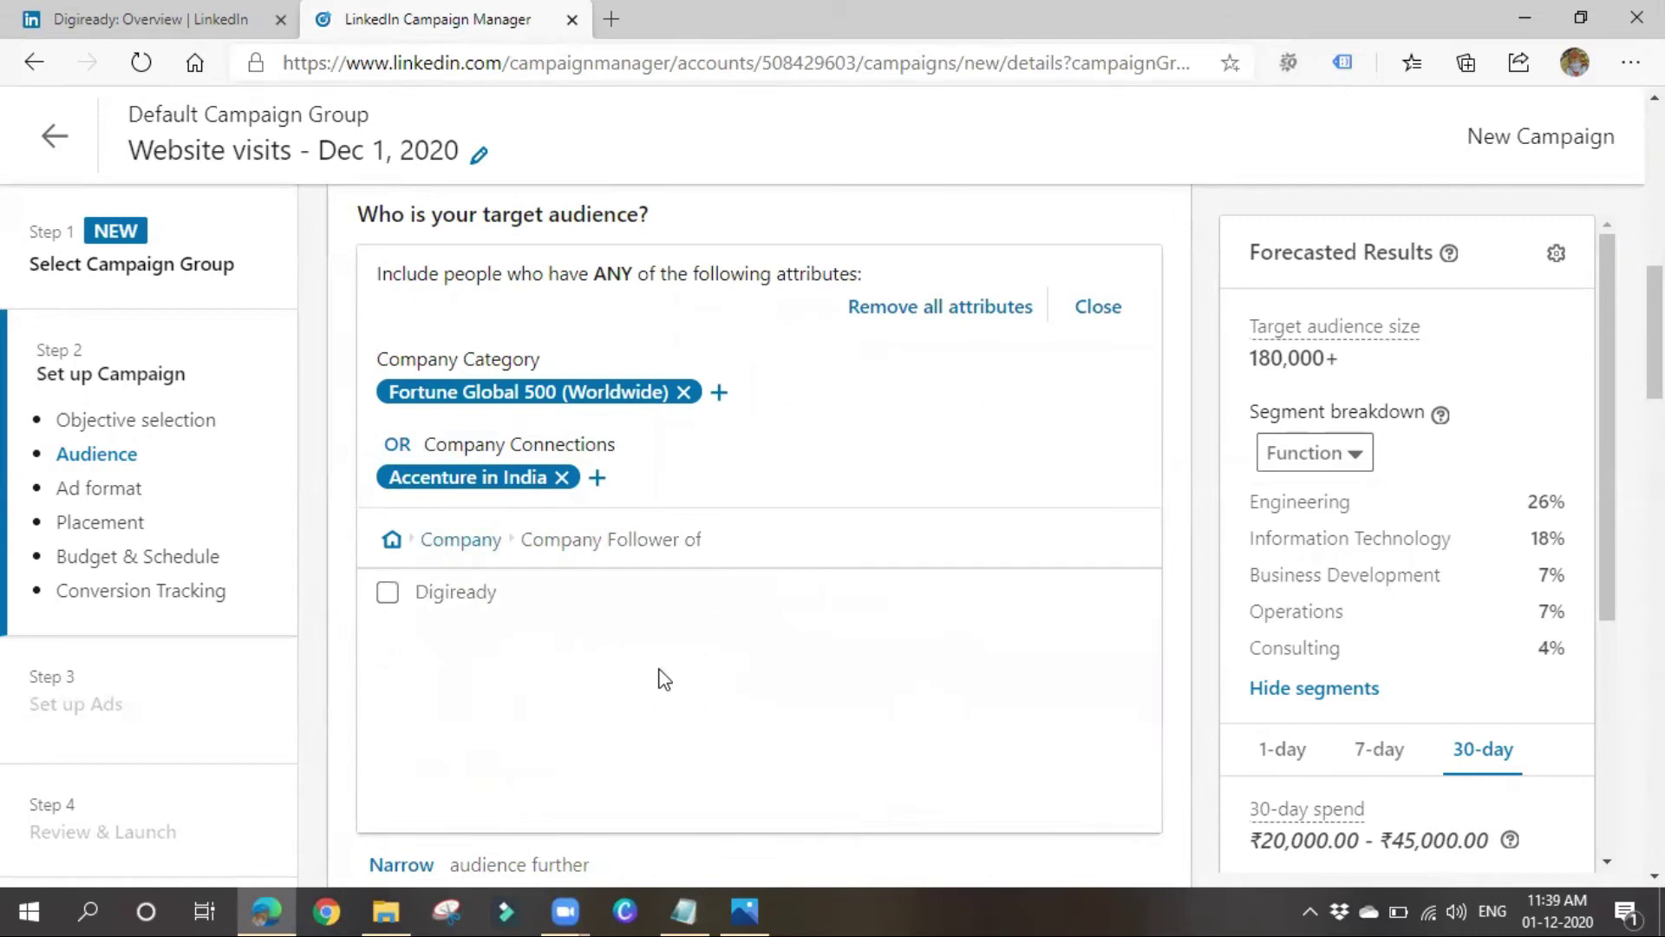
pyautogui.click(415, 601)
# Add the company growth rate of 0% - 3% to the audience attributes.
pyautogui.click(447, 624)
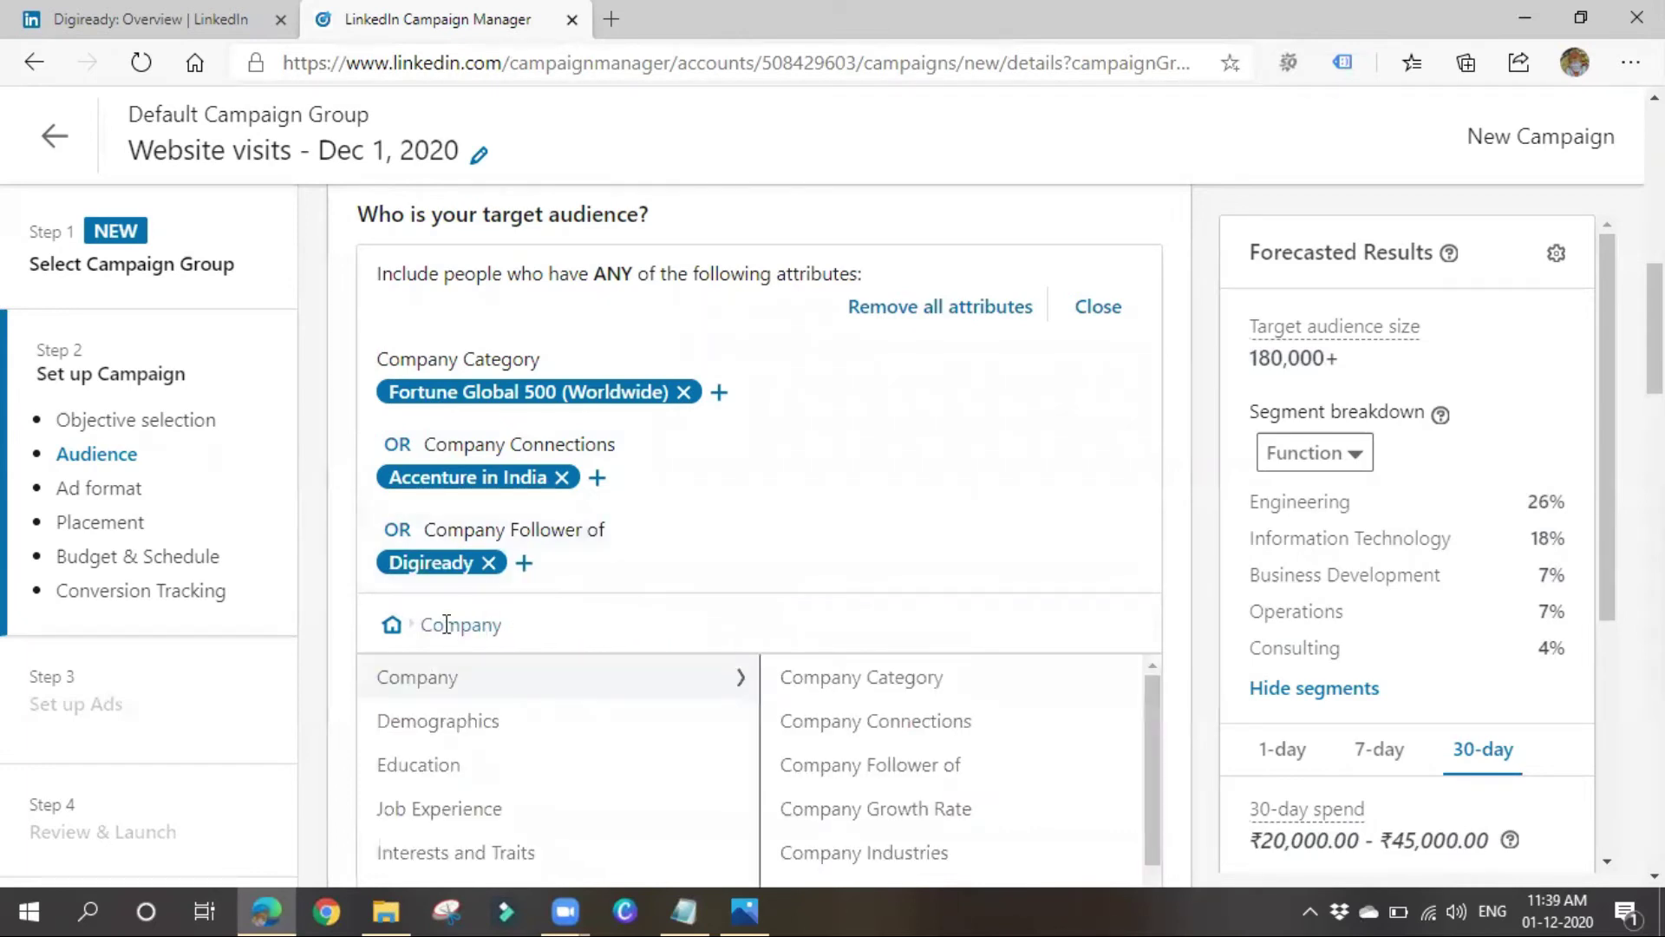
pyautogui.scroll(-4, 769, 639)
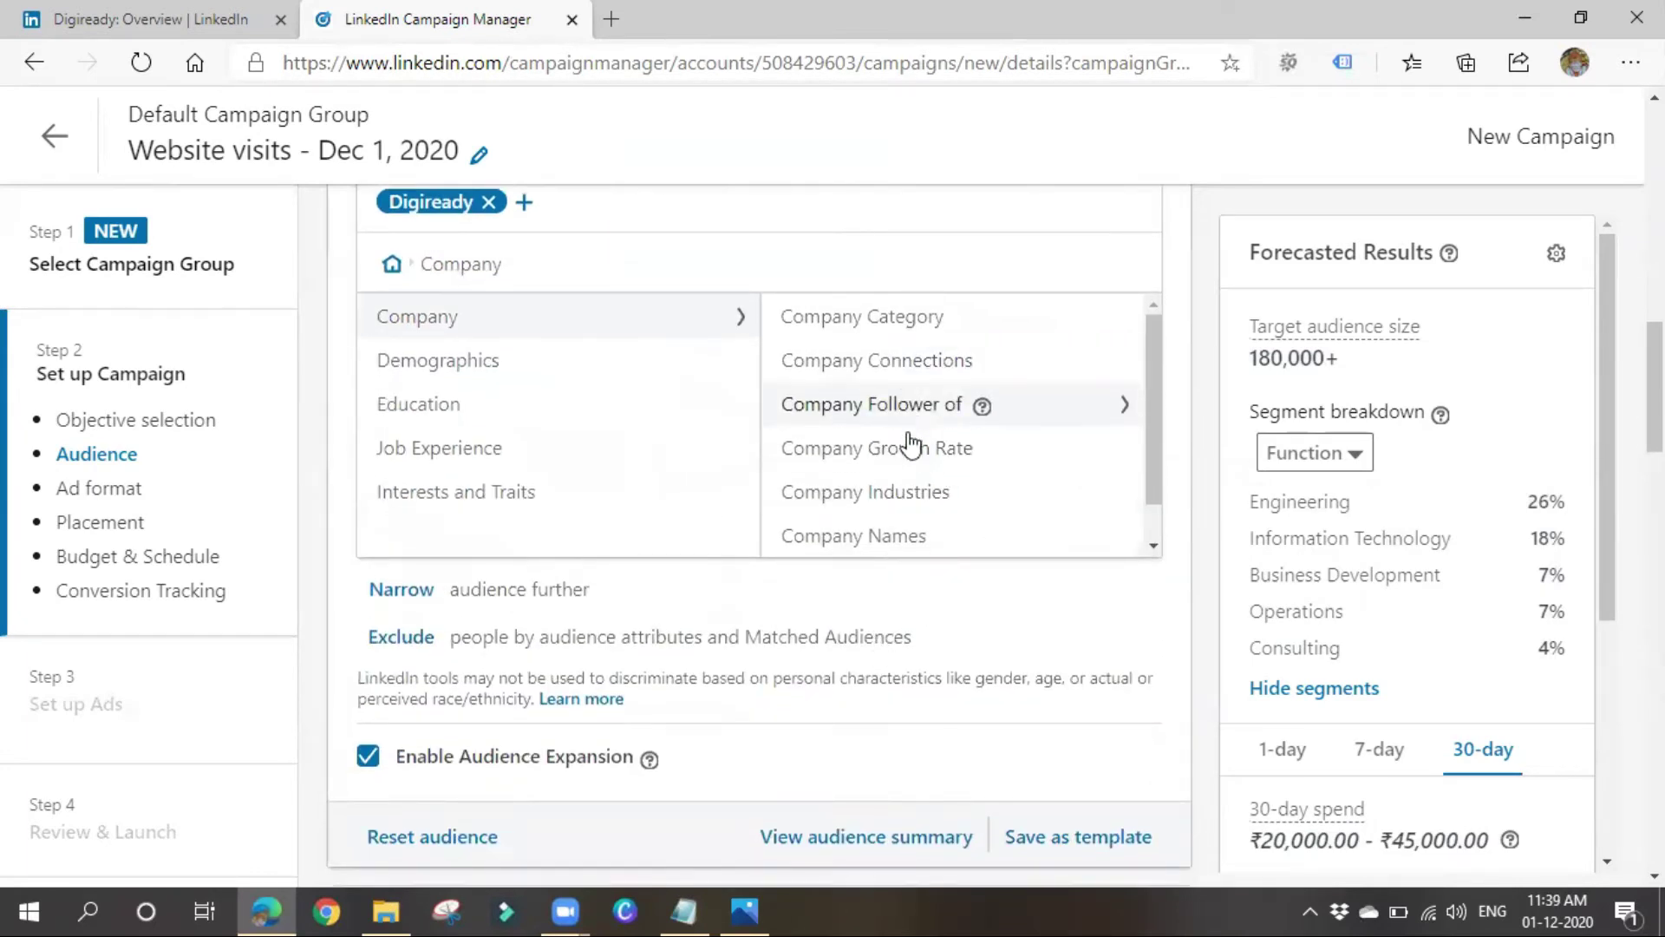
pyautogui.moveTo(993, 453)
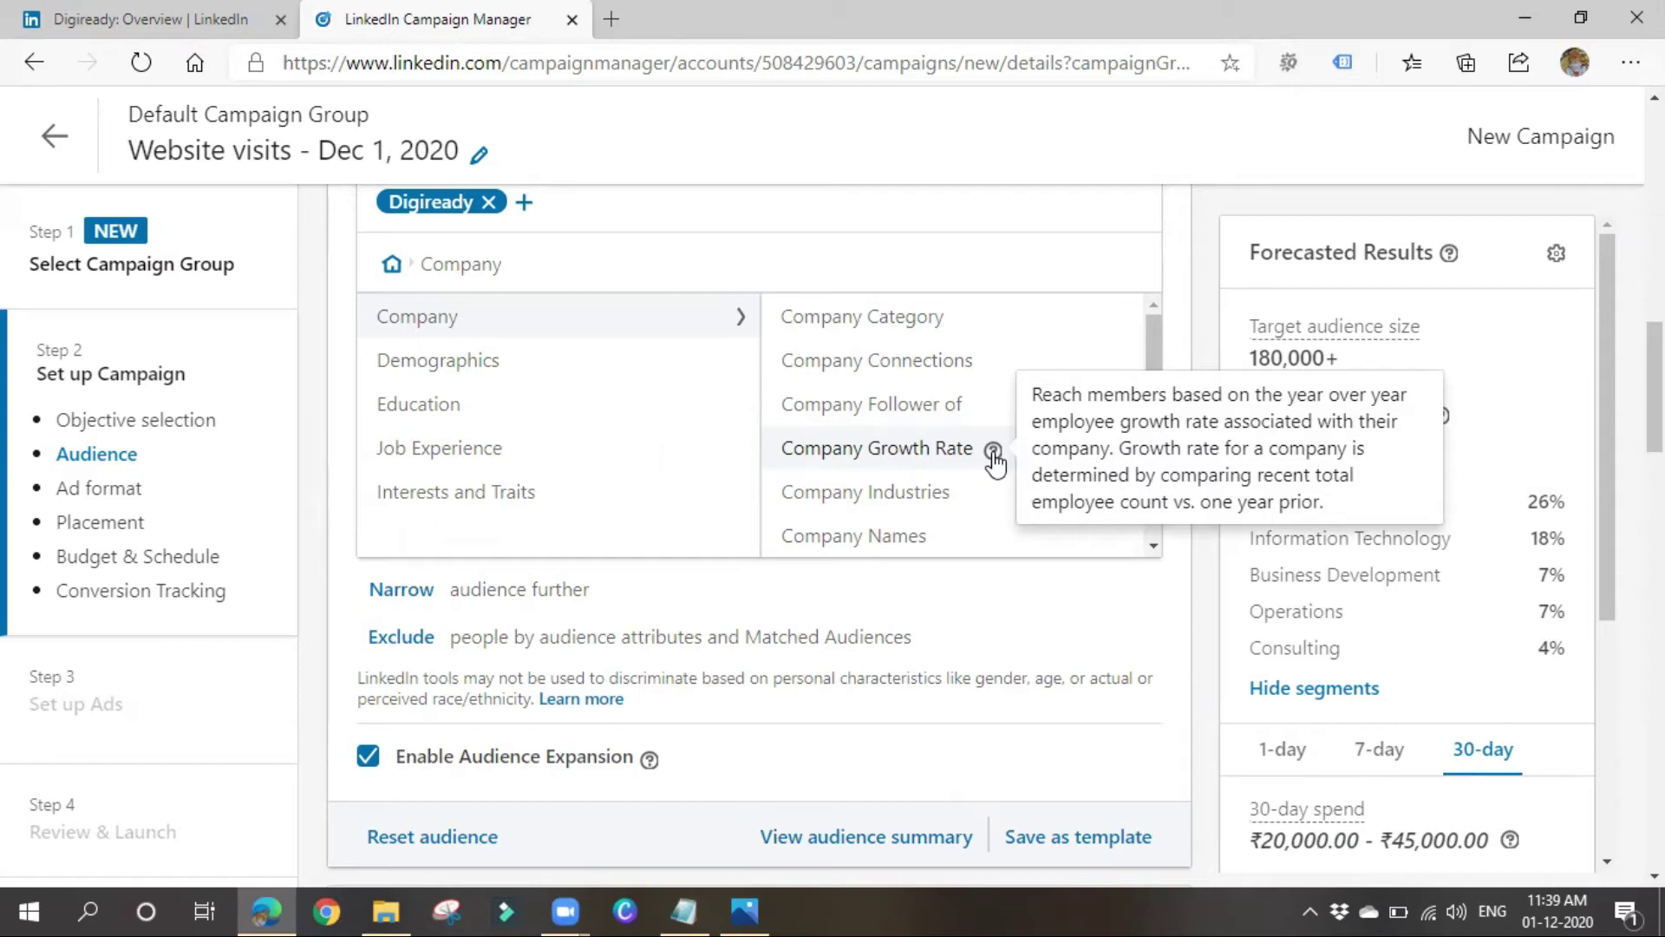
pyautogui.click(966, 456)
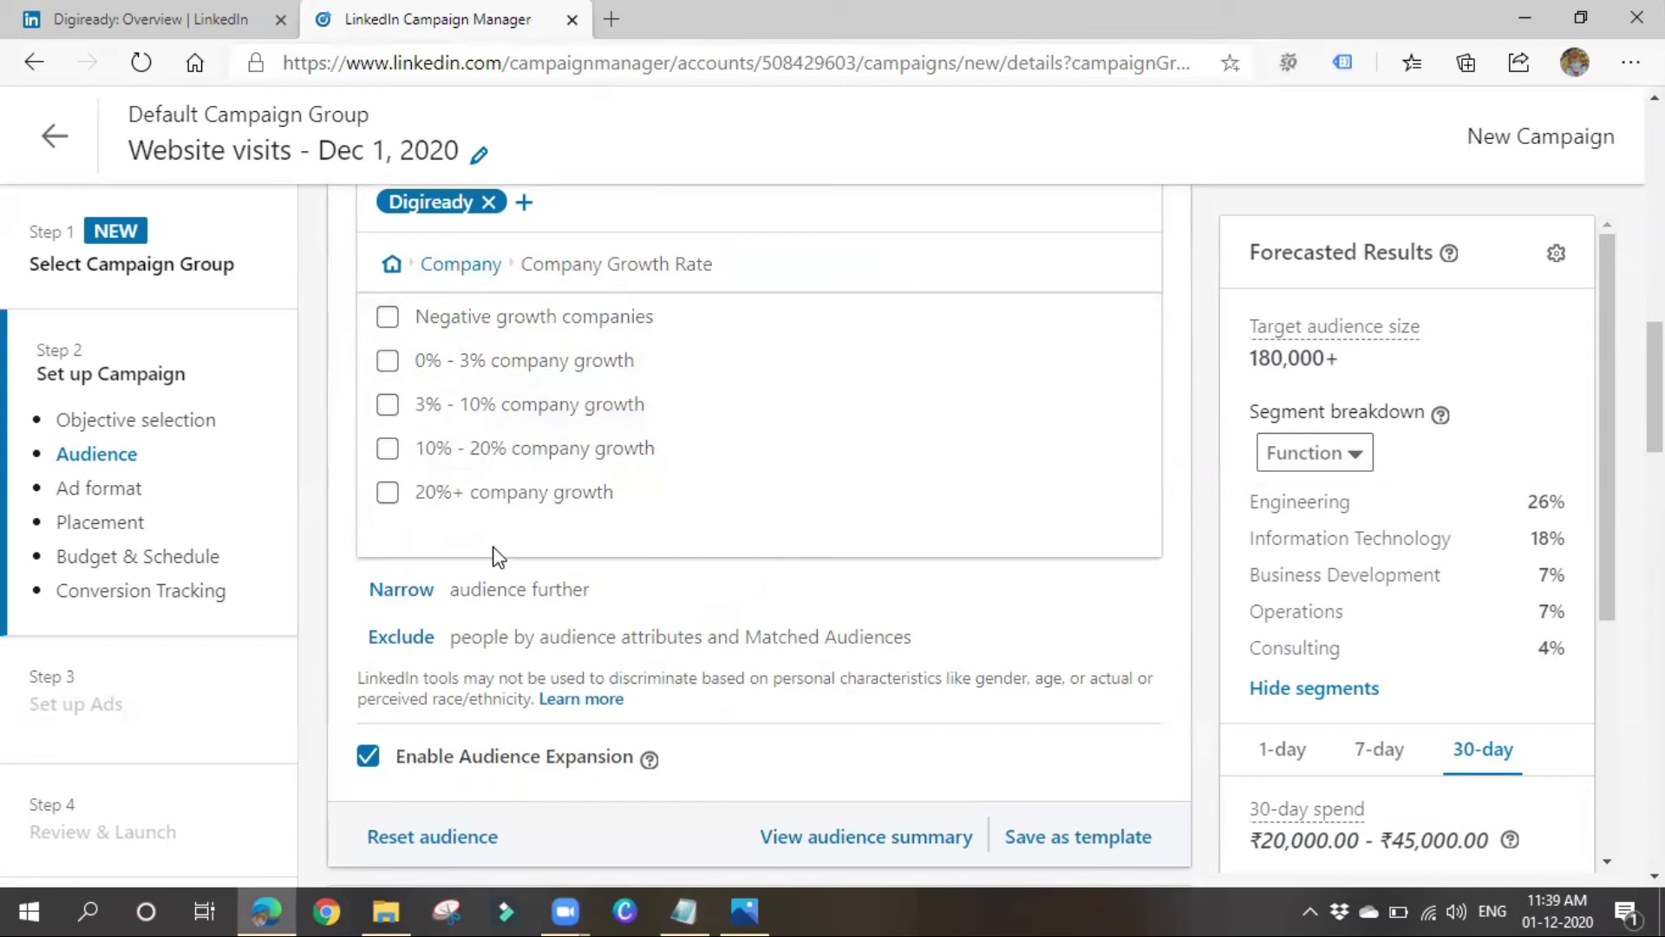
pyautogui.click(474, 361)
# Add the Software & IT Services industries Computer & Network Security, Computer Software and Internet to the audience's company industries.
pyautogui.click(468, 359)
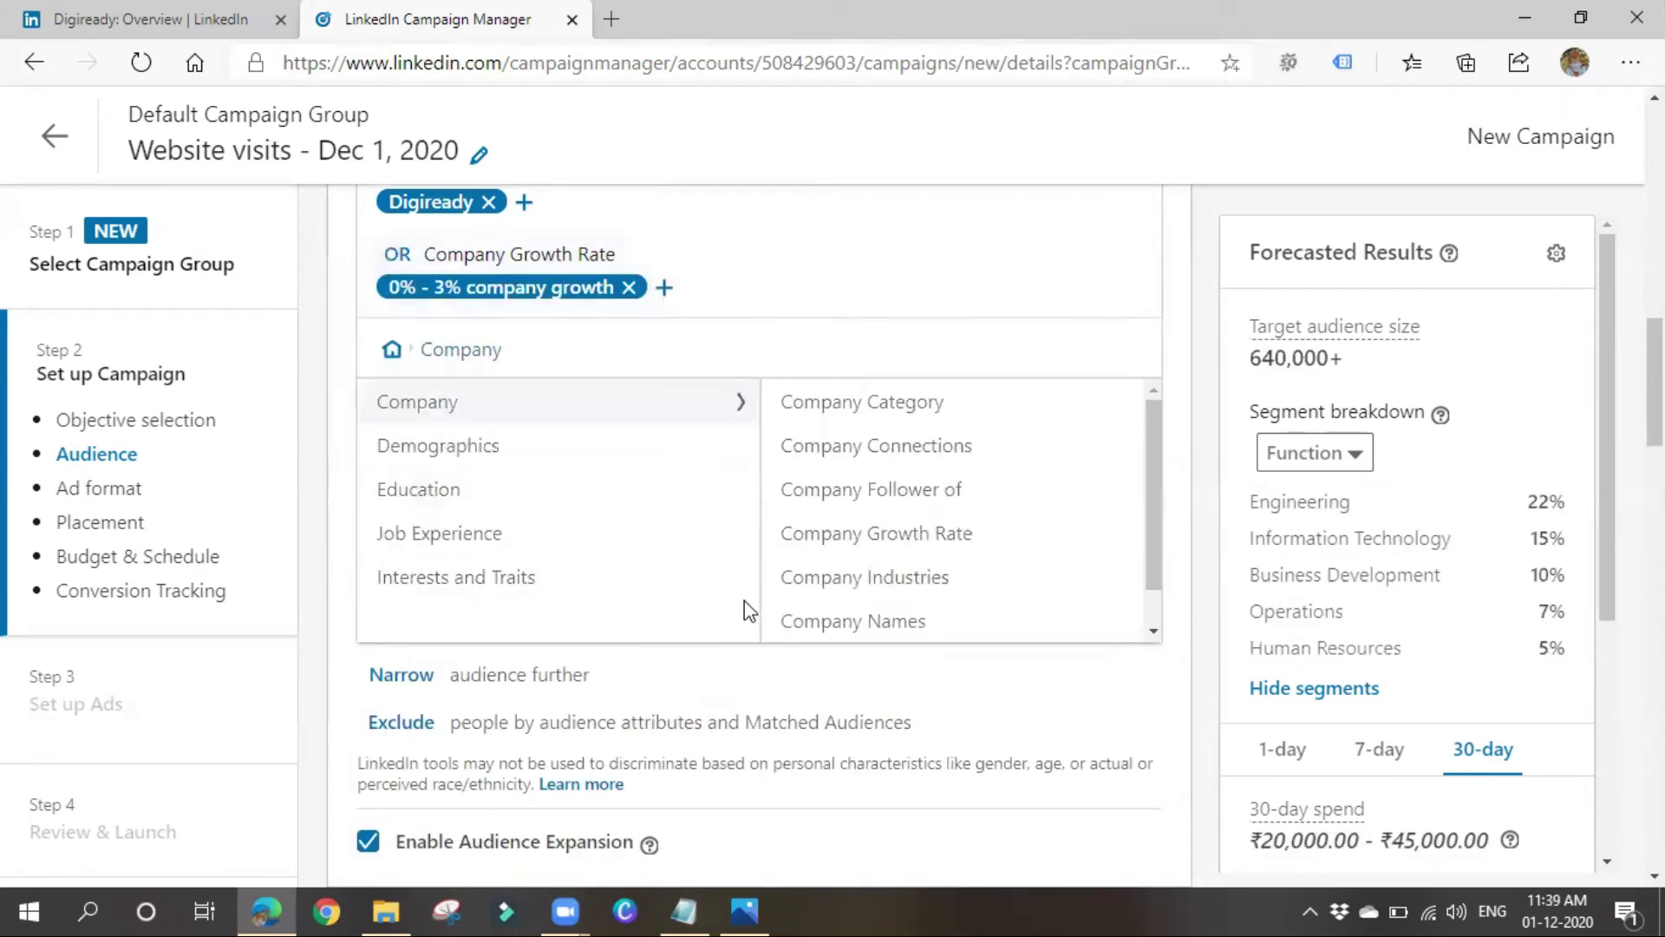
pyautogui.click(834, 583)
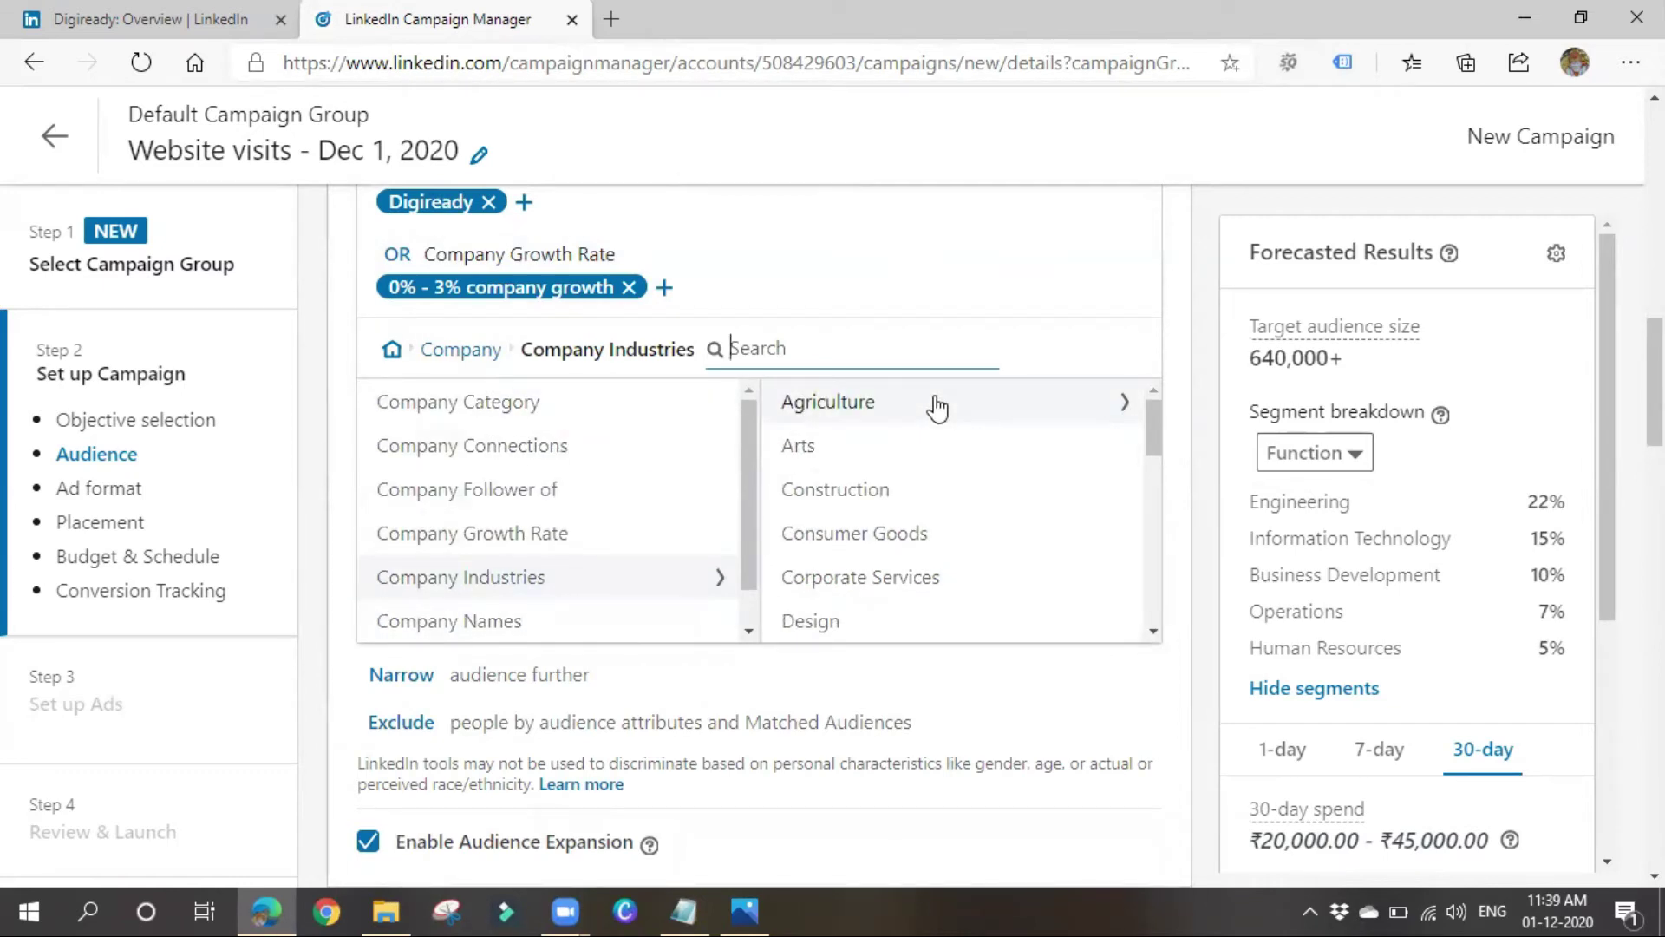
pyautogui.scroll(-2, 926, 595)
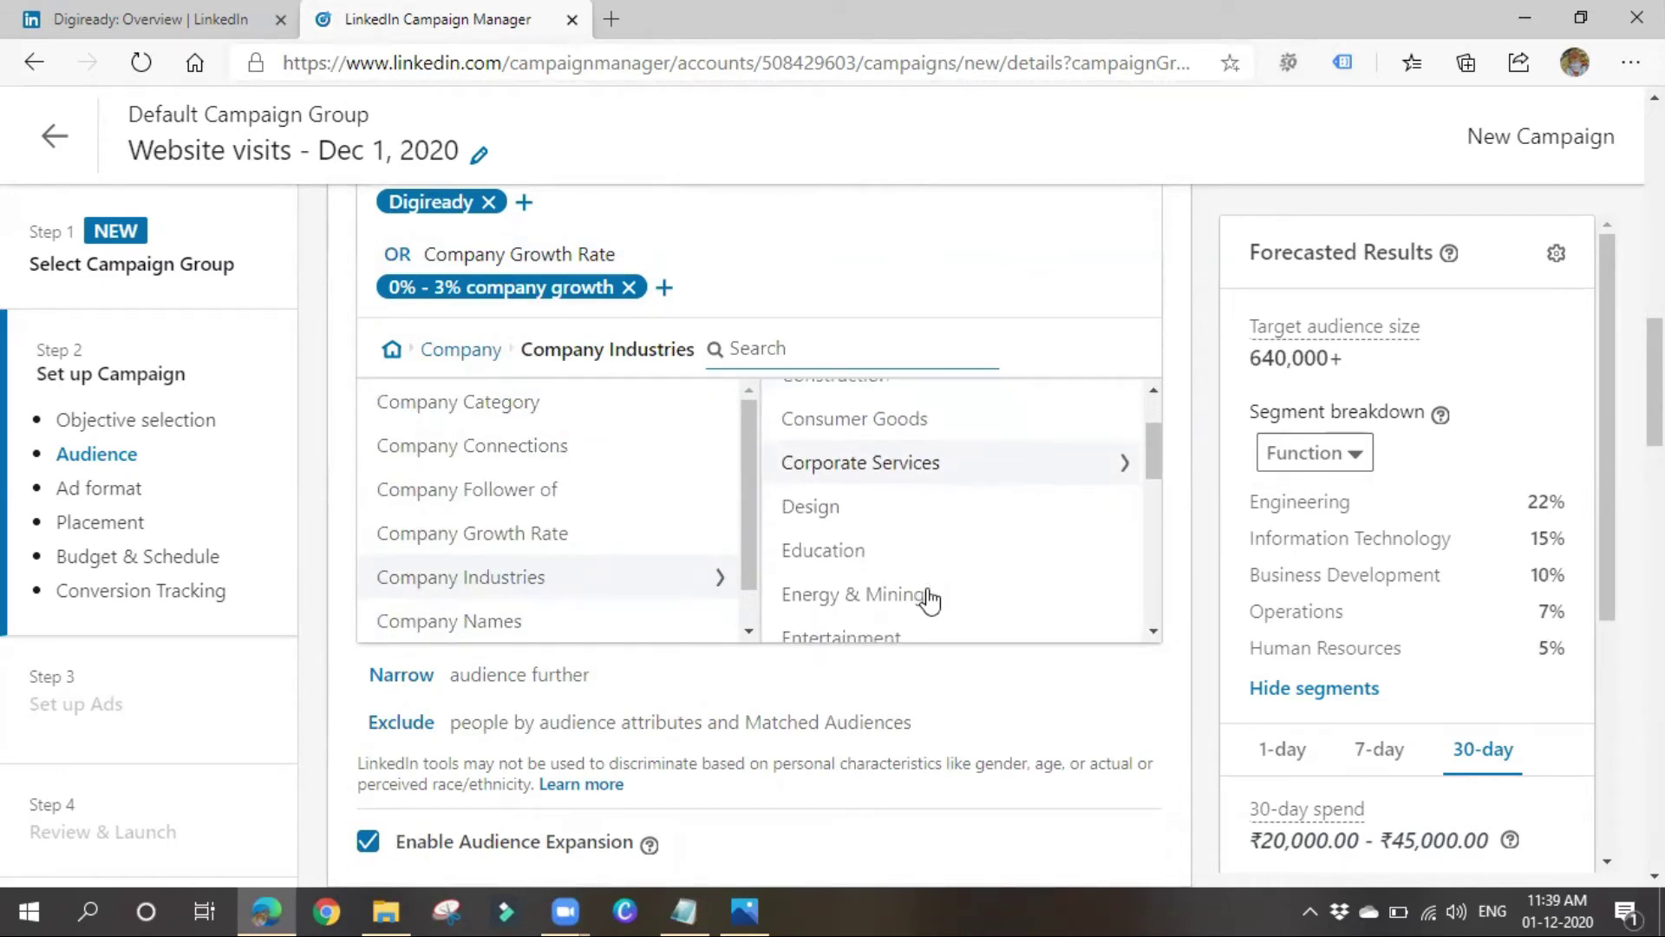
pyautogui.scroll(-4, 902, 604)
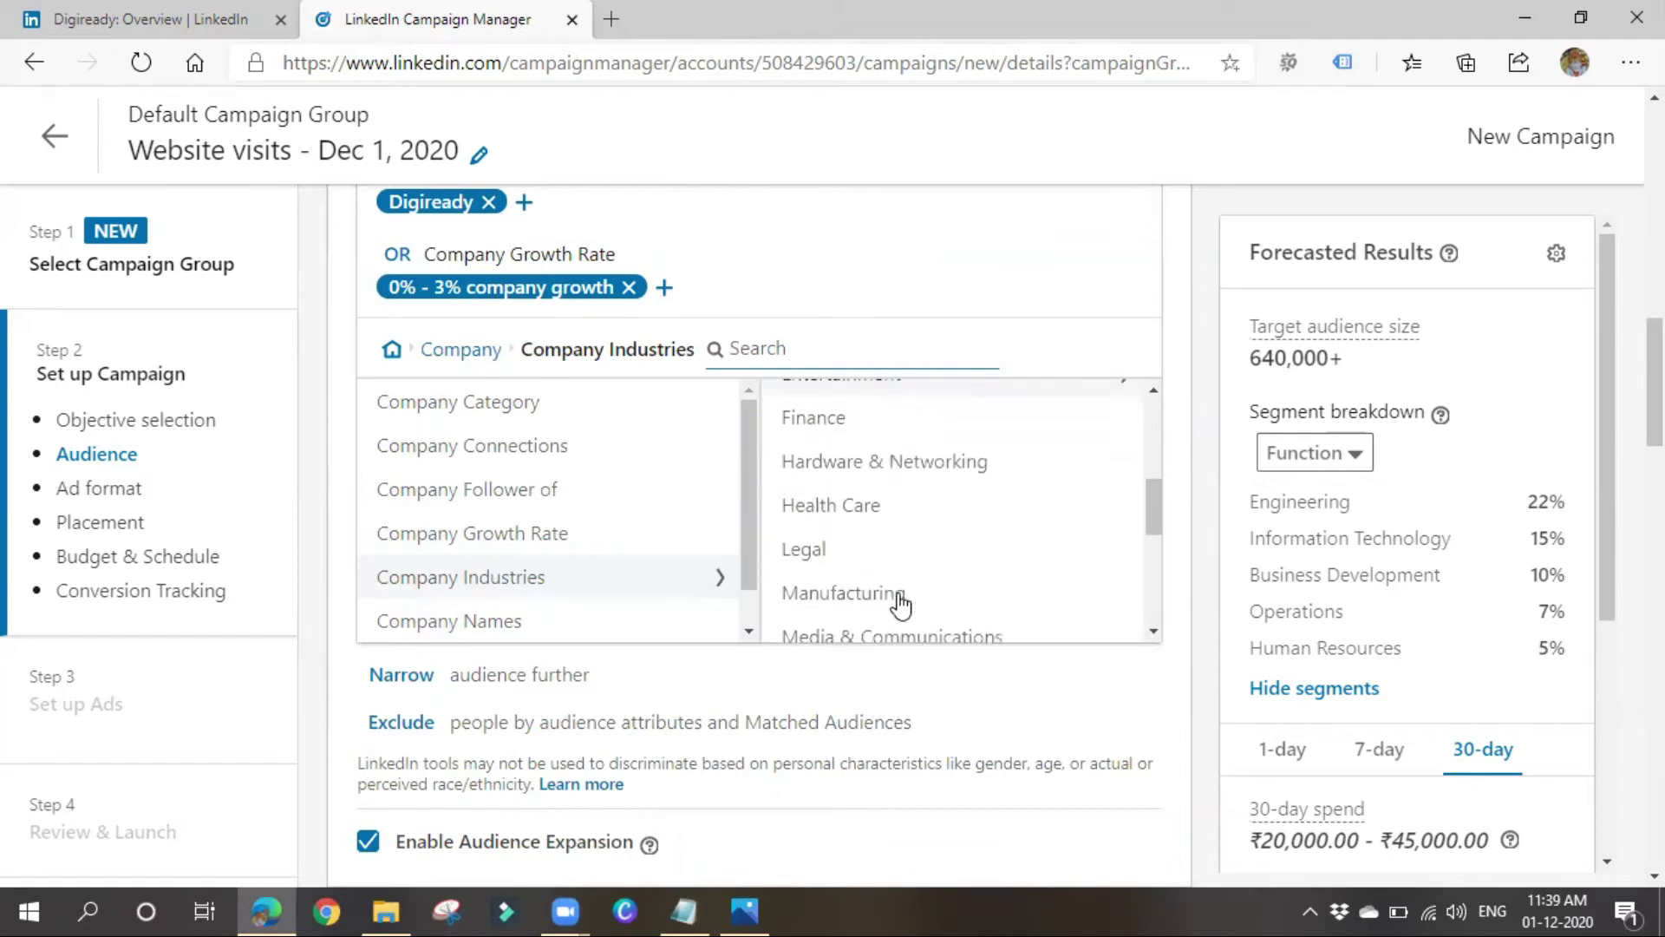
pyautogui.scroll(-3, 902, 604)
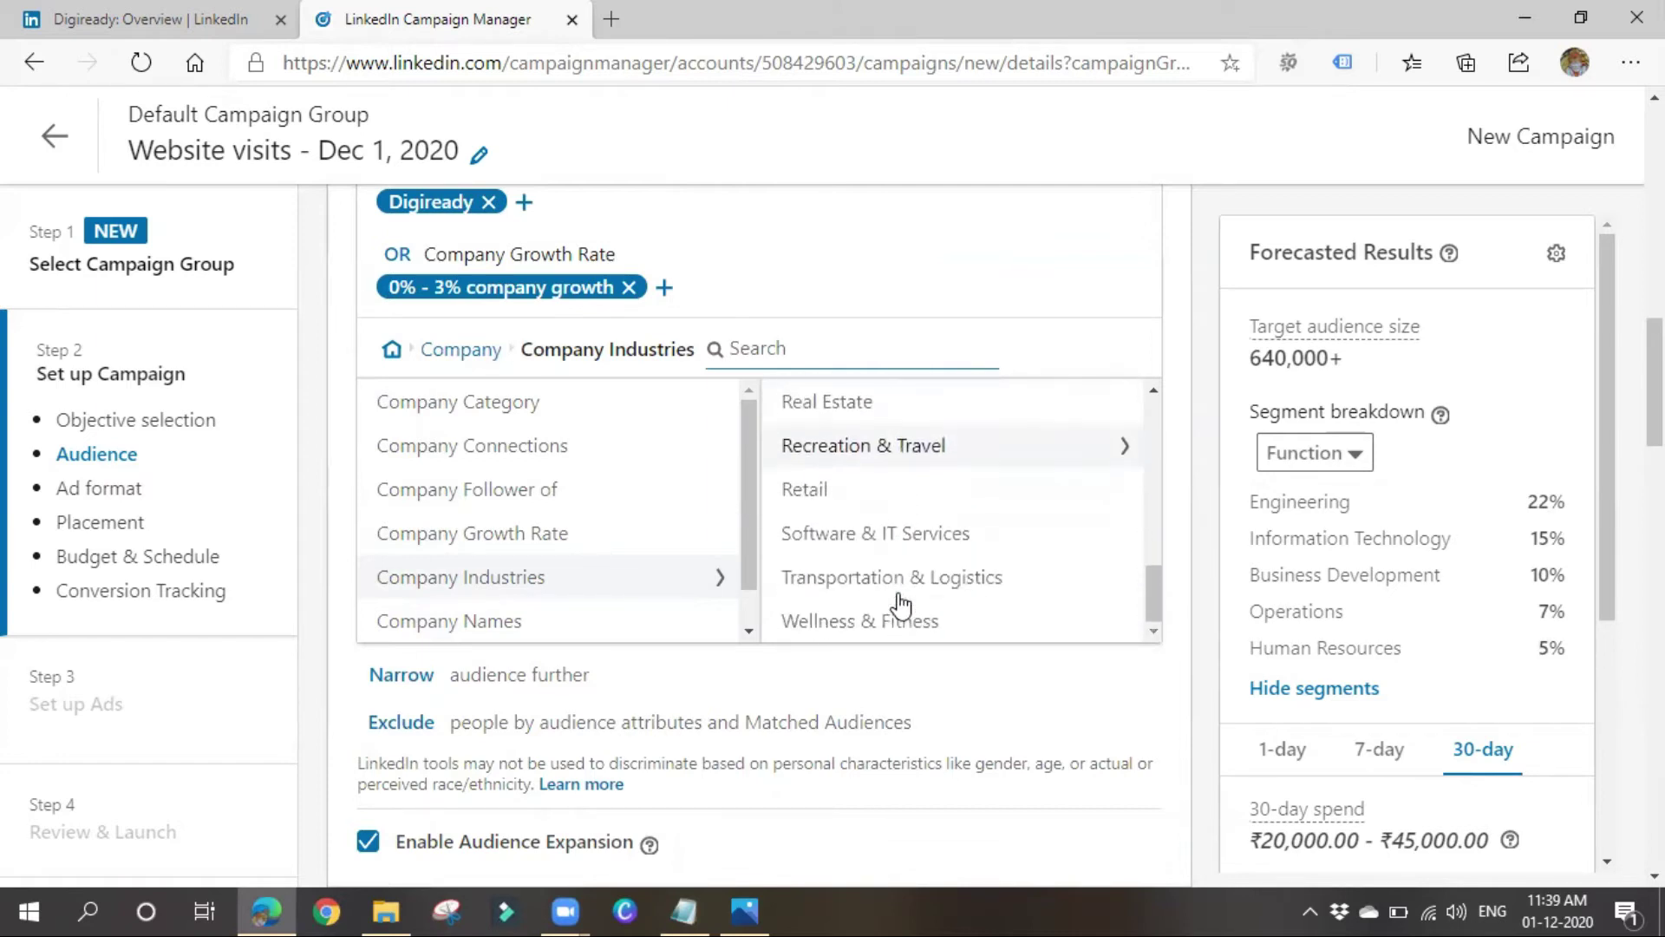
pyautogui.click(899, 534)
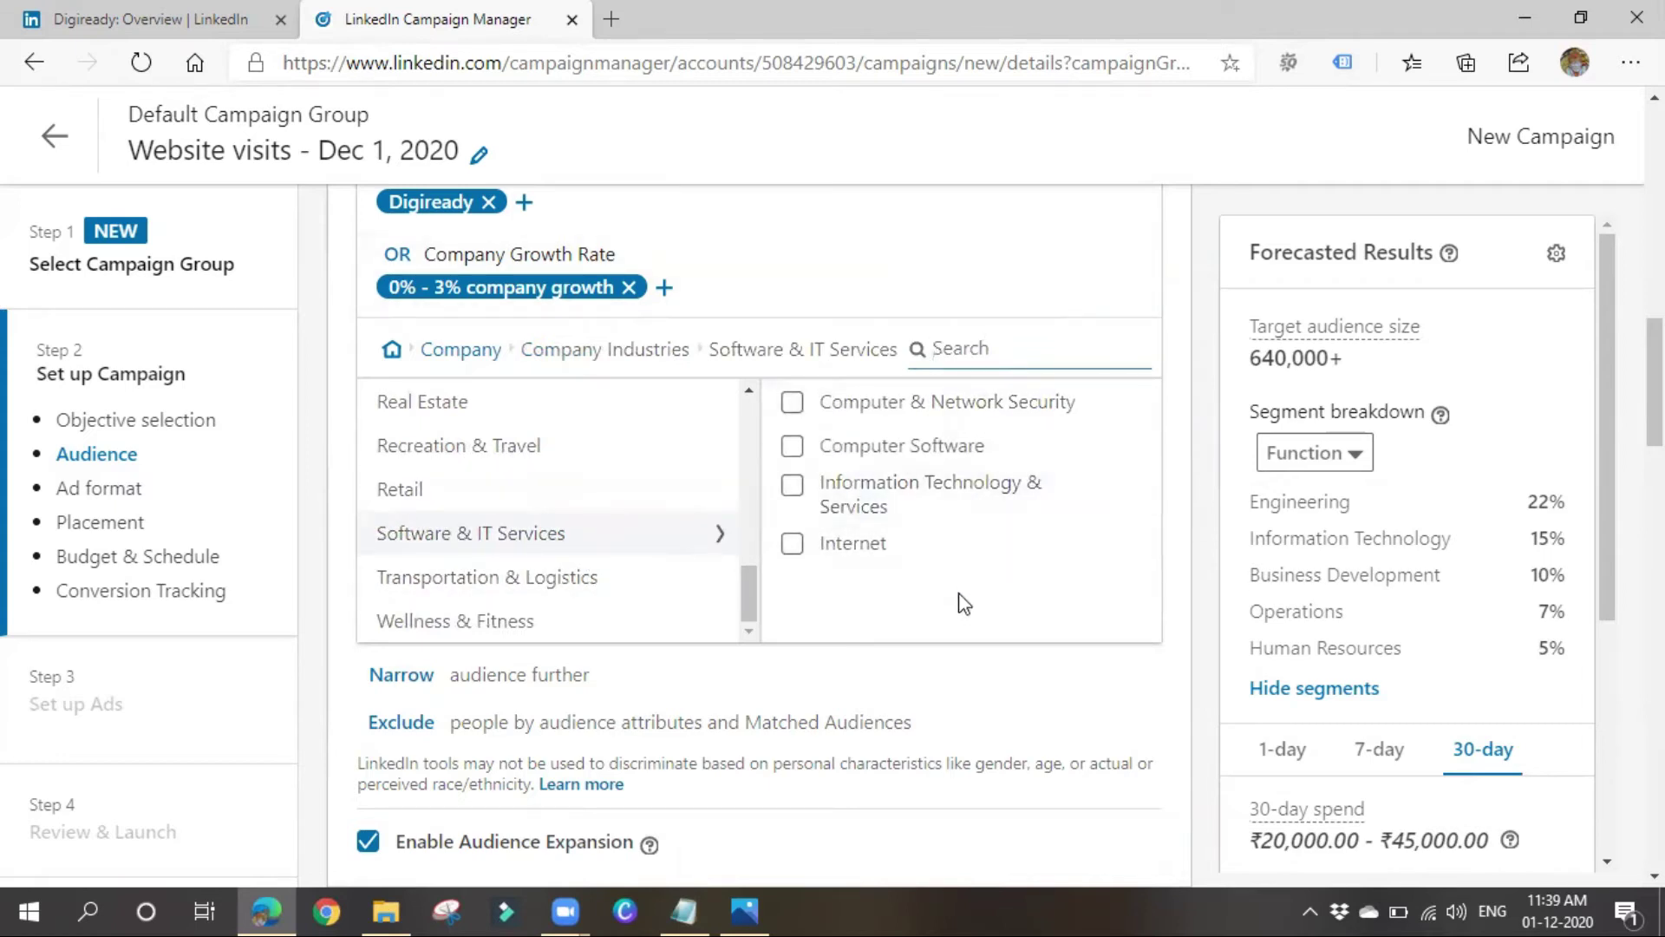
pyautogui.click(943, 406)
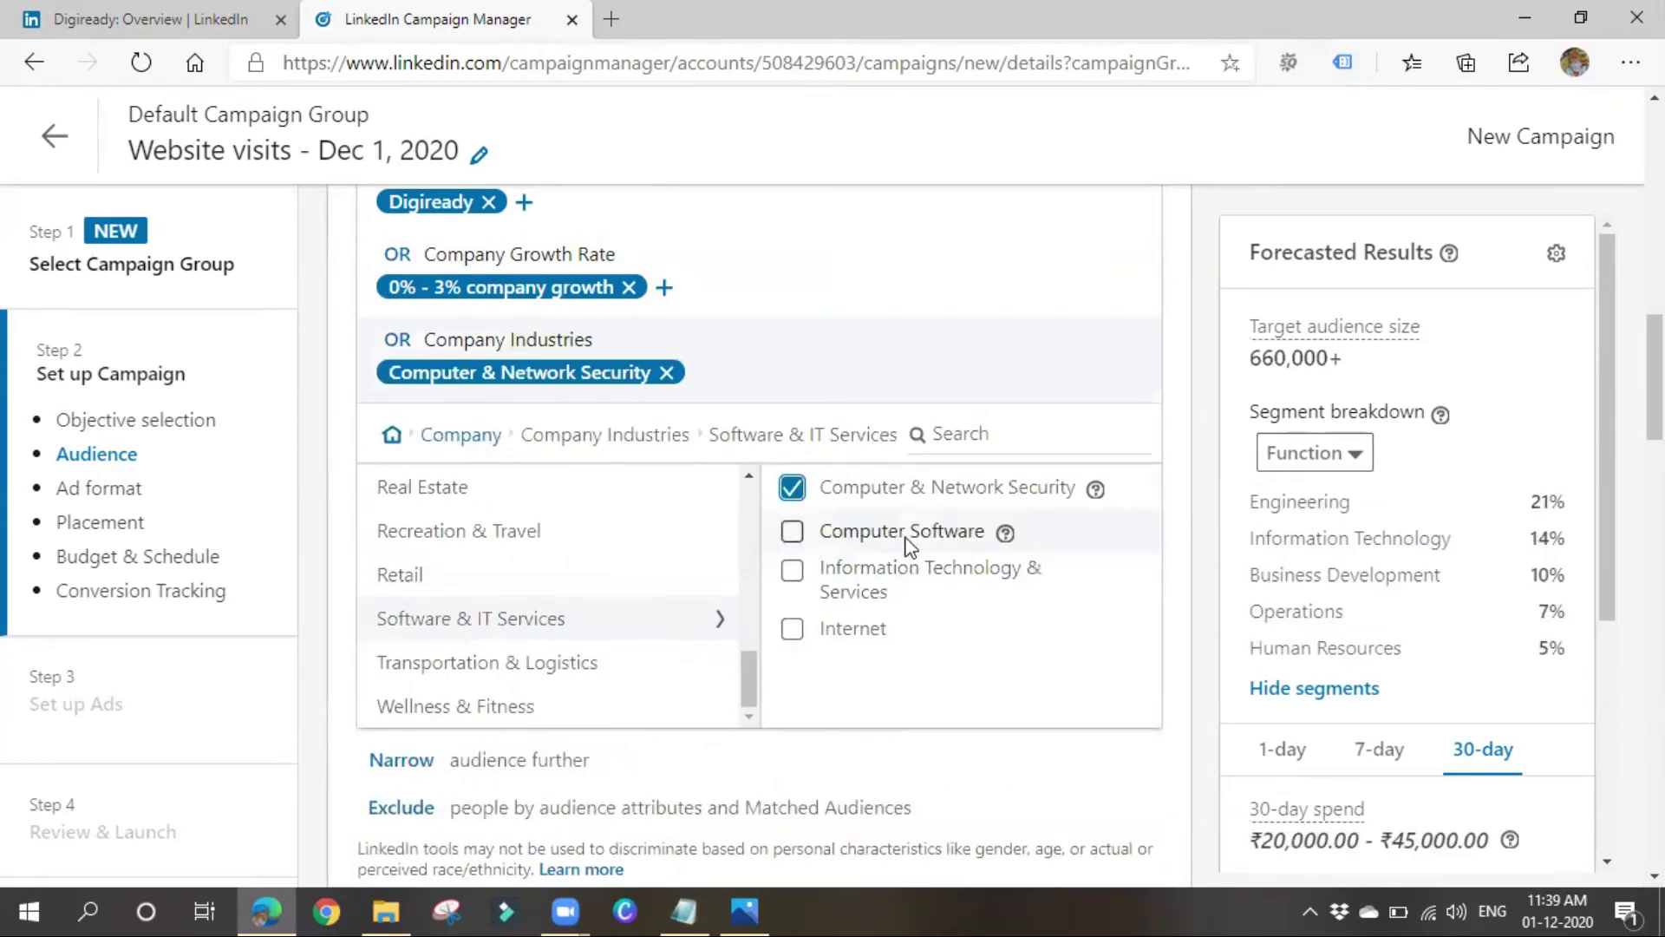
pyautogui.click(902, 531)
pyautogui.click(854, 629)
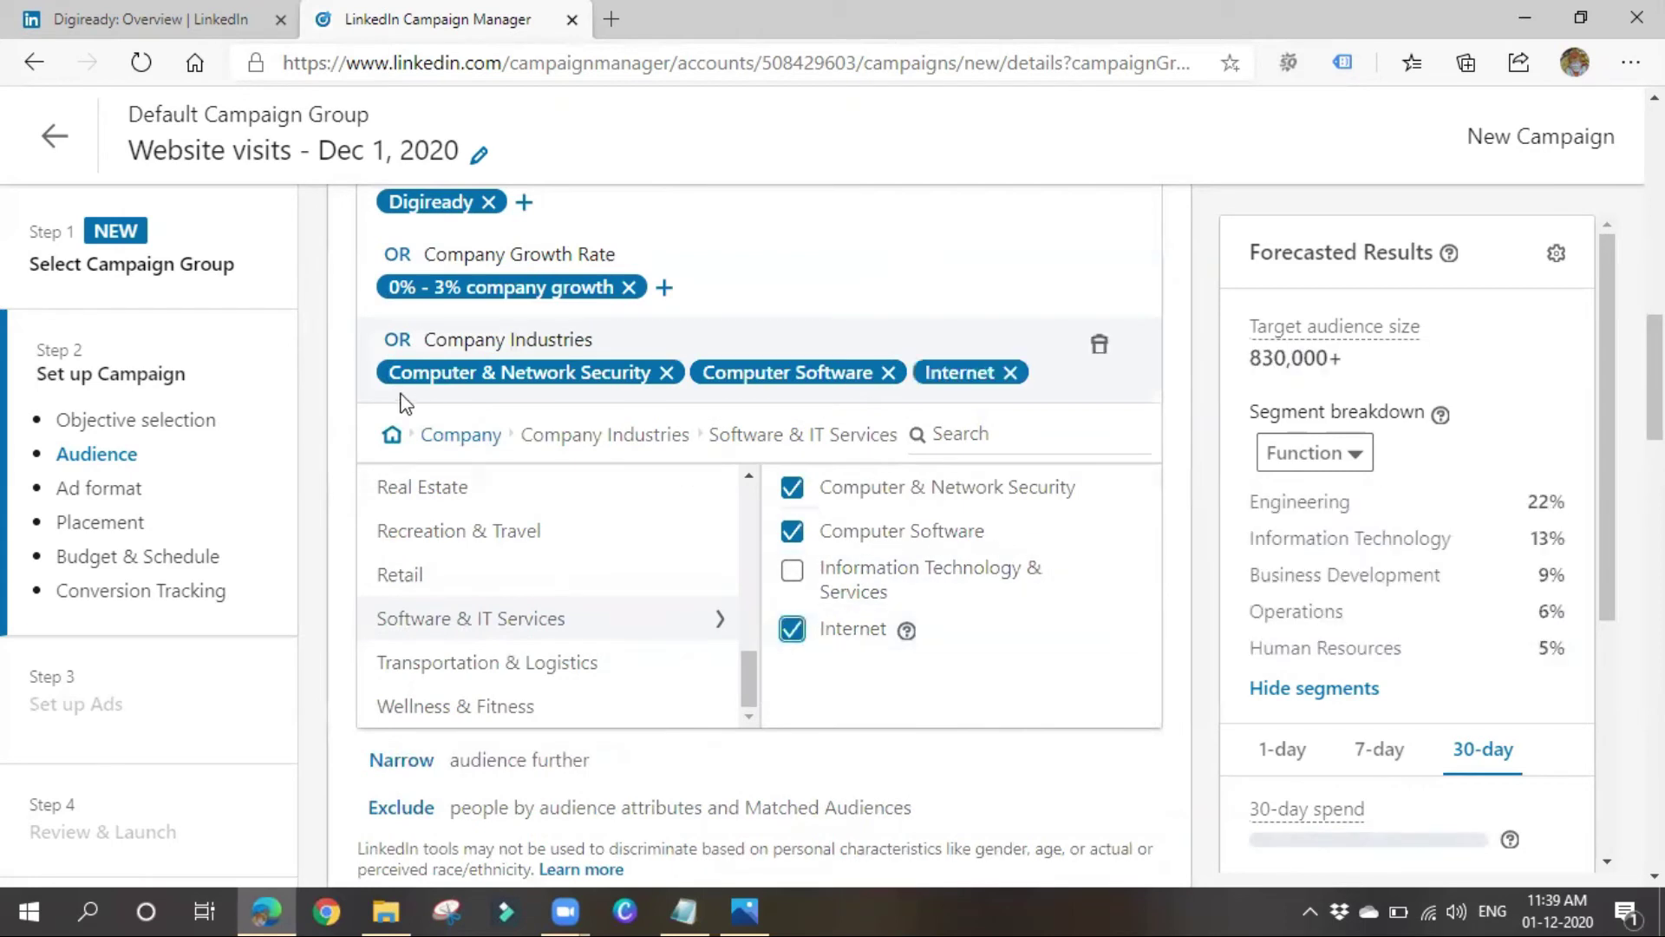
# Add Microsoft to the audience's company names, based on current jobs.
pyautogui.click(444, 438)
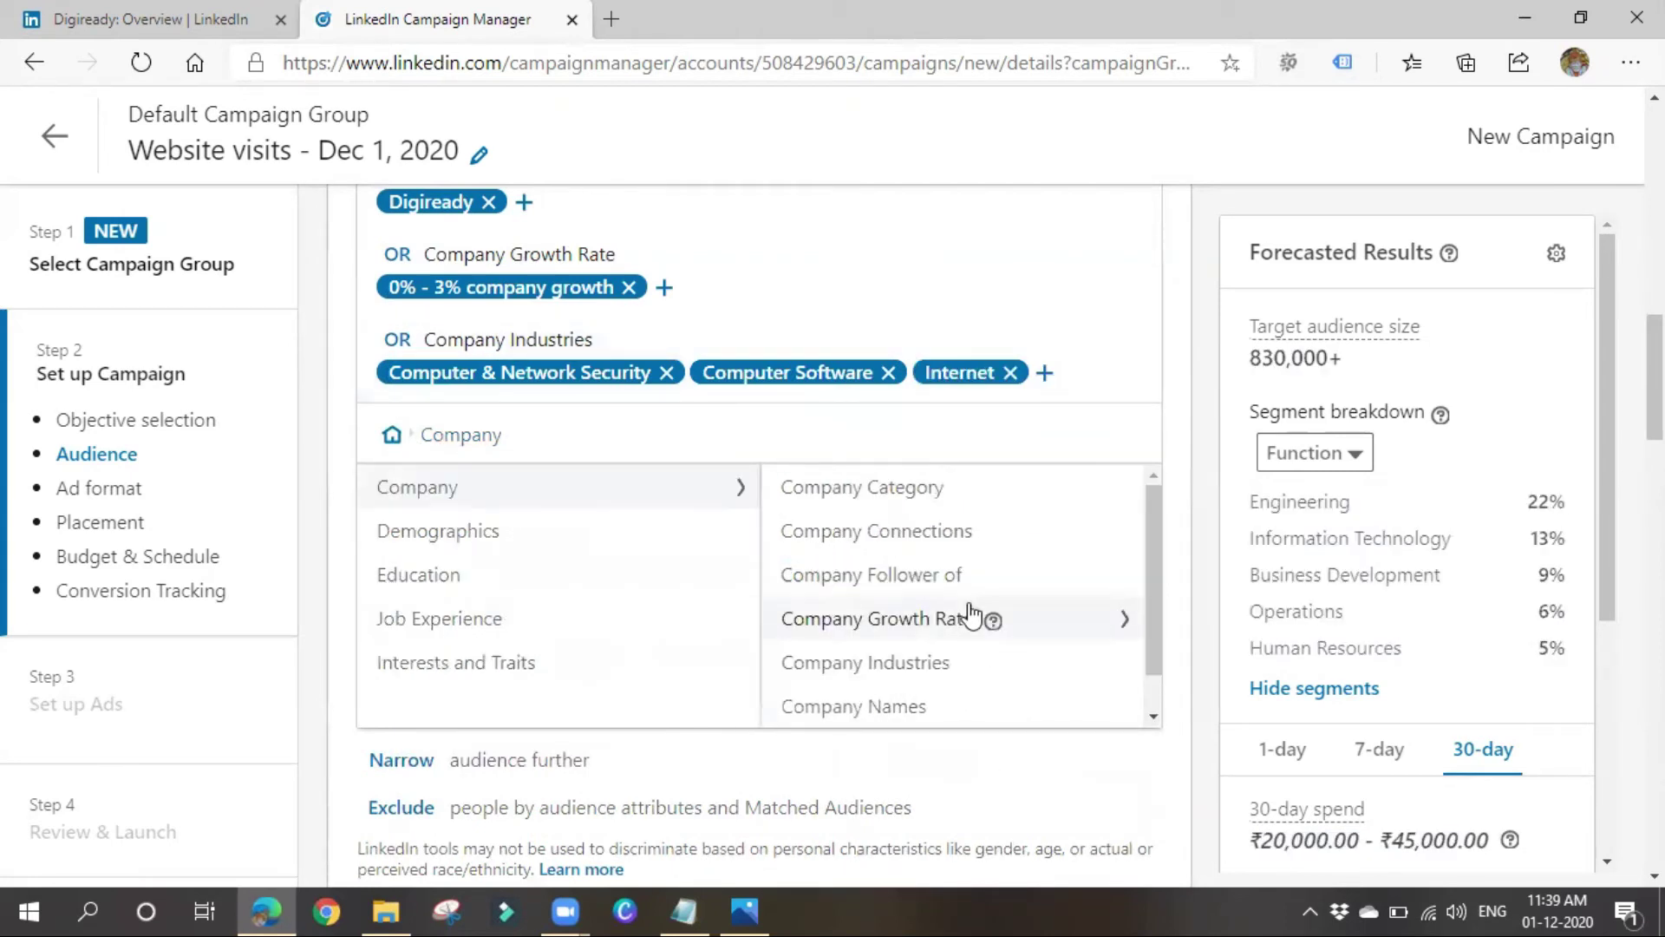
pyautogui.scroll(-1, 980, 617)
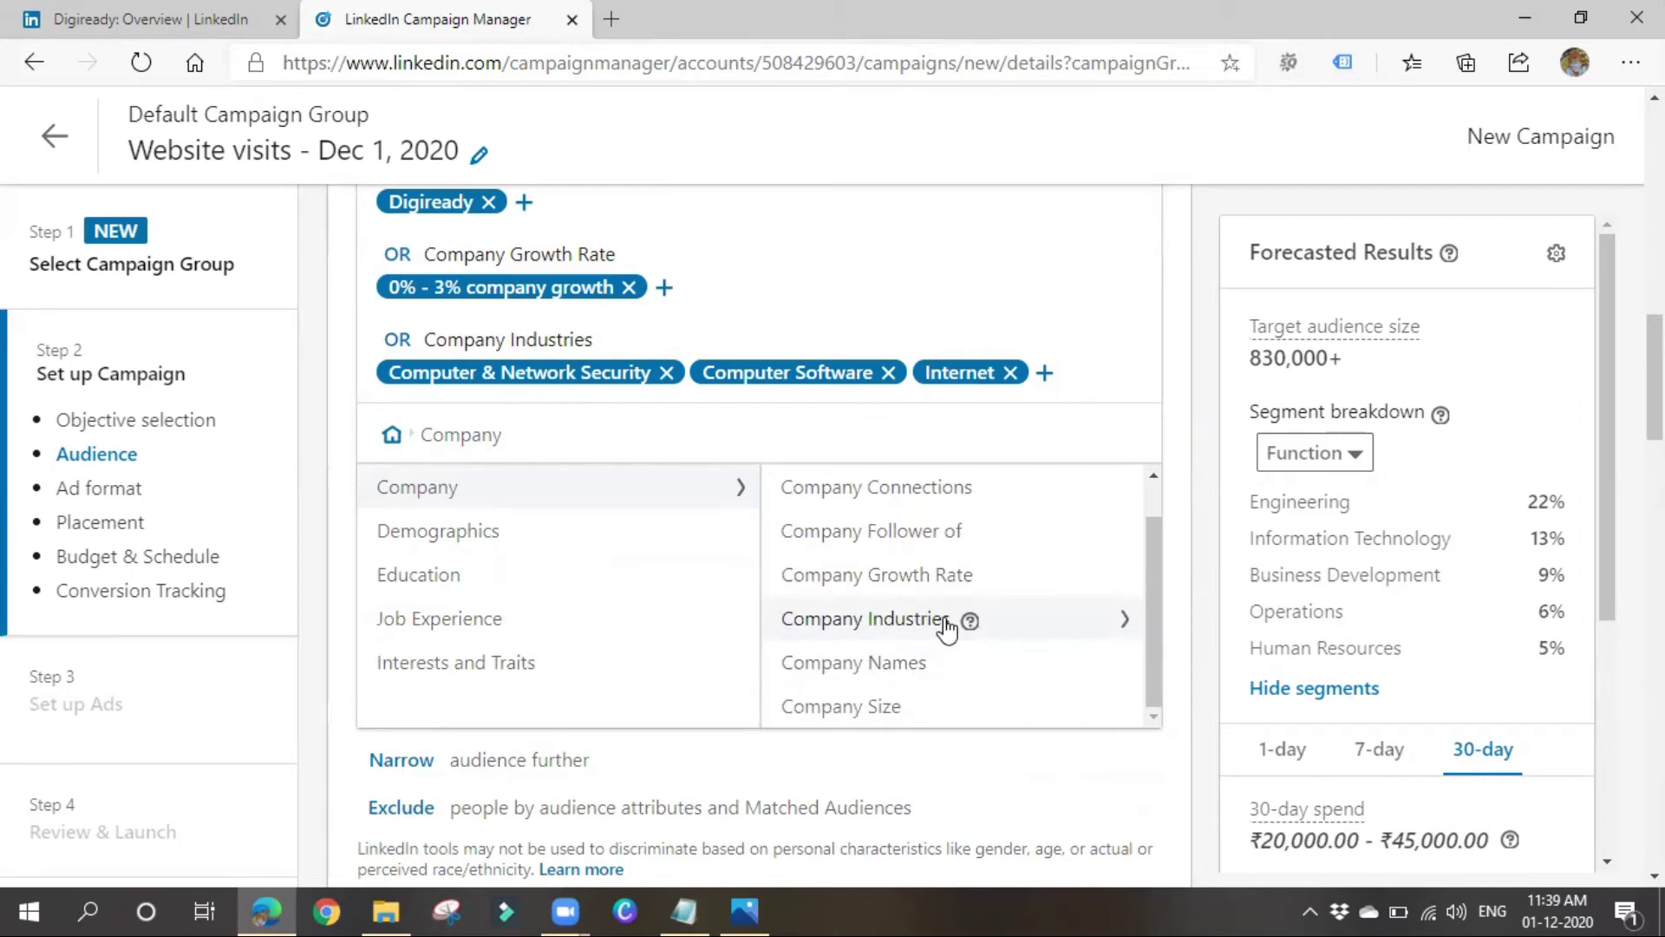
pyautogui.moveTo(961, 666)
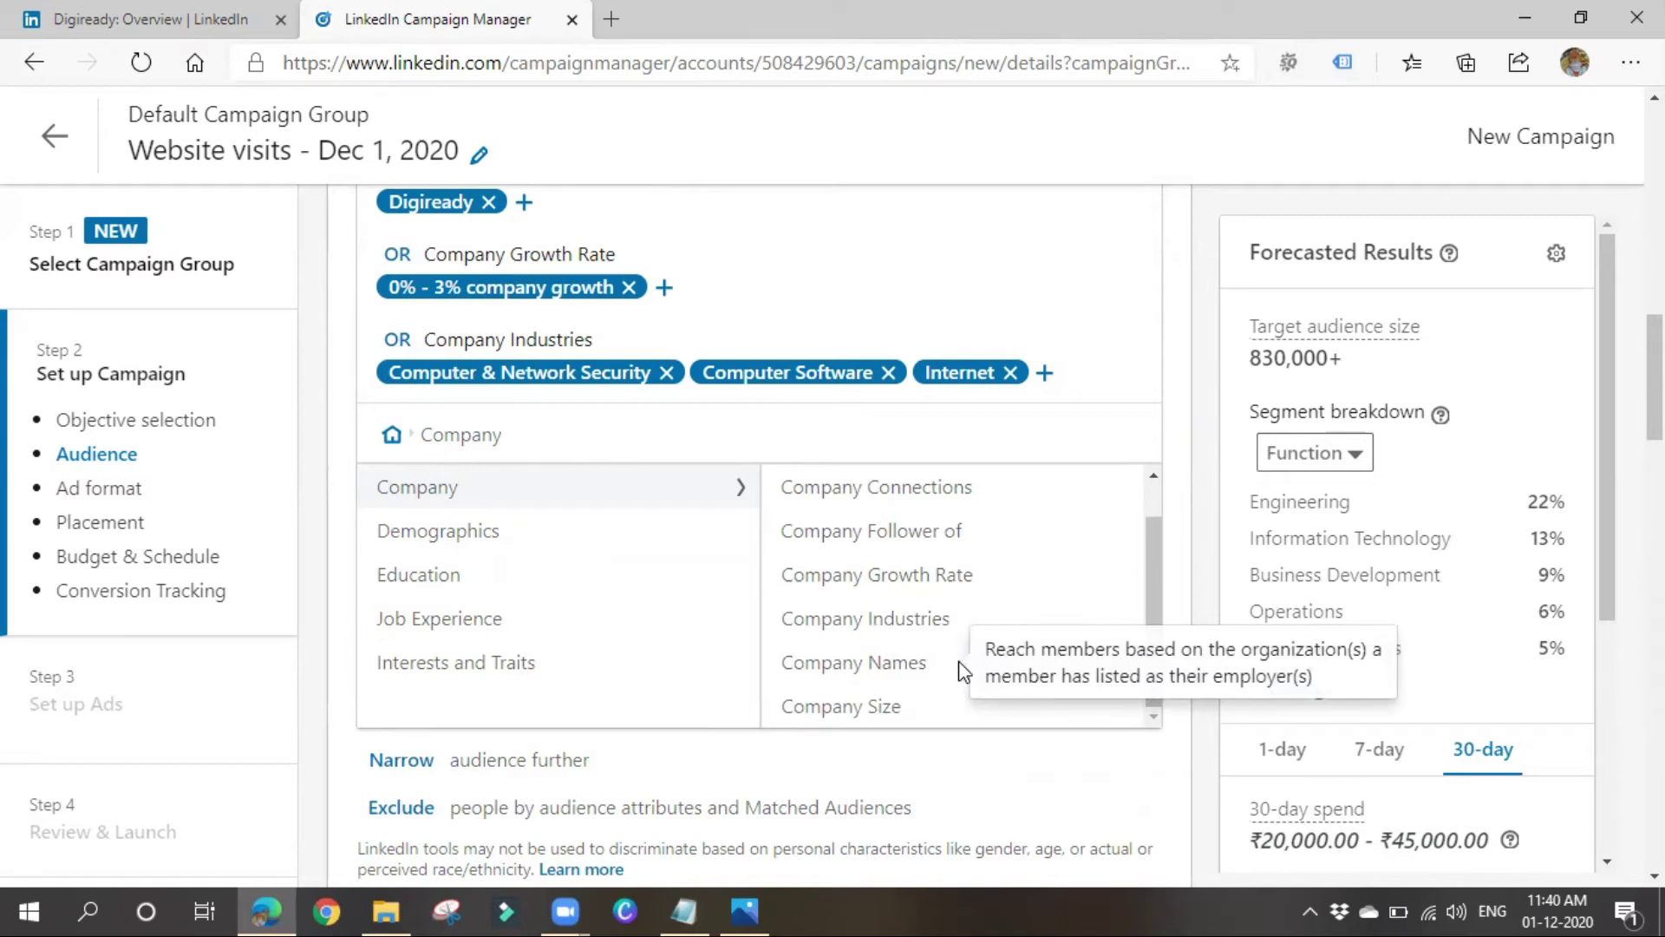
pyautogui.click(903, 662)
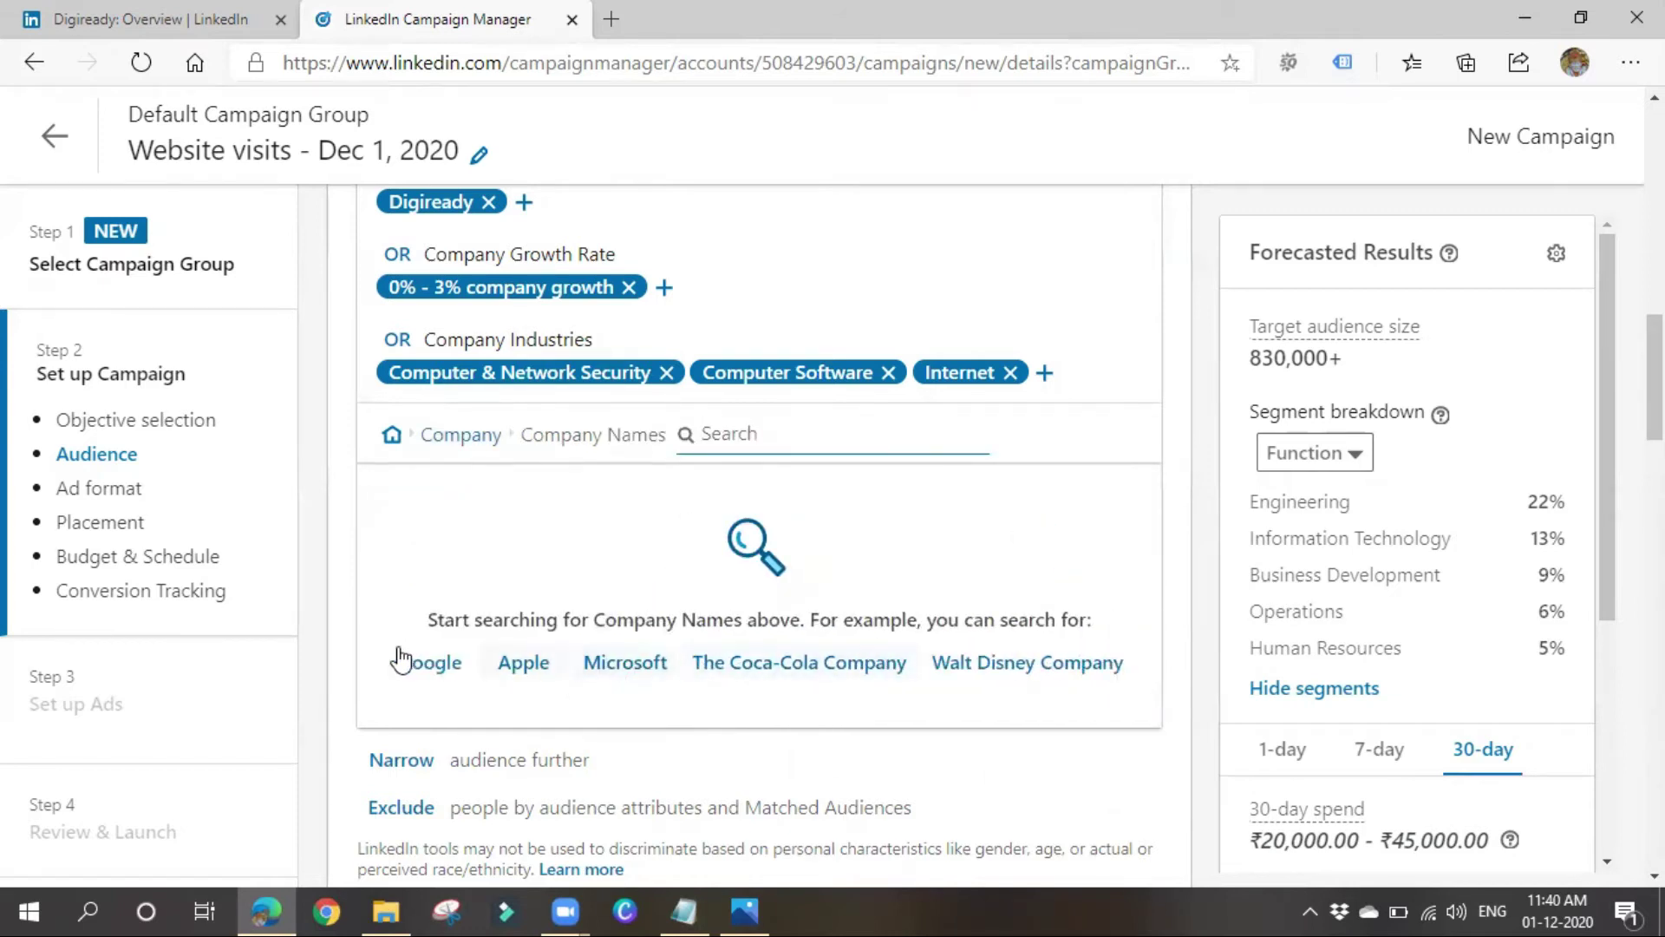
pyautogui.click(610, 663)
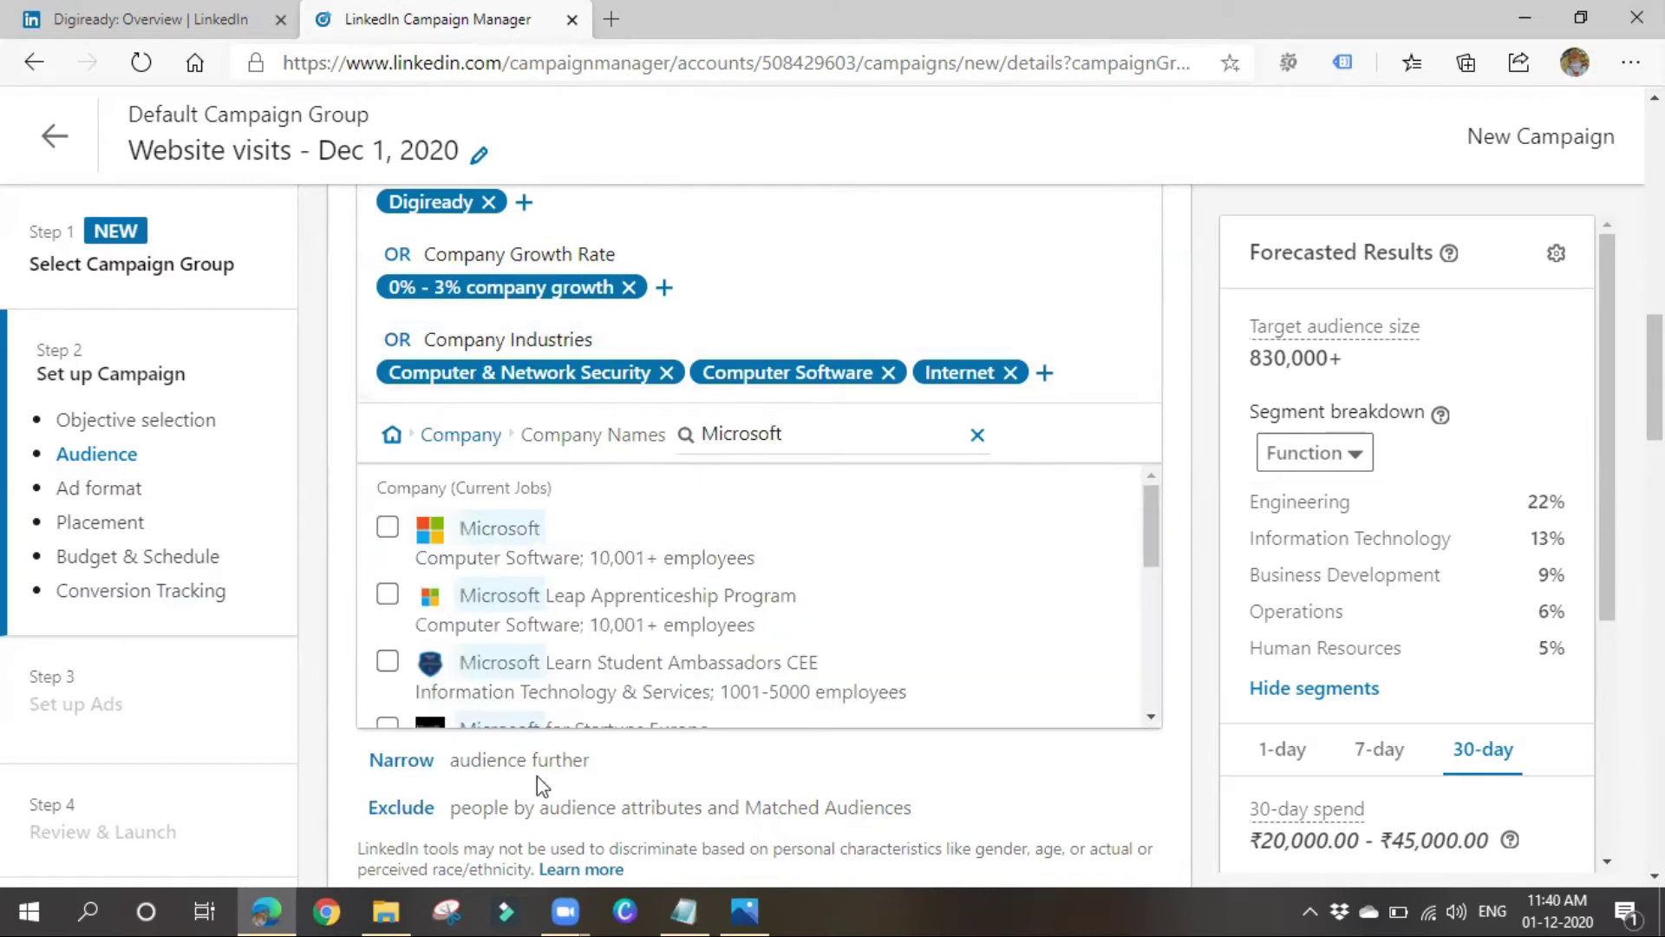
pyautogui.scroll(-1, 519, 562)
pyautogui.scroll(-1, 519, 562)
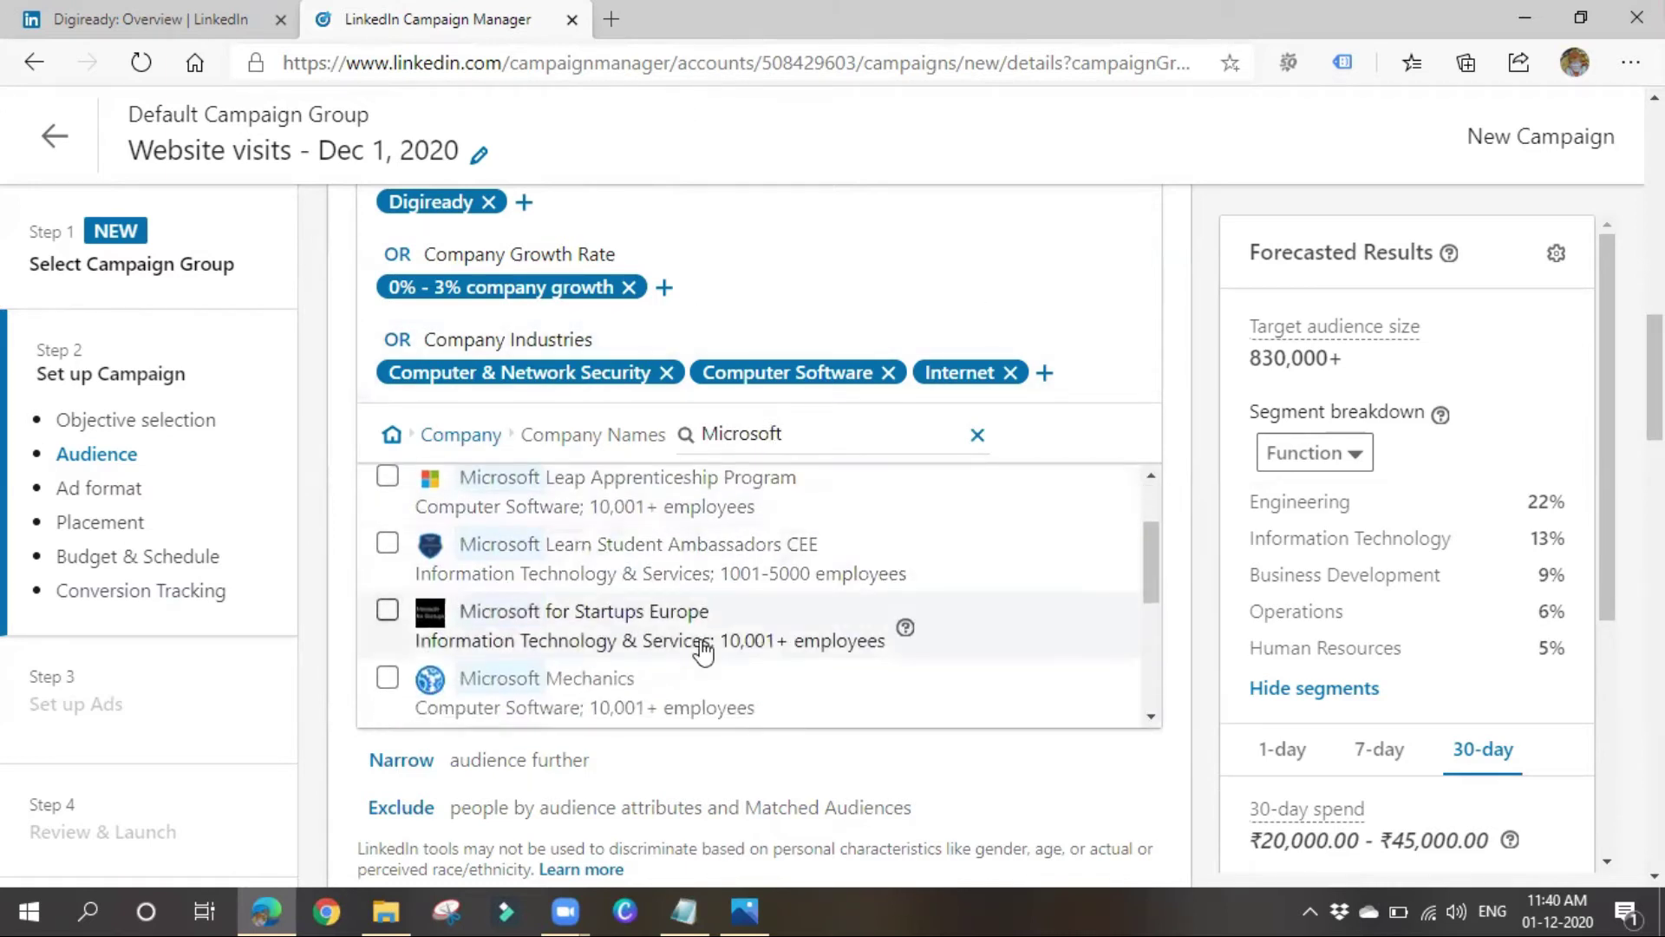
pyautogui.scroll(-2, 645, 656)
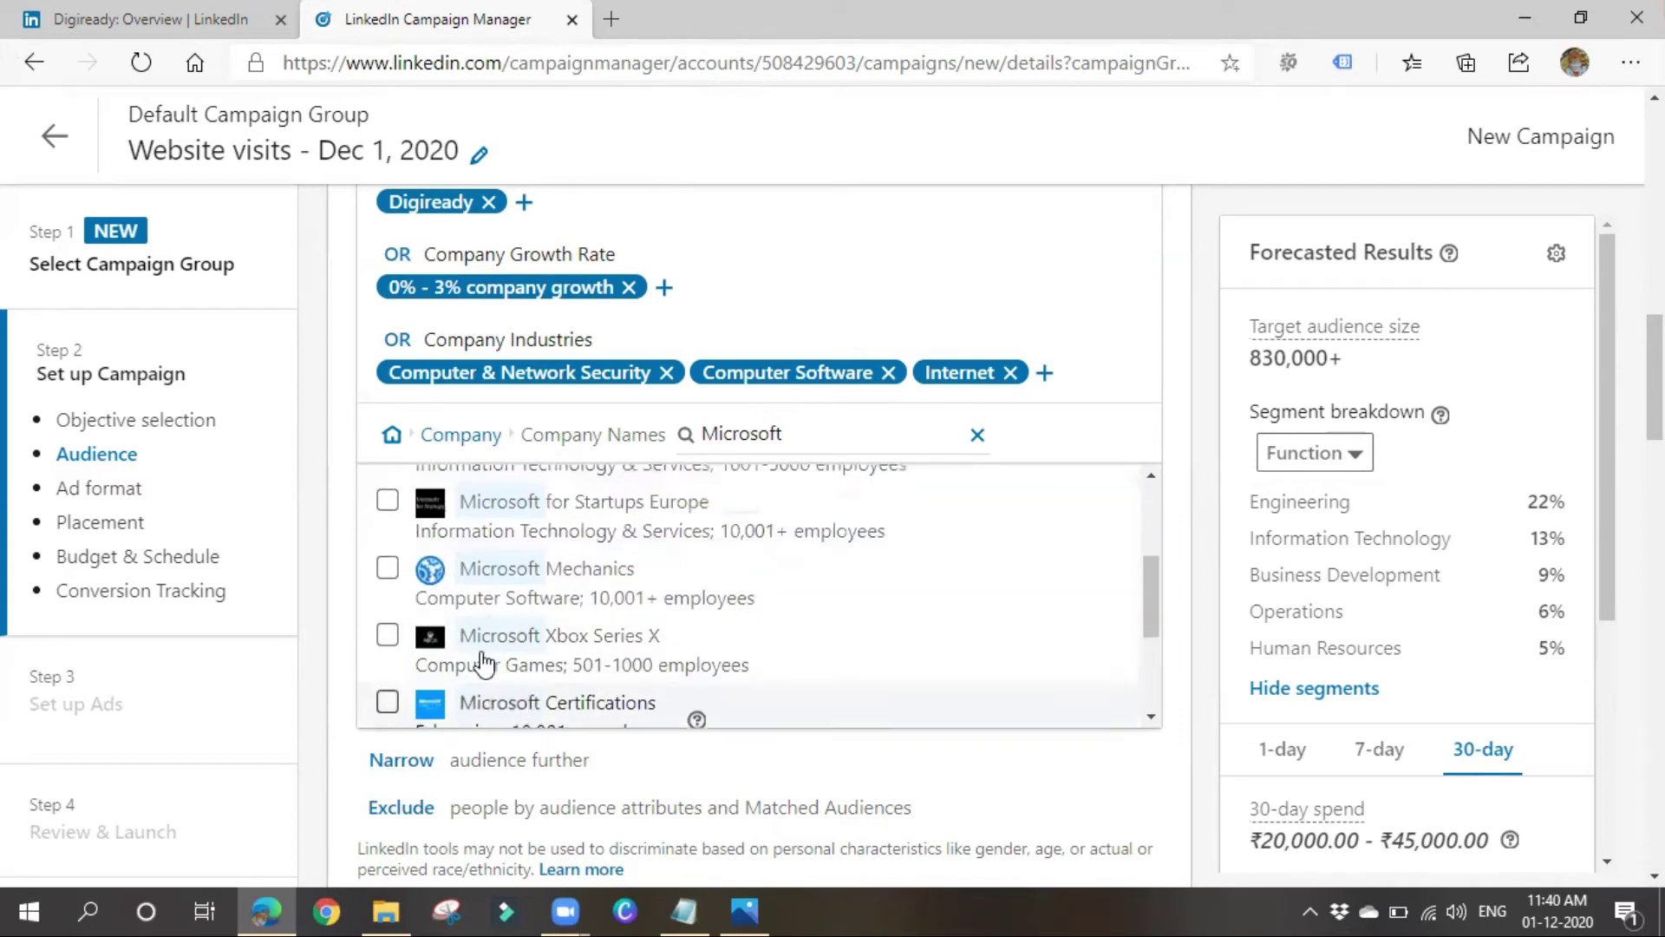
pyautogui.scroll(4, 486, 664)
pyautogui.click(387, 528)
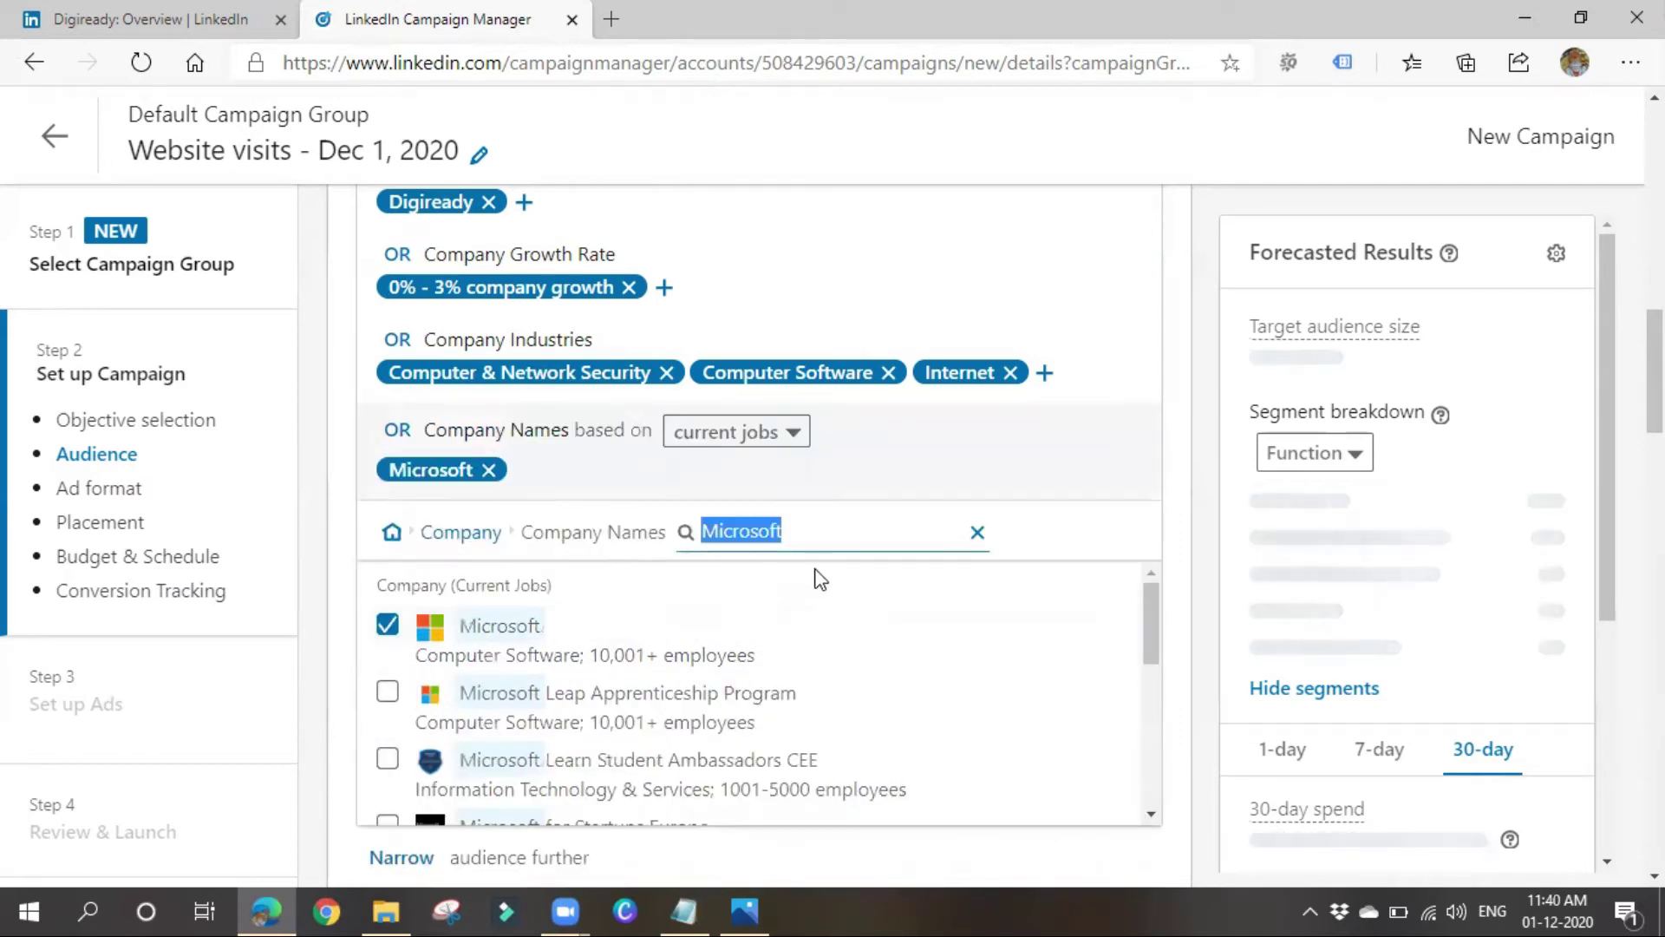
# Add the company size of 501-1000 employees to the audience attributes.
pyautogui.click(488, 540)
pyautogui.scroll(-1, 885, 777)
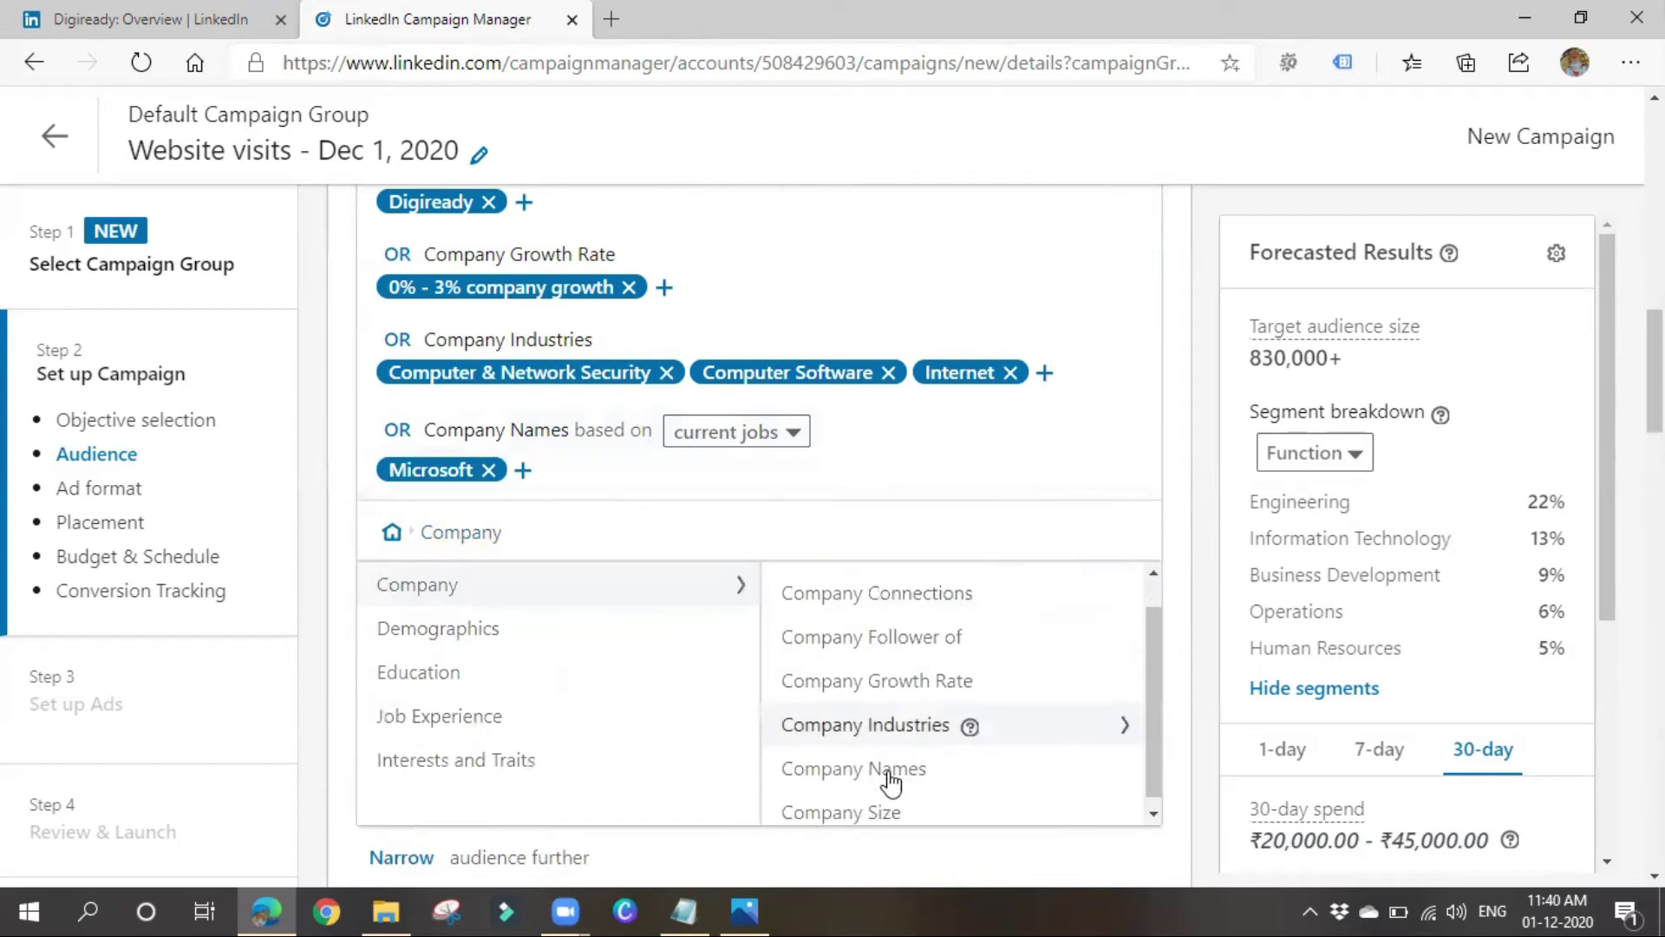
pyautogui.scroll(-3, 850, 795)
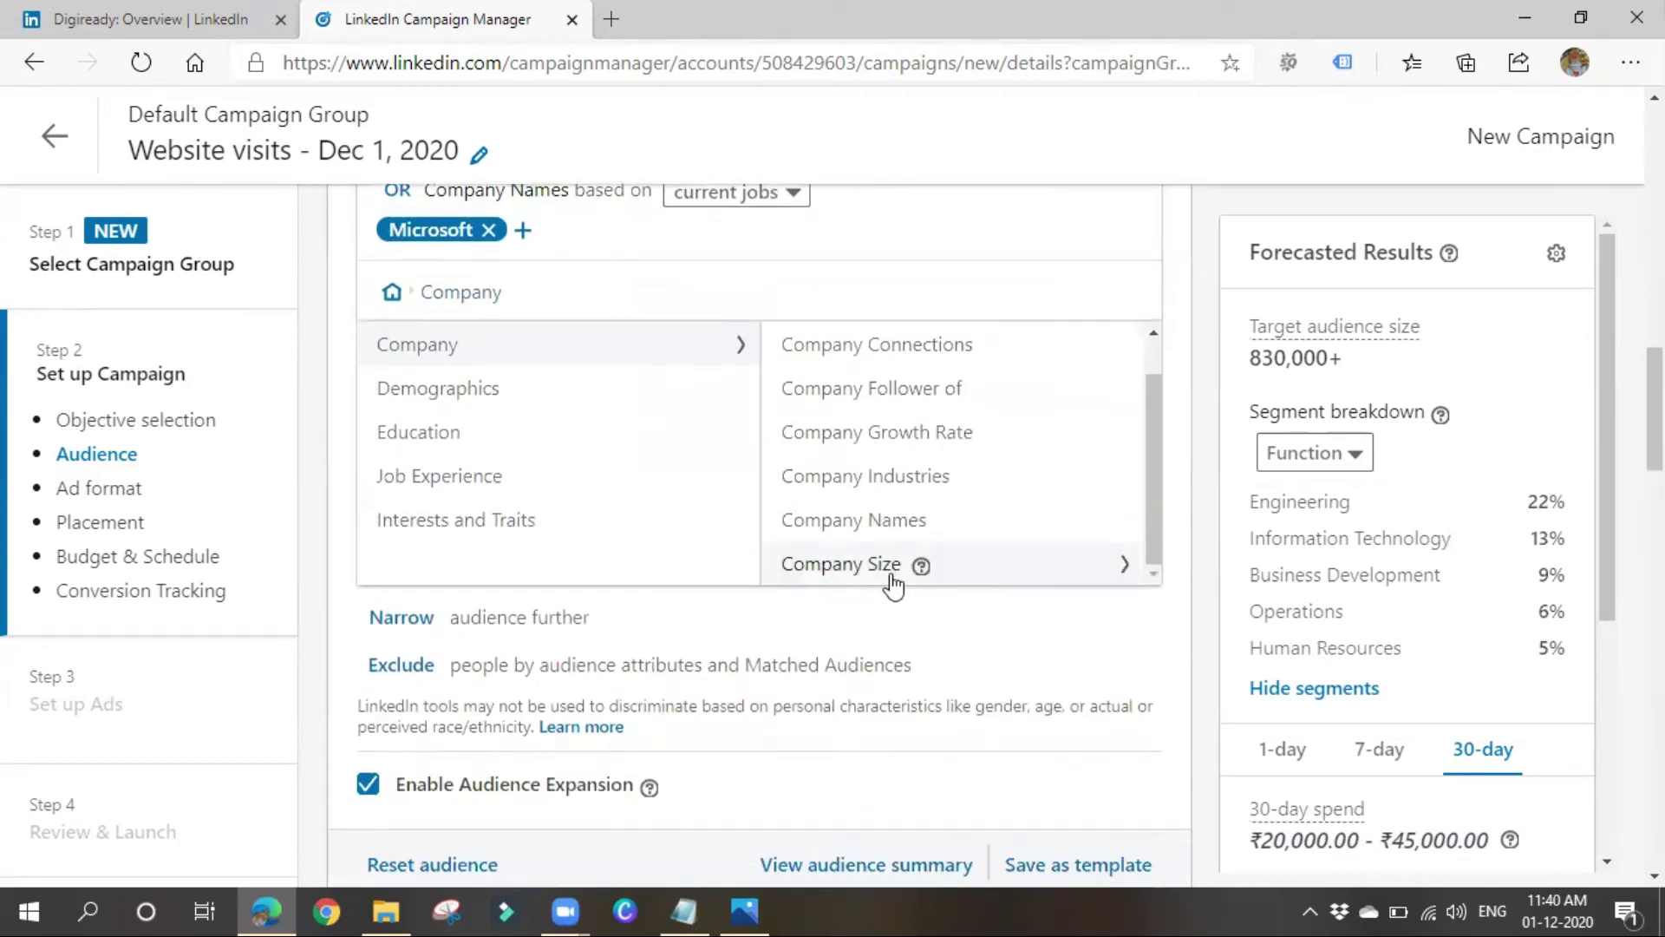
pyautogui.click(889, 574)
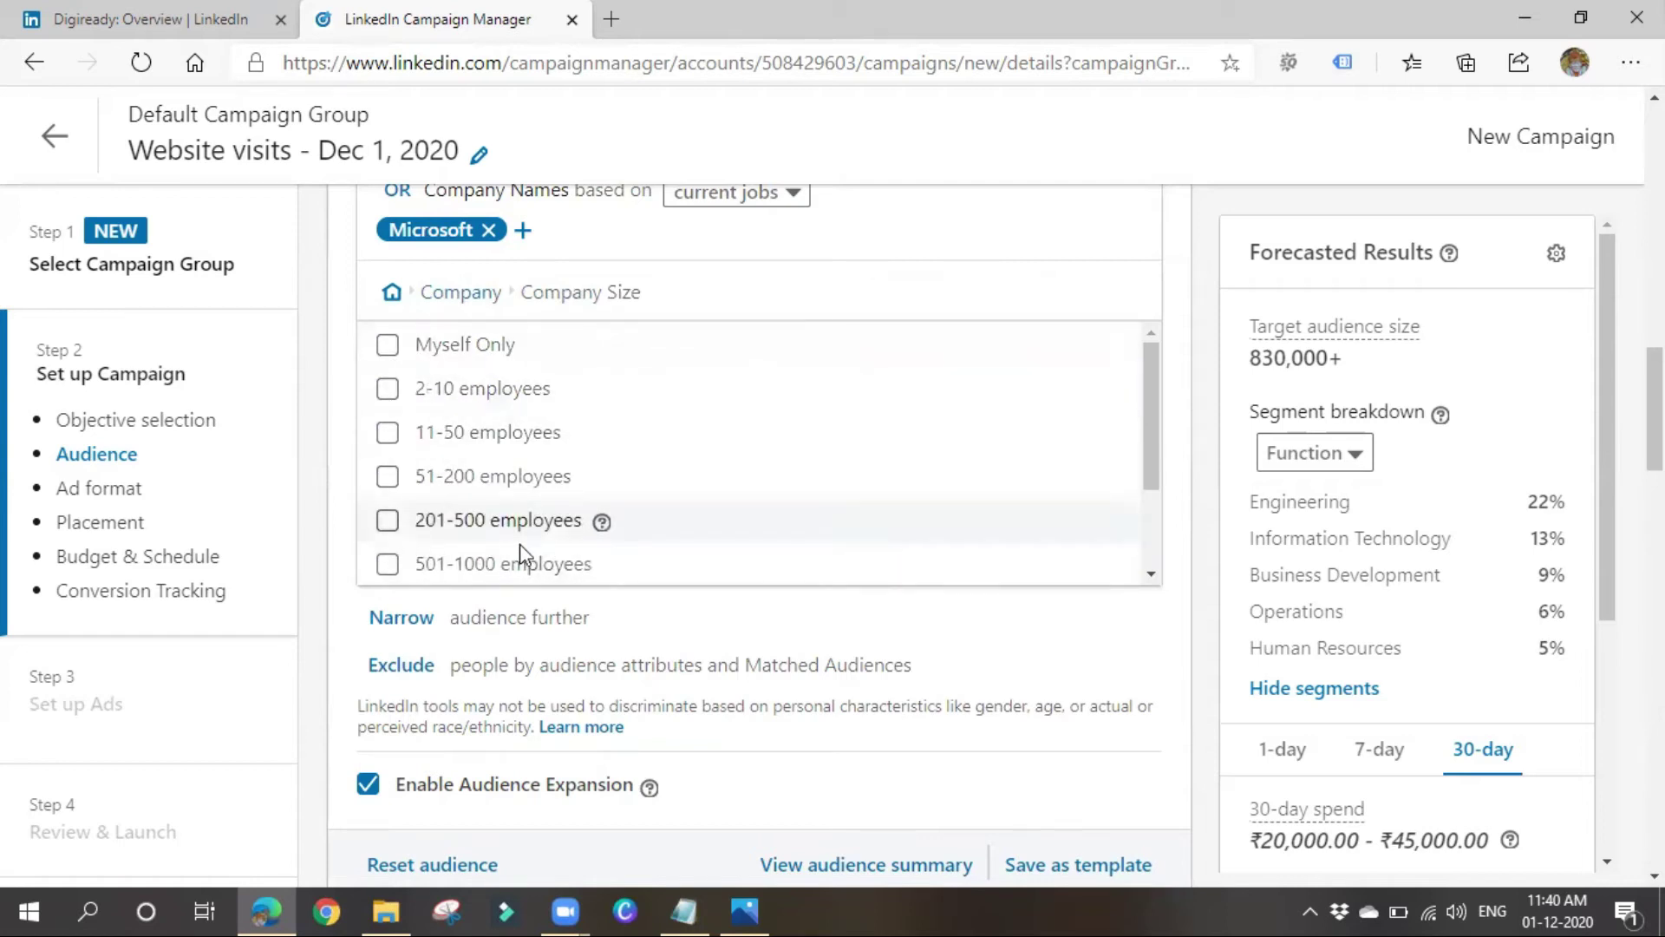
pyautogui.scroll(-1, 527, 554)
pyautogui.click(427, 532)
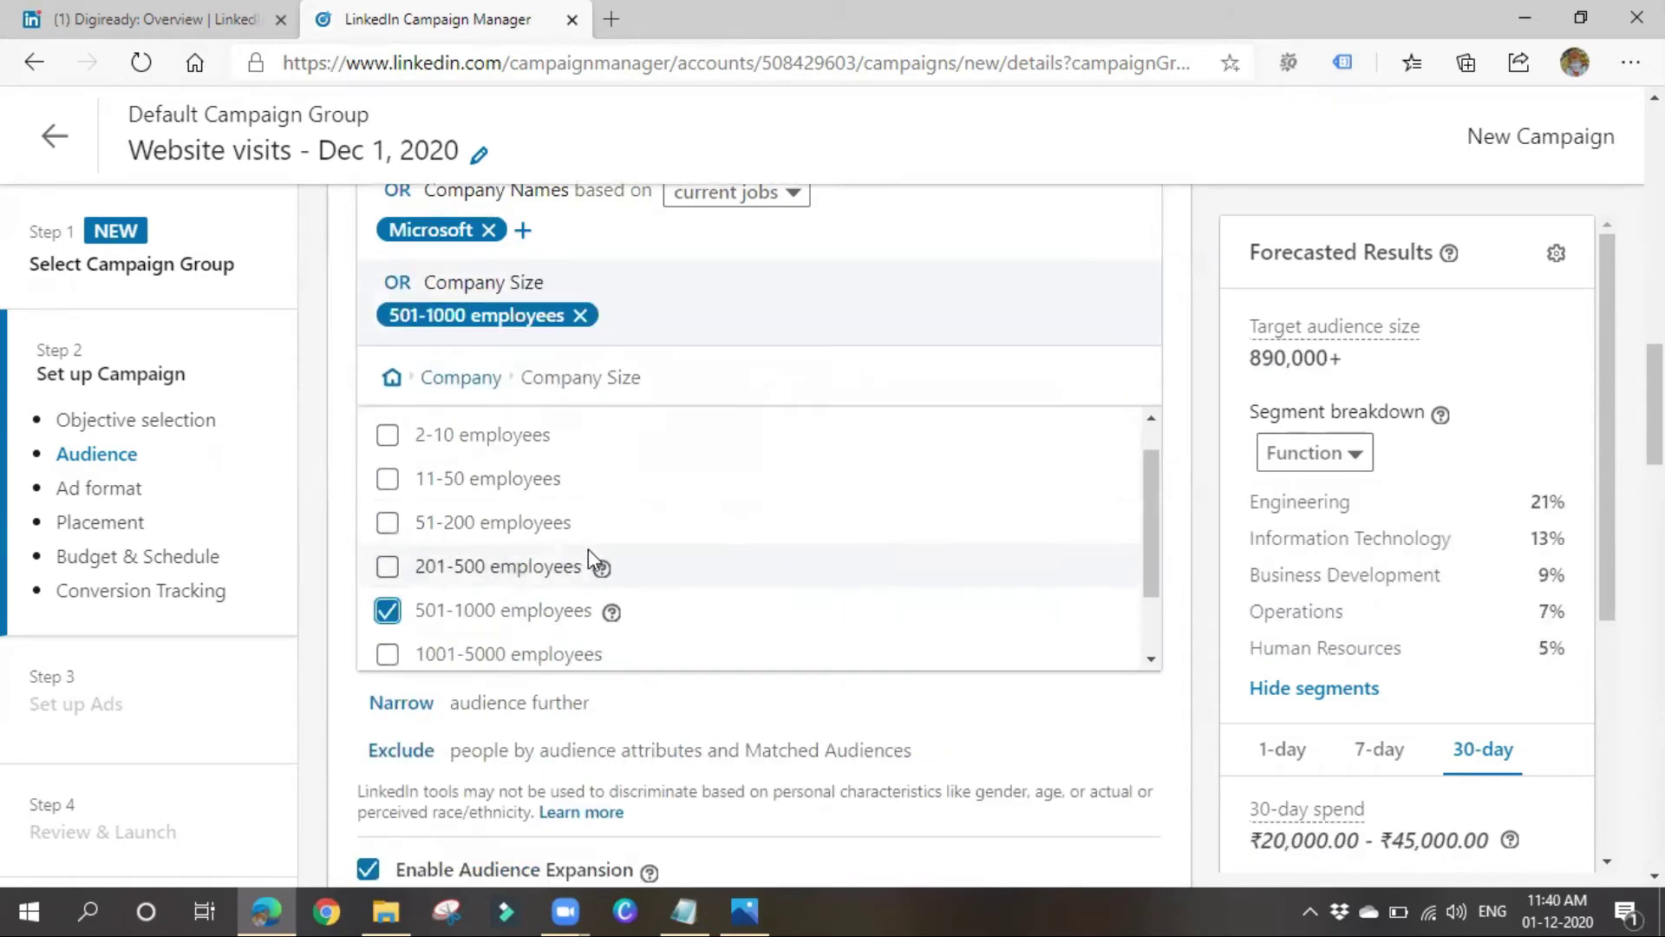
# Accept the non-discrimination certification for member age and add the 25 to 34 age range to the audience.
pyautogui.click(435, 376)
pyautogui.scroll(-1, 943, 602)
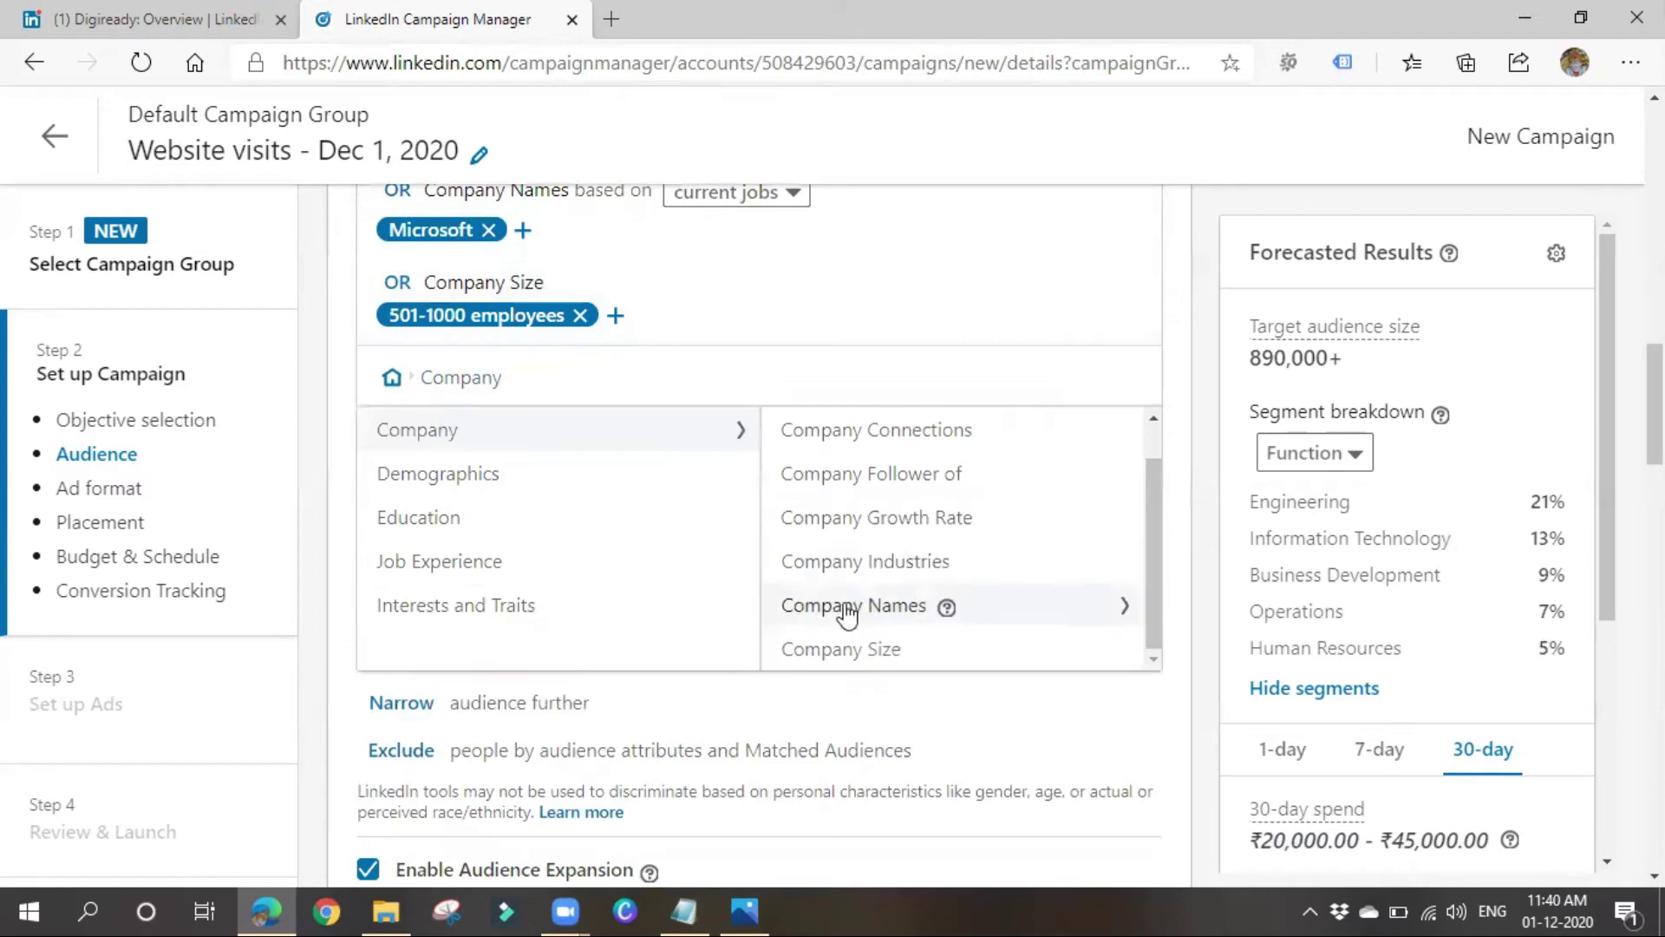
pyautogui.scroll(-3, 891, 606)
pyautogui.scroll(4, 668, 492)
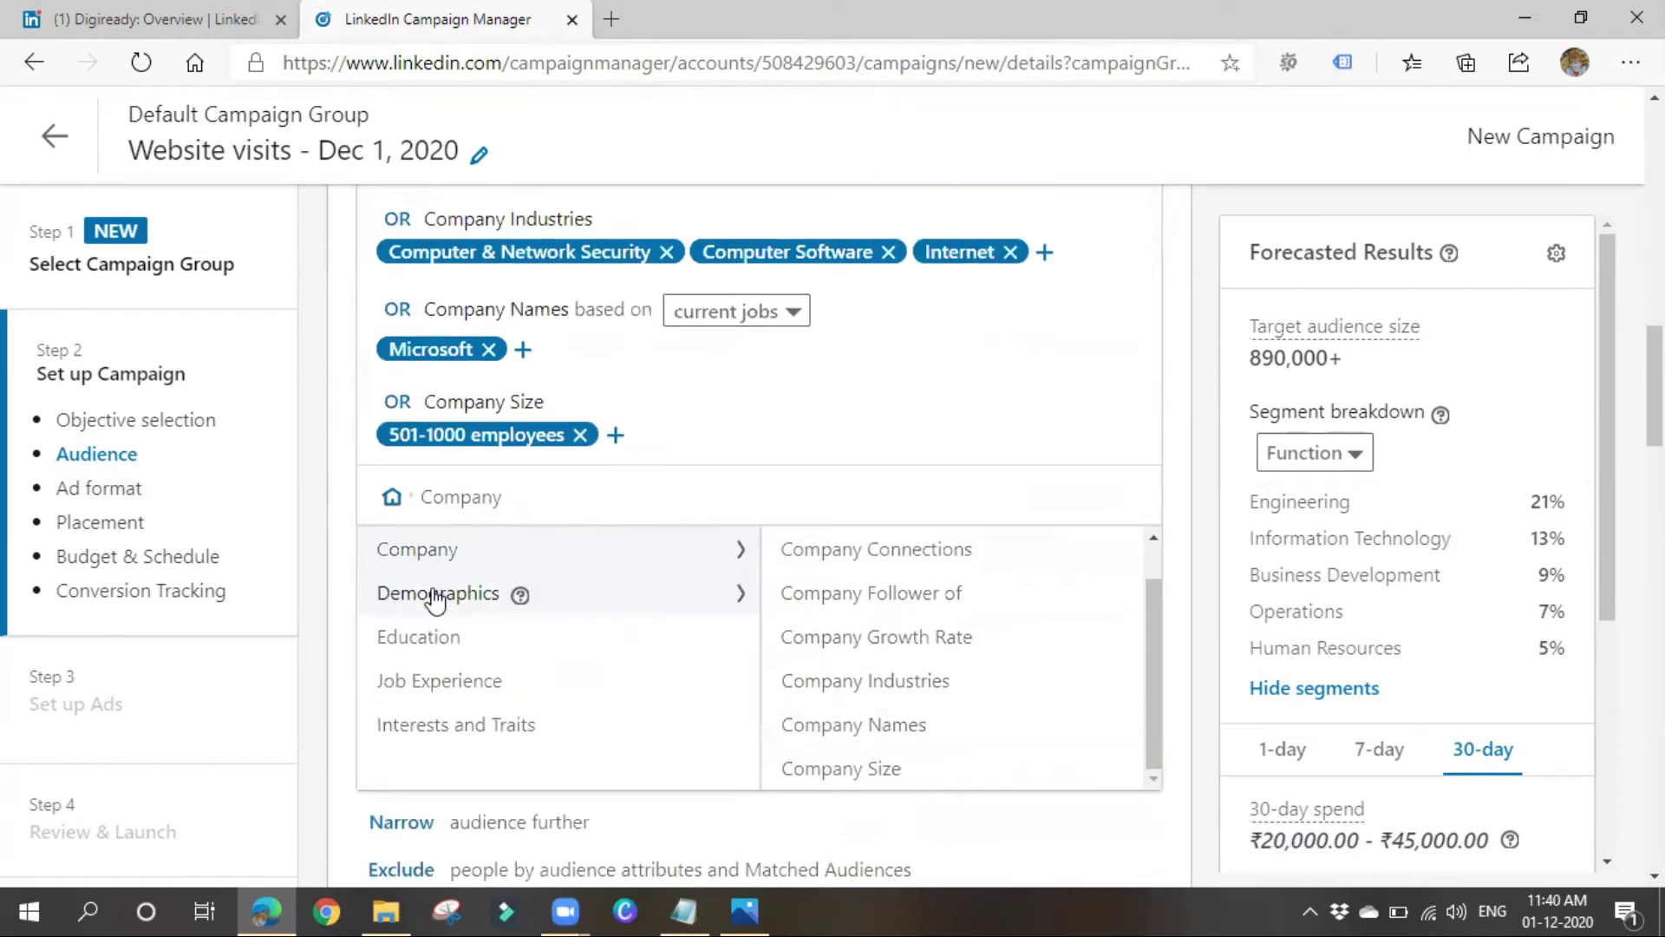
pyautogui.click(436, 593)
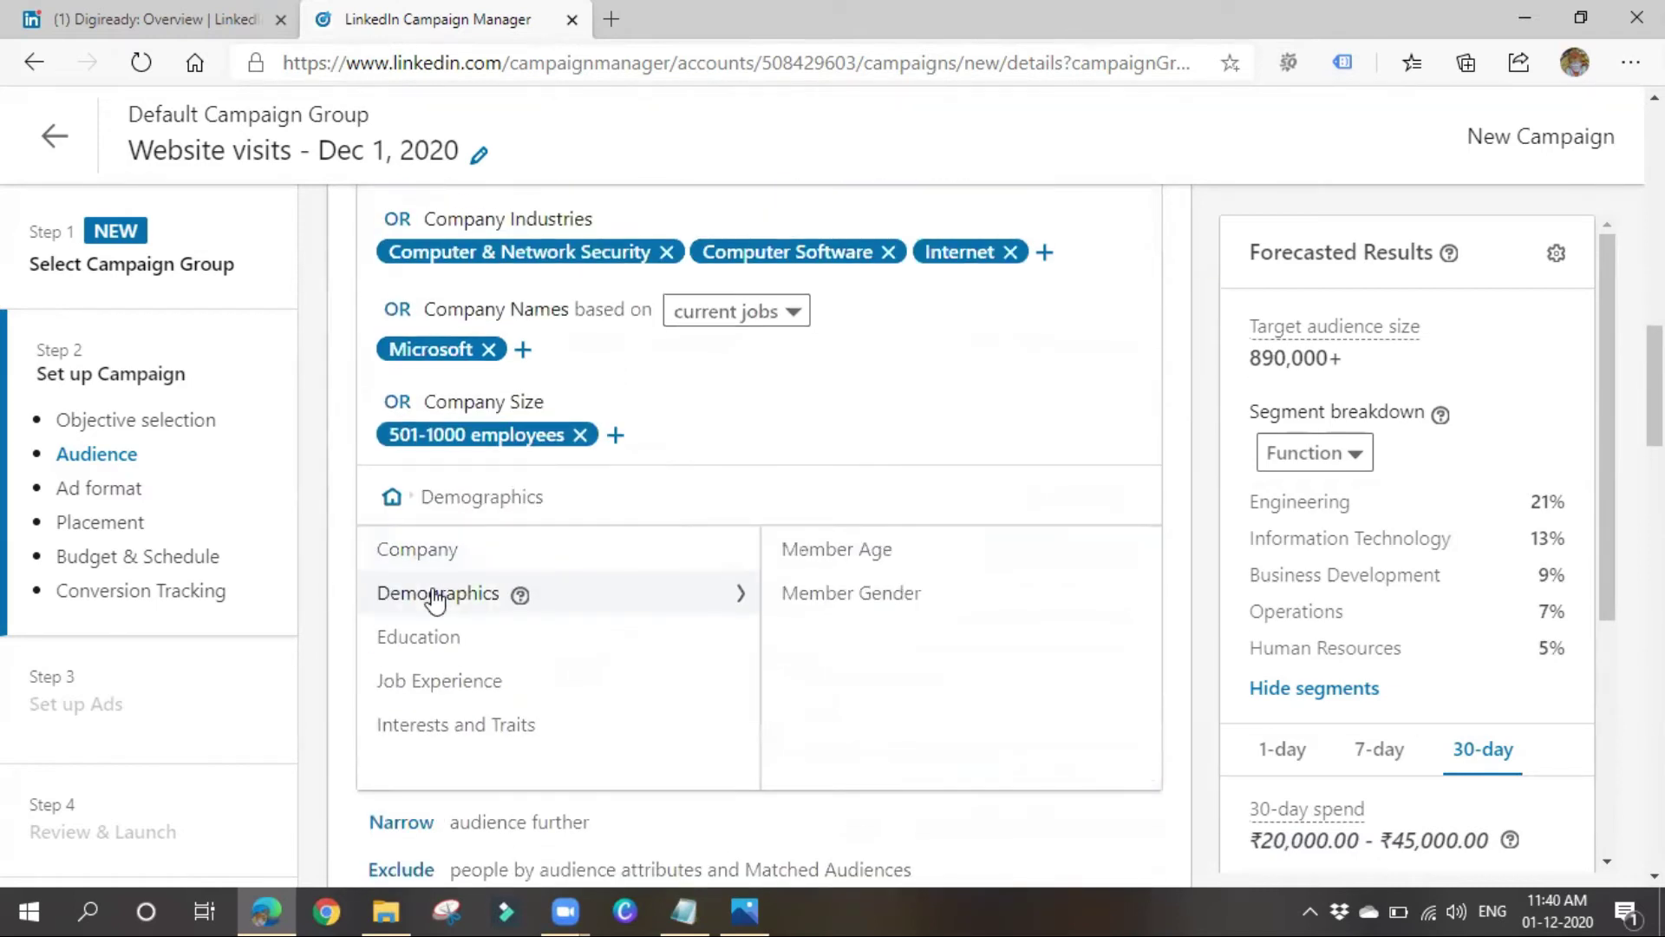
pyautogui.click(881, 564)
pyautogui.scroll(-3, 828, 607)
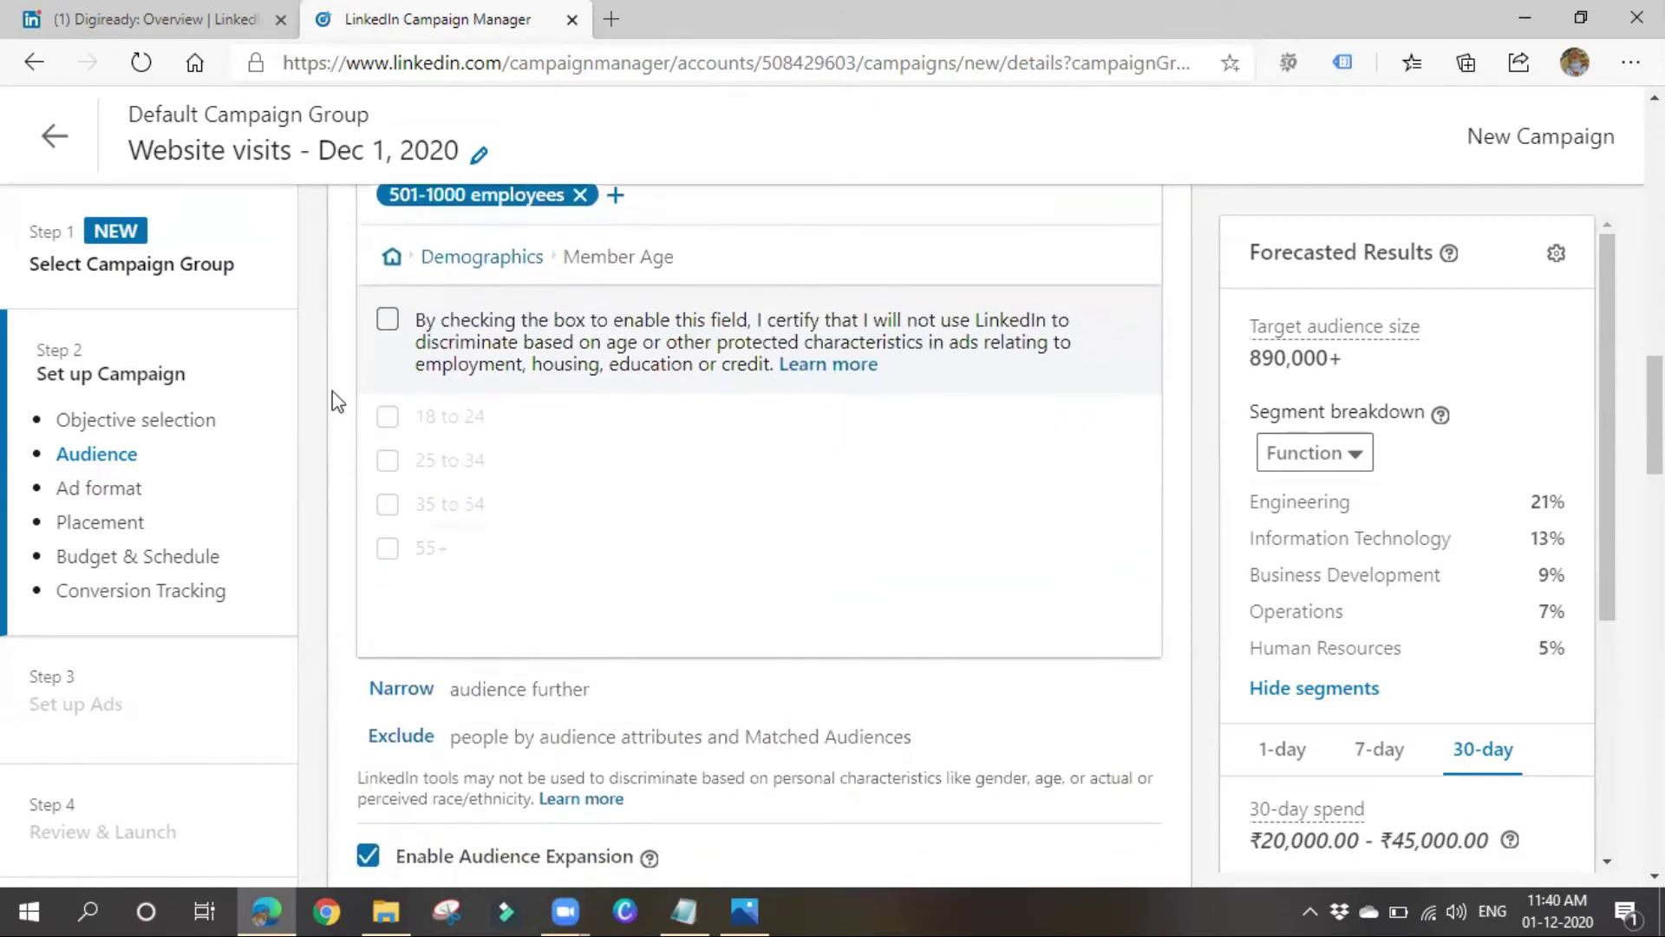
pyautogui.click(388, 321)
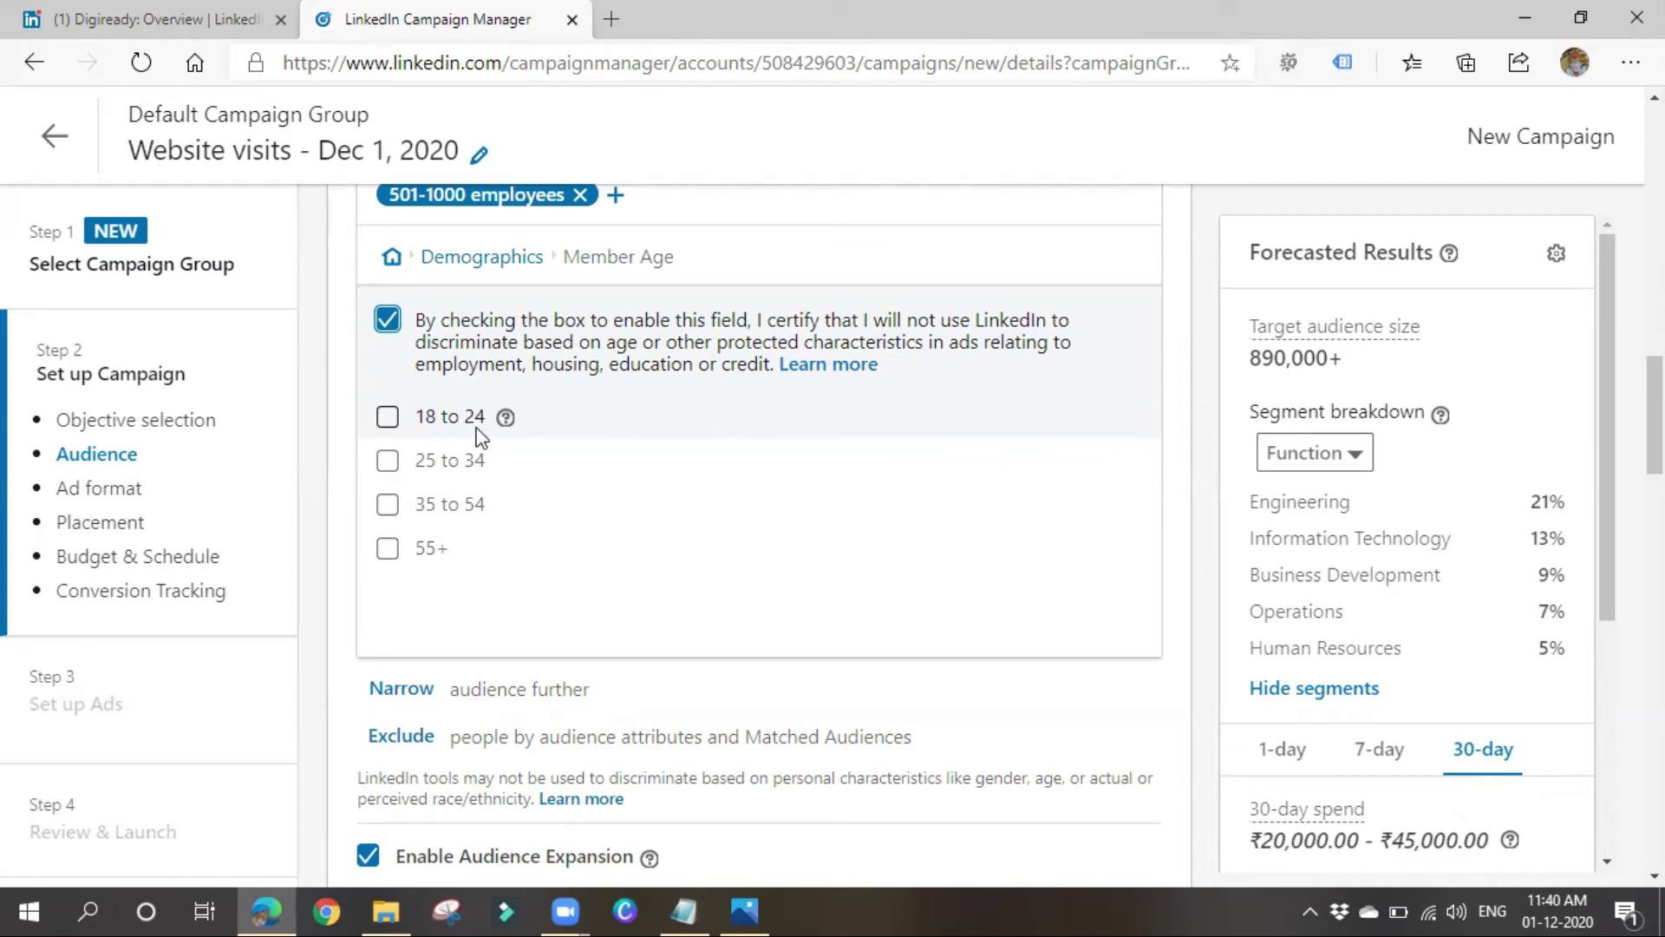
pyautogui.click(388, 460)
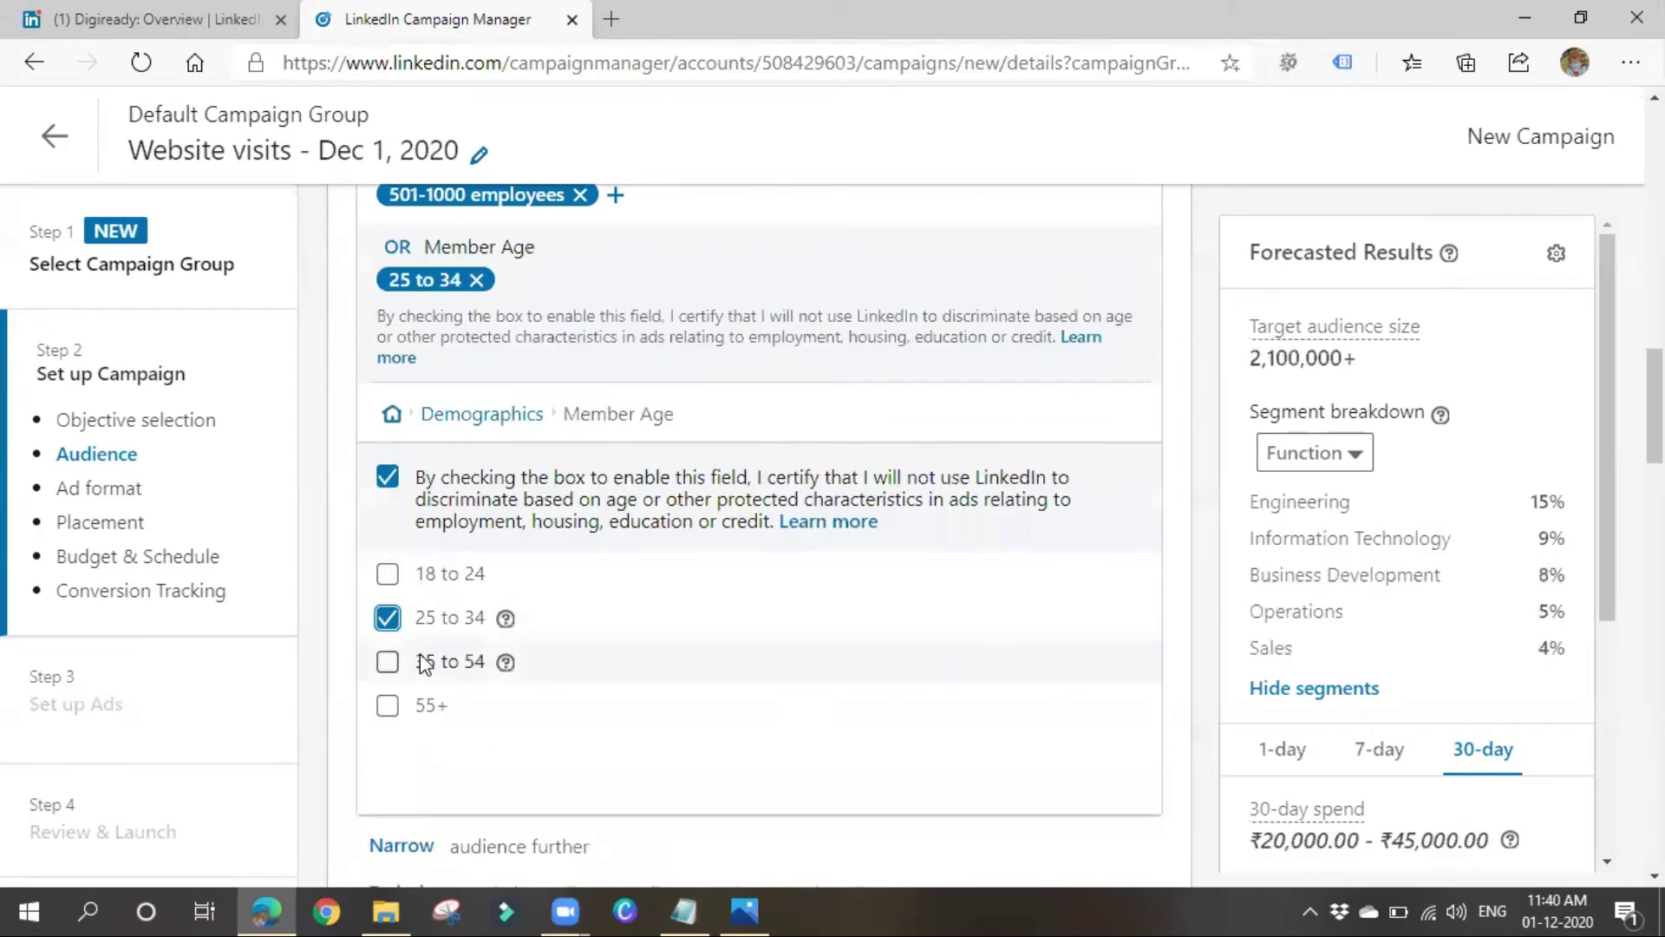
# Accept the non-discrimination certification for member gender and add both Male and Female to the audience.
pyautogui.click(464, 416)
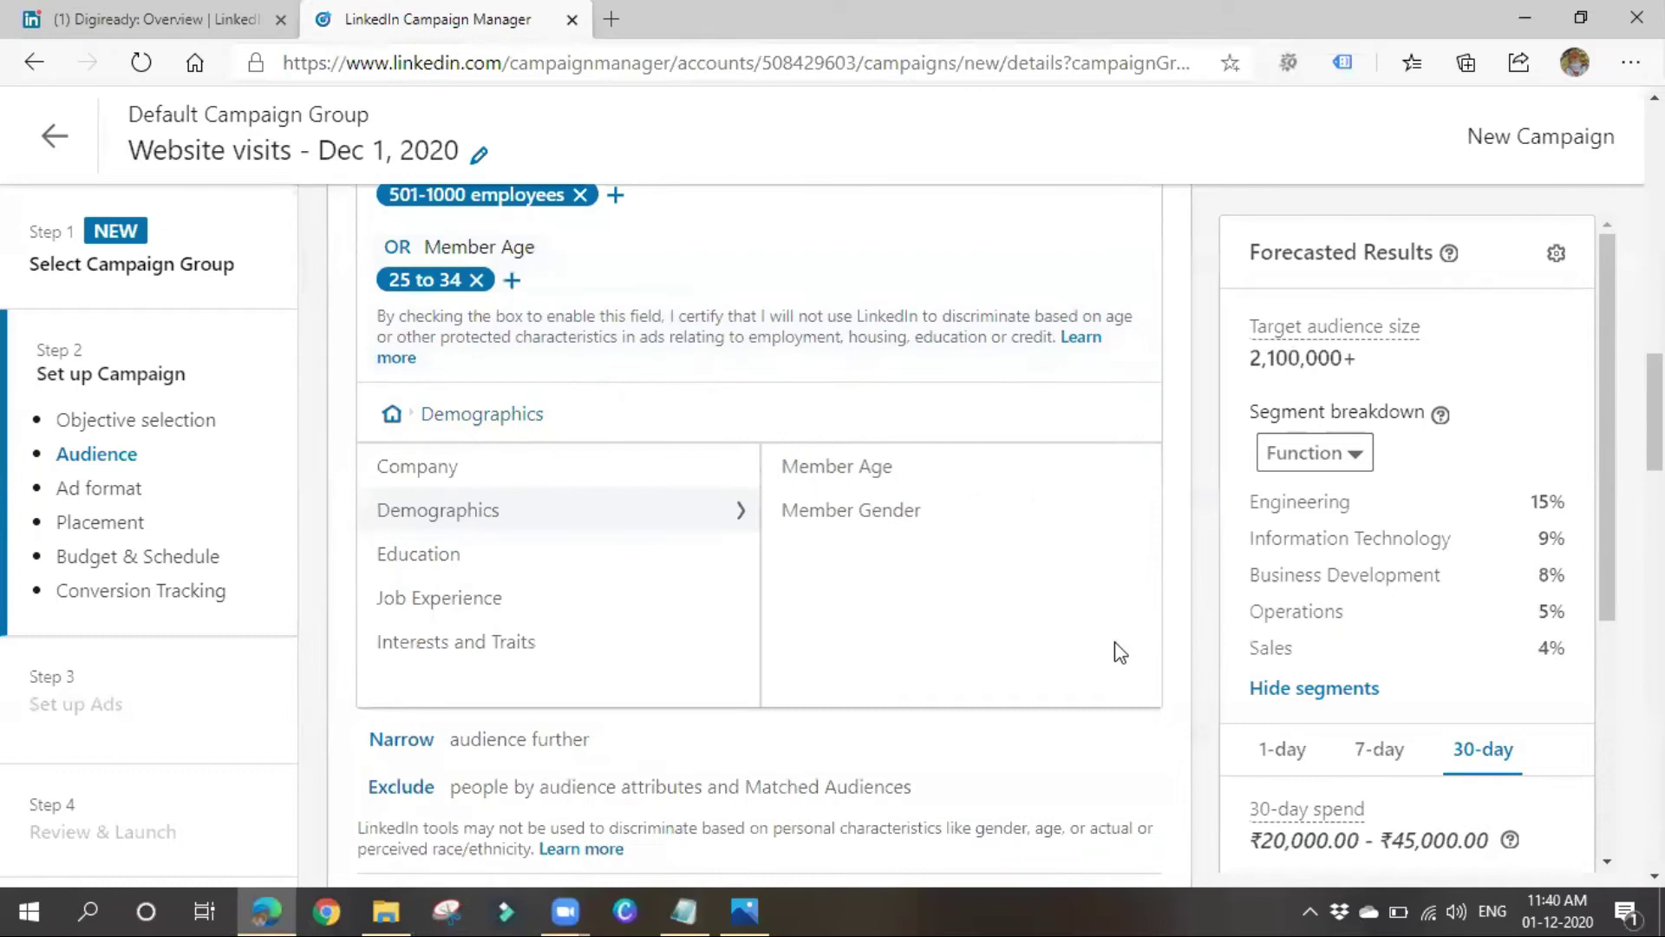
pyautogui.click(929, 512)
pyautogui.click(388, 476)
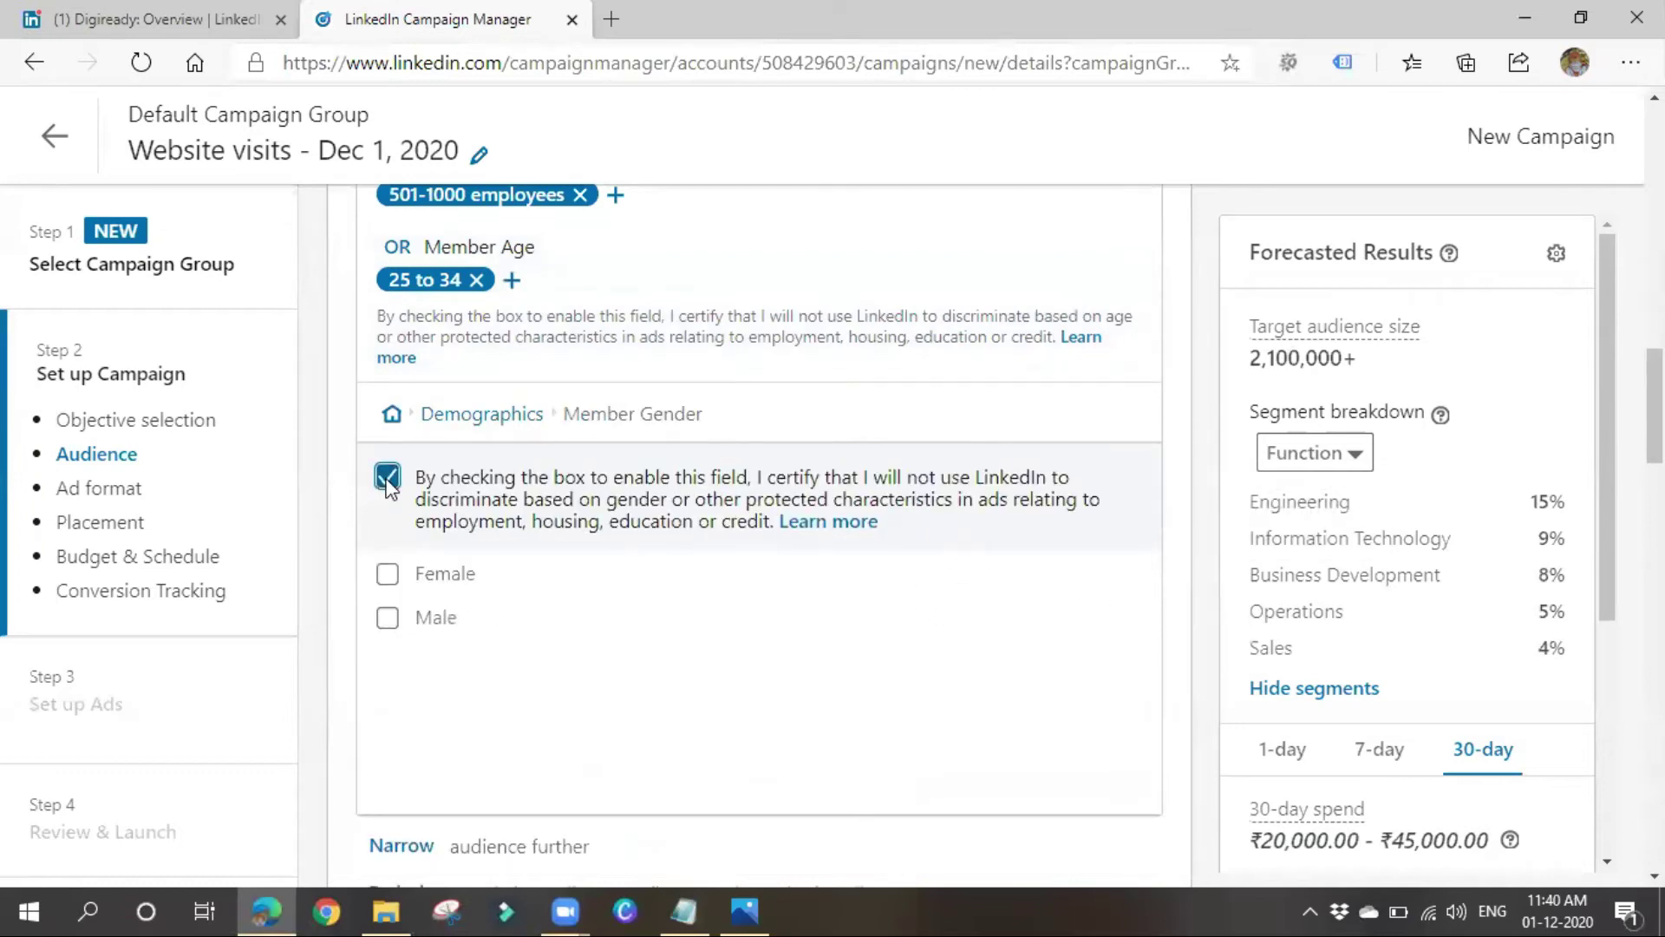
pyautogui.click(387, 618)
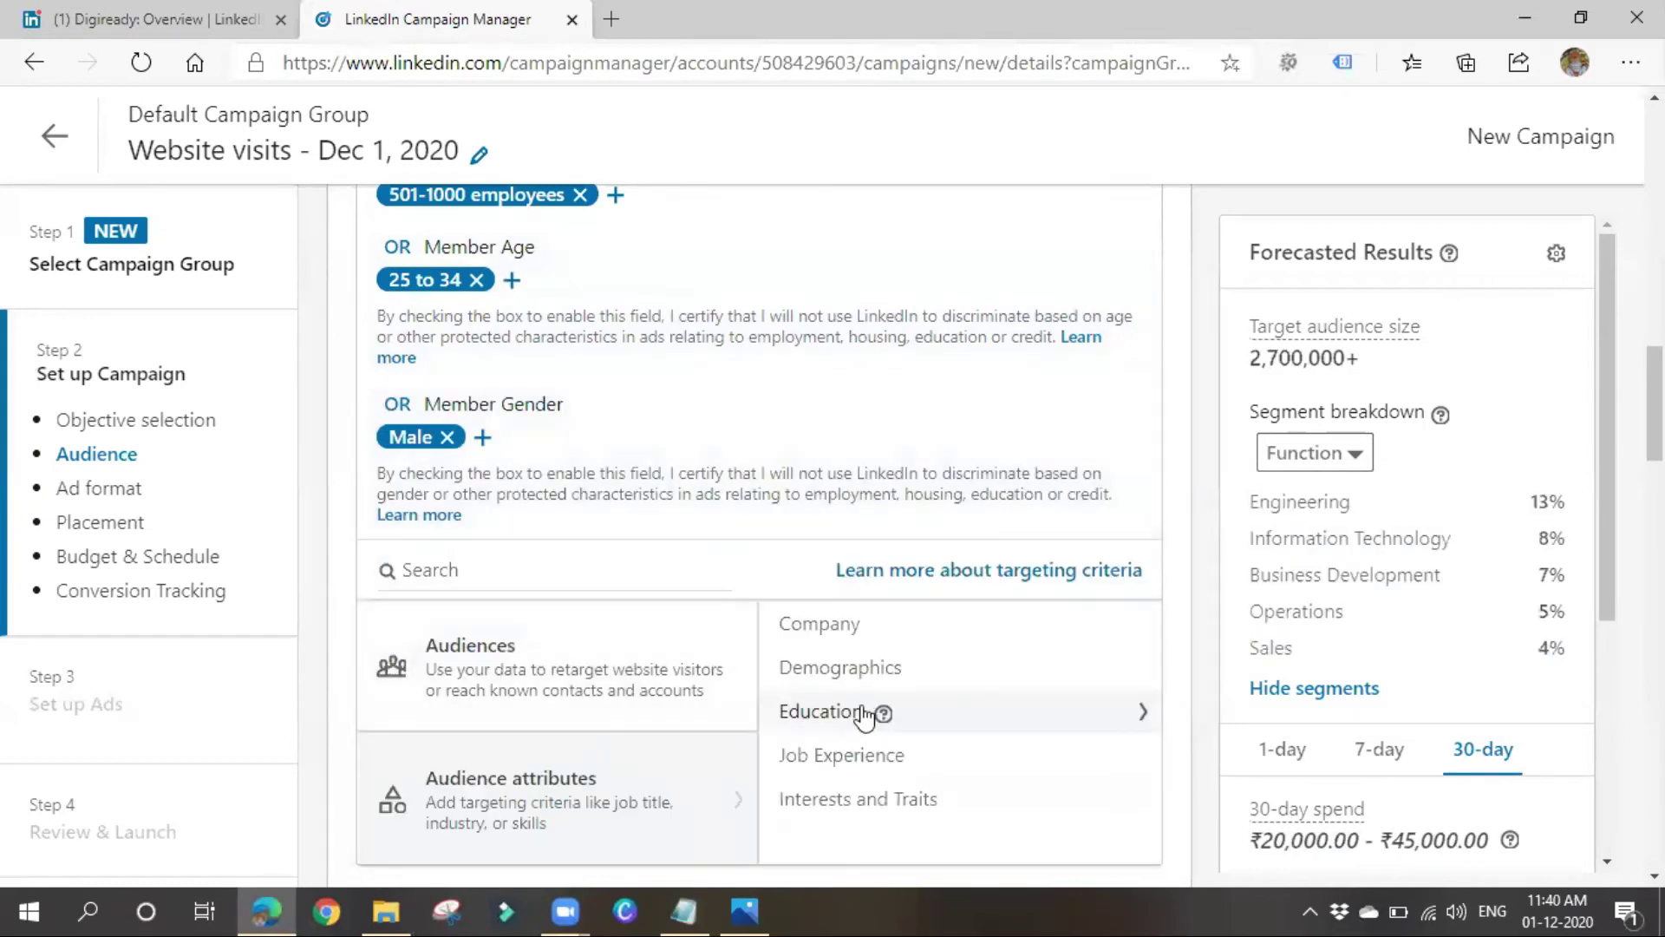
pyautogui.scroll(-3, 743, 653)
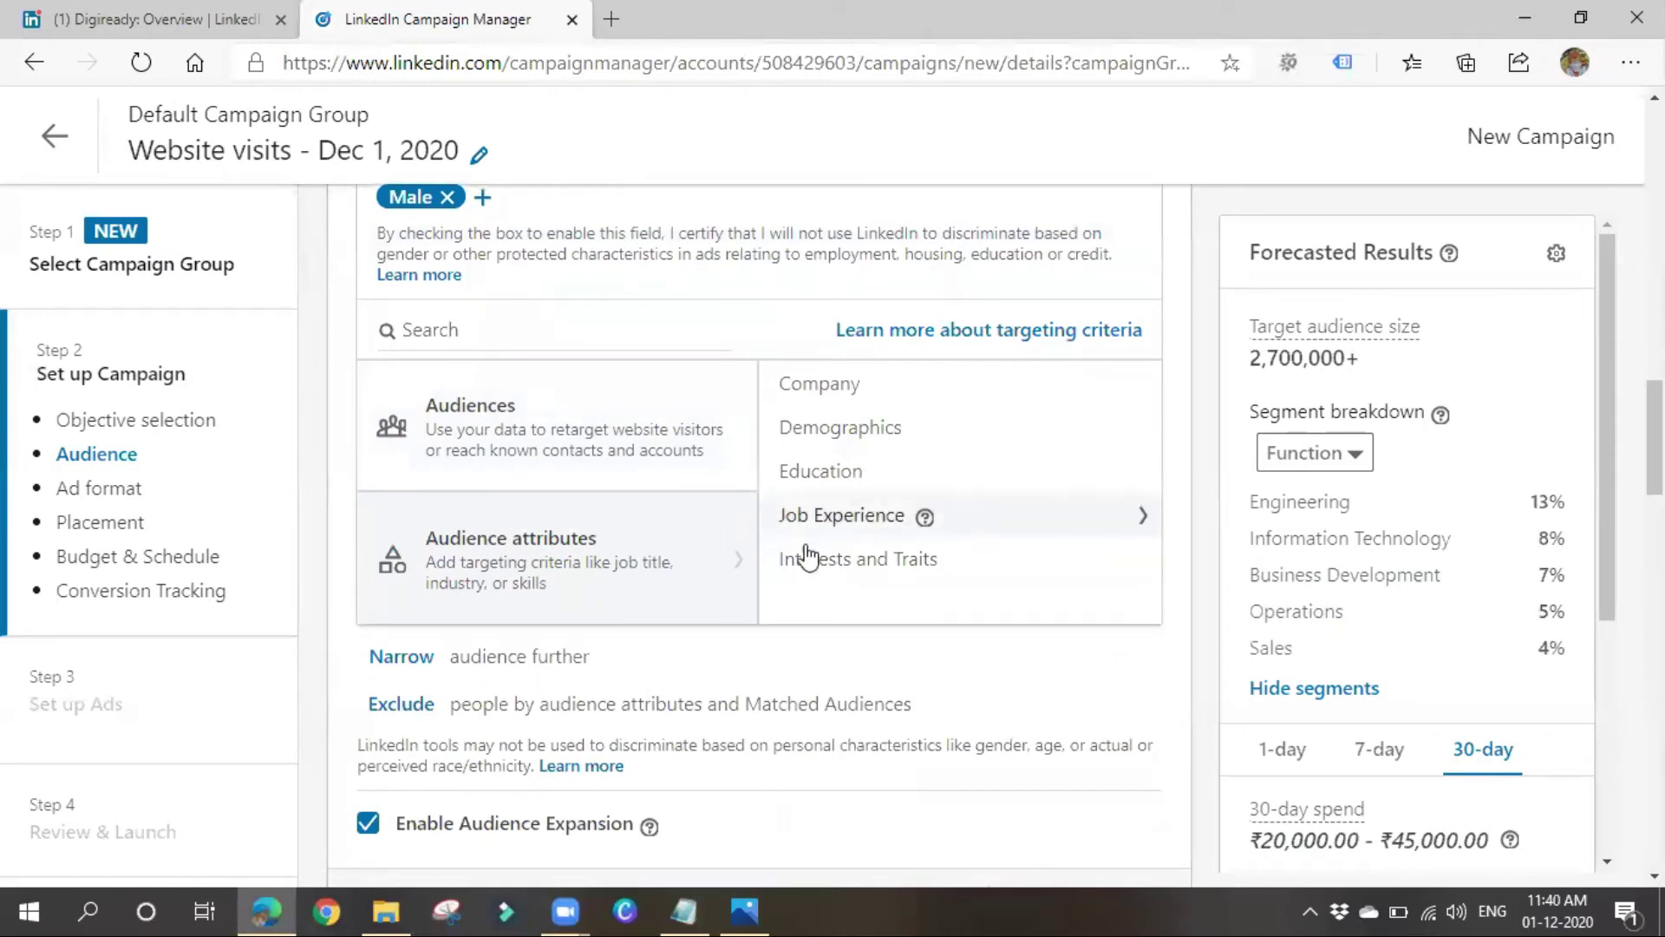
pyautogui.click(863, 438)
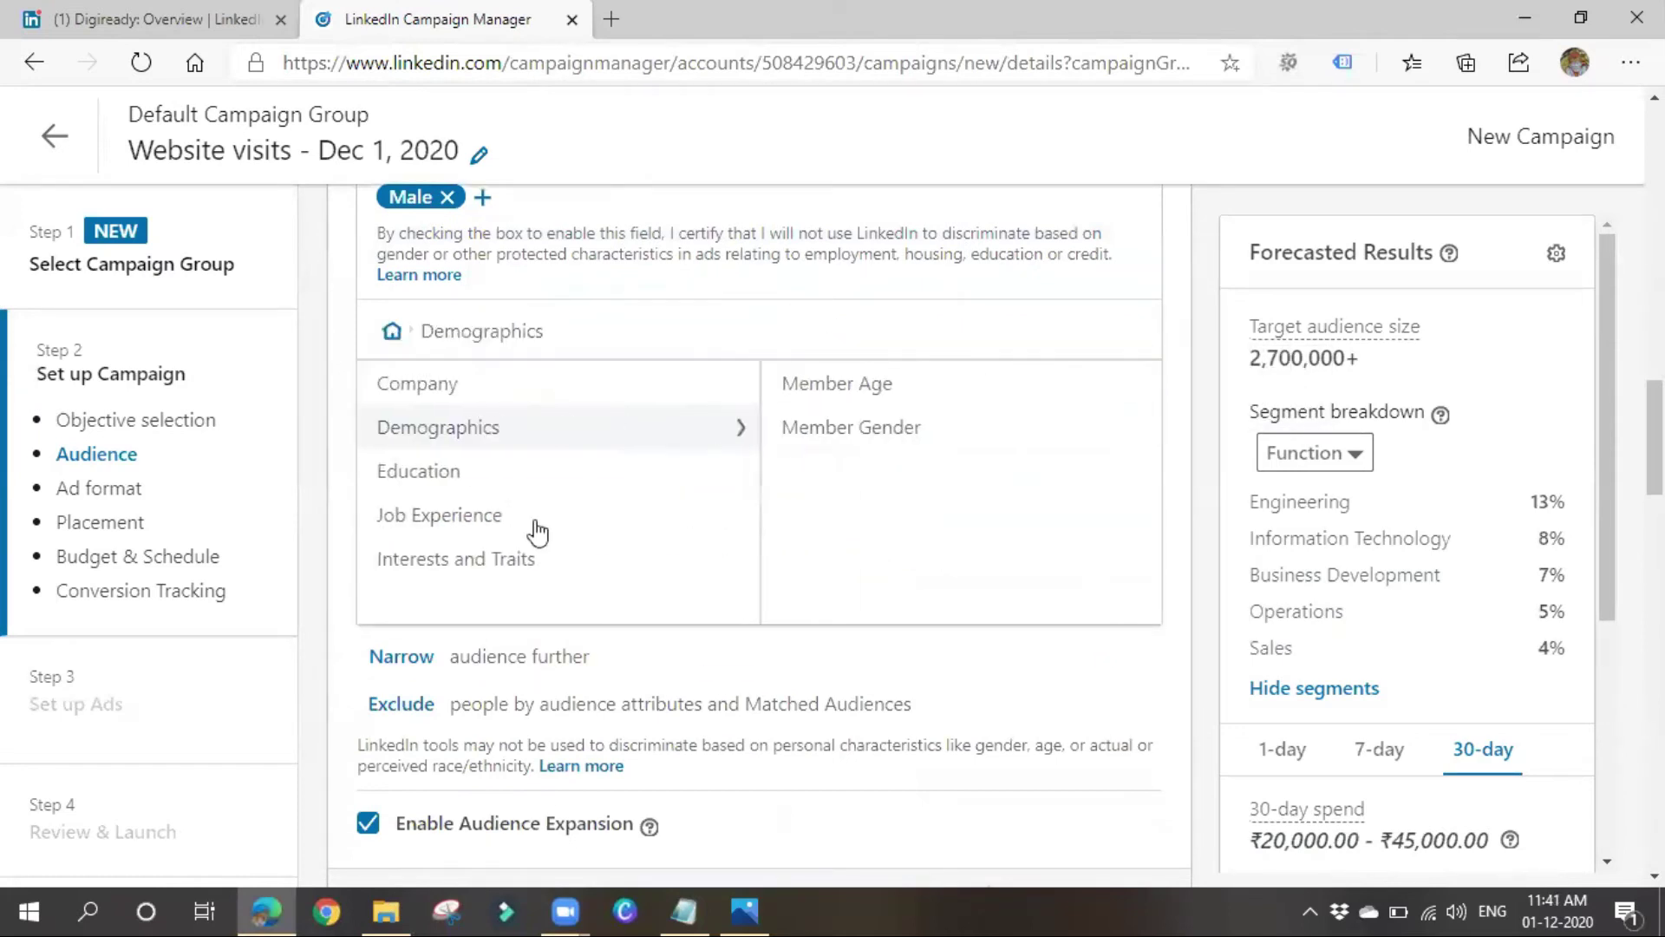
pyautogui.click(883, 453)
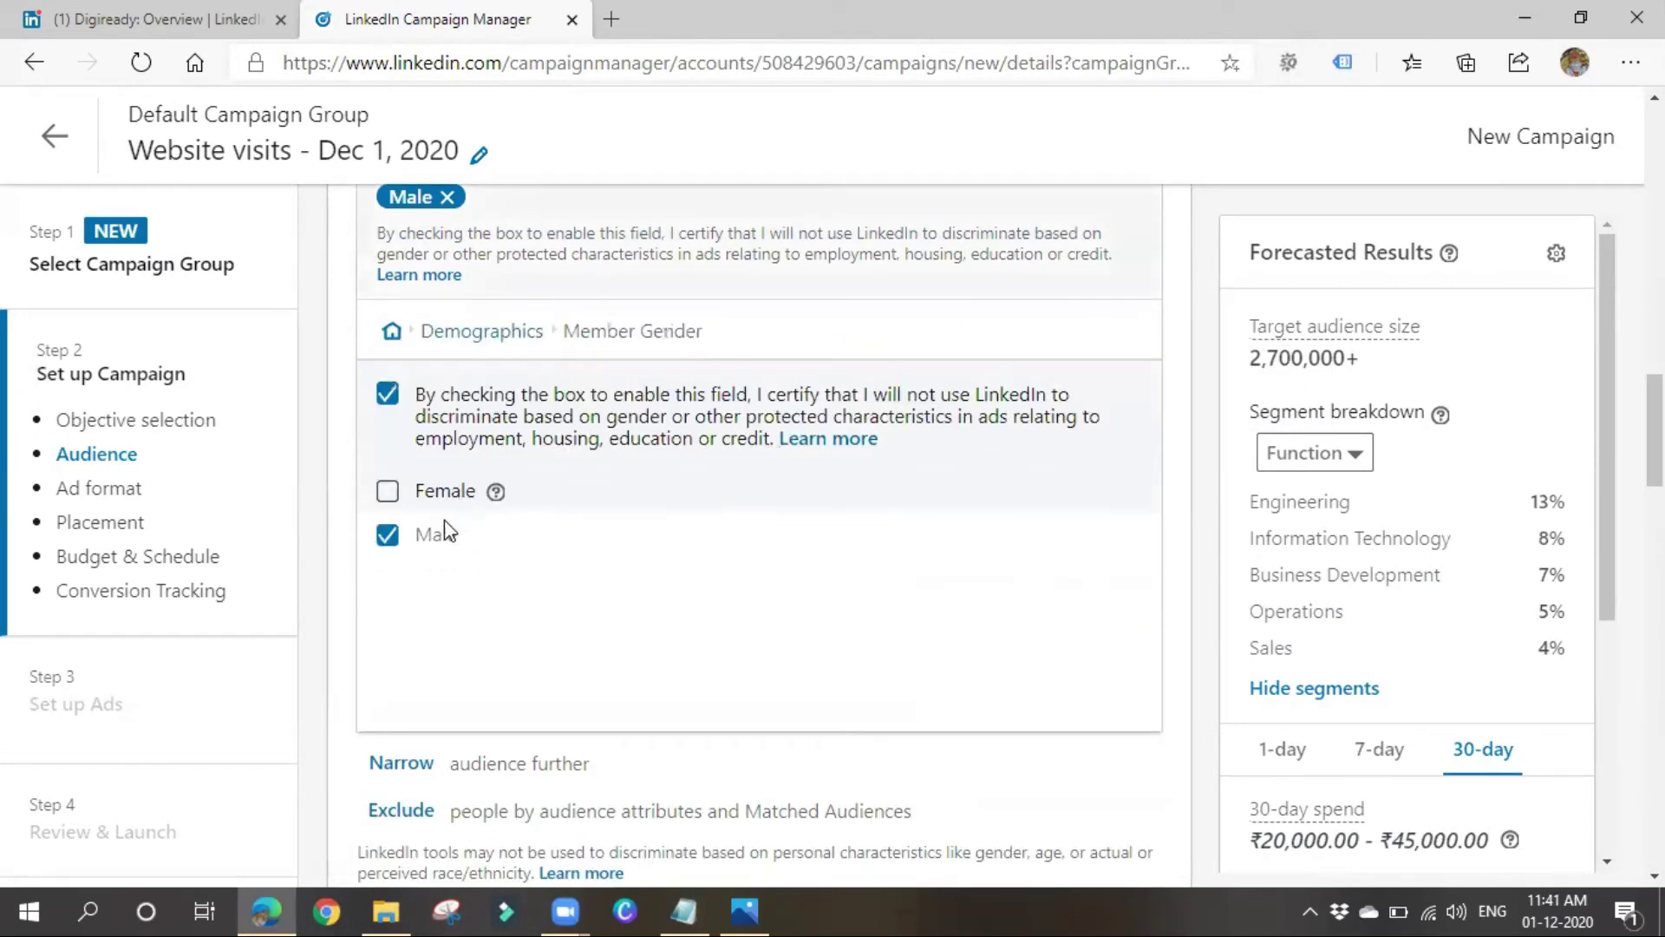
pyautogui.click(387, 491)
# Add the education degrees Bachelor's degree and Master's degree to the audience attributes.
pyautogui.click(466, 334)
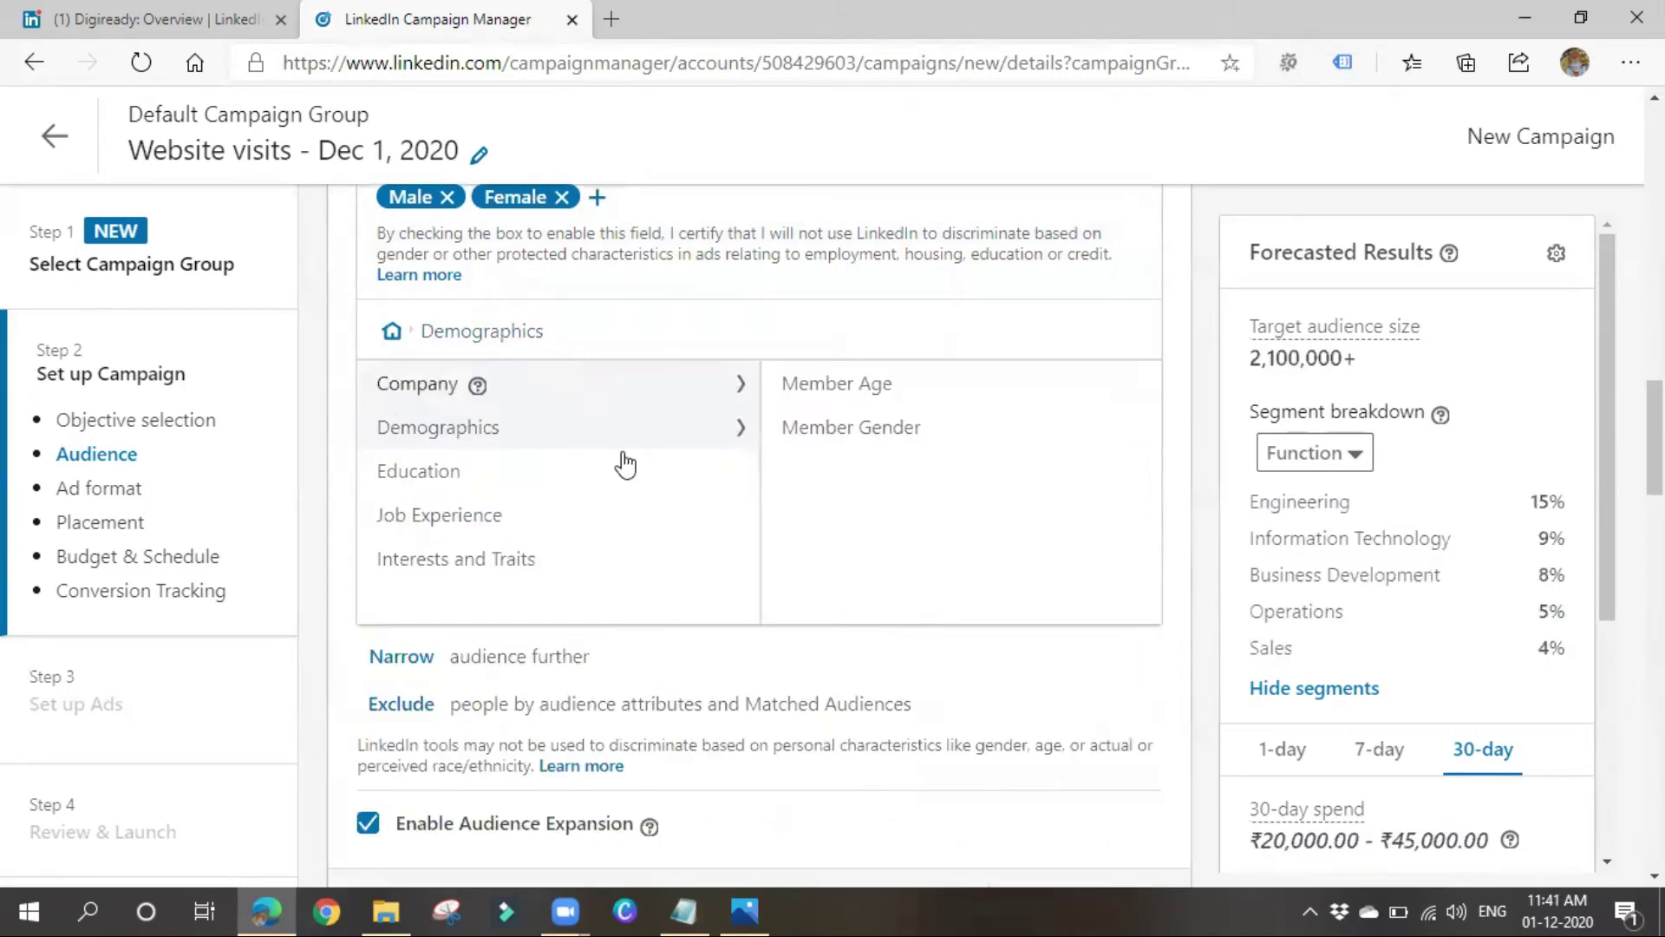
pyautogui.click(441, 484)
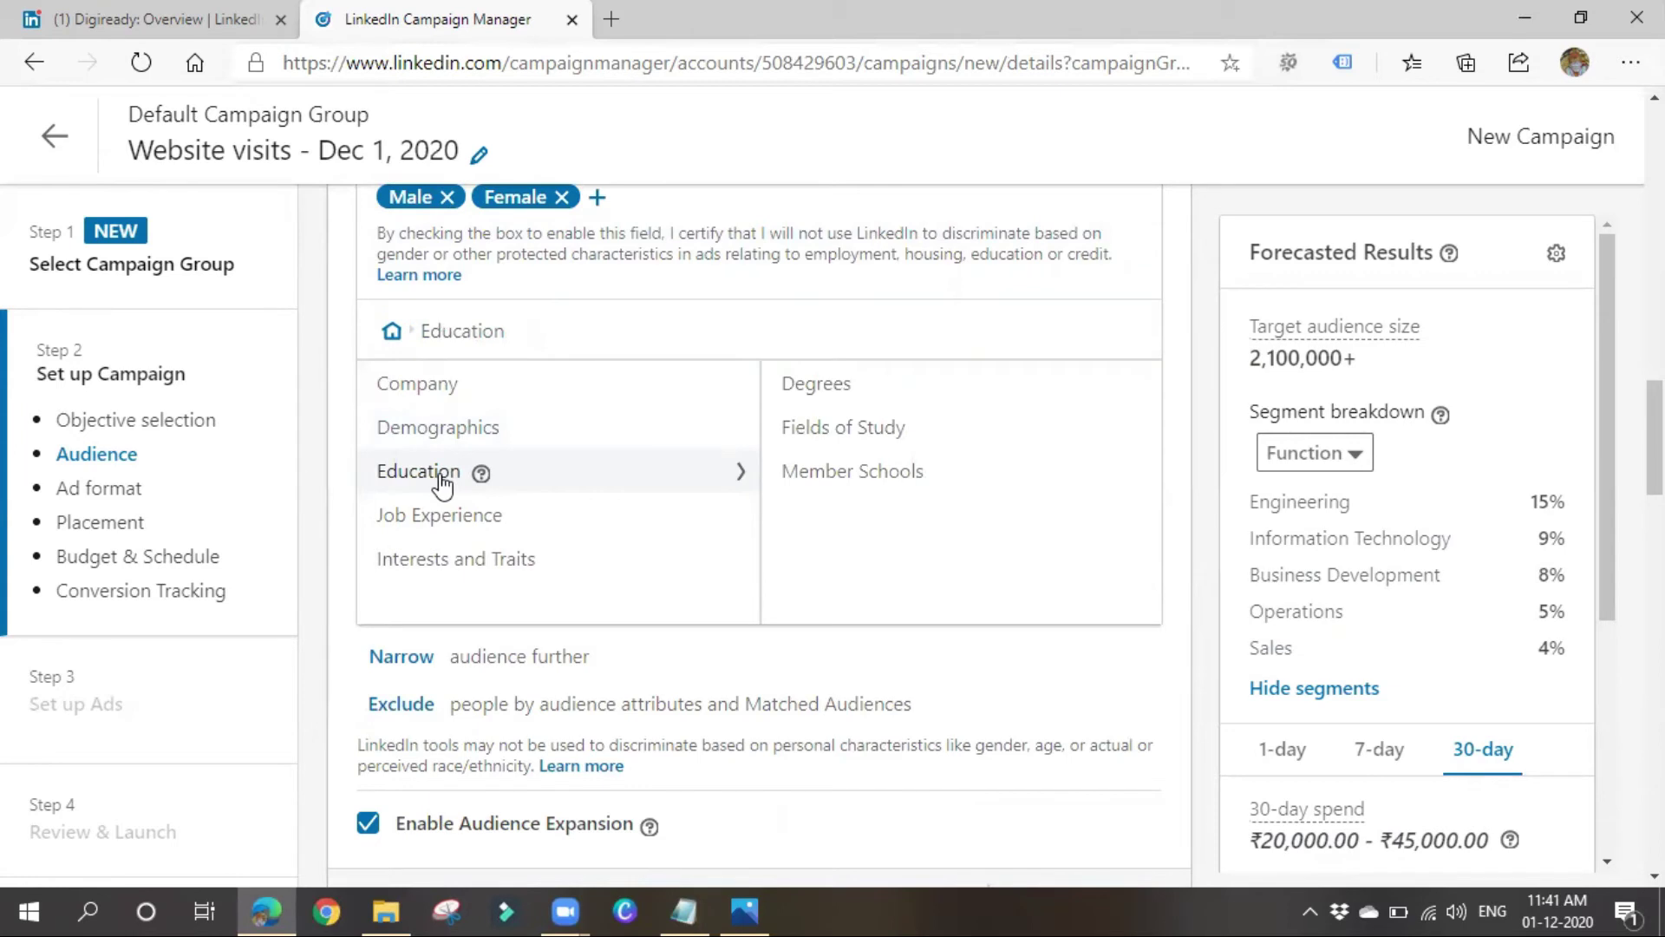
pyautogui.click(806, 388)
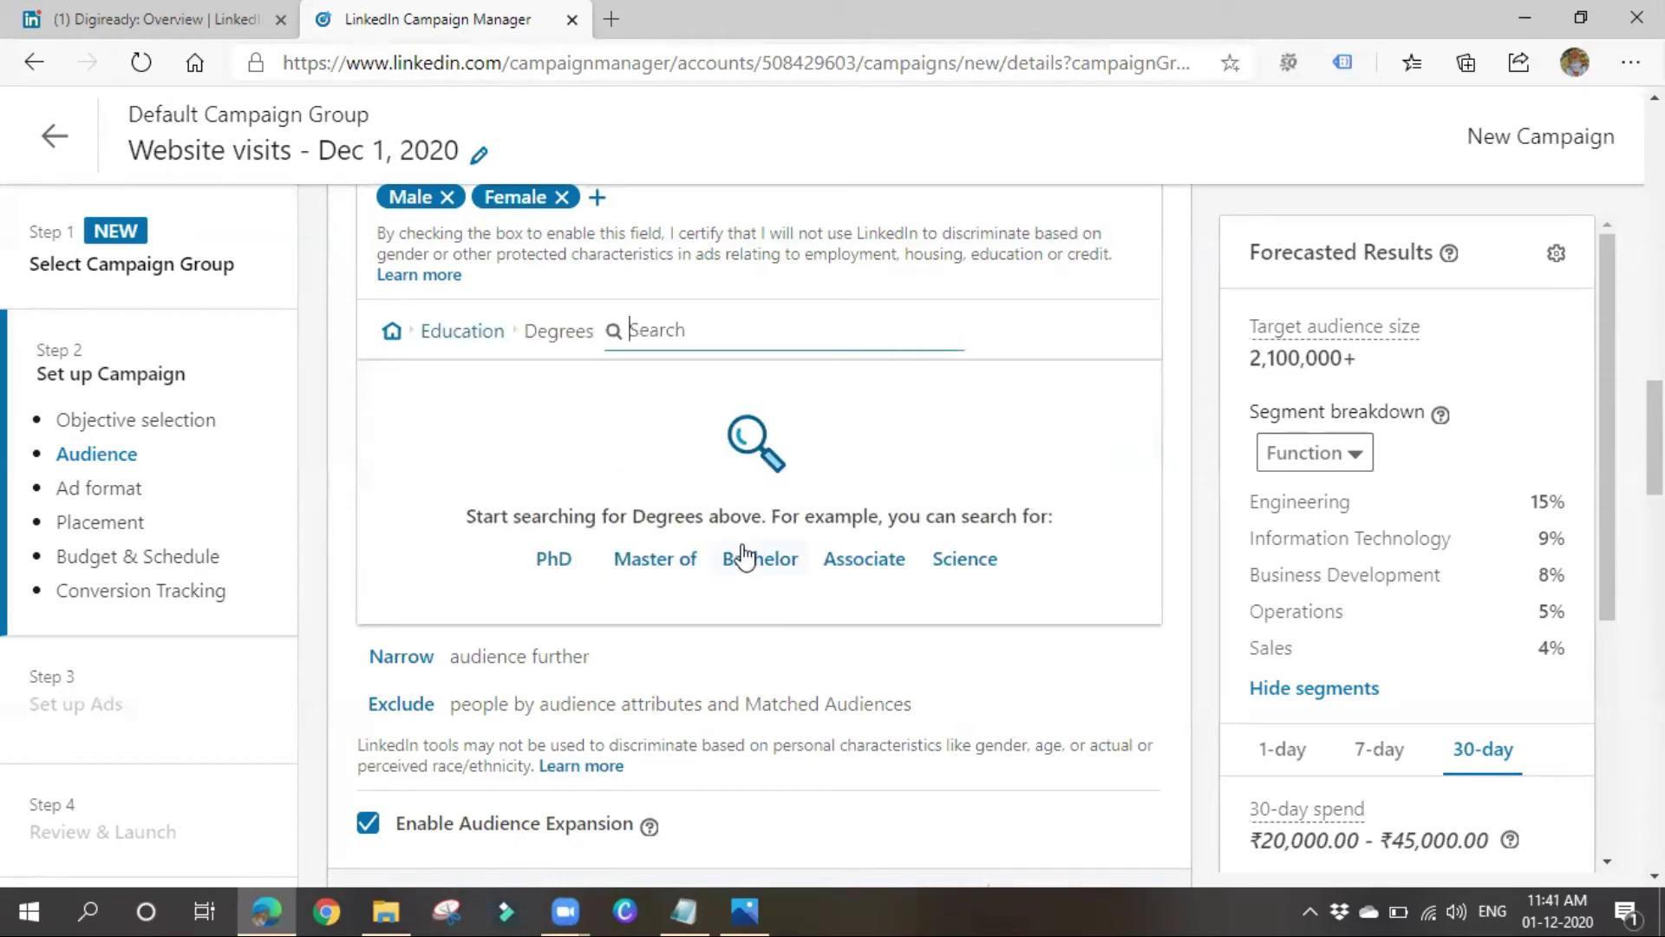
pyautogui.click(764, 574)
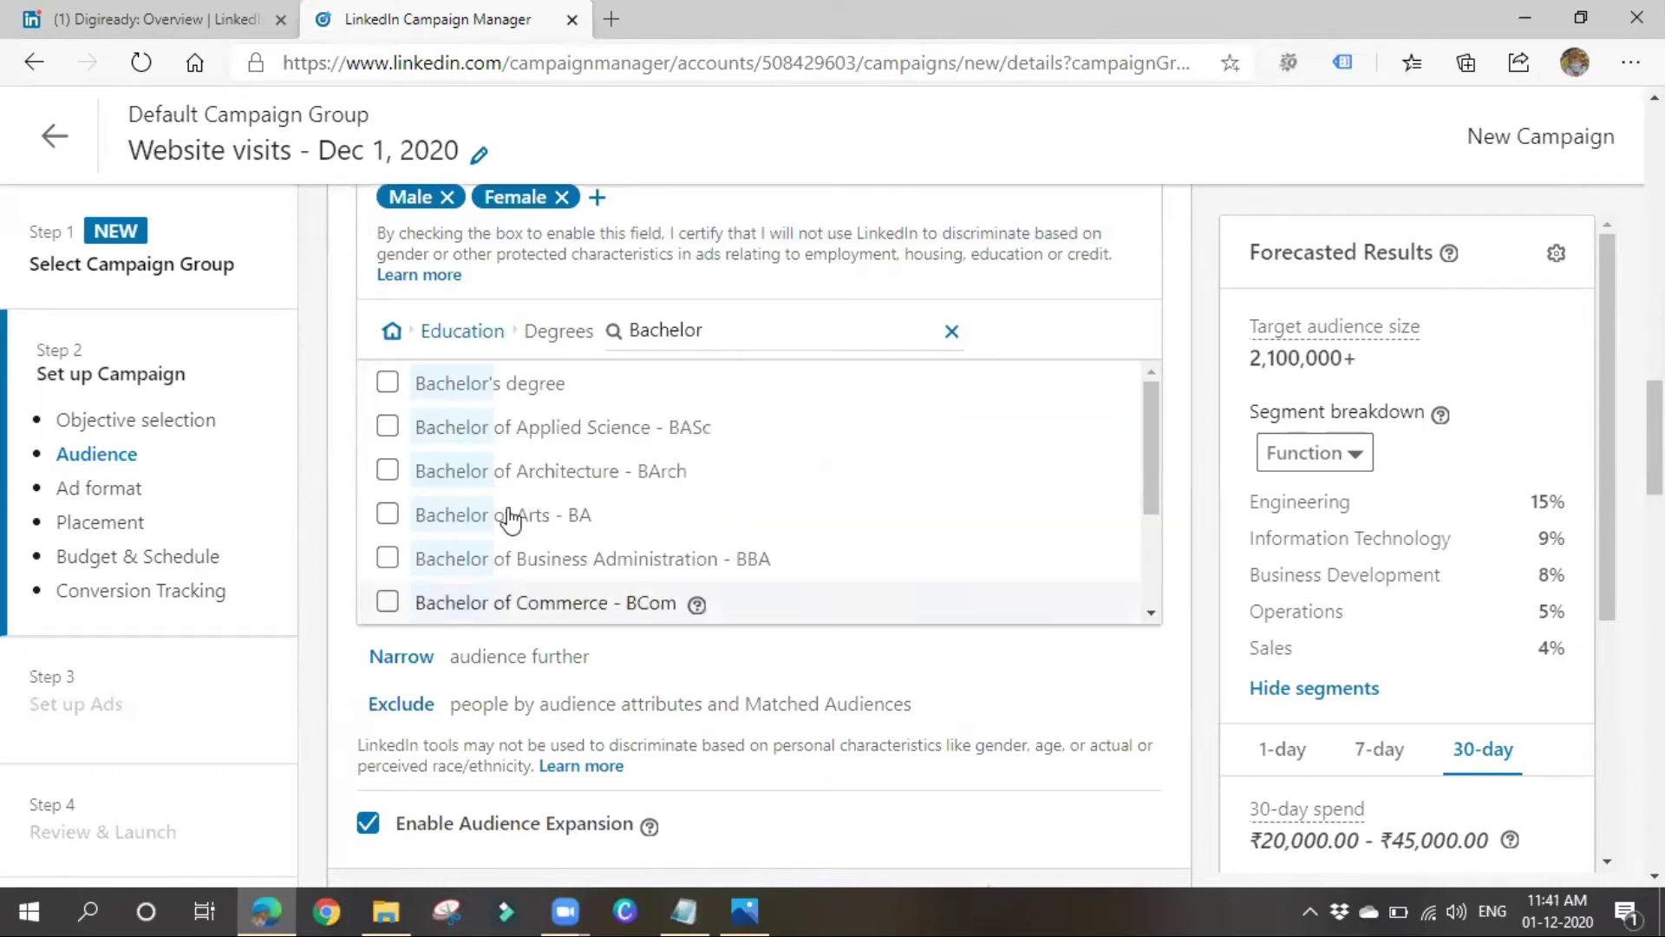
pyautogui.click(387, 384)
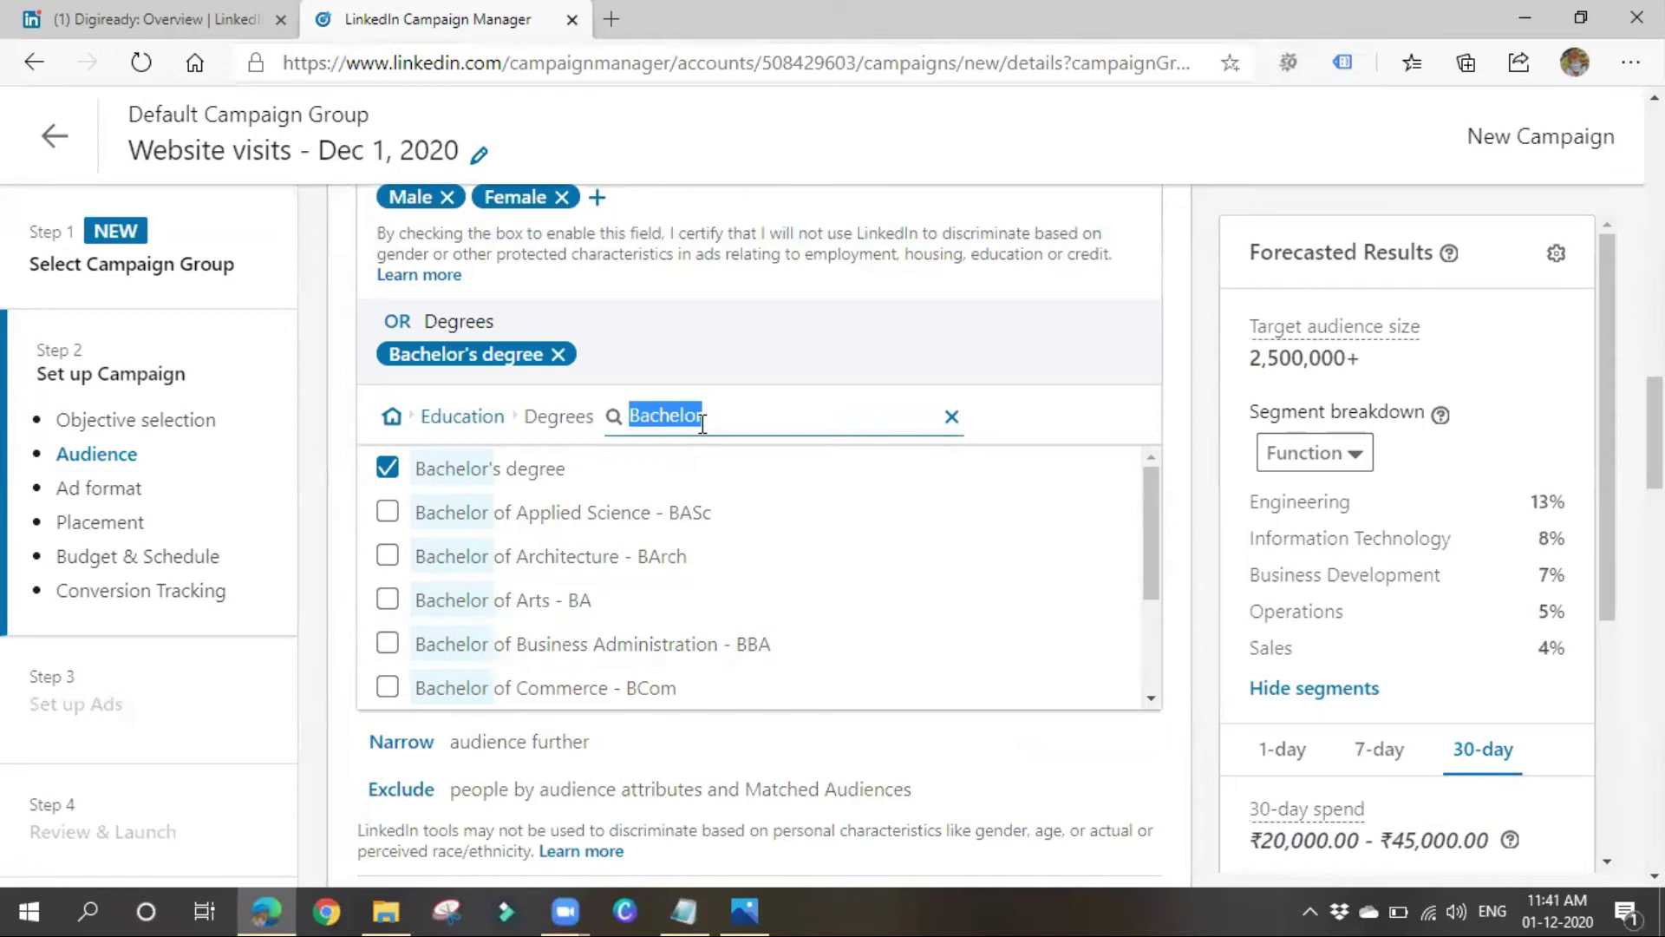
pyautogui.write('master')
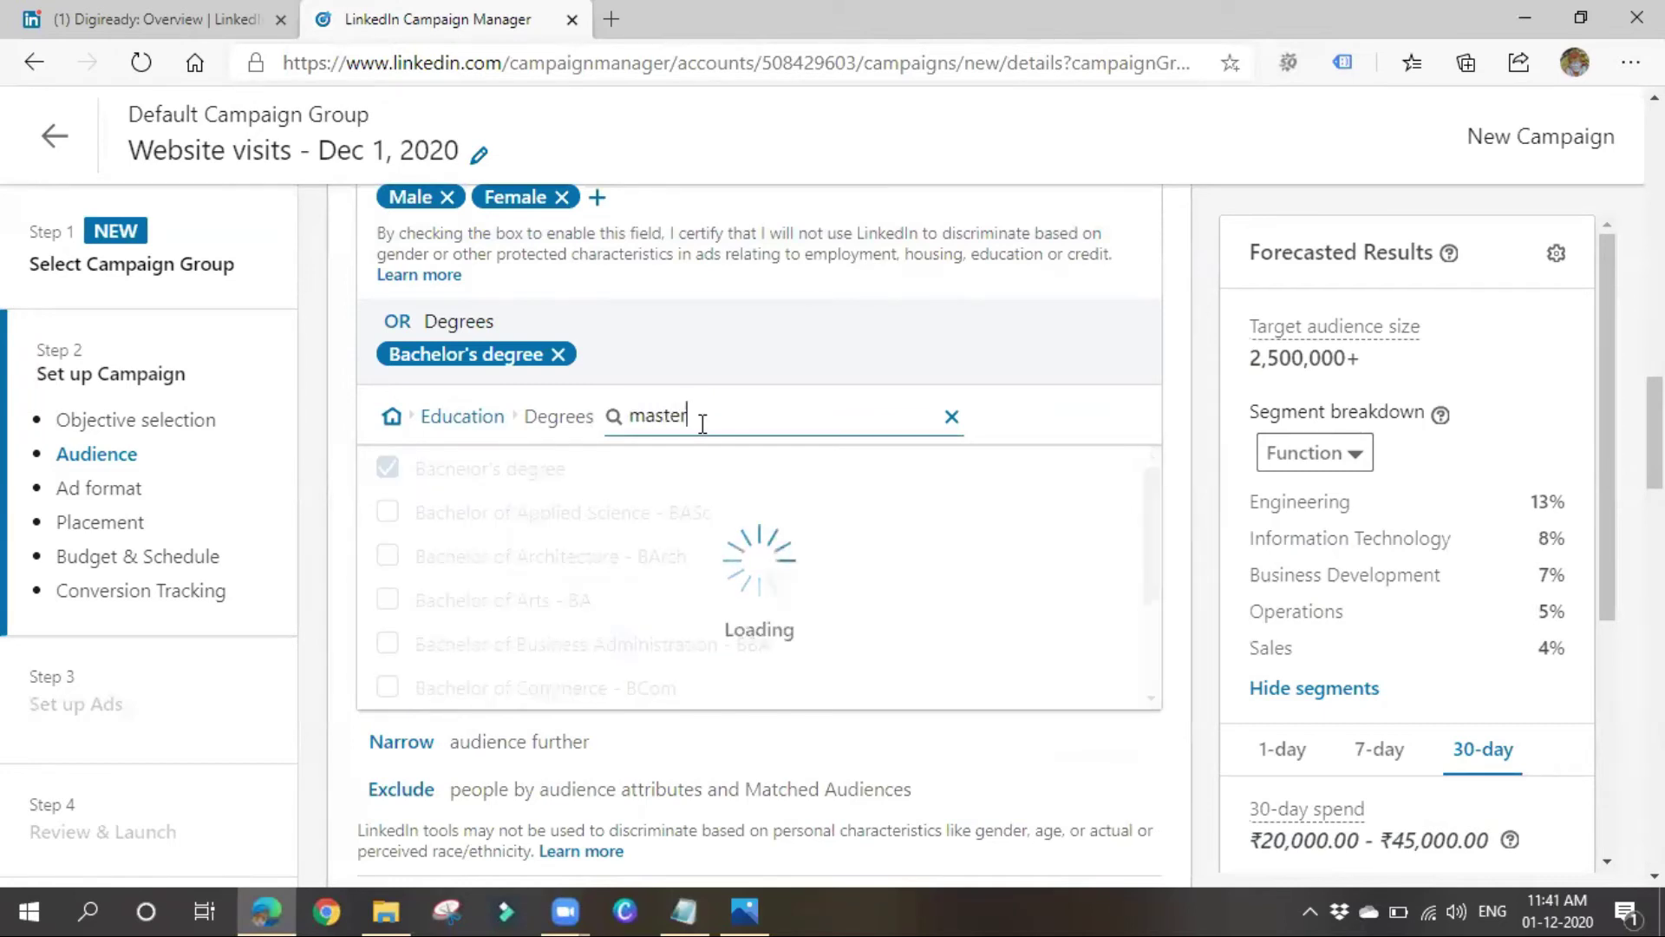
pyautogui.click(496, 472)
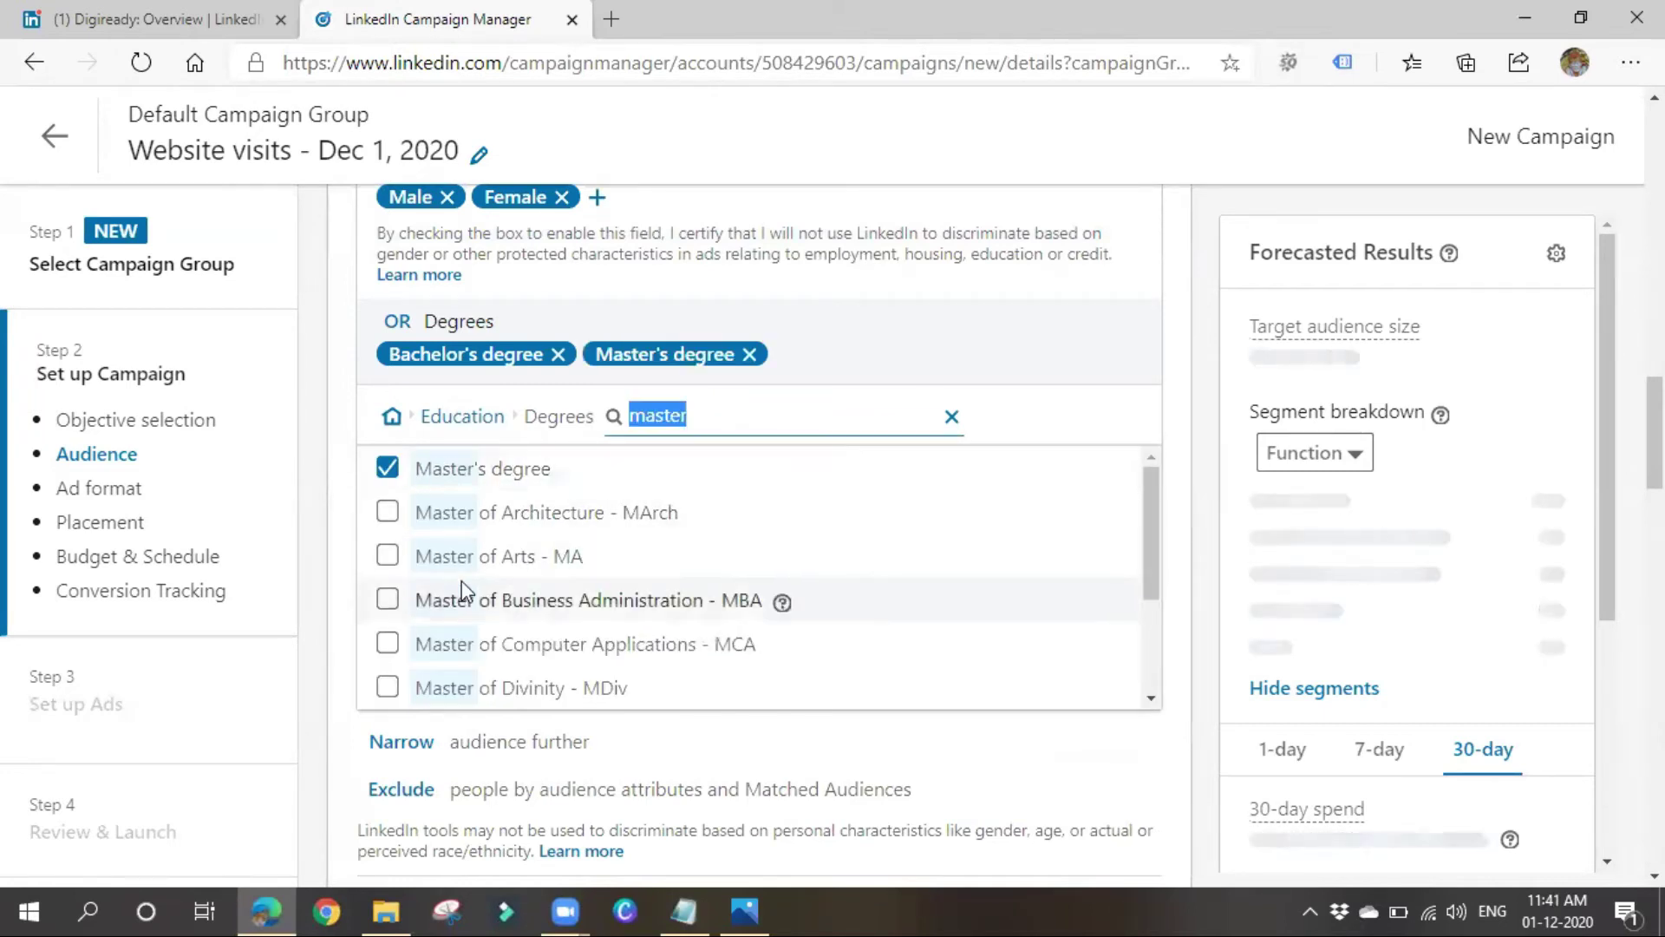
# Add Marketing and Computer Science as fields of study in the audience's education attributes.
pyautogui.click(486, 421)
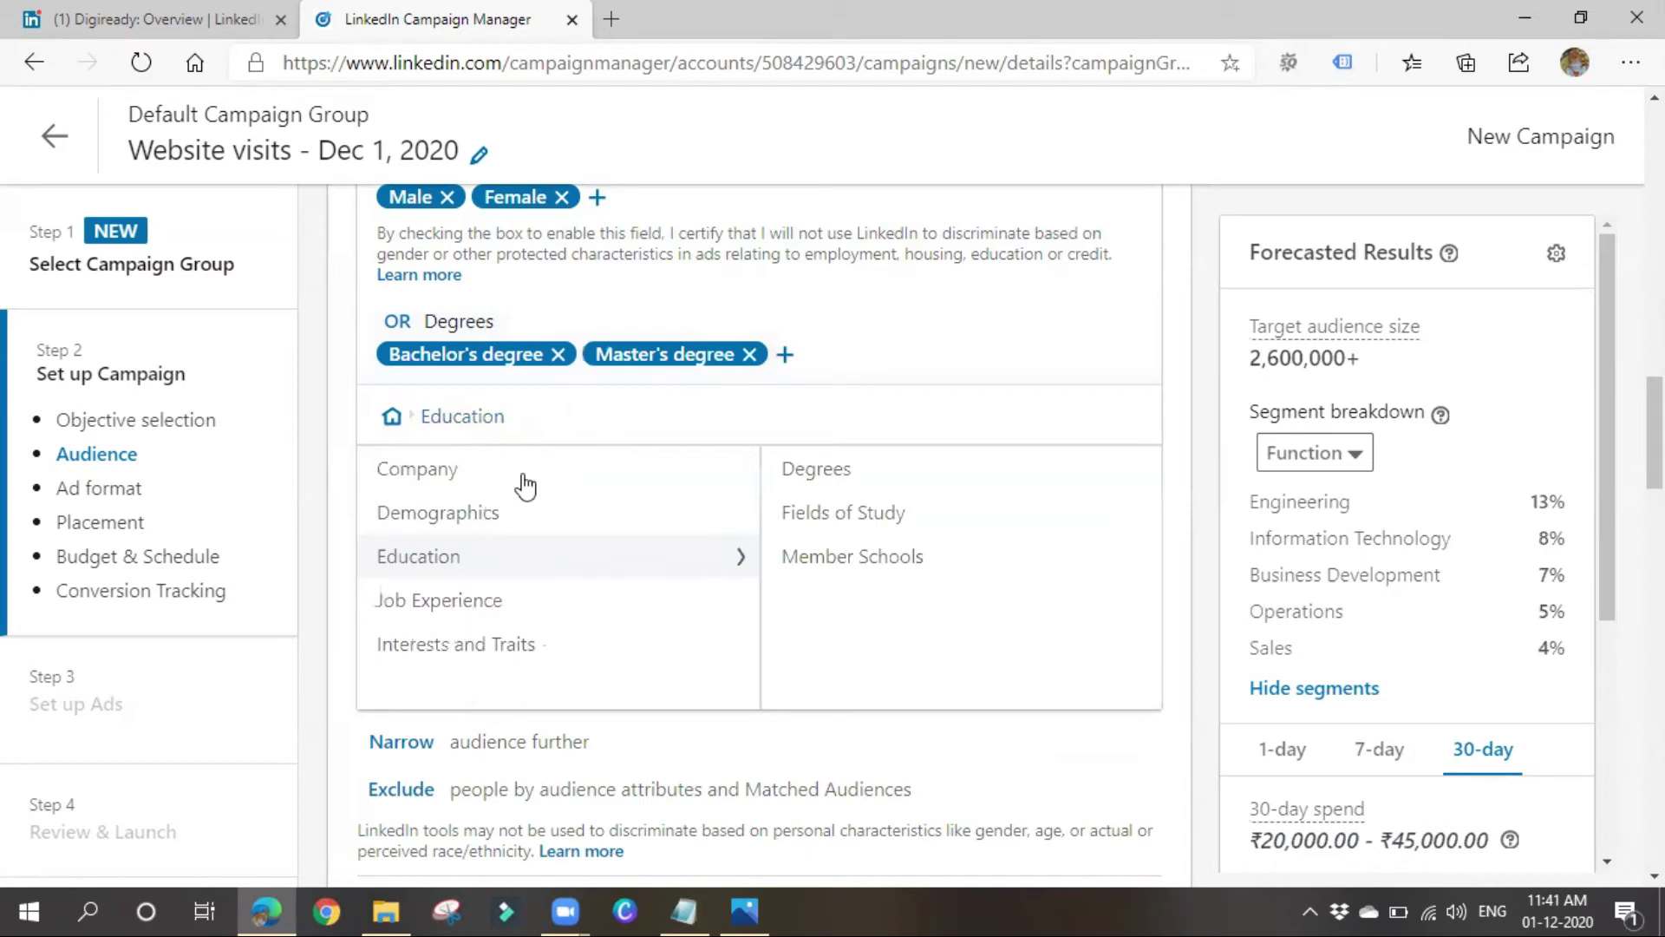
pyautogui.click(867, 512)
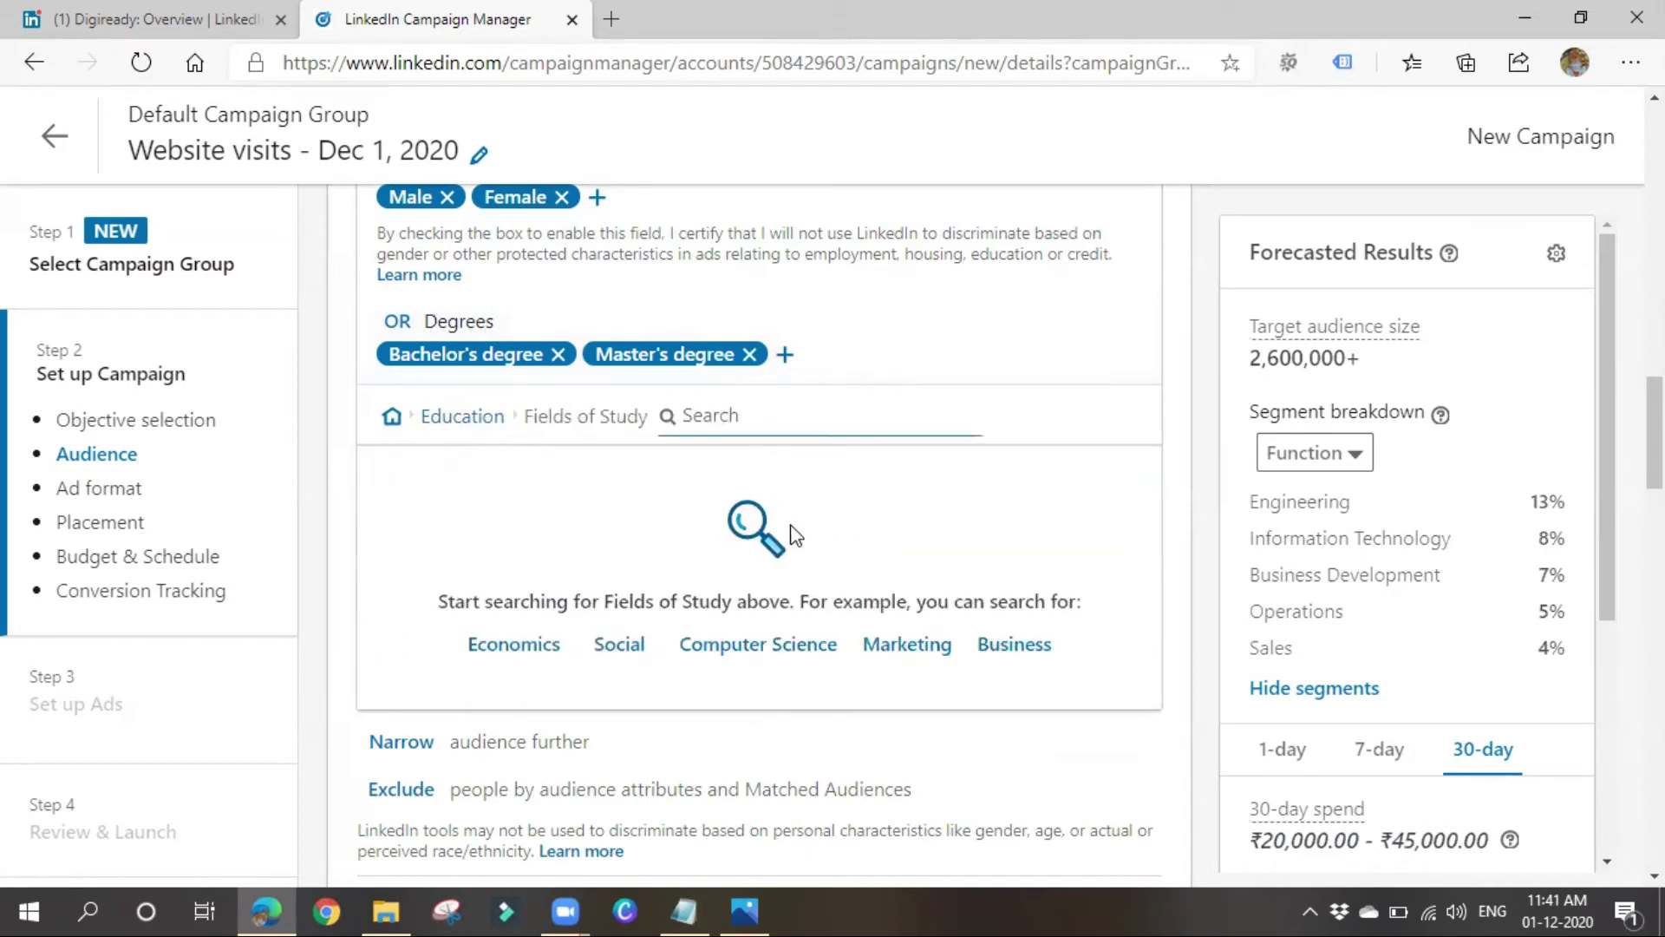
pyautogui.click(901, 646)
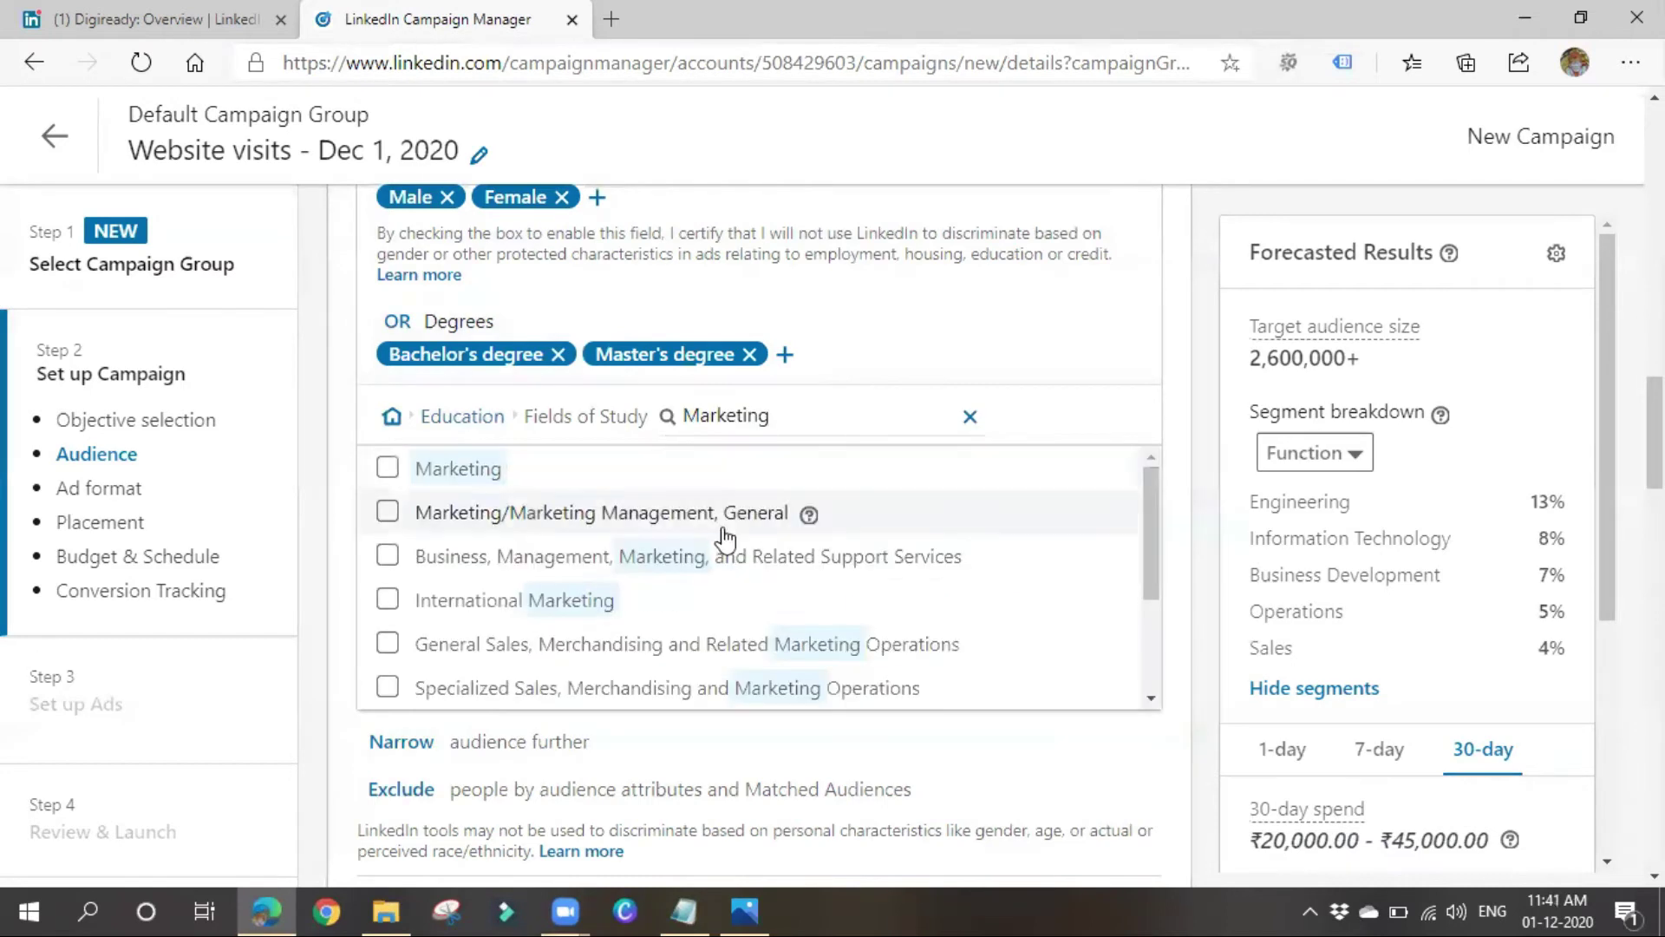
pyautogui.click(387, 468)
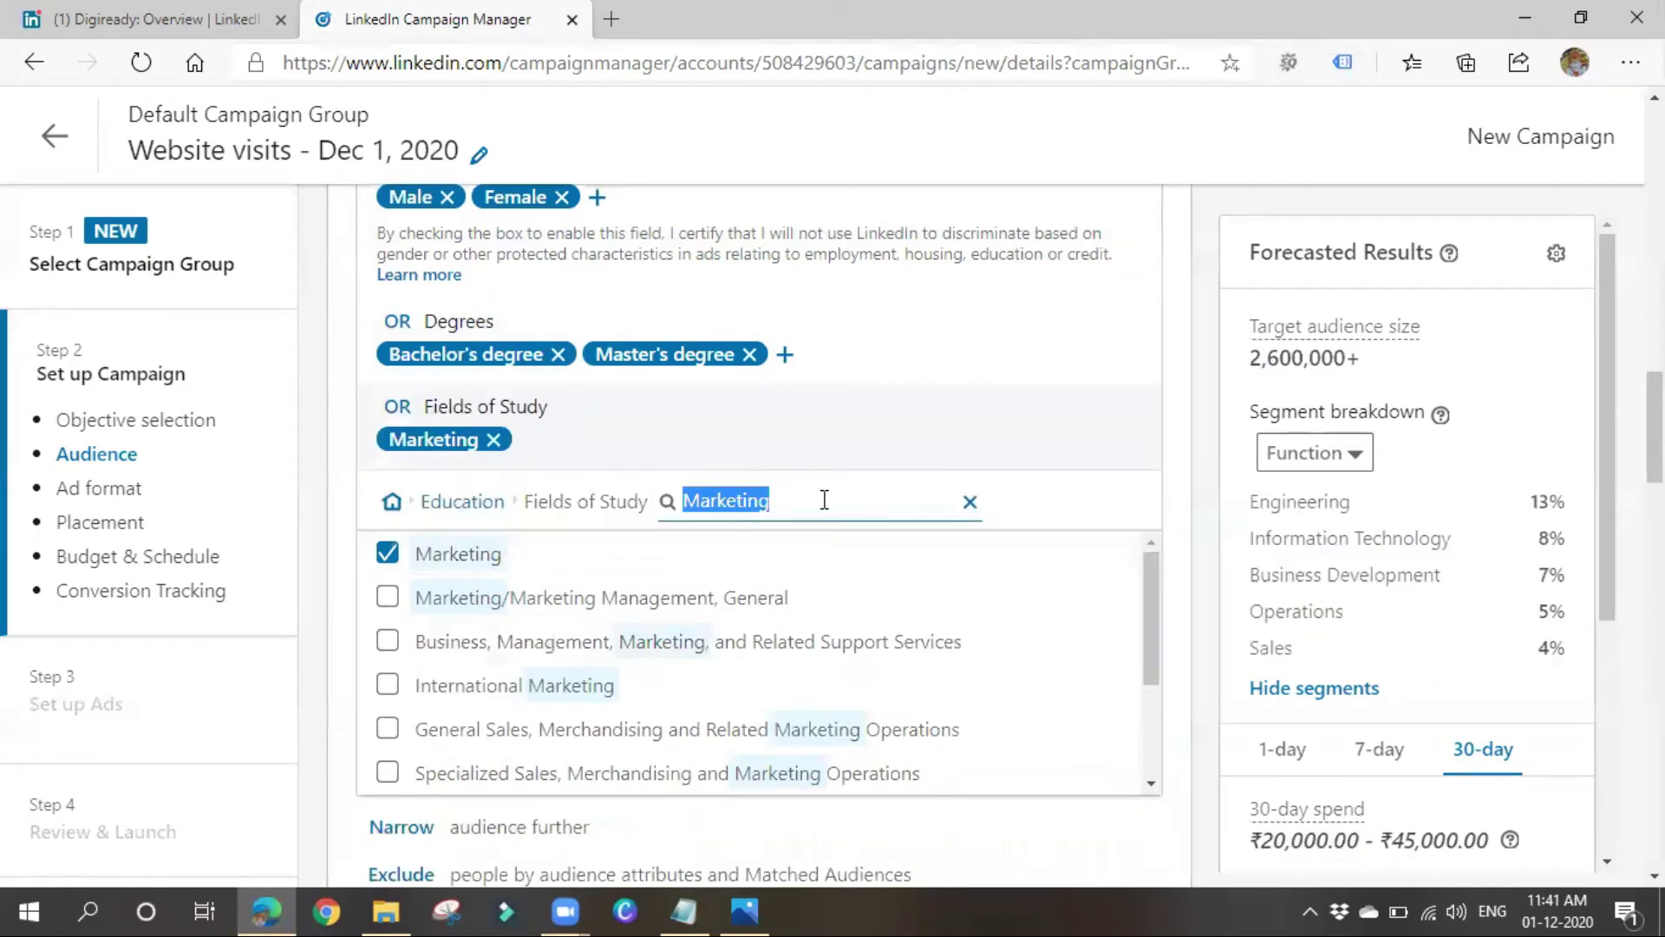
pyautogui.write('com')
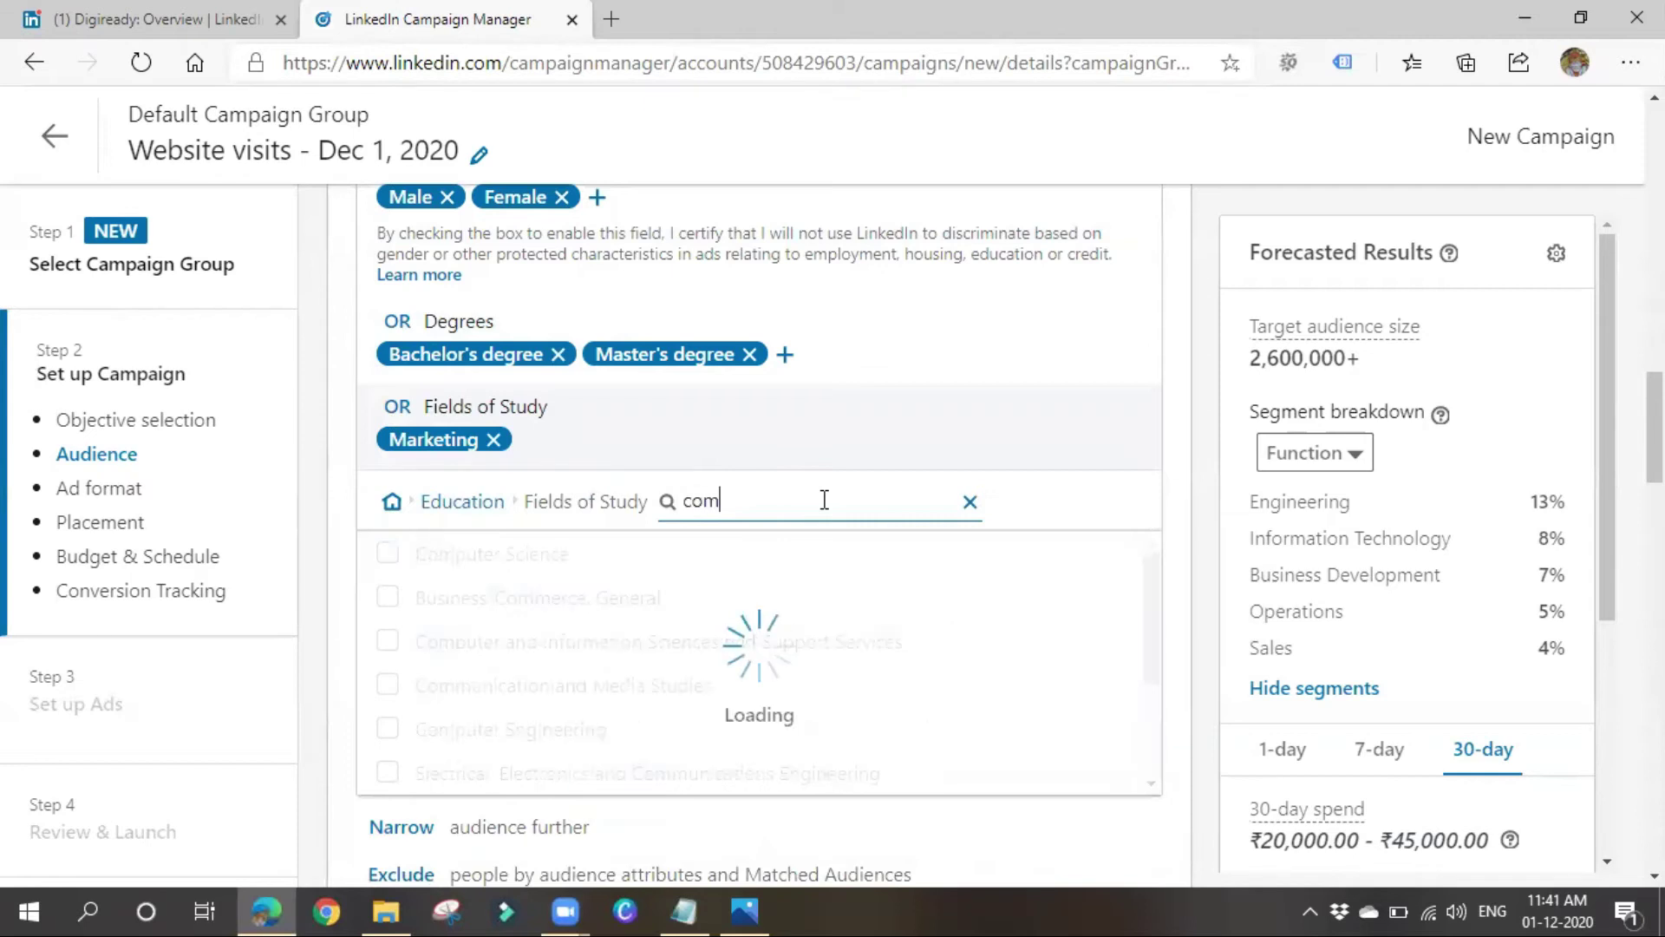
pyautogui.write('puter')
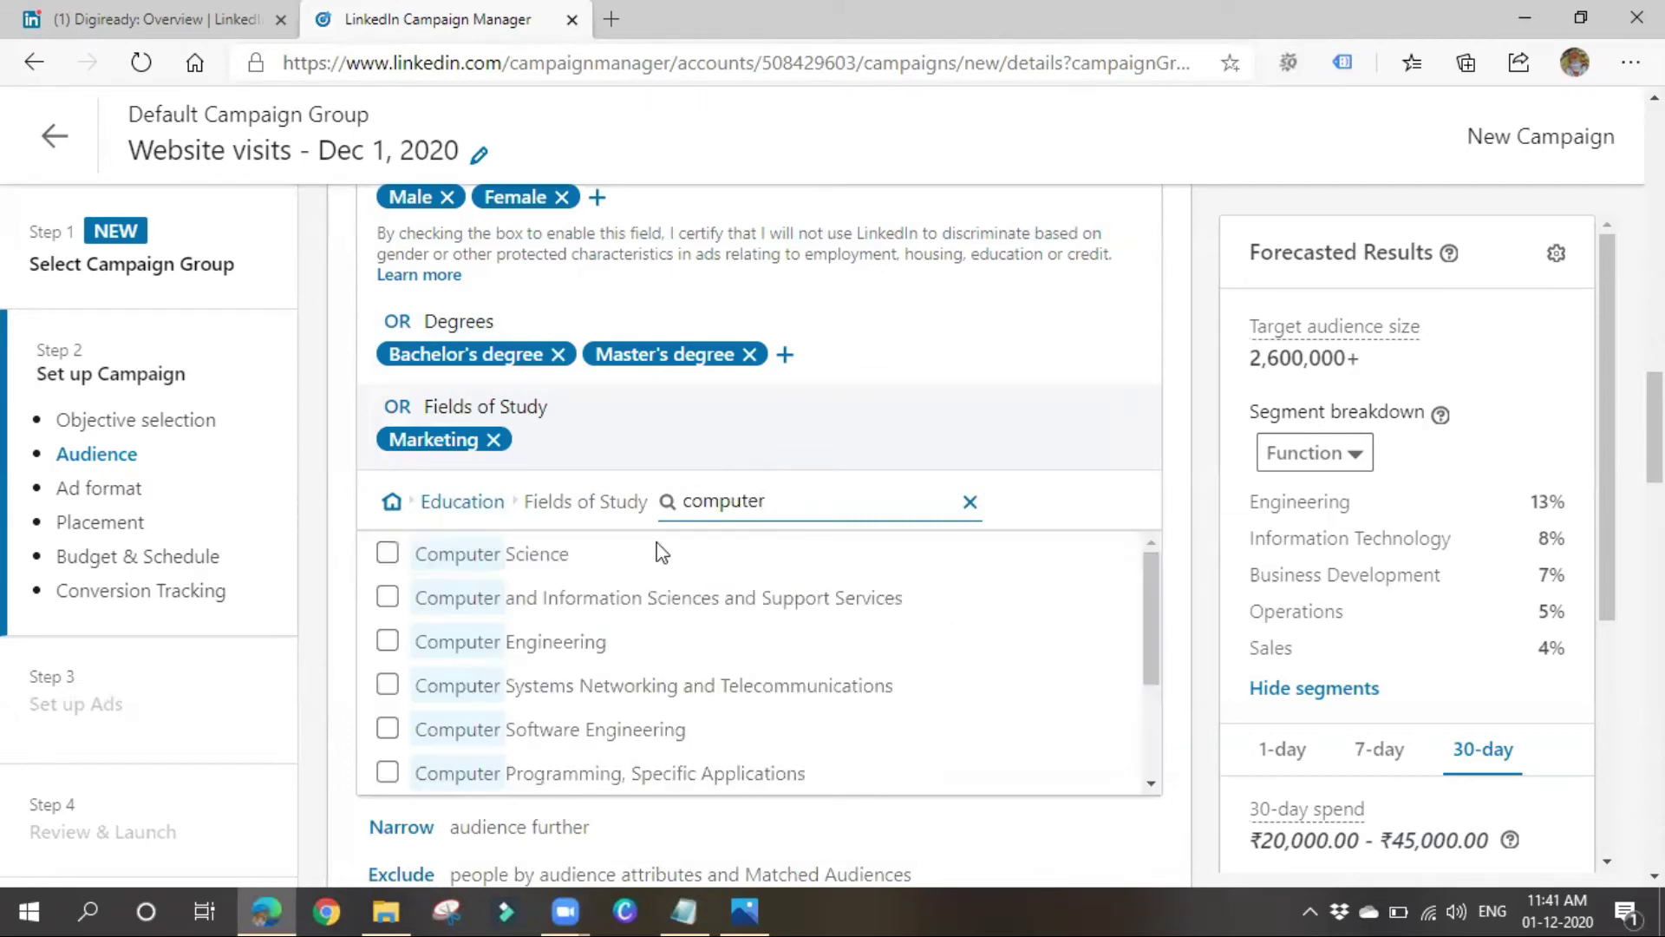
pyautogui.click(493, 555)
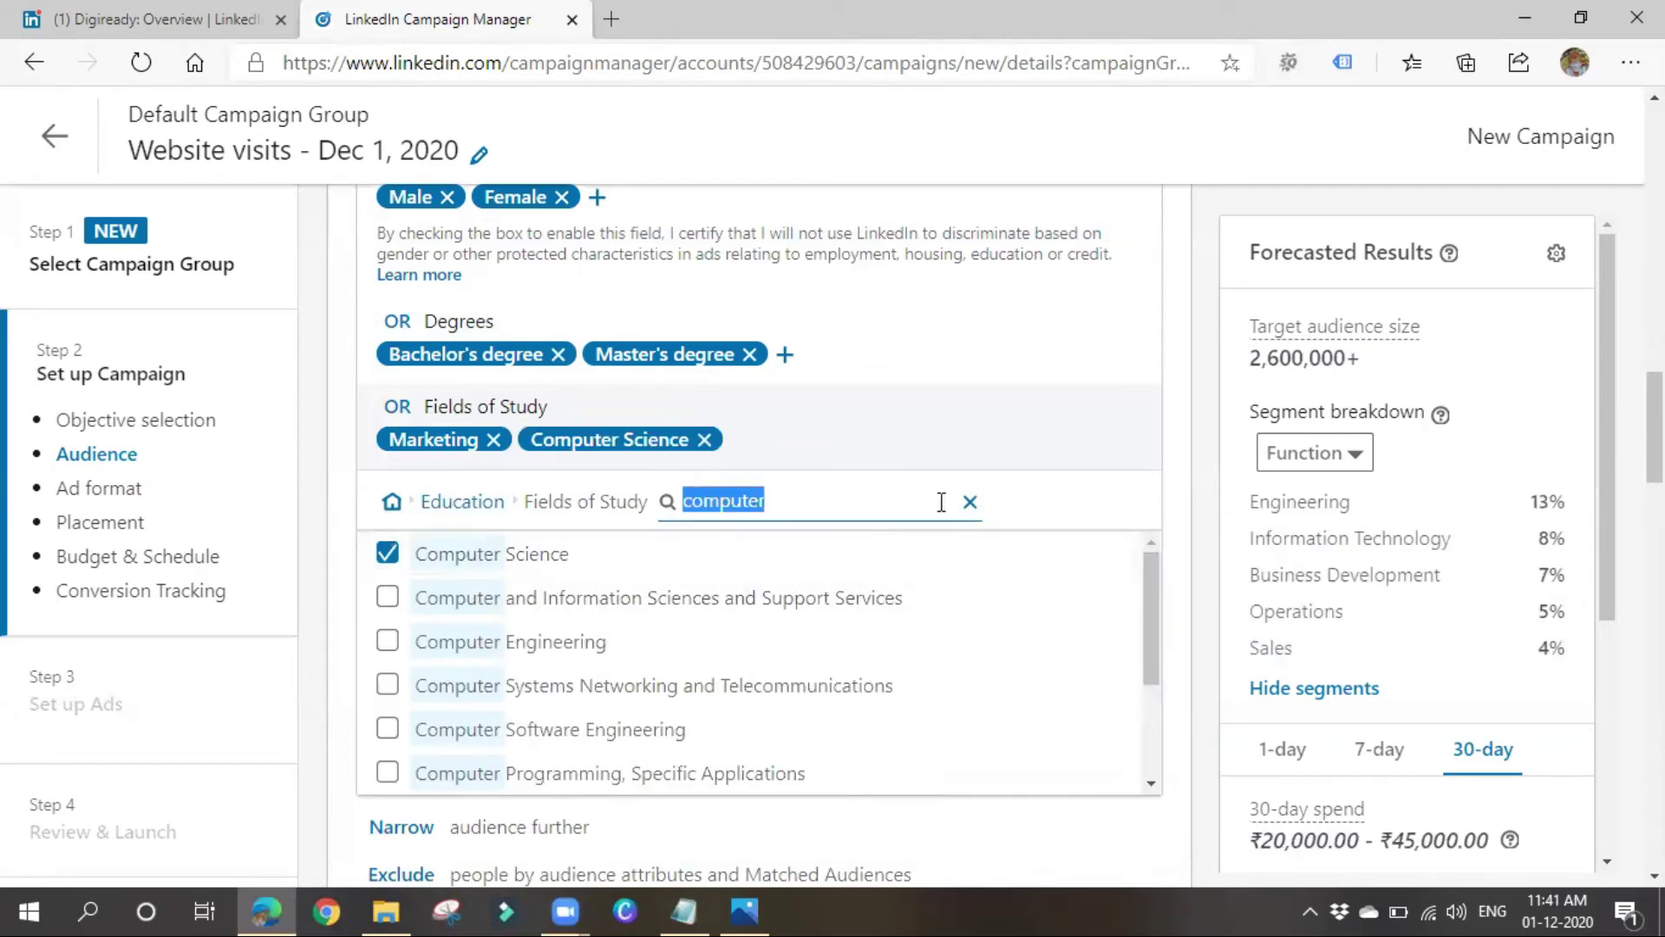
# Search the Education member schools for "narayana" and add Narayana Junior College - India to the audience.
pyautogui.click(474, 505)
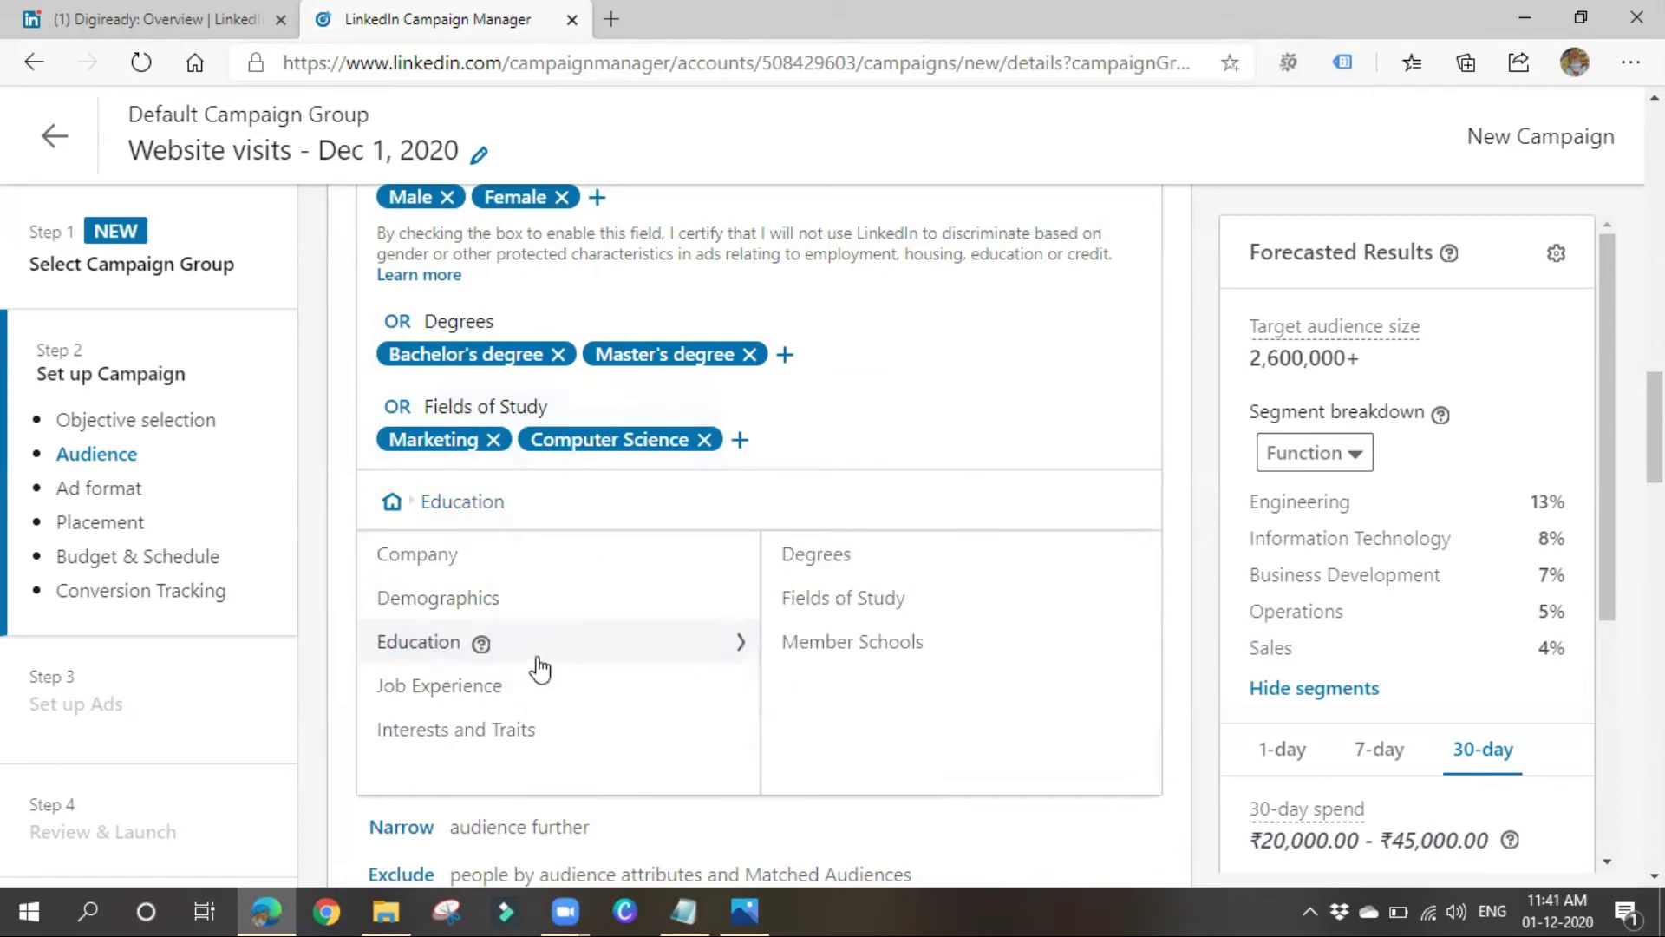
pyautogui.click(833, 645)
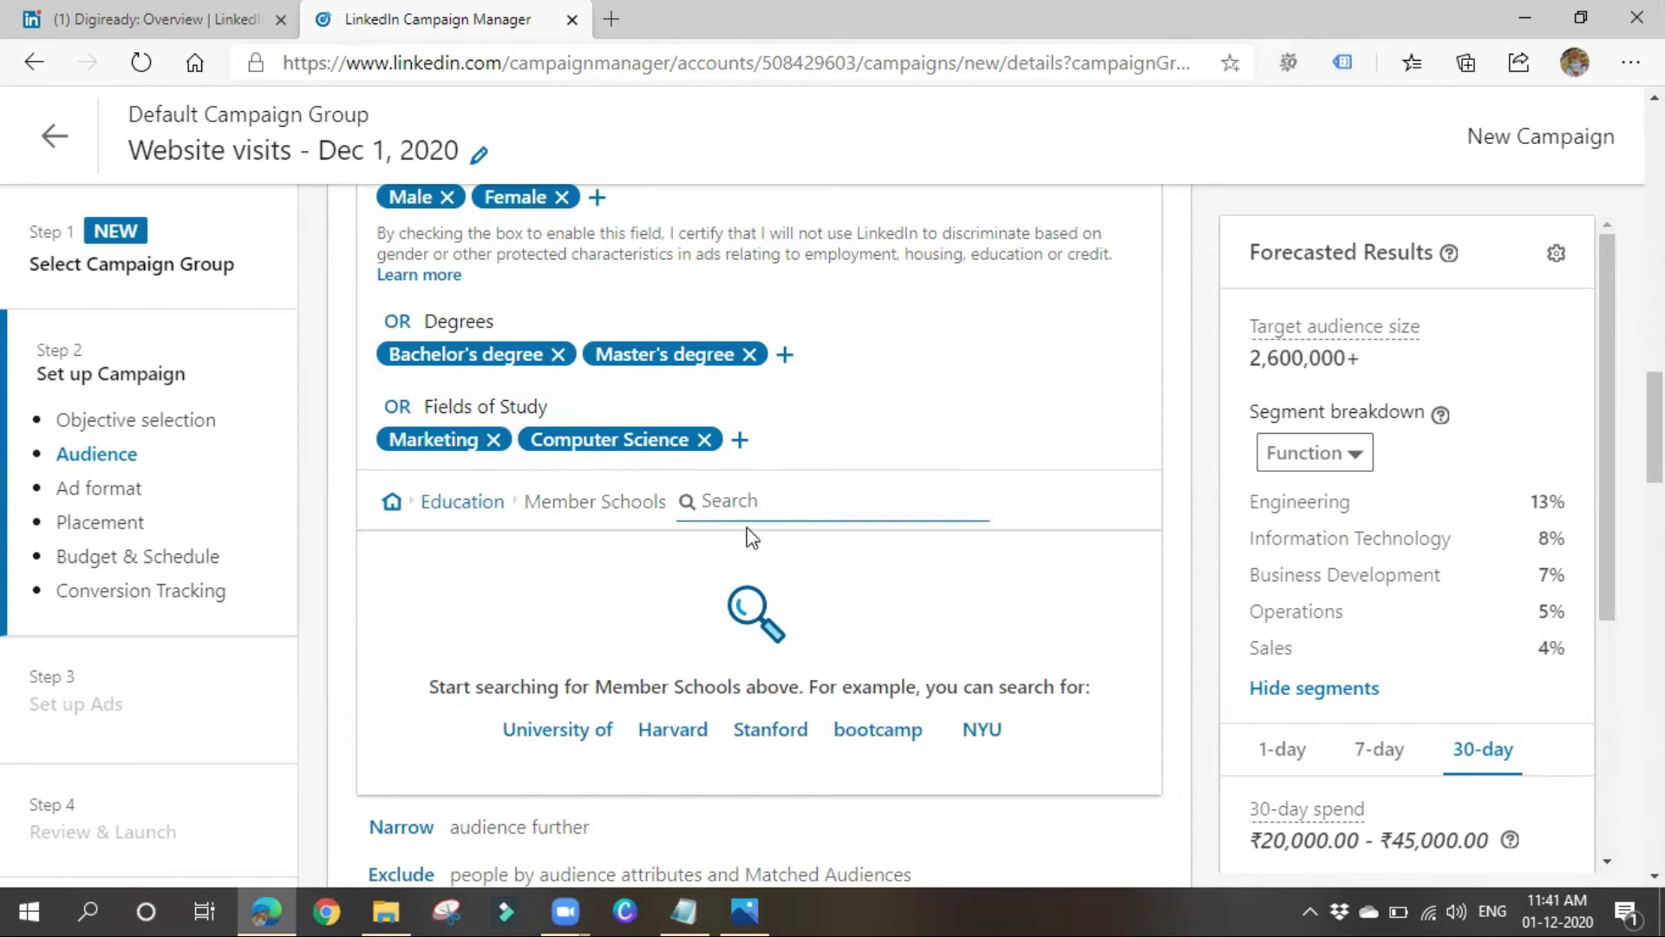
pyautogui.write('narayana')
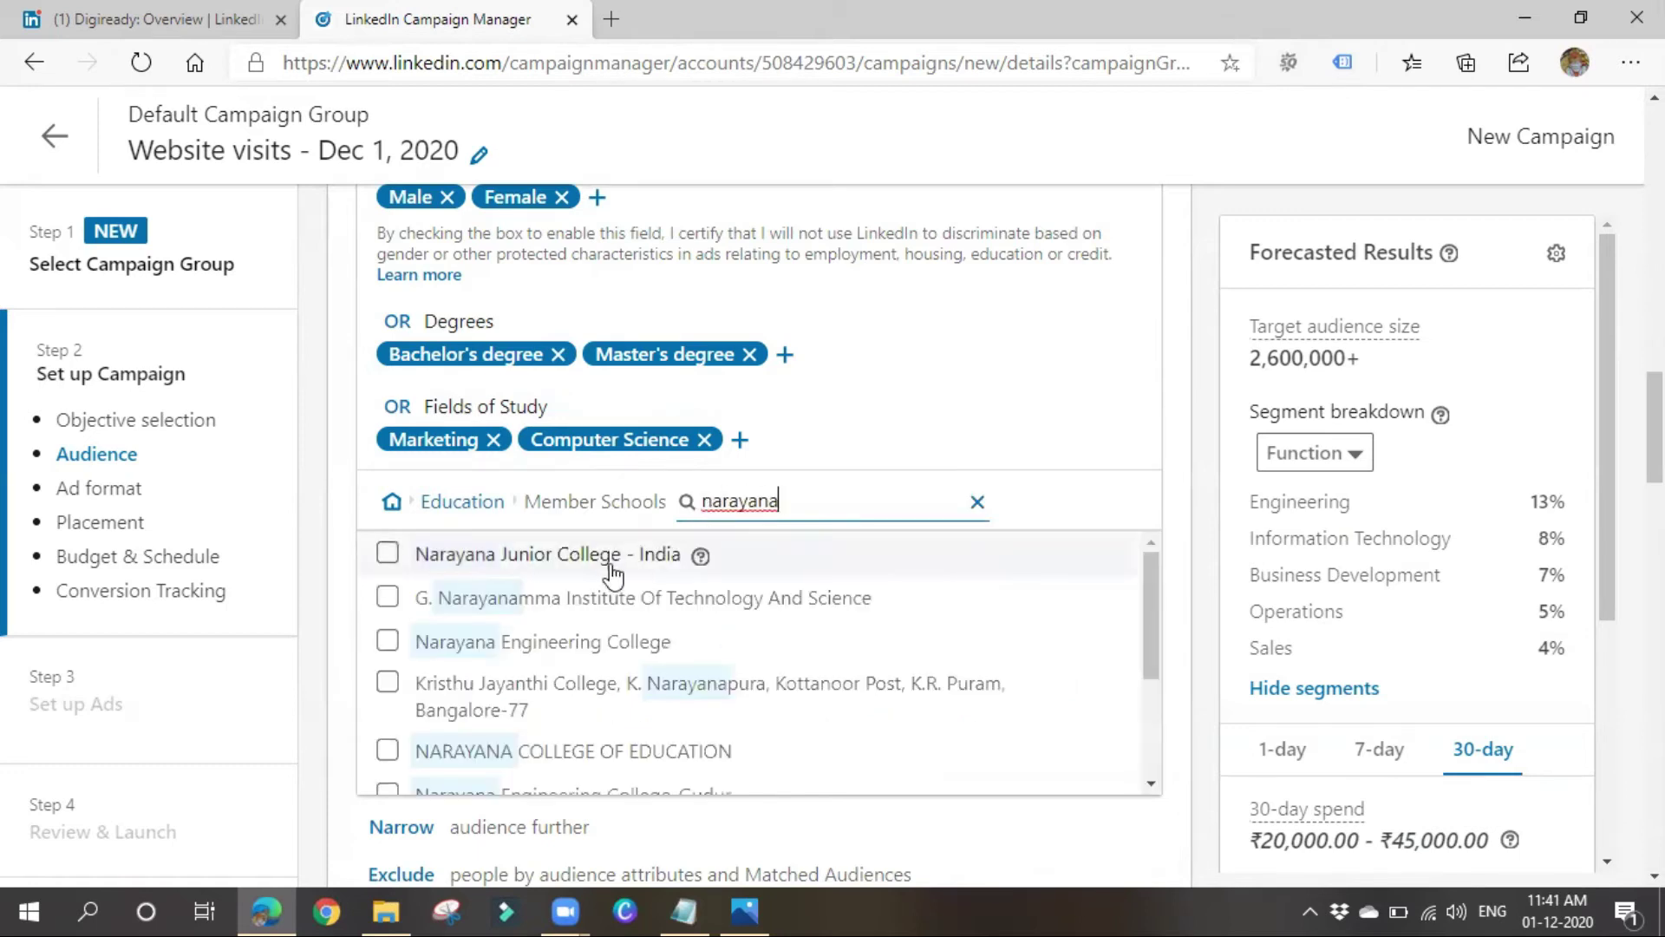
pyautogui.click(503, 562)
# Search the Job Experience job functions for "business" and add Business Development to the audience.
pyautogui.click(496, 587)
pyautogui.scroll(-3, 1029, 669)
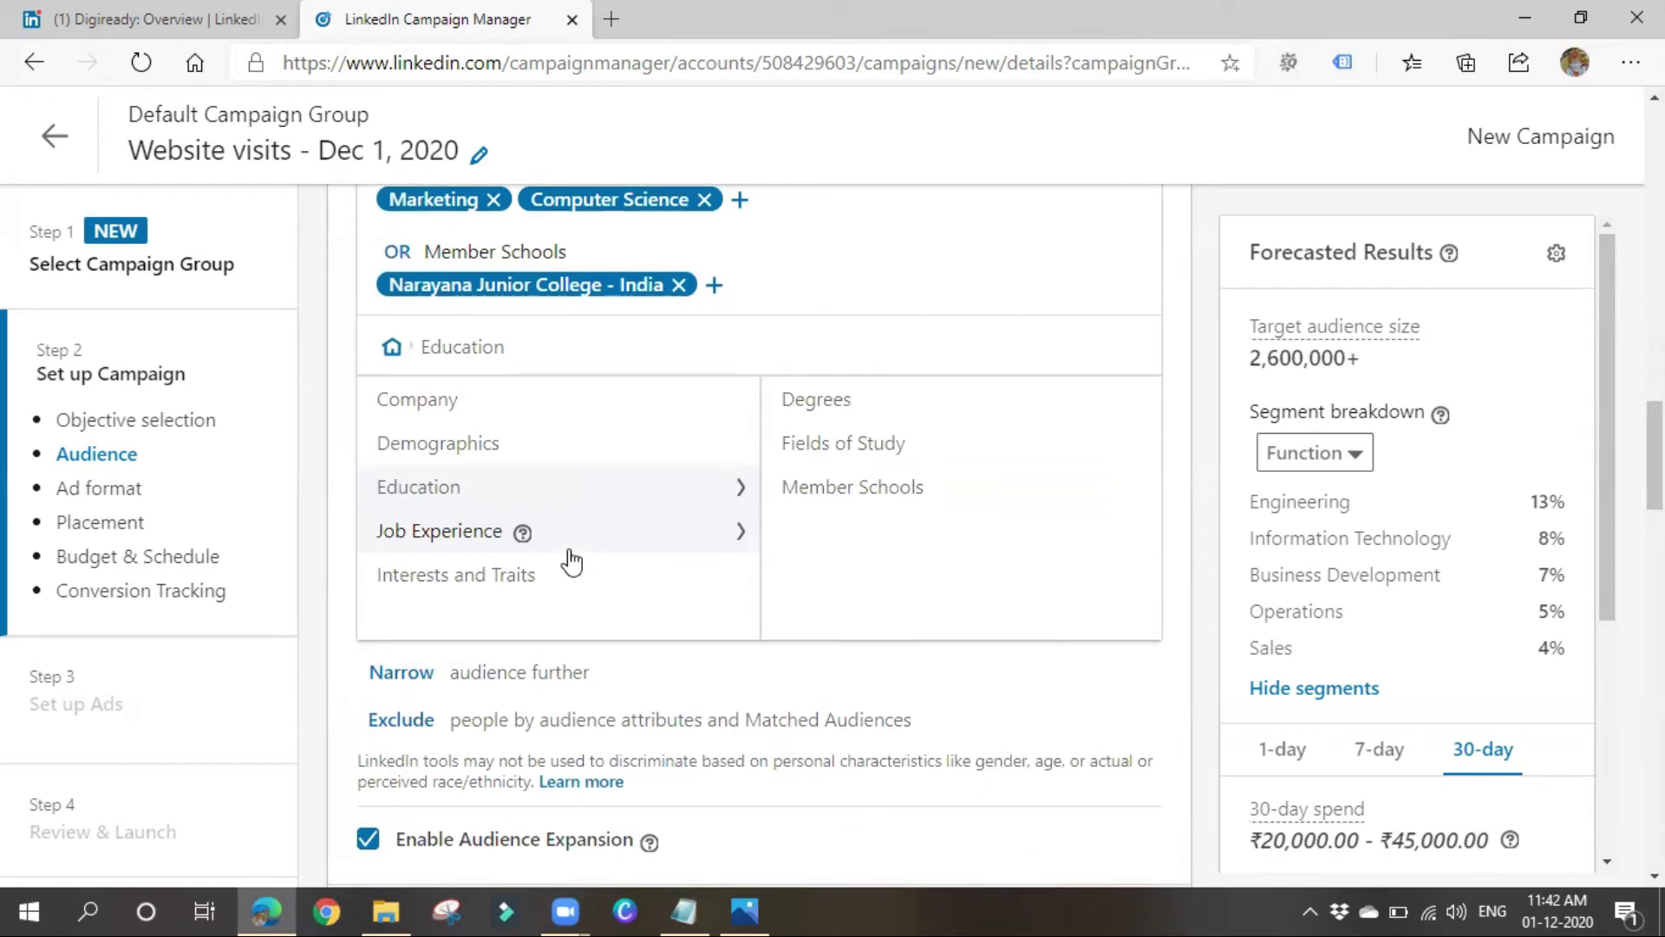
pyautogui.click(574, 552)
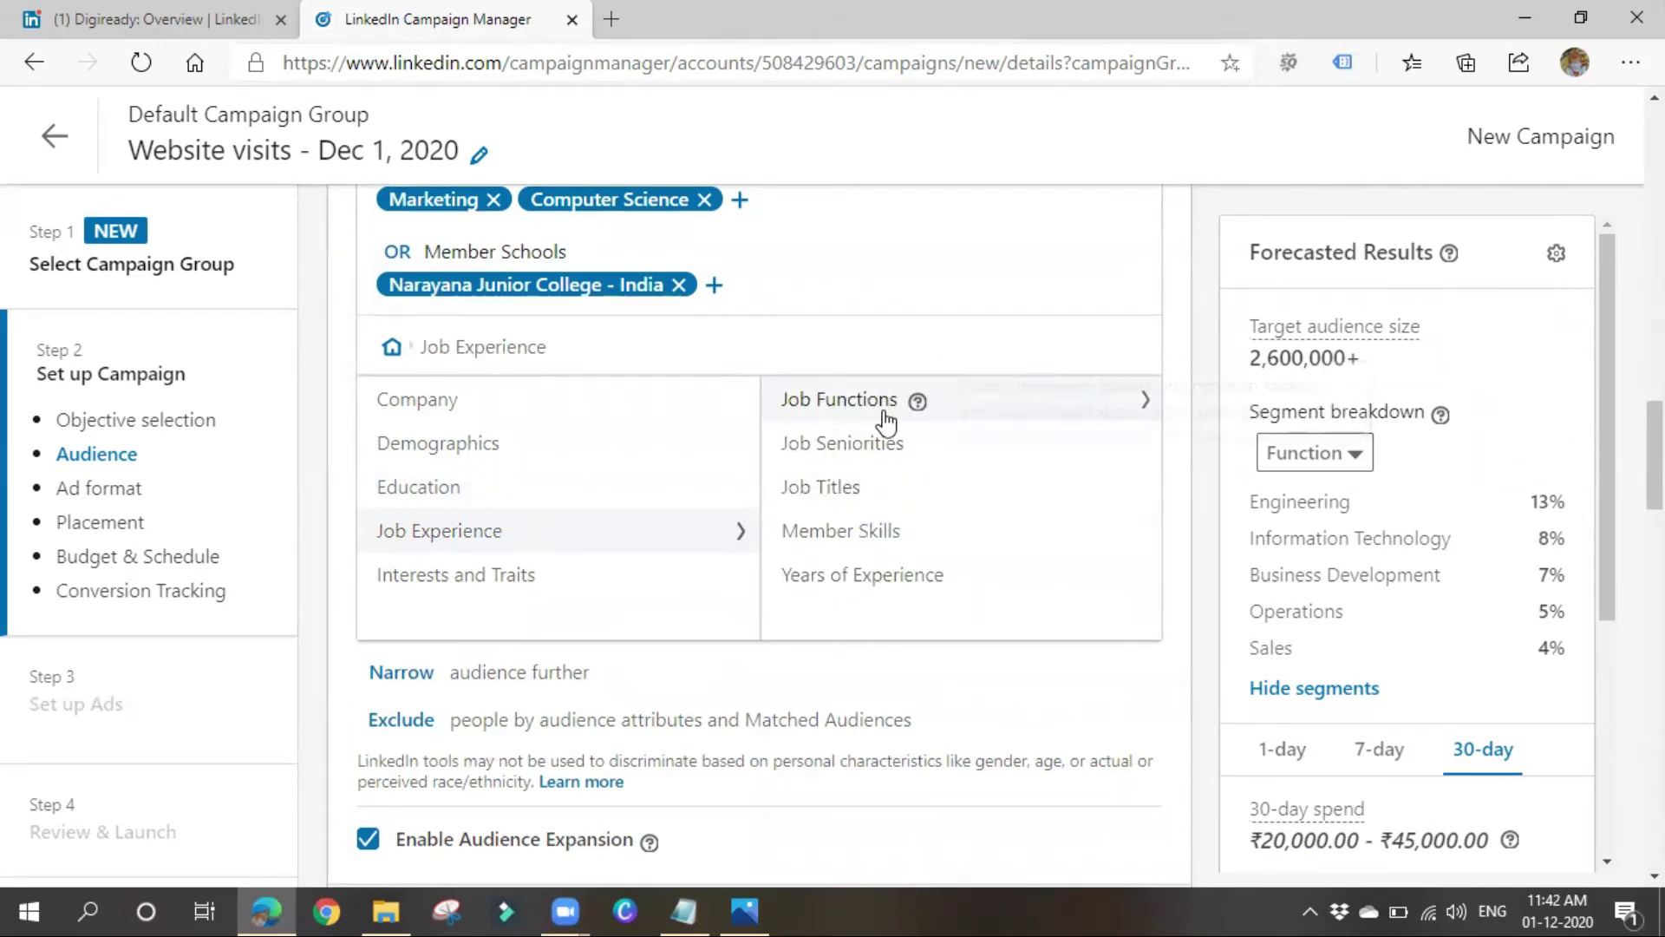
pyautogui.moveTo(916, 415)
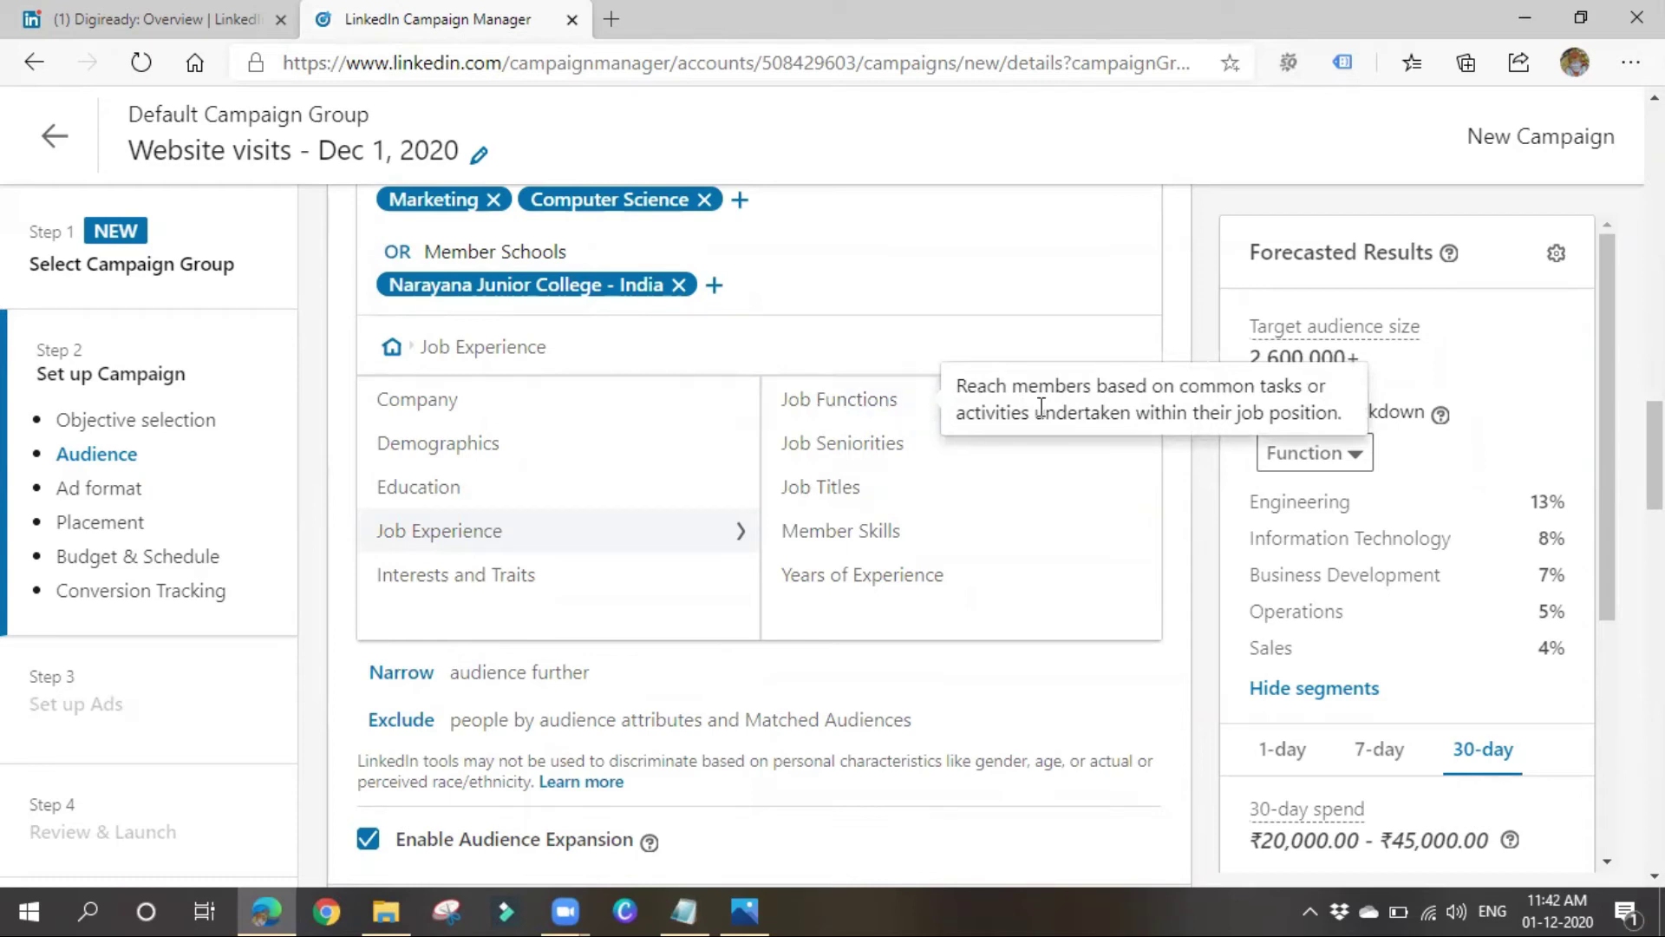
pyautogui.click(828, 416)
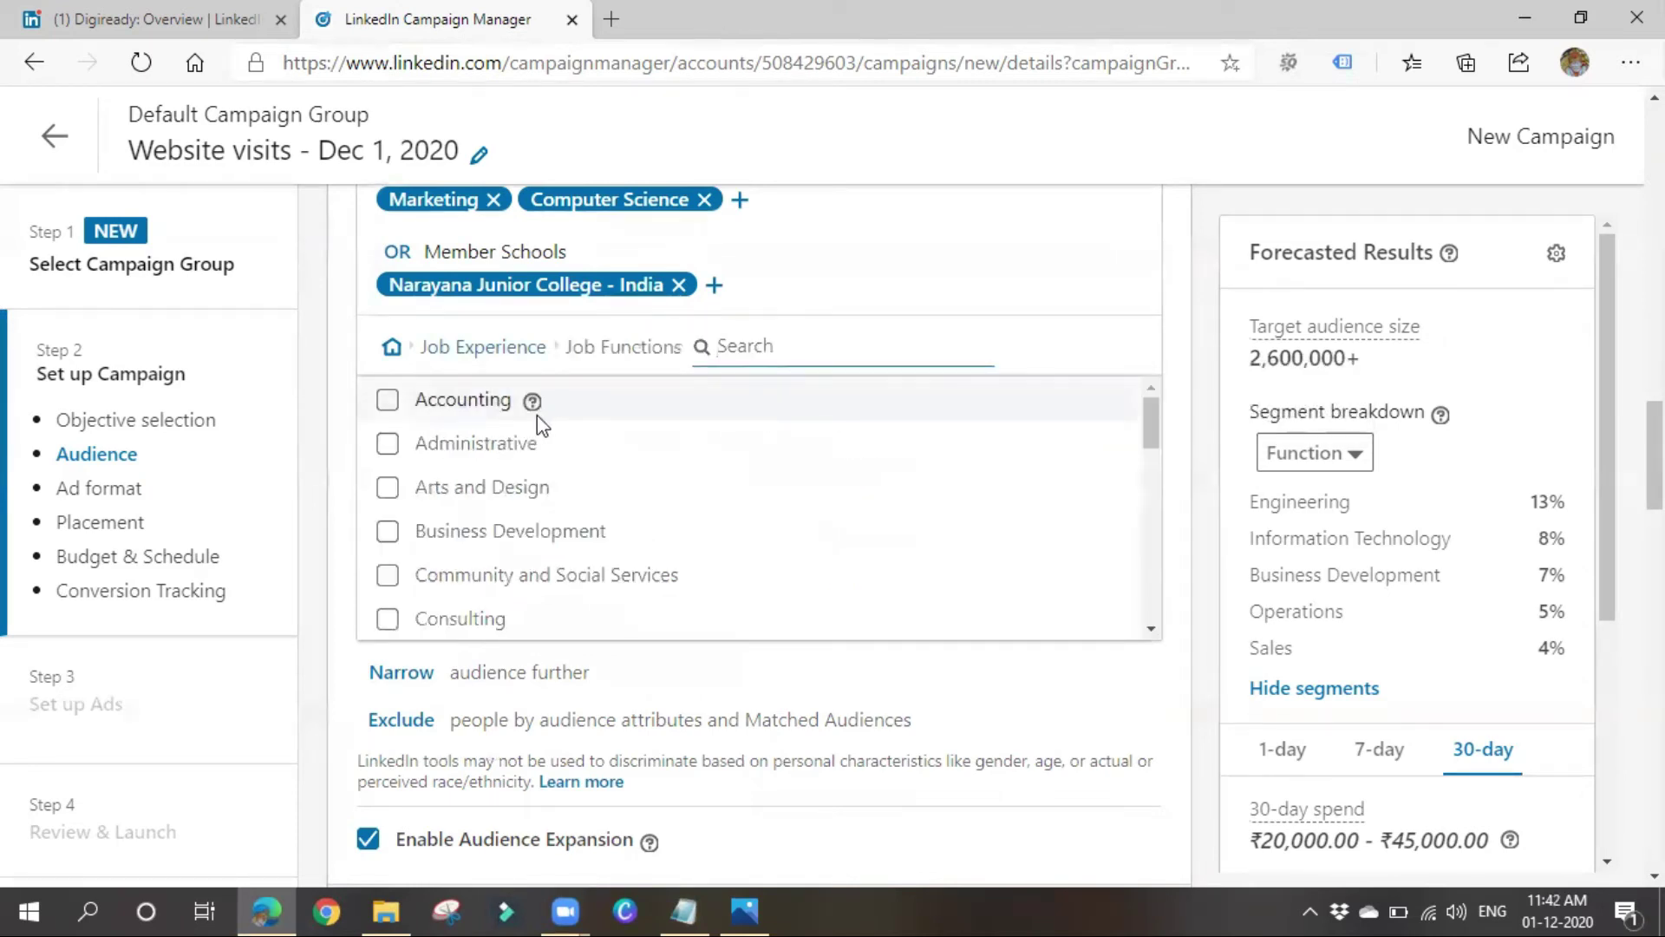
pyautogui.scroll(-1, 468, 548)
pyautogui.scroll(-5, 469, 548)
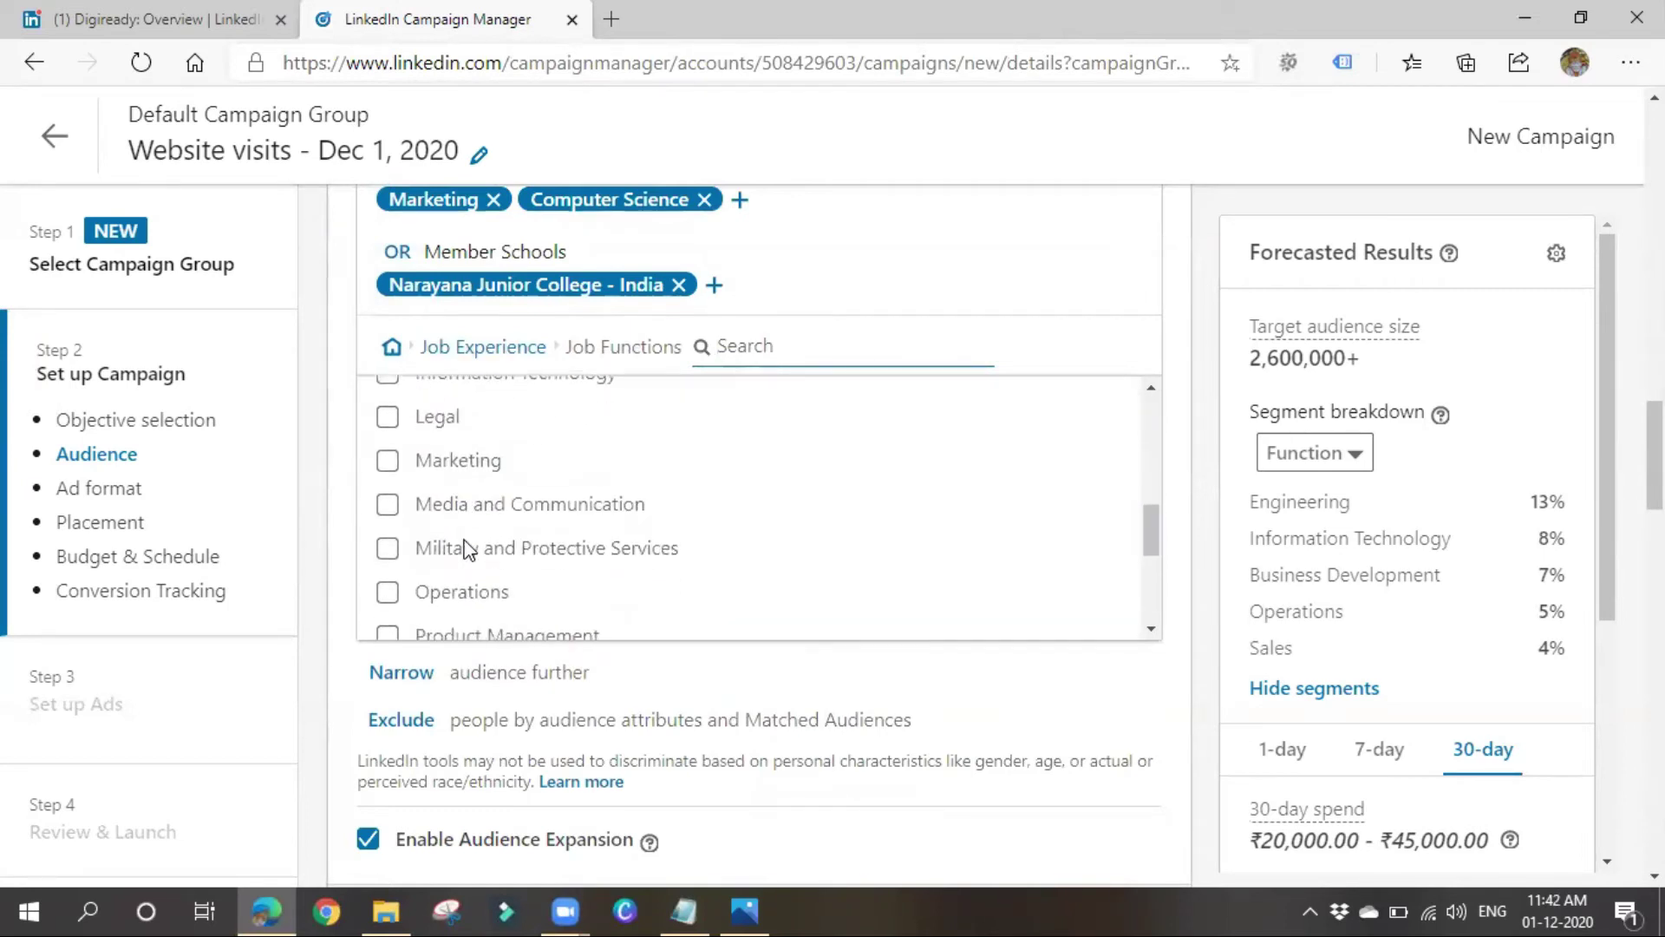
pyautogui.write('business')
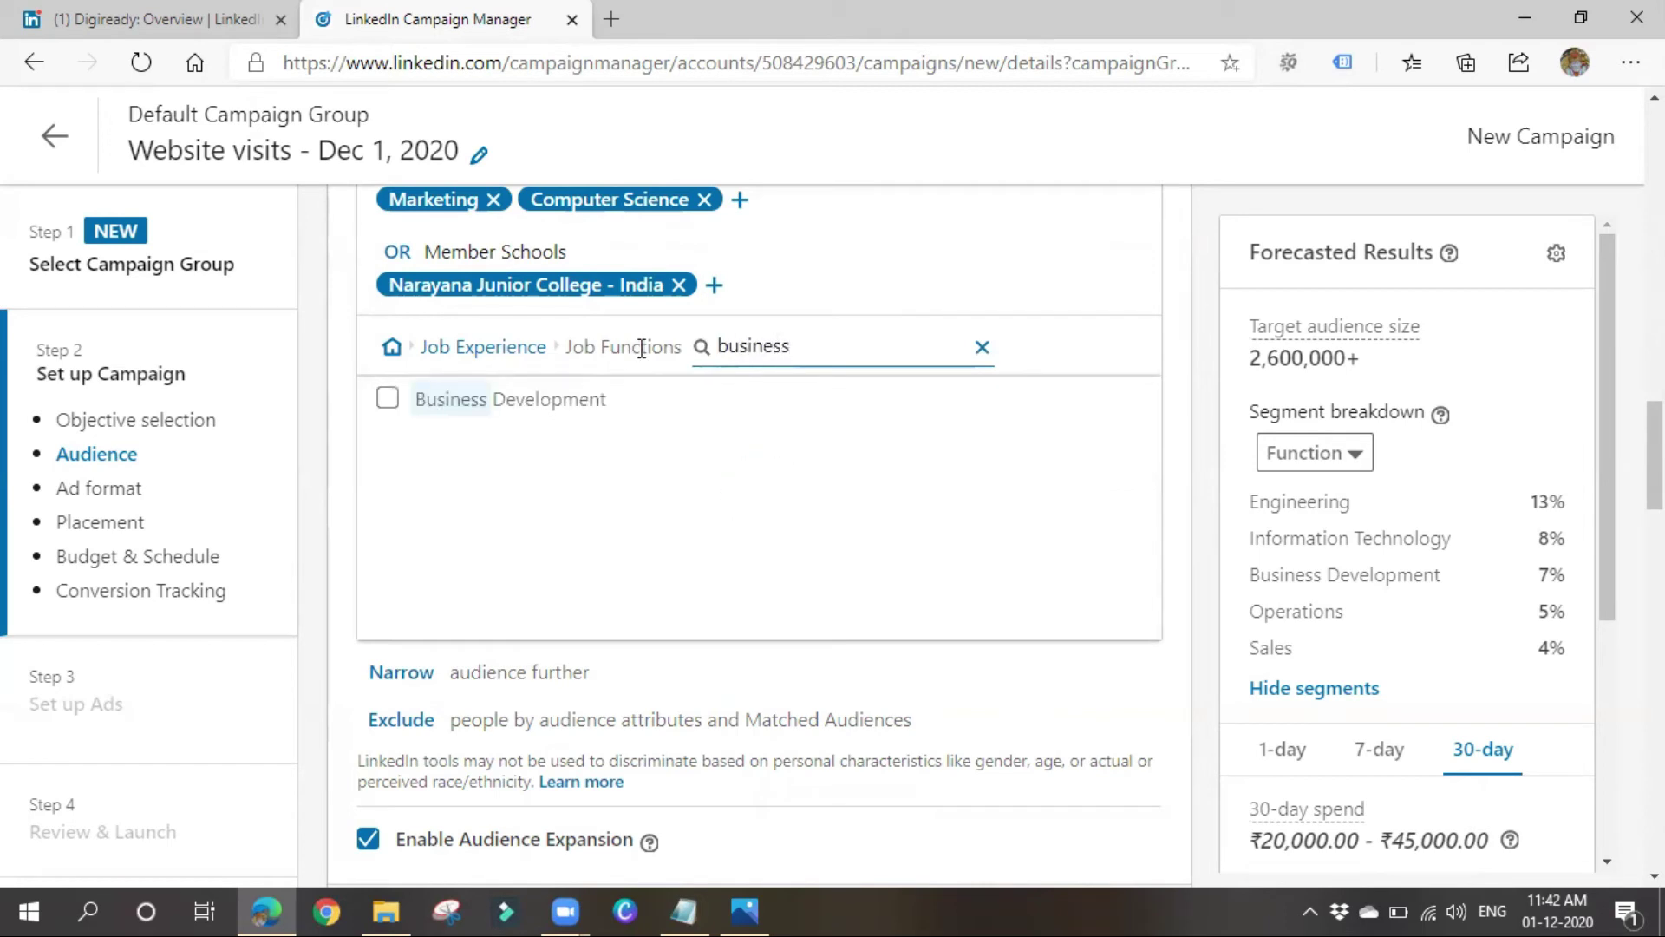
pyautogui.click(552, 404)
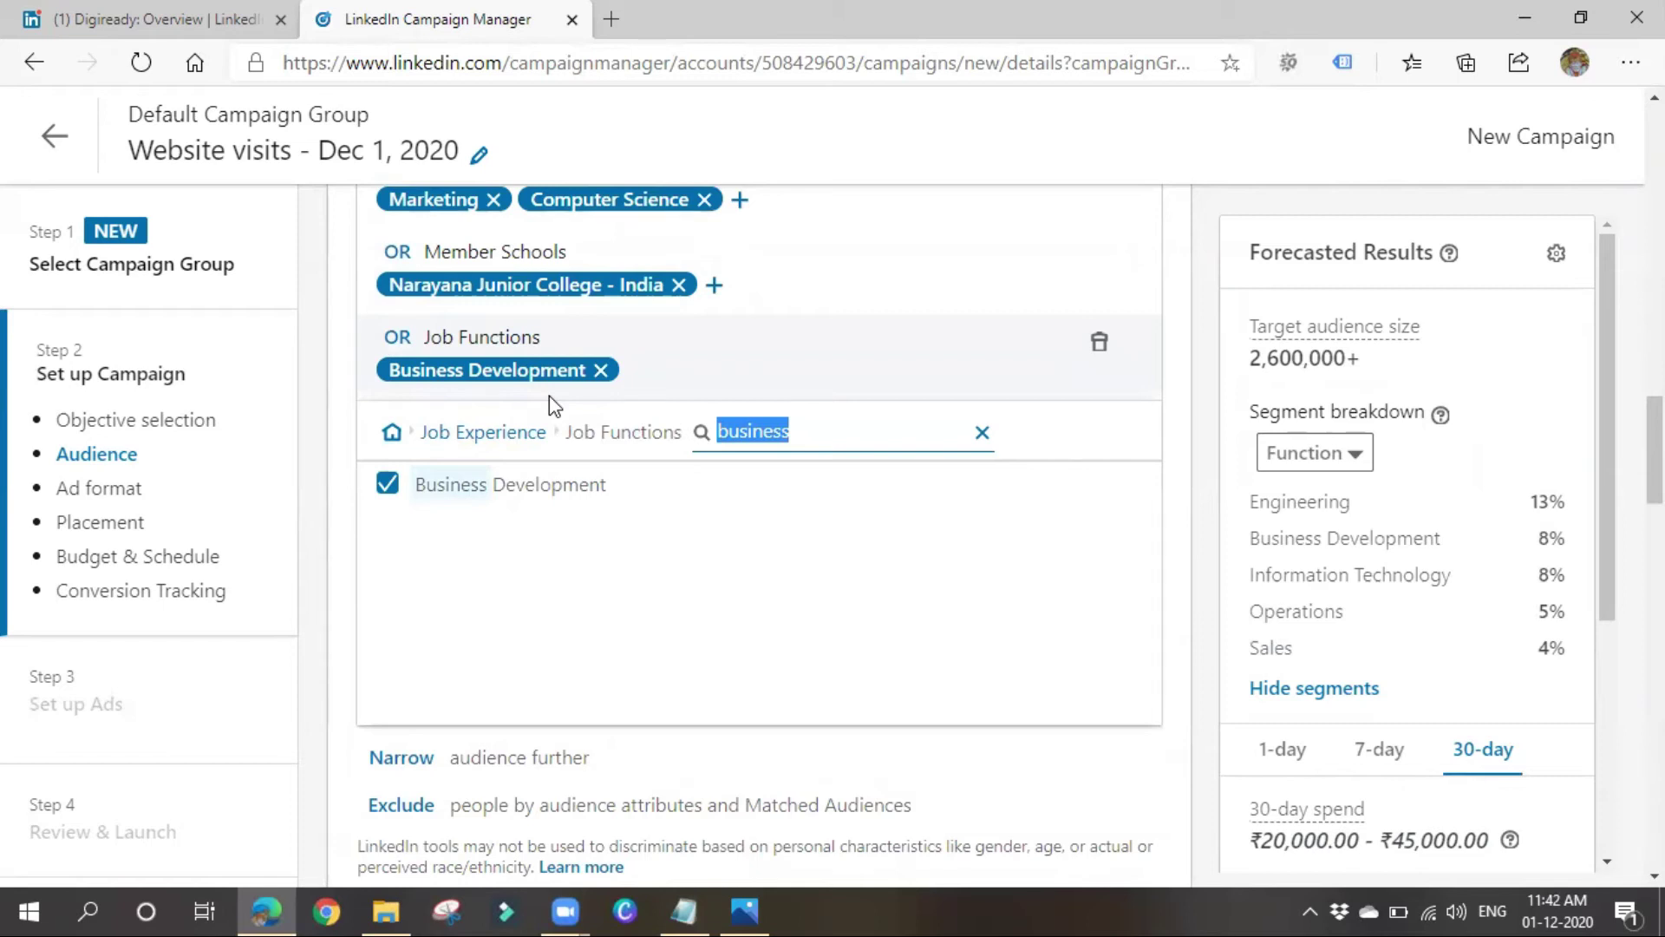
# Add the Training, Unpaid and Entry job seniorities to the audience.
pyautogui.click(519, 431)
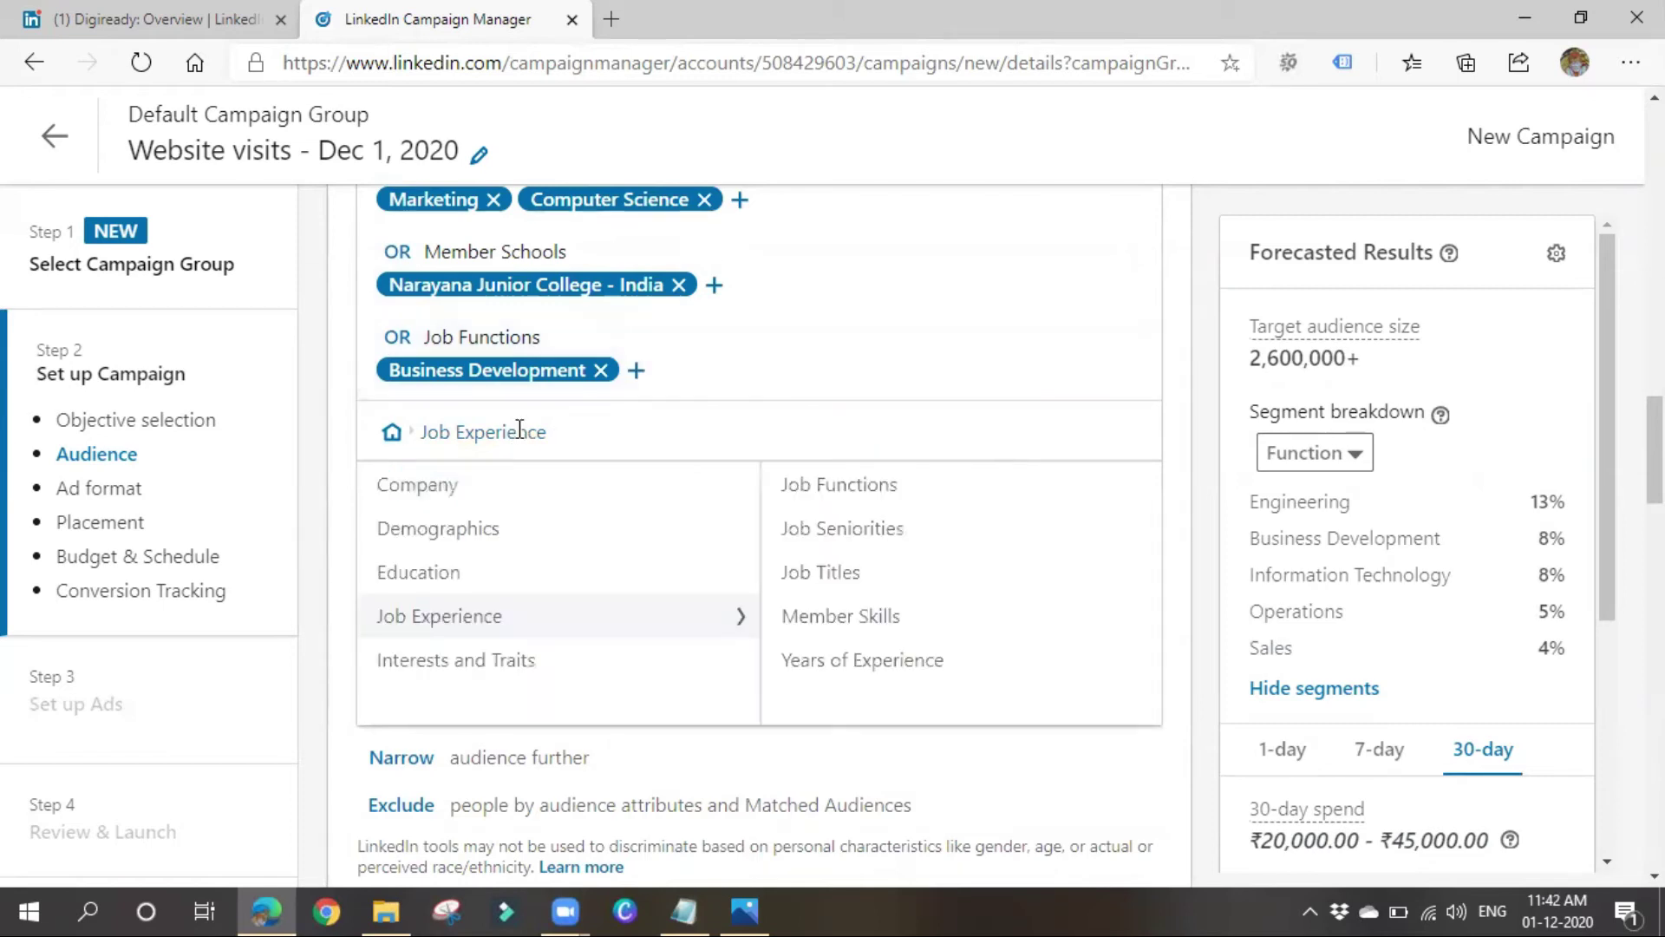
pyautogui.click(854, 531)
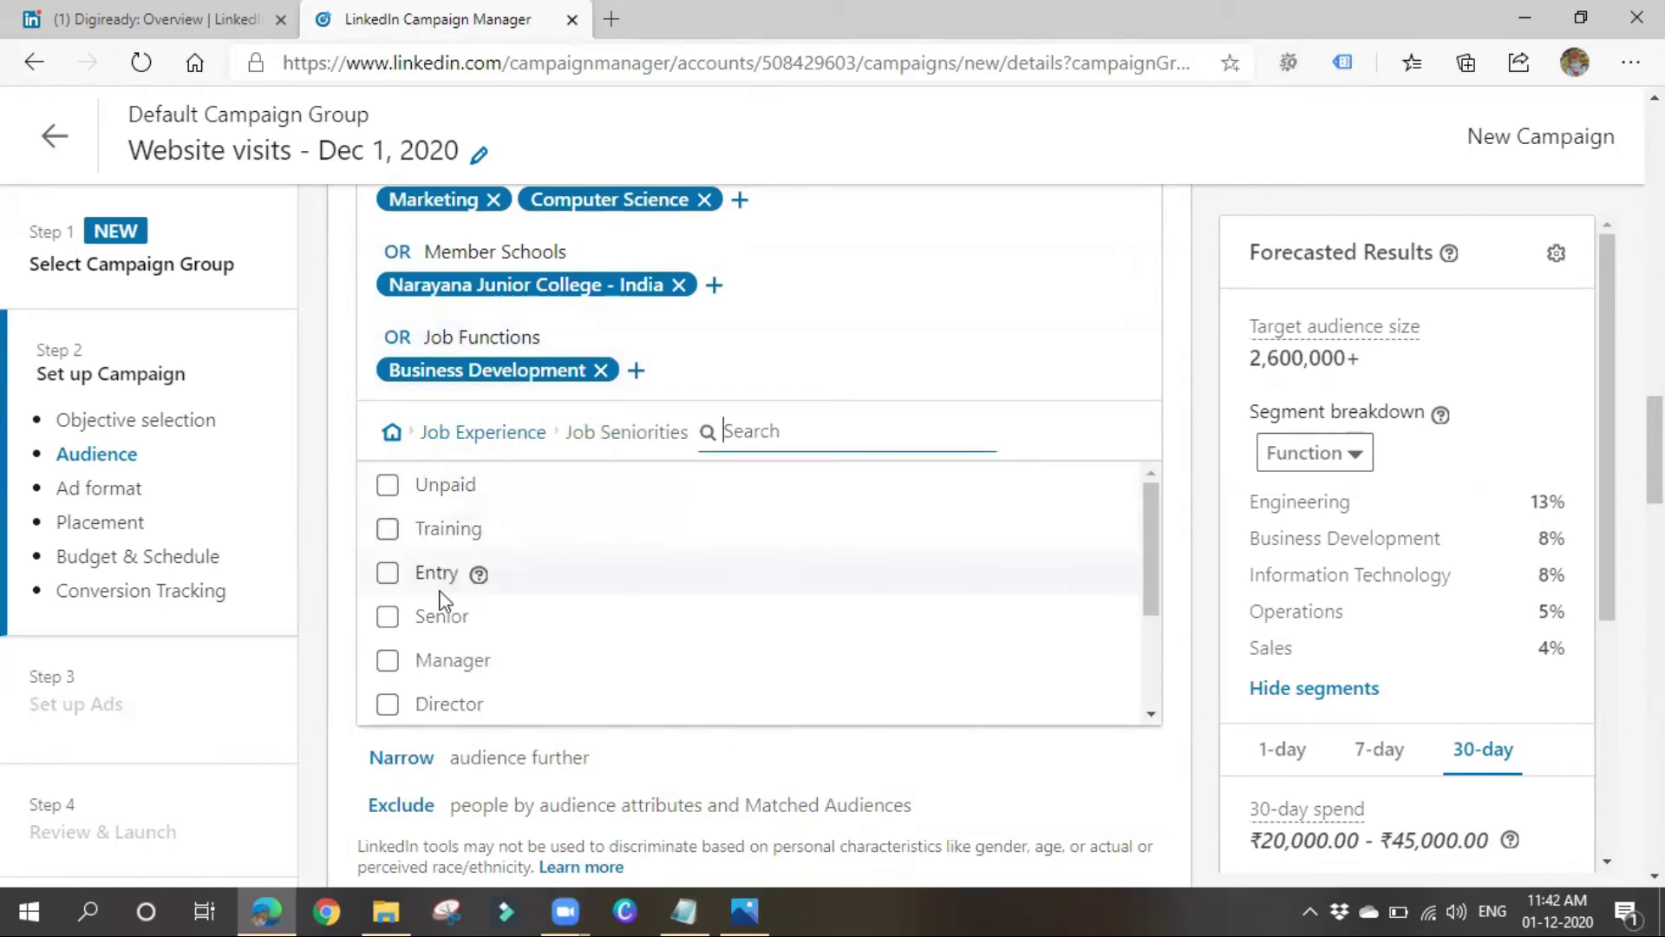
pyautogui.scroll(-2, 425, 642)
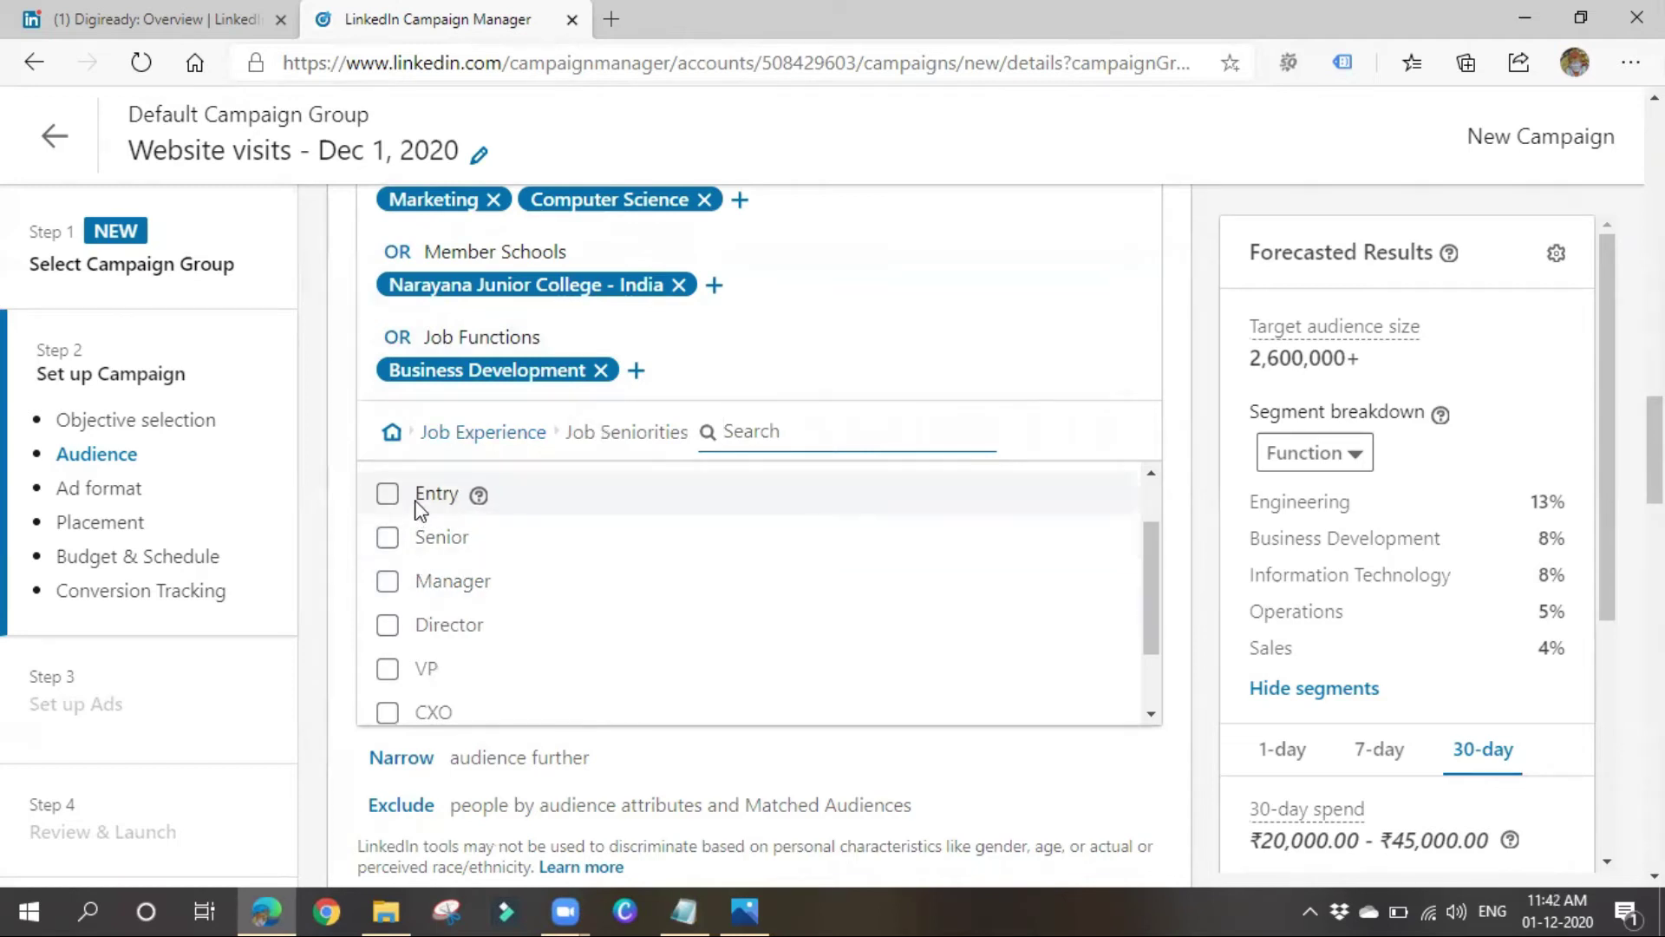
pyautogui.scroll(-1, 438, 681)
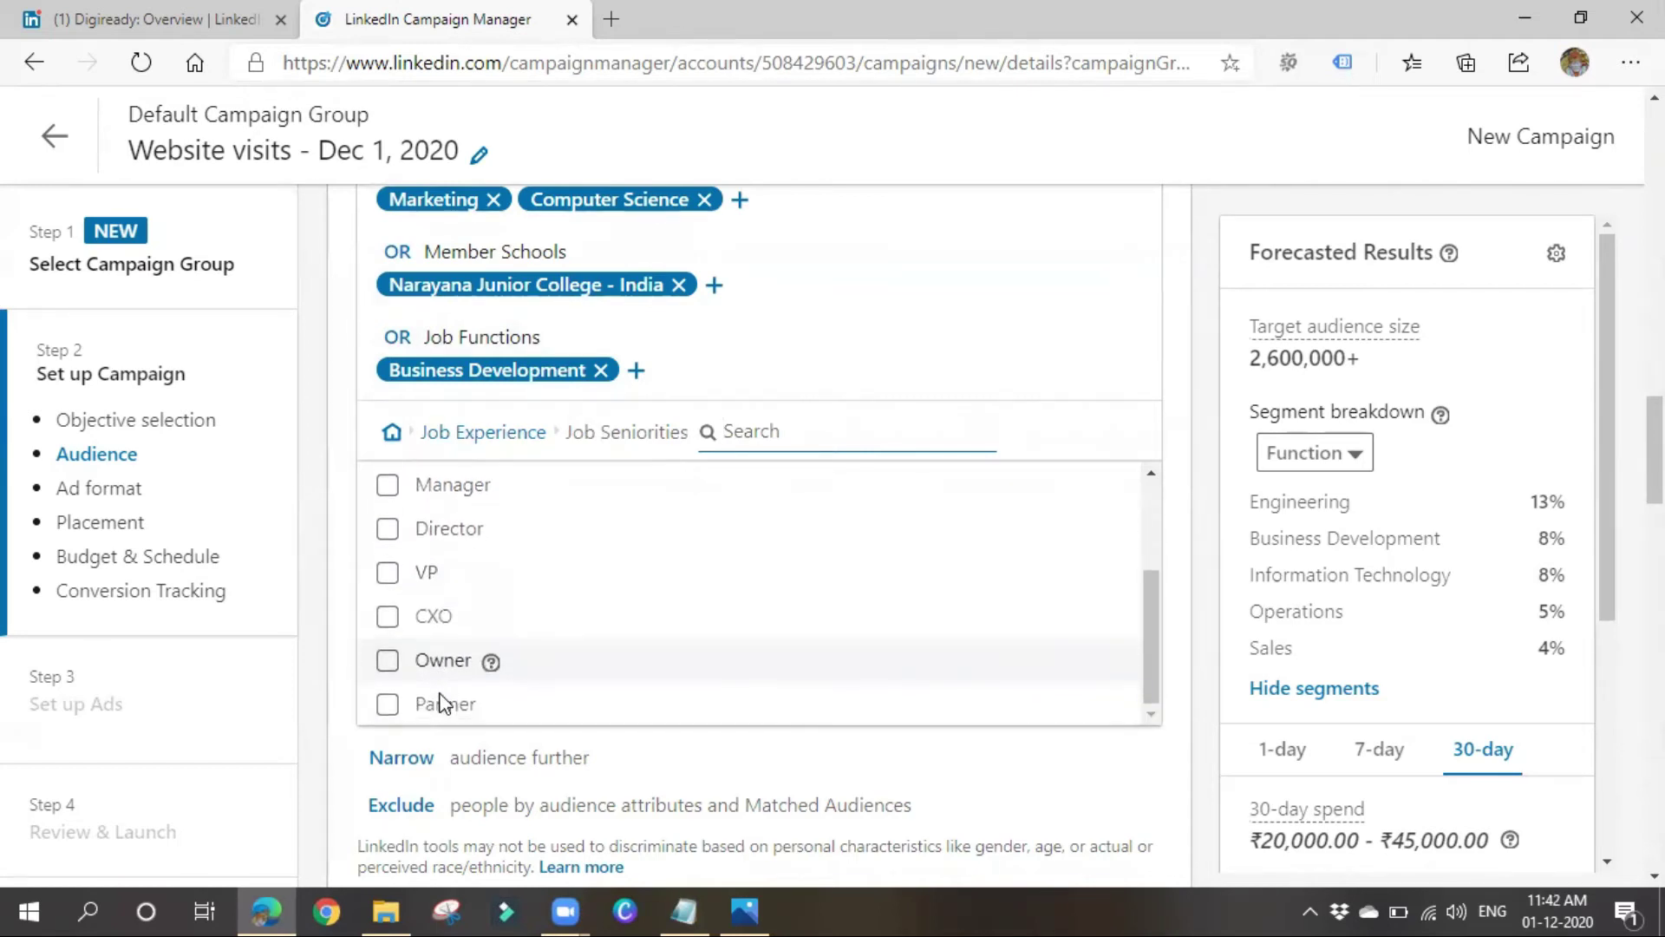
pyautogui.scroll(1, 439, 694)
pyautogui.scroll(1, 432, 547)
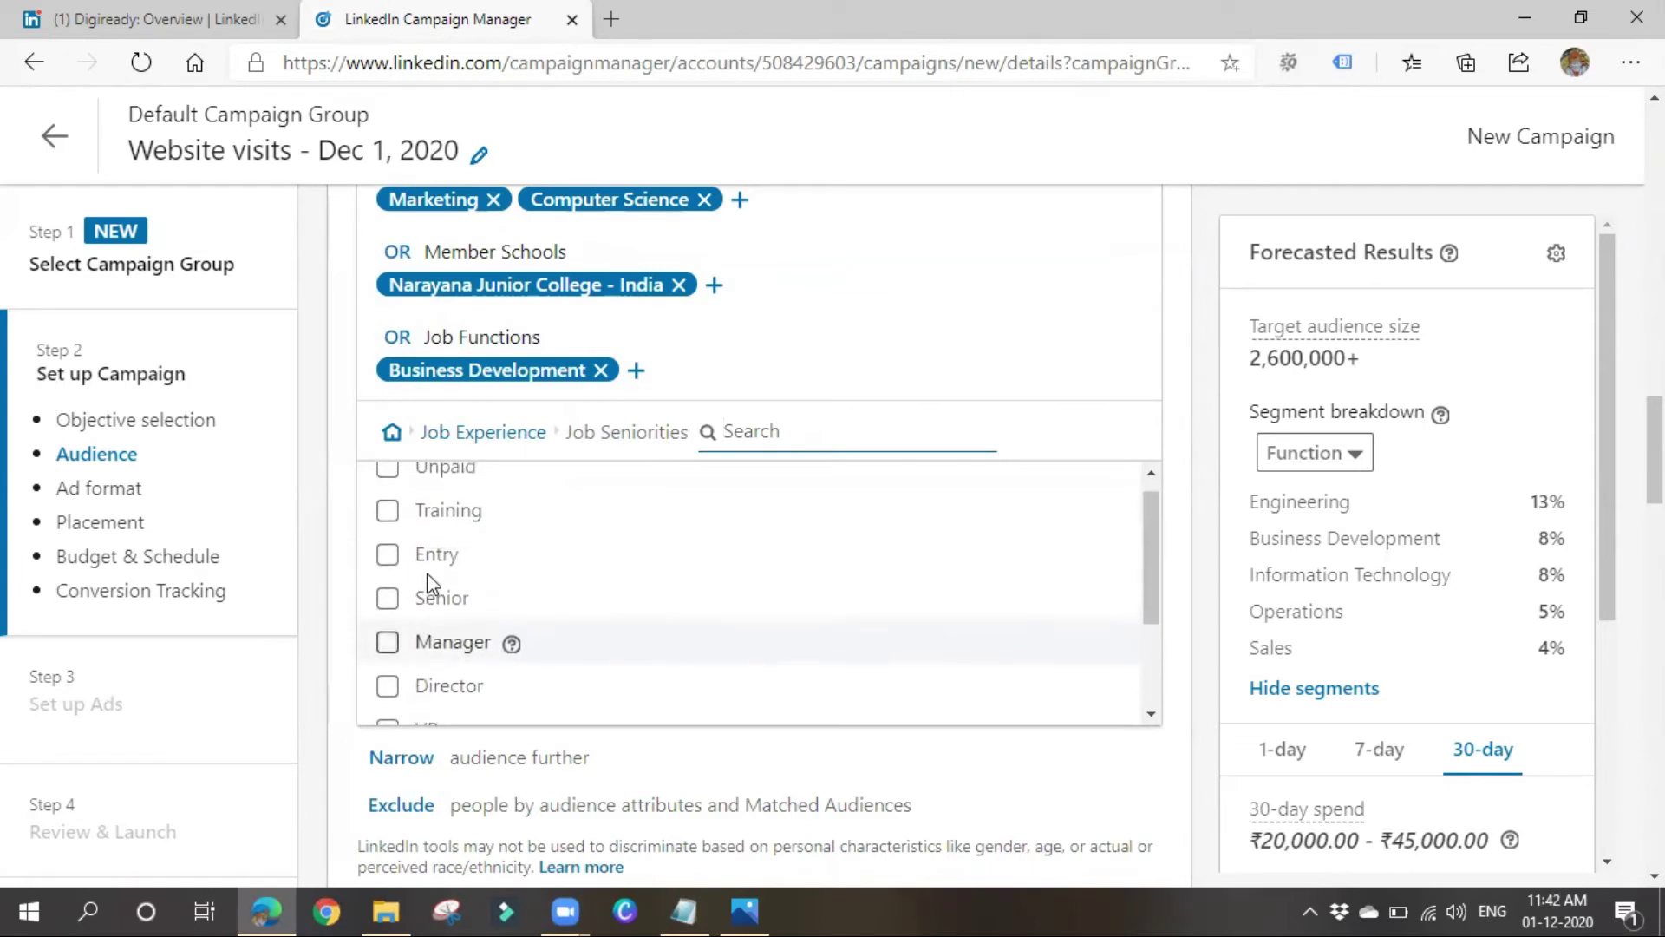
pyautogui.click(425, 516)
pyautogui.click(422, 563)
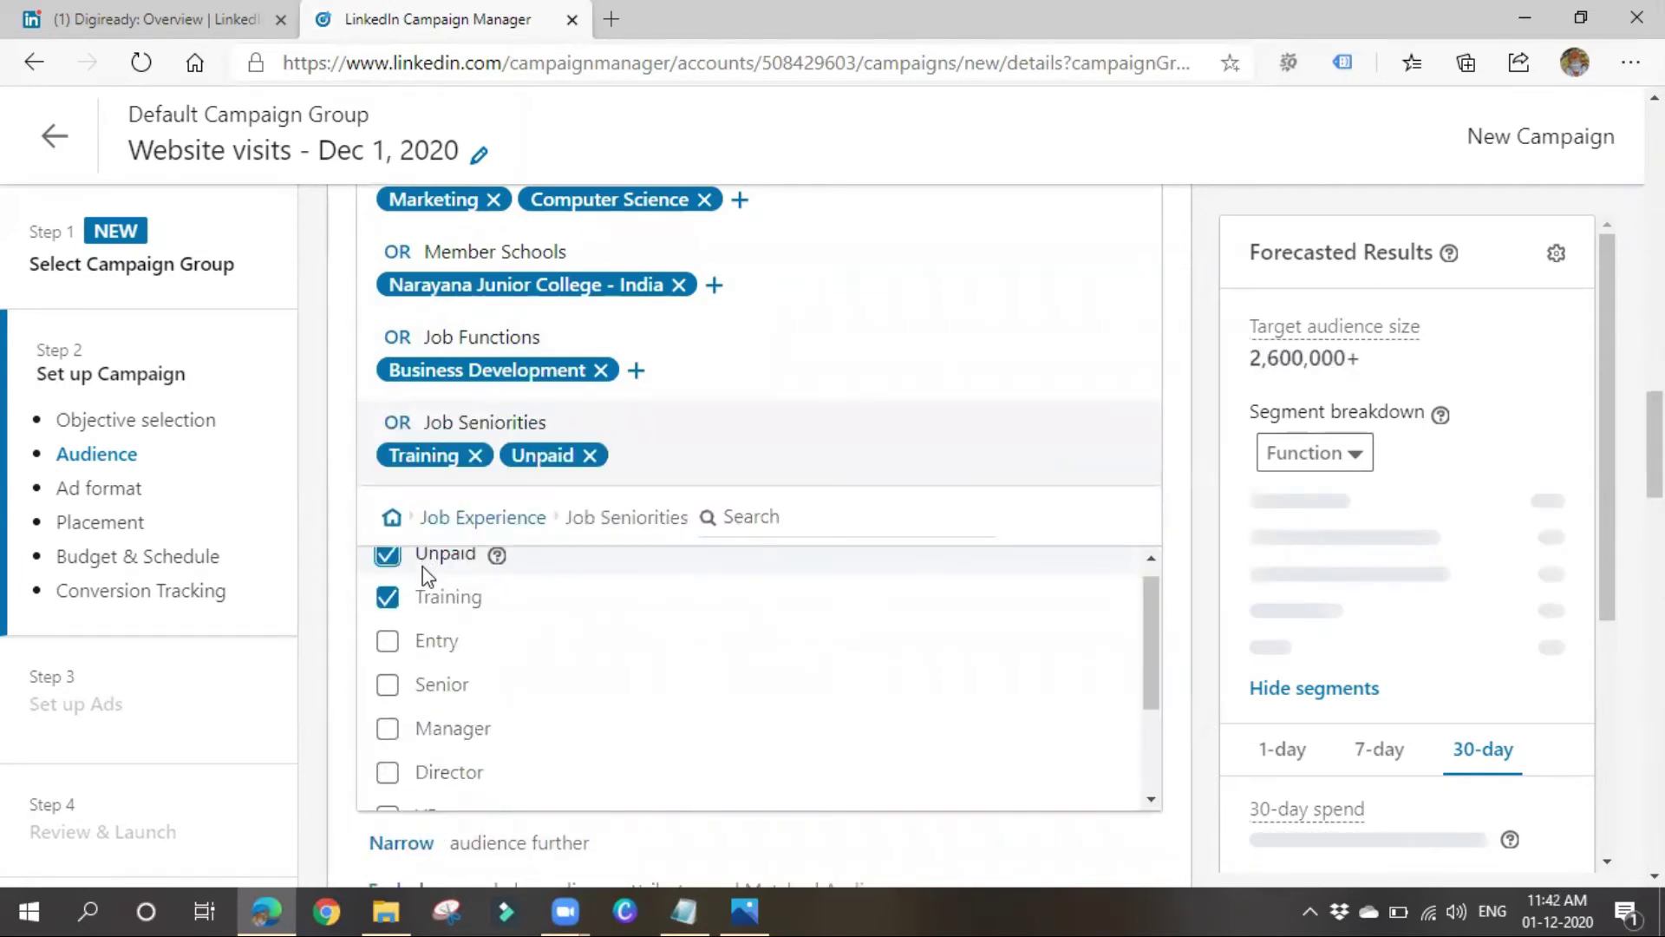
pyautogui.click(423, 566)
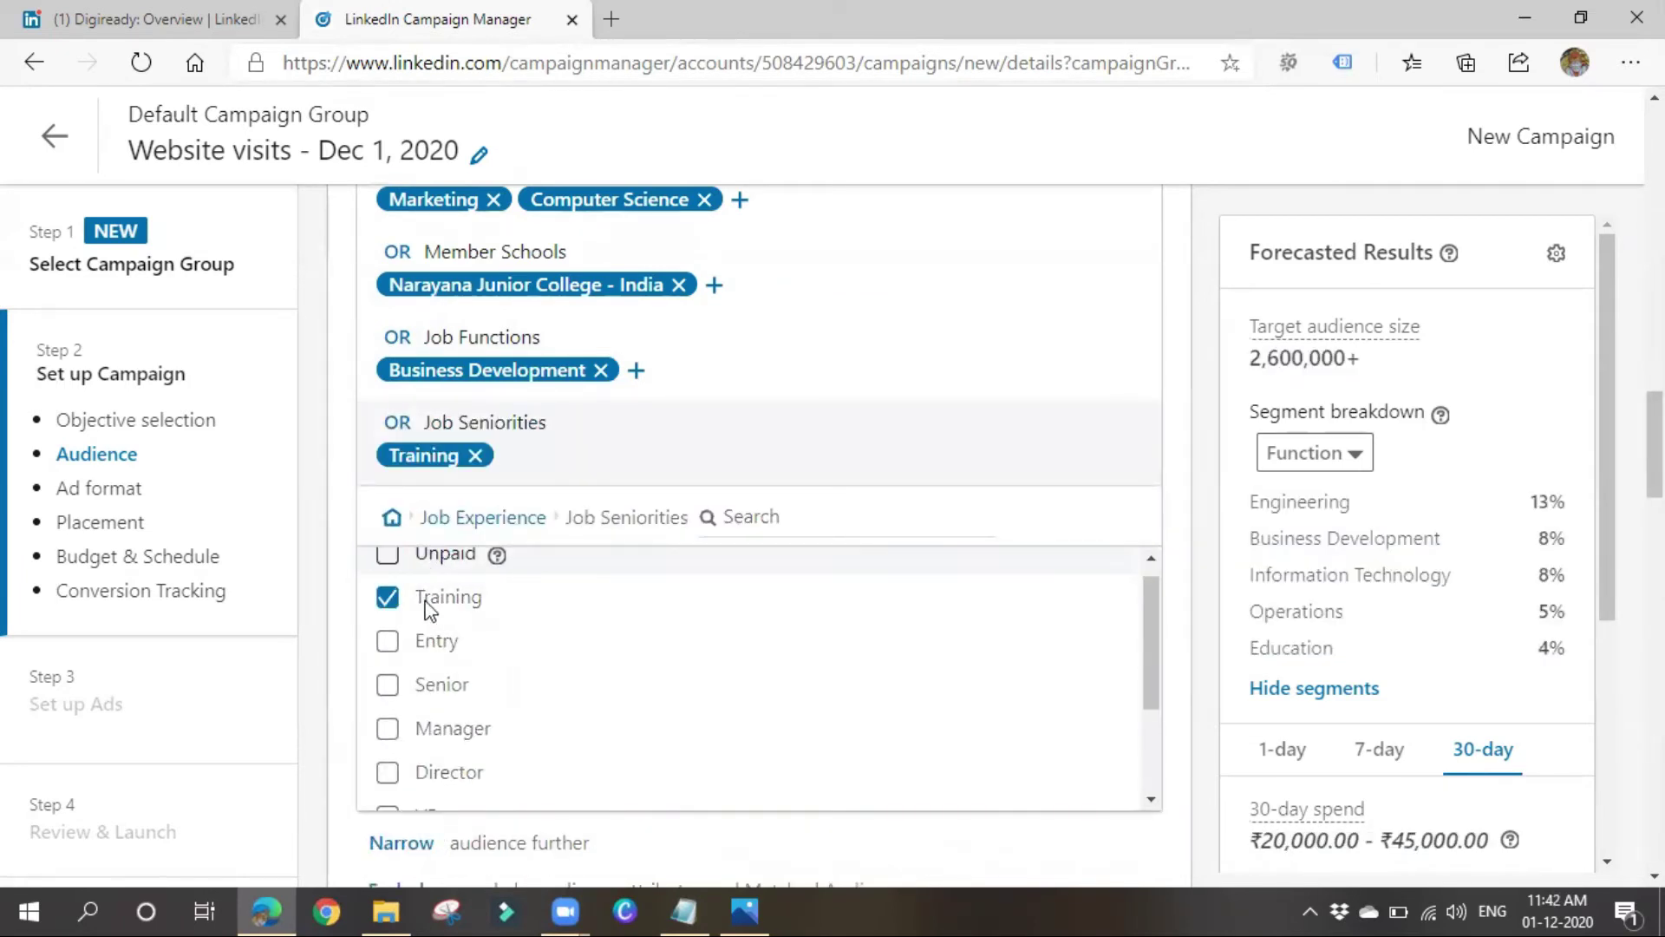
pyautogui.click(434, 560)
pyautogui.click(555, 649)
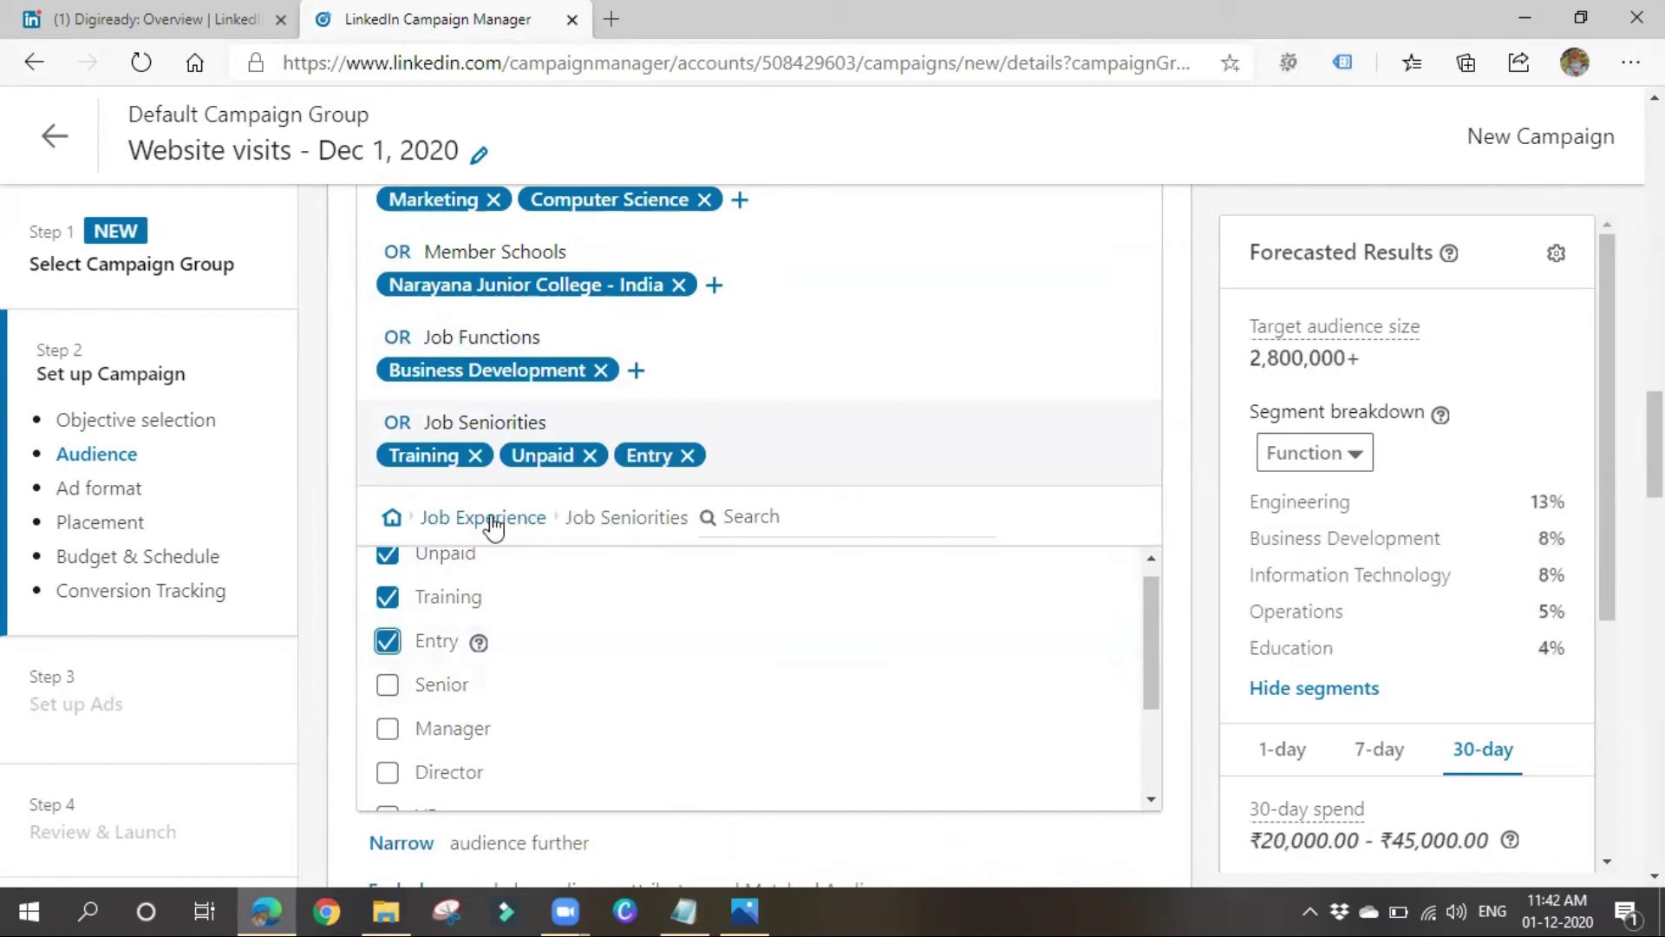
# Add the current job title Executive to the audience from the suggested Executive search, and look through the suggested job titles.
pyautogui.click(494, 521)
pyautogui.click(802, 663)
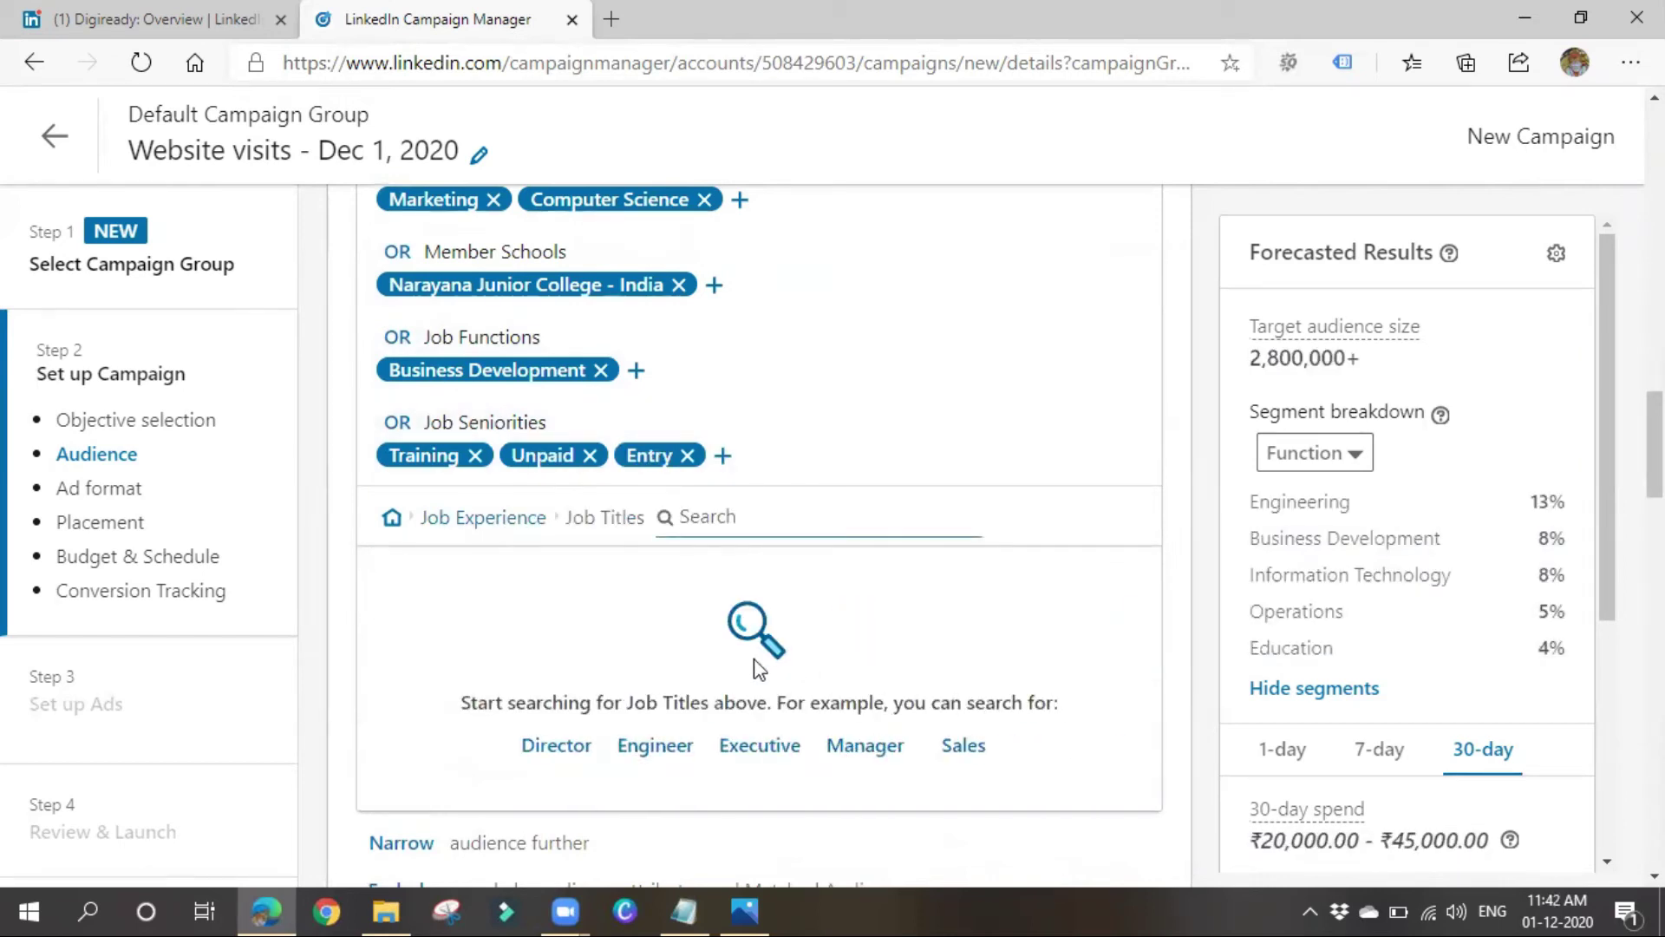
pyautogui.click(744, 750)
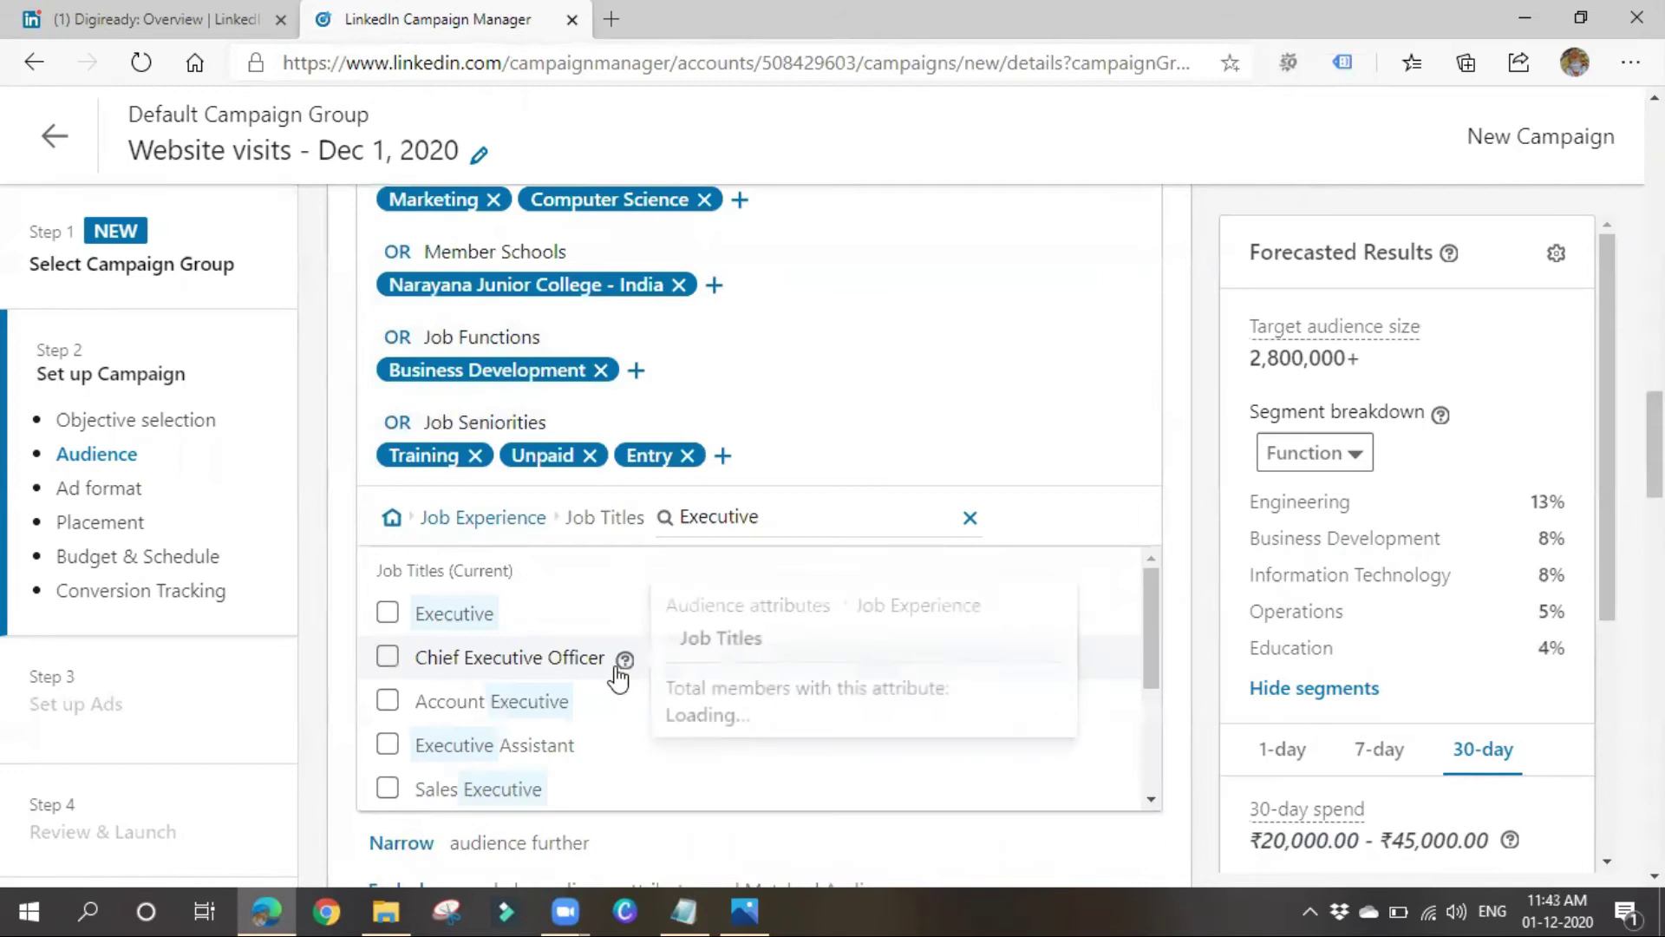
pyautogui.click(429, 623)
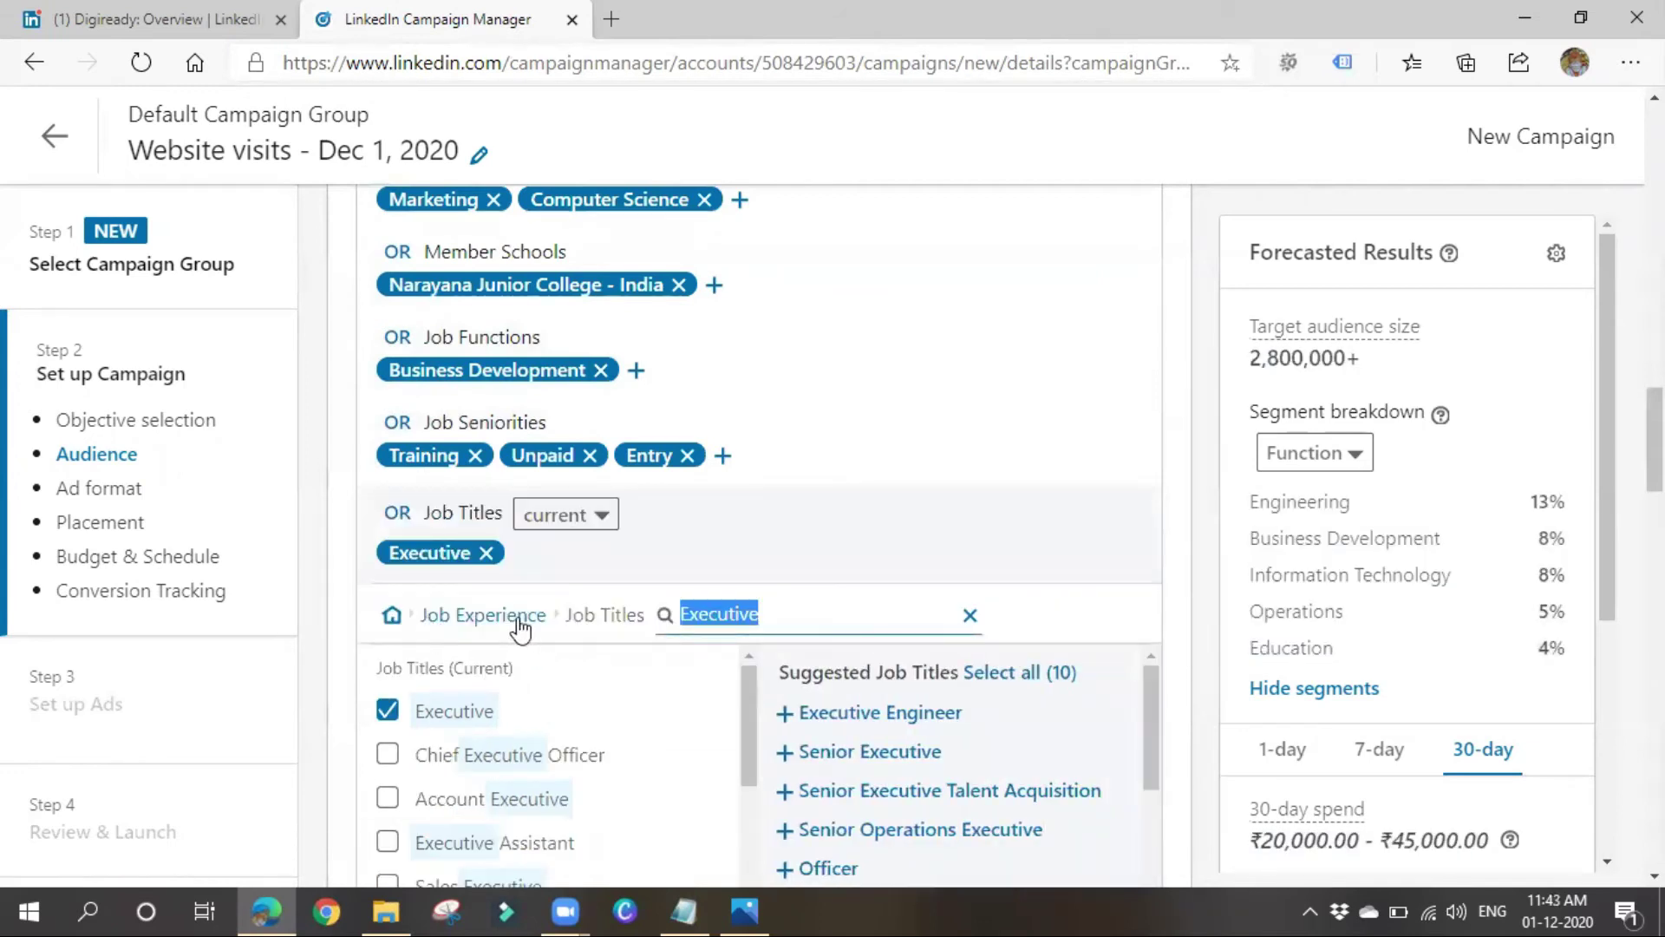
pyautogui.scroll(-1, 922, 741)
pyautogui.scroll(-3, 1122, 533)
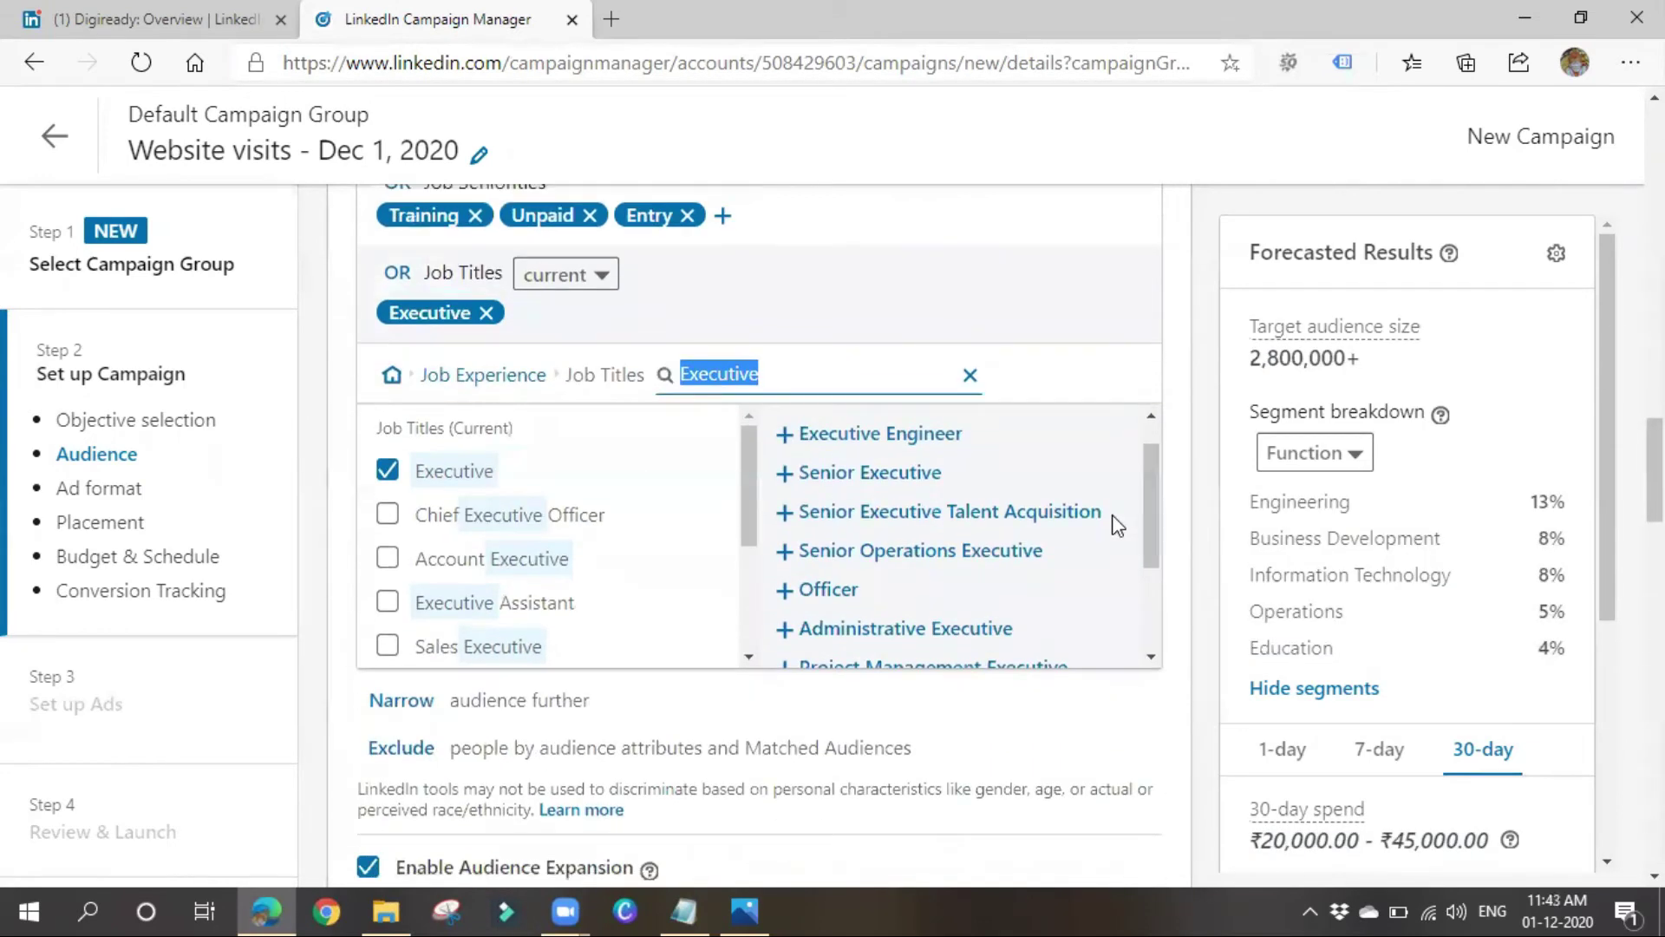
pyautogui.scroll(-1, 885, 629)
pyautogui.scroll(-3, 885, 629)
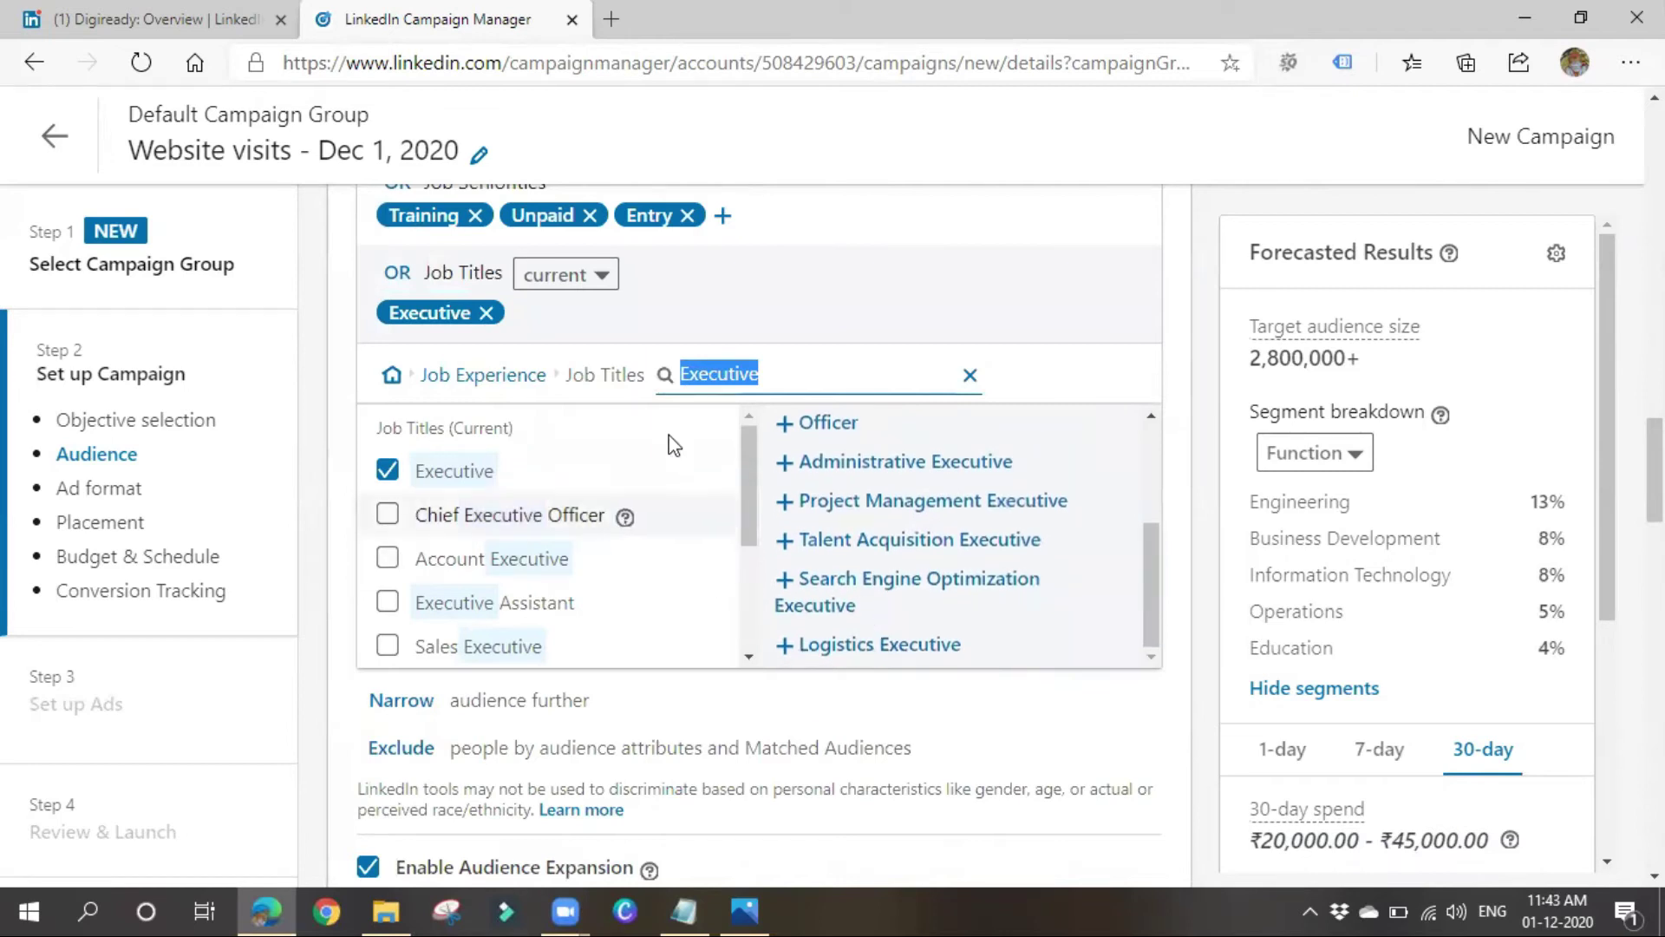
pyautogui.click(605, 380)
# Add the member skills Microsoft Excel and Microsoft Office using the suggested Microsoft Excel search.
pyautogui.click(522, 374)
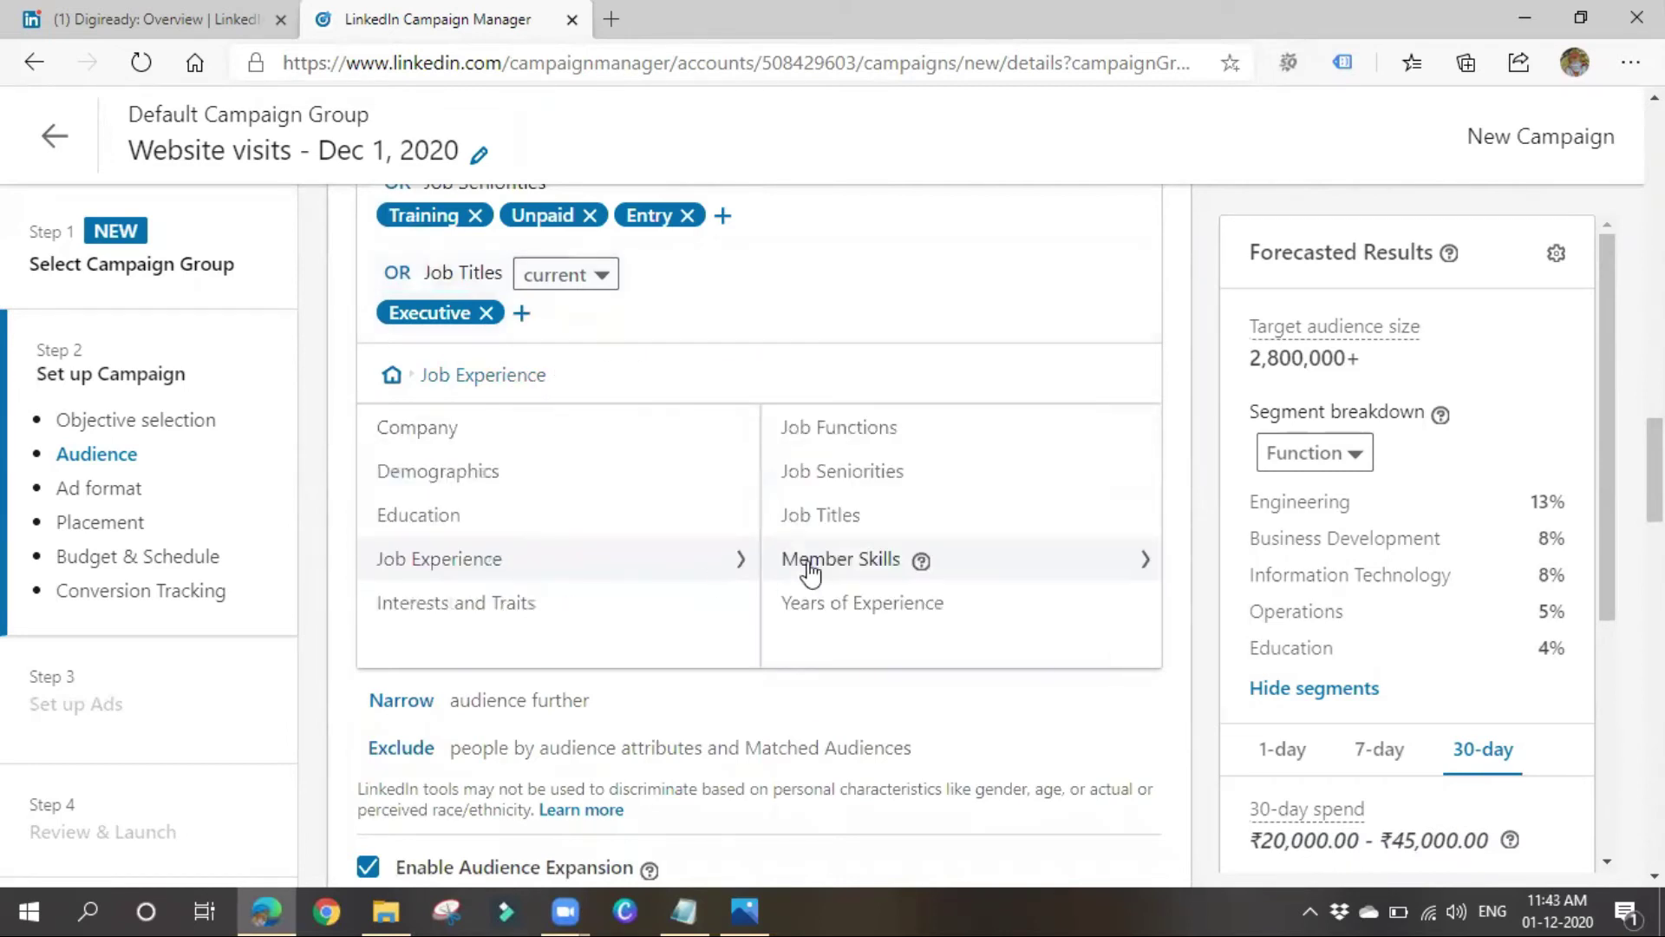
pyautogui.click(842, 560)
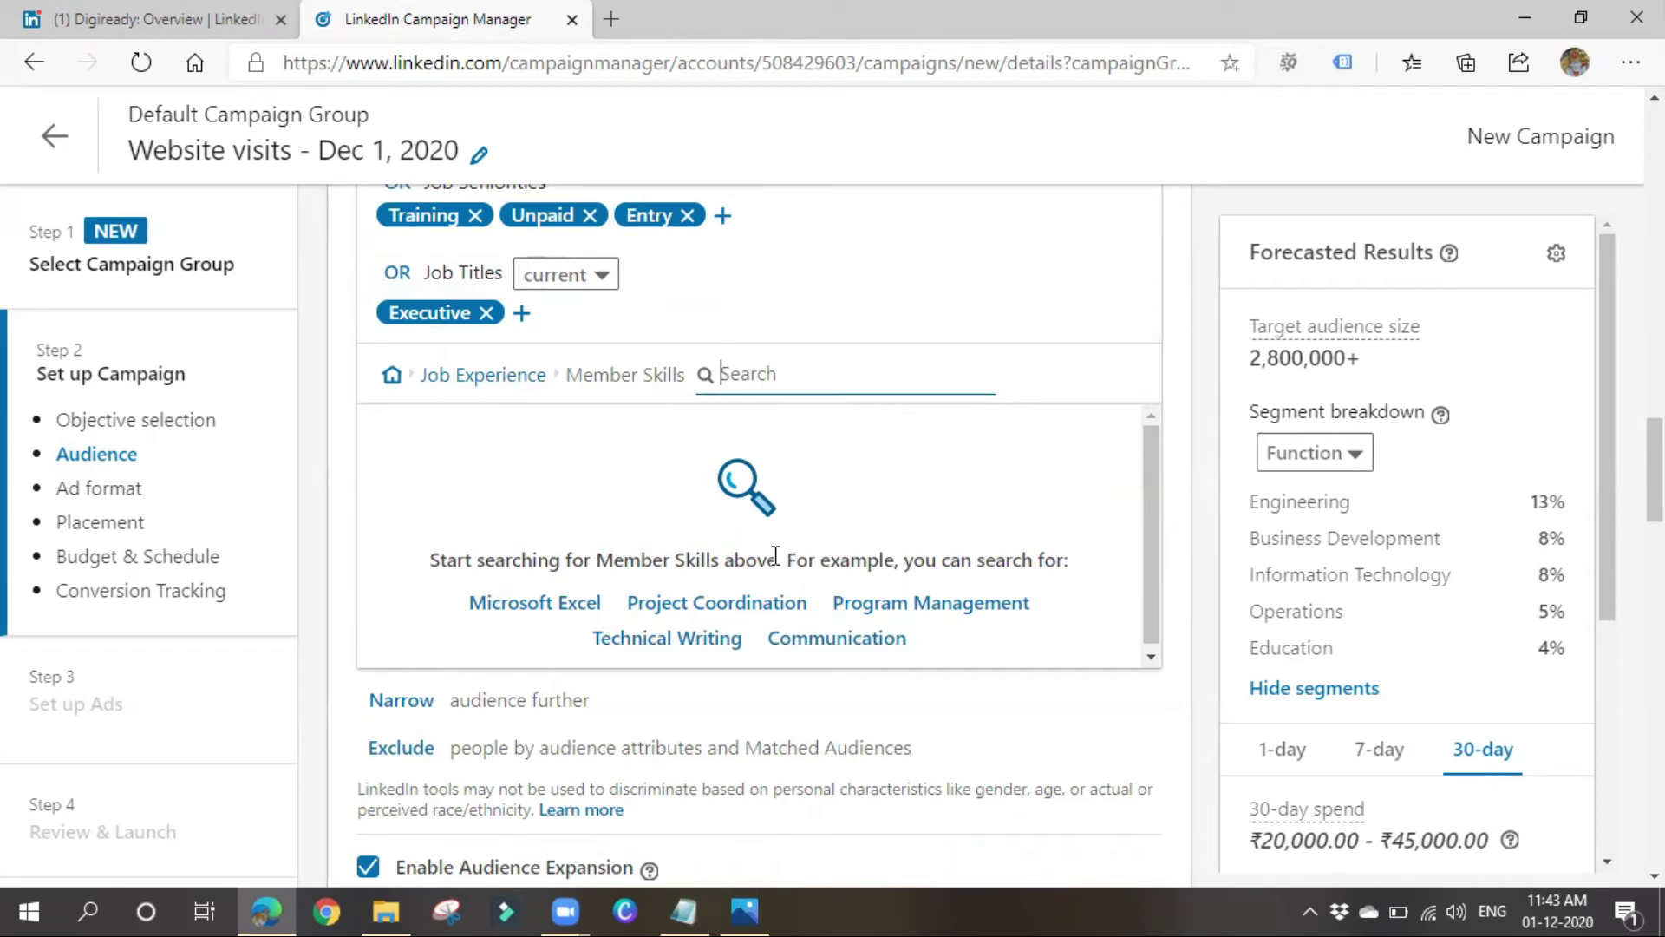
pyautogui.click(581, 602)
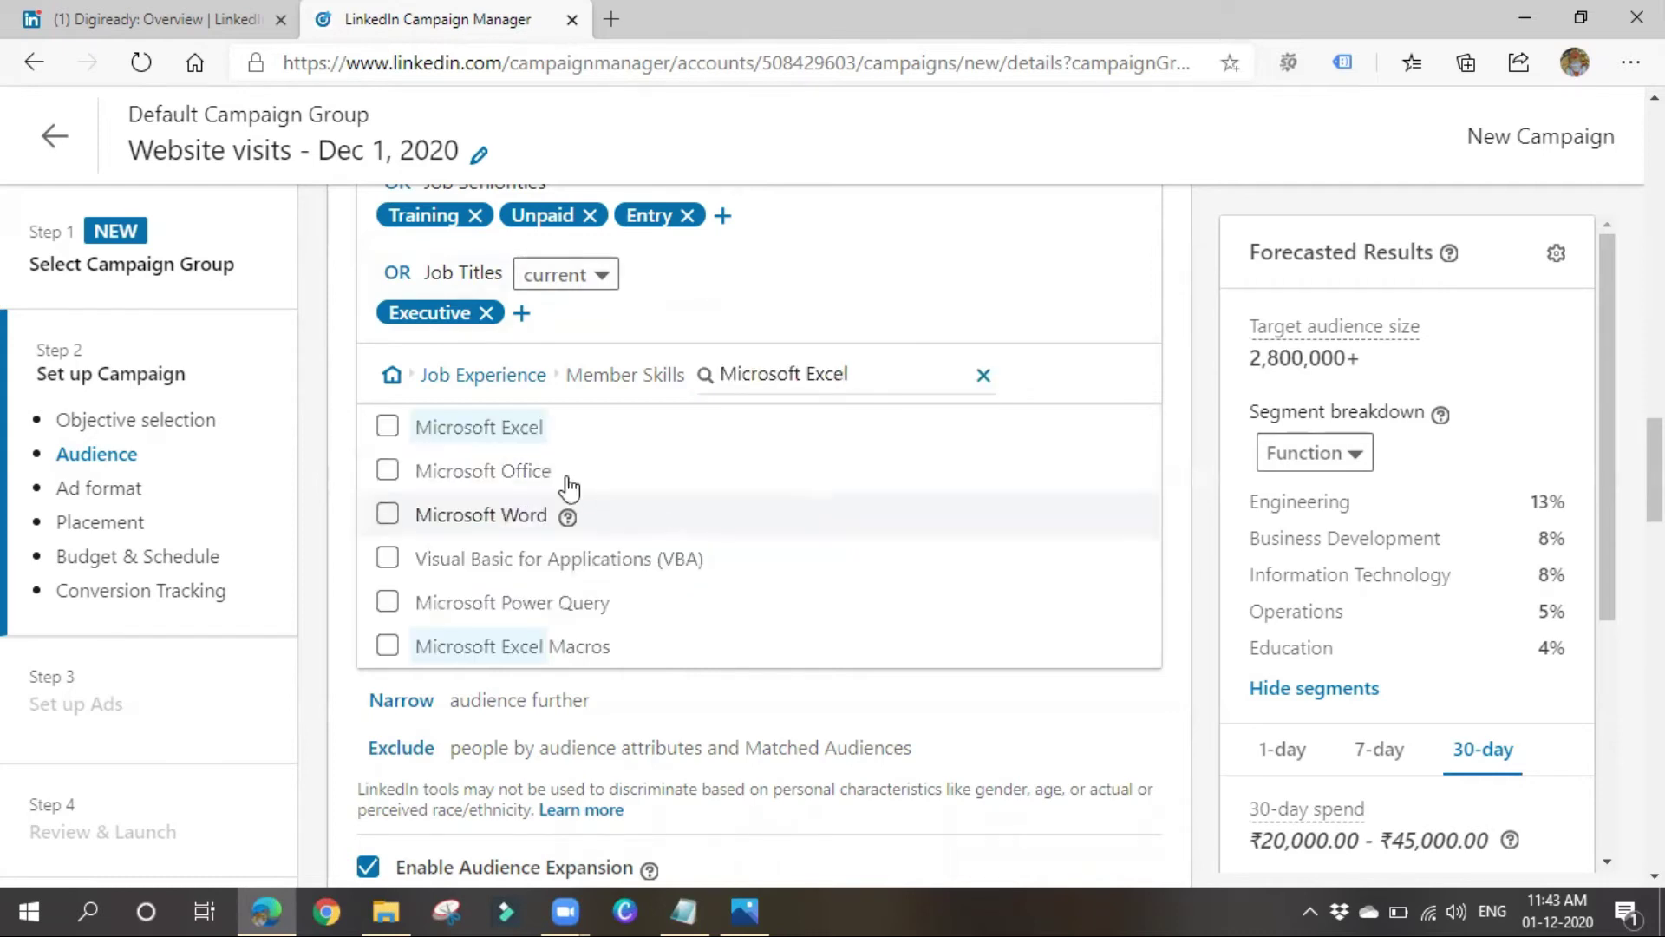
pyautogui.click(444, 428)
pyautogui.click(425, 562)
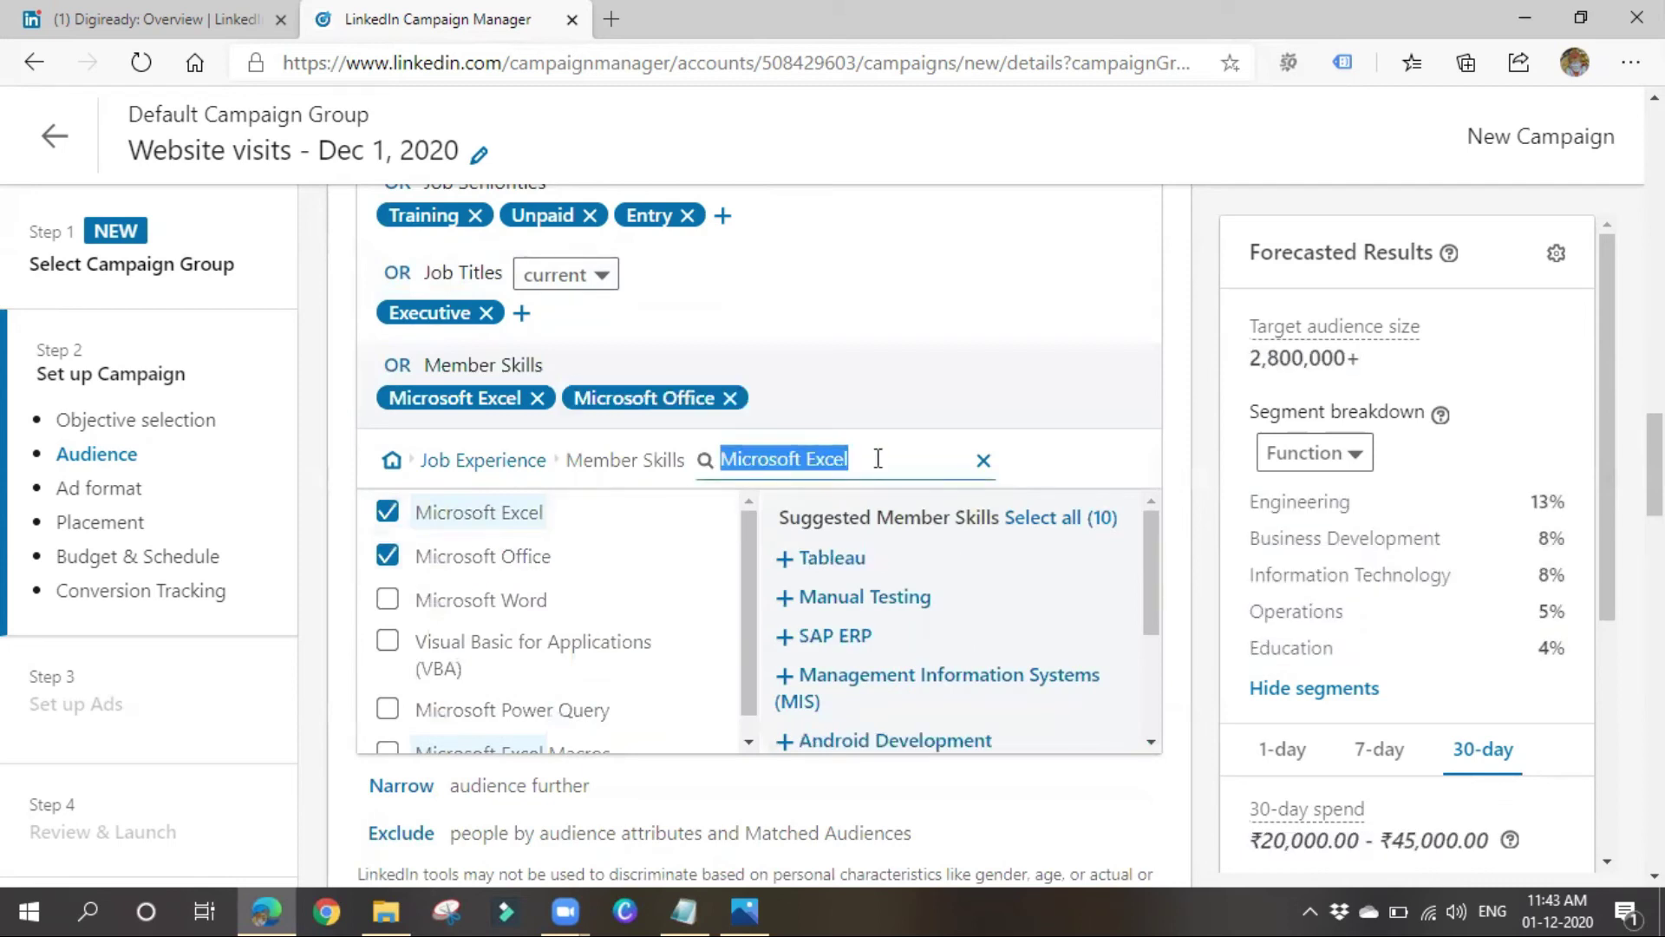
# Search the member skills for "marketing" and add Marketing and Marketing Strategy.
pyautogui.write('marketing')
pyautogui.click(452, 513)
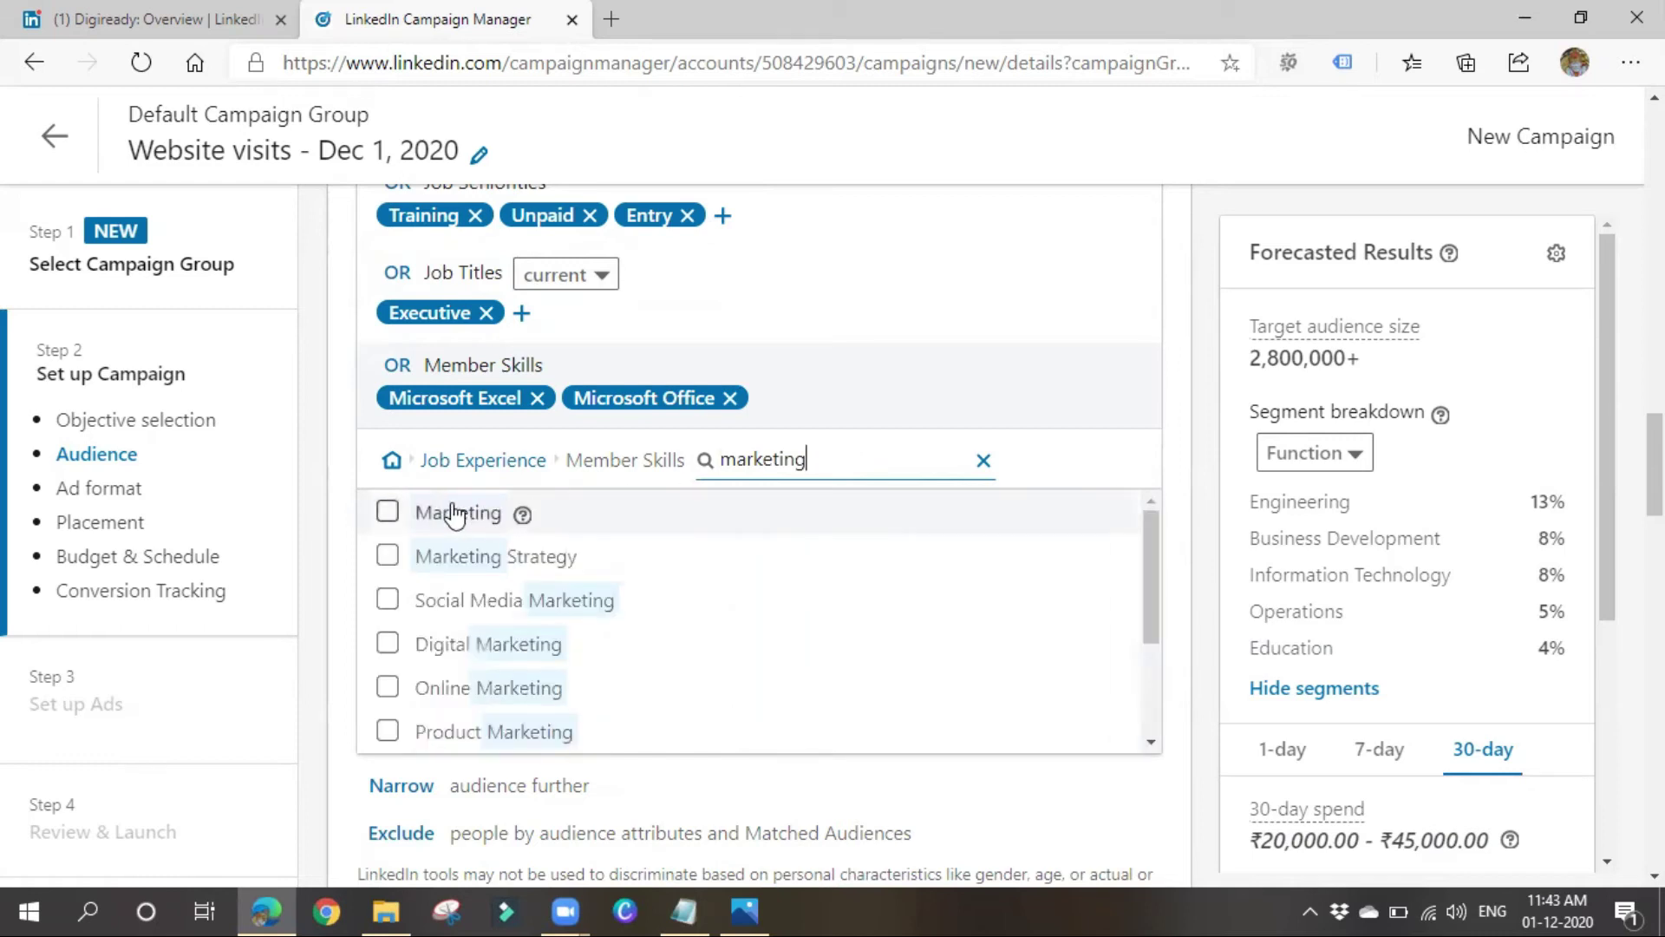
pyautogui.click(555, 553)
# Add a years of experience range from 1 year up to 2 years to the audience, and return to the Job Experience attributes.
pyautogui.click(484, 491)
pyautogui.scroll(-1, 954, 659)
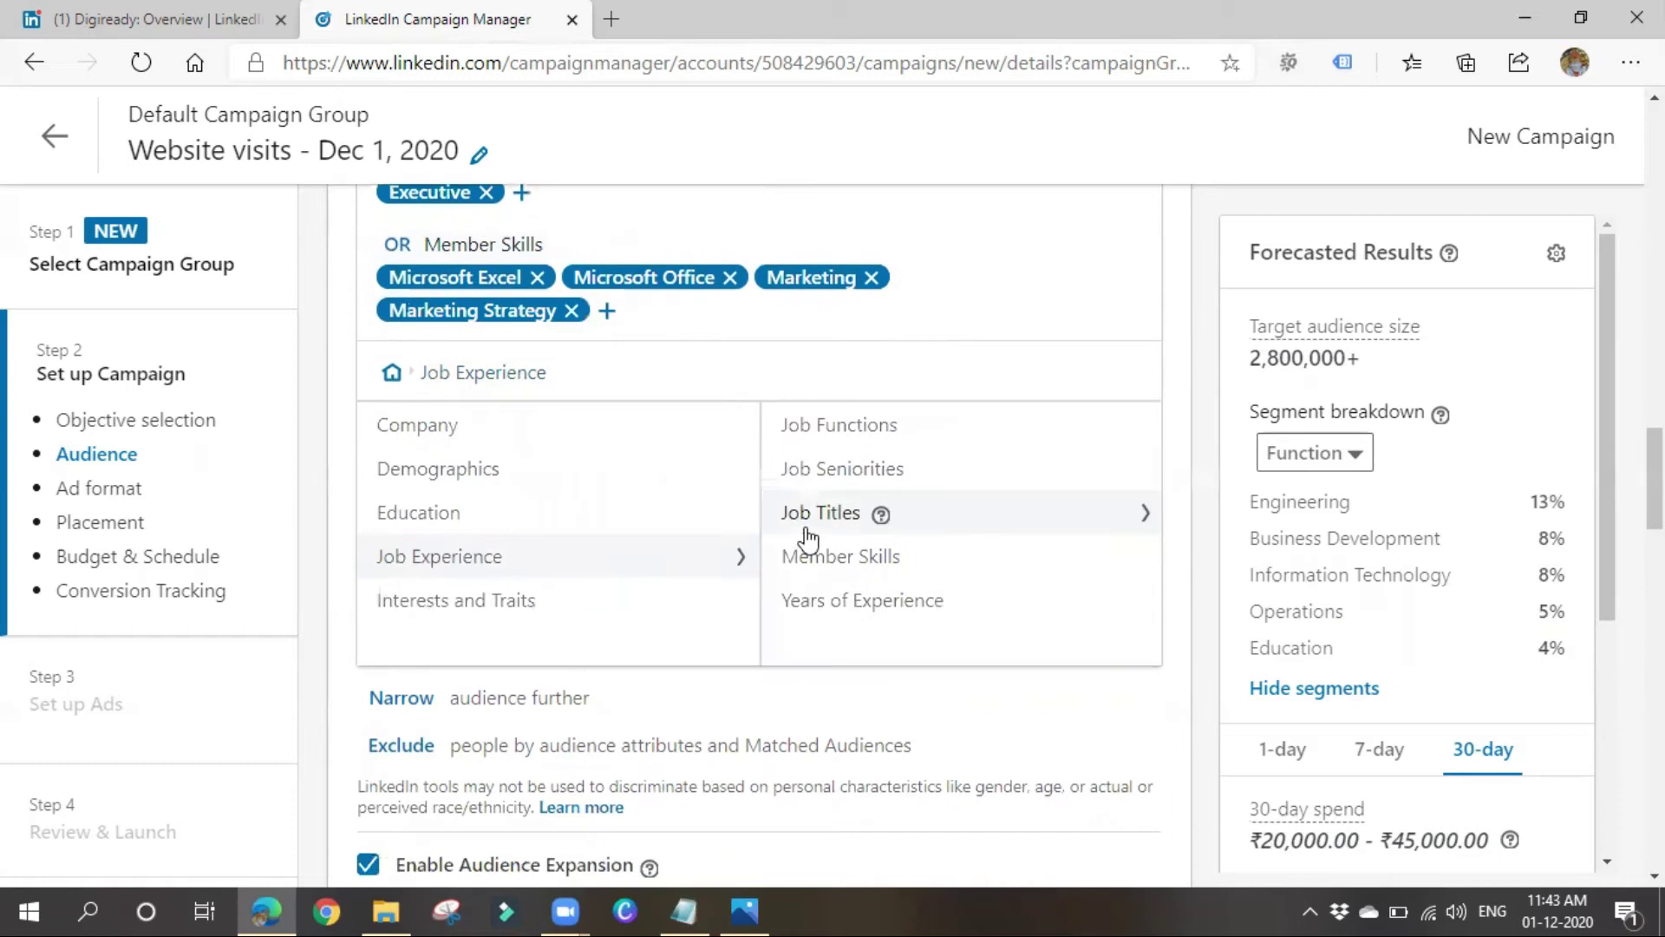
pyautogui.click(820, 612)
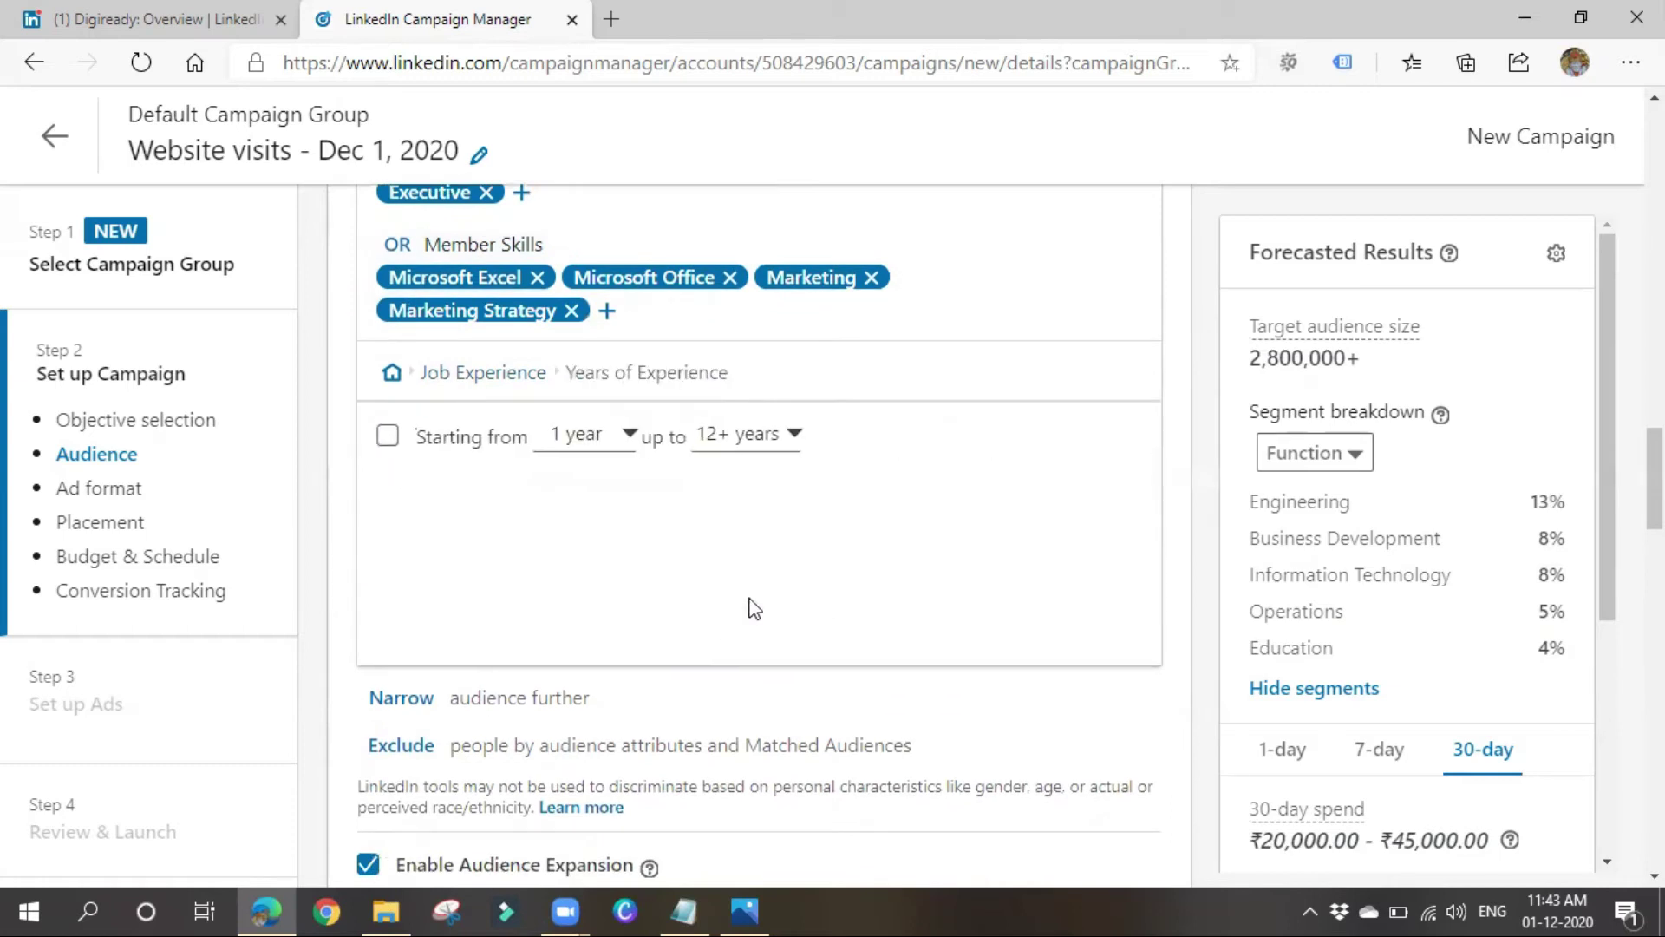
pyautogui.click(623, 441)
pyautogui.click(706, 453)
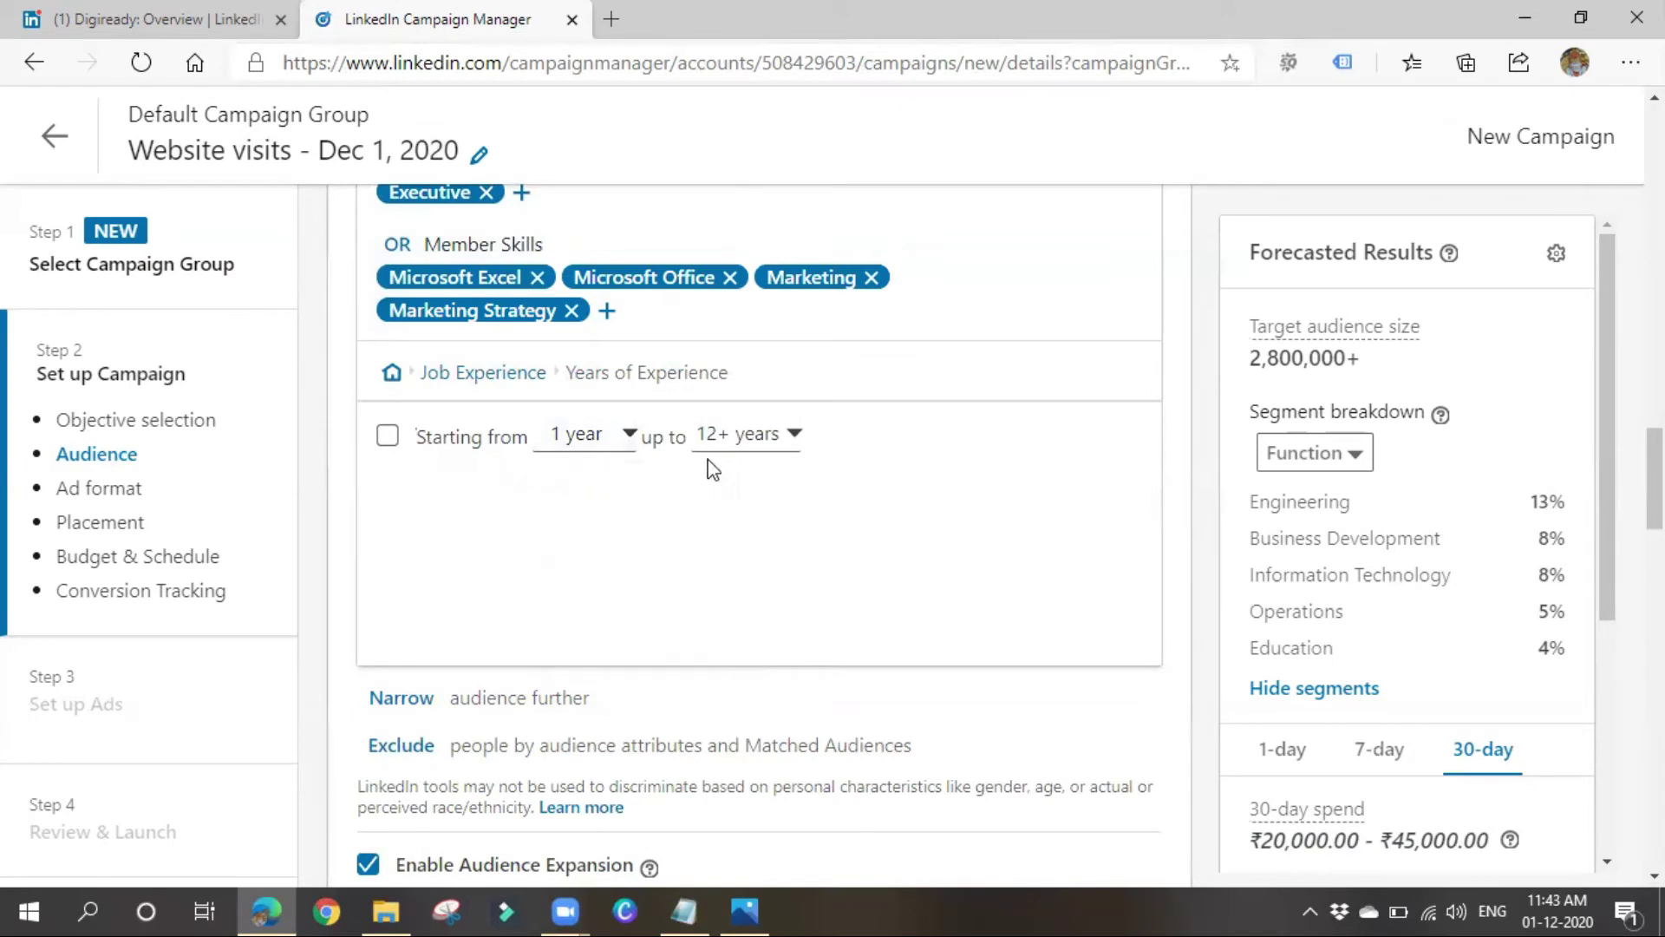
pyautogui.click(753, 447)
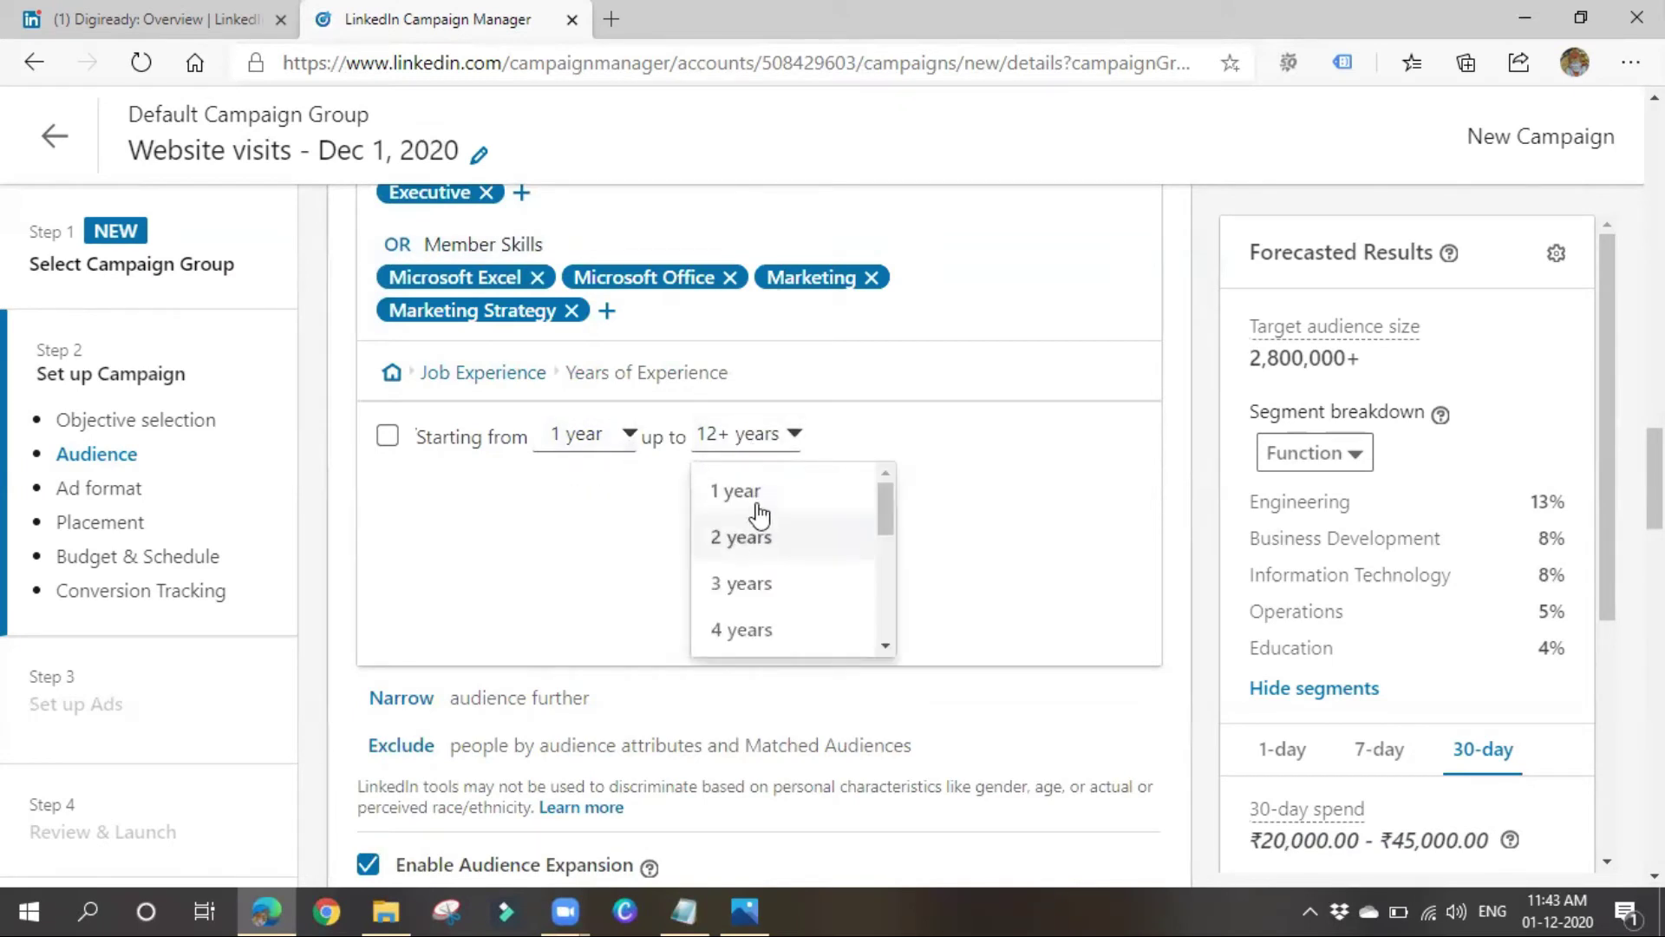
pyautogui.click(754, 498)
pyautogui.click(754, 434)
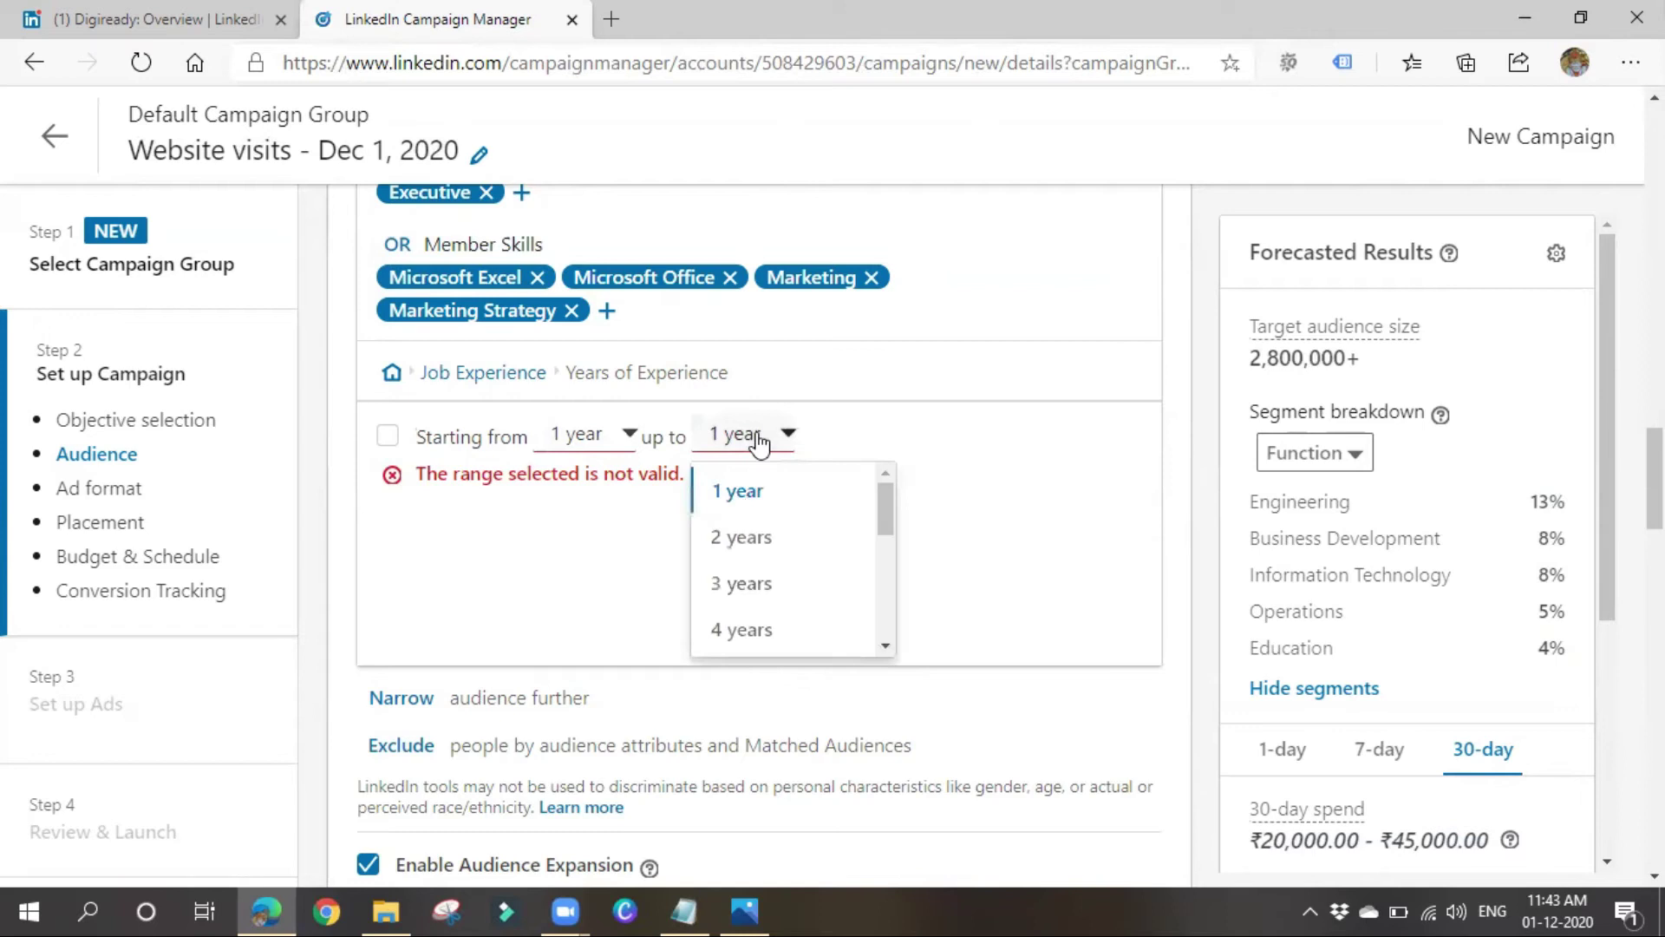
pyautogui.click(732, 533)
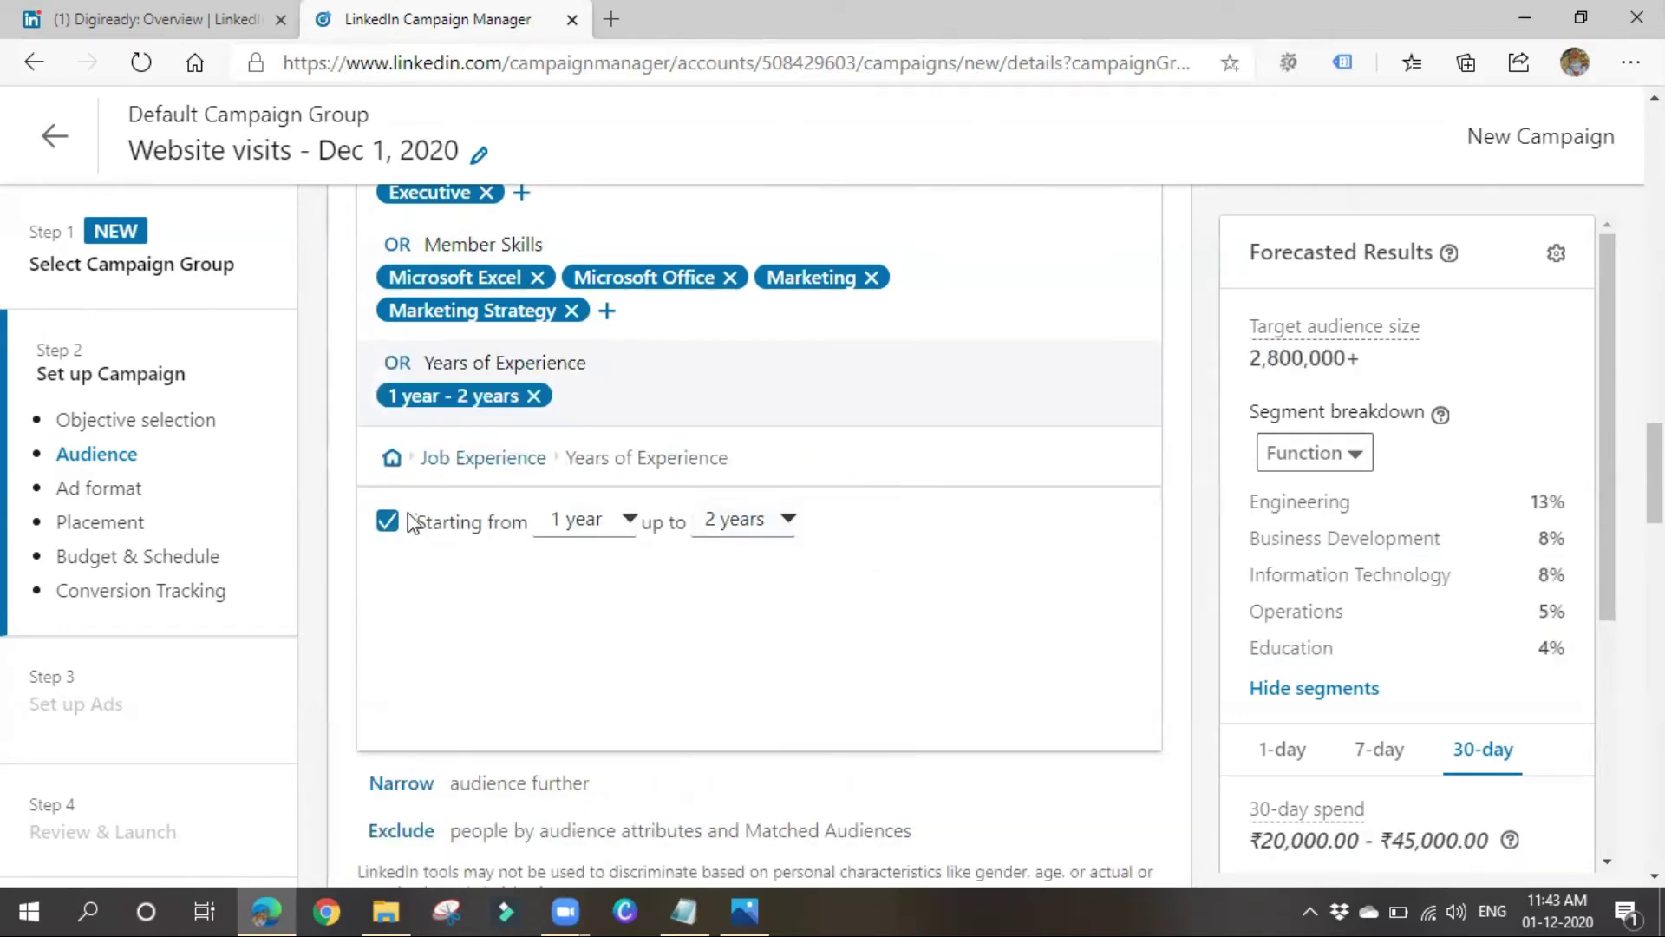
pyautogui.click(482, 460)
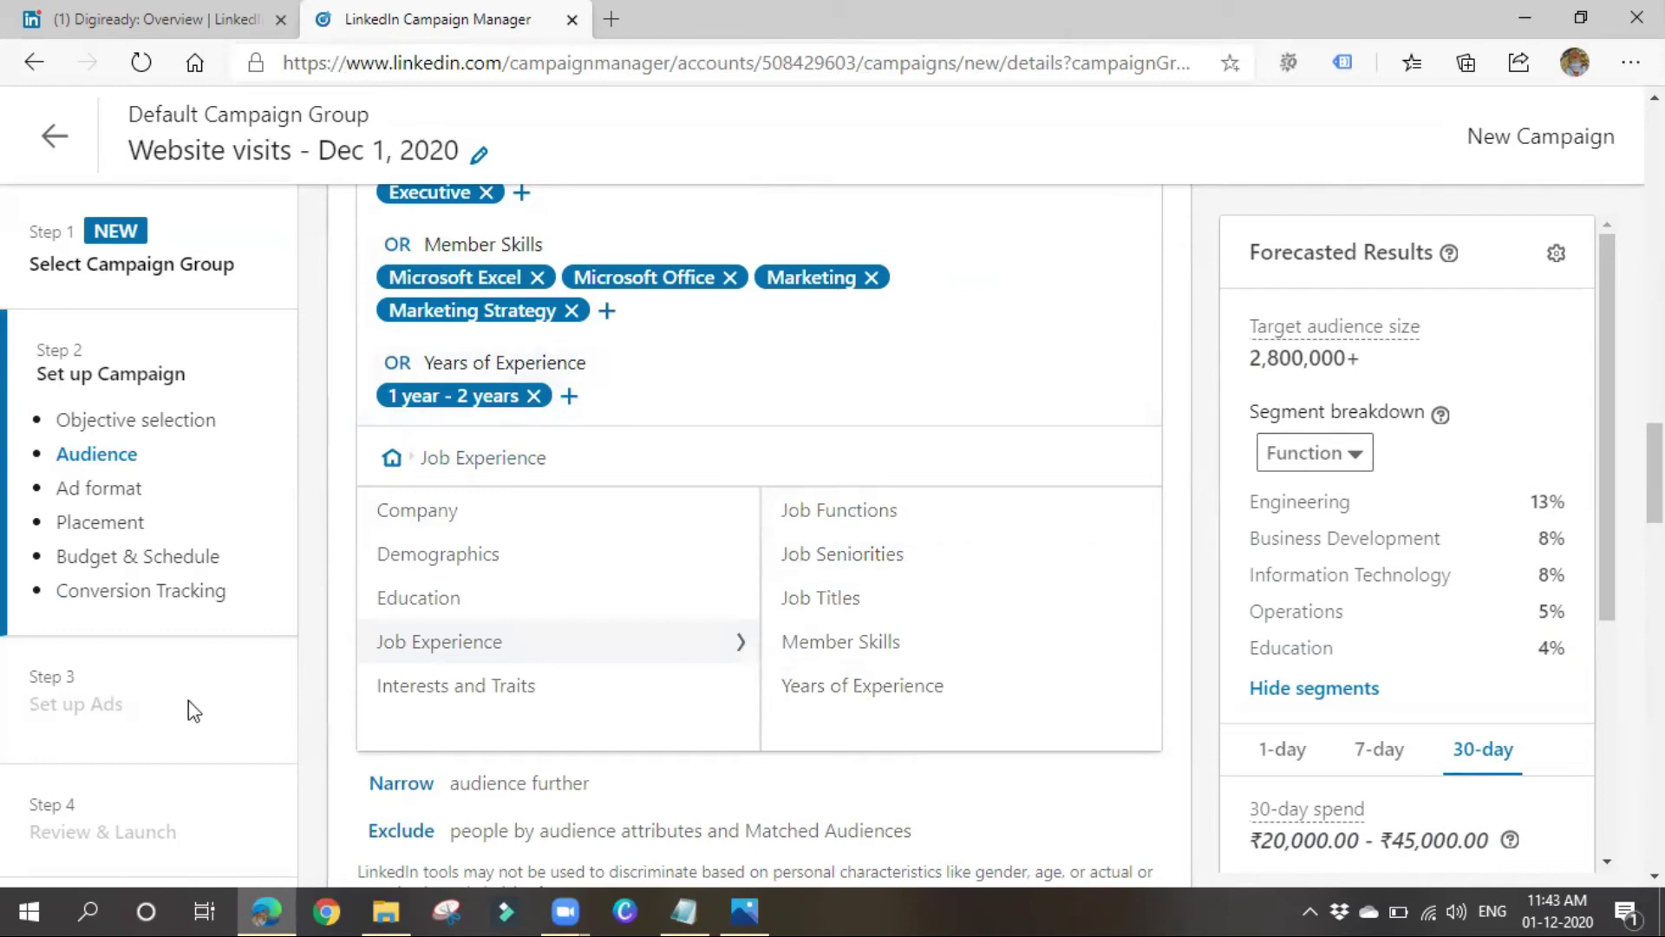
# Search the member groups under Interests and Traits for "marke" and add Marketing Communication to the audience.
pyautogui.click(429, 689)
pyautogui.moveTo(553, 692)
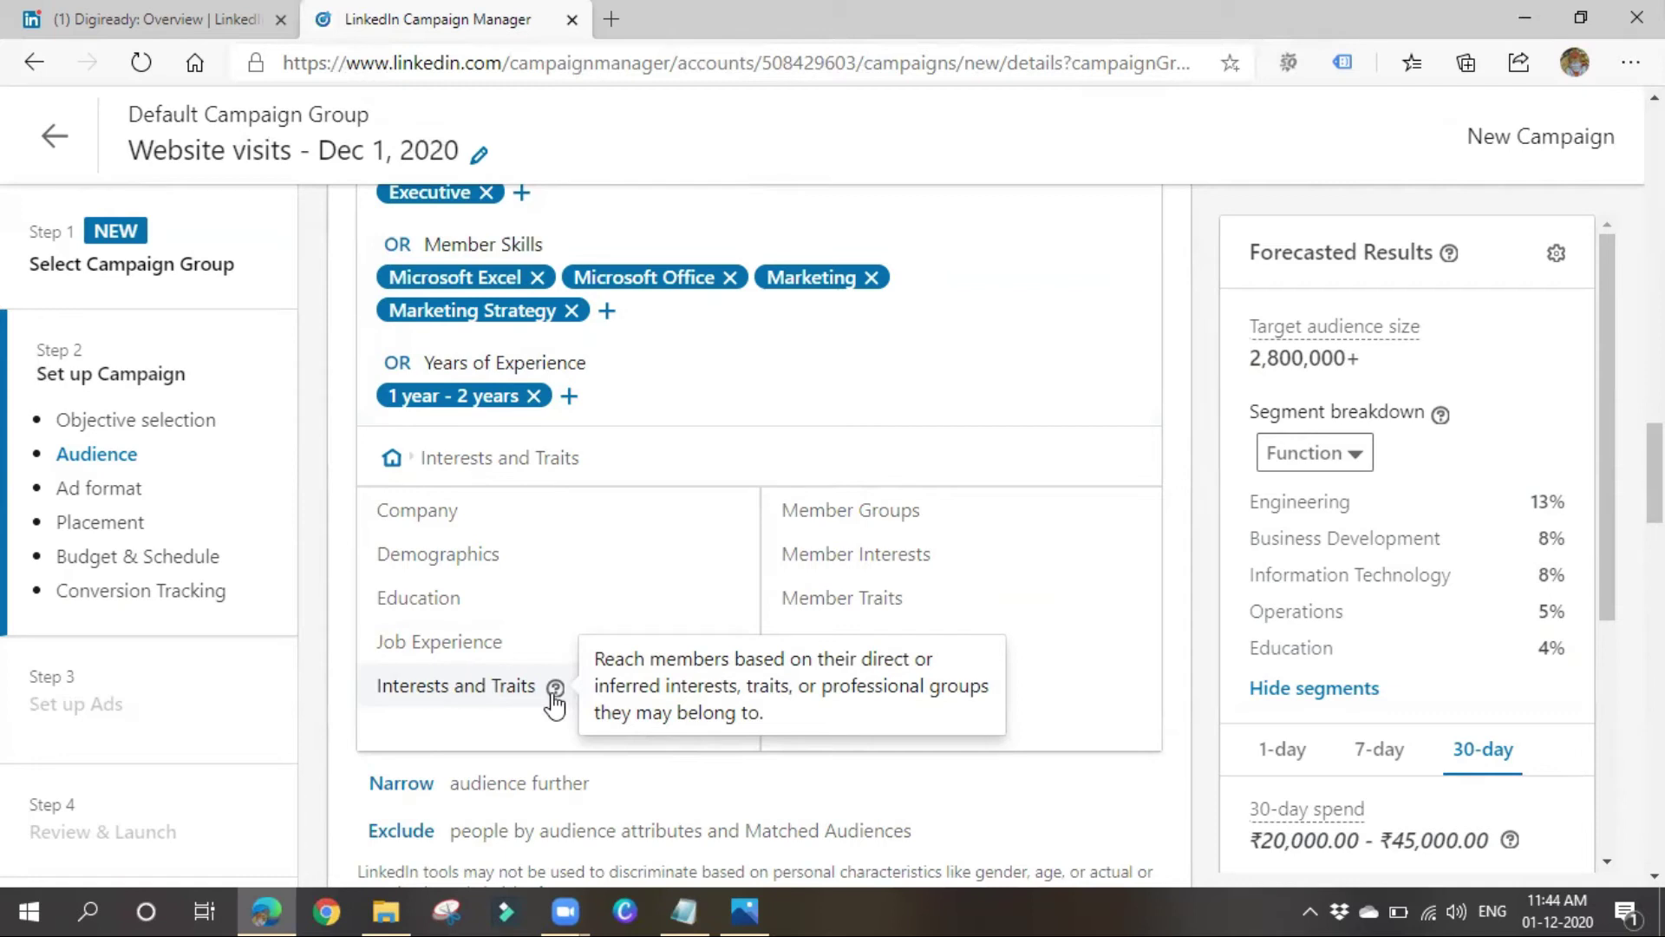
pyautogui.click(871, 520)
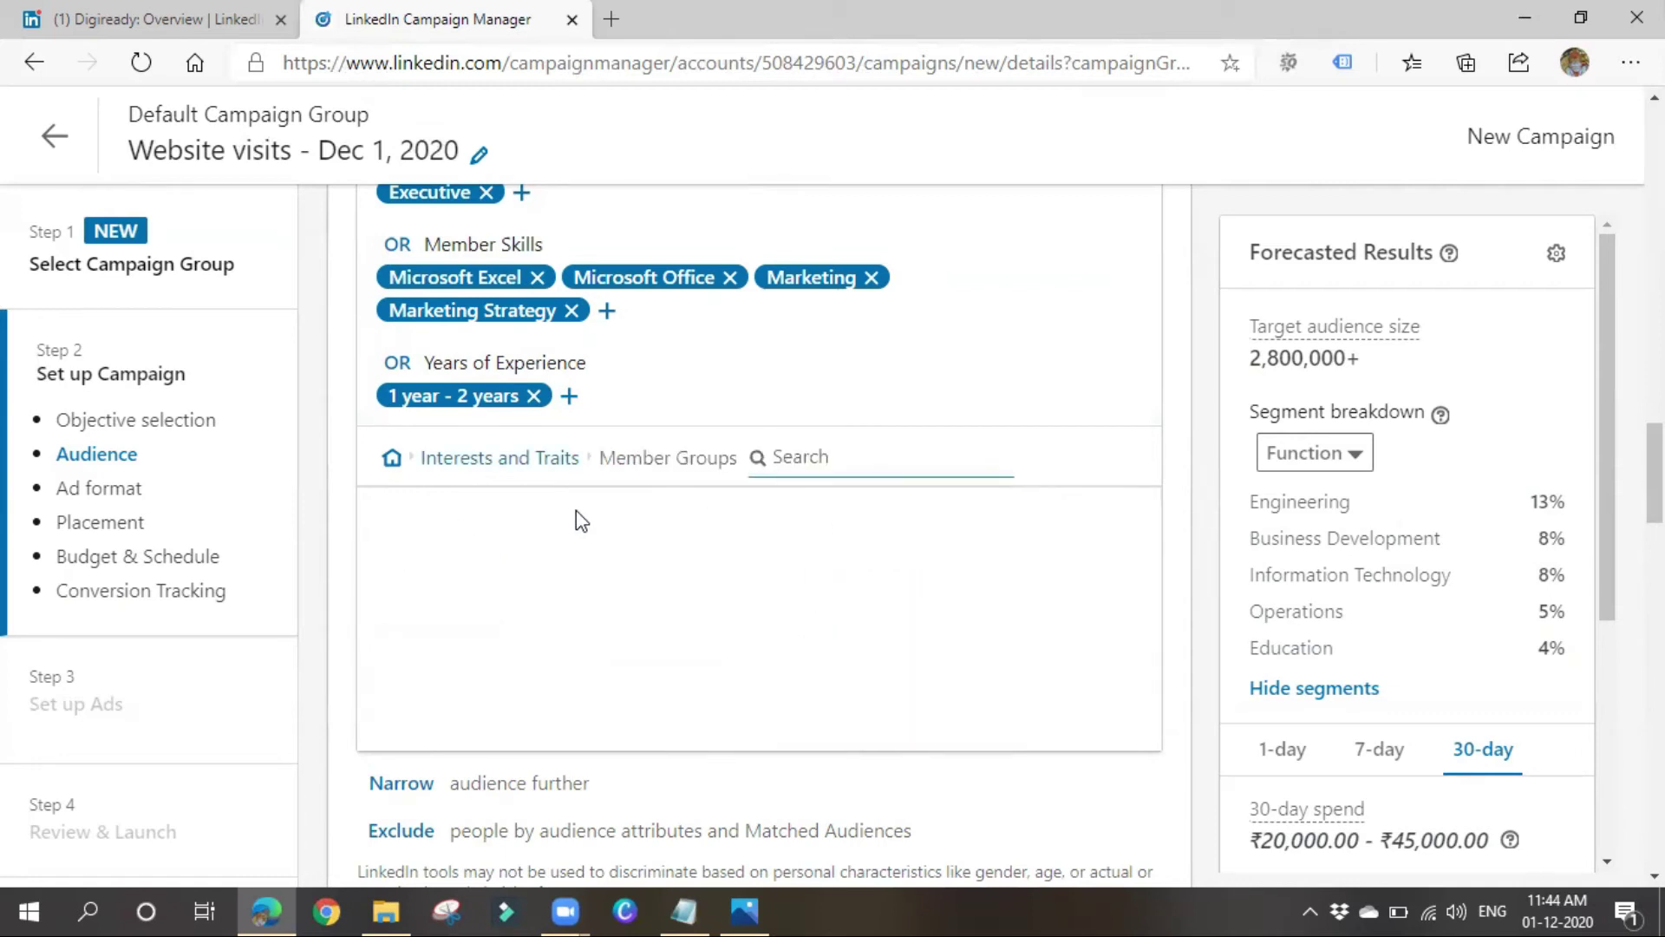
pyautogui.write('marj')
pyautogui.press('BackSpace')
pyautogui.write('ke')
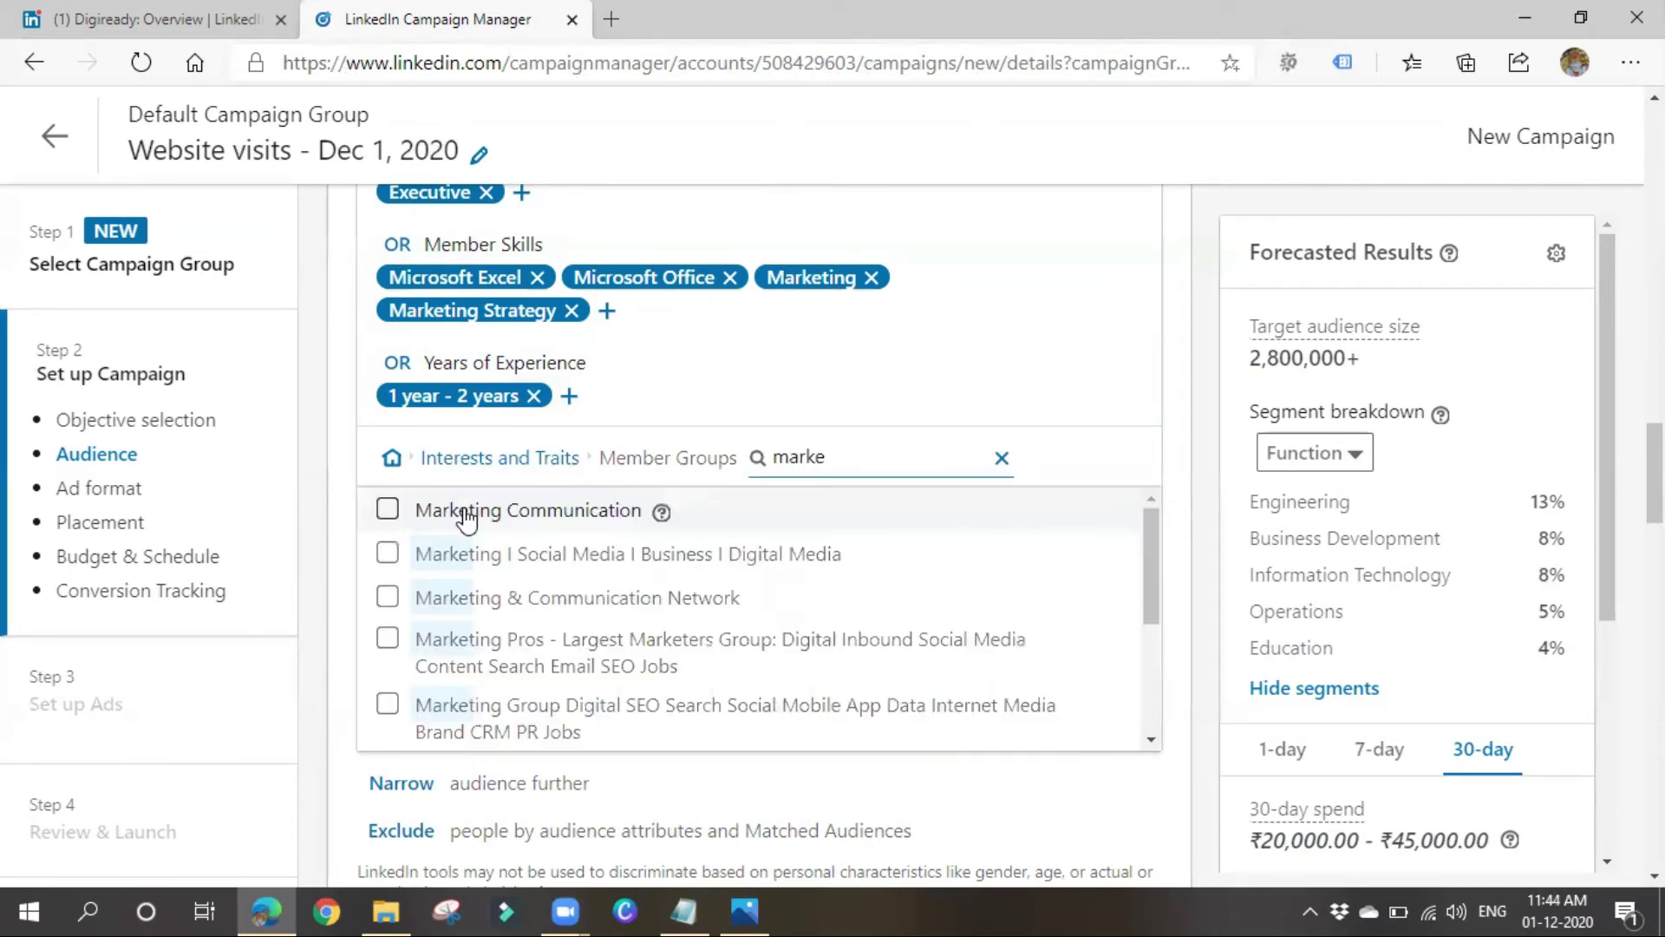
pyautogui.click(466, 516)
pyautogui.click(518, 545)
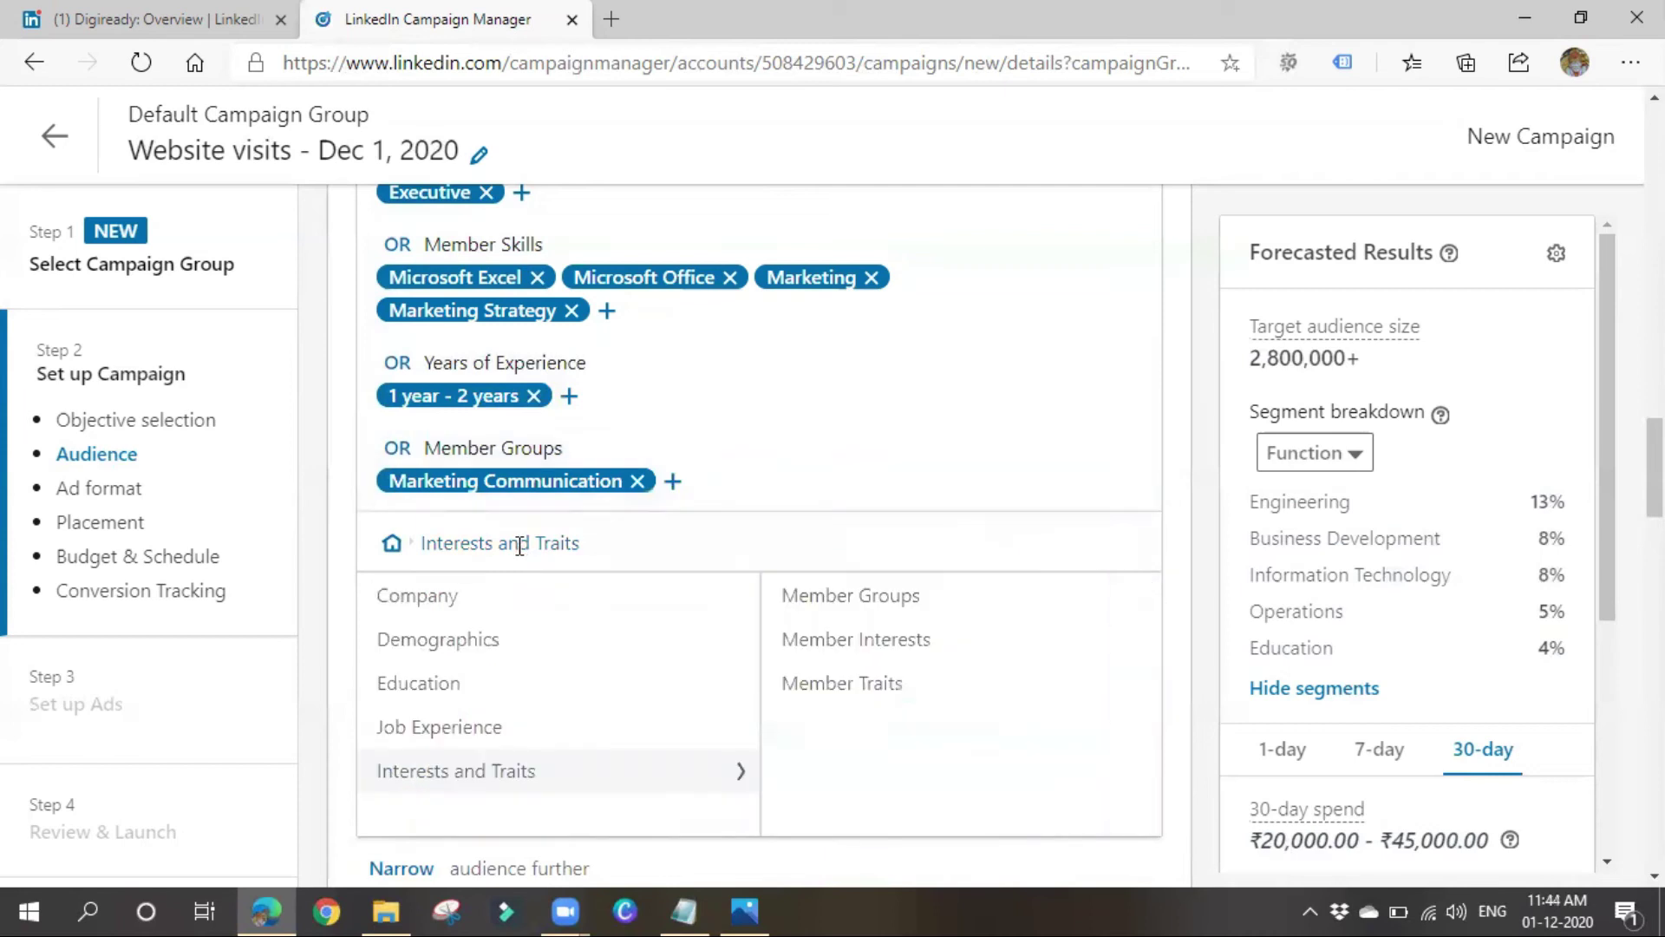
# Look through the member interests under Business and Management, including Business Administration, and return to the Interests and Traits attributes.
pyautogui.click(862, 645)
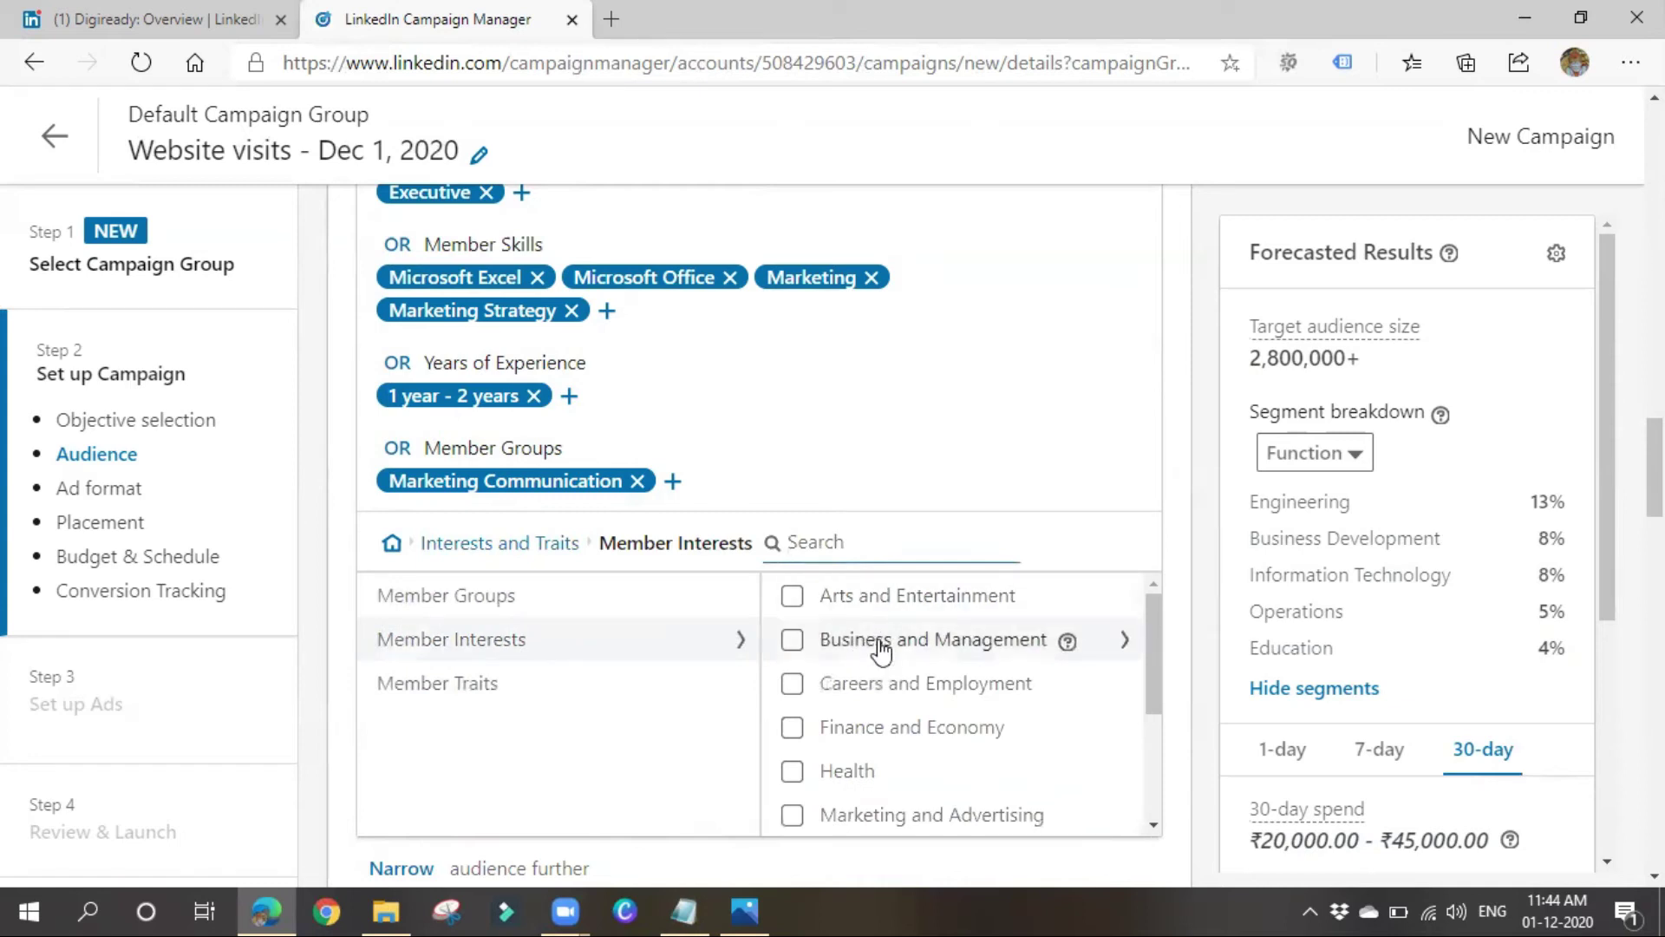
pyautogui.click(872, 640)
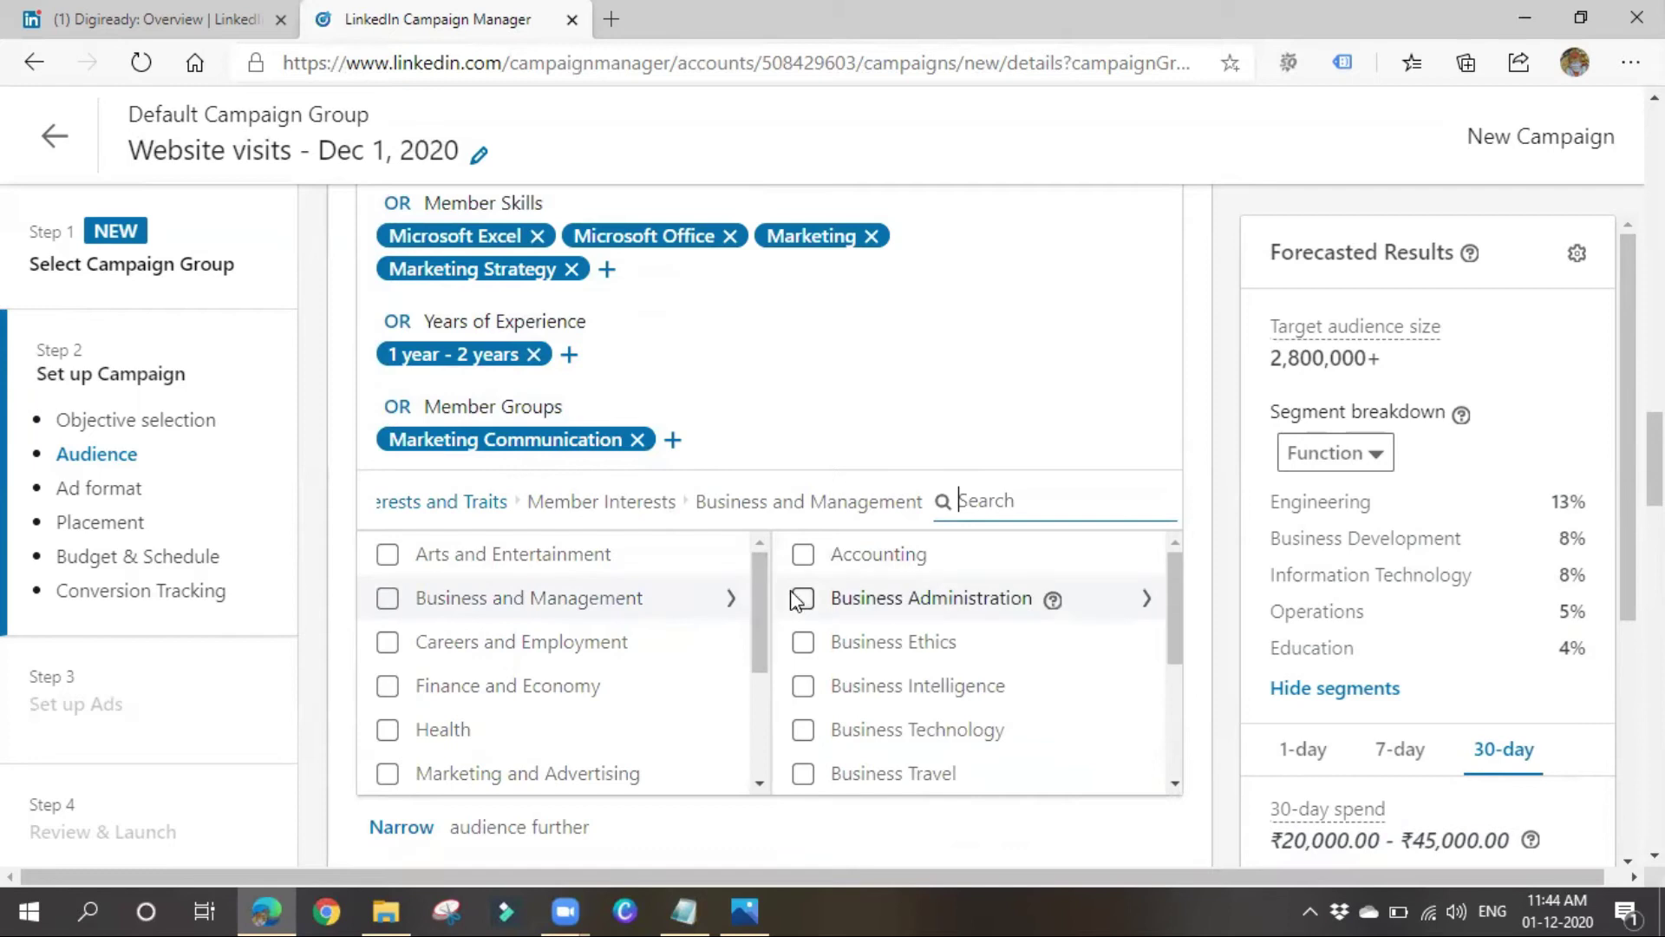
pyautogui.scroll(-3, 881, 734)
pyautogui.scroll(3, 881, 733)
pyautogui.click(857, 595)
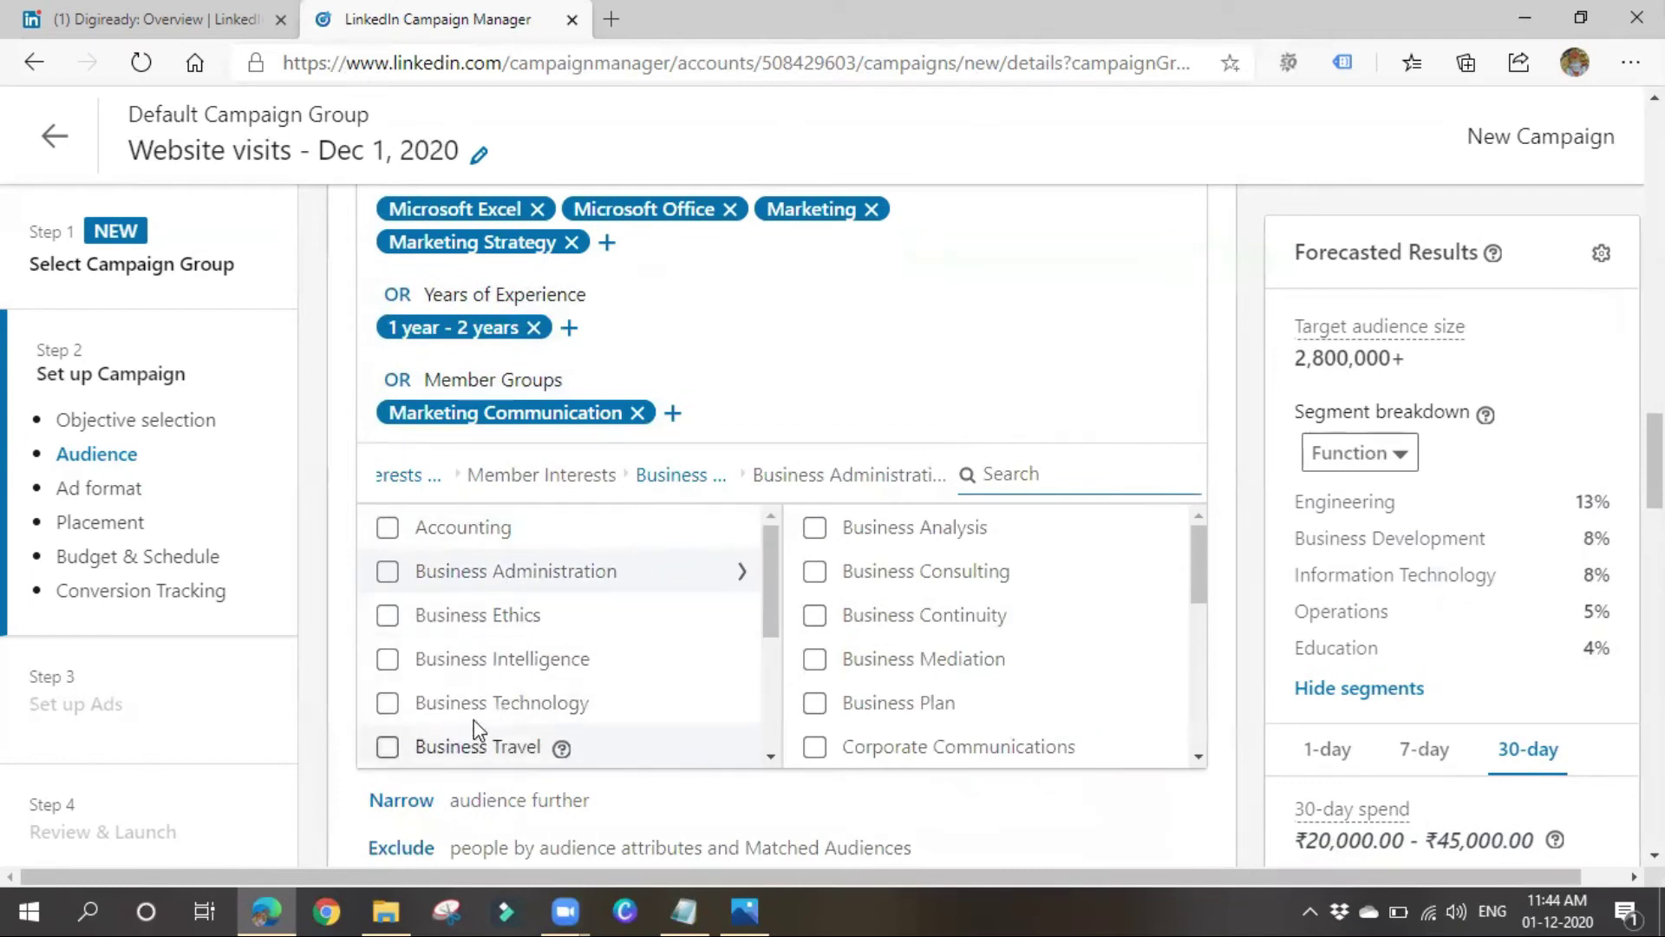
pyautogui.scroll(-1, 456, 731)
pyautogui.scroll(-1, 451, 703)
pyautogui.scroll(2, 453, 706)
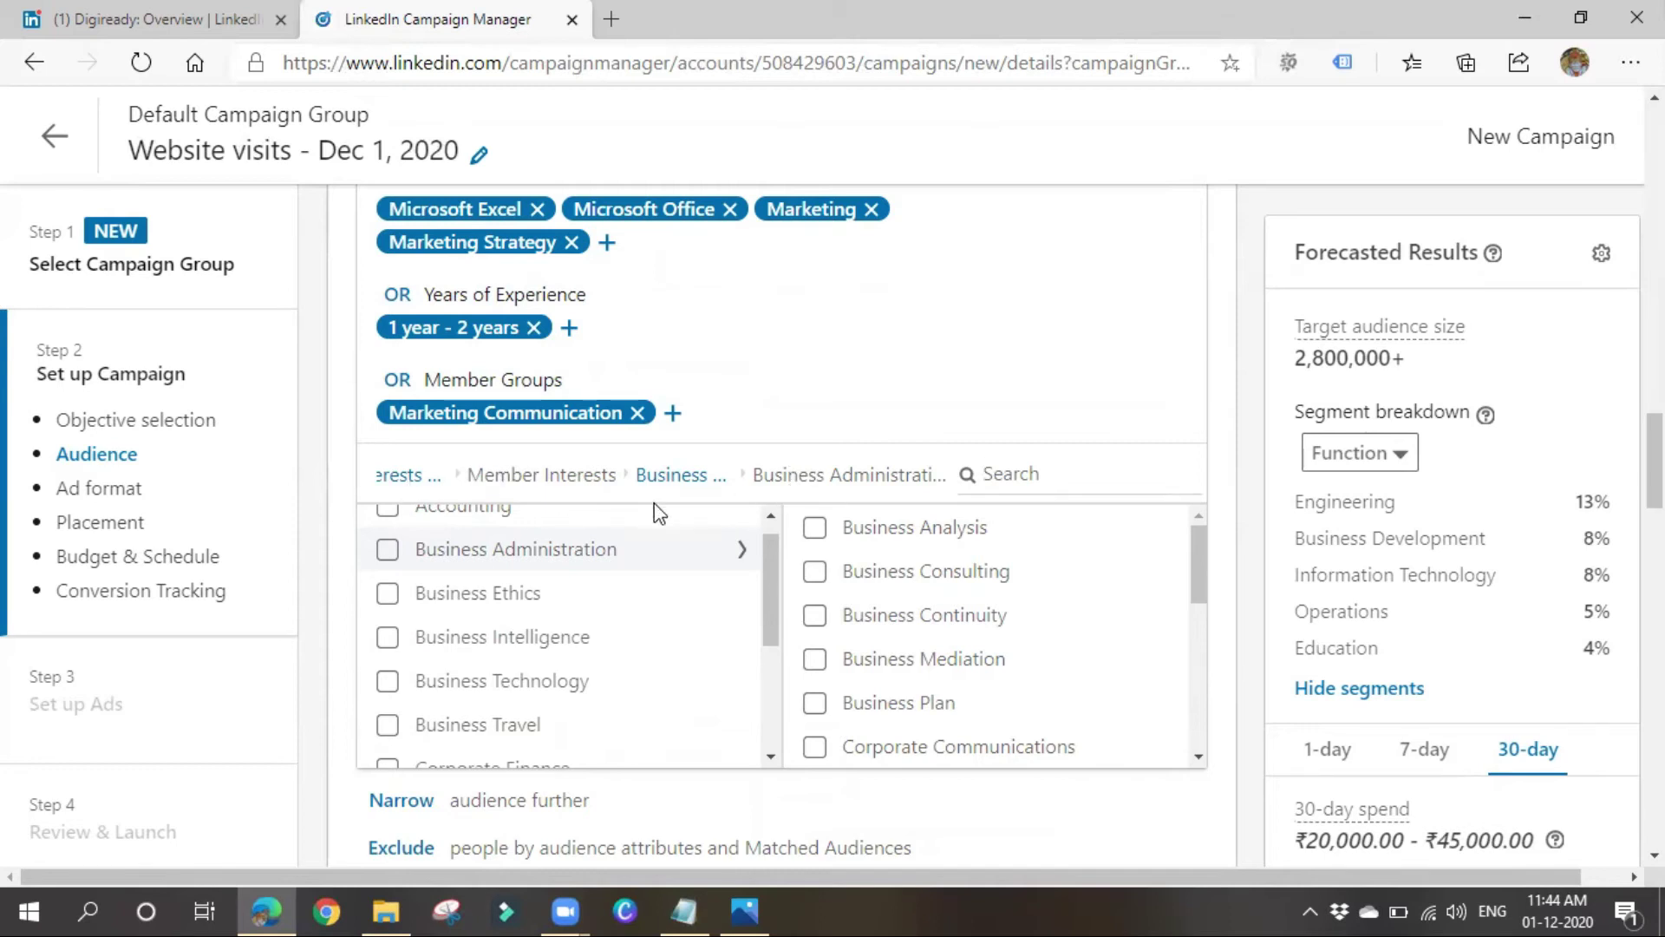
pyautogui.scroll(-2, 520, 646)
pyautogui.scroll(3, 521, 654)
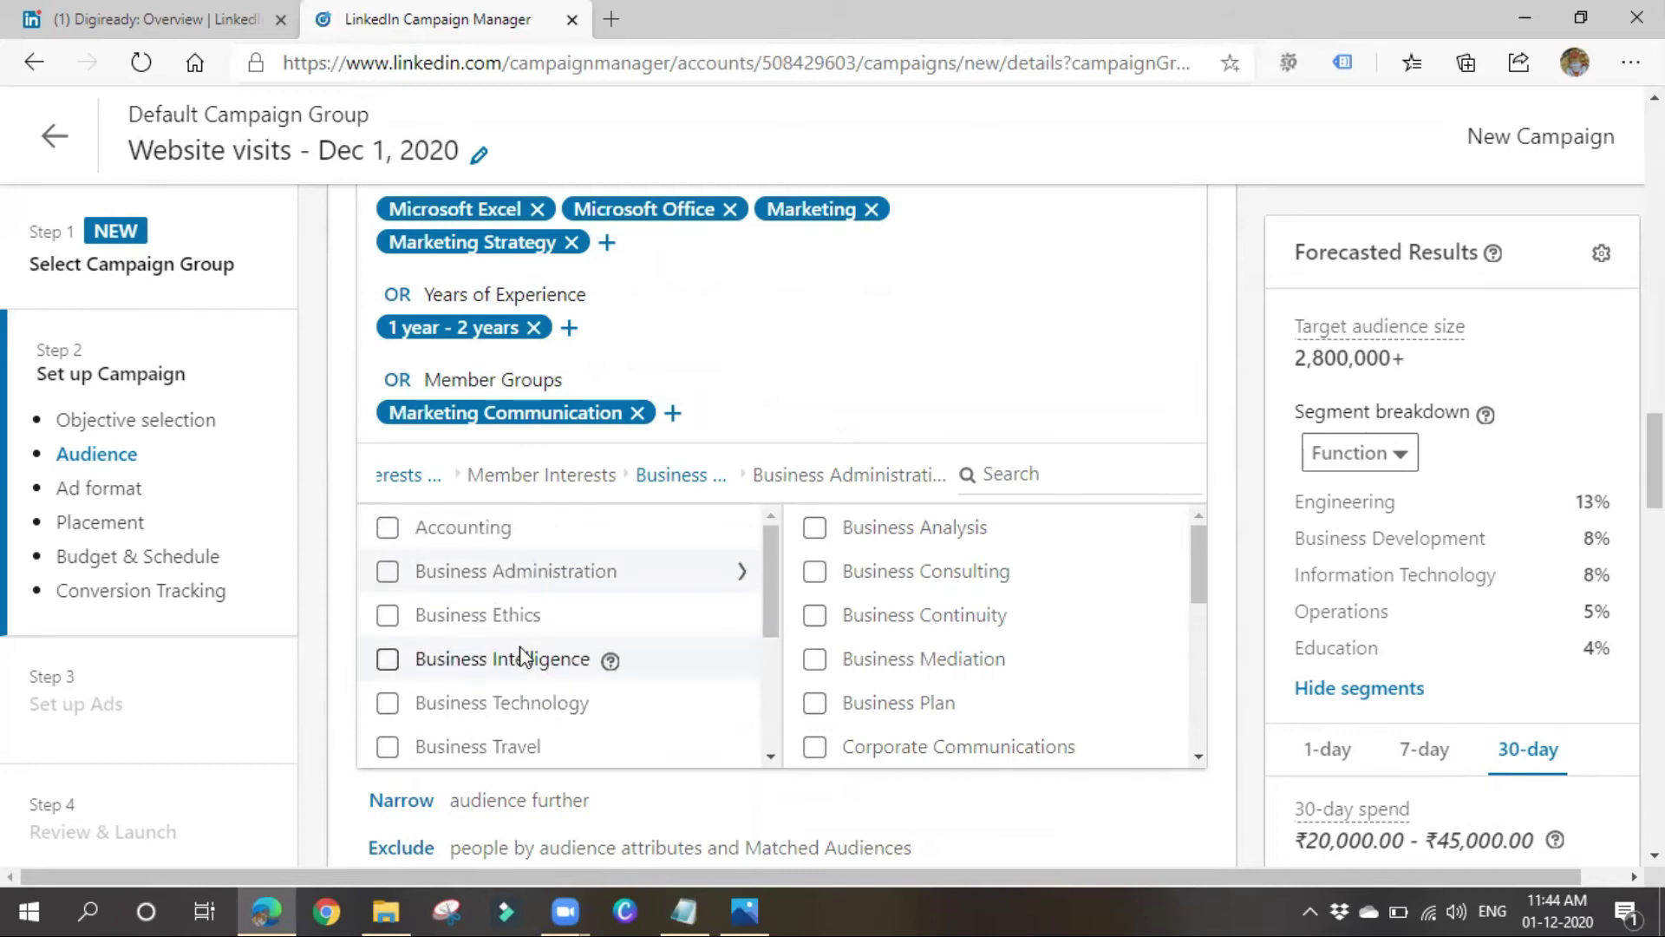
pyautogui.click(404, 477)
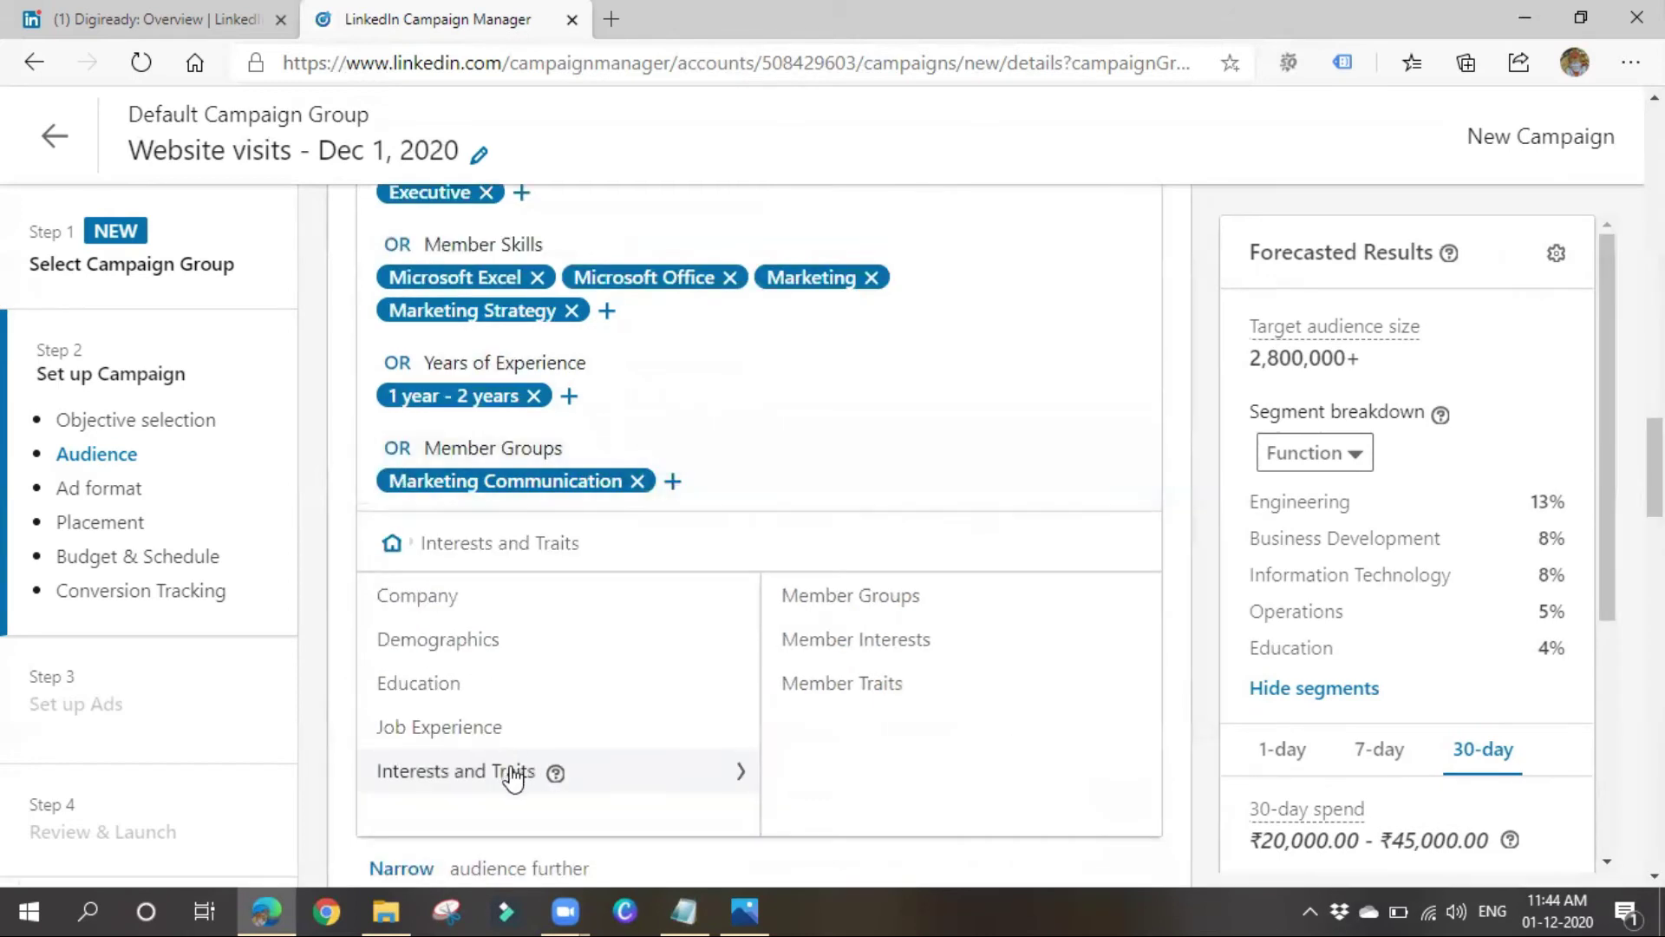
# Add the member traits Career Changers, Job Seekers, Open to Education and Open to Relocation to the audience.
pyautogui.scroll(-1, 513, 773)
pyautogui.click(850, 566)
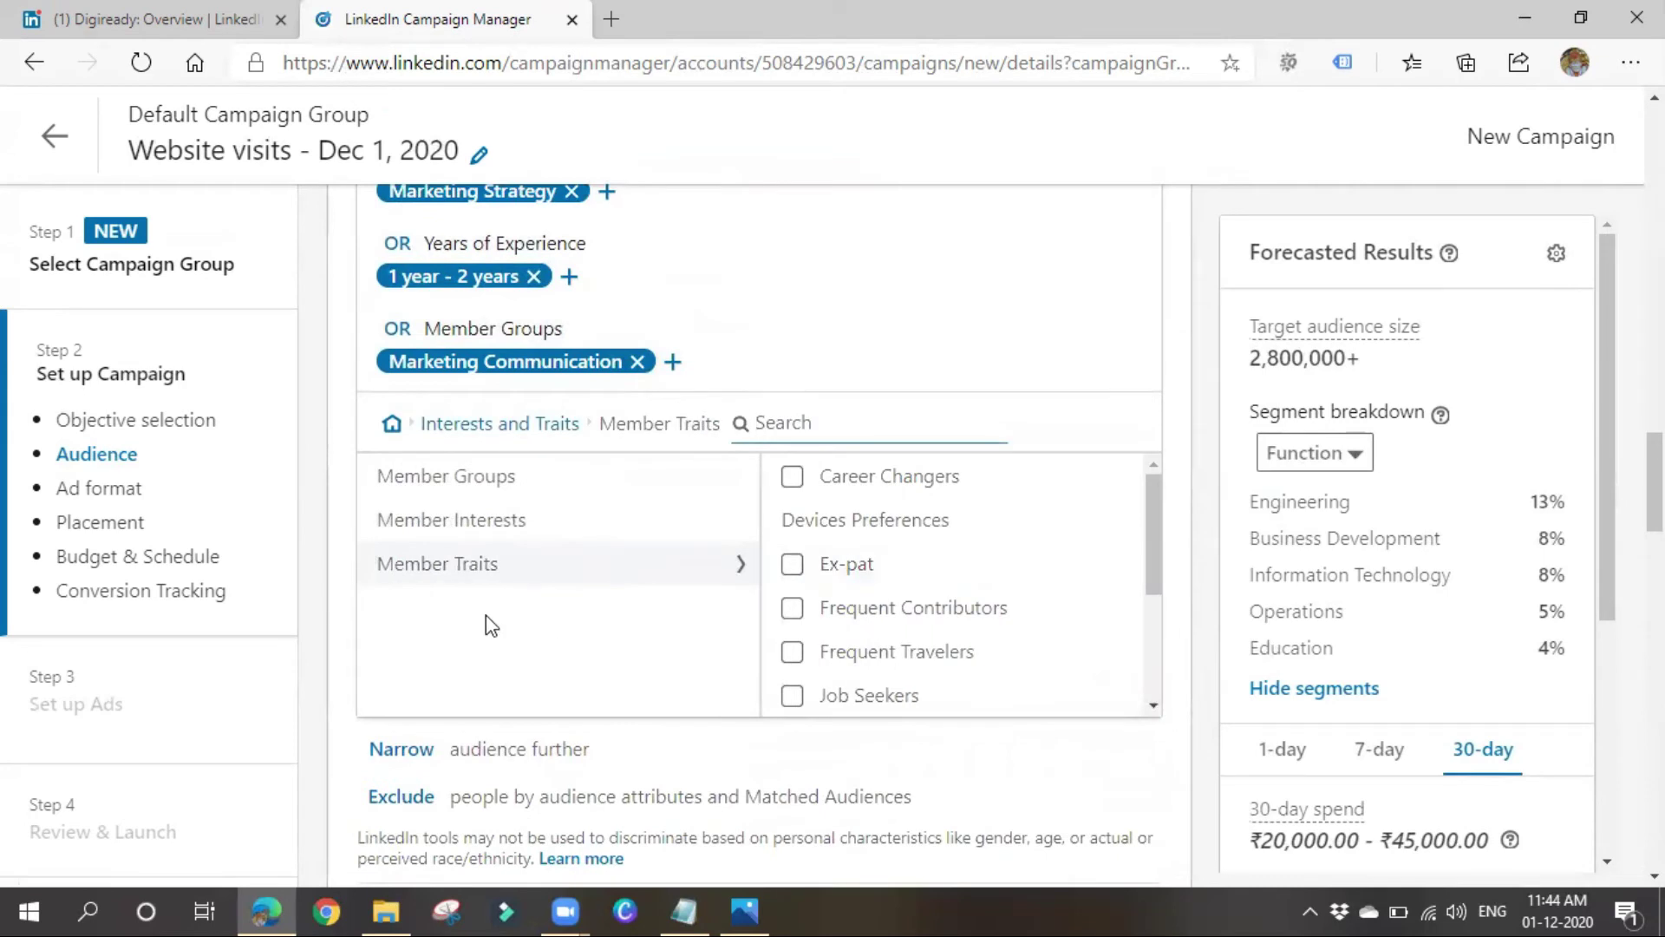
pyautogui.click(802, 484)
pyautogui.scroll(-2, 842, 660)
pyautogui.scroll(-1, 846, 668)
pyautogui.click(791, 583)
pyautogui.click(792, 628)
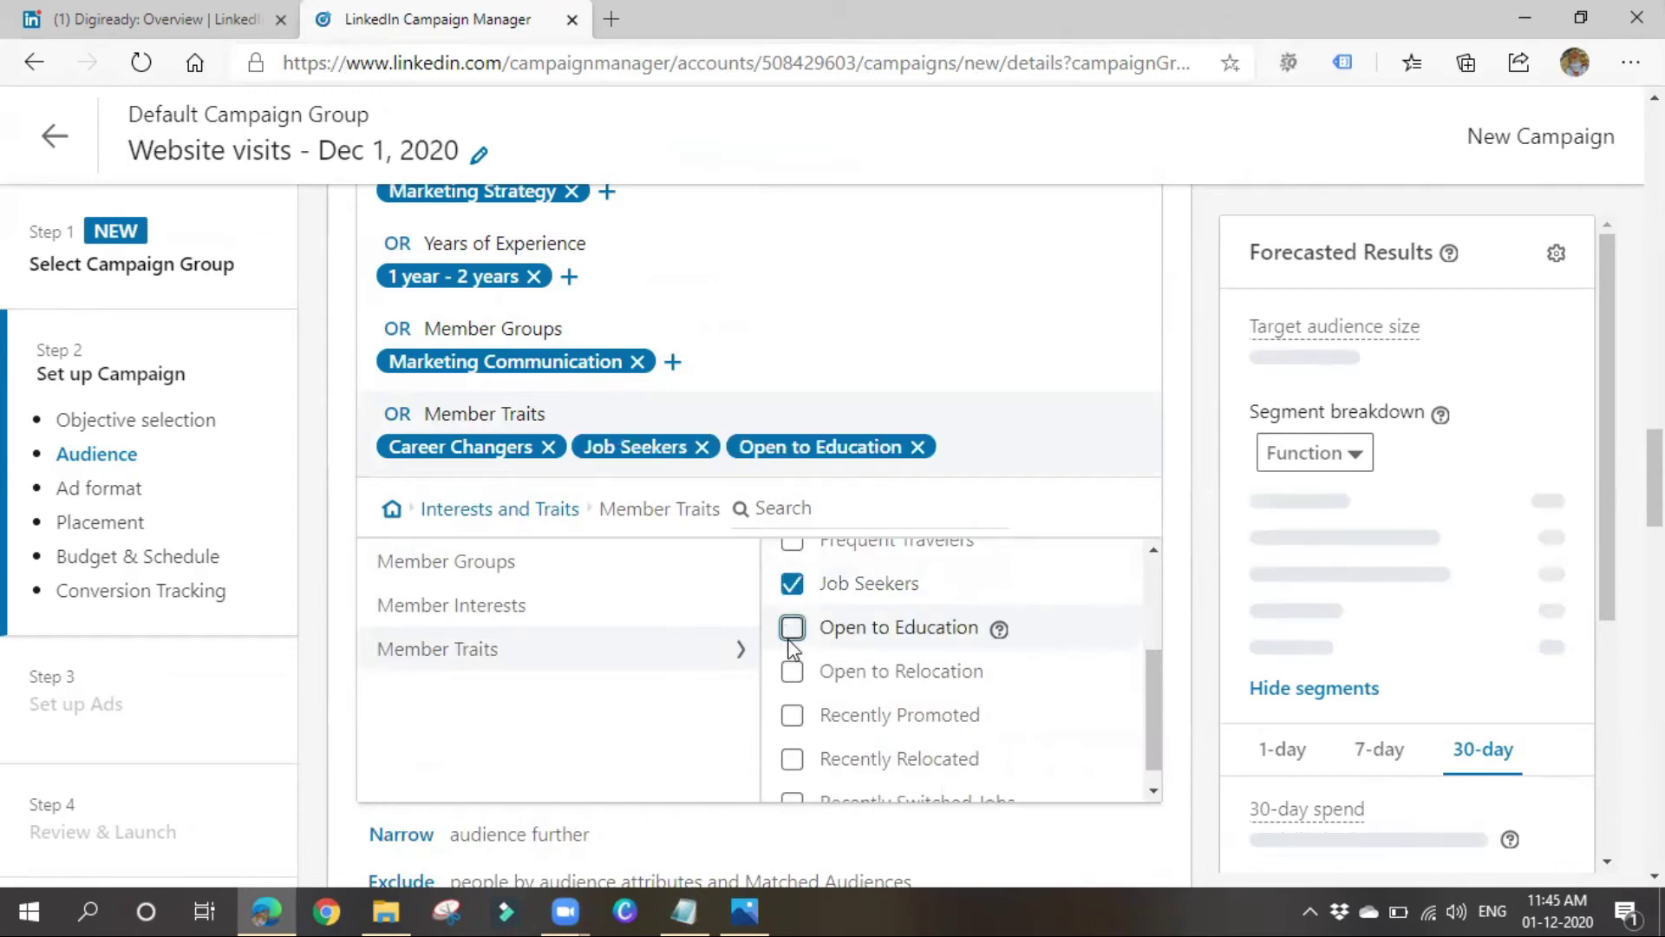
pyautogui.click(796, 678)
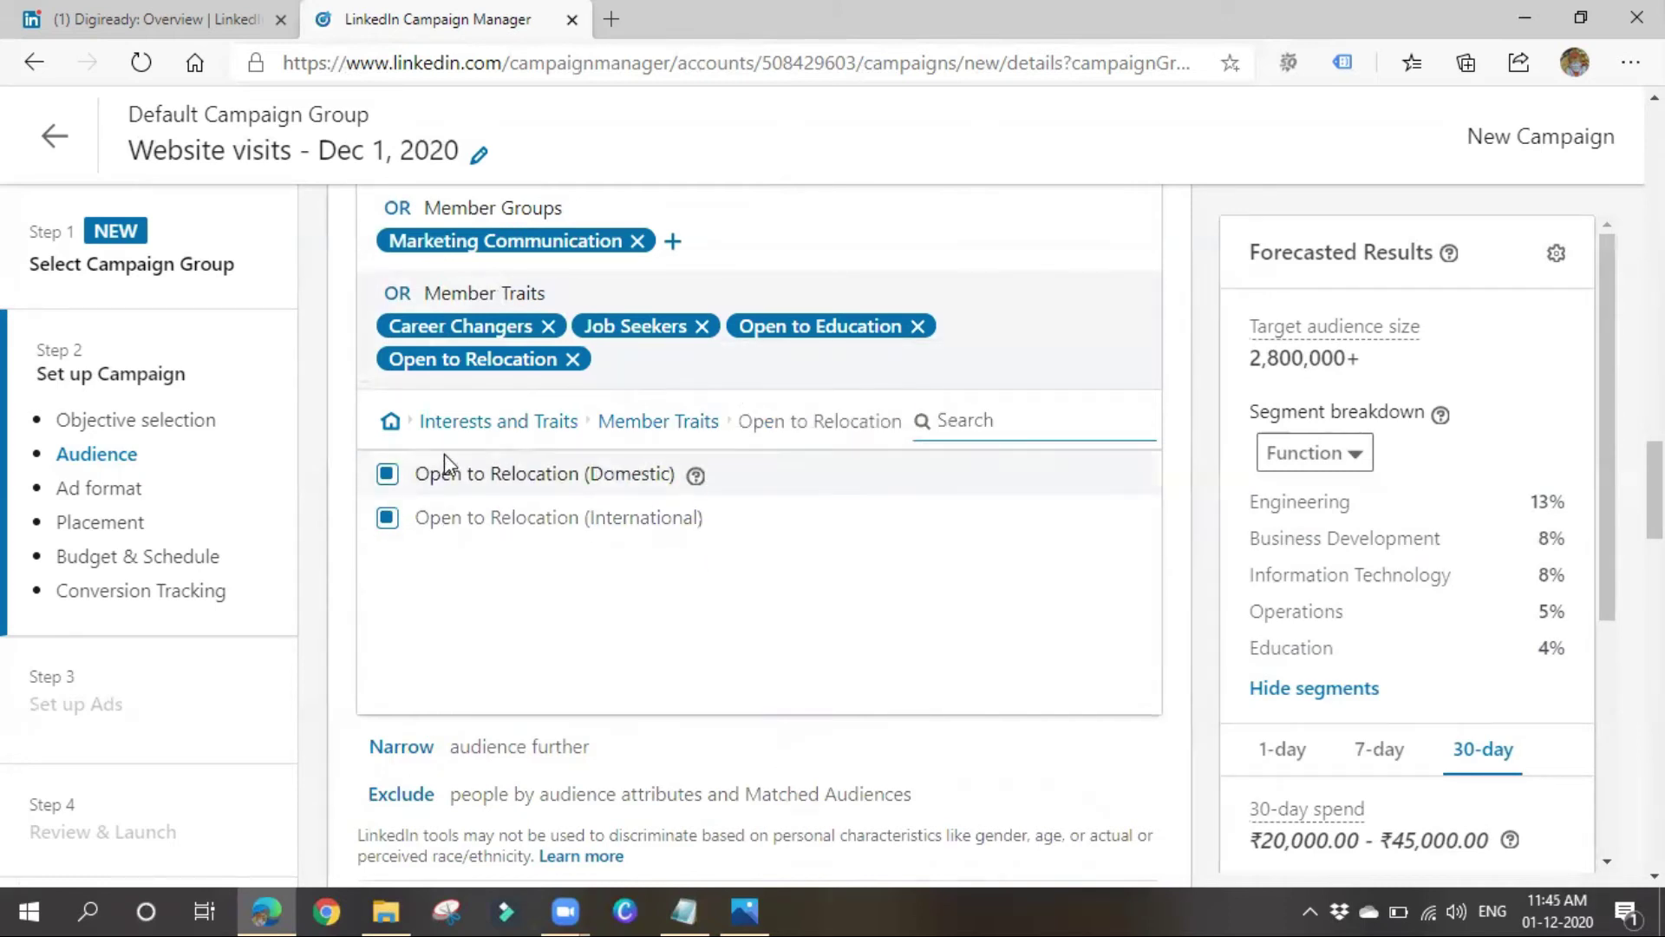
pyautogui.click(505, 424)
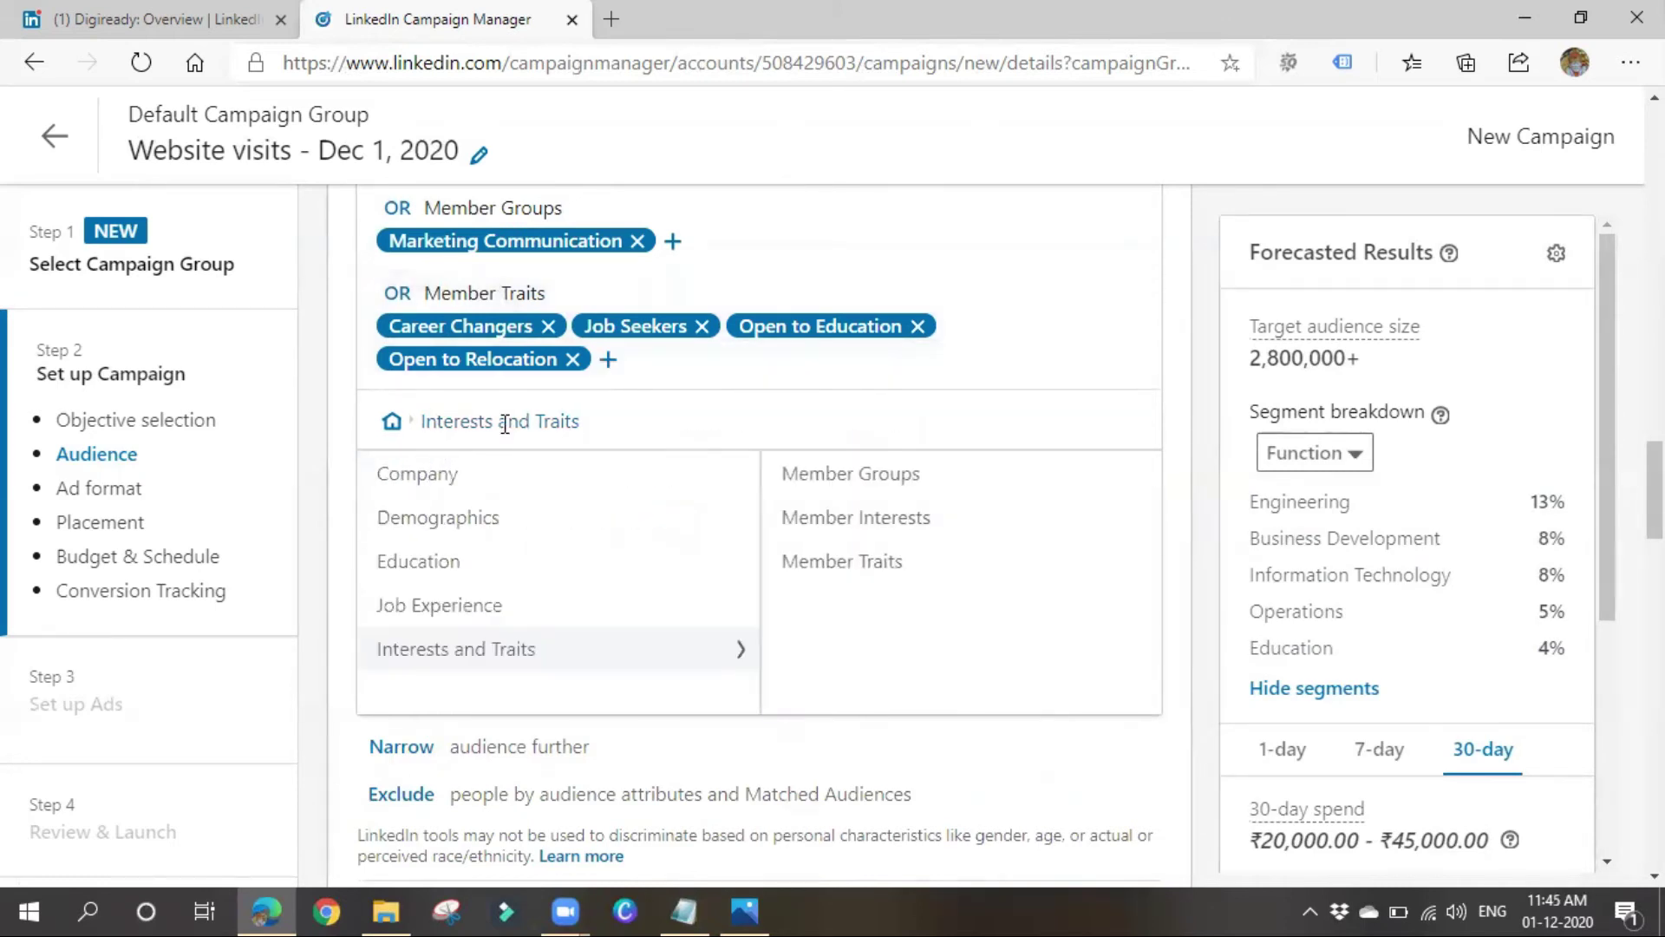
# Review all included audience attributes from Company Category to Member Traits and close the attribute editor.
pyautogui.scroll(6, 548, 555)
pyautogui.scroll(10, 546, 617)
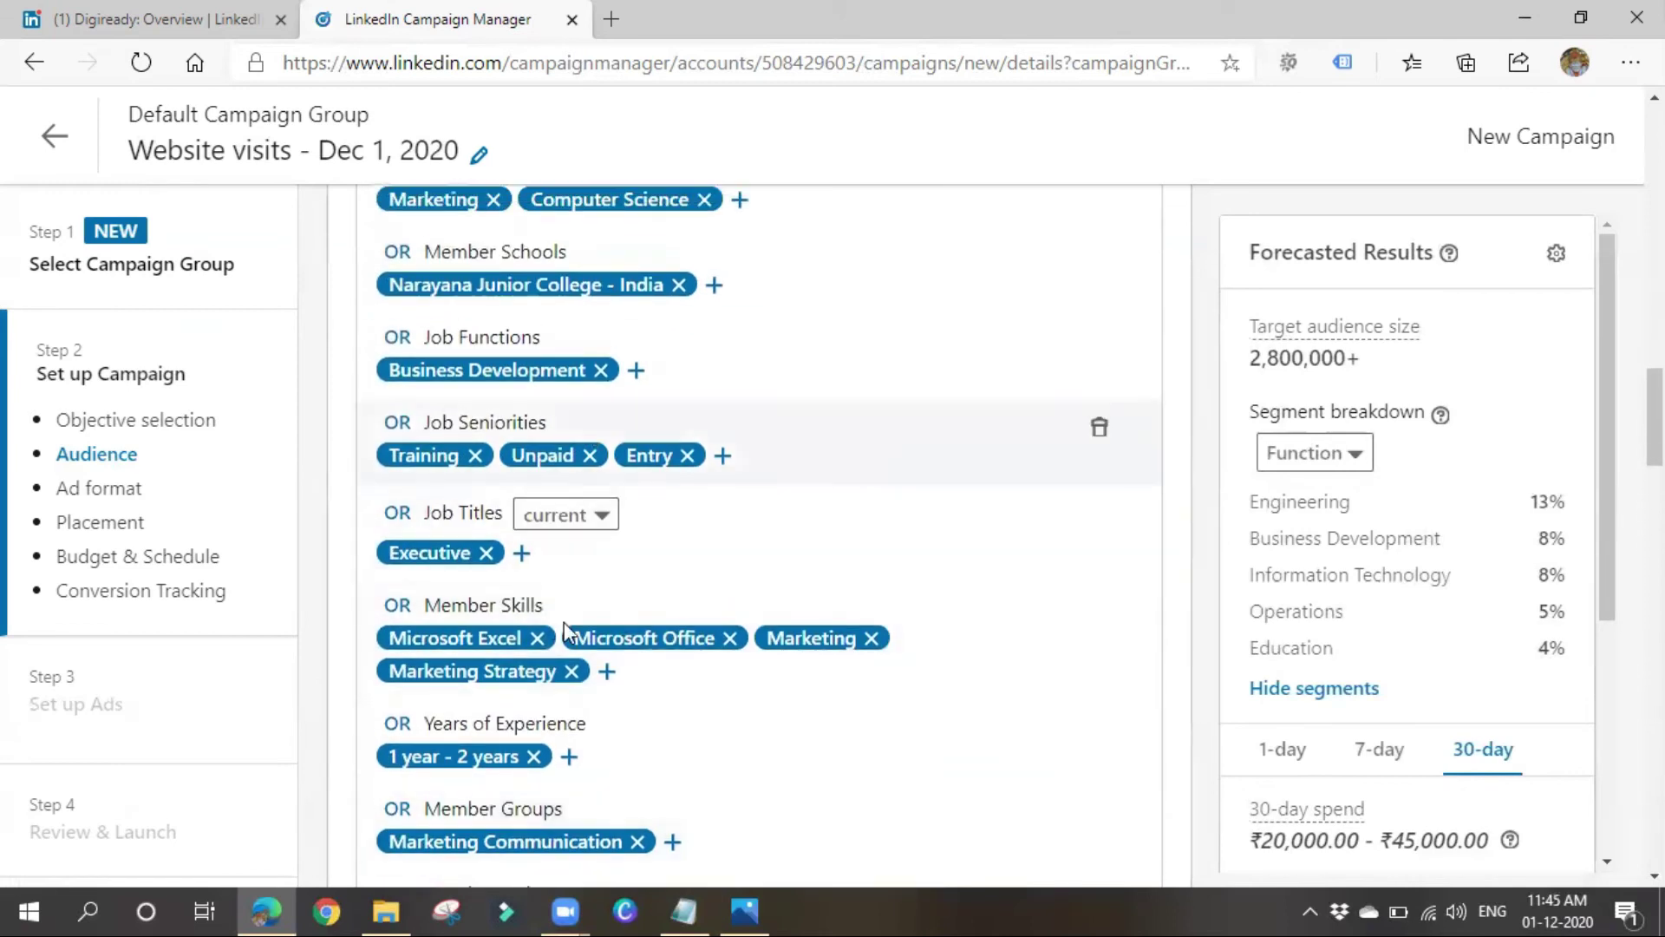
pyautogui.scroll(7, 560, 619)
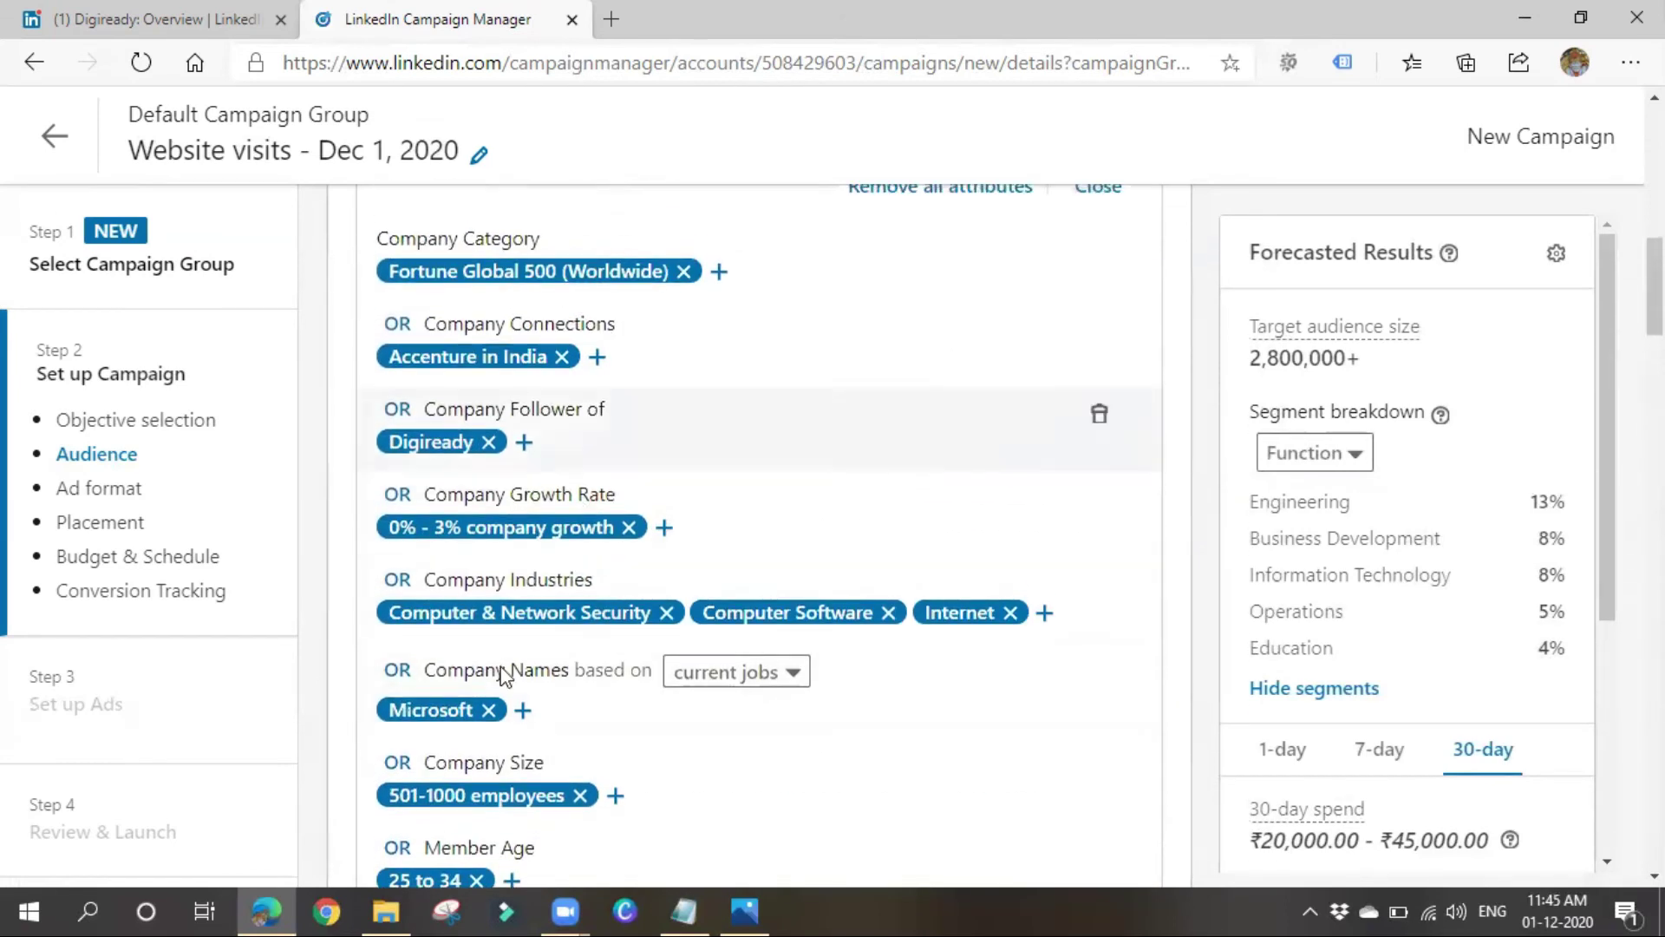
pyautogui.scroll(-5, 527, 725)
pyautogui.scroll(-6, 527, 725)
pyautogui.scroll(10, 522, 734)
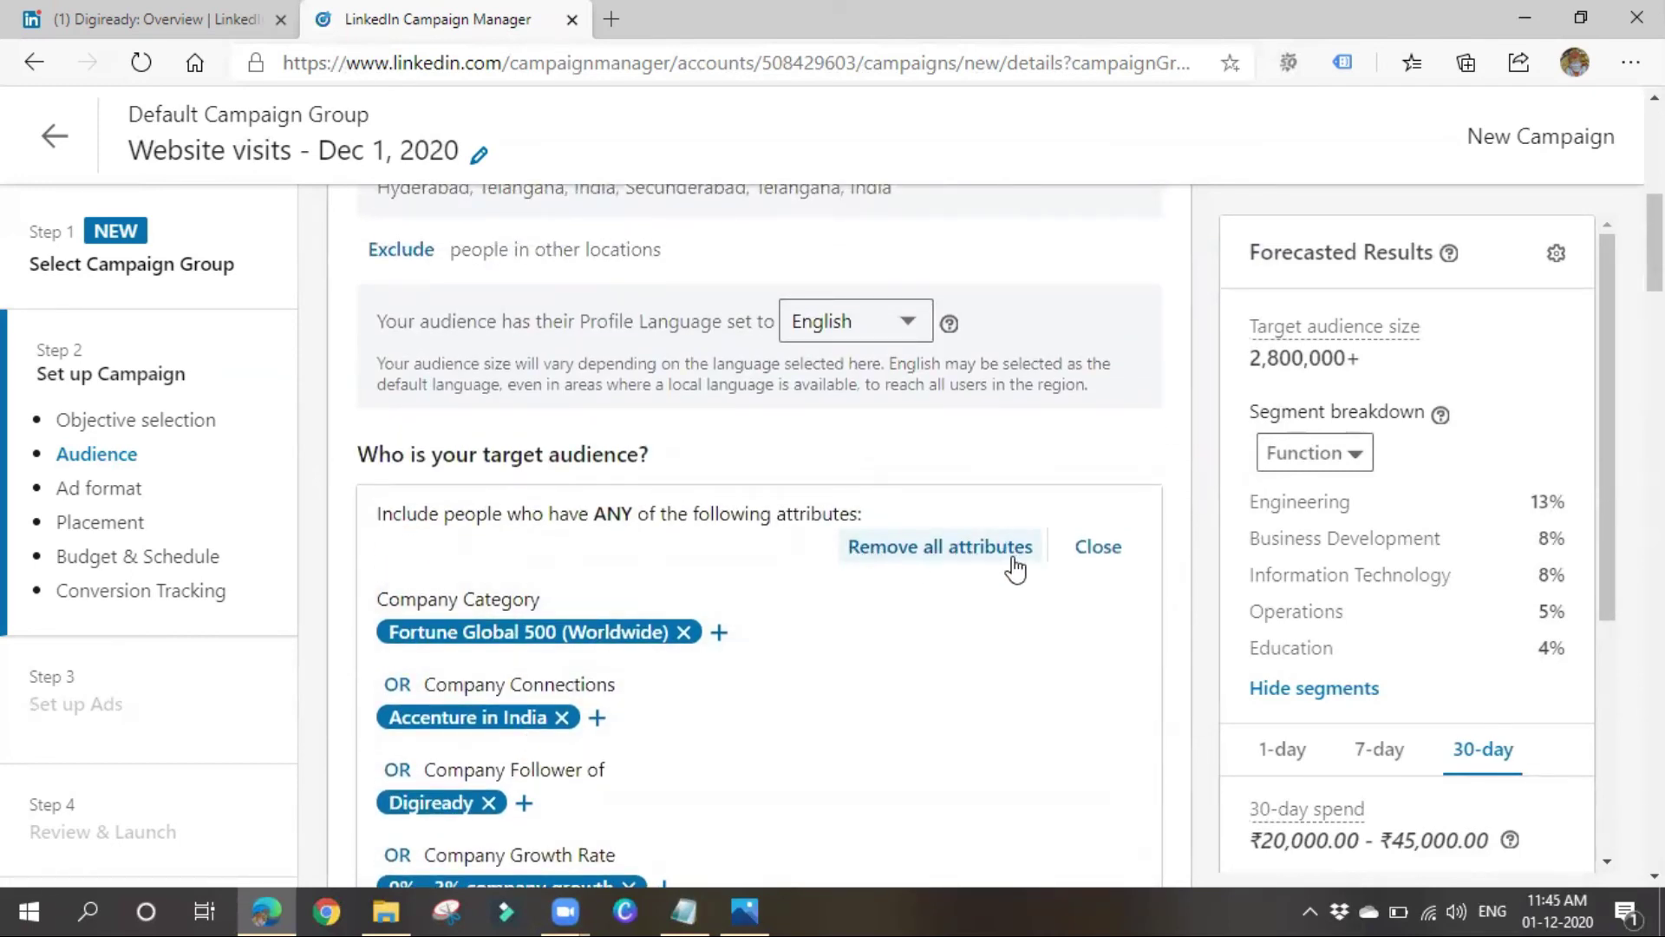
pyautogui.click(1098, 548)
# Check the collapsed attribute list, view the options for excluding people from the audience, and close them without adding an exclusion.
pyautogui.scroll(-6, 880, 593)
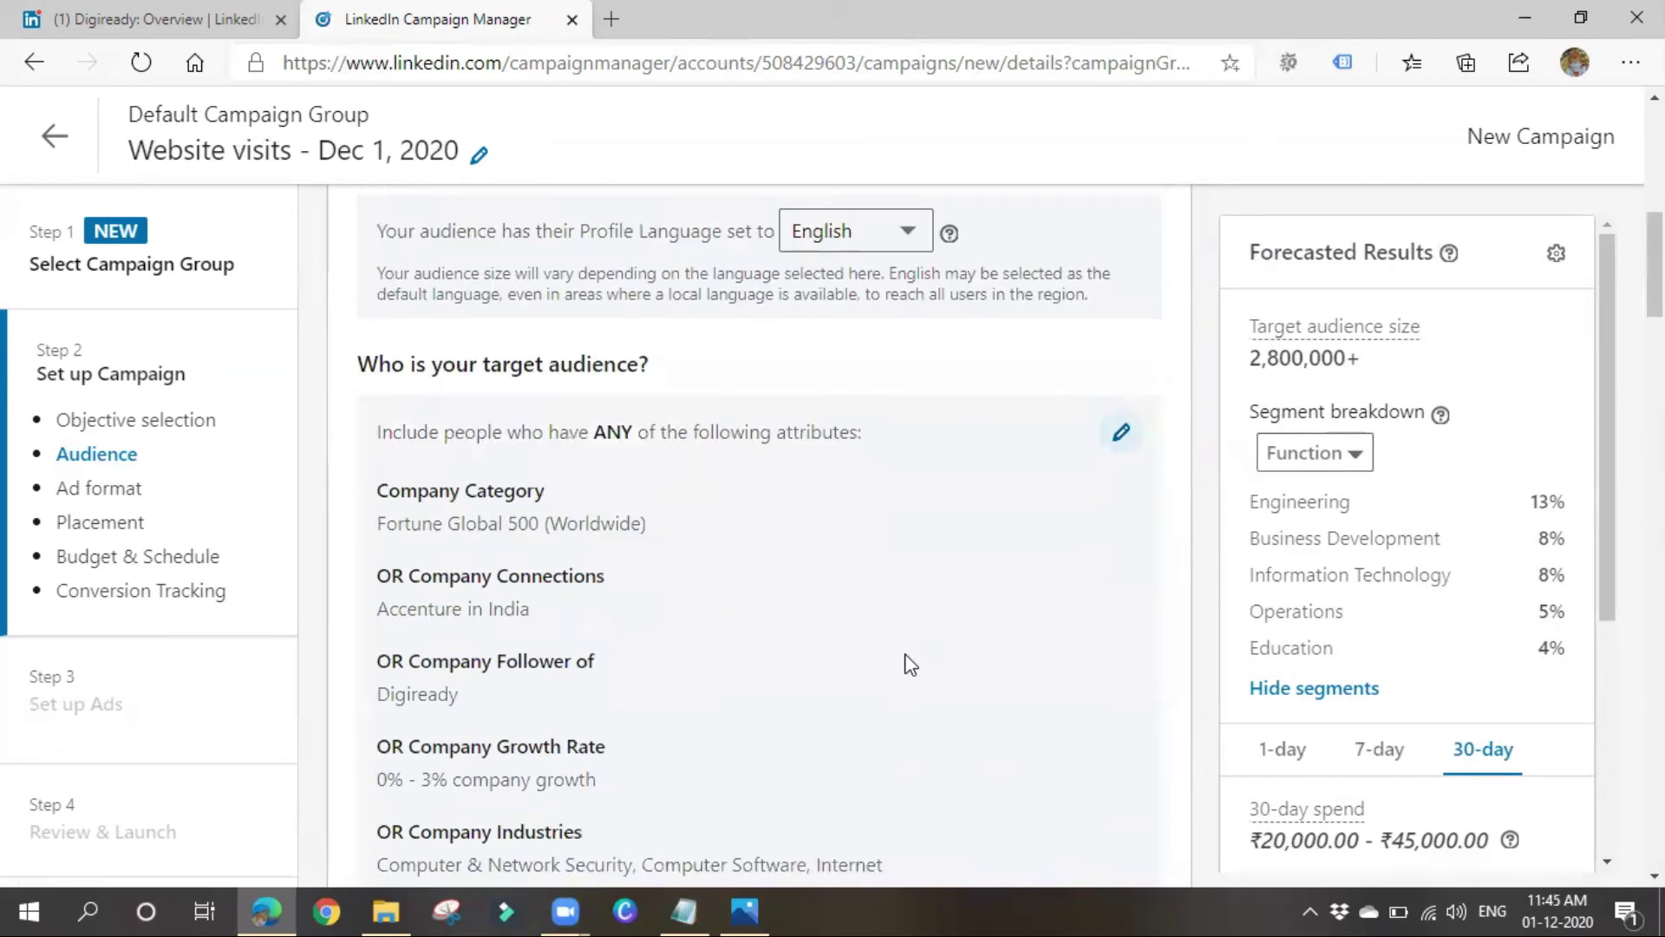
pyautogui.scroll(6, 891, 717)
pyautogui.scroll(-4, 885, 725)
pyautogui.scroll(-15, 883, 725)
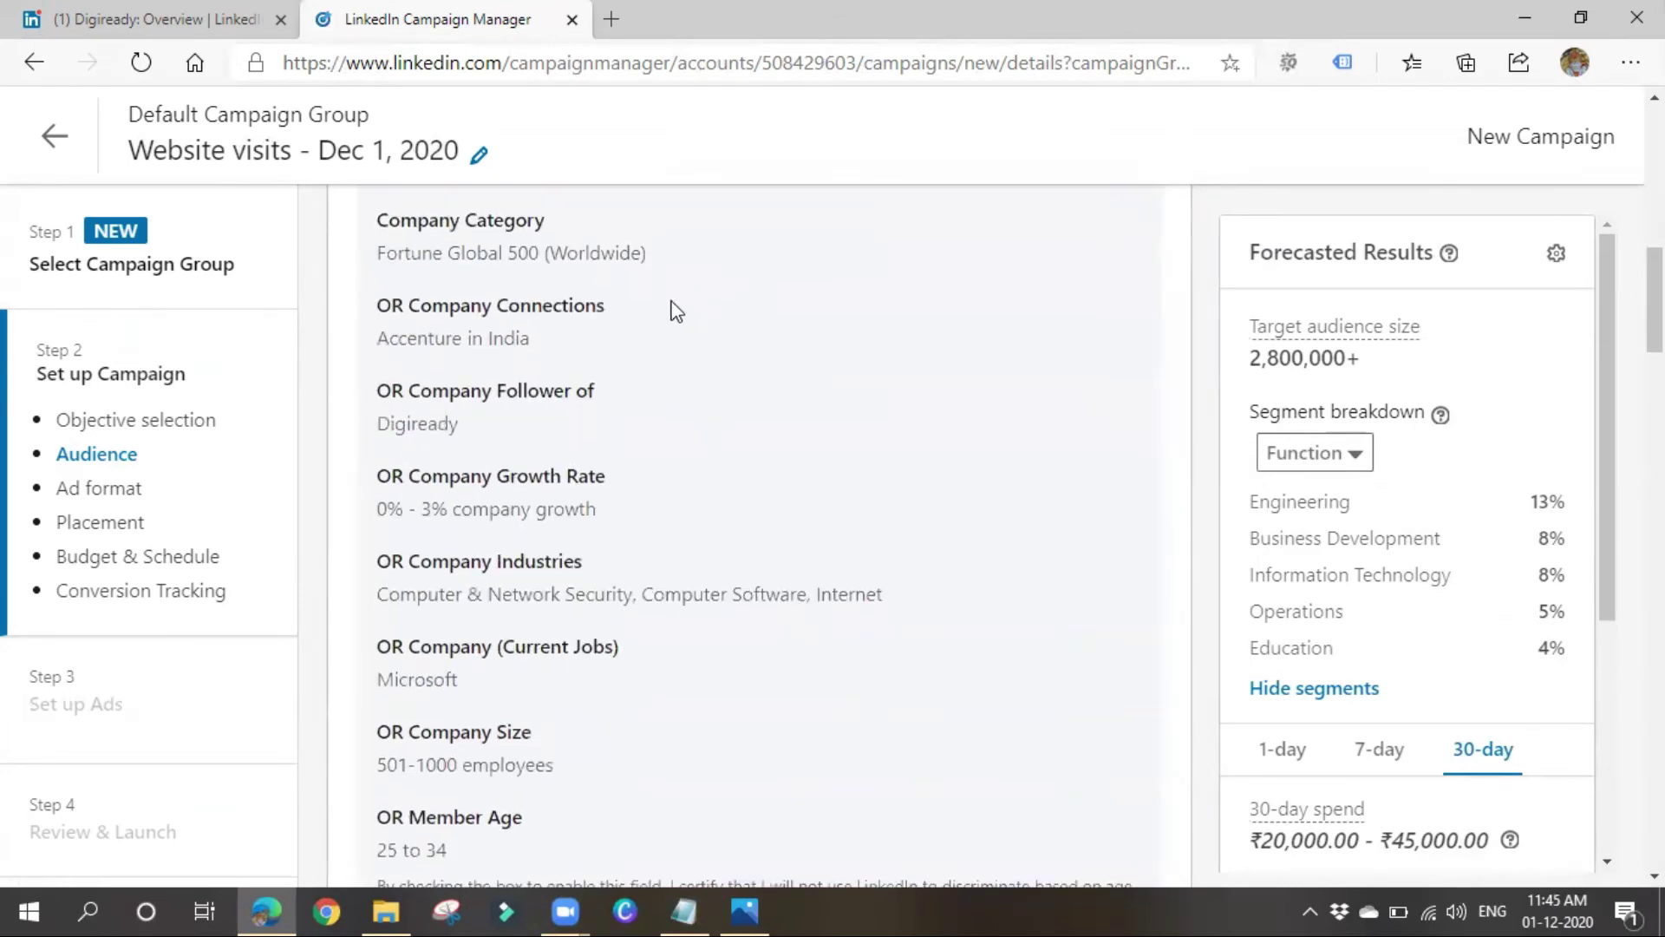
pyautogui.scroll(-2, 705, 720)
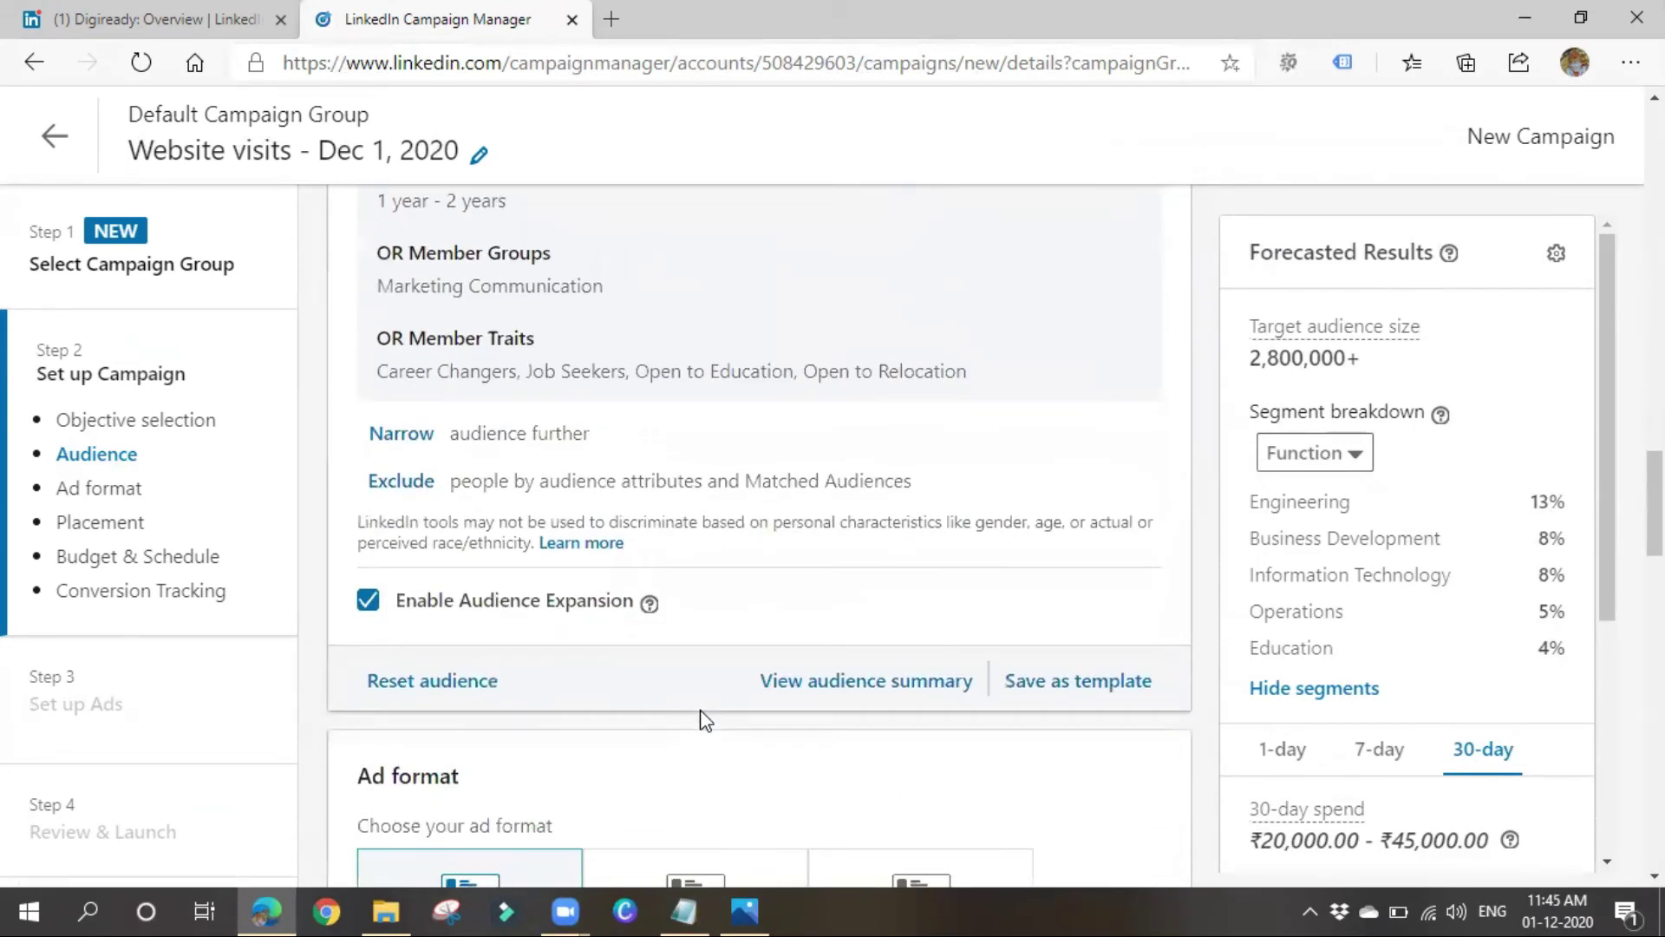
pyautogui.click(409, 486)
pyautogui.scroll(-5, 810, 699)
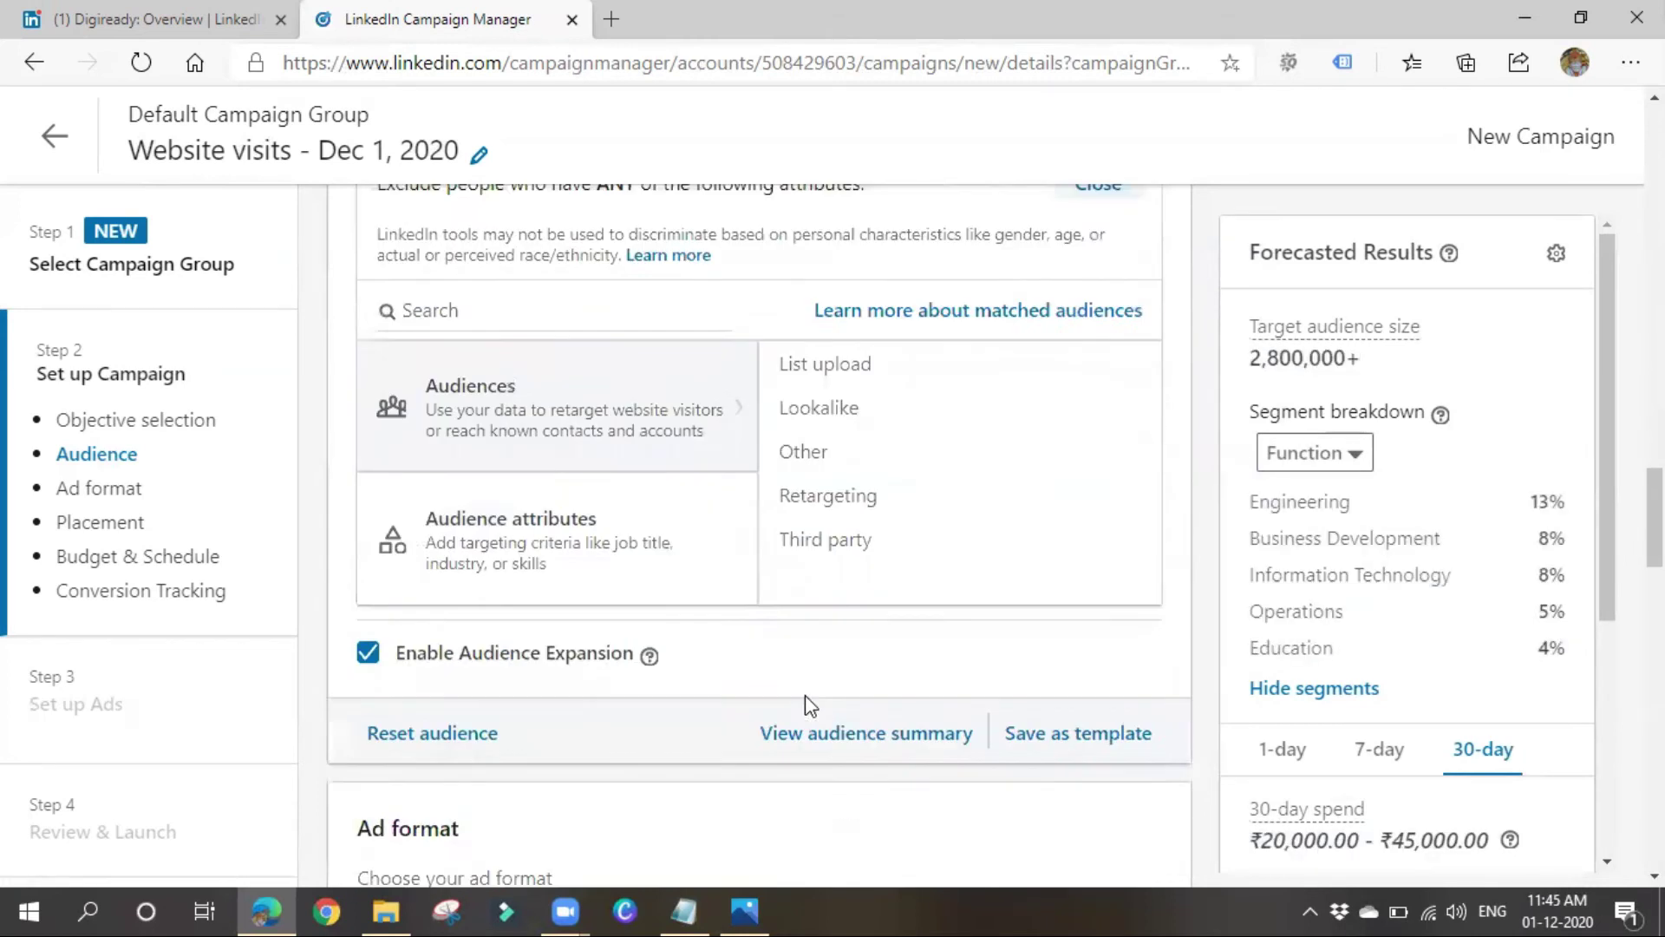
pyautogui.scroll(5, 543, 565)
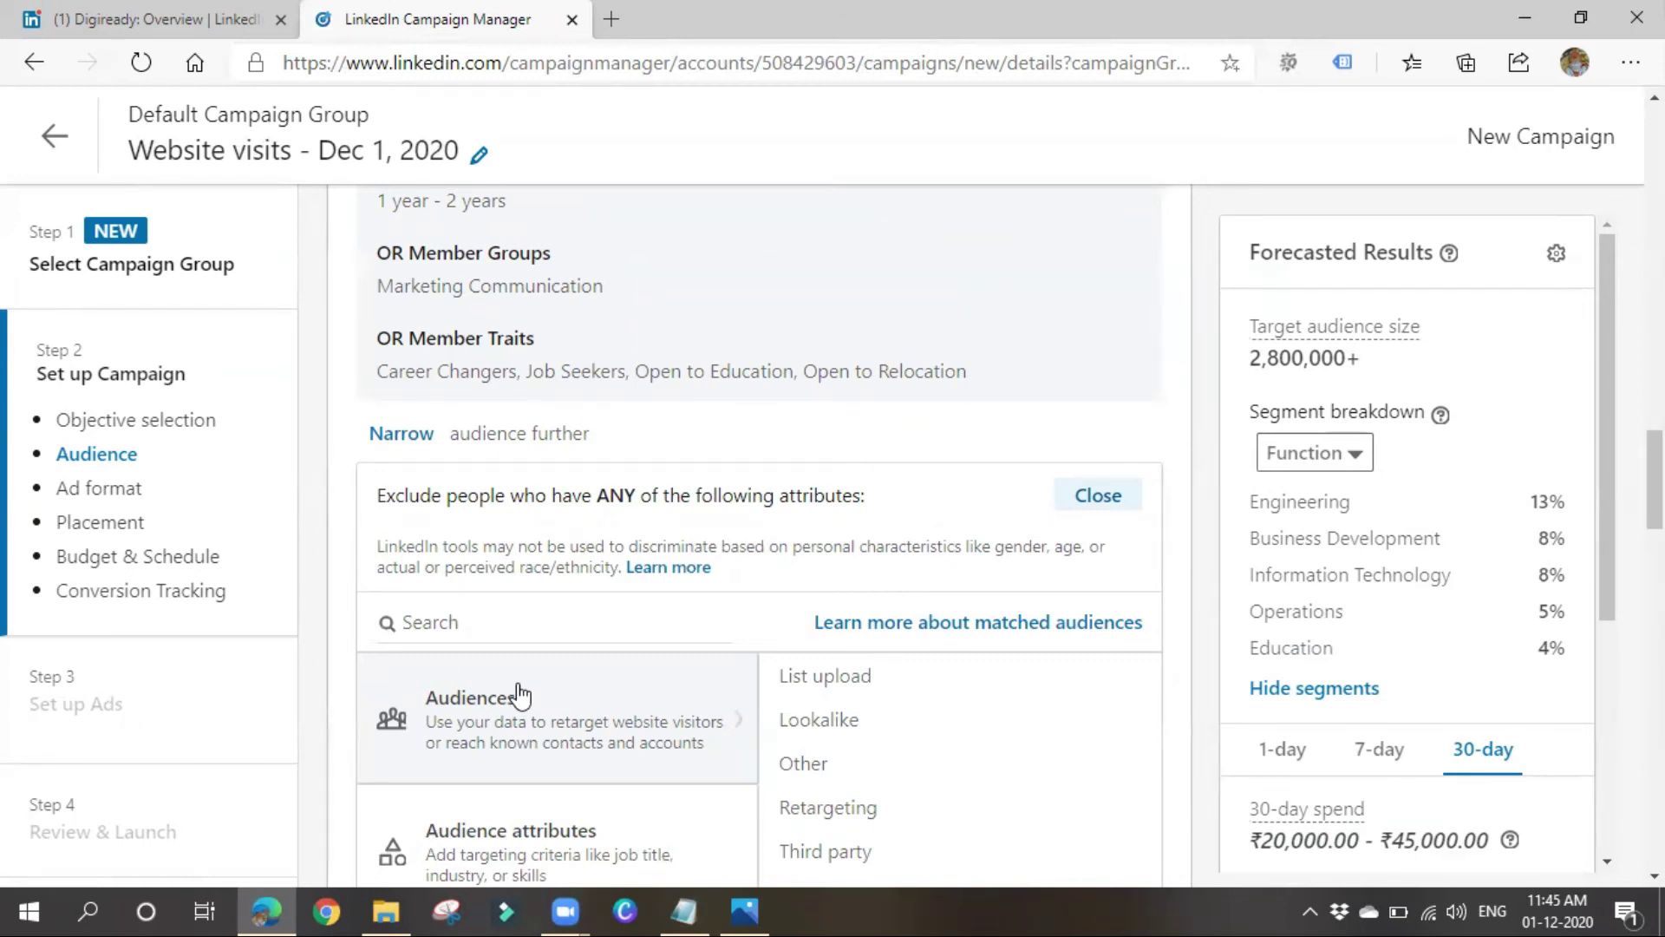
pyautogui.click(1132, 502)
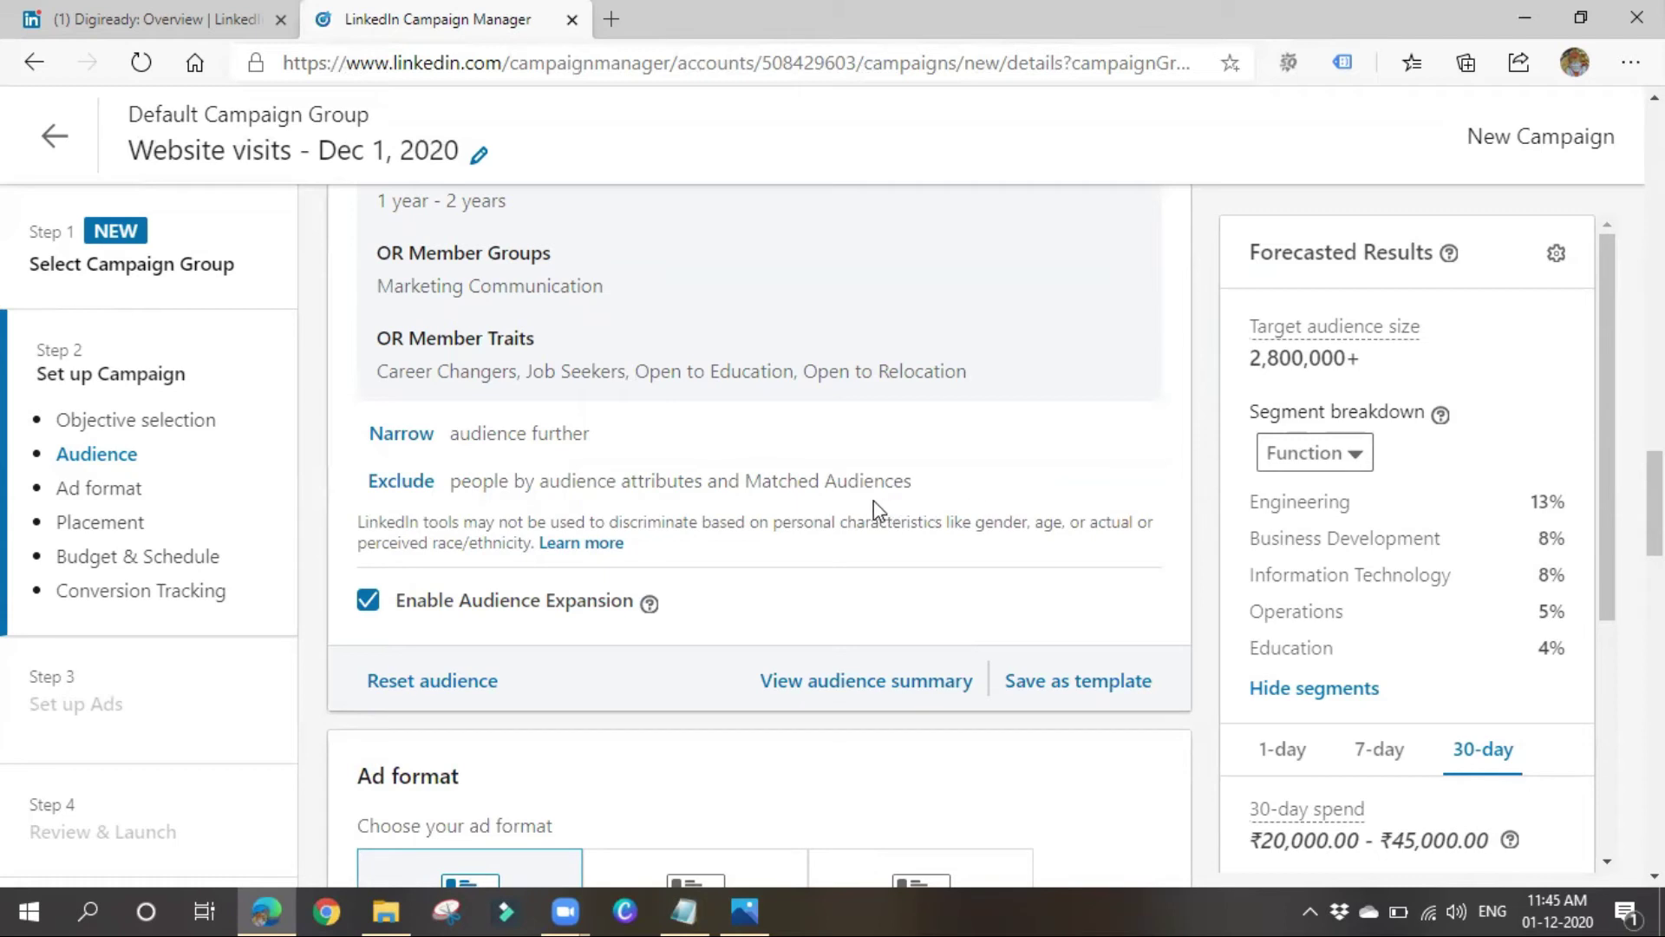
# Save the audience as a template named "11-1 Nov" without a description.
pyautogui.scroll(-1, 711, 586)
pyautogui.scroll(-3, 551, 576)
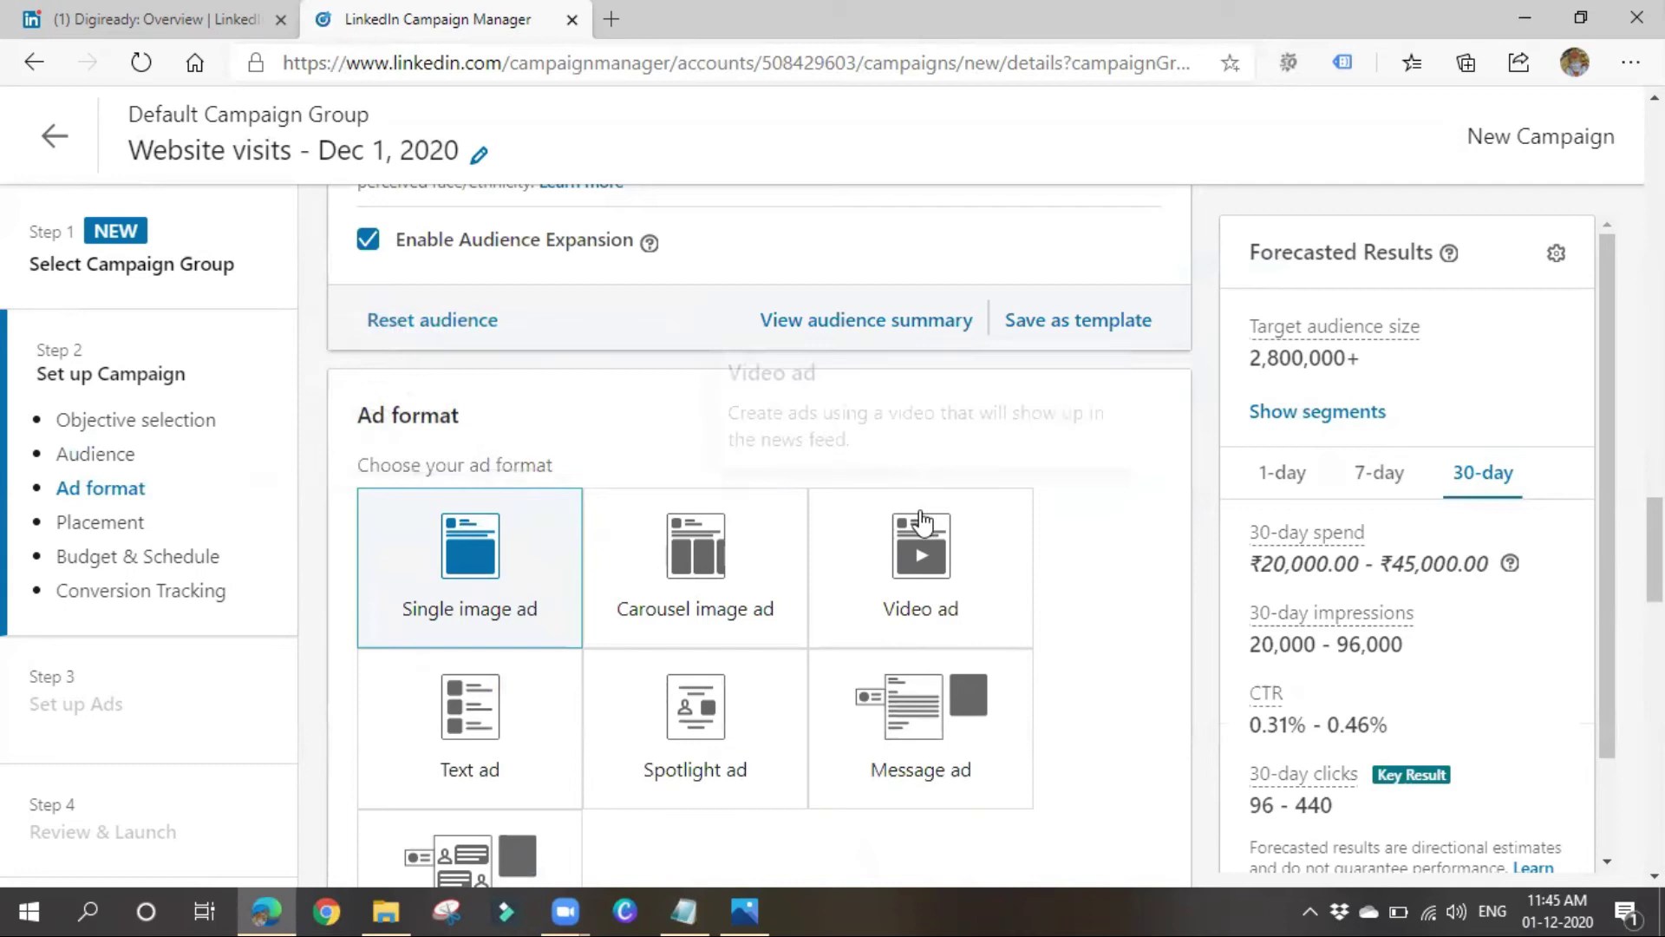
pyautogui.scroll(1, 922, 520)
pyautogui.click(1093, 442)
pyautogui.click(1060, 577)
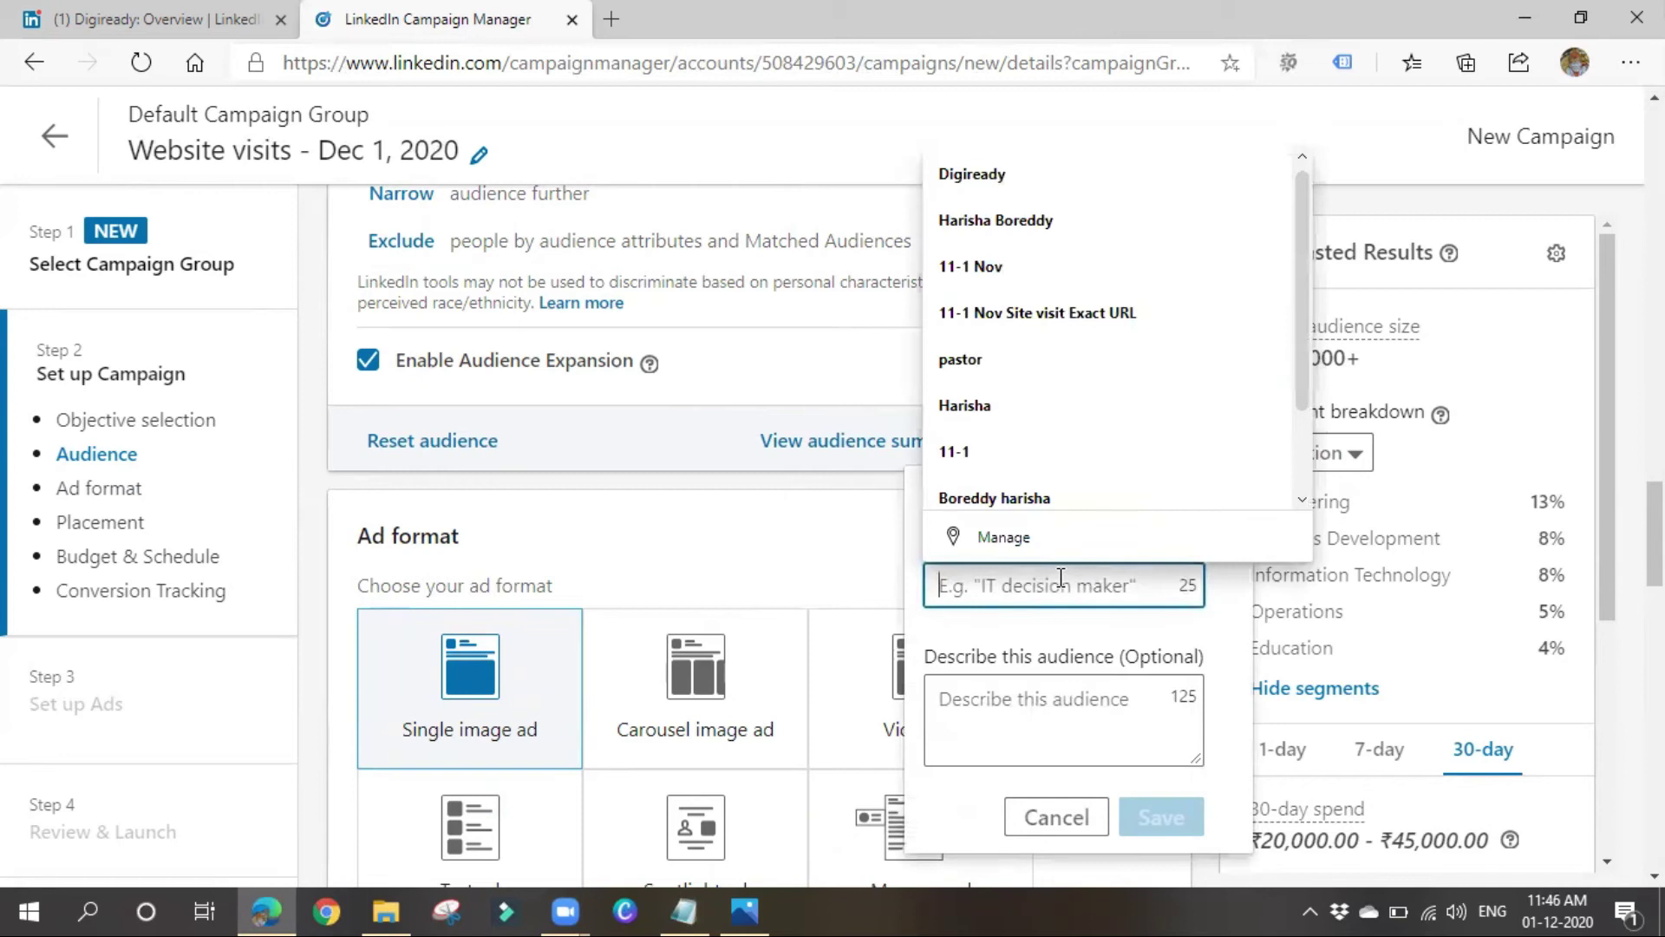
pyautogui.write('11-1 Nov')
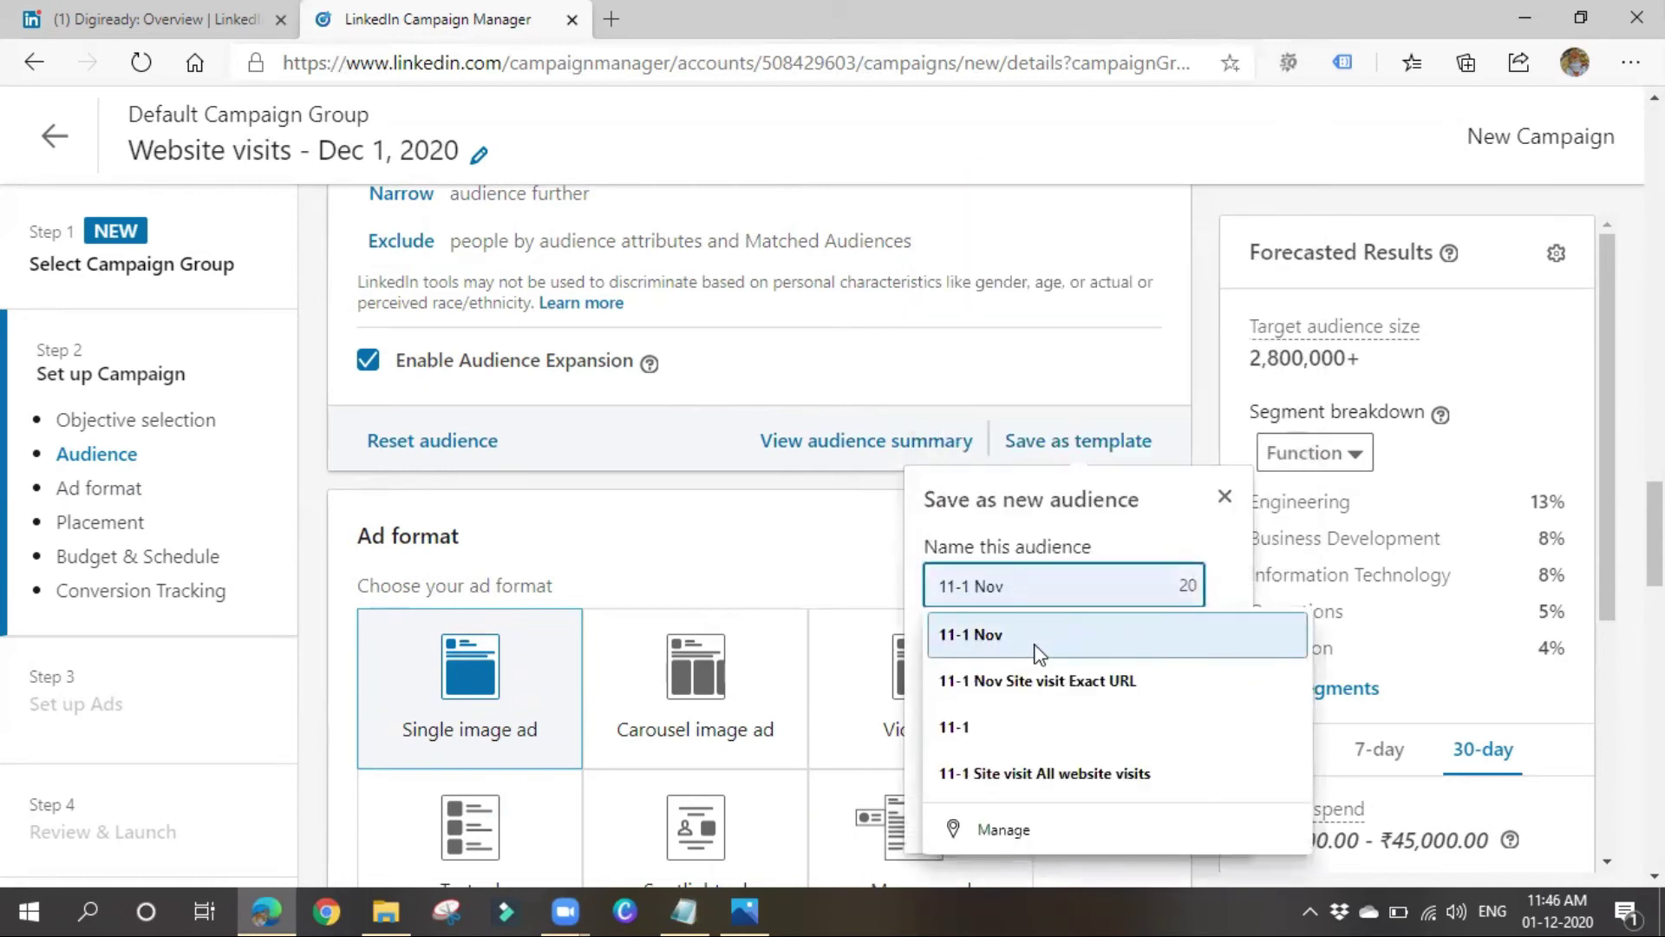
pyautogui.click(1045, 634)
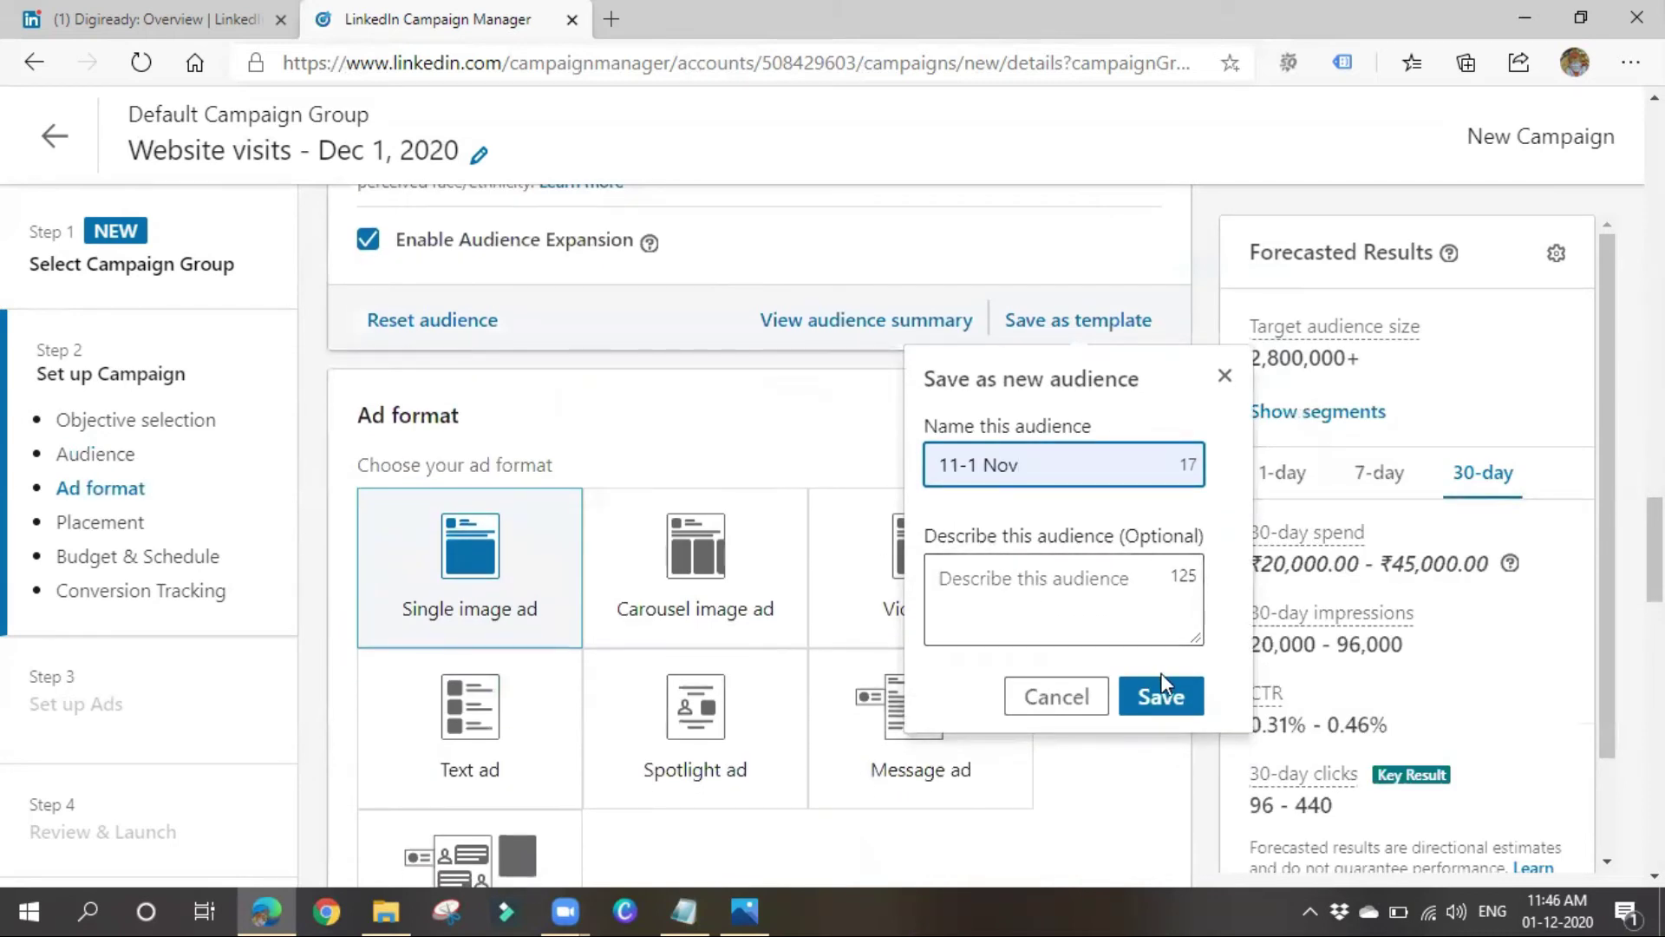
pyautogui.click(1160, 685)
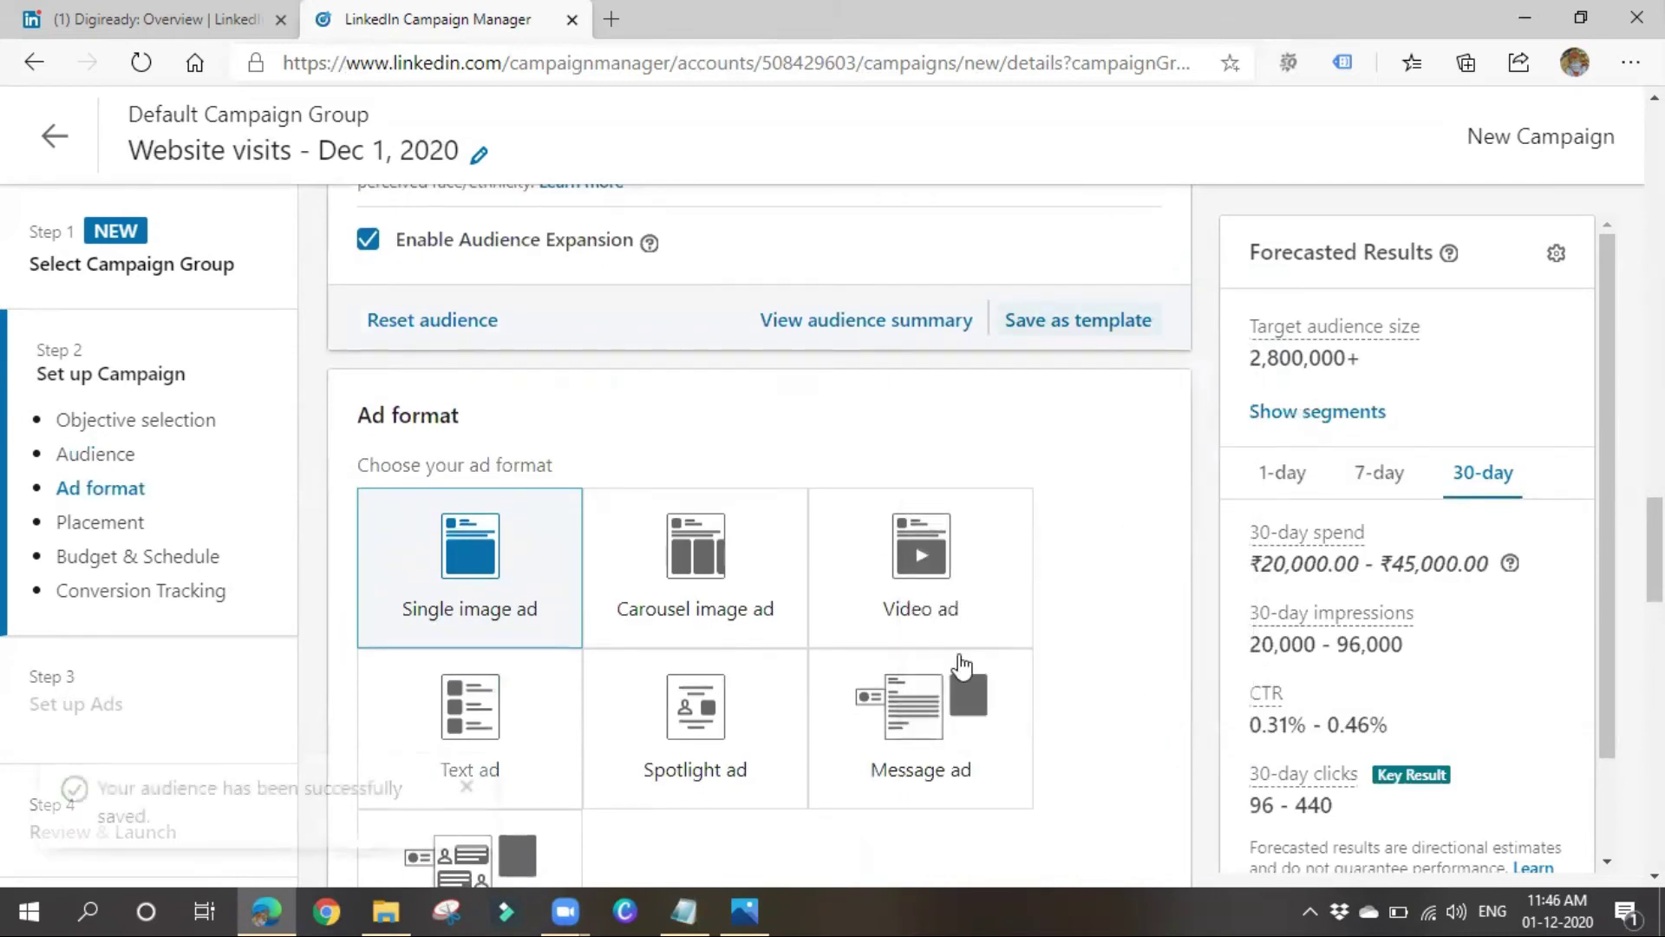
# Check the recently used saved audiences for the 11-1 Nov template and close the list without choosing one.
pyautogui.scroll(15, 766, 591)
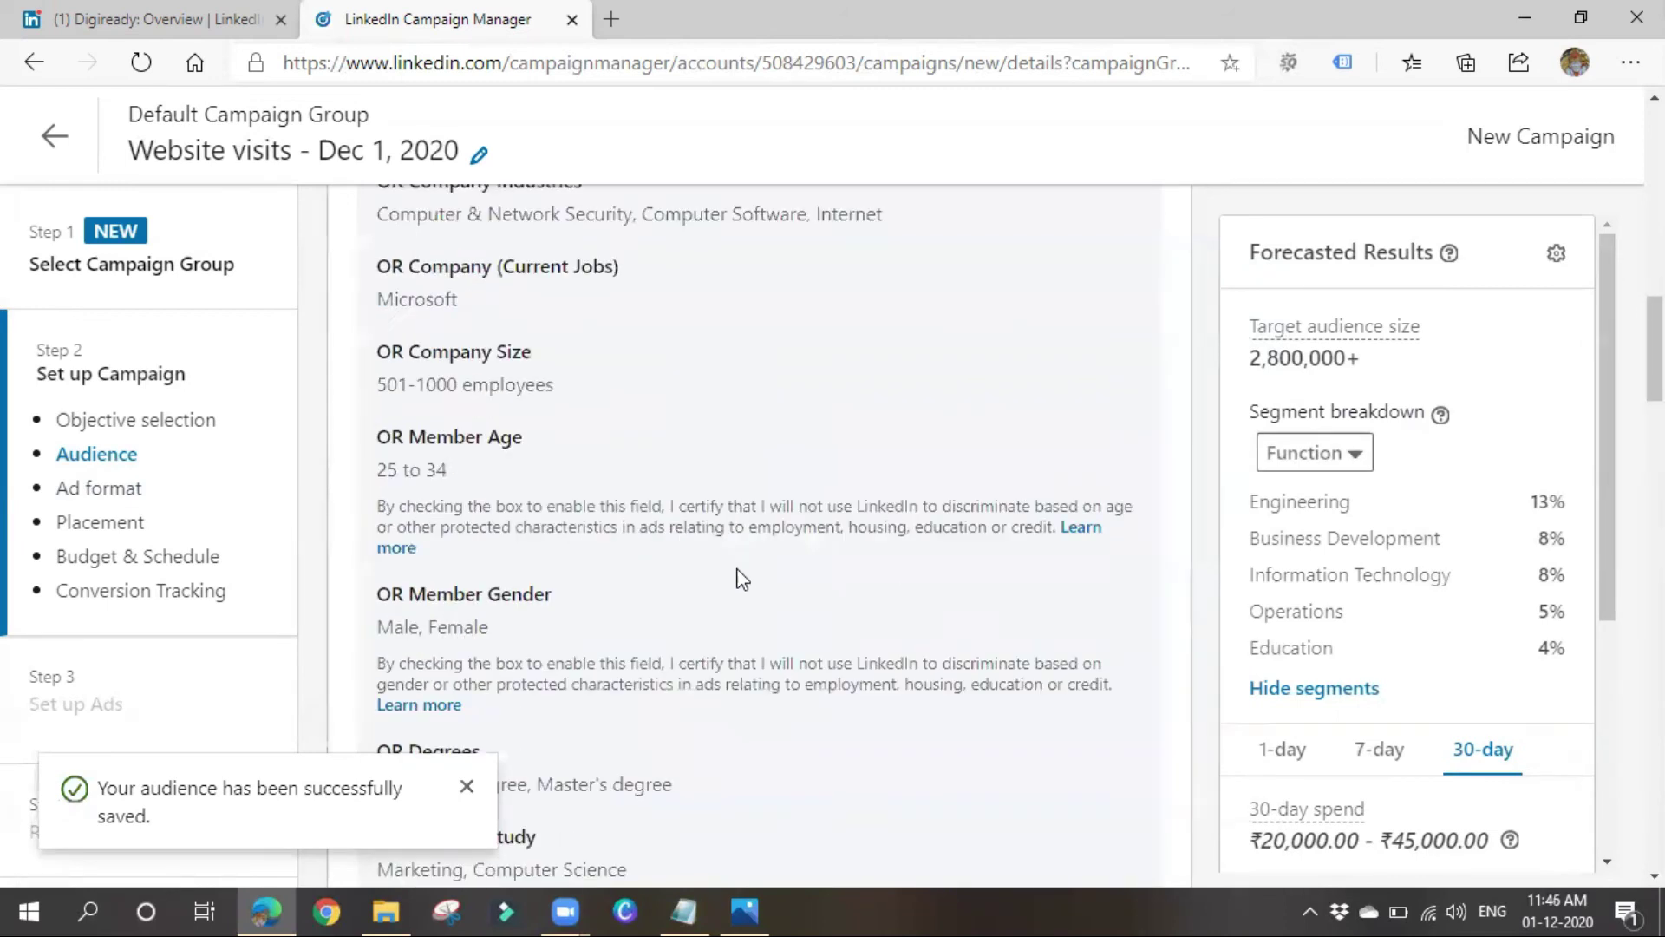
pyautogui.scroll(3, 732, 583)
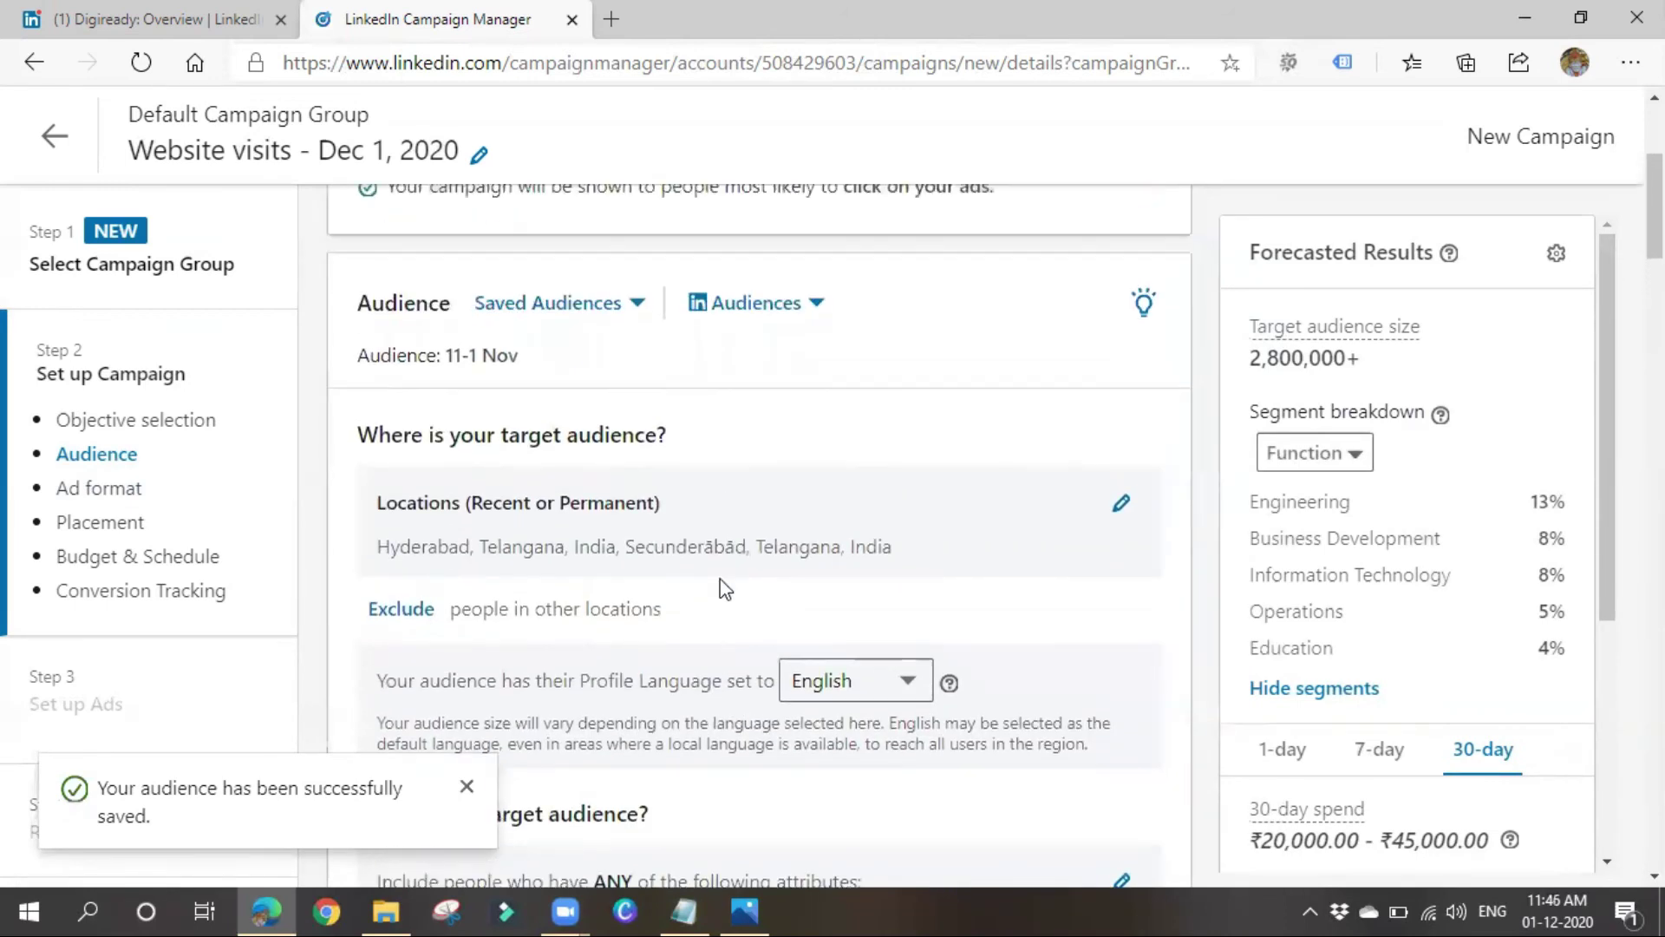
pyautogui.click(637, 324)
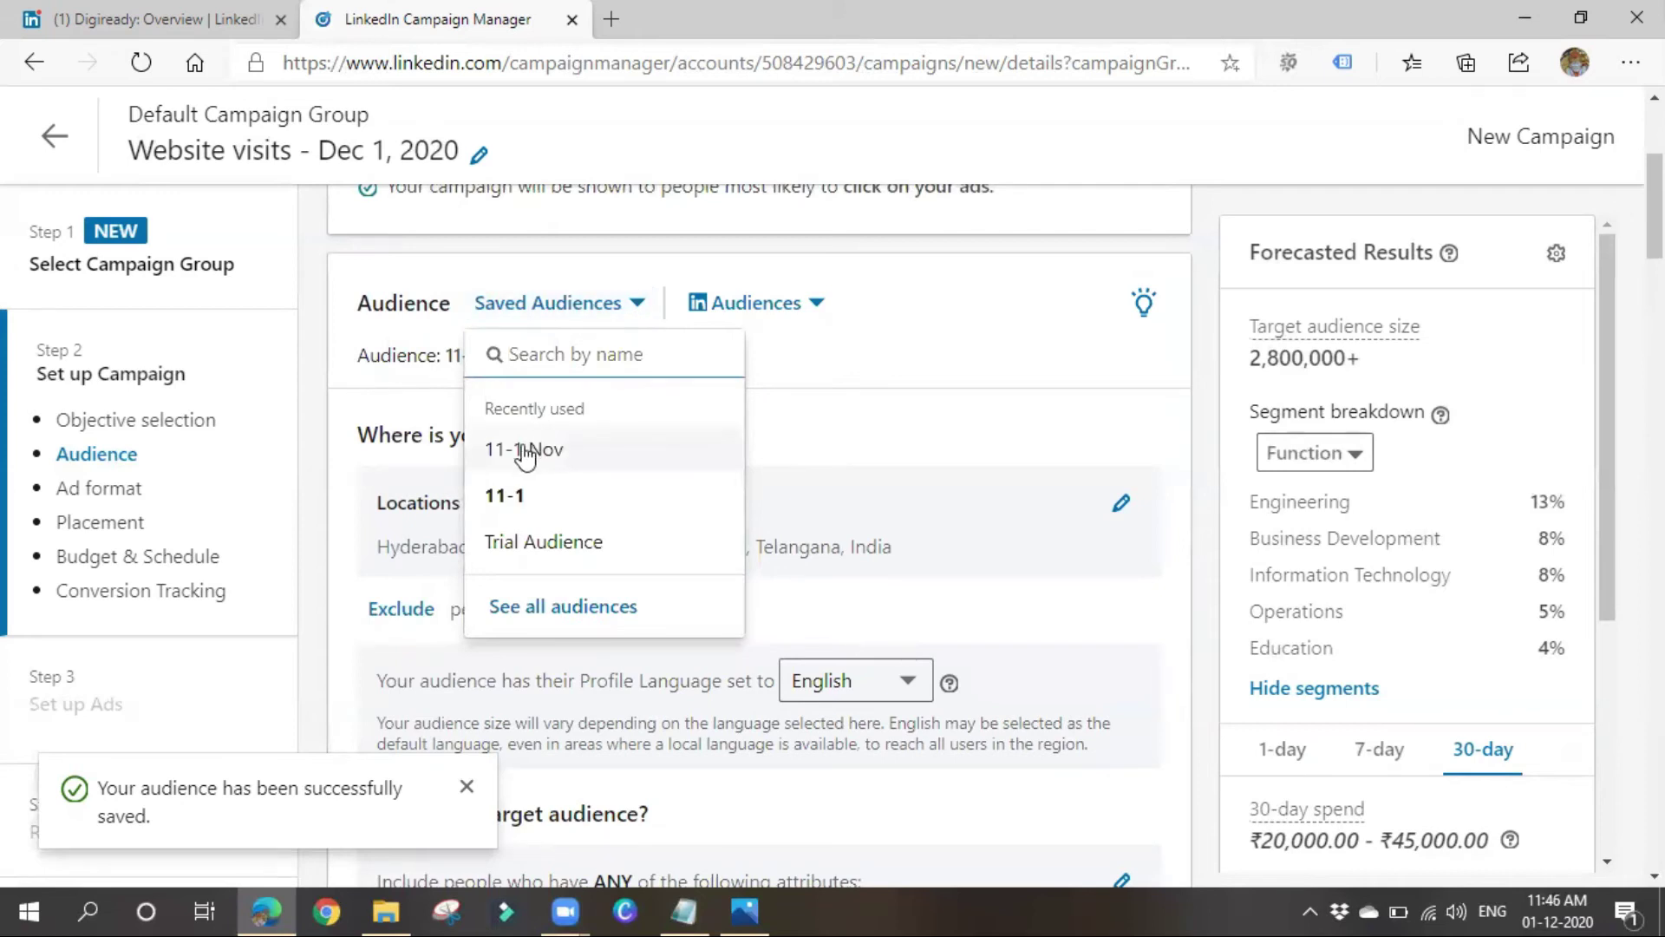
pyautogui.click(934, 444)
# Dismiss the audience saved notification and open the audience summary.
pyautogui.scroll(-12, 928, 447)
pyautogui.scroll(-5, 921, 452)
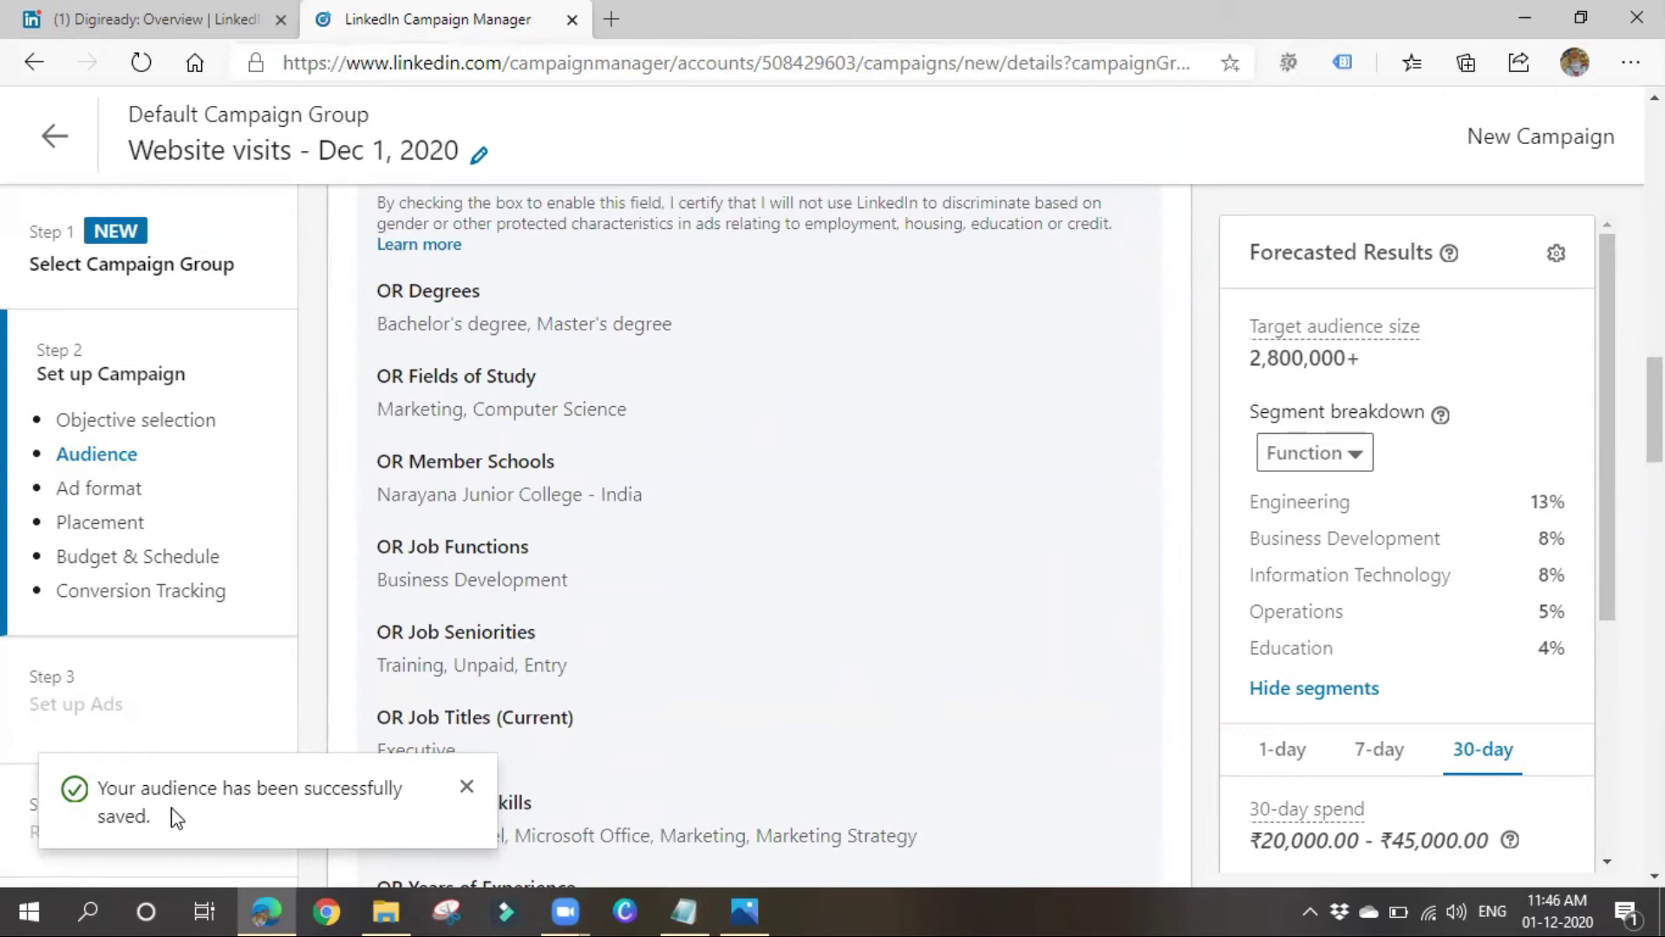
pyautogui.click(467, 786)
pyautogui.scroll(-1, 784, 666)
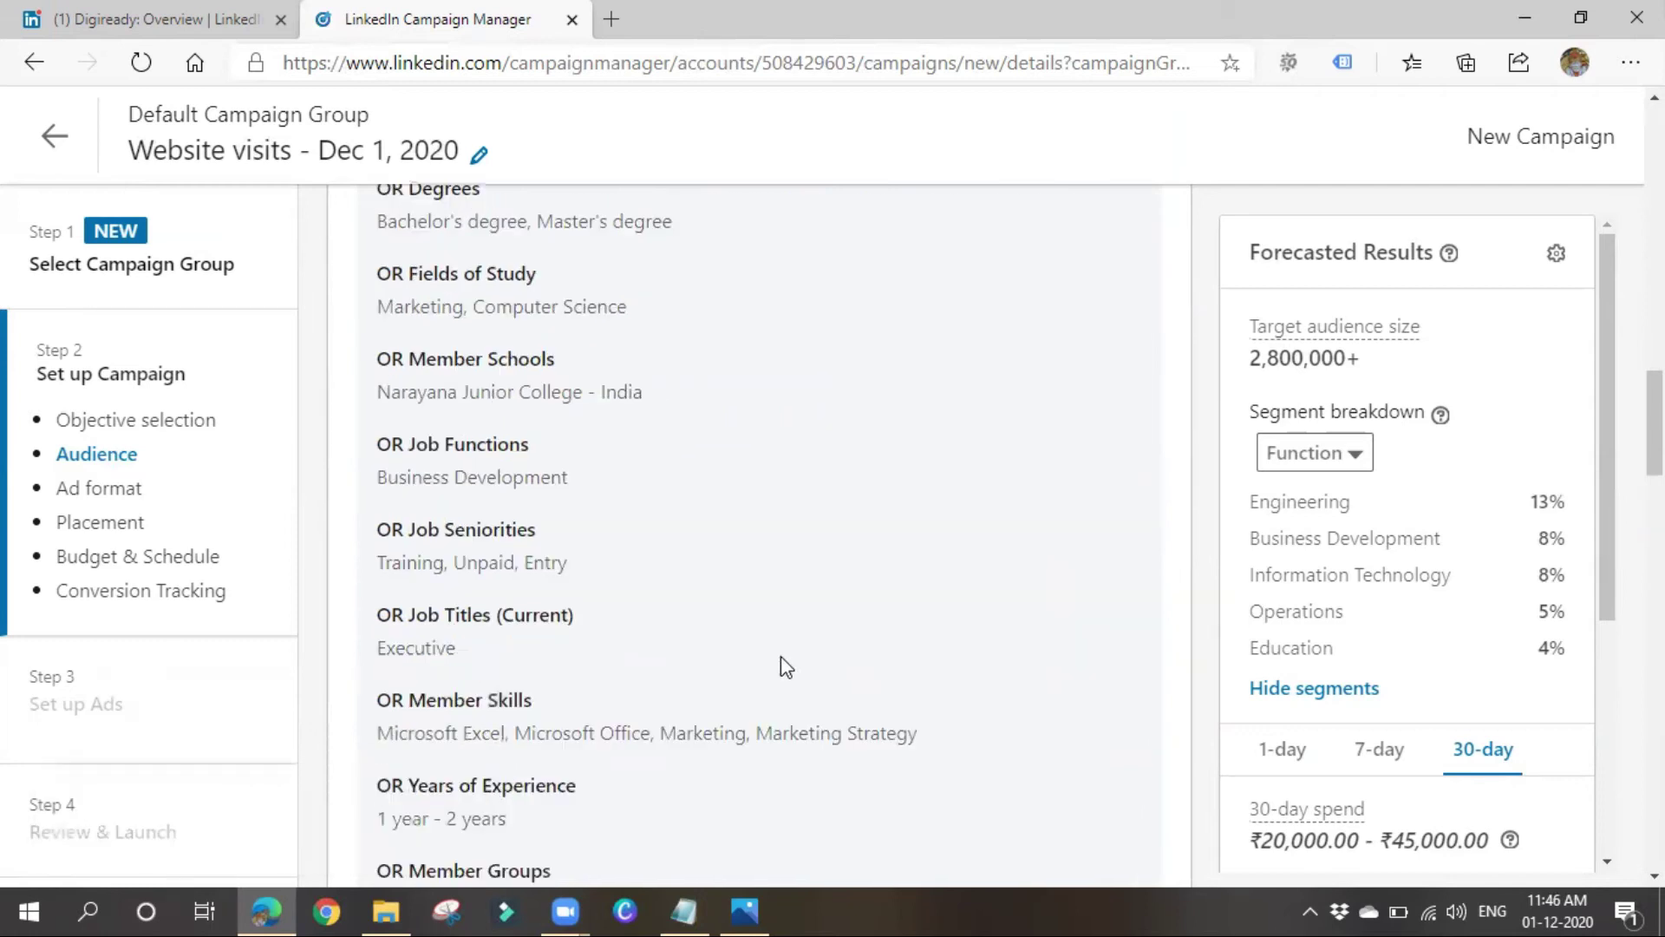
pyautogui.scroll(-8, 781, 668)
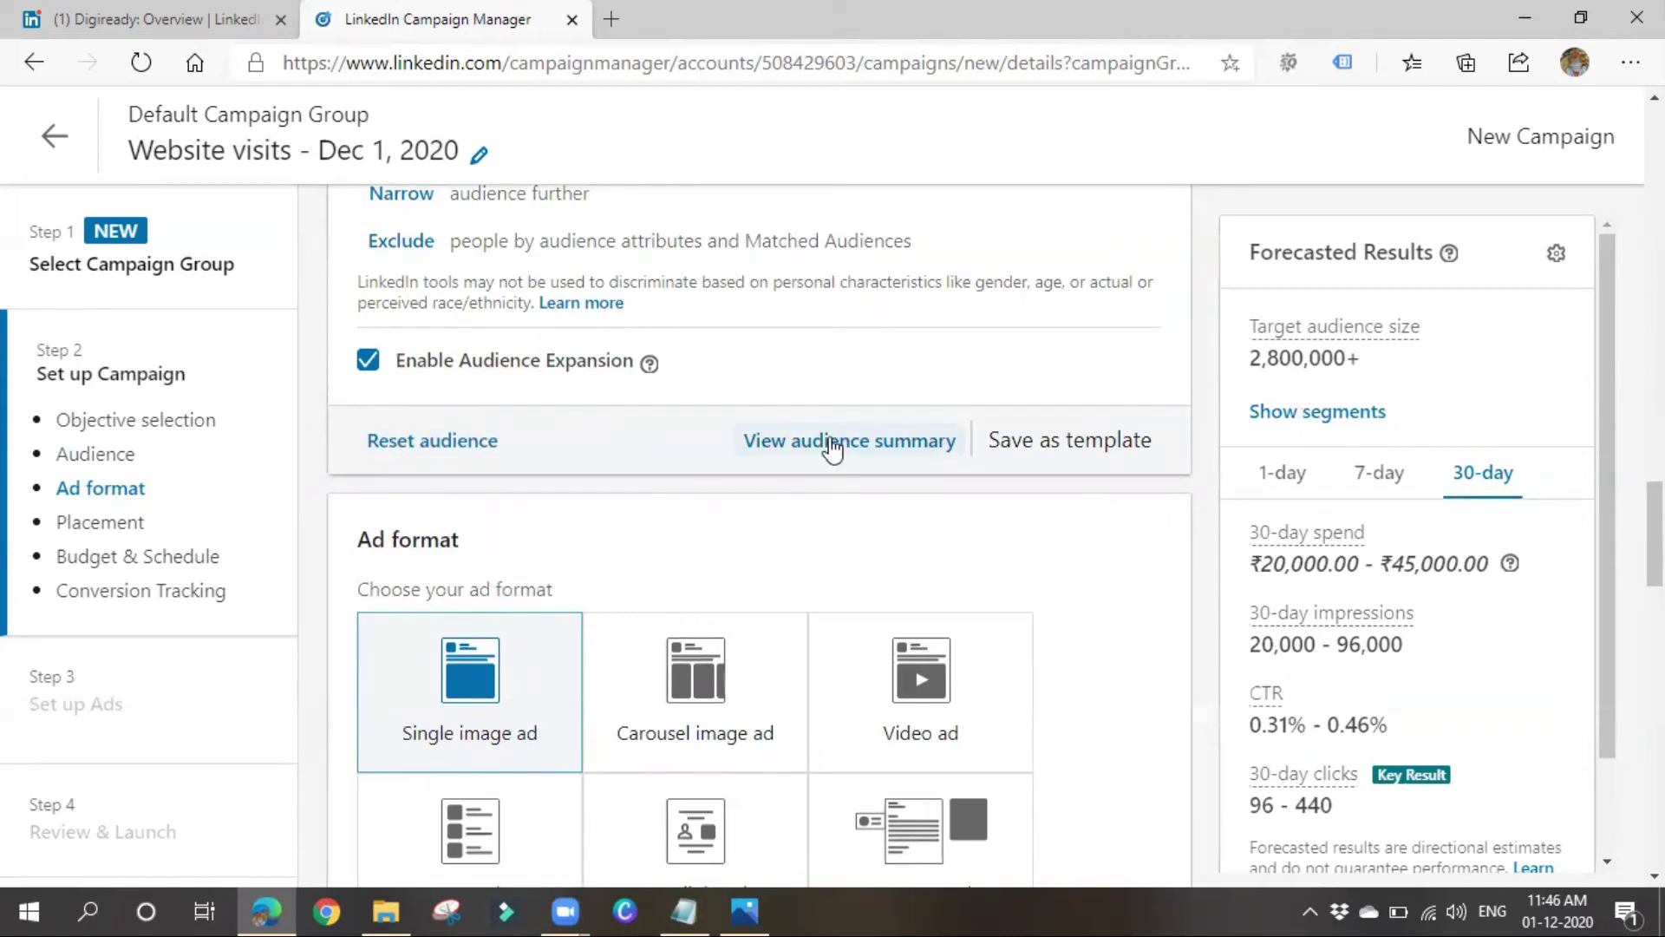
pyautogui.click(876, 455)
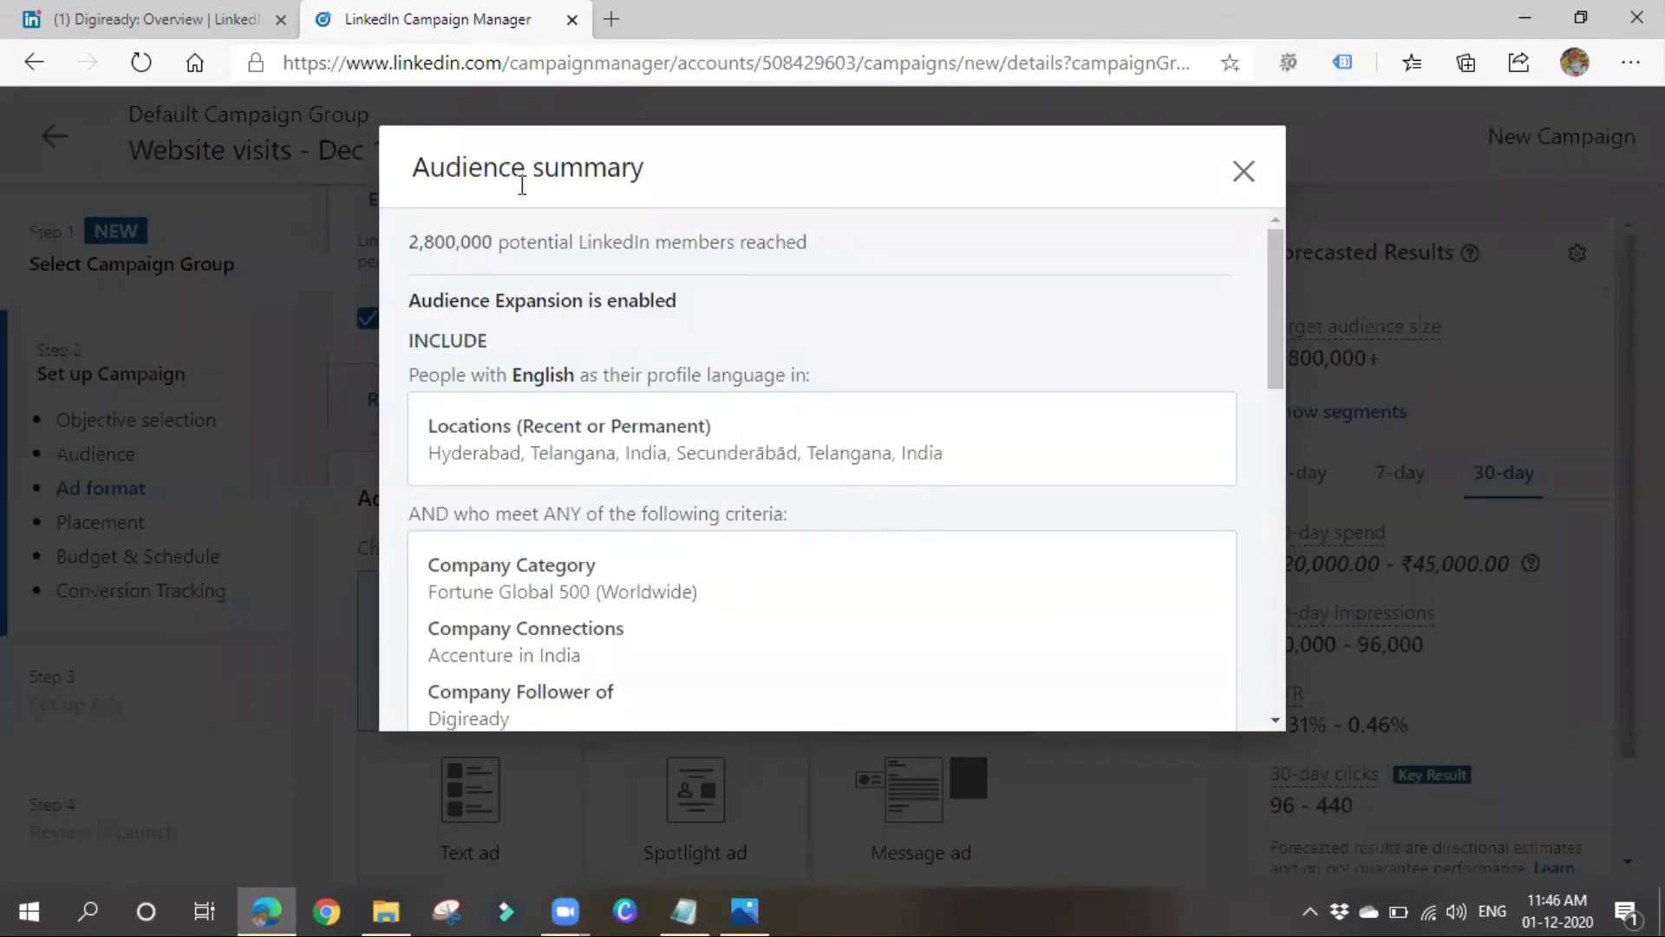
# Read through the audience summary down to the member traits and close it.
pyautogui.scroll(-2, 581, 512)
pyautogui.scroll(-10, 582, 517)
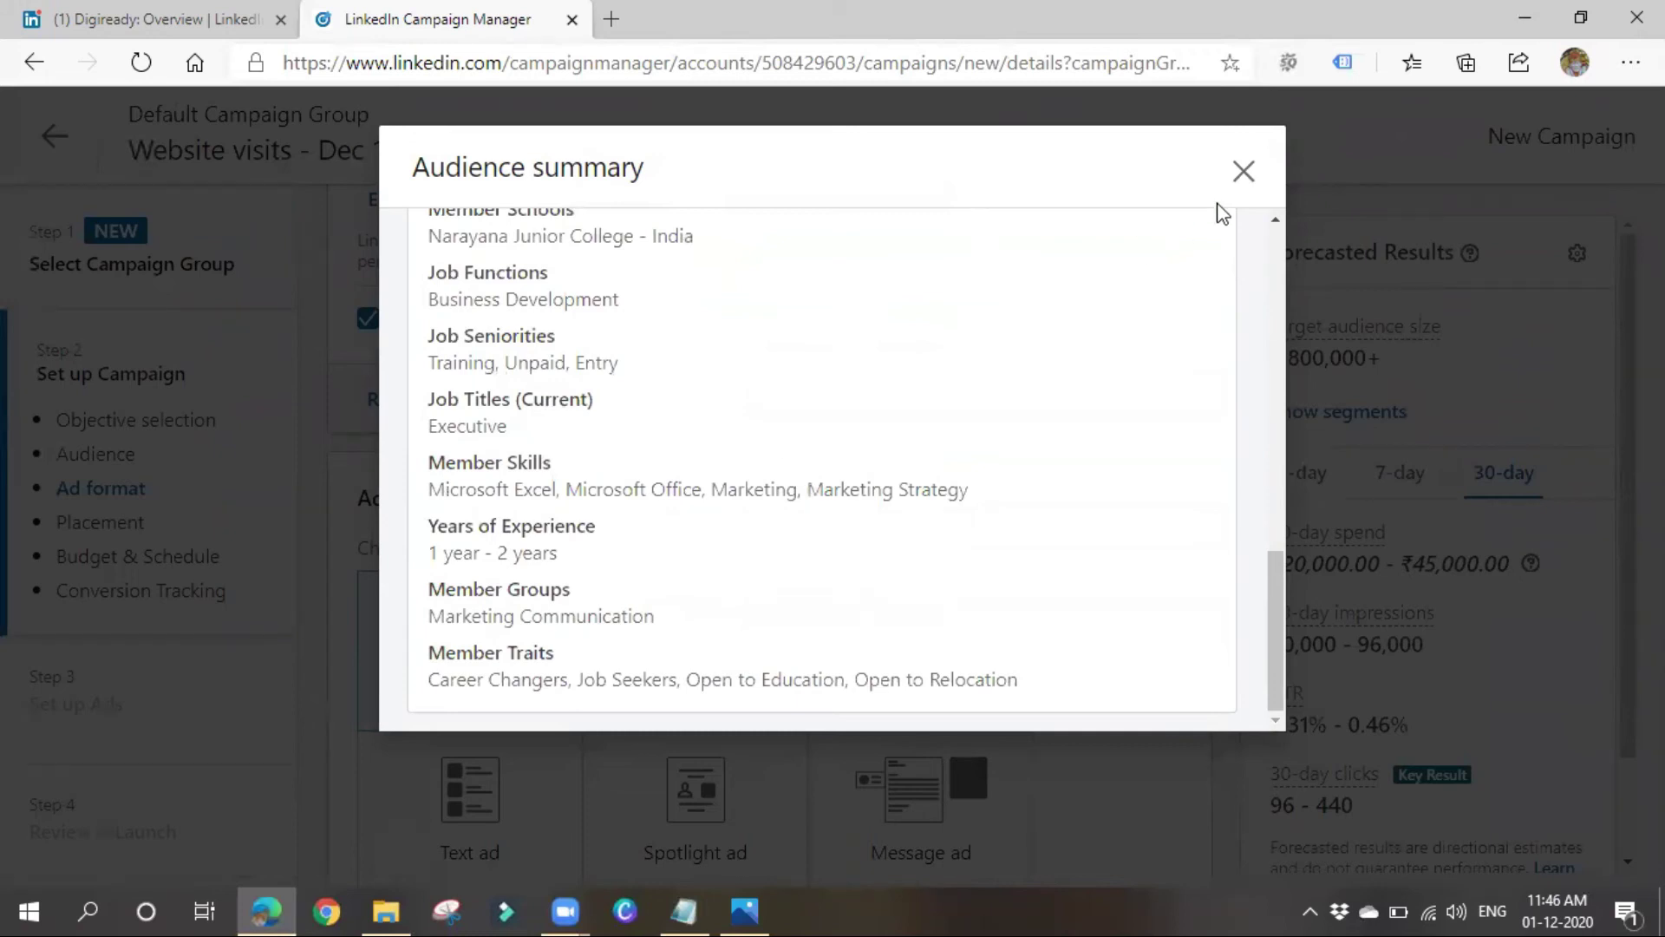
pyautogui.click(1242, 171)
# Choose the Carousel image ad format and check the descriptions of the video and text ad formats.
pyautogui.scroll(-3, 672, 579)
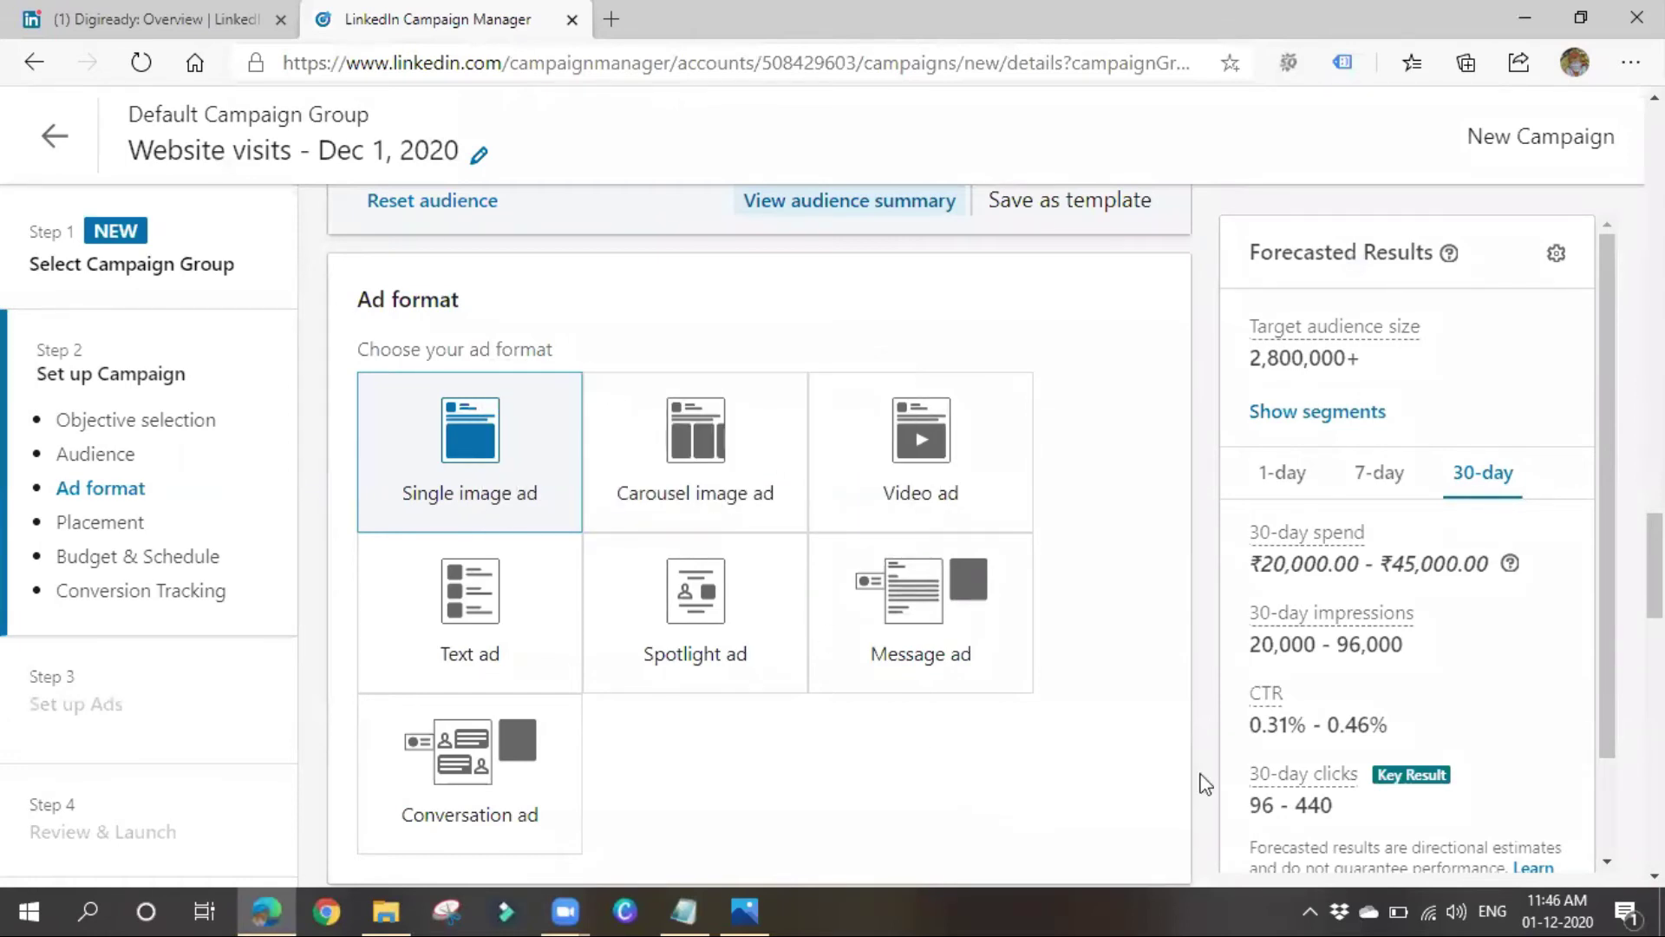
pyautogui.click(664, 477)
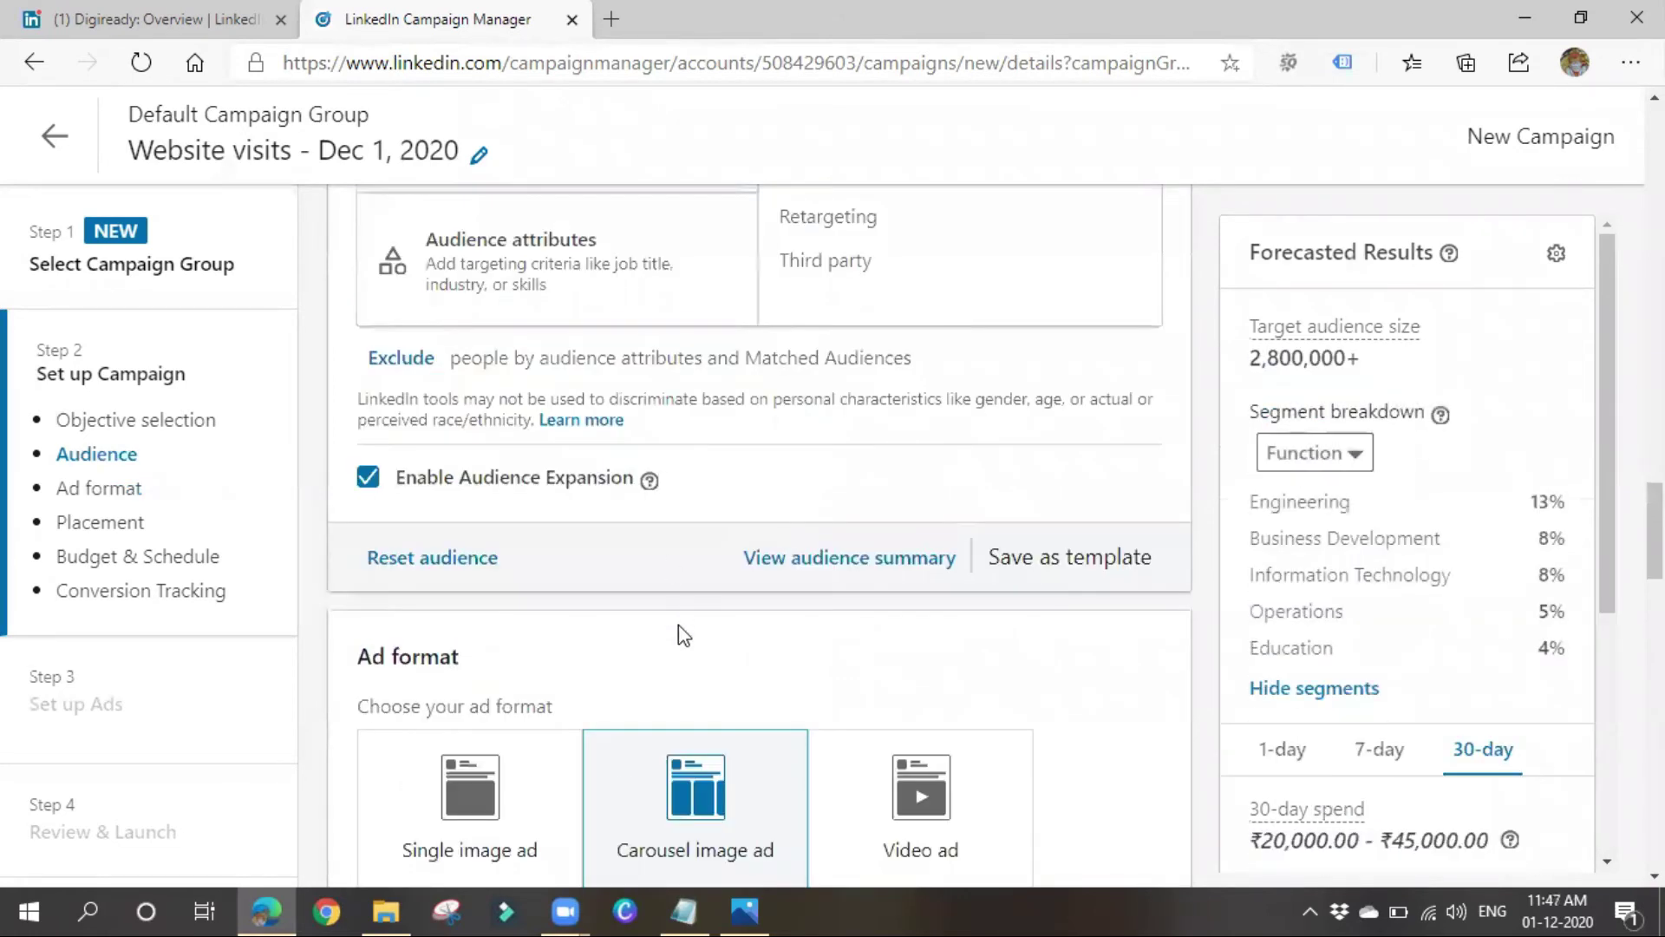
pyautogui.rightClick(678, 623)
pyautogui.click(1096, 740)
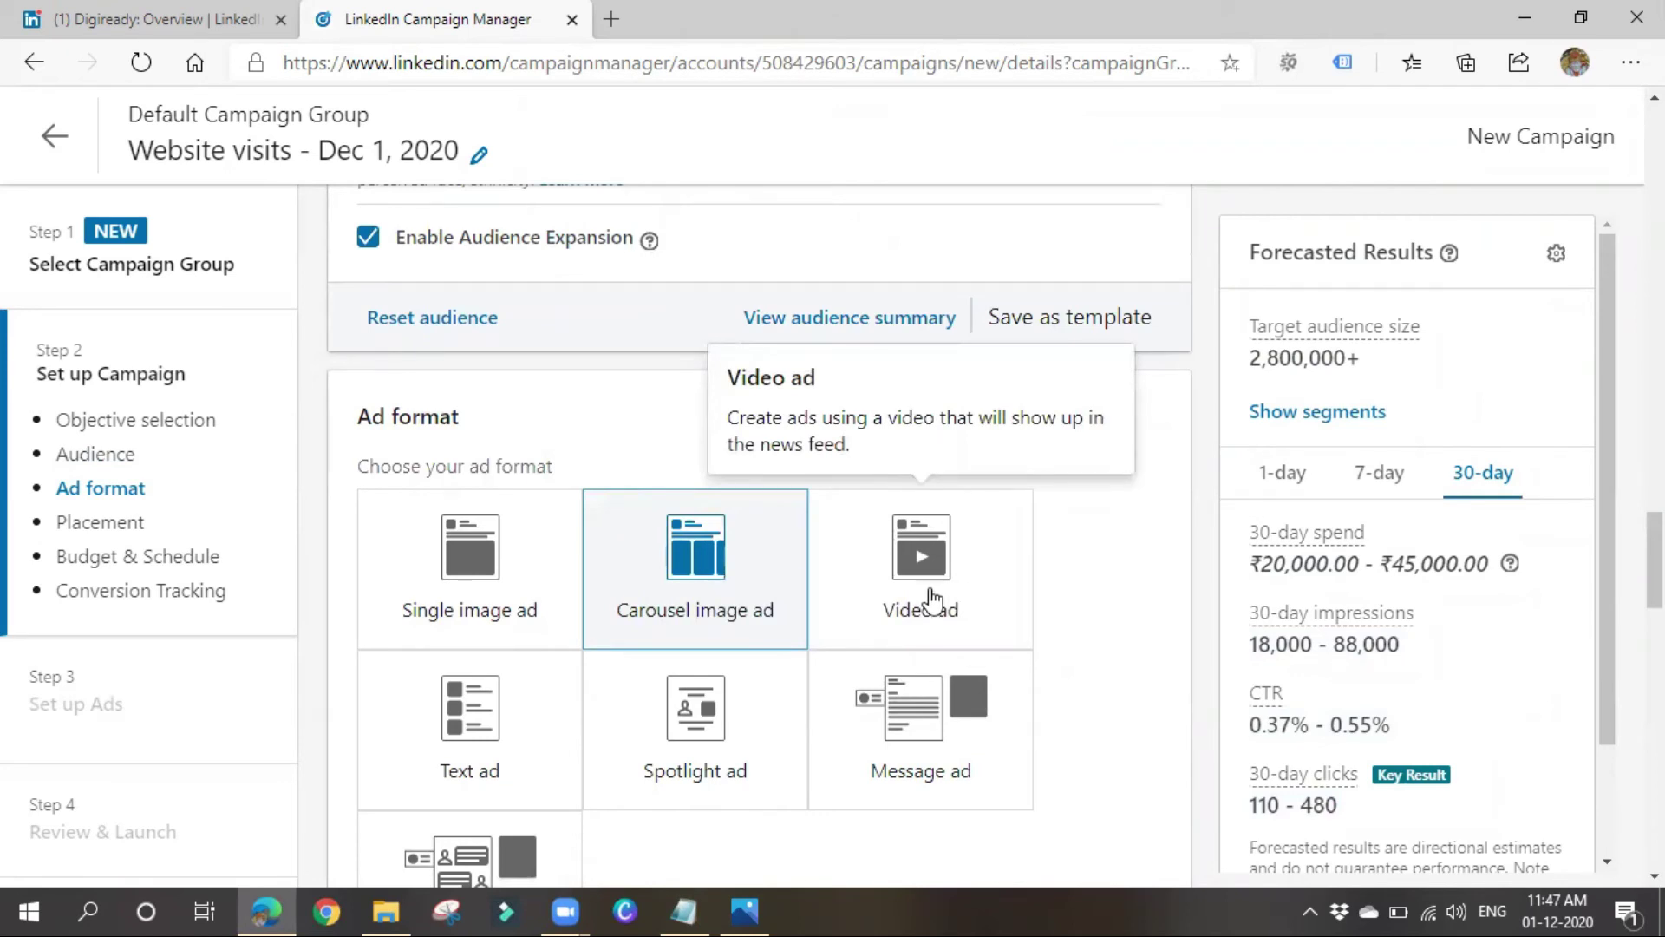
pyautogui.scroll(-1, 921, 602)
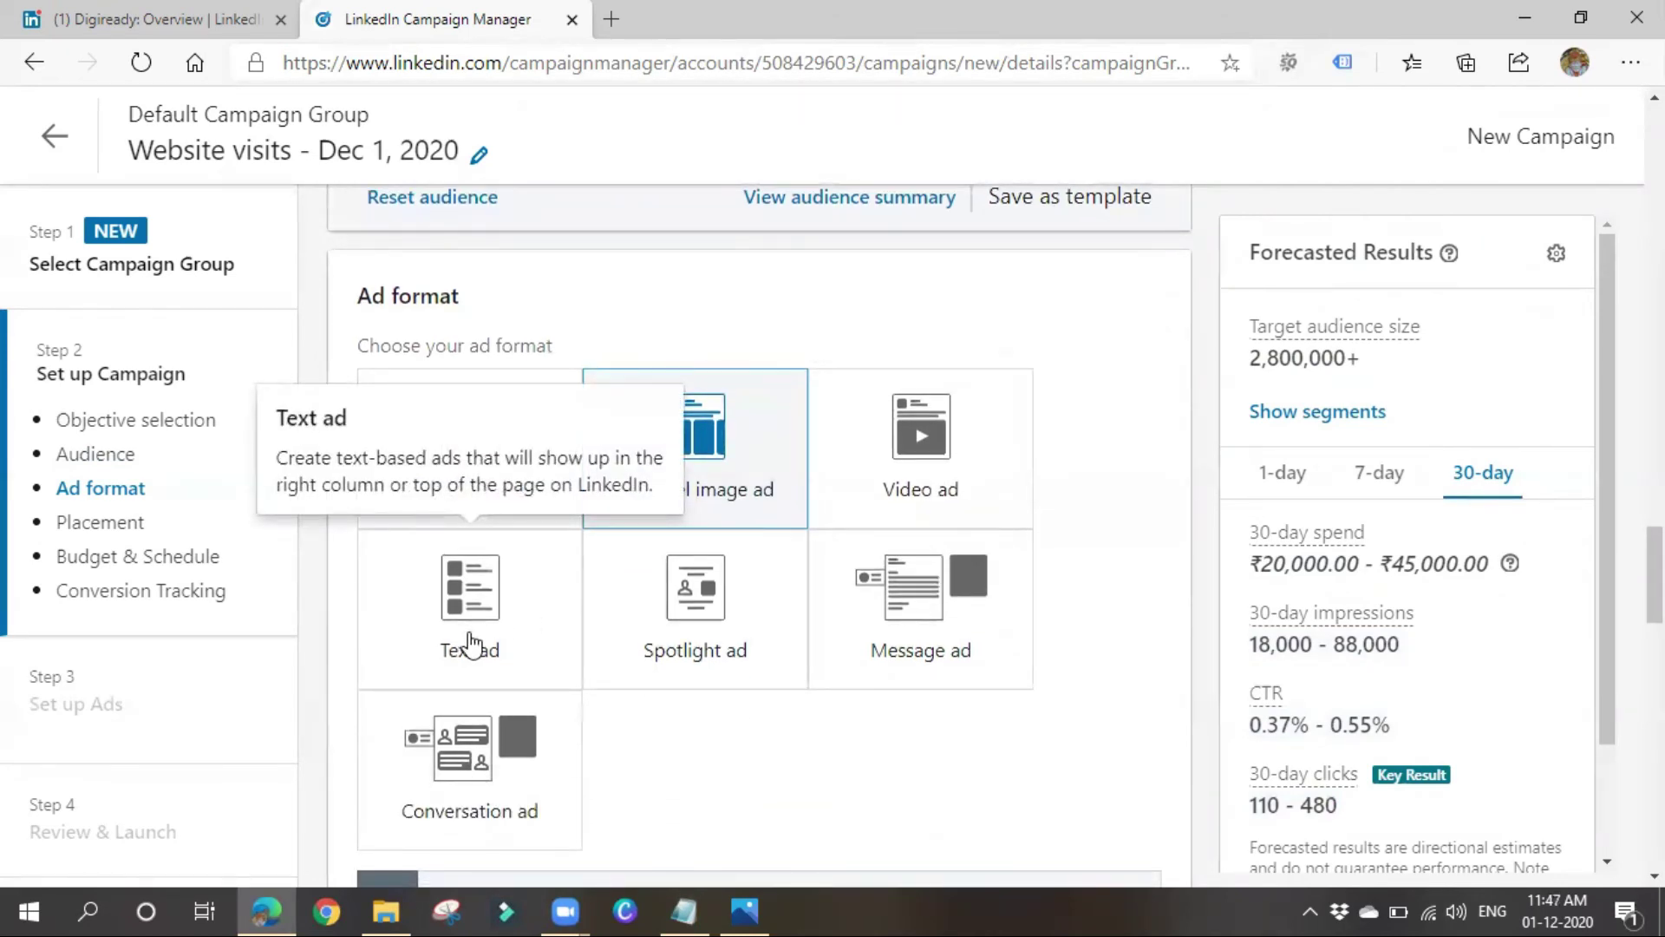
# Switch to the LinkedIn page, look over the home feed for places where ads appear, and return to the campaign.
pyautogui.click(201, 22)
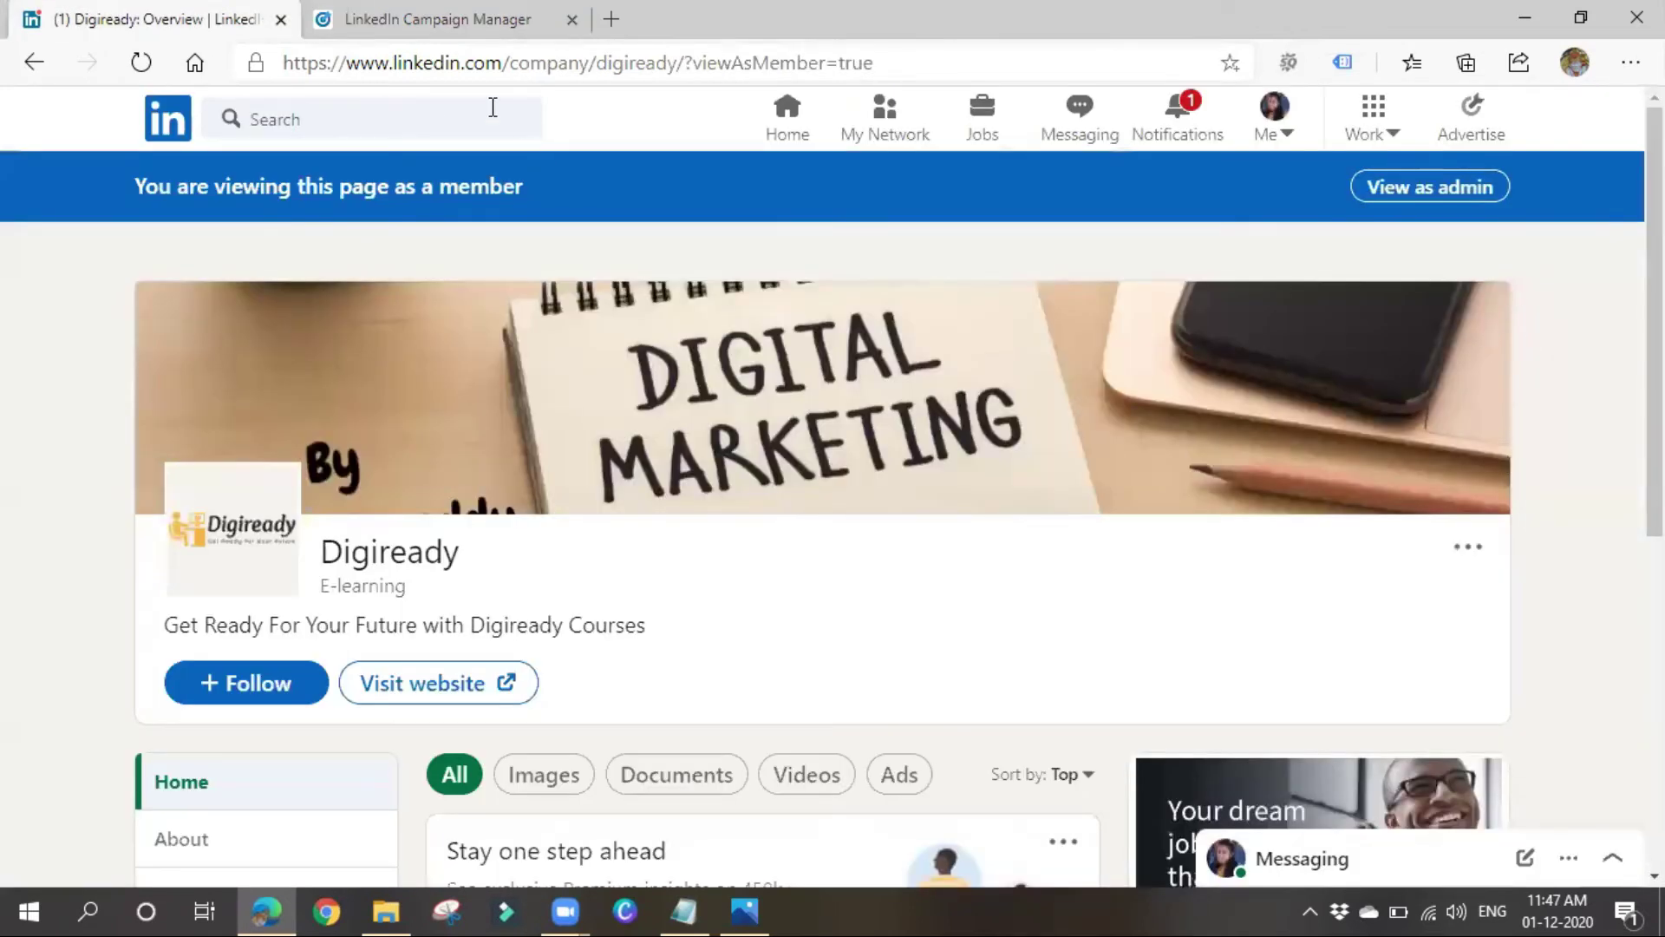
pyautogui.click(786, 108)
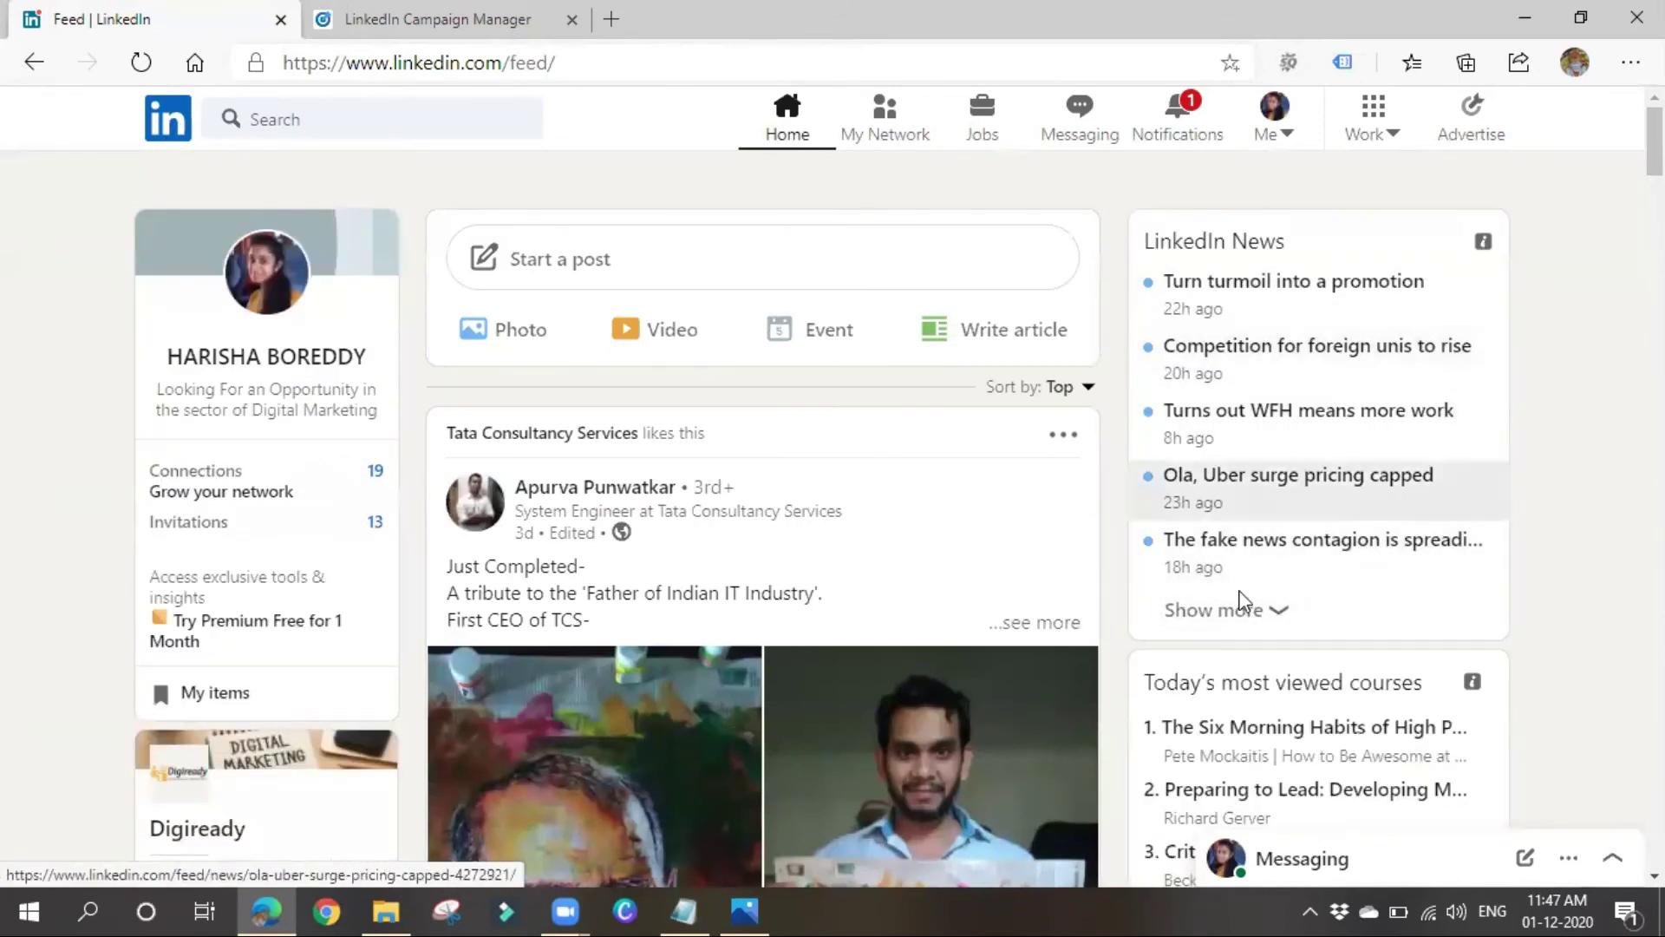
pyautogui.scroll(-4, 1231, 616)
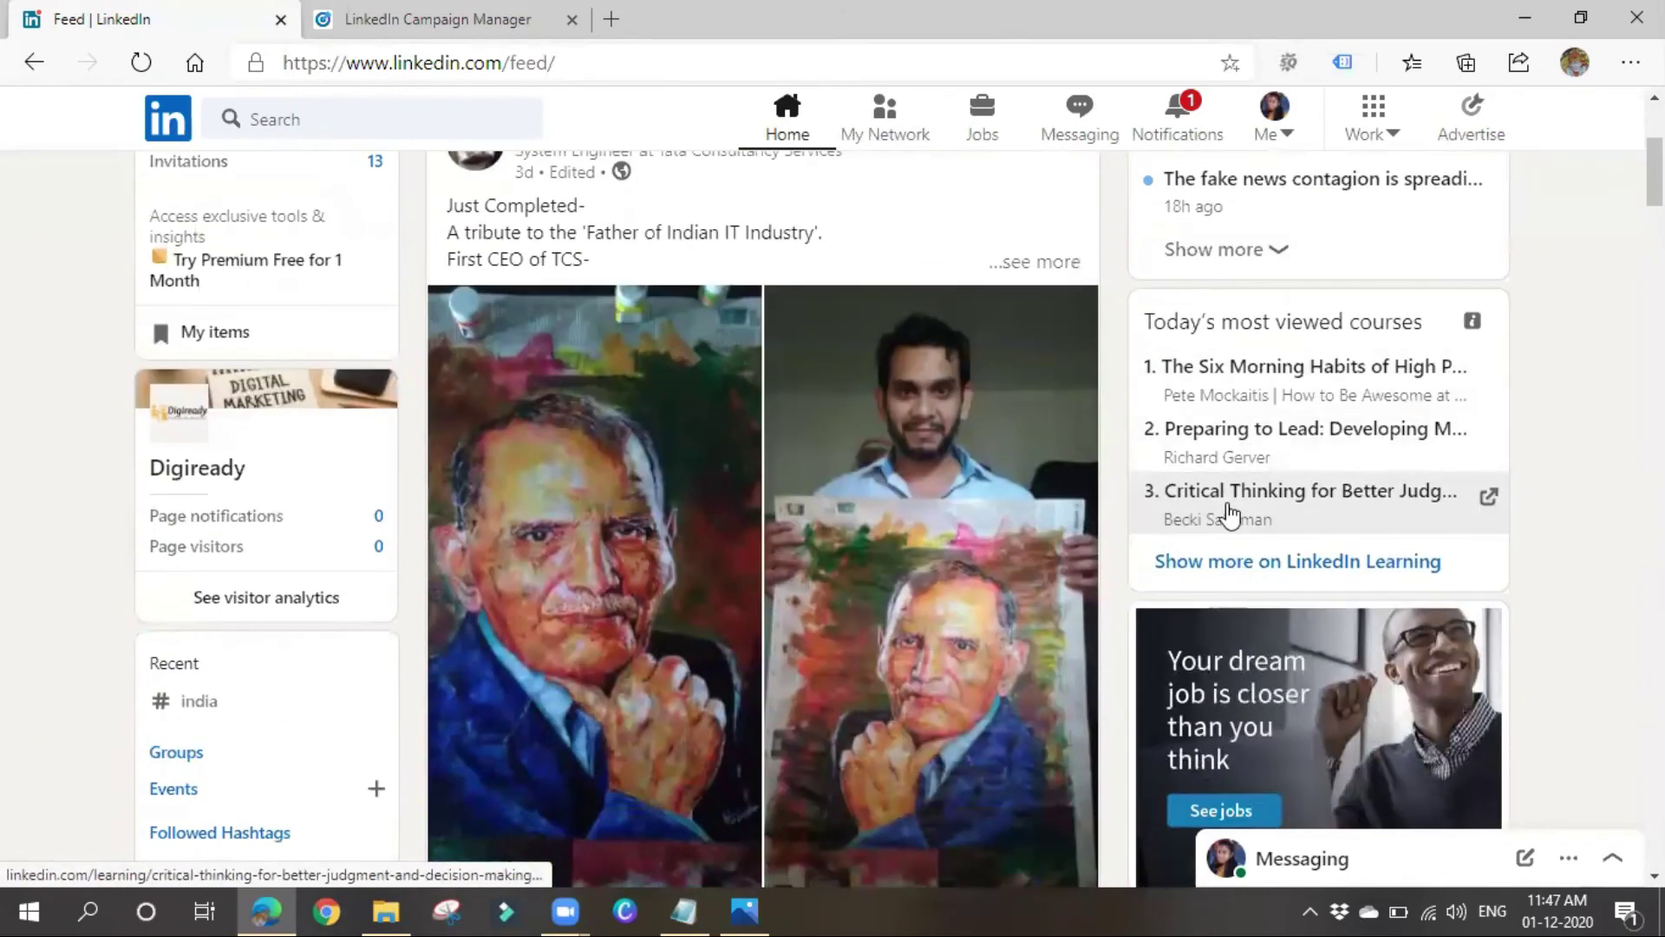
pyautogui.scroll(4, 1227, 513)
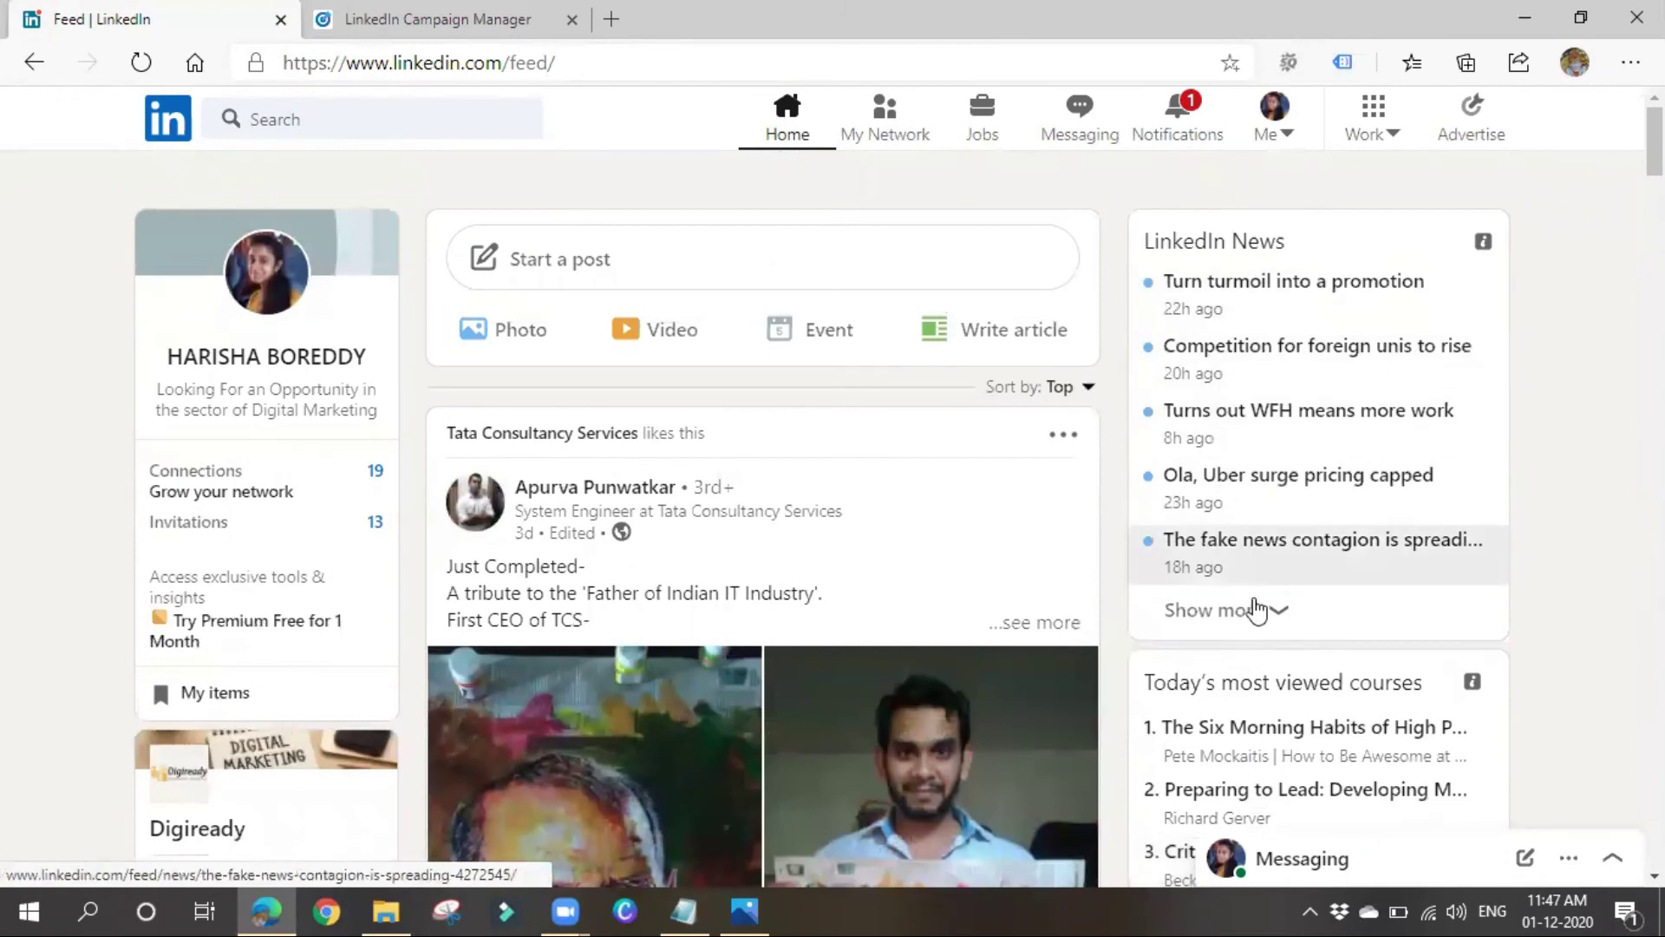
pyautogui.scroll(-8, 1261, 612)
pyautogui.click(438, 19)
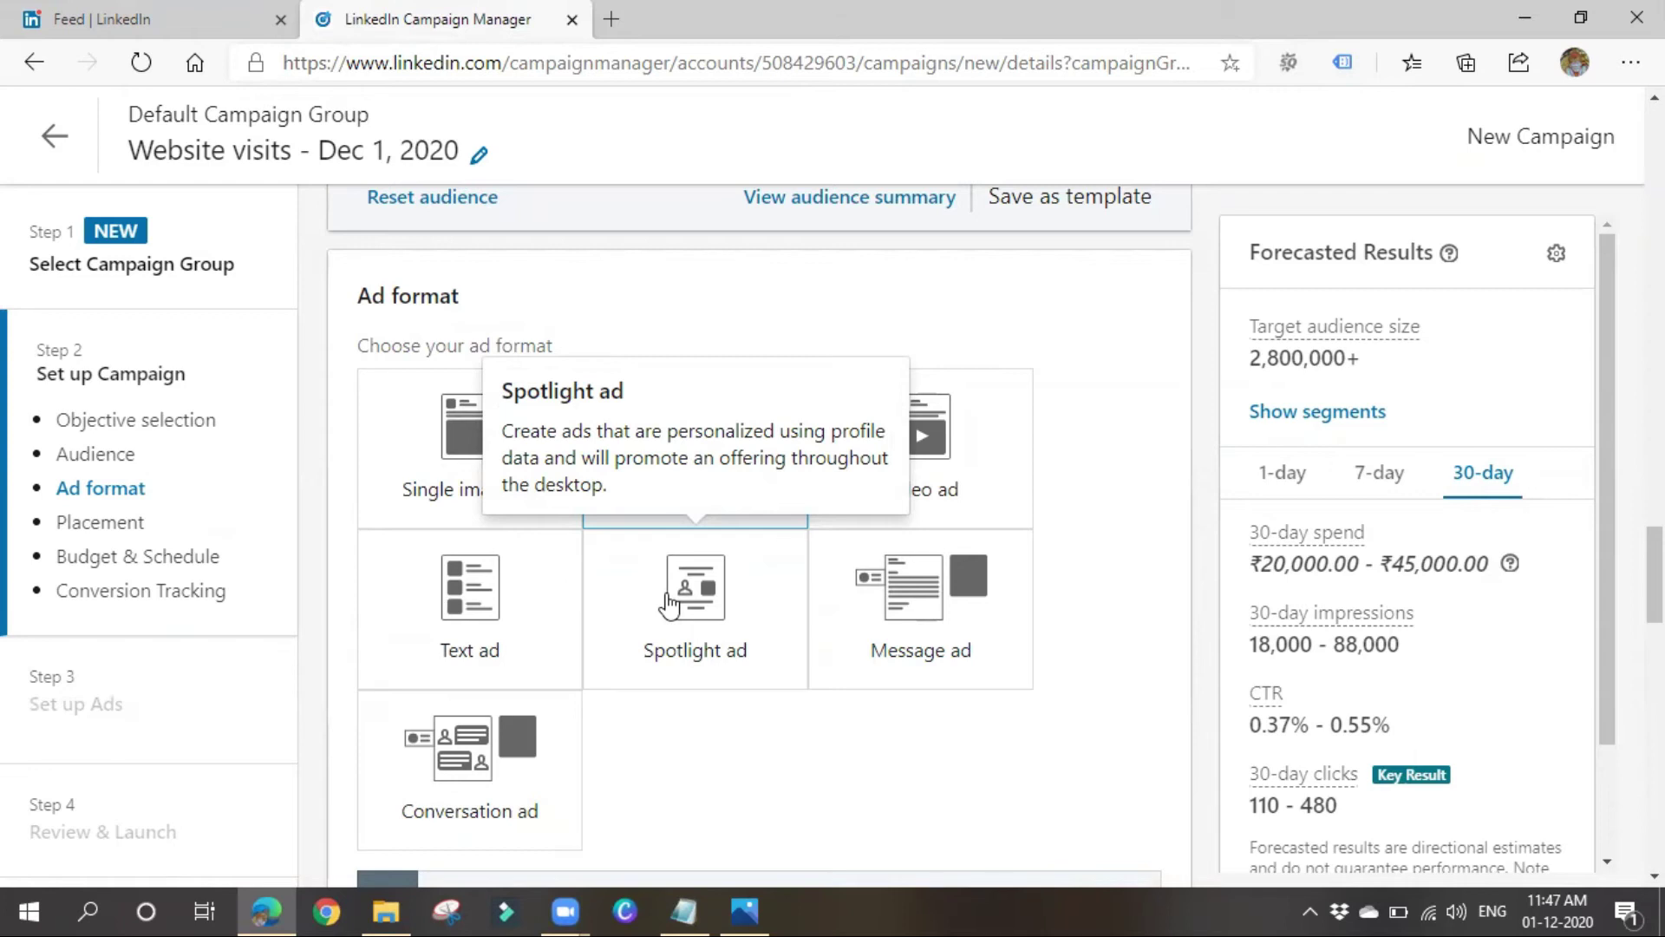
# Check the Message ad description, view the messaging inbox on the LinkedIn feed, and return to the campaign.
pyautogui.moveTo(913, 635)
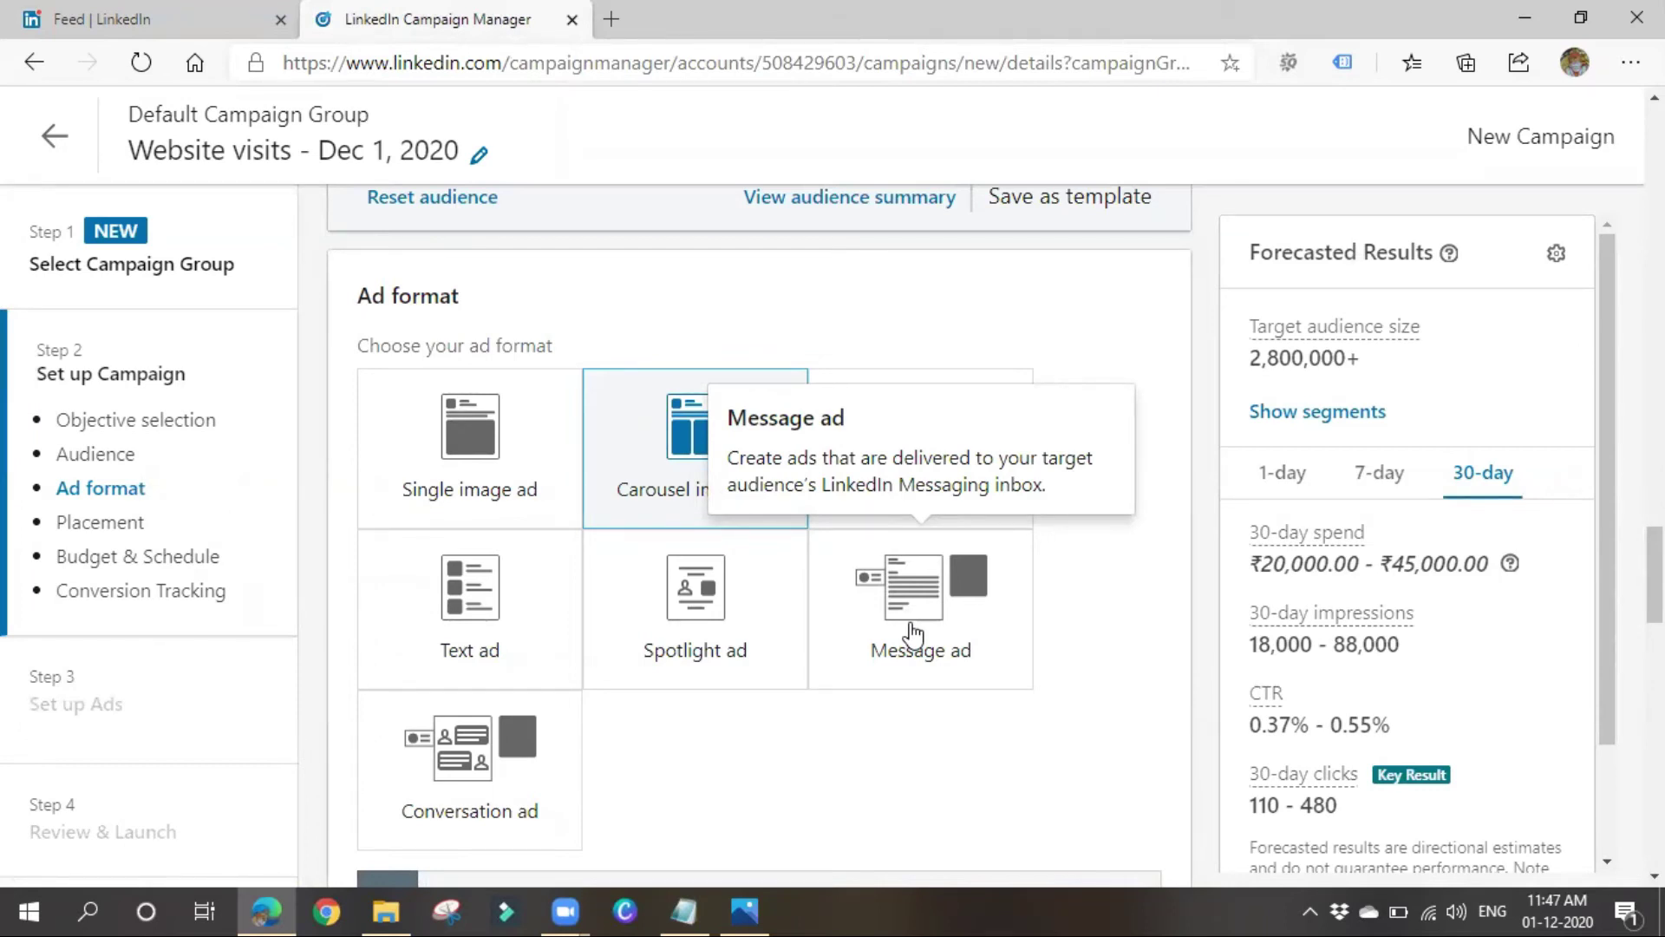
pyautogui.click(121, 18)
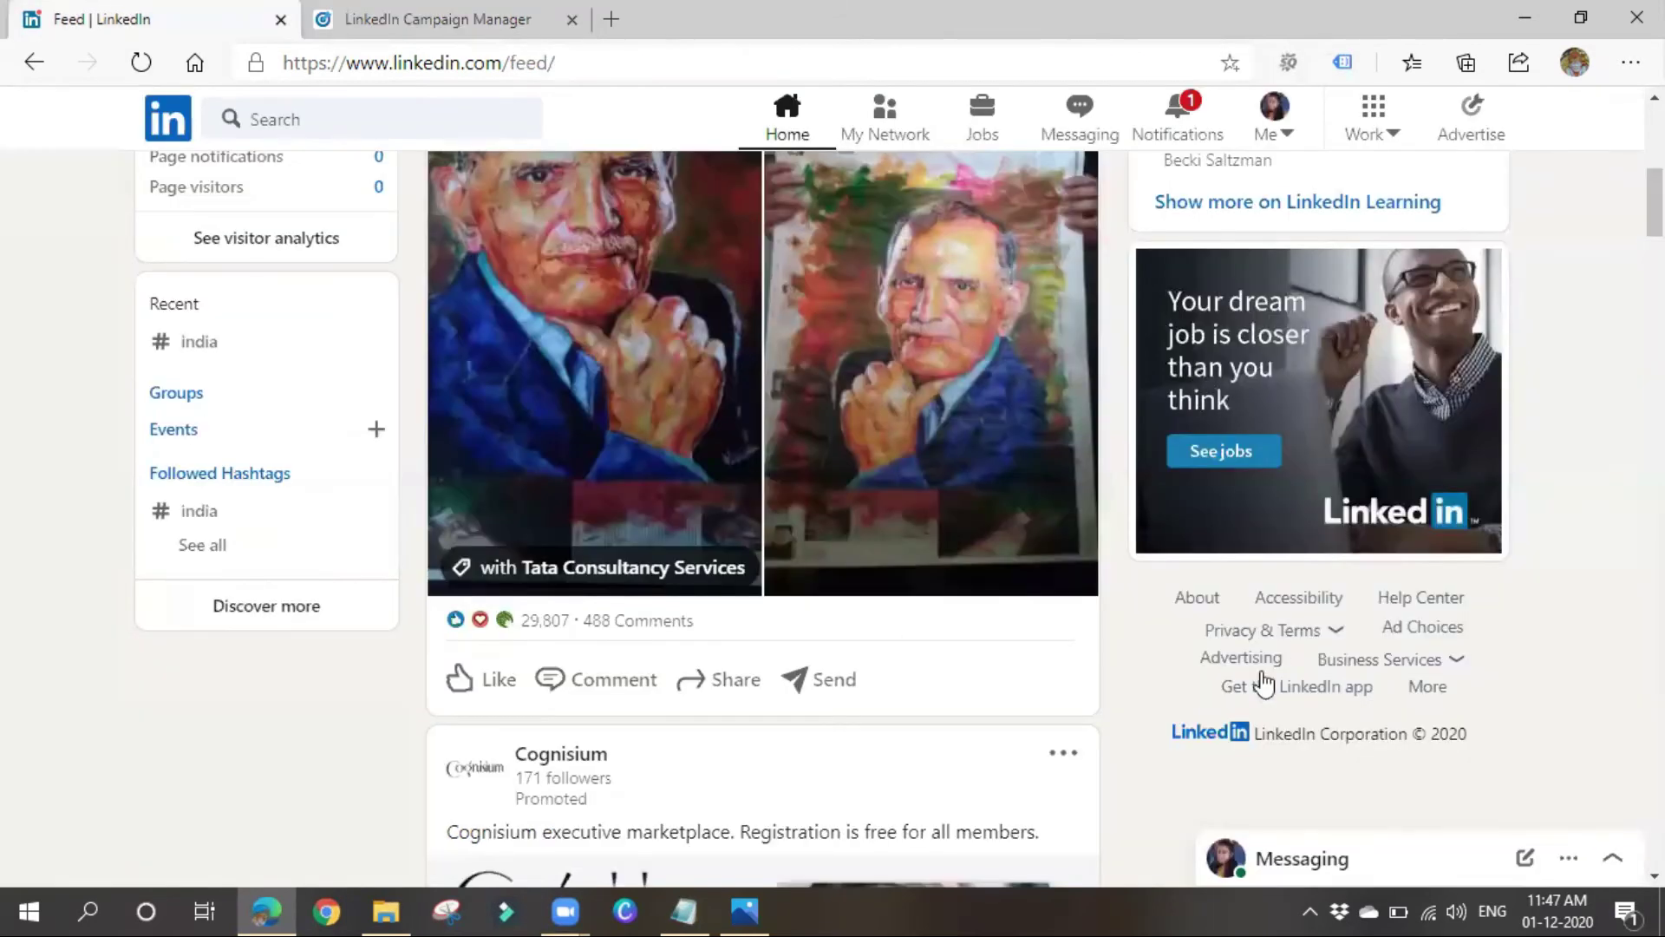
pyautogui.click(1345, 854)
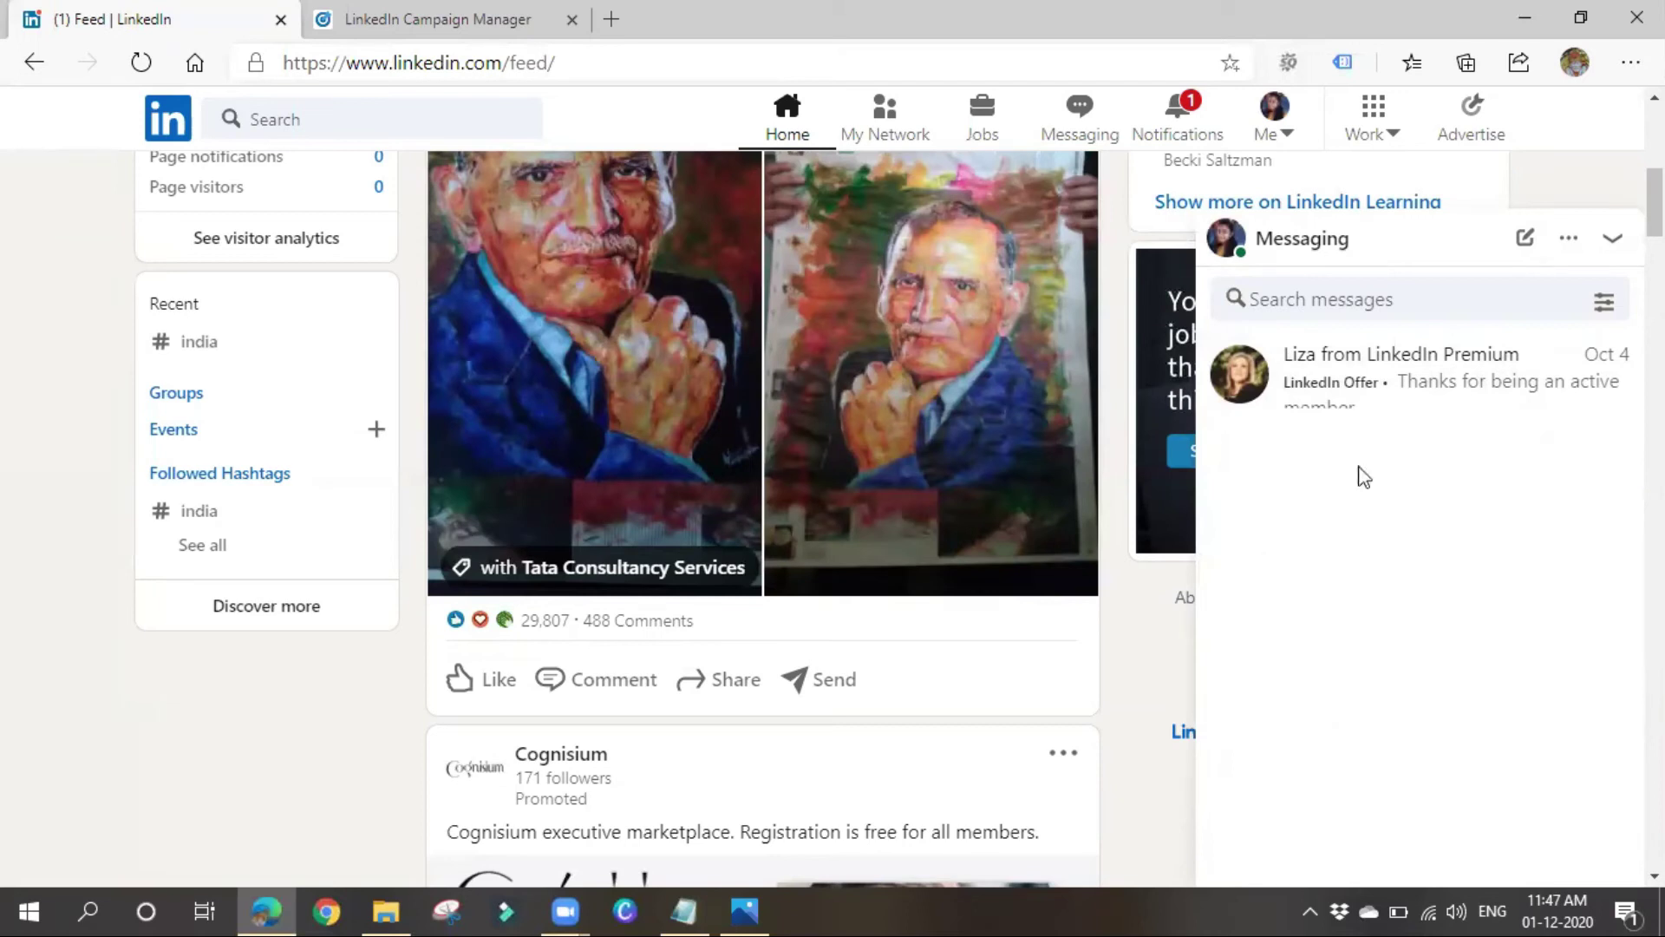
pyautogui.click(1440, 248)
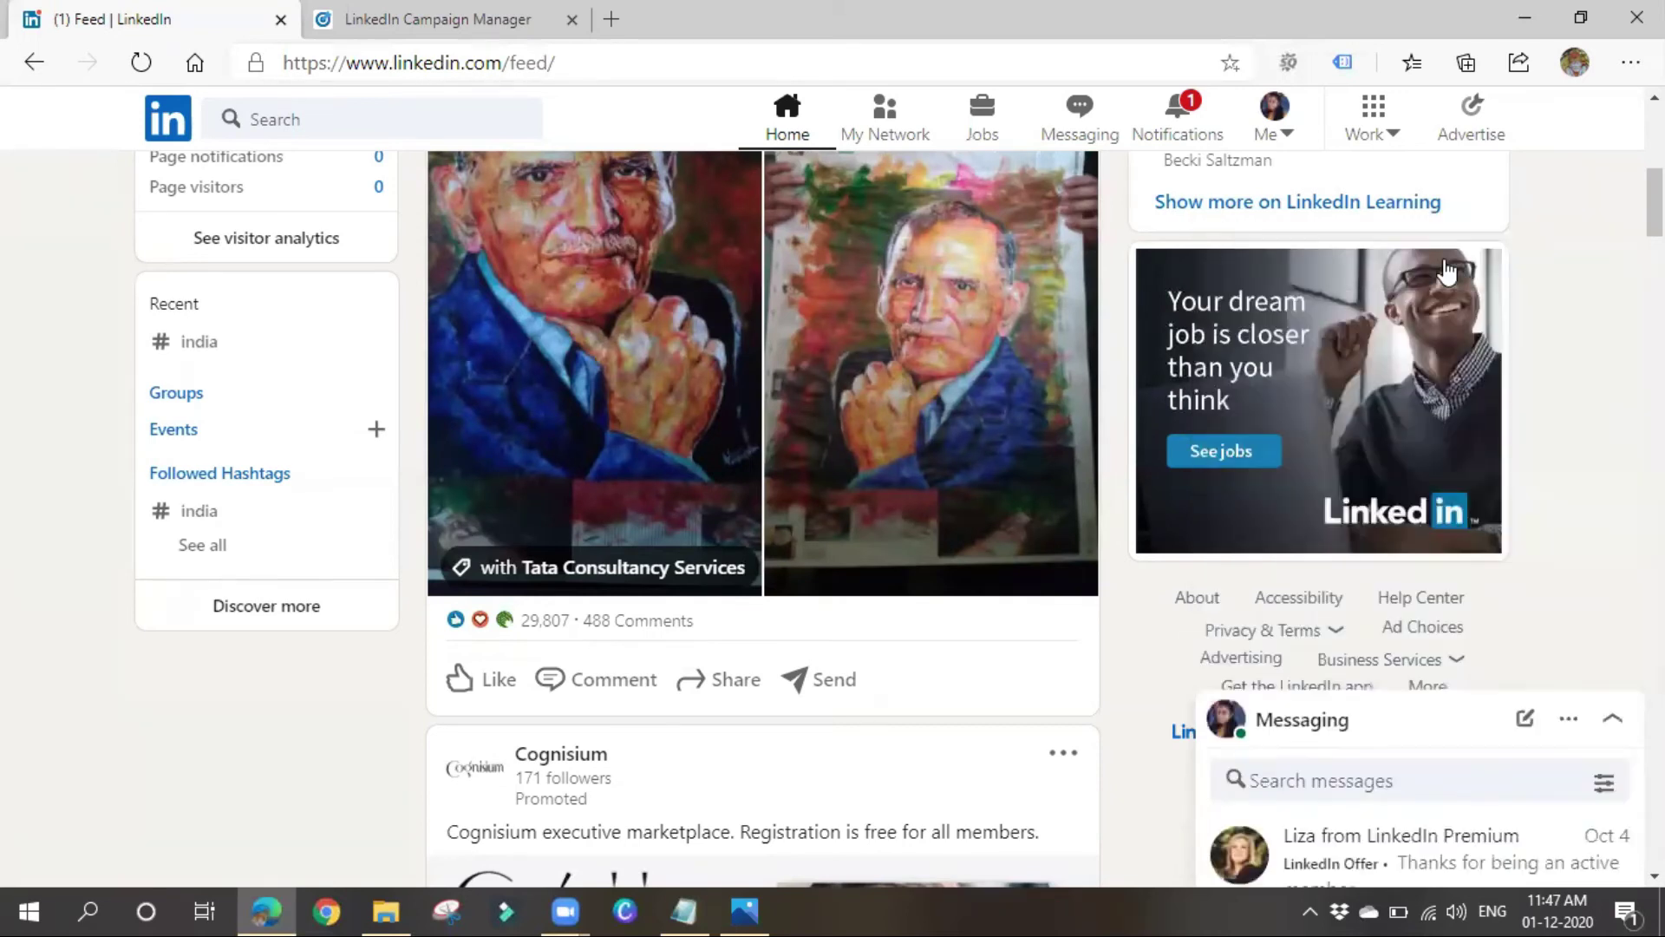
pyautogui.click(546, 19)
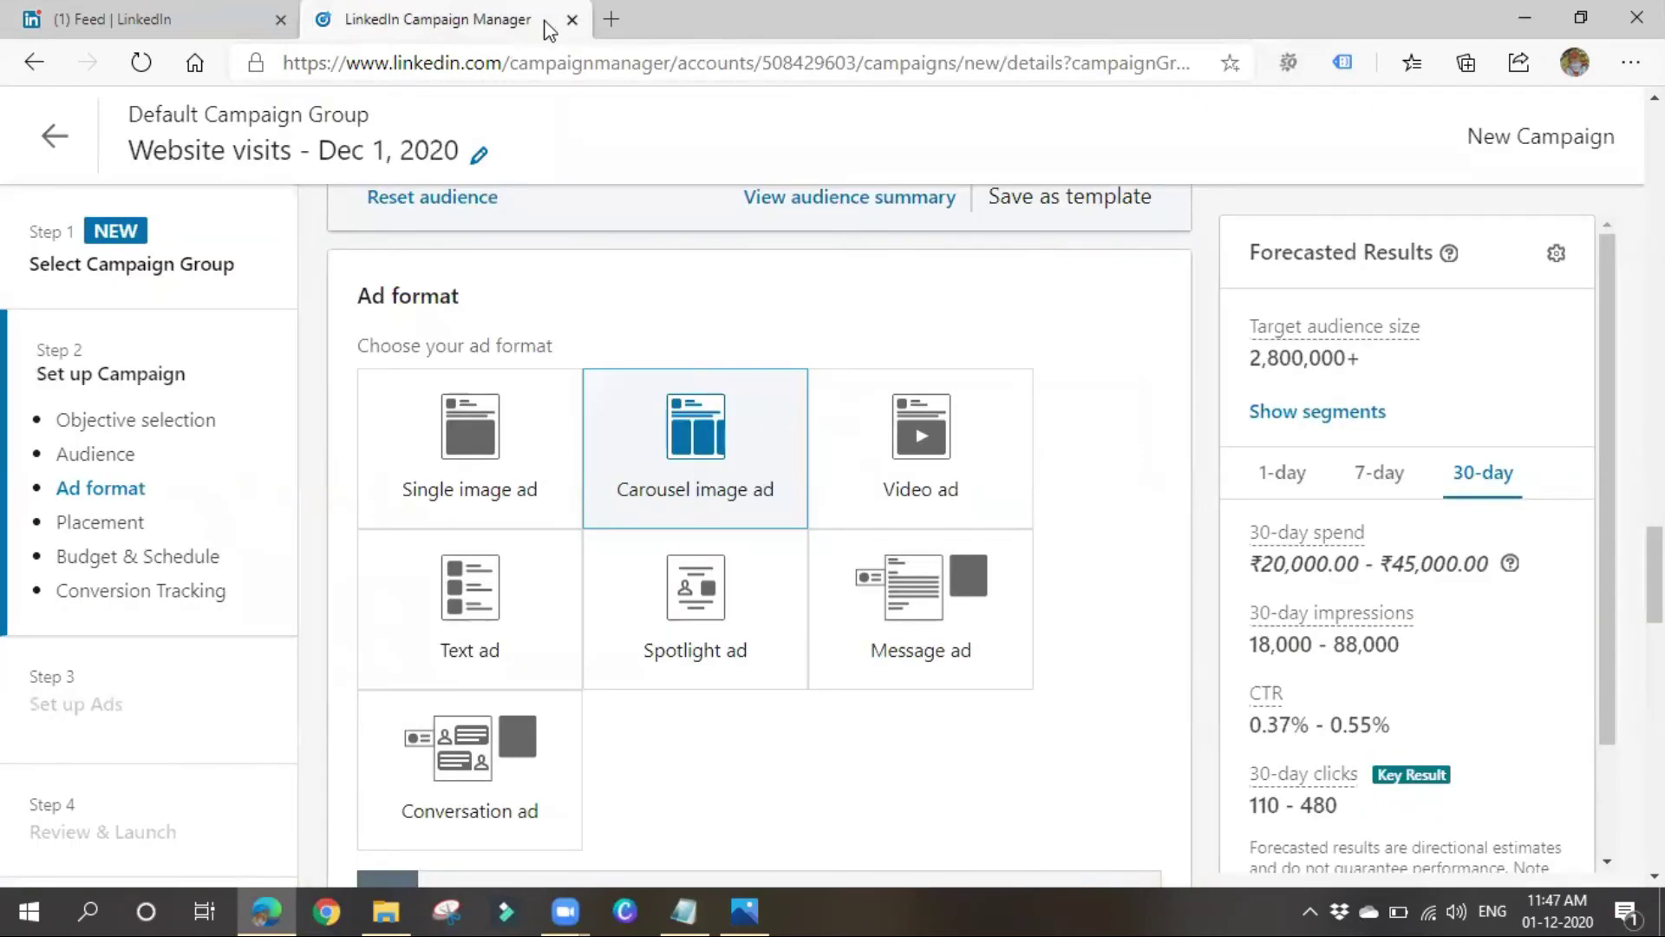
# Check the Conversation and Spotlight ad descriptions, and choose the Single image ad format for the campaign.
pyautogui.scroll(-3, 633, 337)
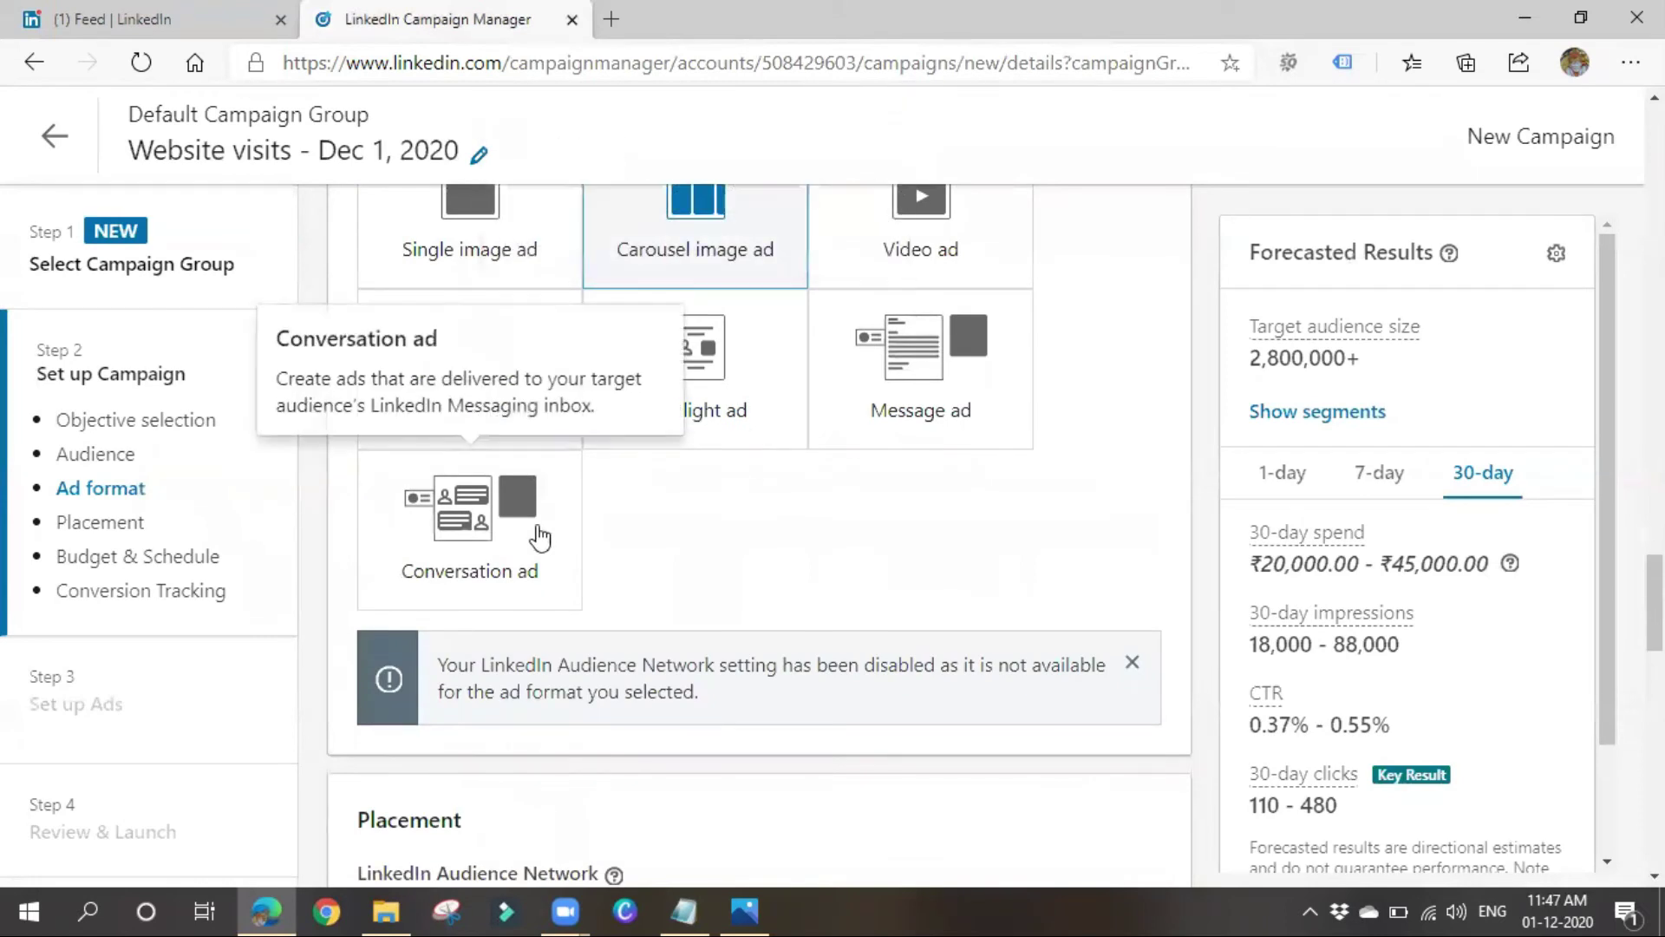
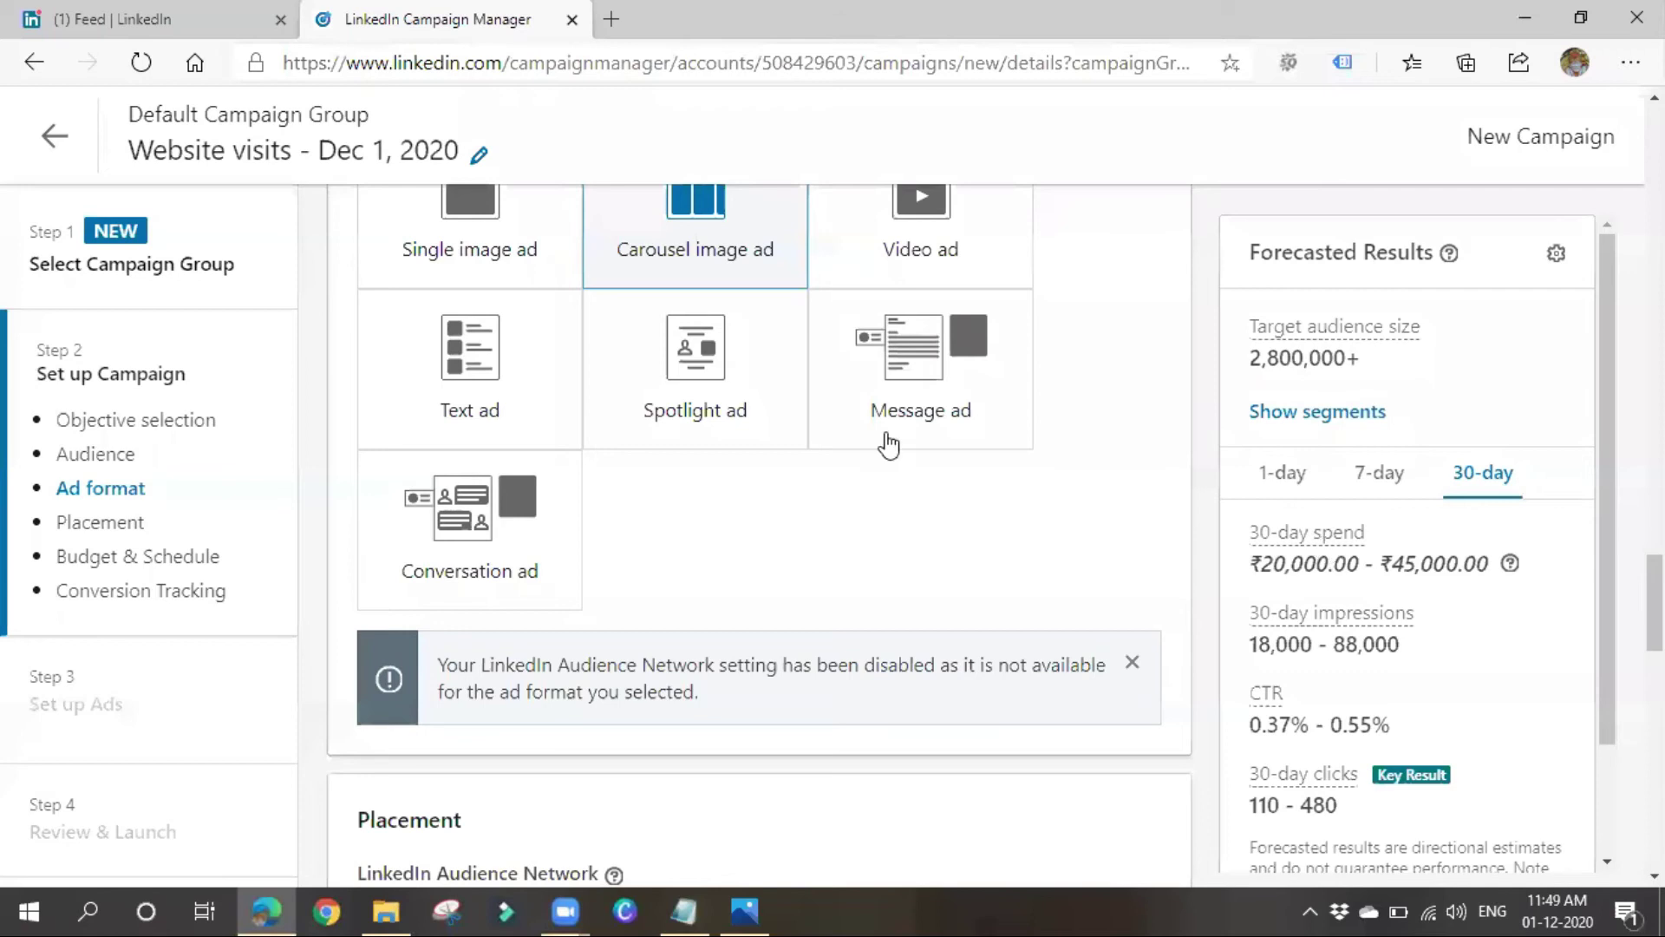
pyautogui.moveTo(889, 445)
pyautogui.moveTo(743, 386)
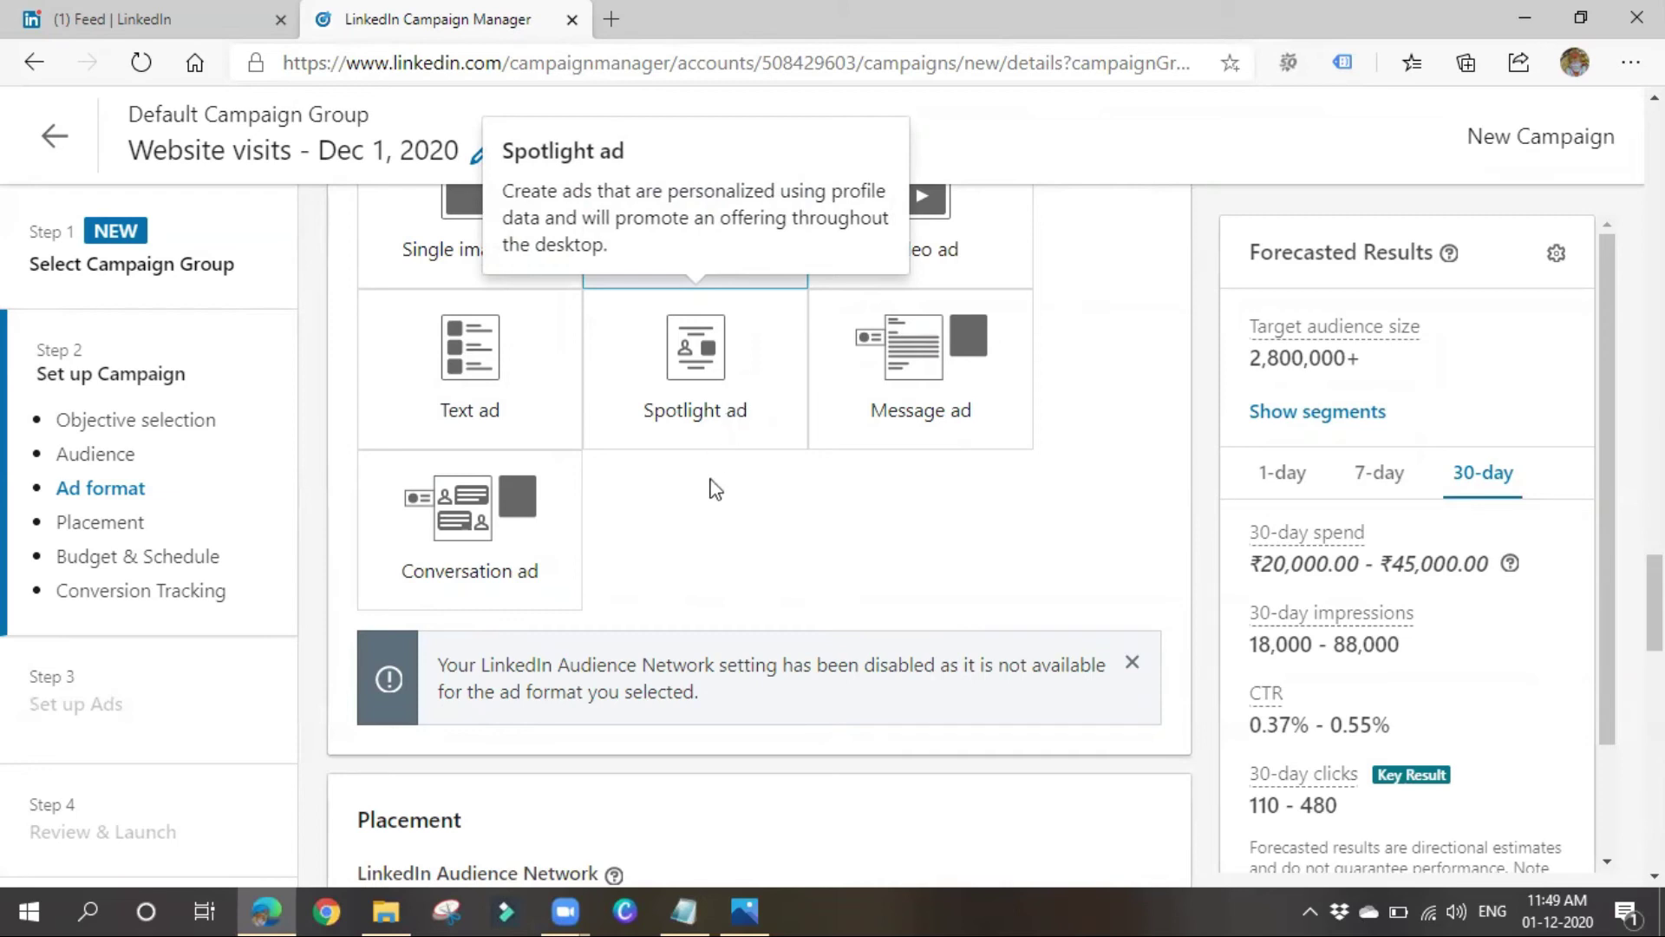
pyautogui.scroll(1, 710, 495)
pyautogui.scroll(1, 709, 552)
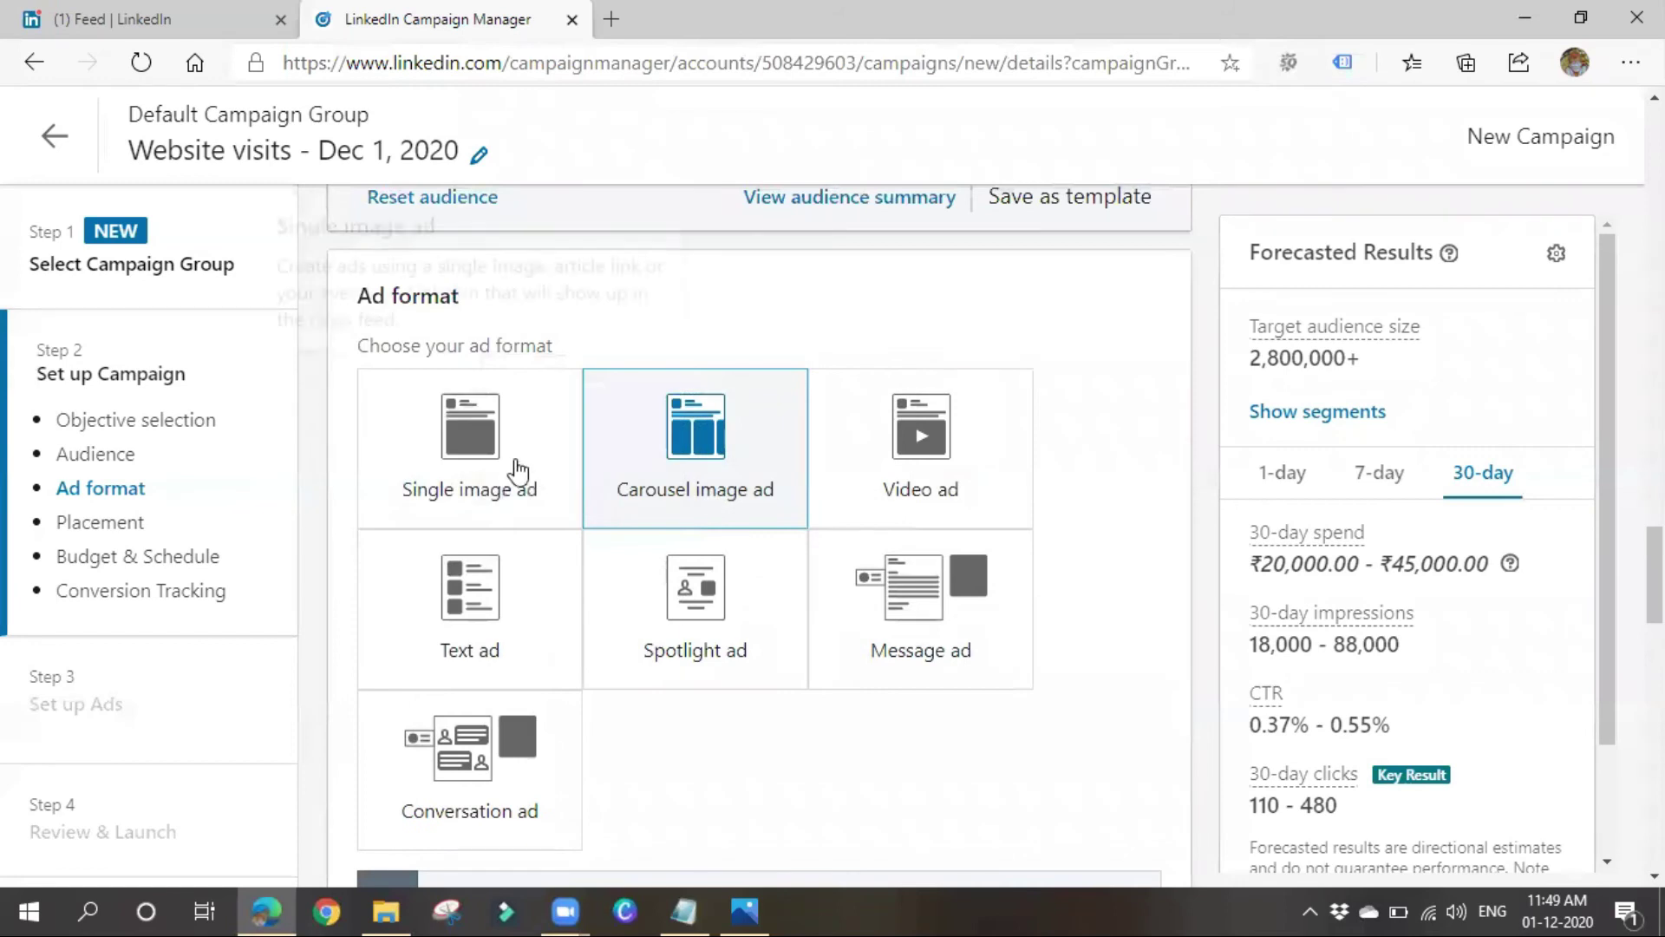
pyautogui.click(496, 477)
# Read the LinkedIn Audience Network placement description and show its advanced options.
pyautogui.scroll(-4, 669, 661)
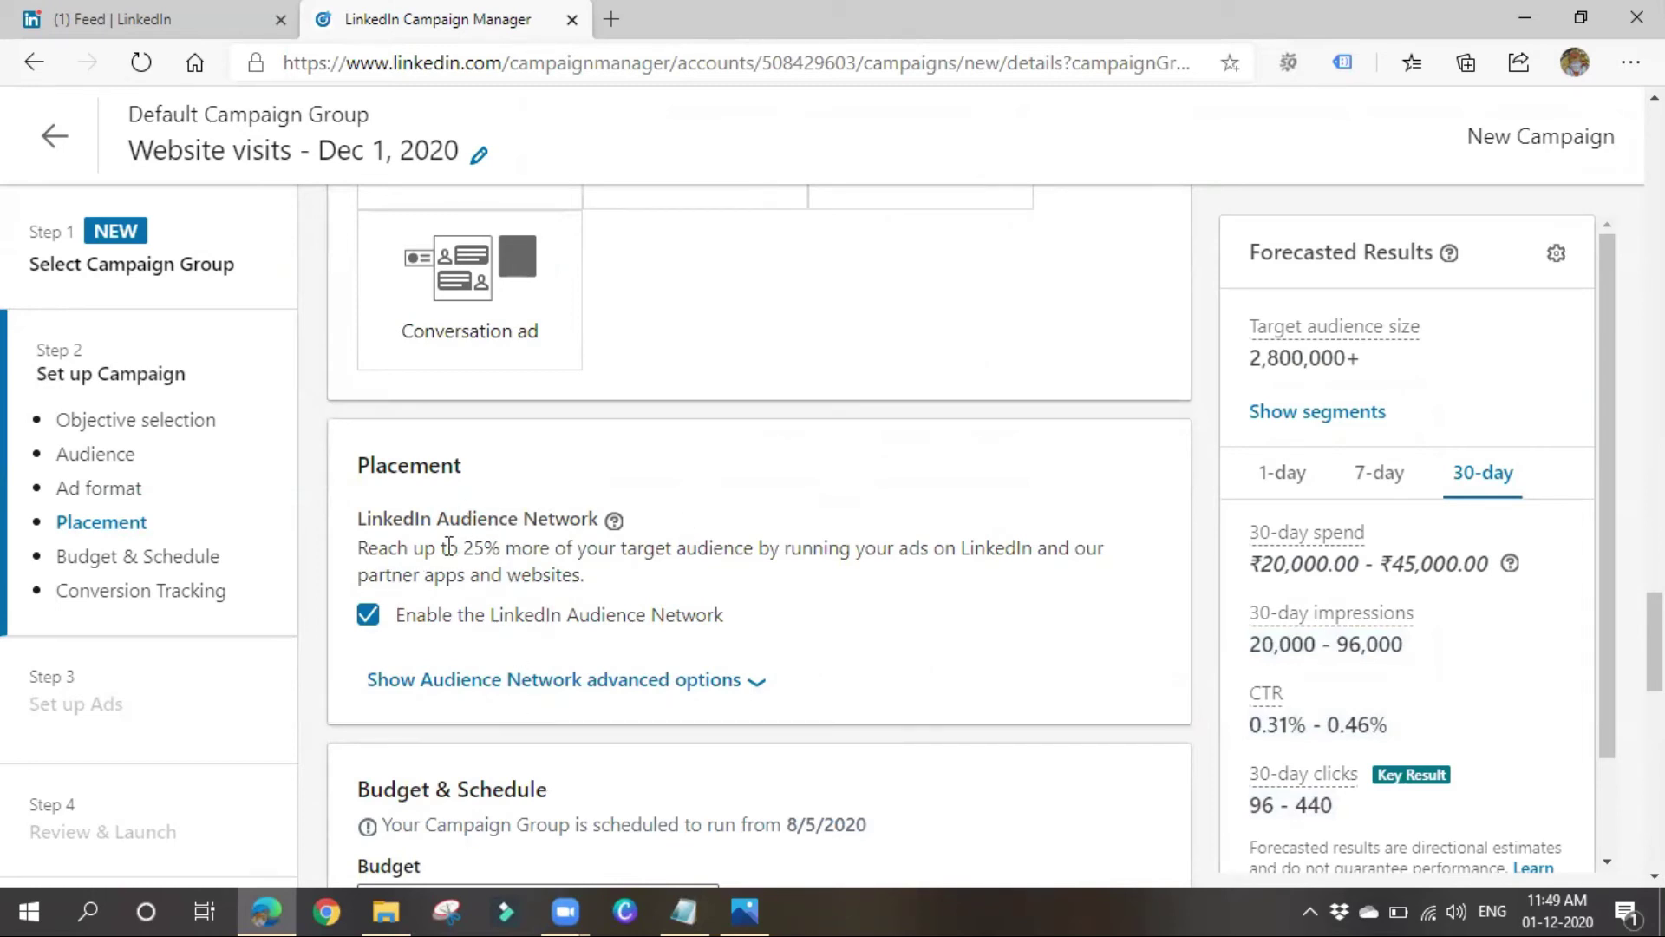
pyautogui.moveTo(446, 546); pyautogui.dragTo(986, 548)
pyautogui.click(939, 602)
pyautogui.click(740, 681)
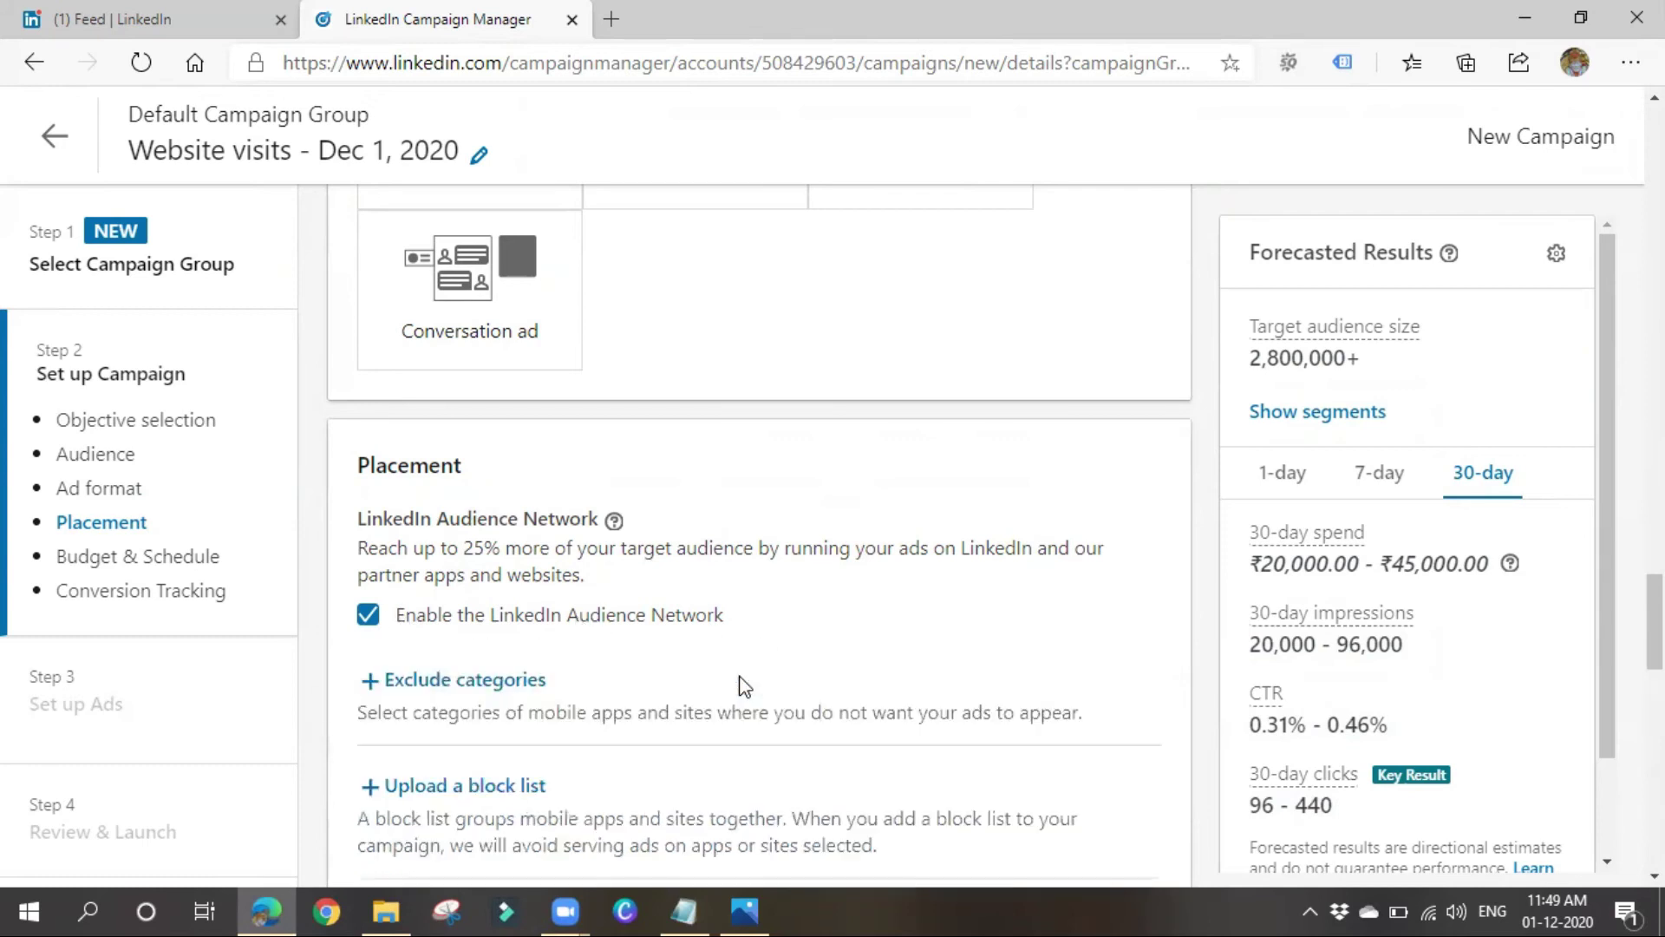
# Read the note on excluding categories, open the Audience Network category exclusions and show the Automotive subcategories.
pyautogui.scroll(-1, 739, 675)
pyautogui.scroll(-1, 739, 675)
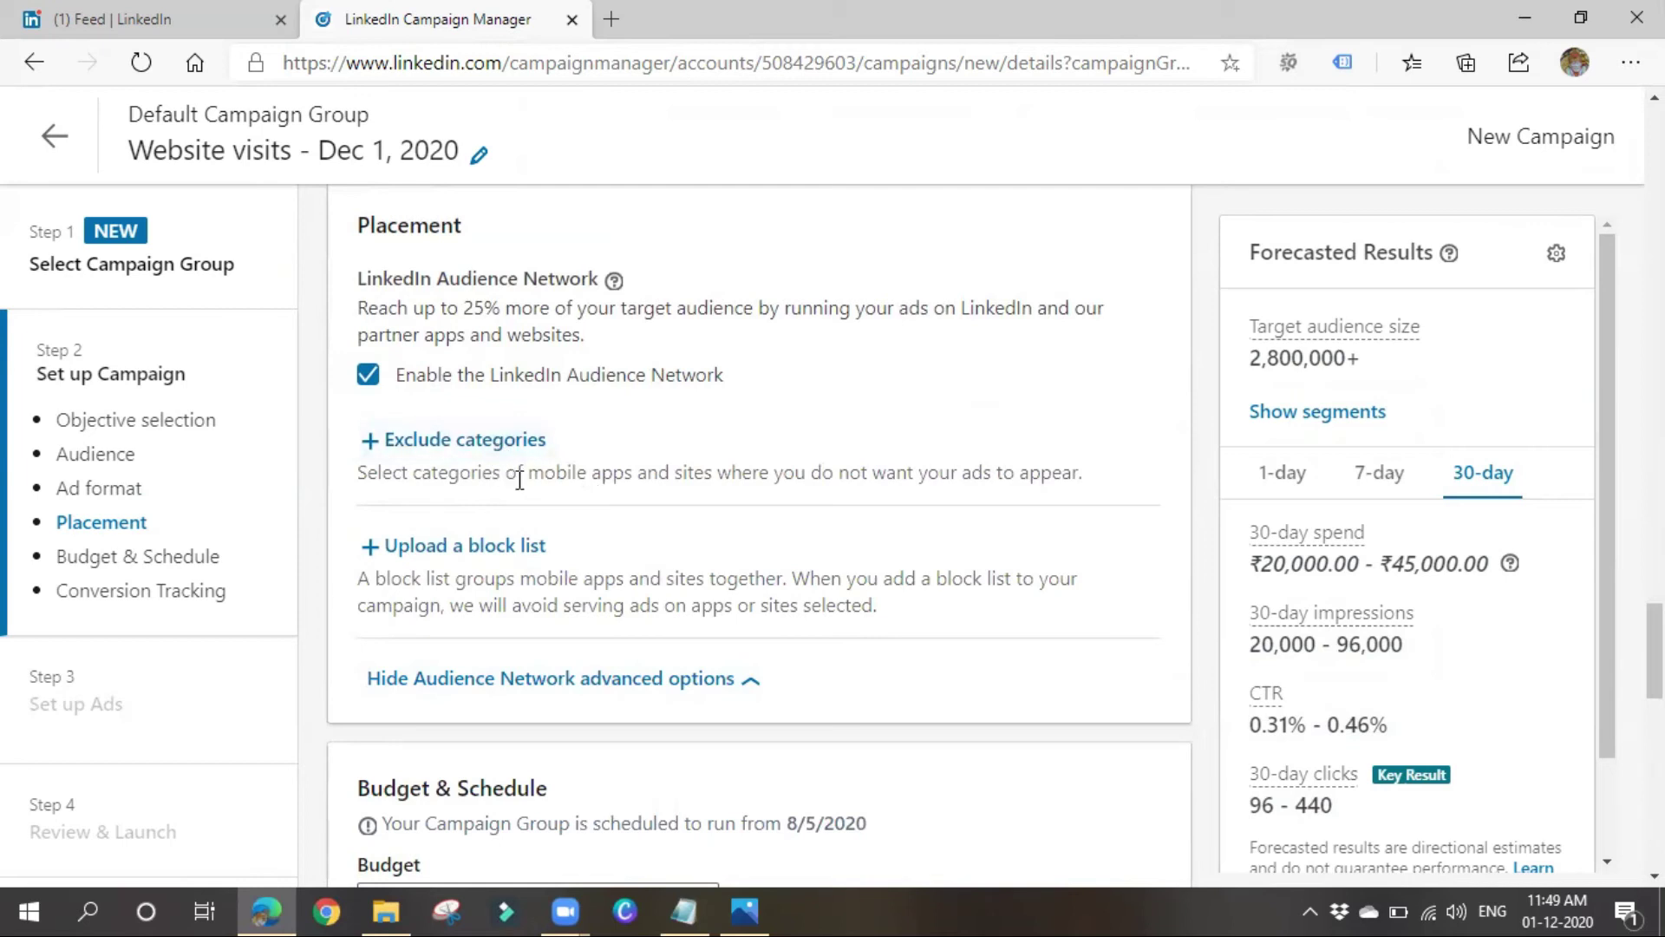
pyautogui.moveTo(507, 475); pyautogui.dragTo(768, 475)
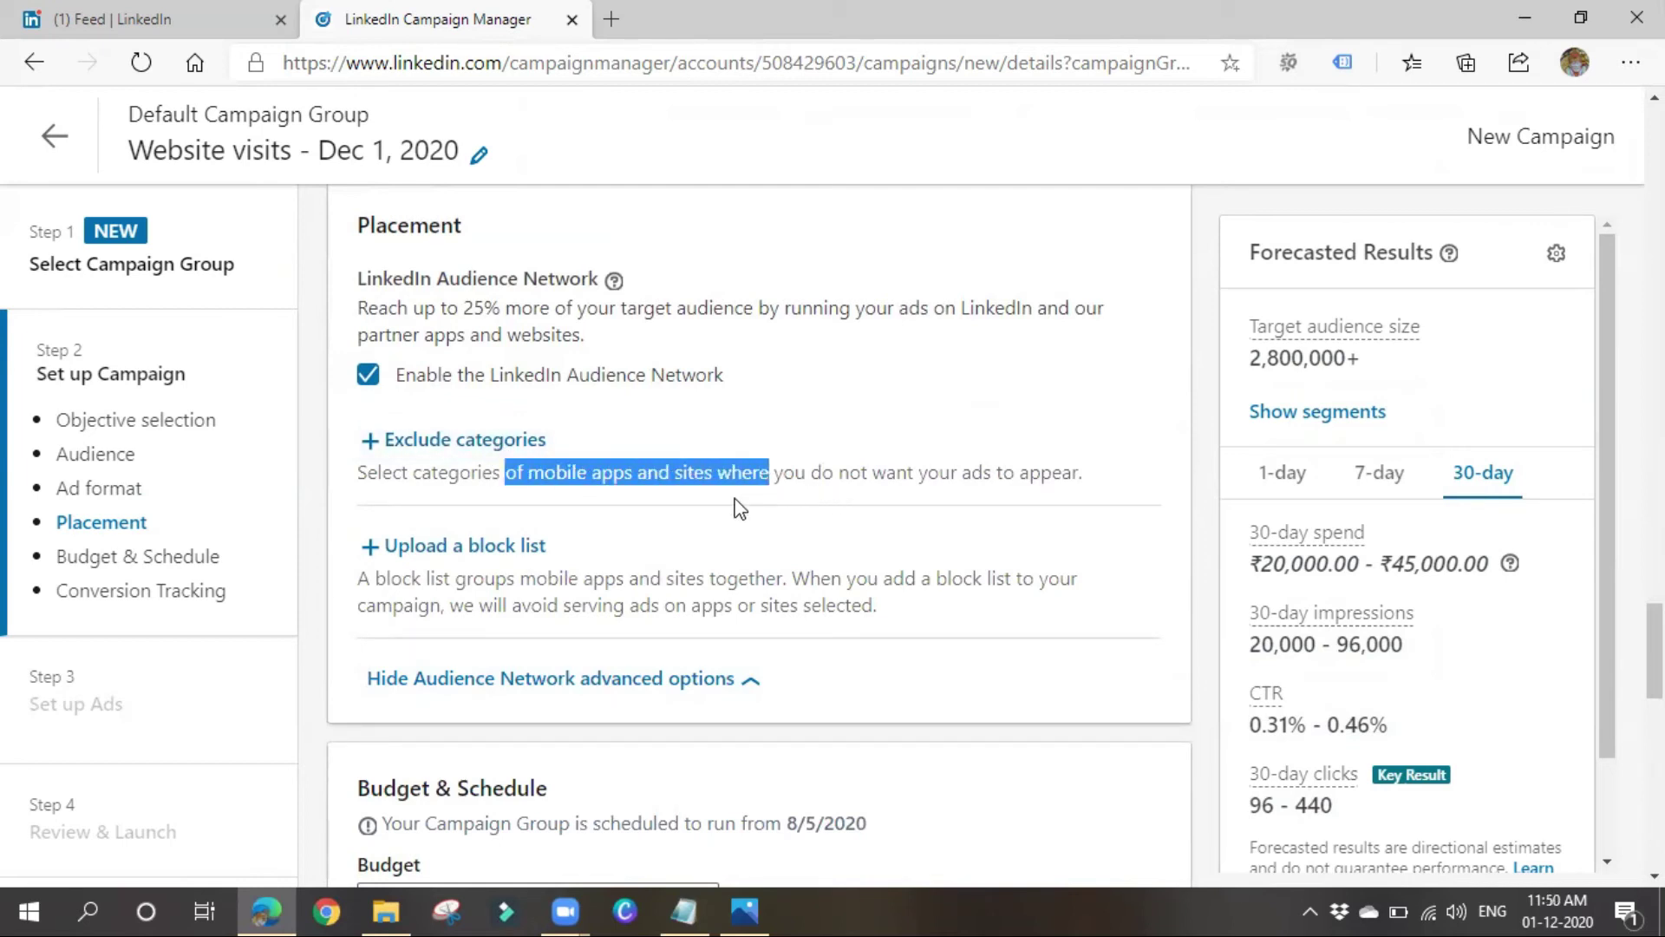
pyautogui.moveTo(529, 473); pyautogui.dragTo(794, 477)
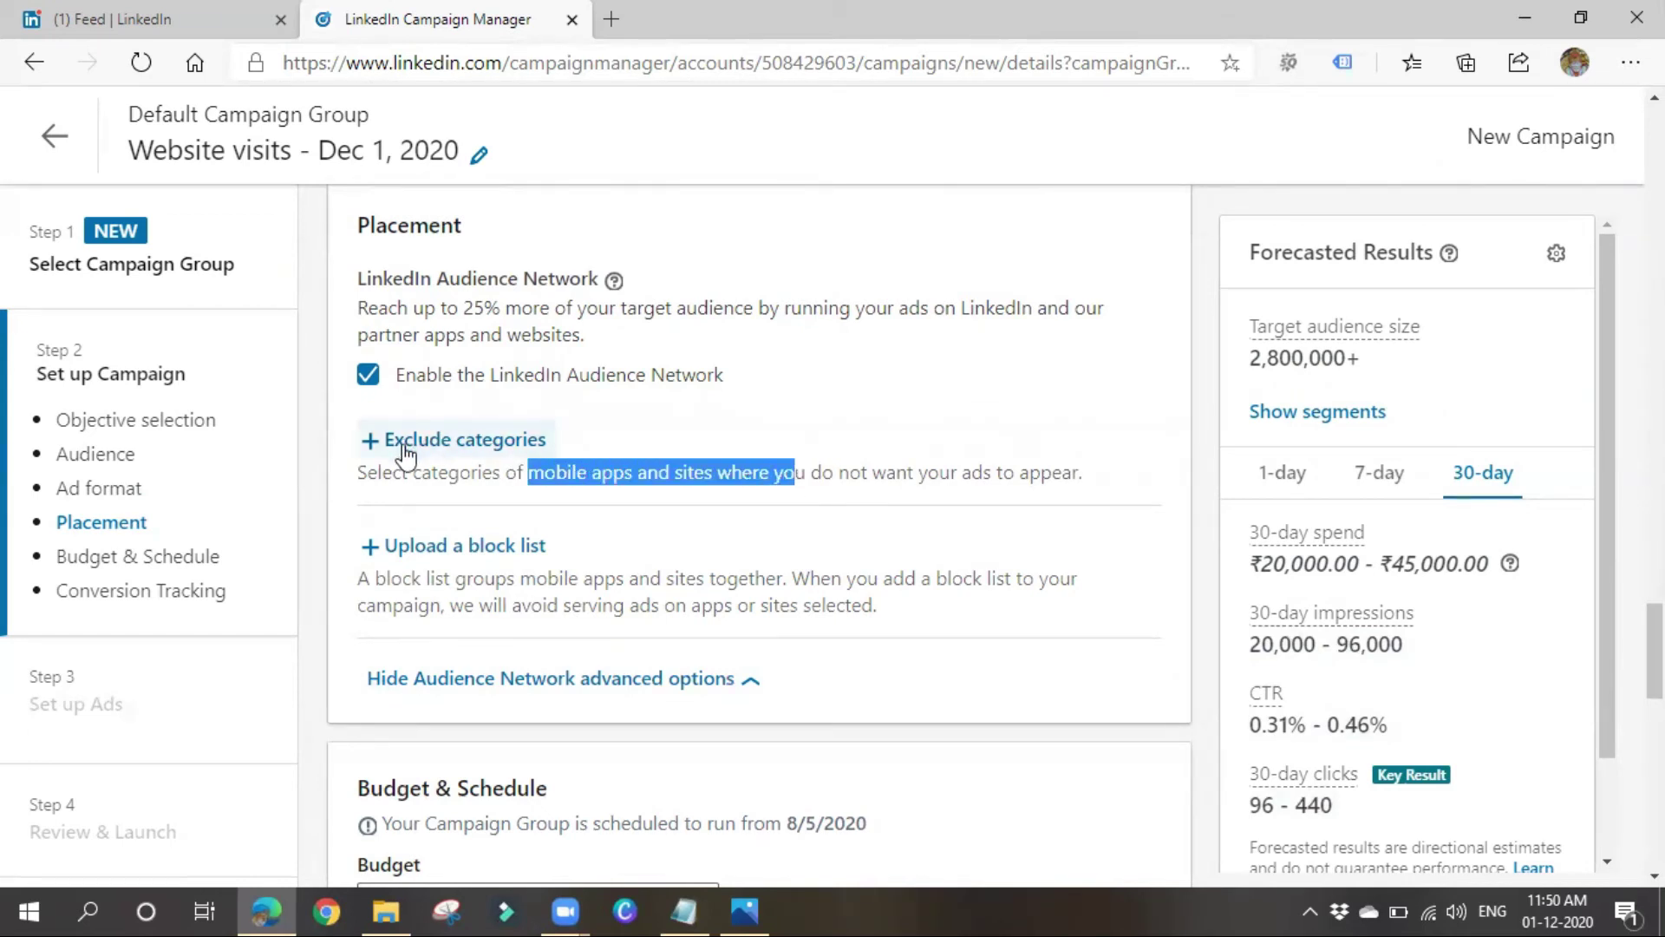
pyautogui.click(425, 451)
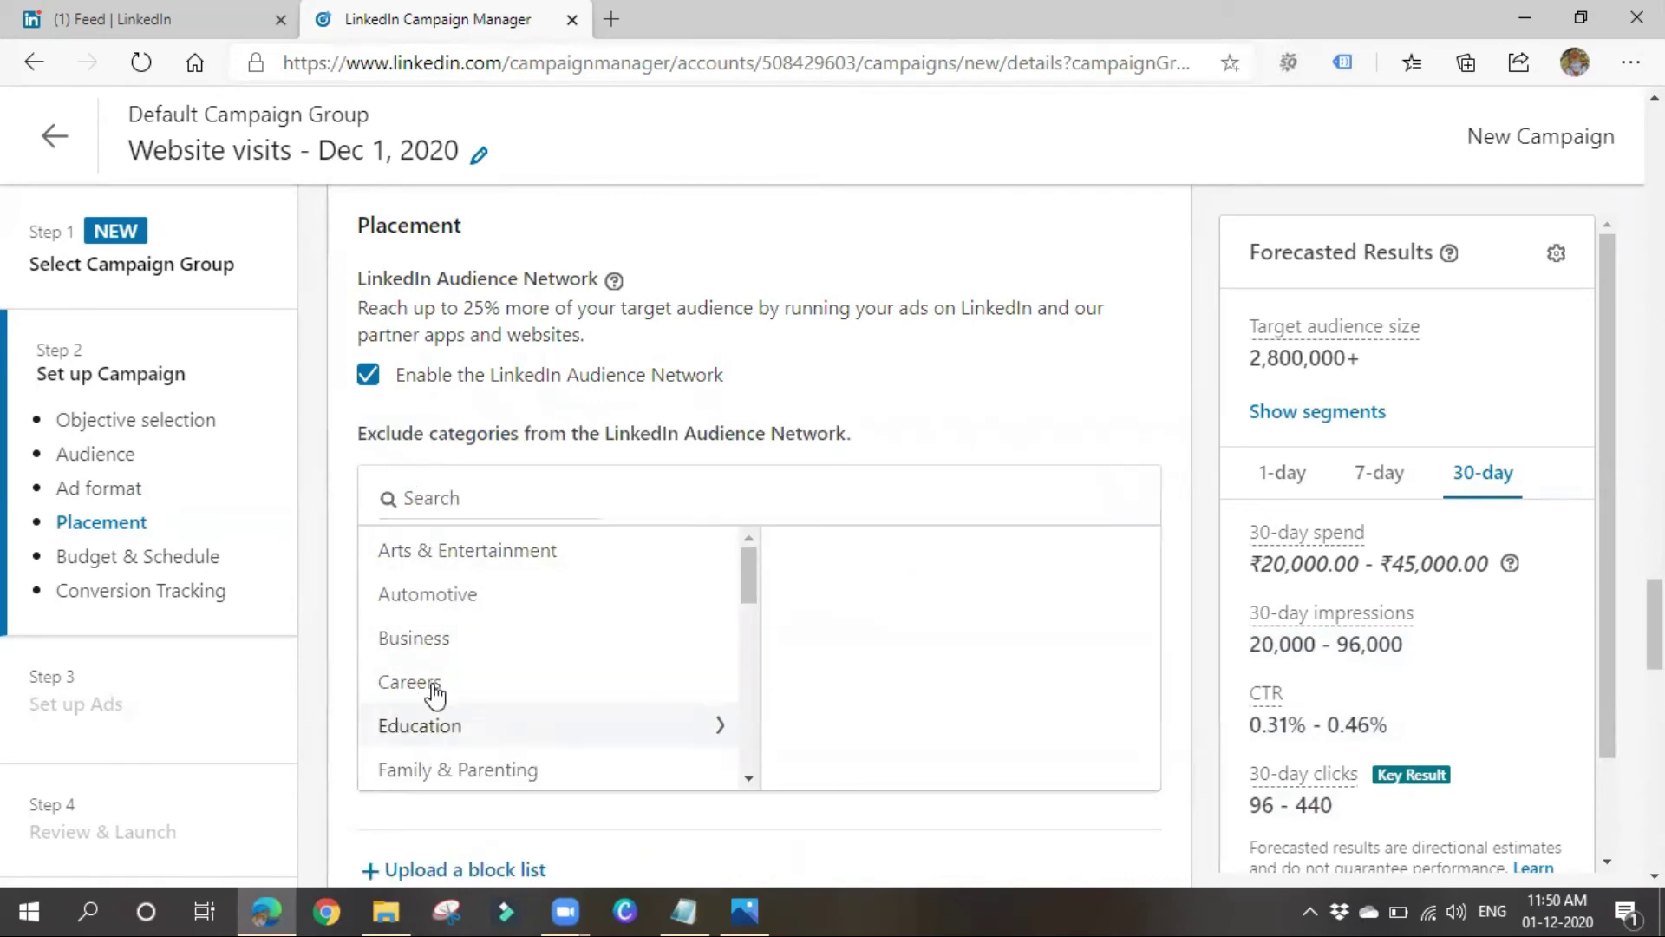
pyautogui.click(447, 597)
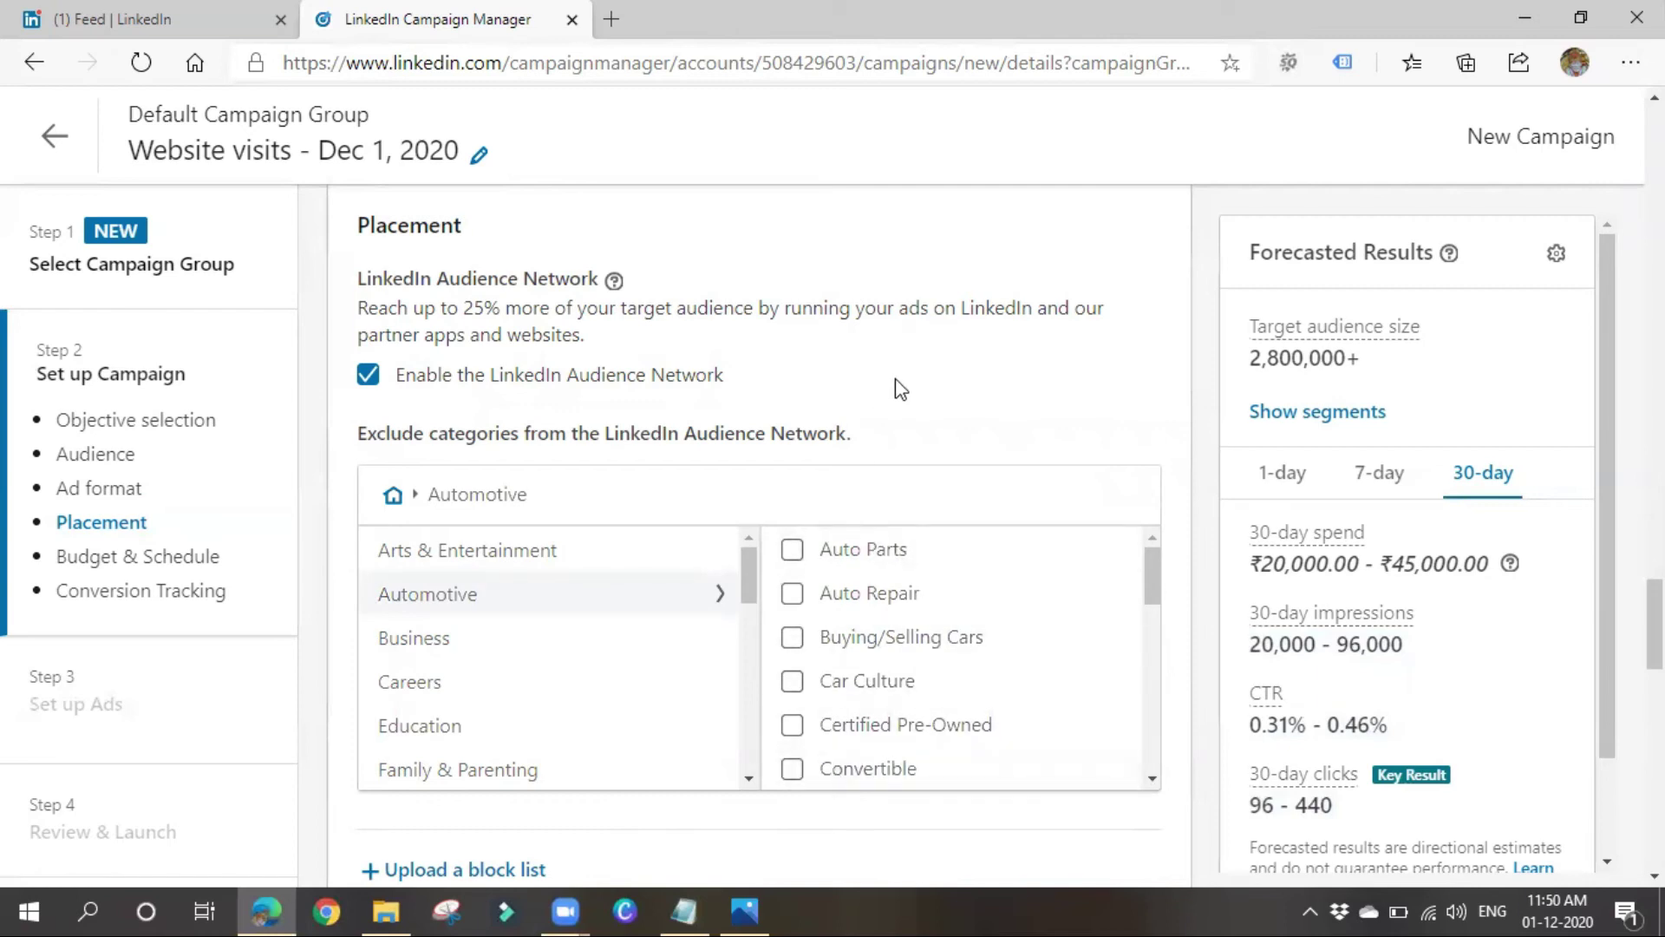
# Look over the Automotive subcategories and return to the full category list without excluding any.
pyautogui.scroll(-1, 621, 483)
pyautogui.scroll(-1, 621, 483)
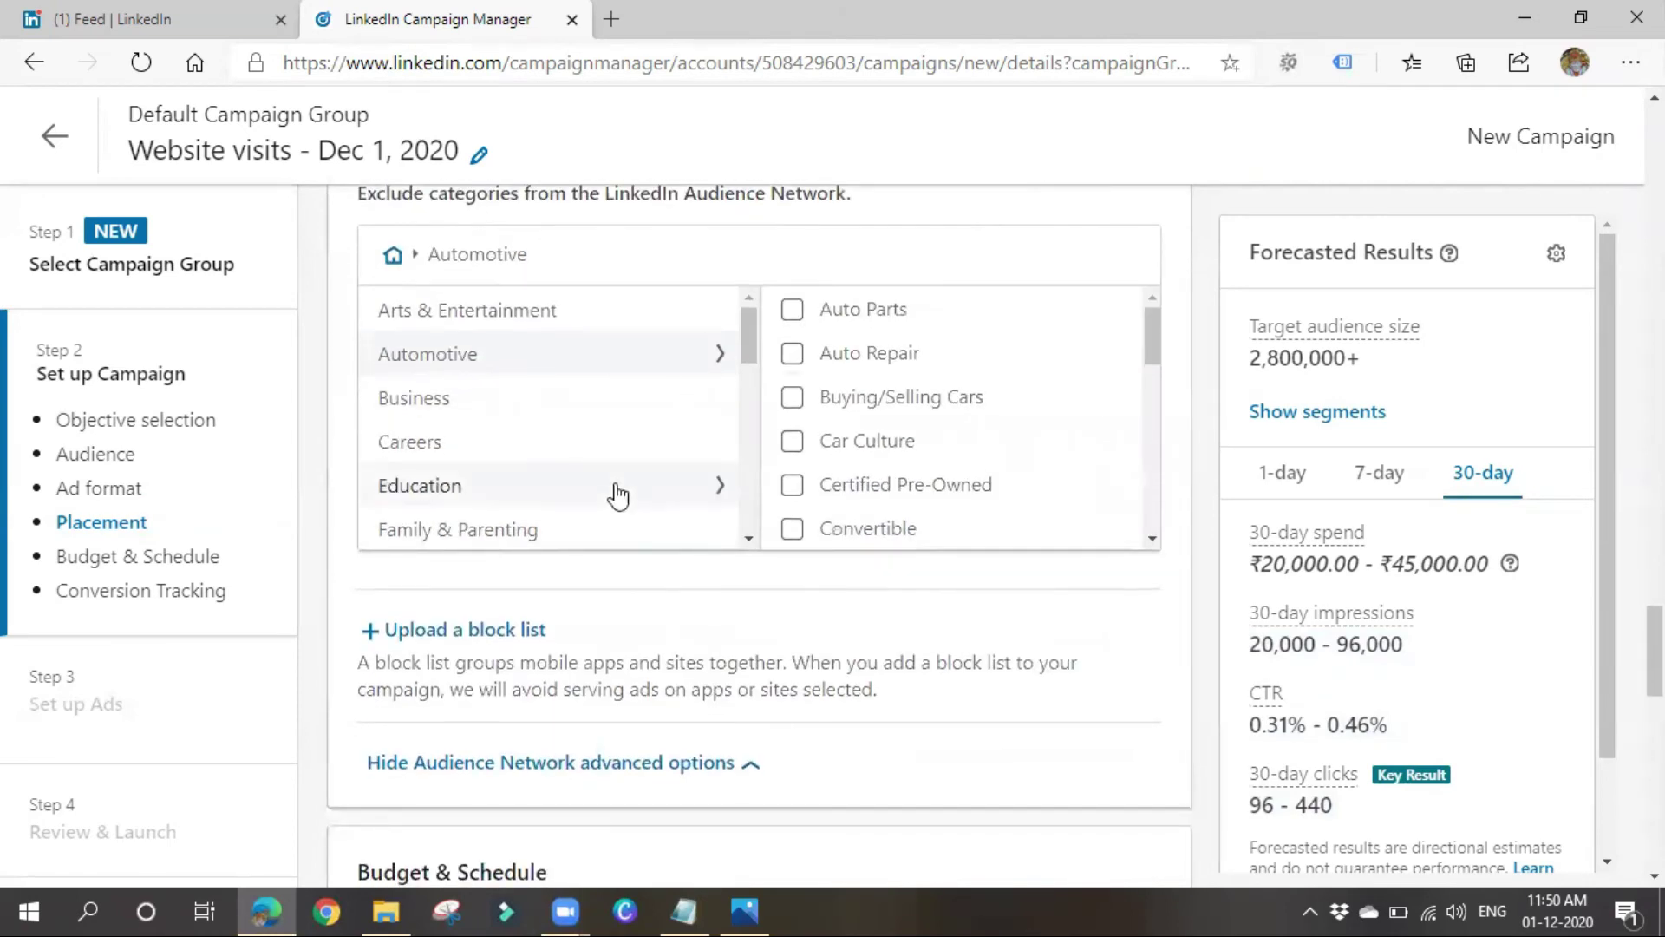
pyautogui.scroll(2, 584, 621)
pyautogui.scroll(-1, 547, 673)
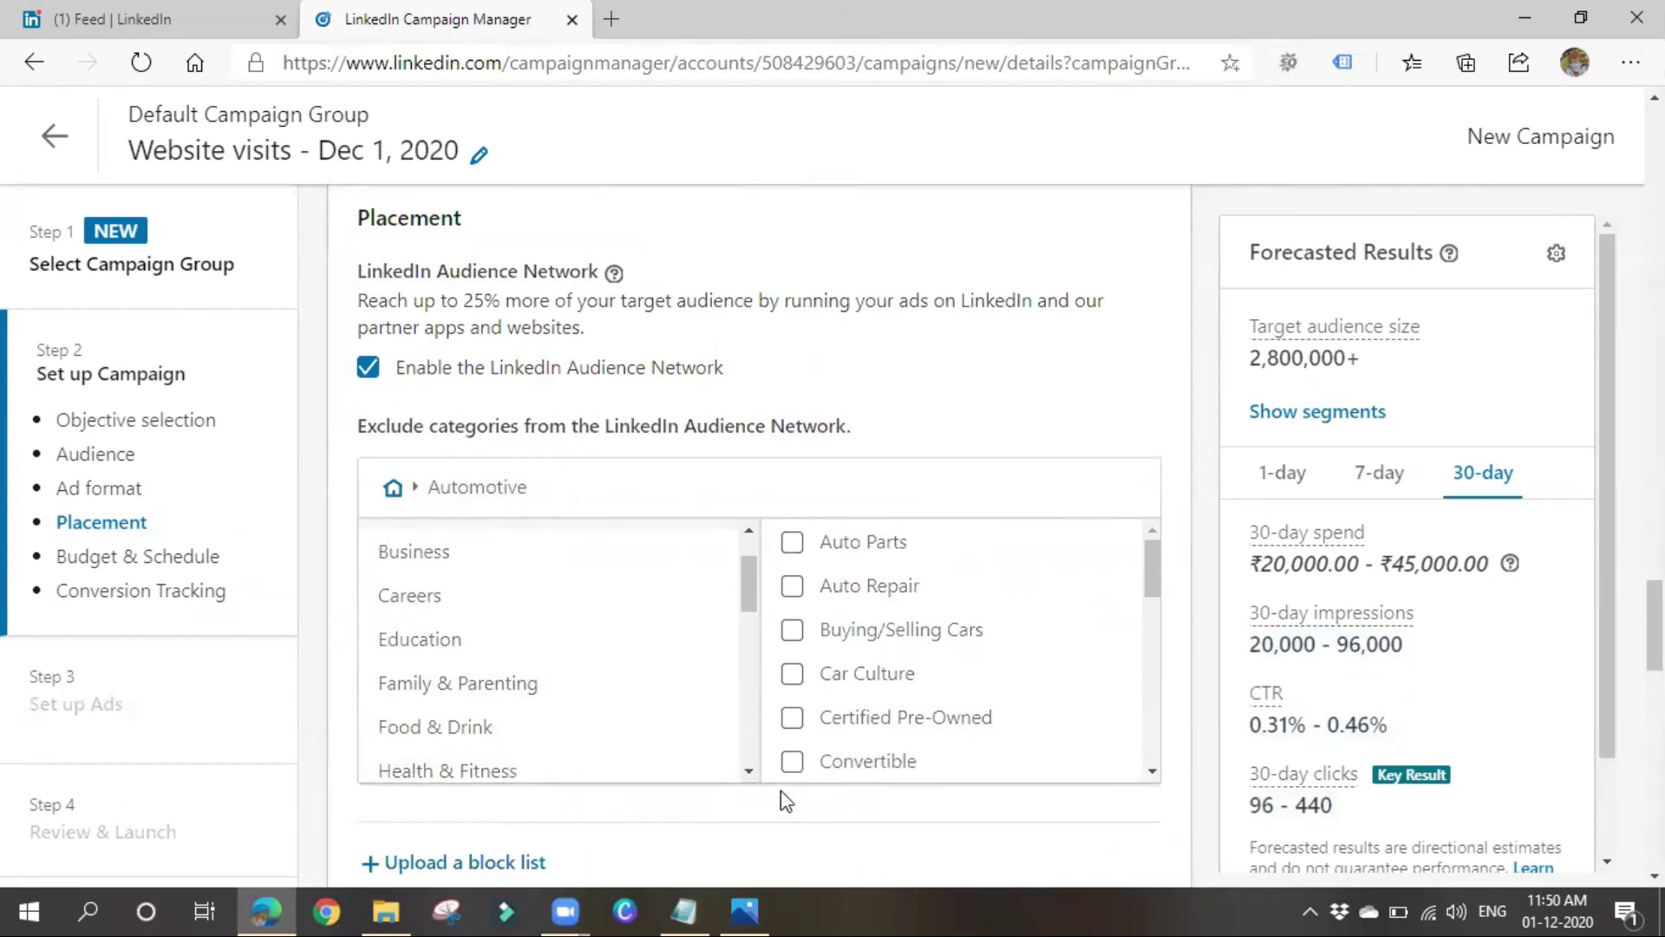
pyautogui.scroll(-3, 781, 789)
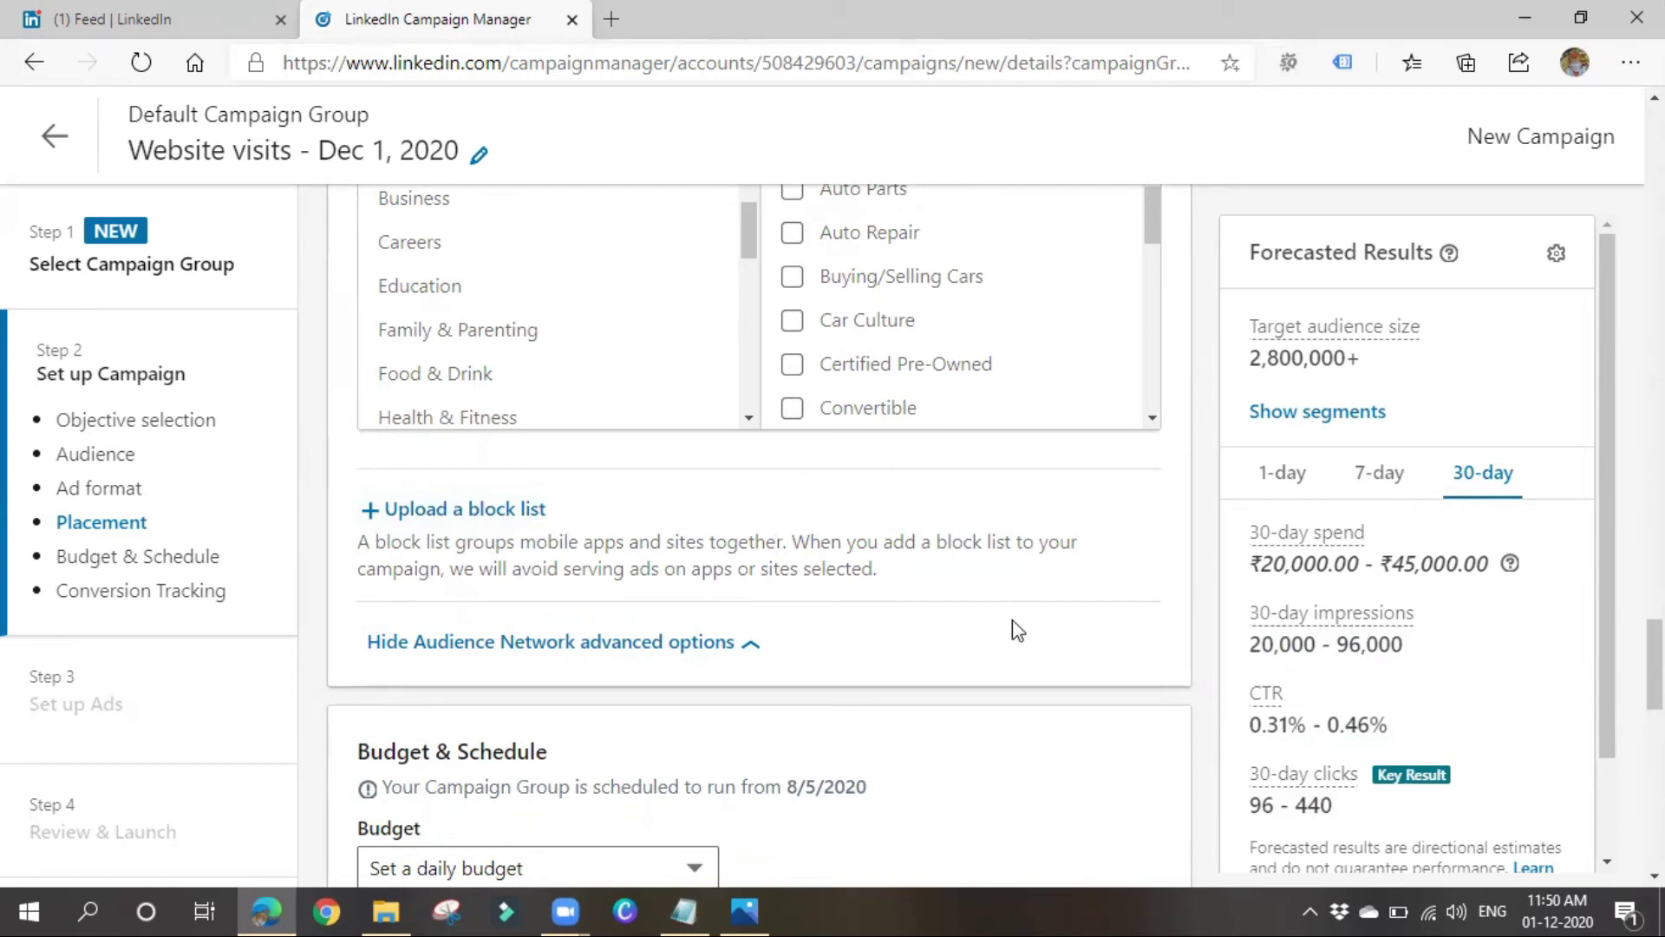
pyautogui.scroll(2, 1012, 620)
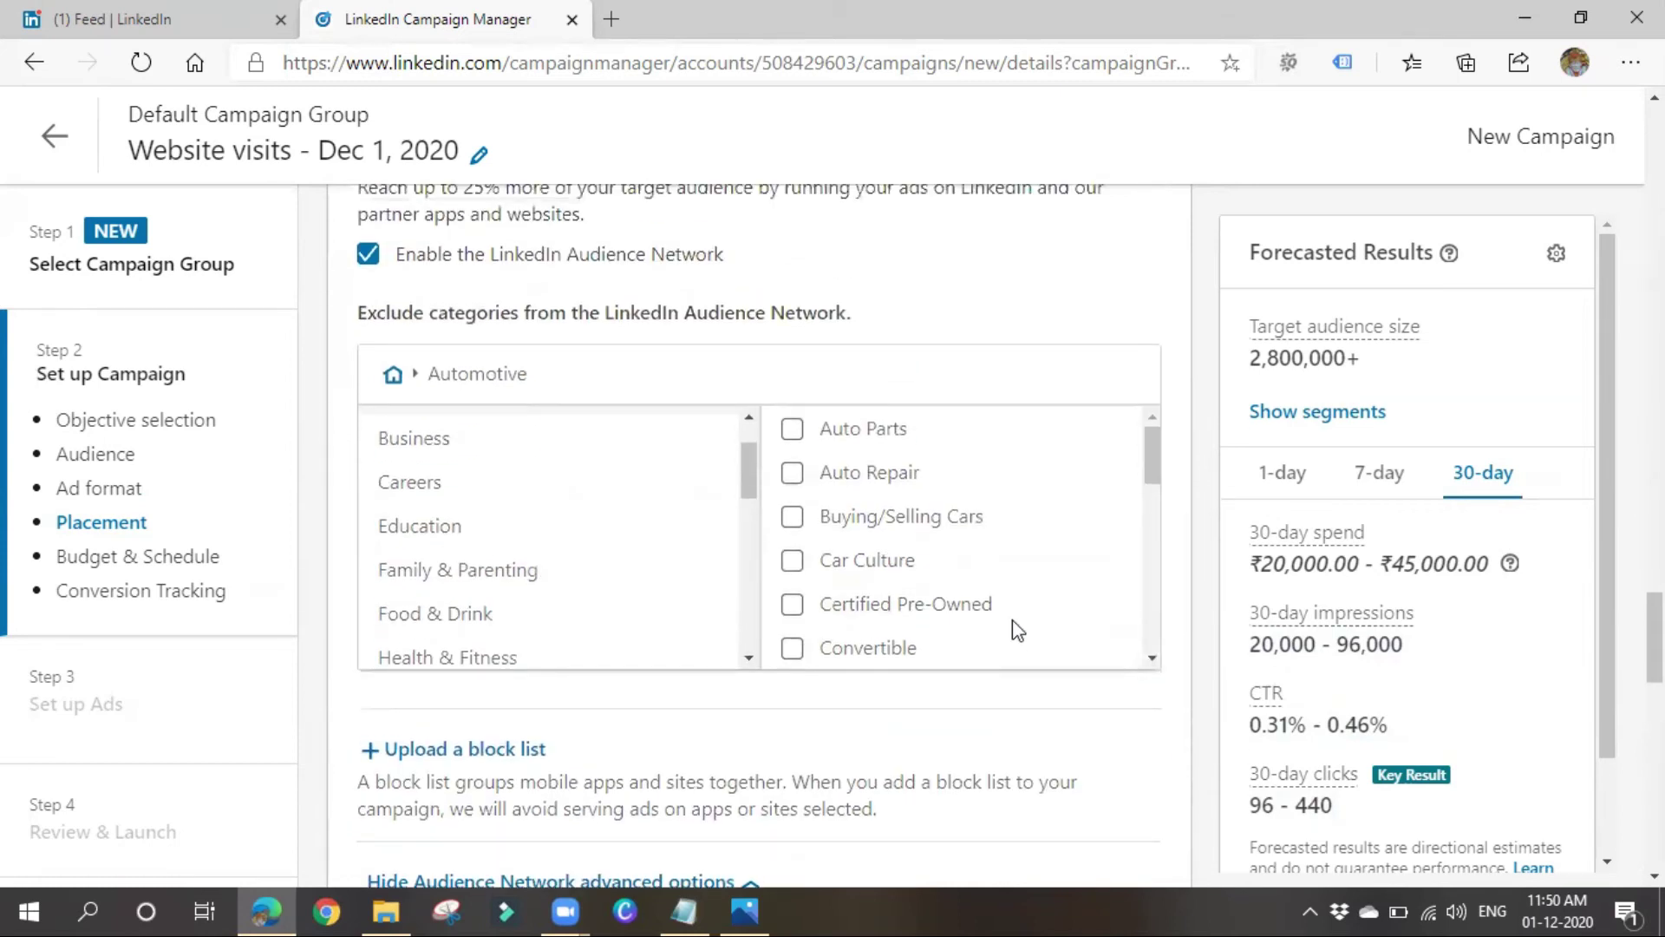
pyautogui.click(391, 375)
pyautogui.scroll(1, 467, 498)
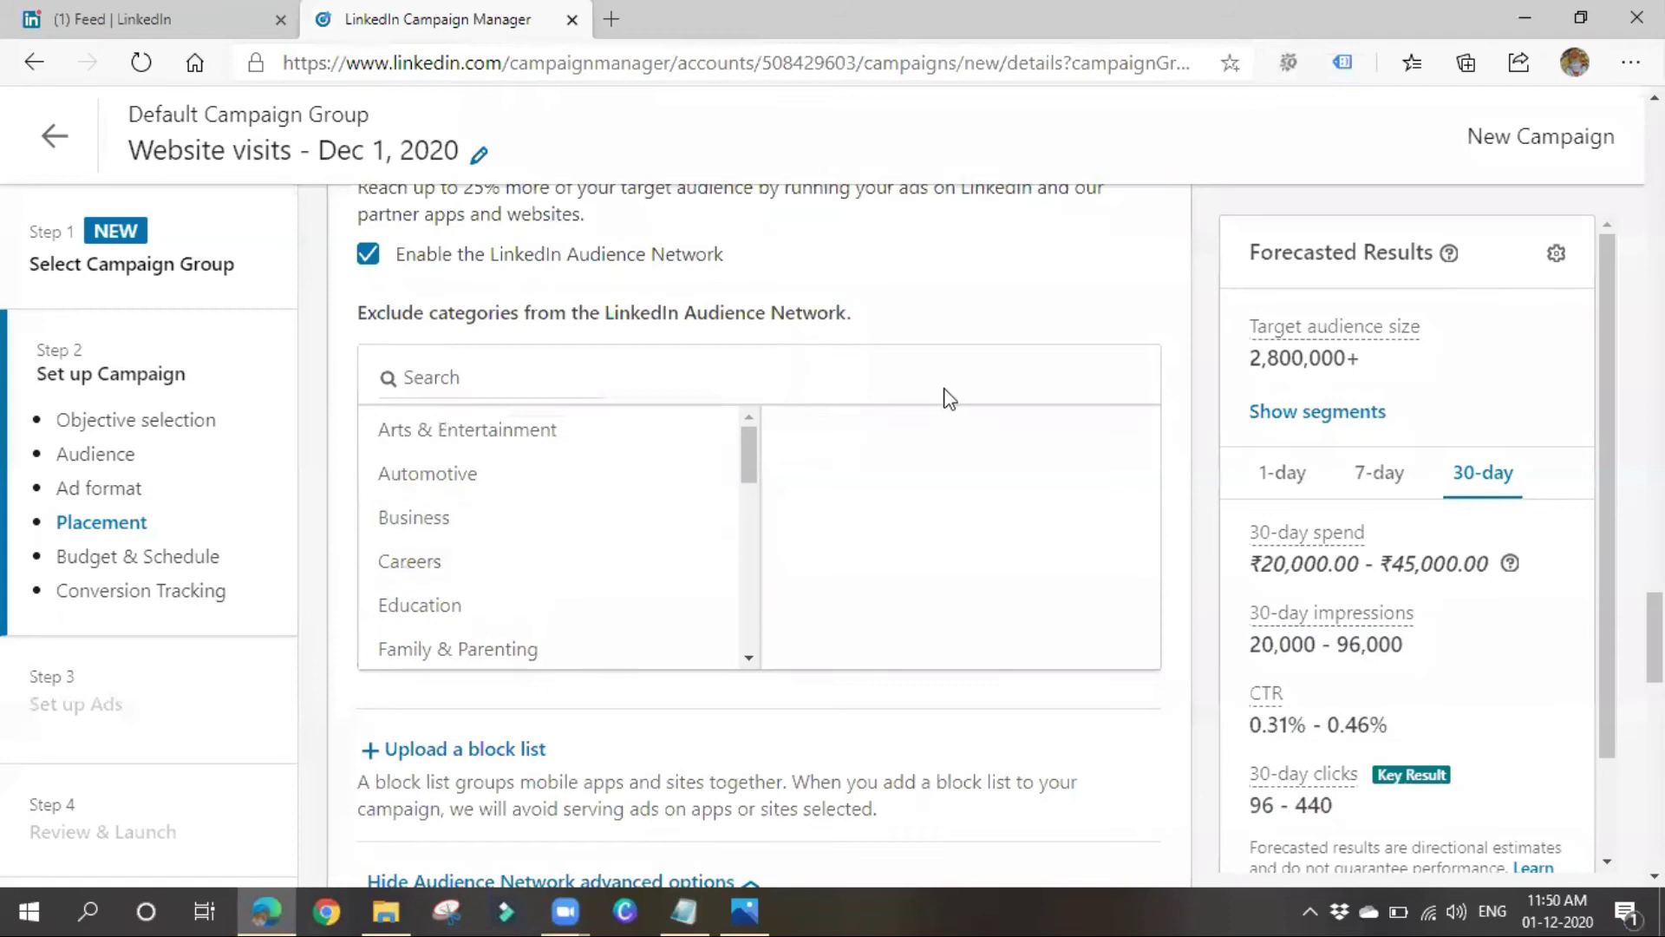
# Hide the Audience Network advanced options and show them again.
pyautogui.scroll(-3, 945, 399)
pyautogui.click(588, 534)
pyautogui.scroll(6, 576, 585)
pyautogui.click(557, 675)
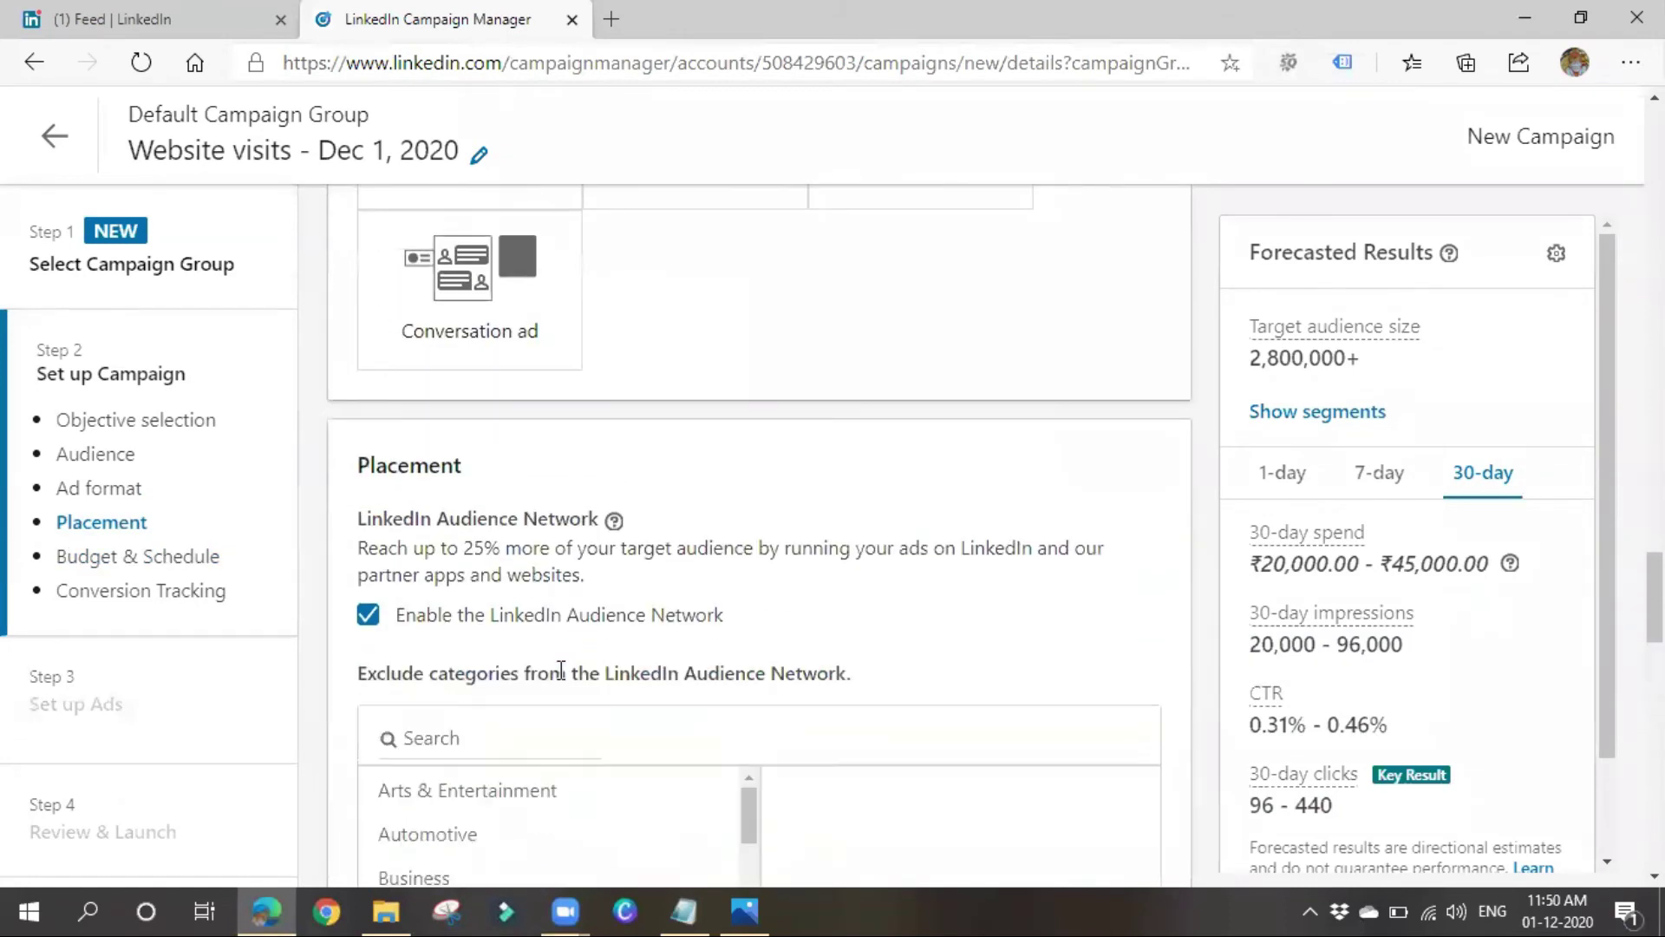
# Look through the exclusion category list down to Uncategorized and the block list option below it.
pyautogui.scroll(-2, 557, 659)
pyautogui.click(517, 487)
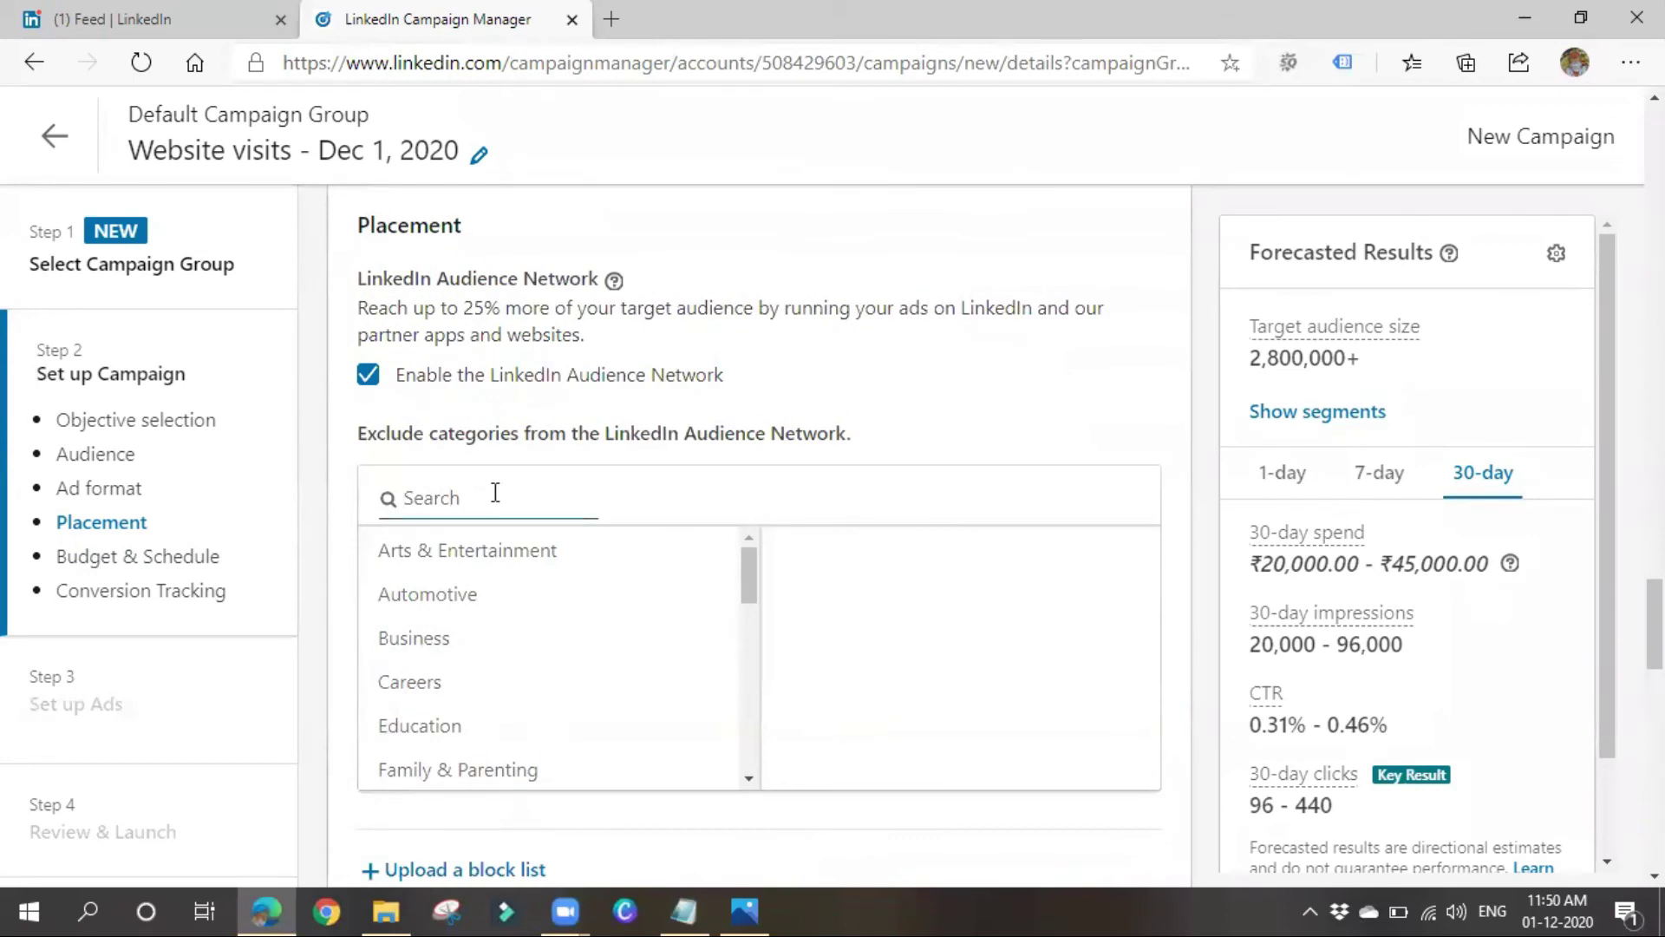
pyautogui.scroll(-2, 699, 552)
pyautogui.scroll(-7, 699, 553)
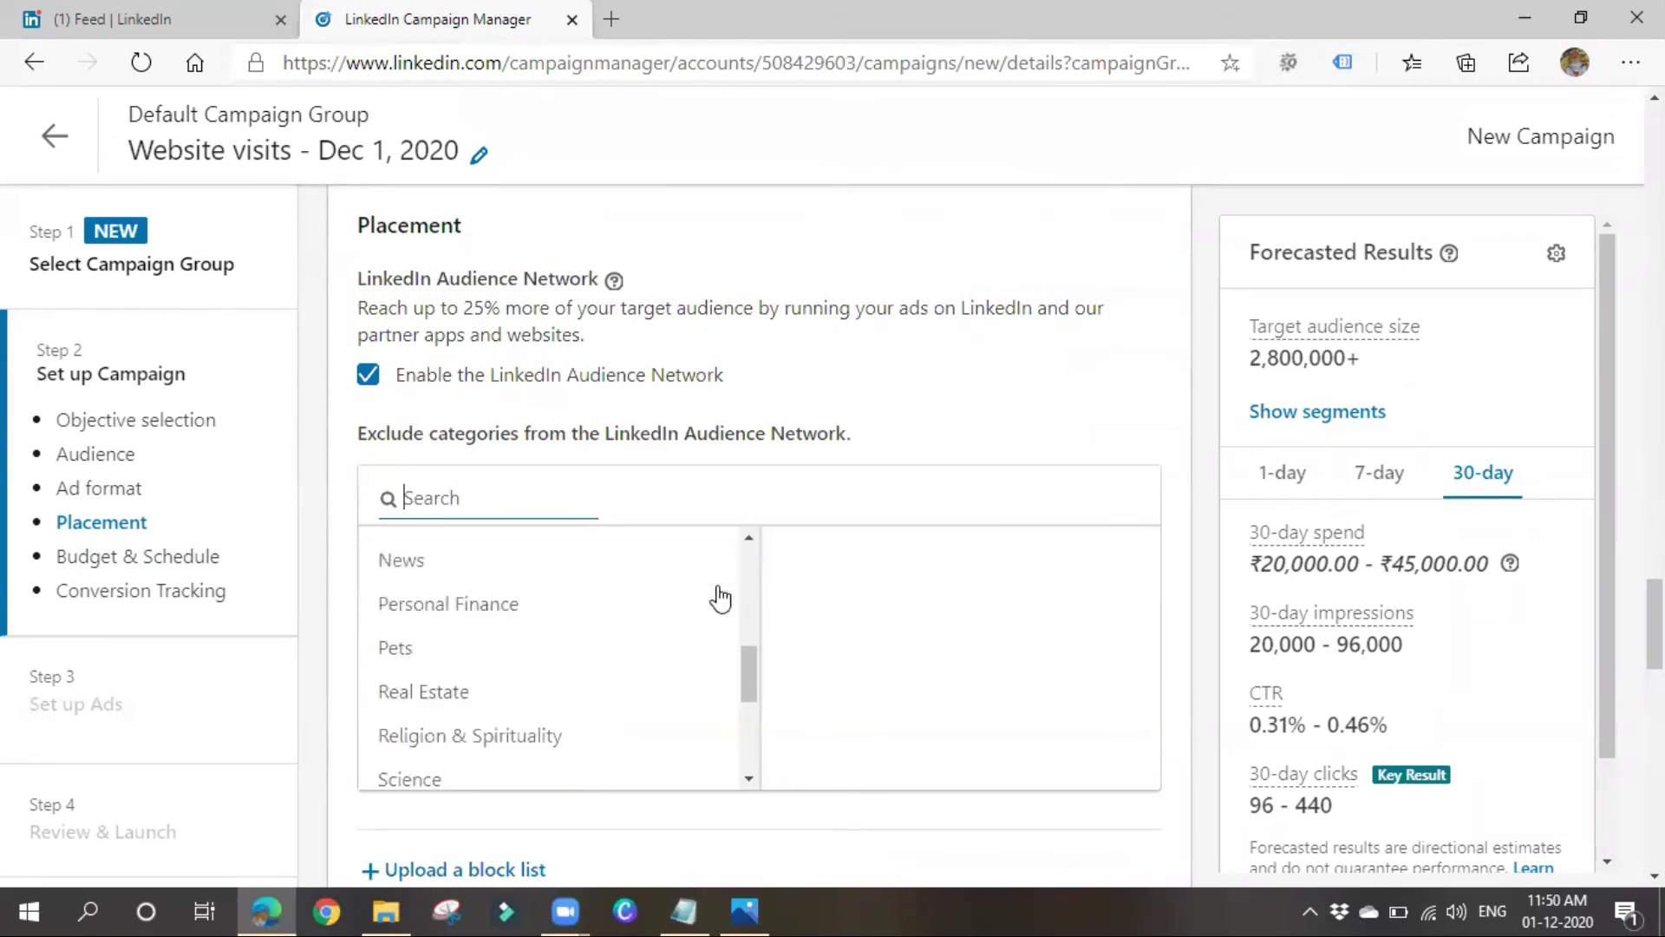
pyautogui.scroll(-5, 691, 618)
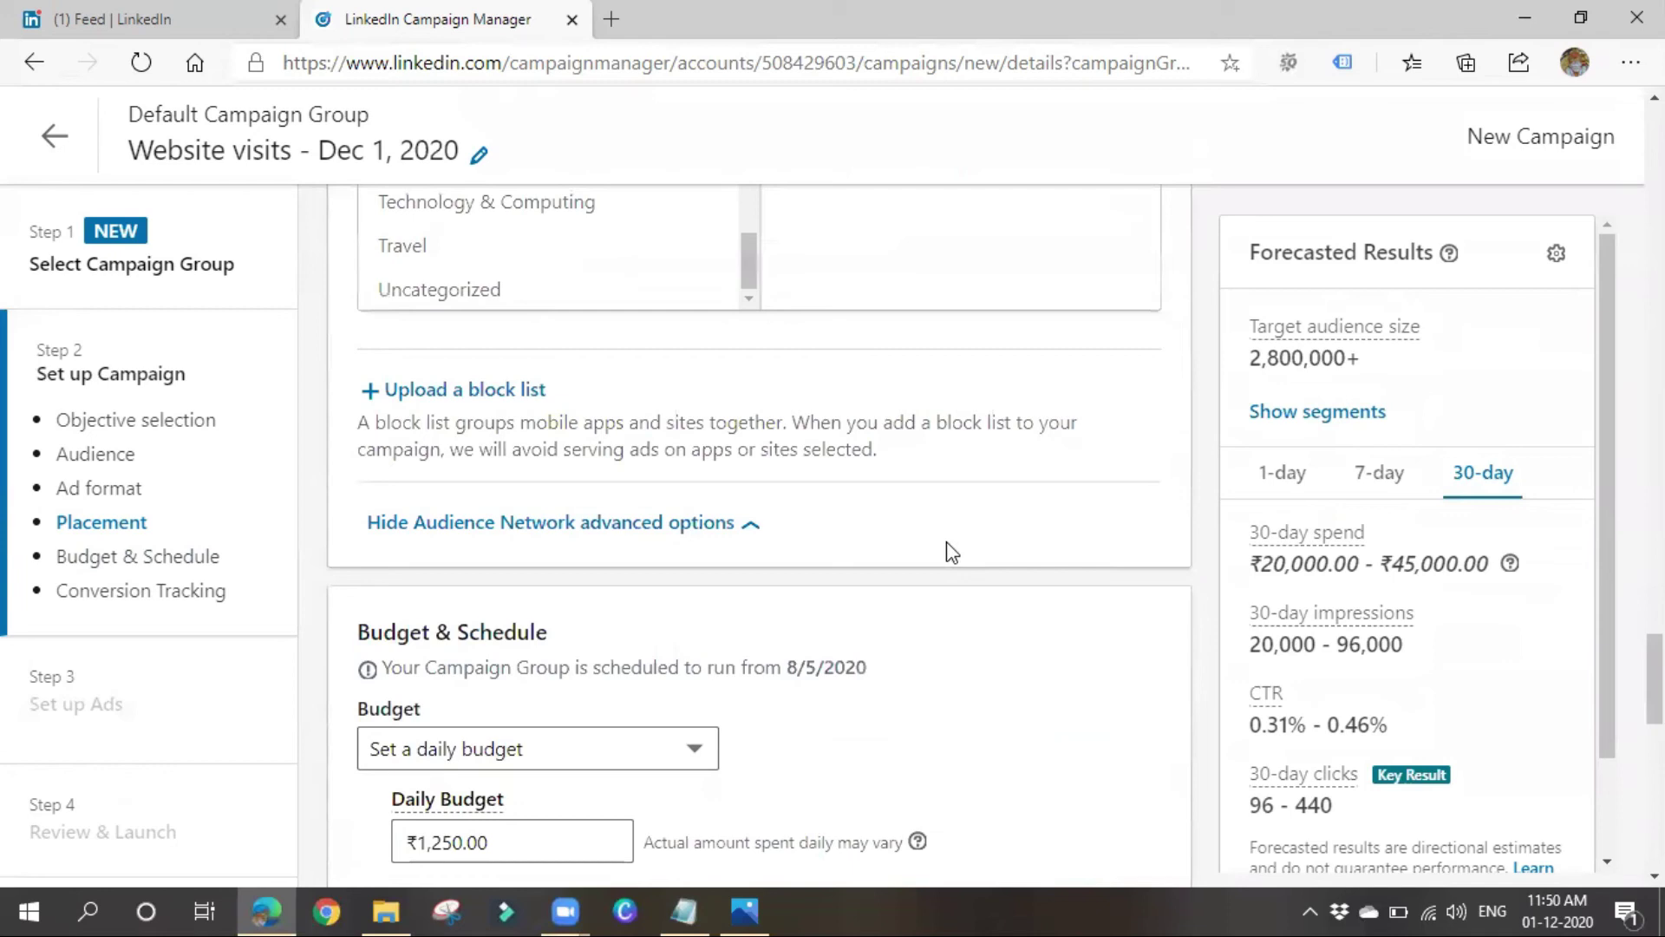
# Hide the Audience Network advanced options and choose to set both a daily and lifetime budget.
pyautogui.click(573, 523)
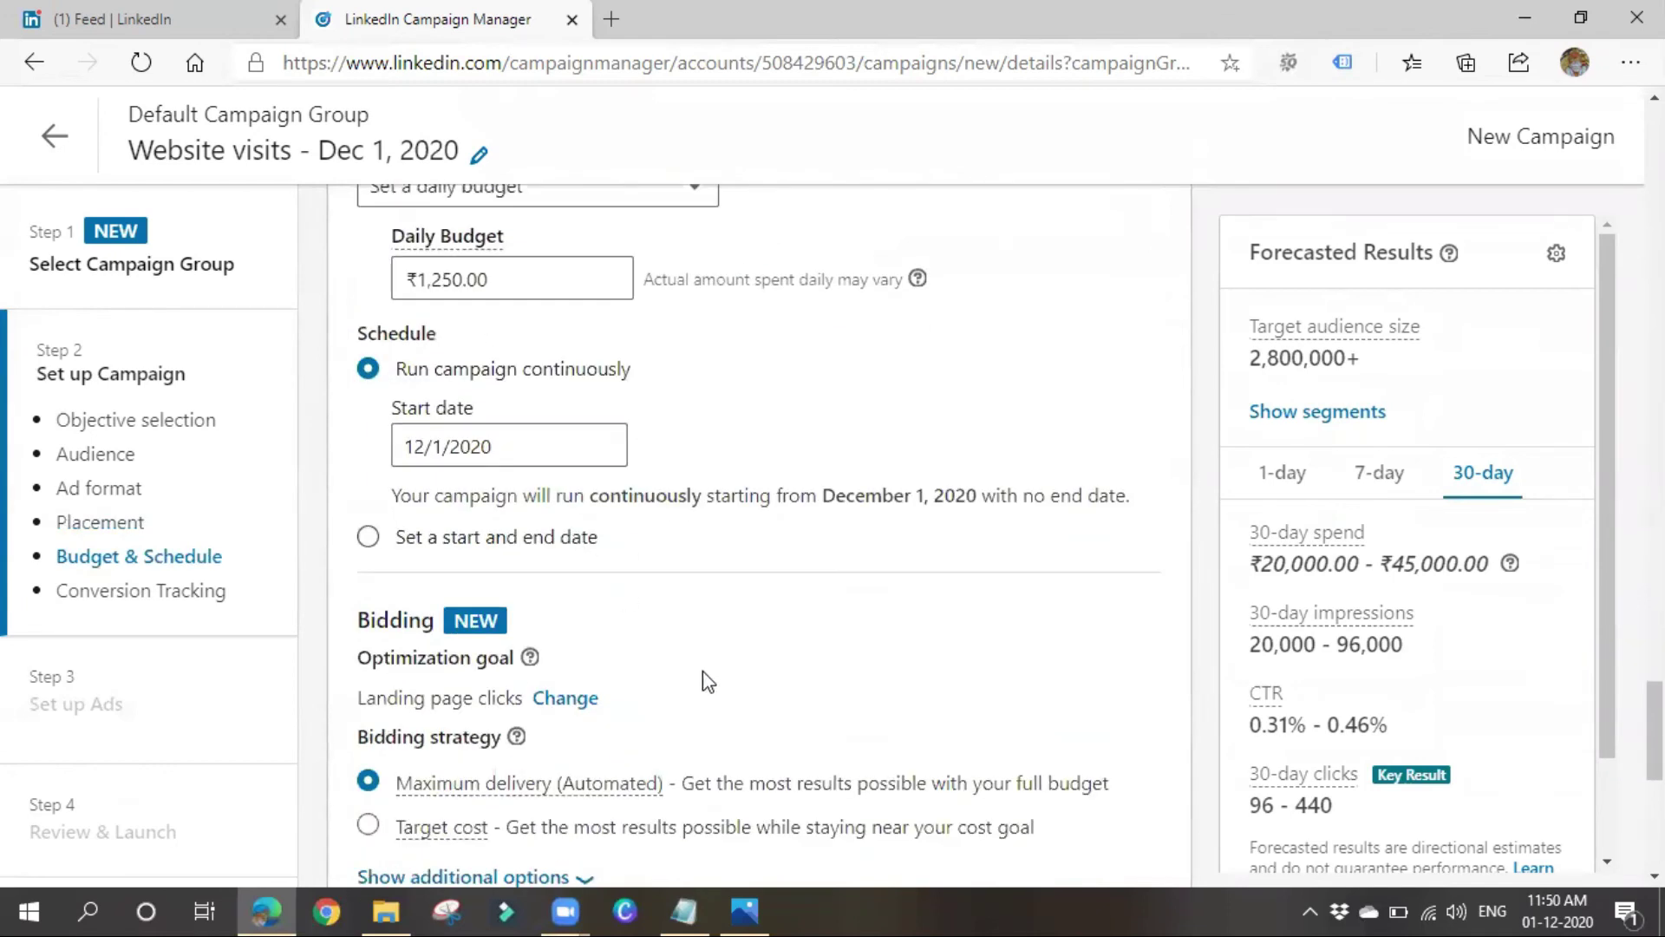
pyautogui.scroll(3, 703, 676)
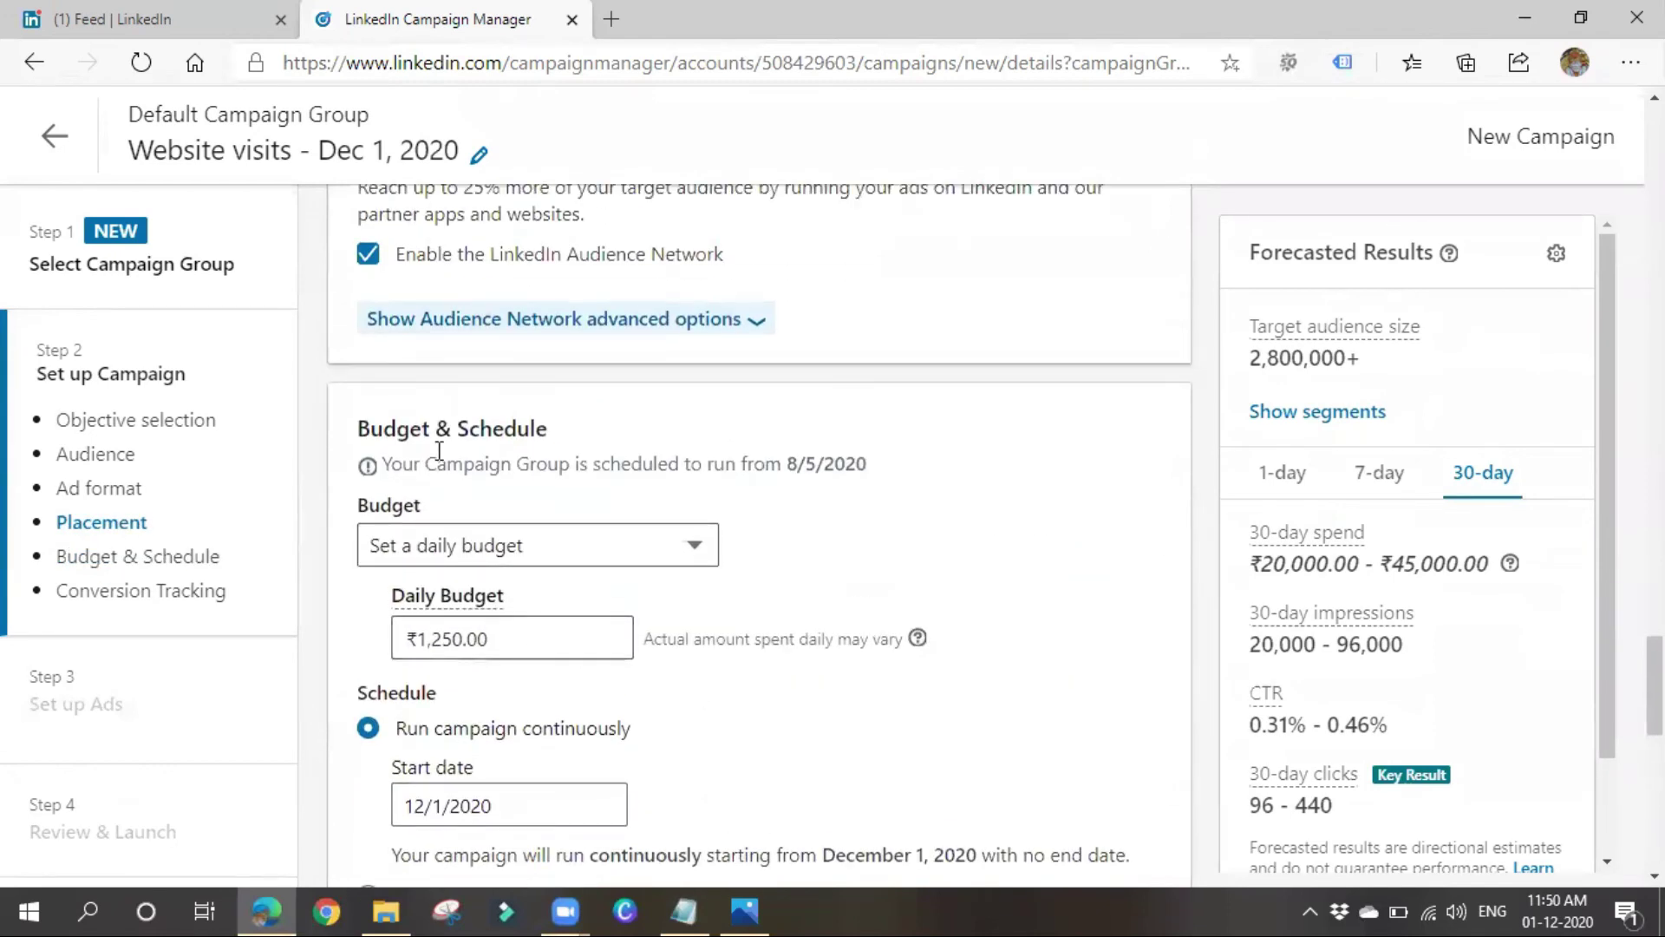
pyautogui.click(519, 550)
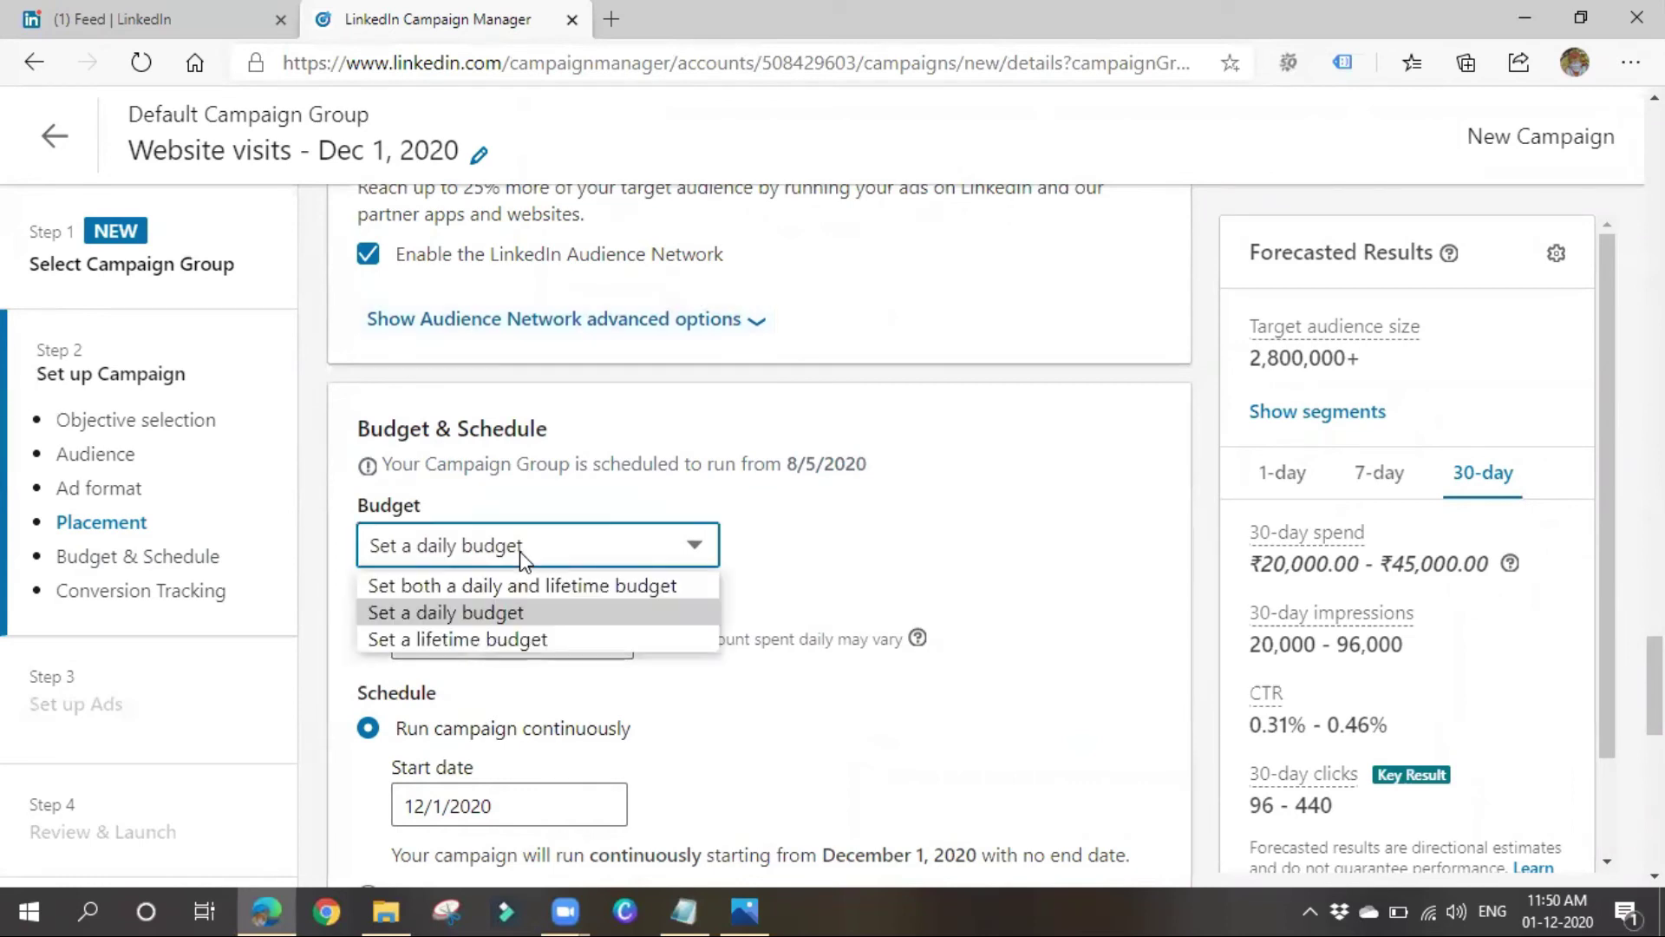
pyautogui.click(455, 588)
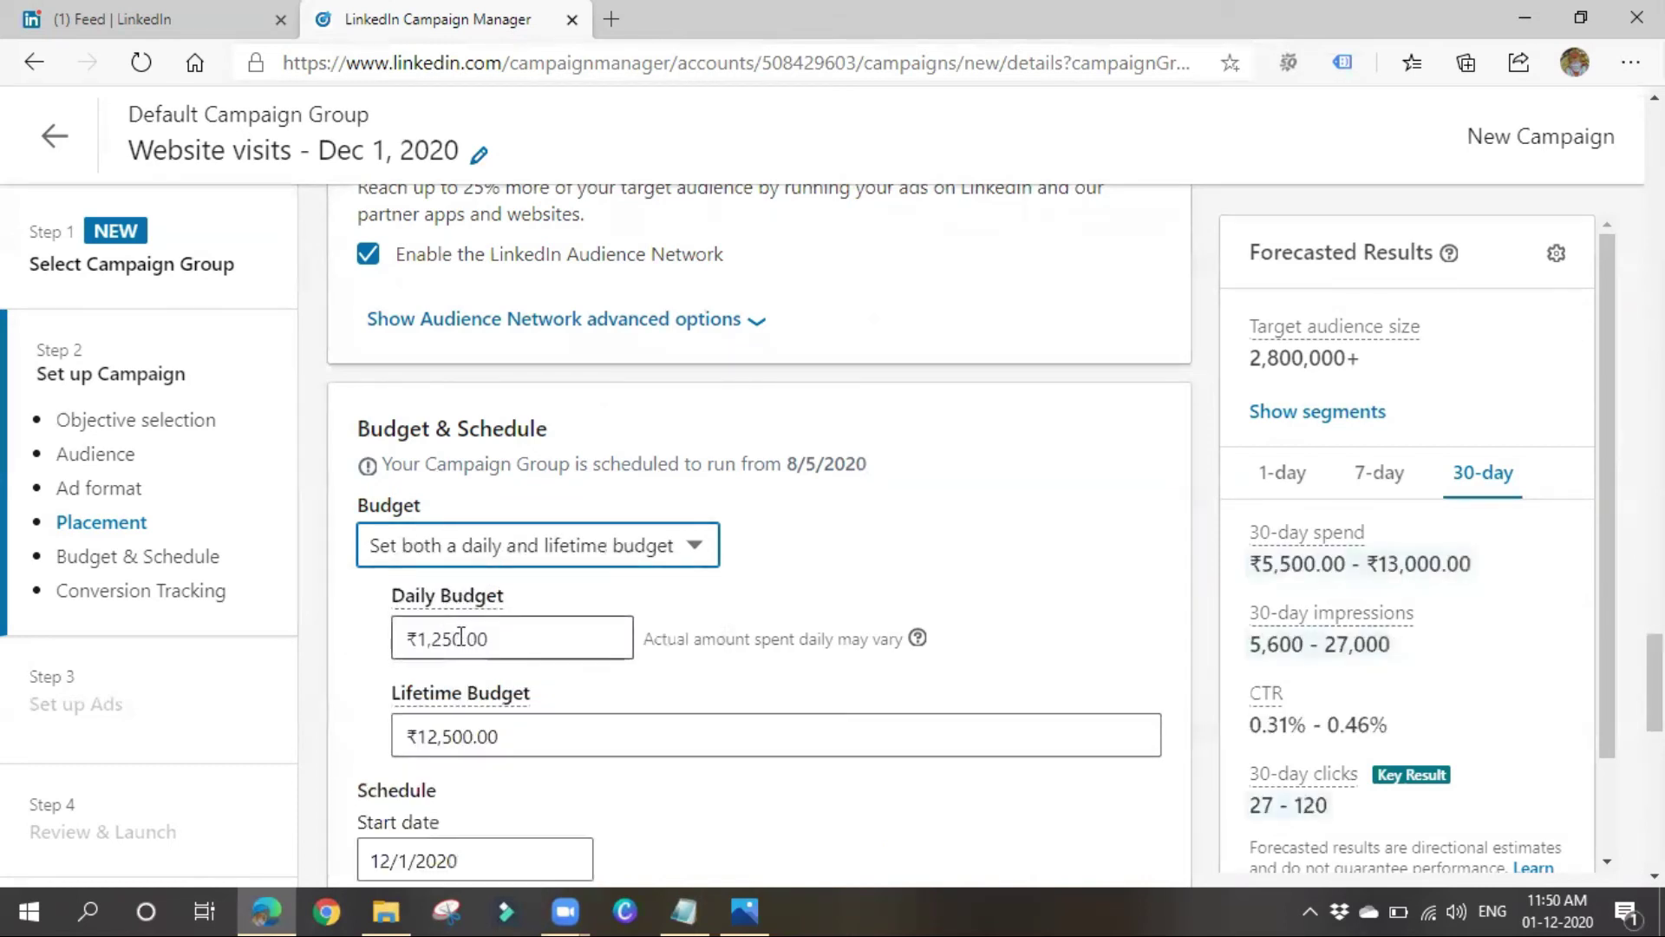
# Set the campaign's daily budget to ₹1,000.
pyautogui.moveTo(431, 639); pyautogui.dragTo(522, 648)
pyautogui.click(522, 648)
pyautogui.press('BackSpace')
pyautogui.press('BackSpace')
pyautogui.press('BackSpace')
pyautogui.write('000')
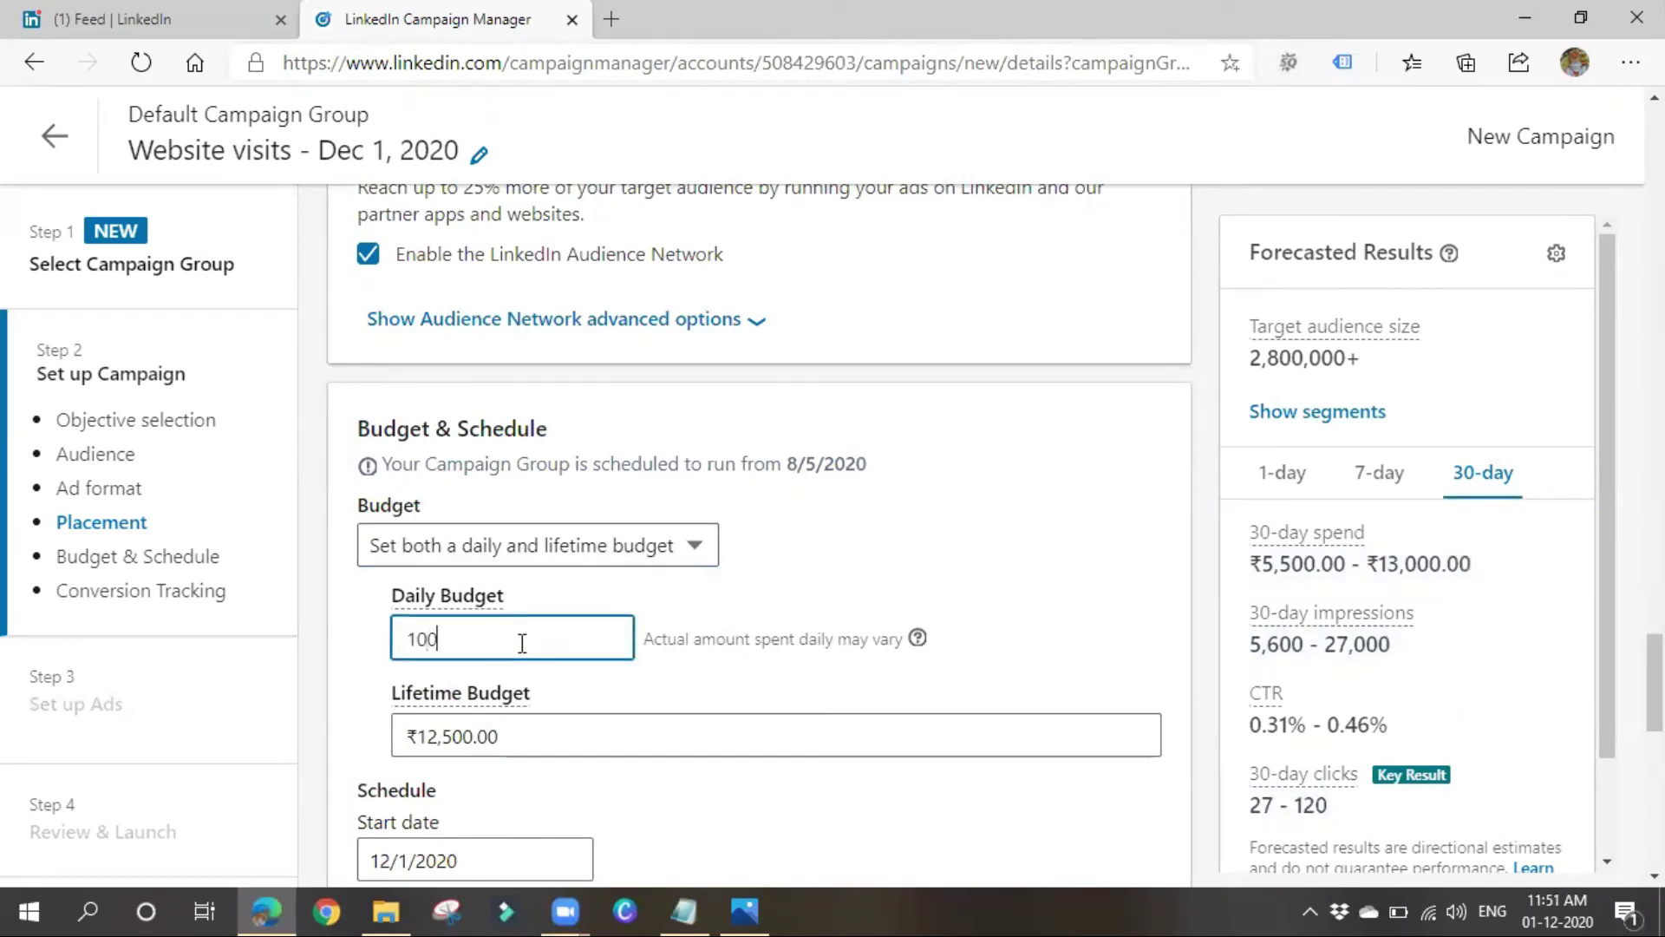
pyautogui.click(587, 685)
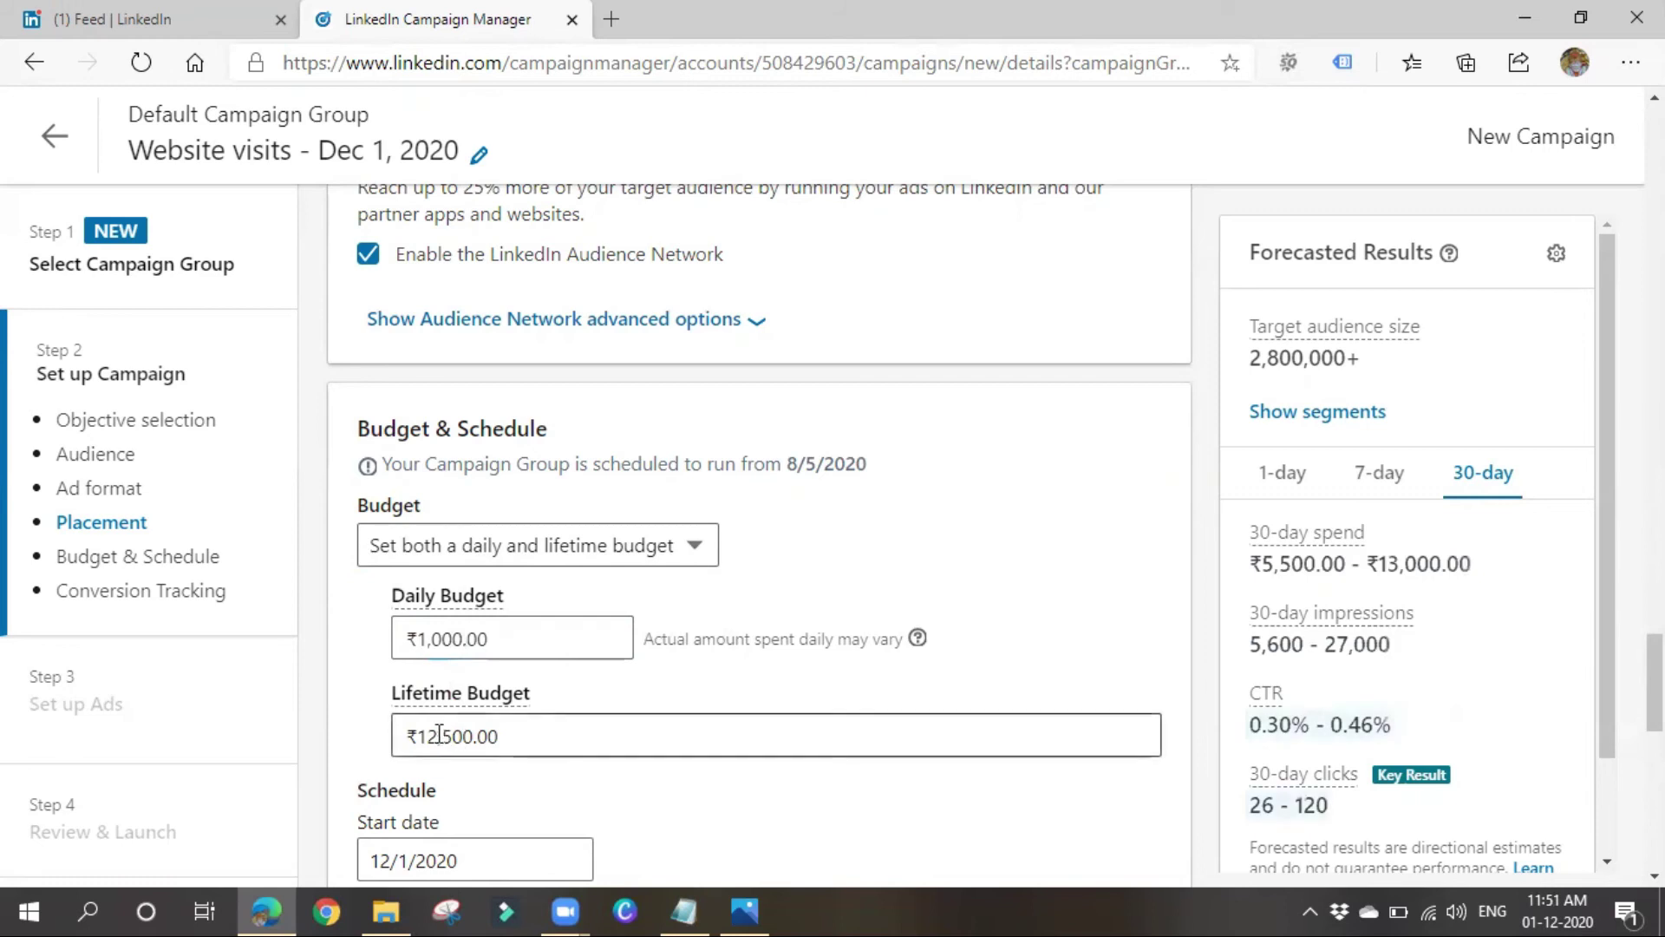
# Set the campaign's lifetime budget to ₹3,000 and check the help on daily spending.
pyautogui.moveTo(417, 736); pyautogui.dragTo(597, 741)
pyautogui.moveTo(447, 736); pyautogui.dragTo(475, 737)
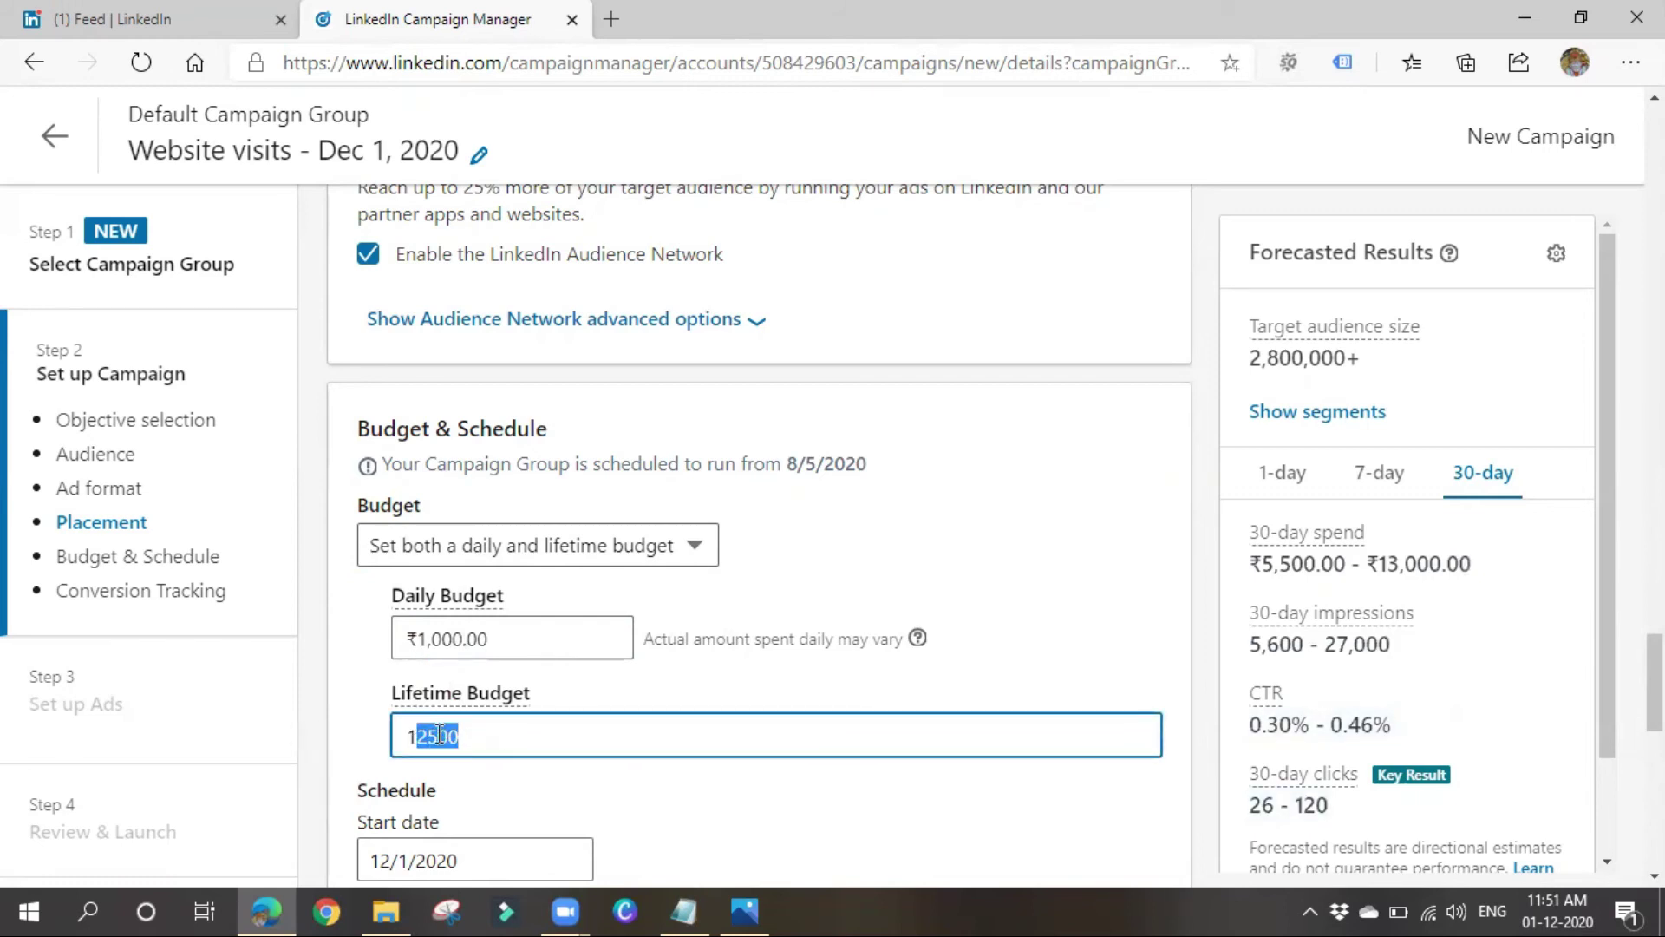
pyautogui.doubleClick(507, 735)
pyautogui.write('3000')
pyautogui.click(633, 707)
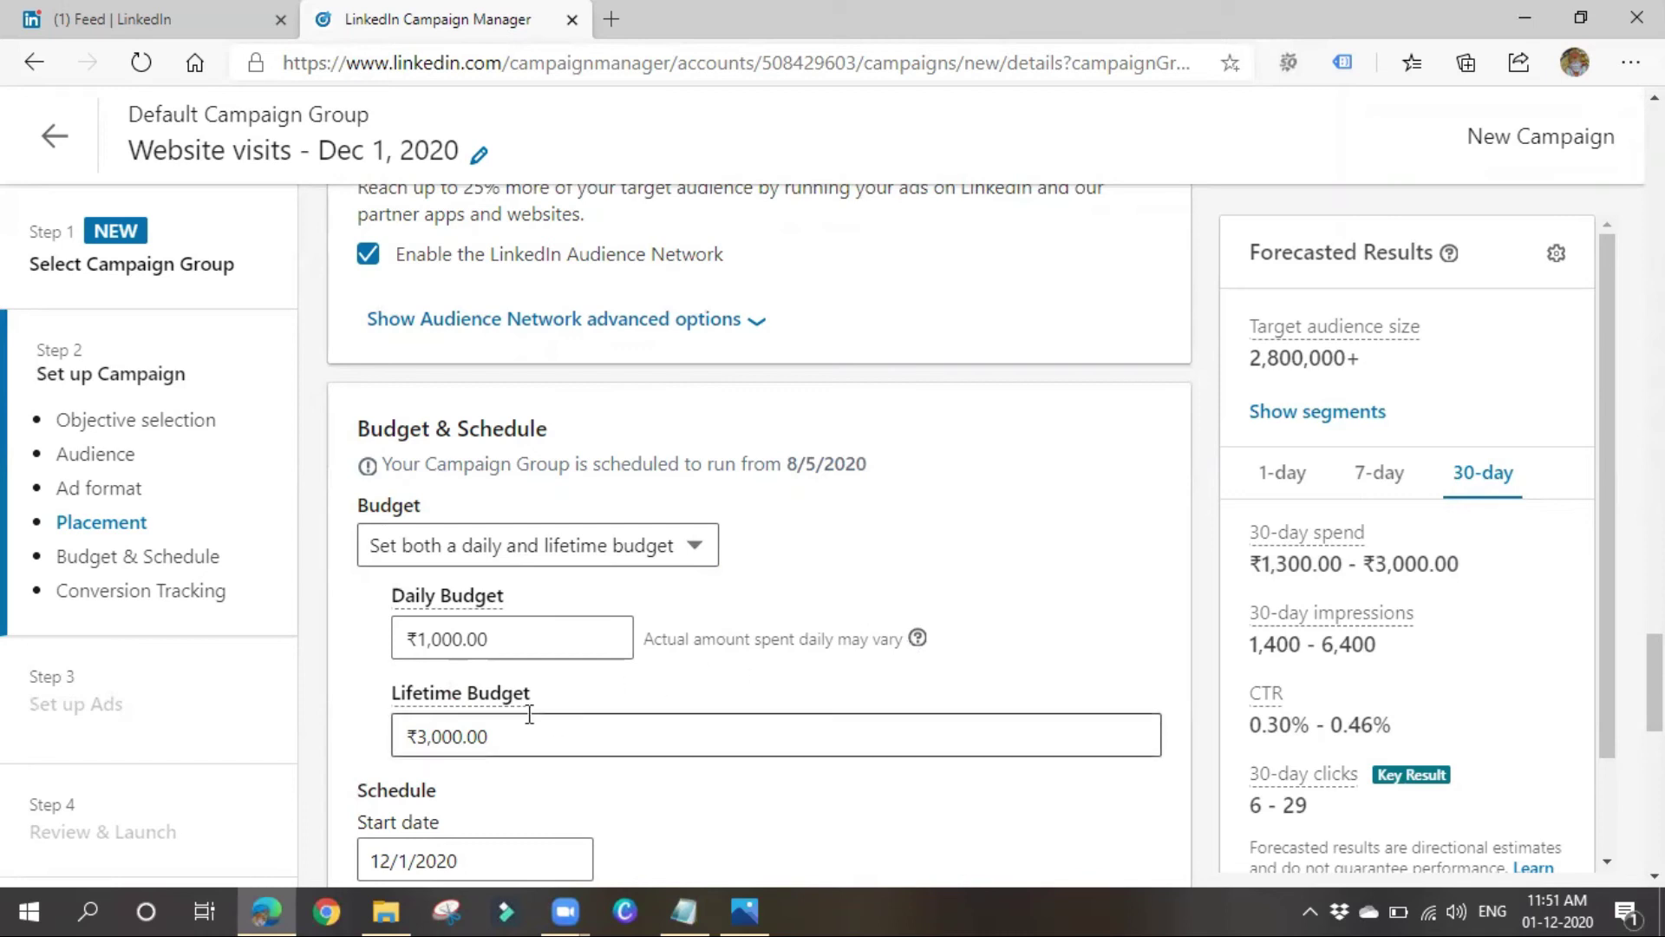
pyautogui.click(919, 642)
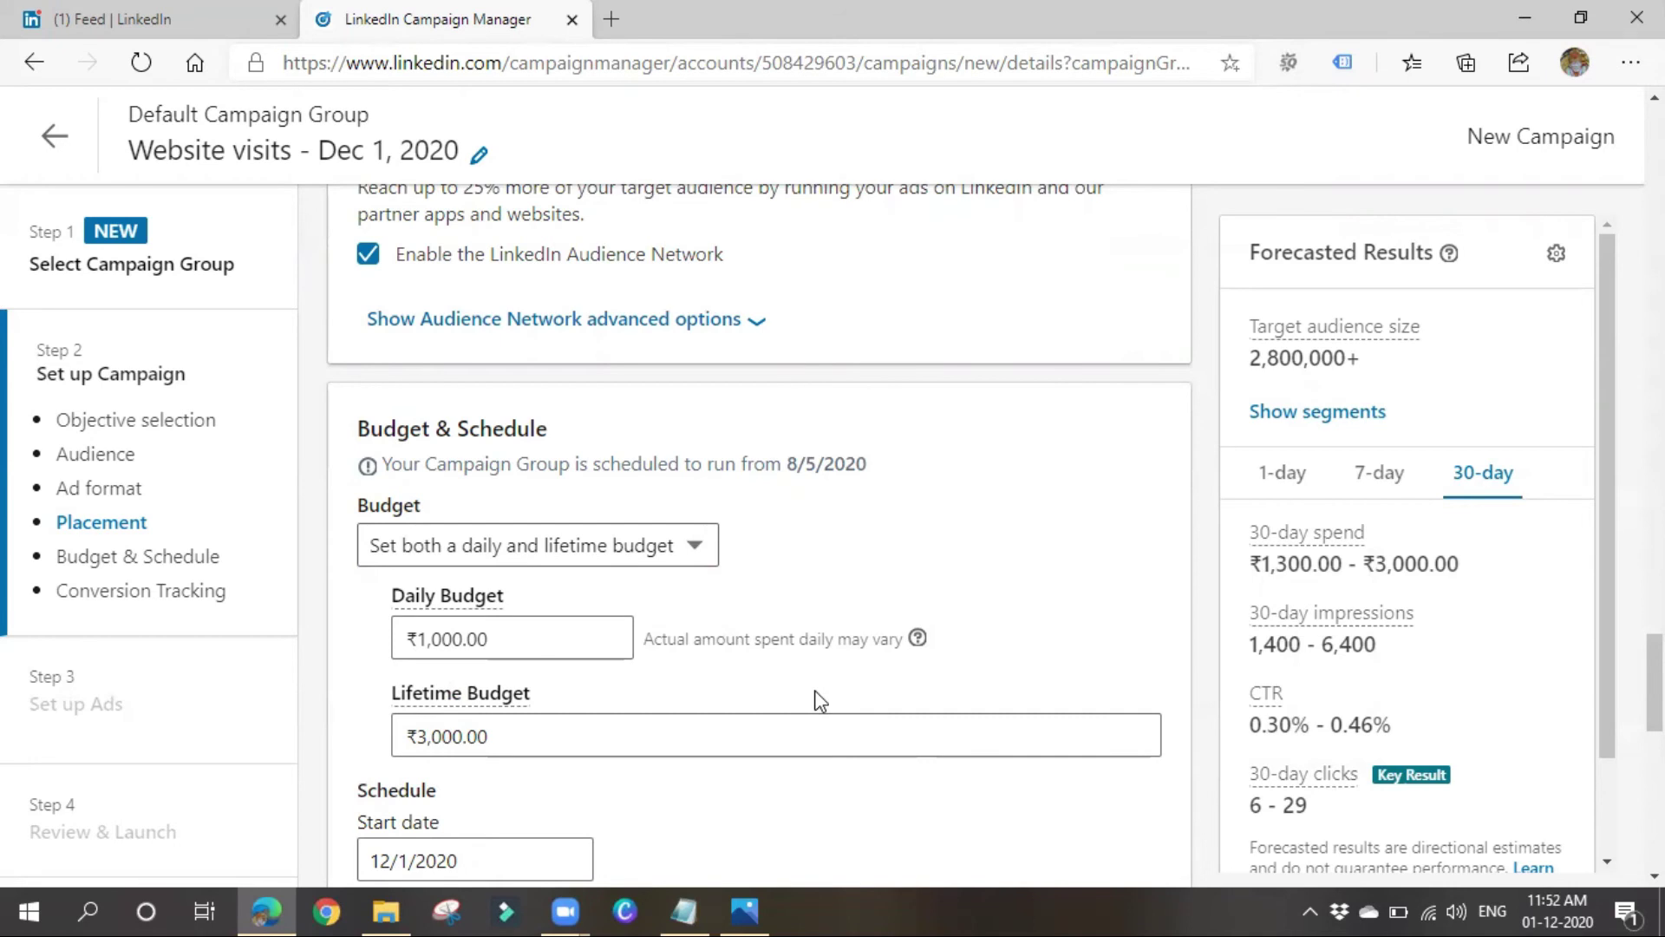
# Choose December 1, 2020 as the campaign's start date.
pyautogui.scroll(-5, 787, 631)
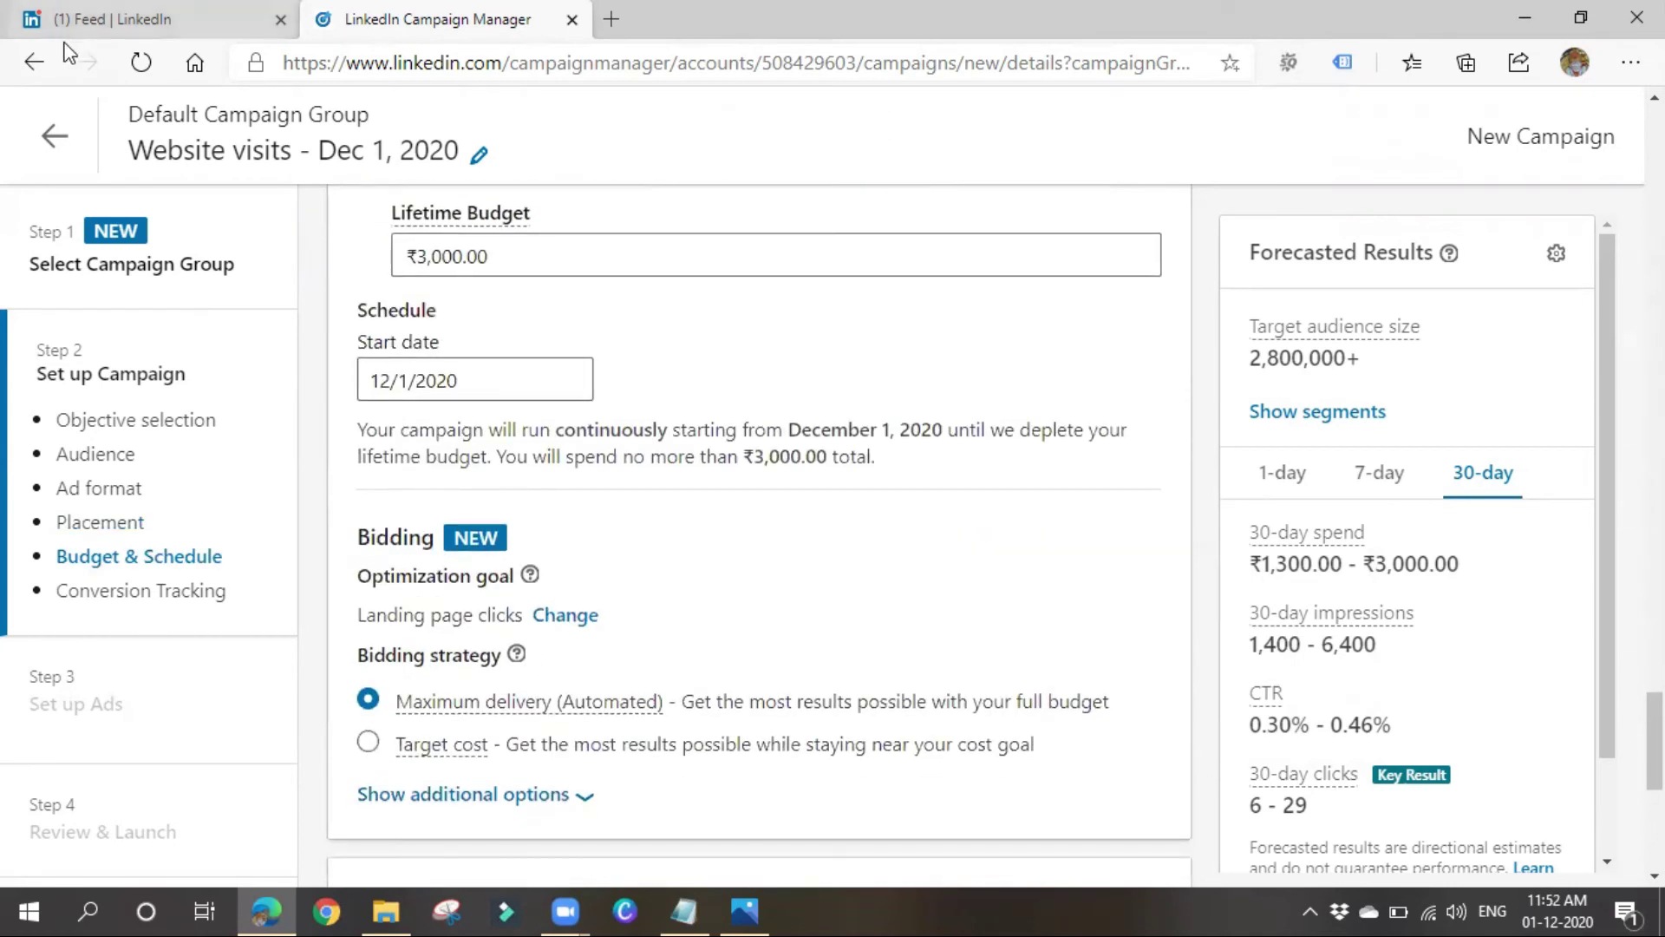
pyautogui.click(477, 379)
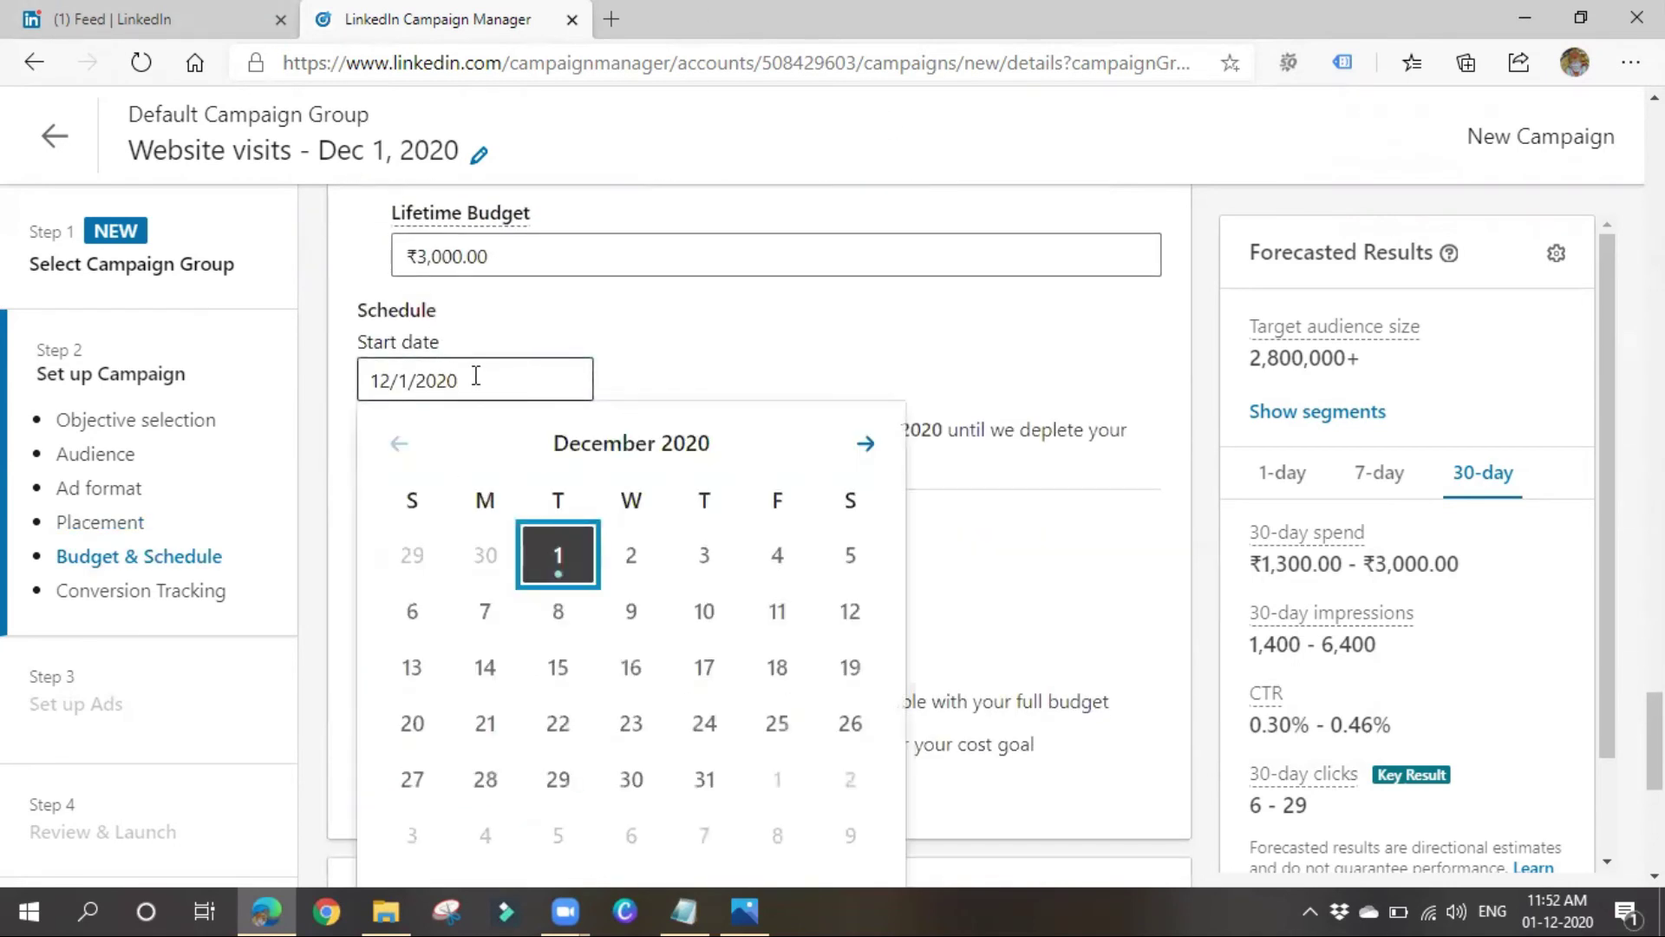
pyautogui.click(564, 553)
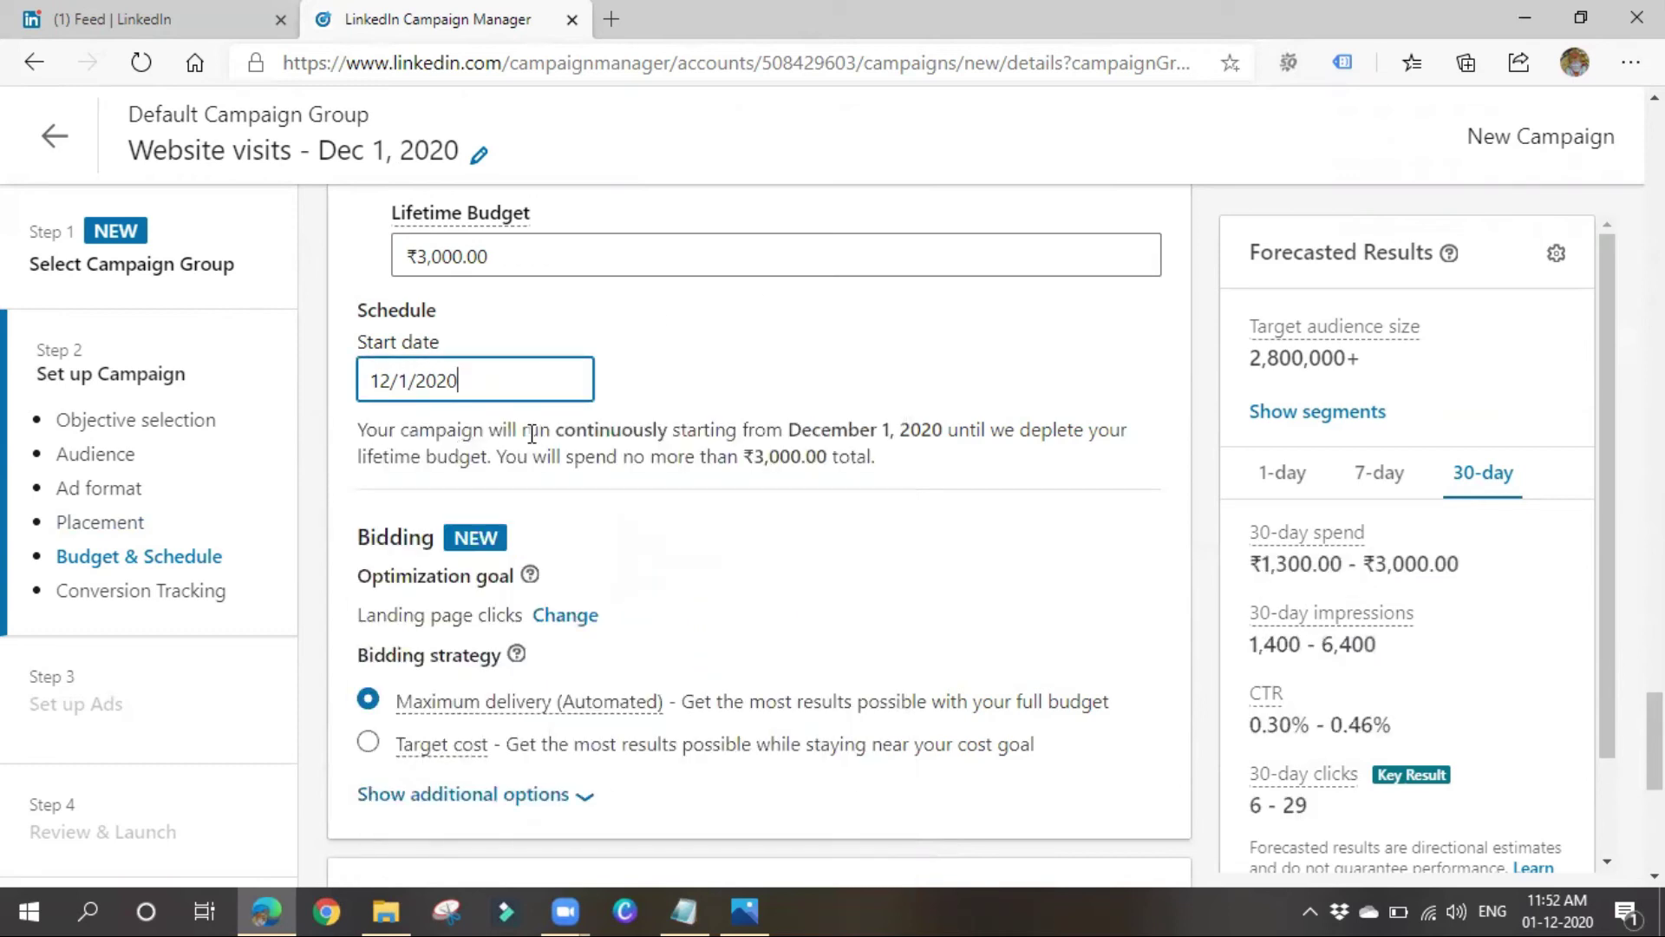
# Read the schedule note on how long the campaign runs and the maximum total spend.
pyautogui.moveTo(526, 429); pyautogui.dragTo(960, 429)
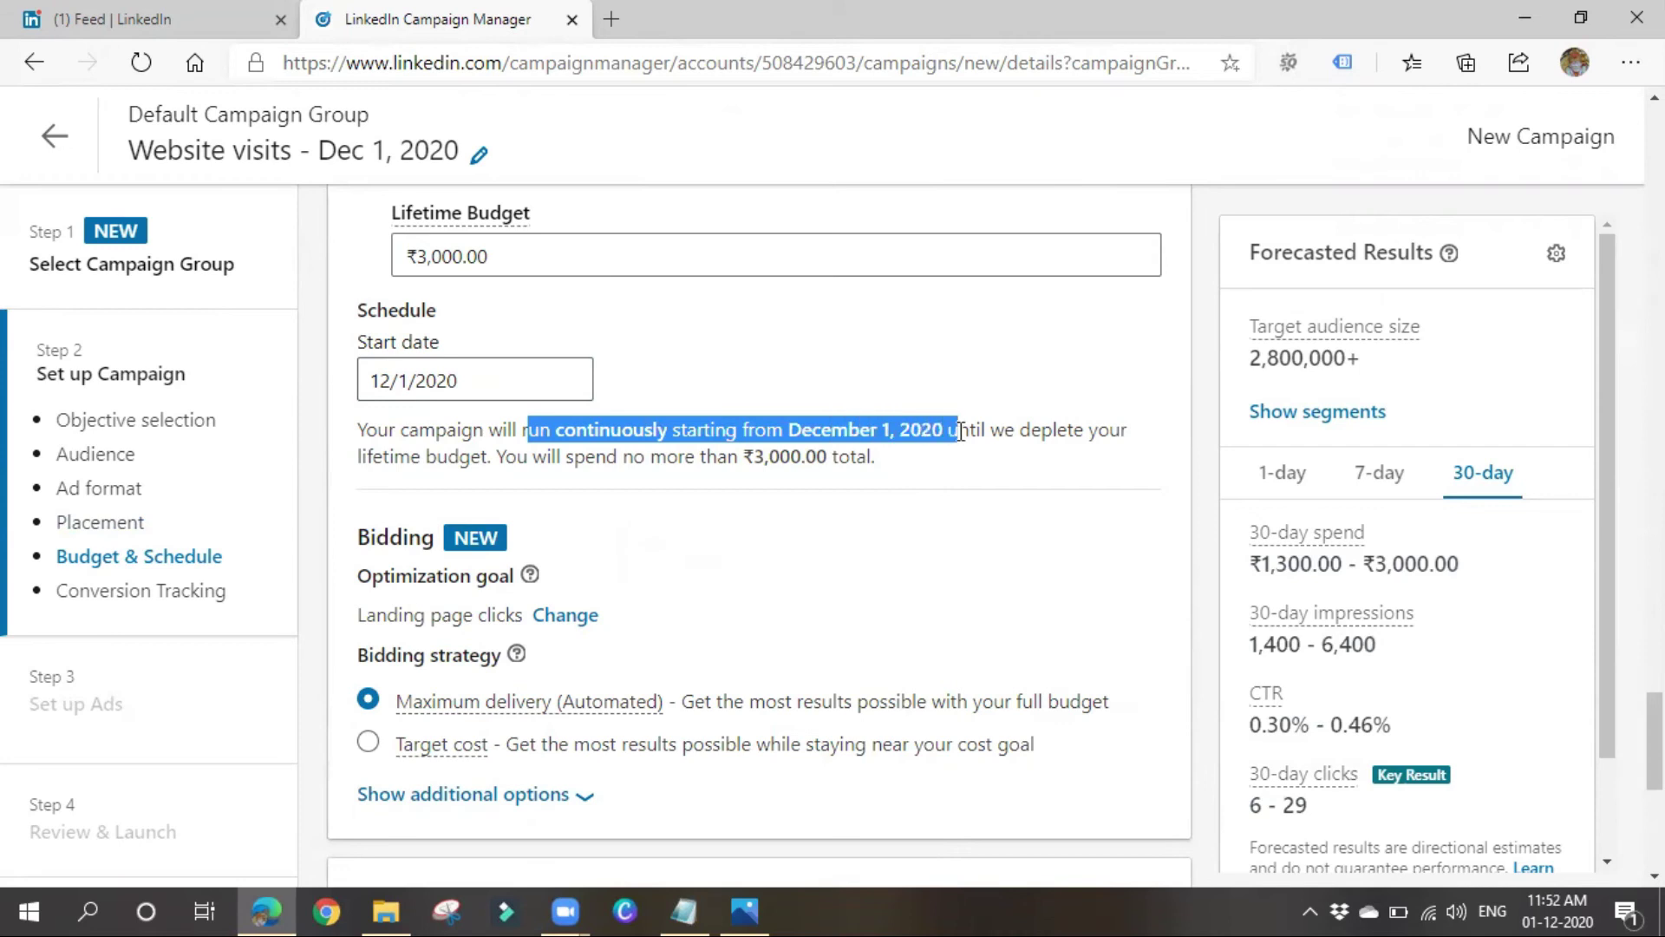
pyautogui.click(1011, 479)
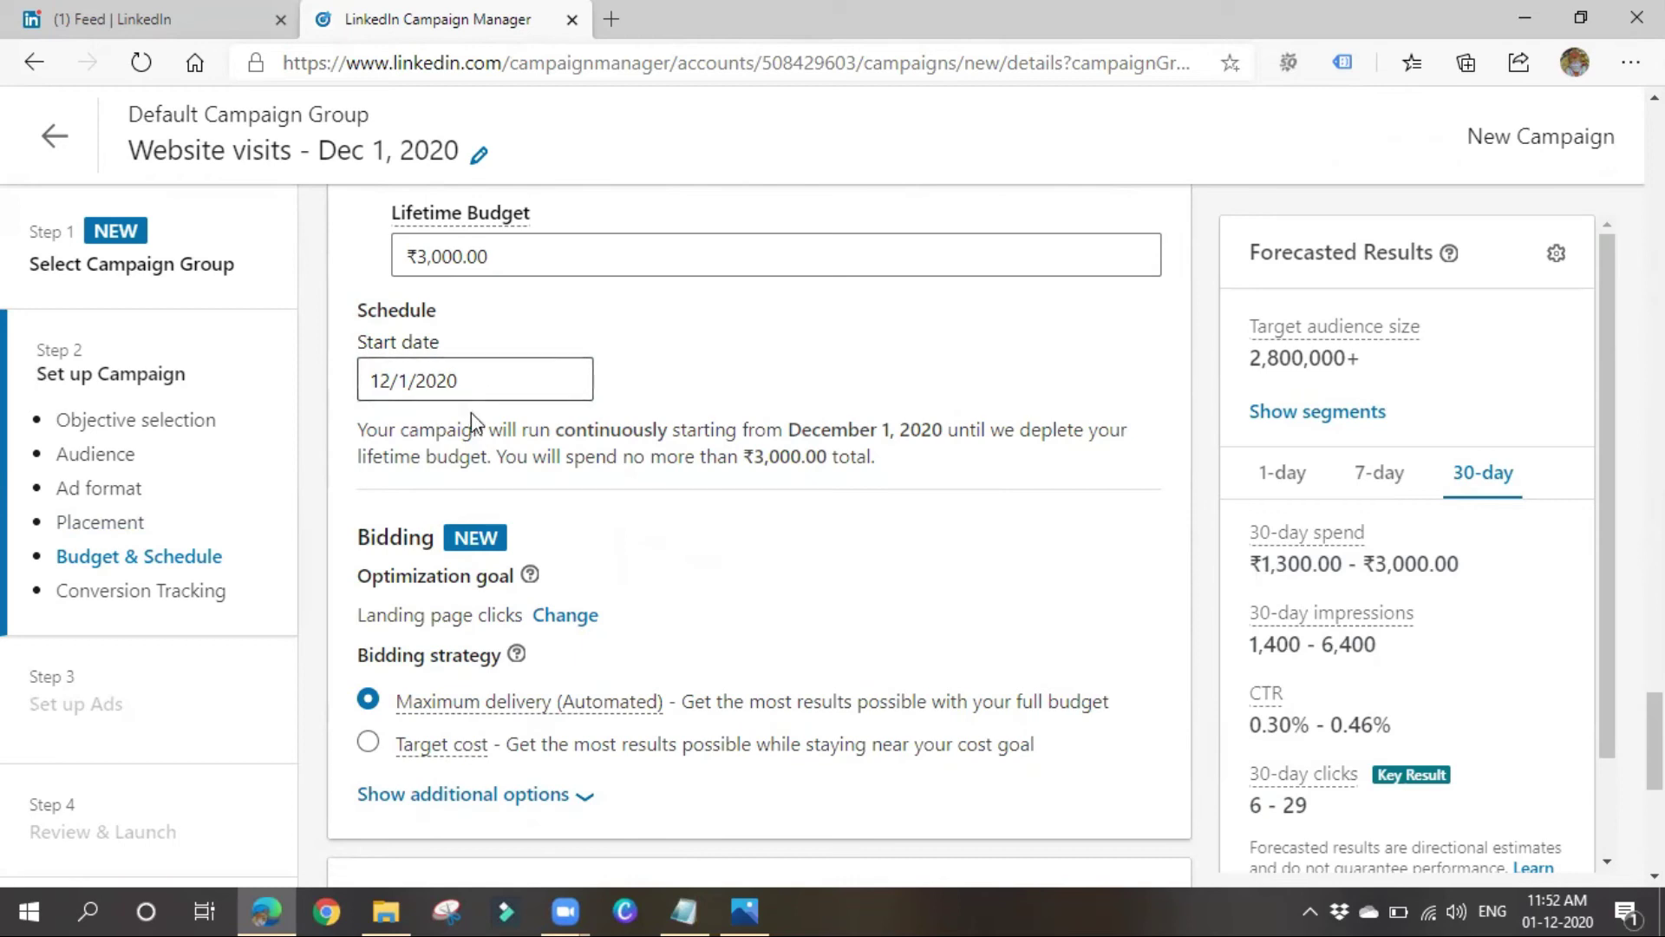
pyautogui.moveTo(596, 458); pyautogui.dragTo(918, 474)
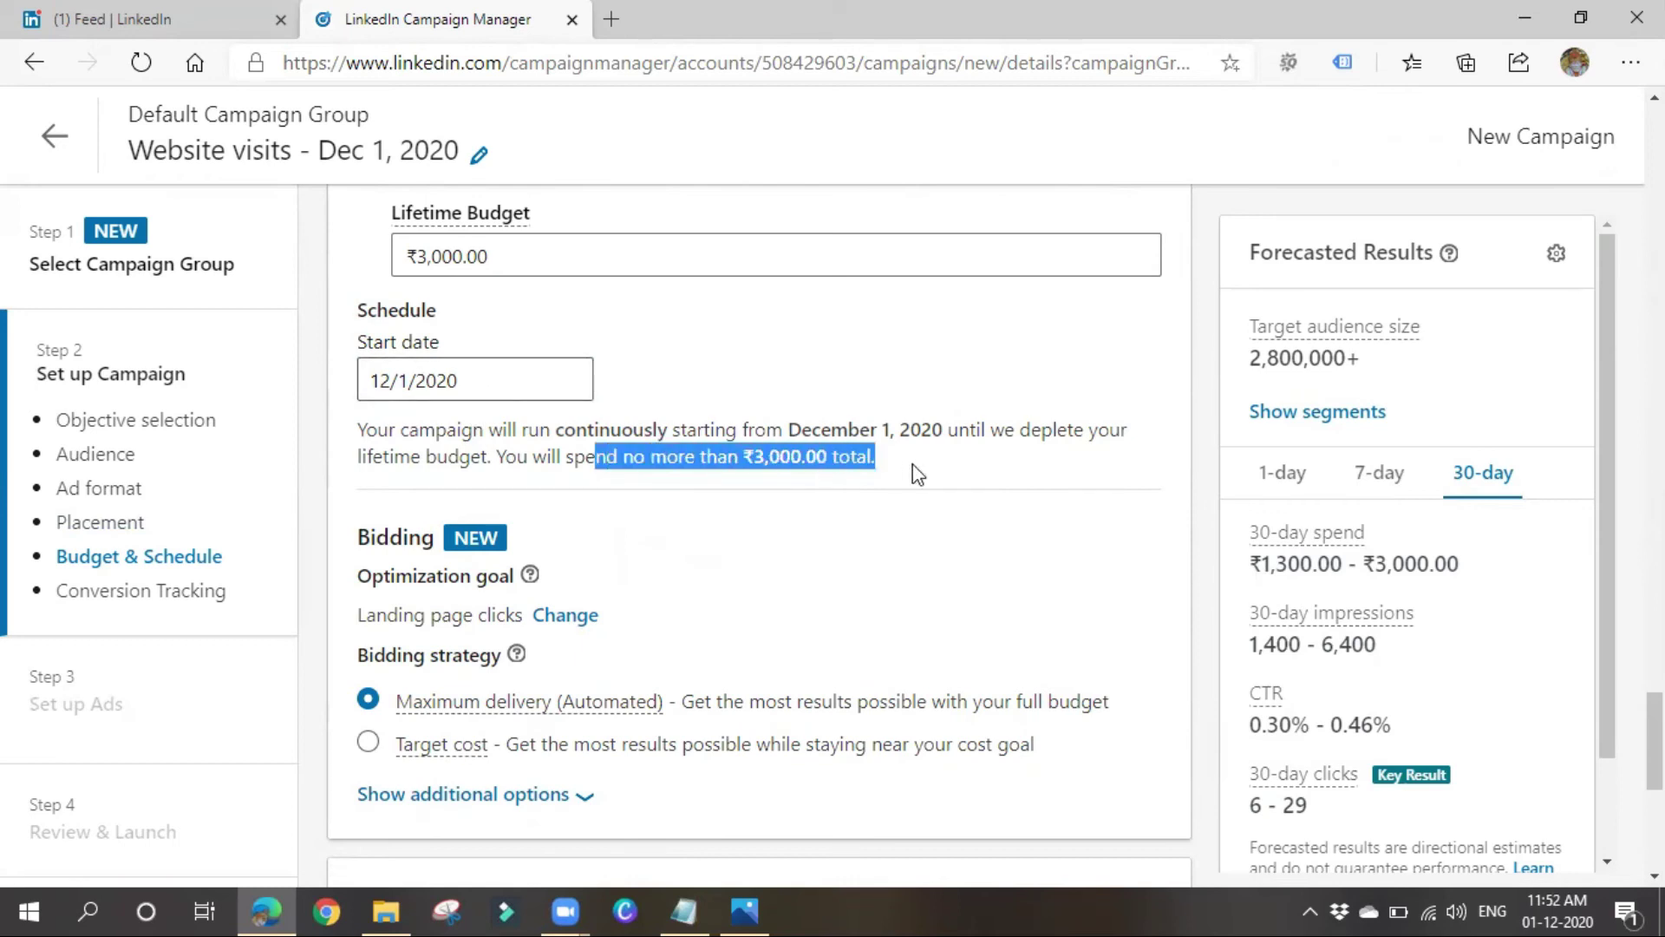
pyautogui.click(652, 509)
pyautogui.moveTo(585, 458); pyautogui.dragTo(955, 473)
pyautogui.click(757, 562)
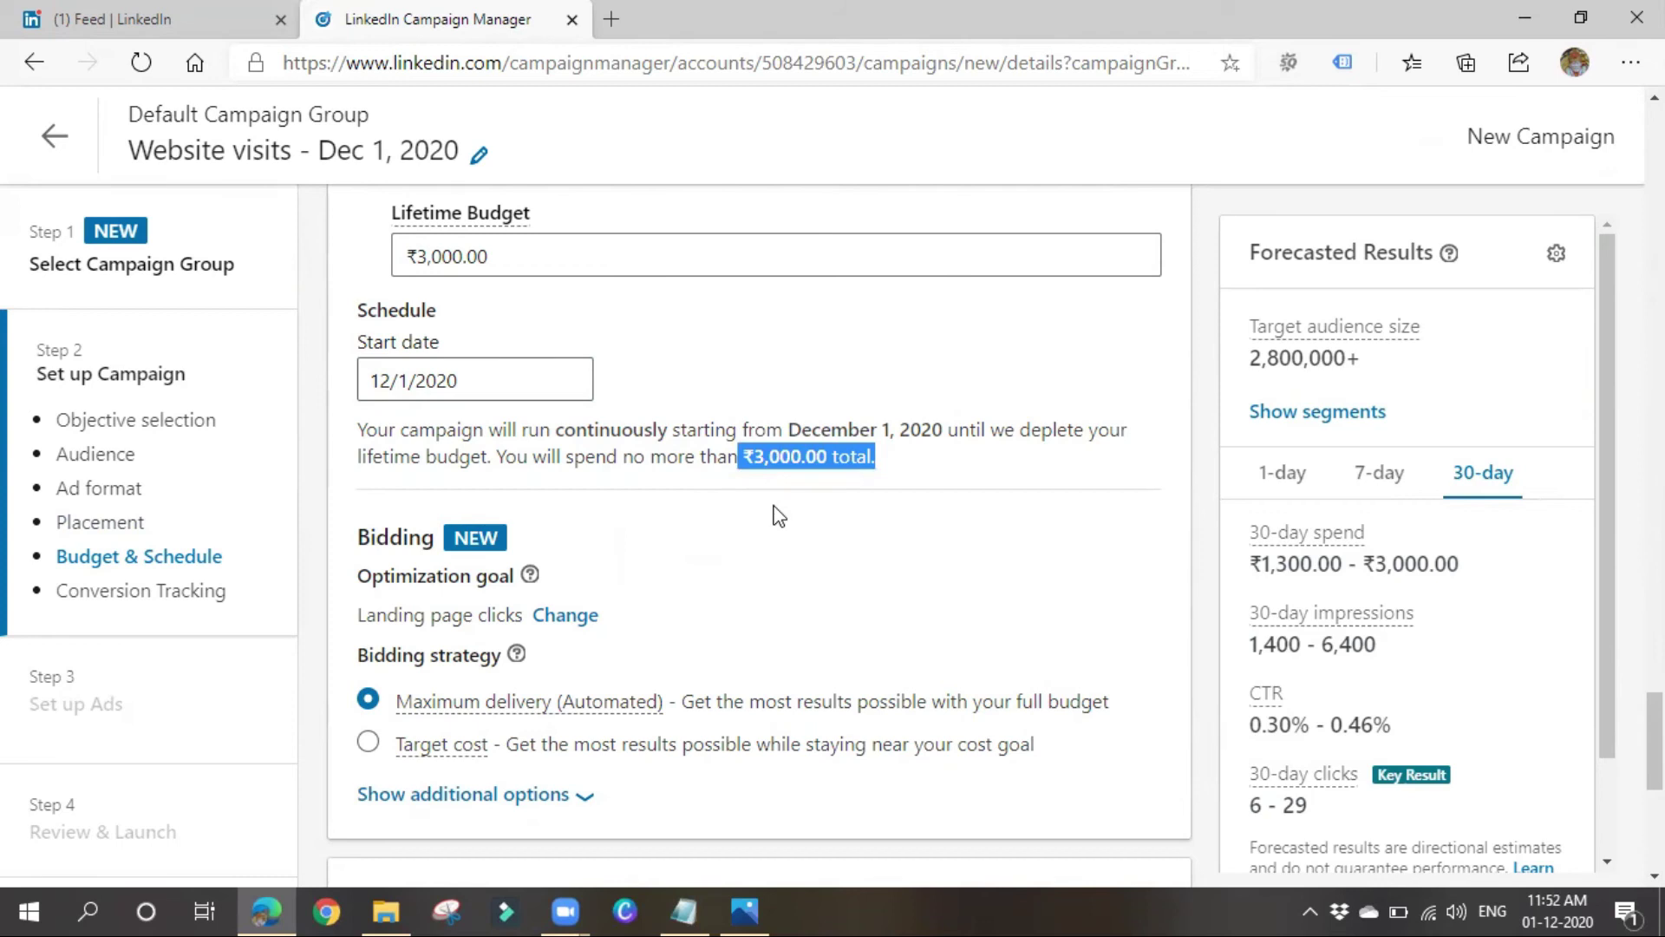
# Read and close the note on the new bidding interface, and examine the current optimization goal.
pyautogui.click(457, 544)
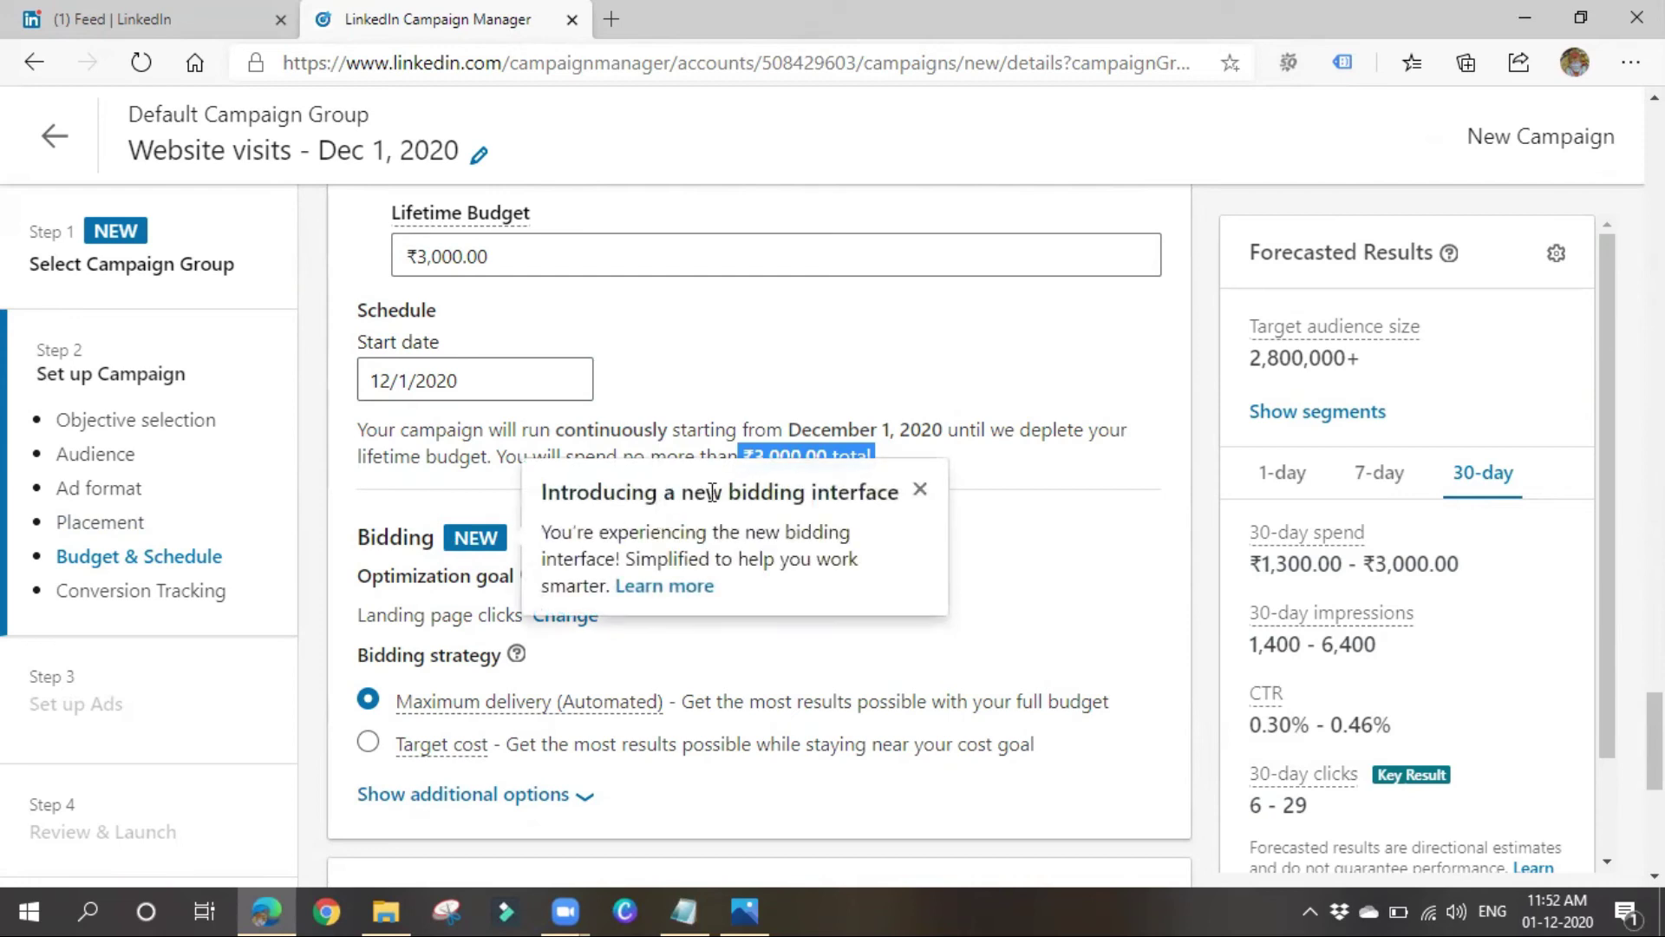
pyautogui.click(920, 479)
pyautogui.scroll(-2, 550, 576)
pyautogui.moveTo(550, 575)
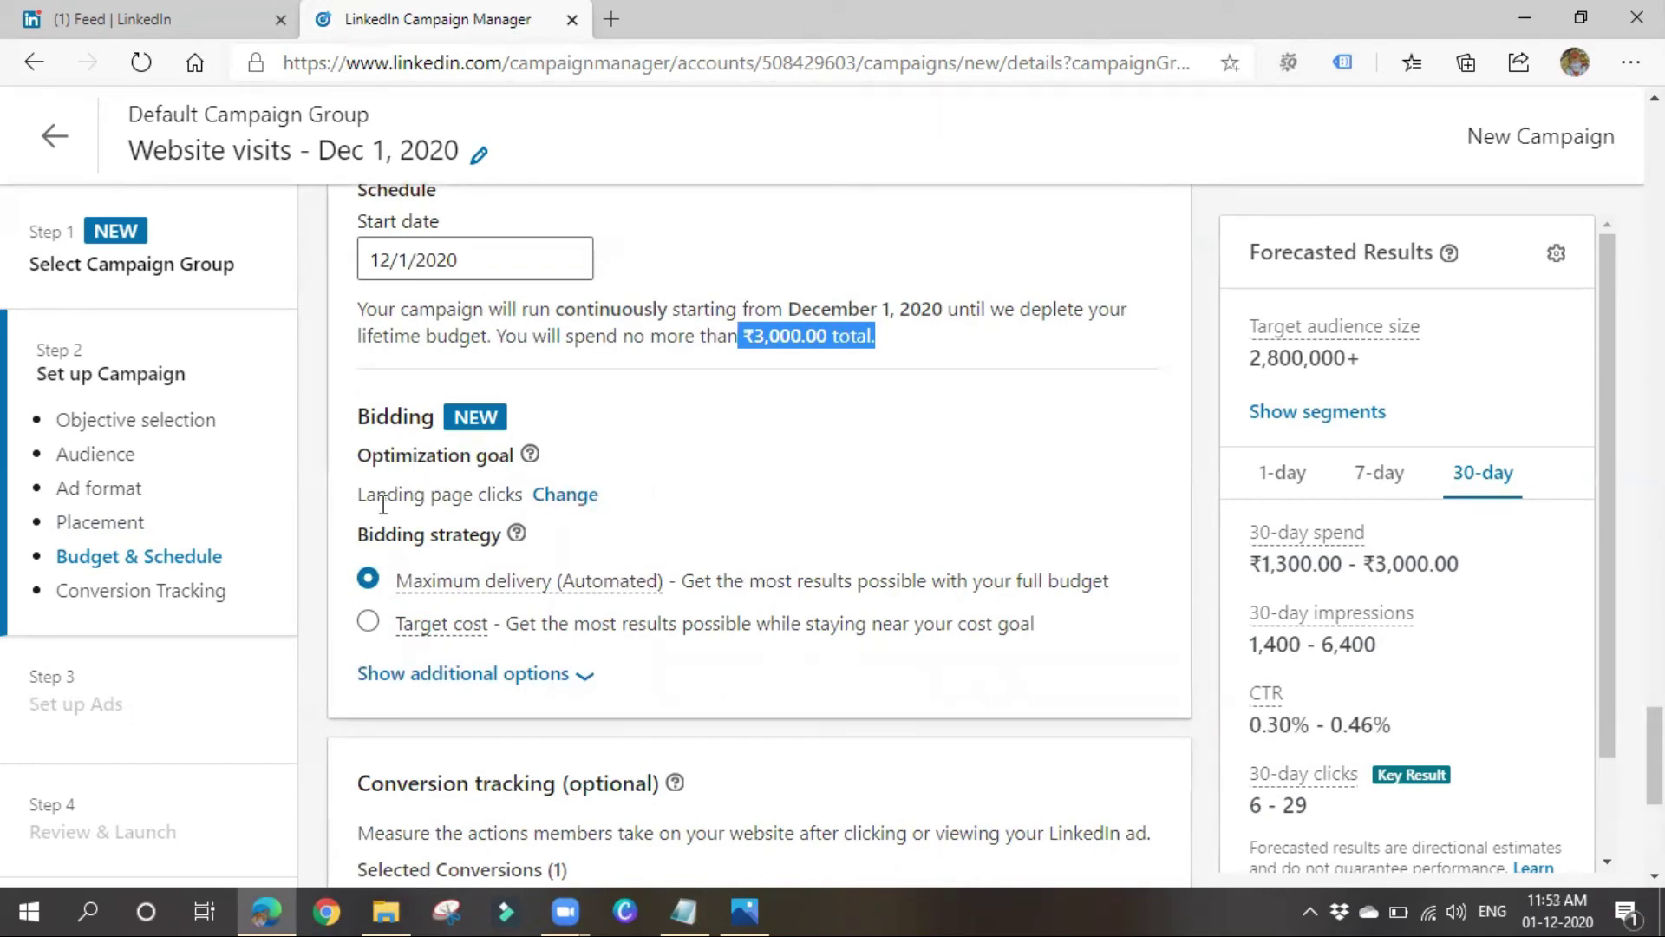
pyautogui.moveTo(356, 495)
pyautogui.mouseDown()
pyautogui.moveTo(514, 502)
pyautogui.moveTo(385, 498)
pyautogui.mouseUp()
pyautogui.click(356, 502)
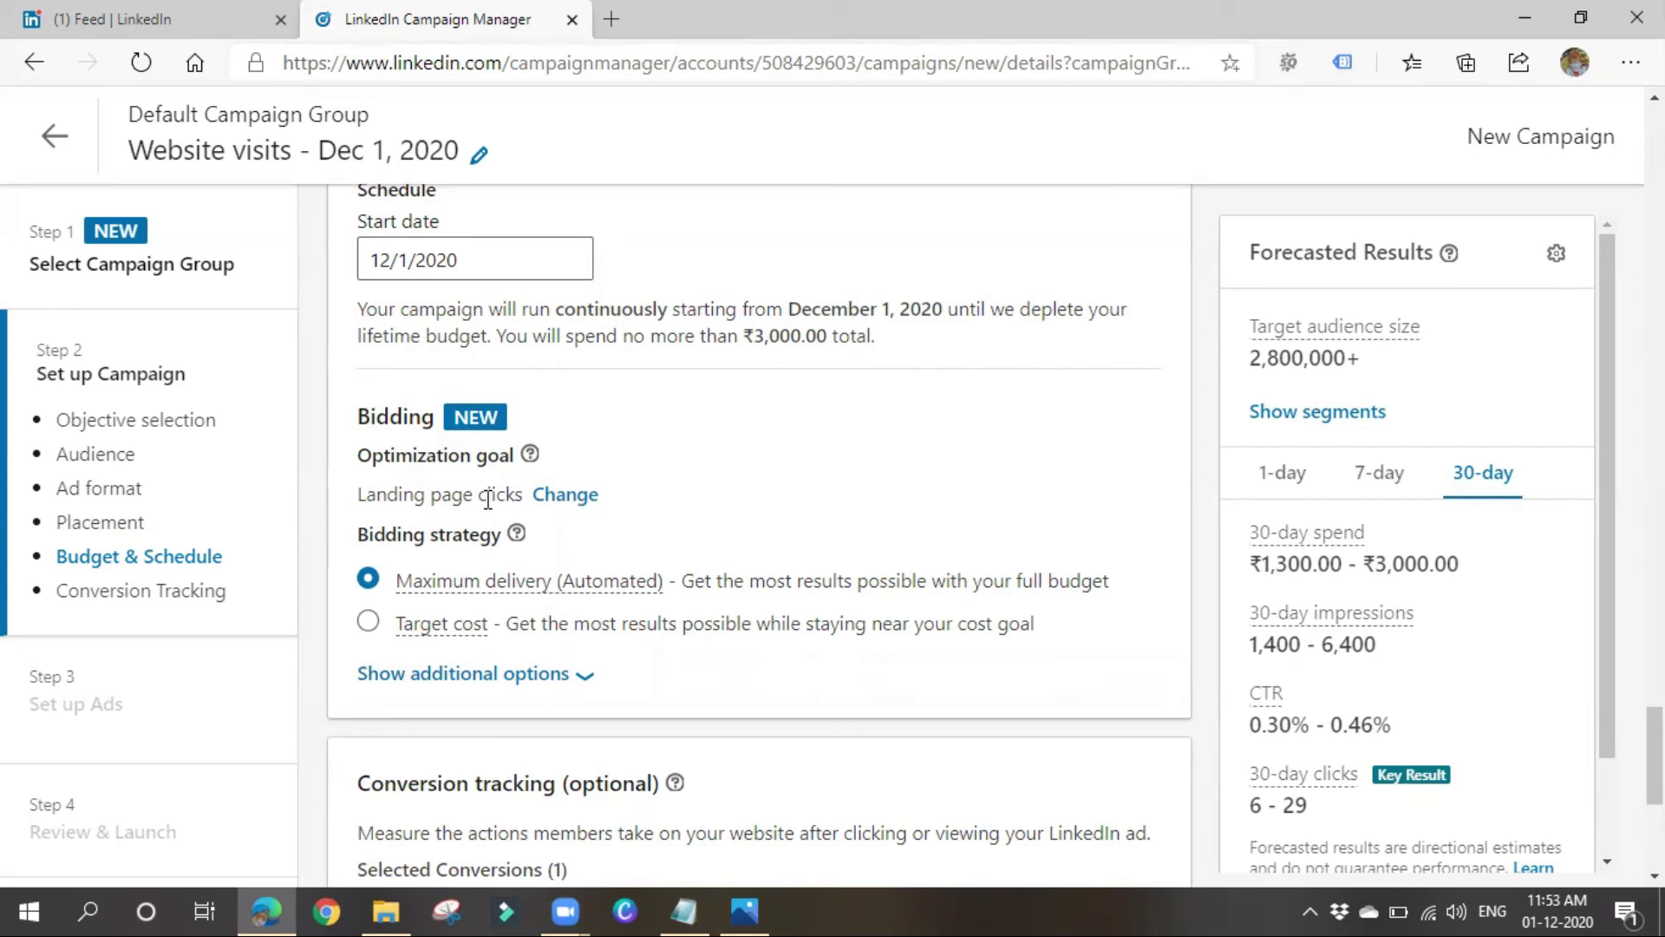
# Try Impressions as the optimization goal to view its manual bid, and switch back to Landing page clicks.
pyautogui.click(551, 496)
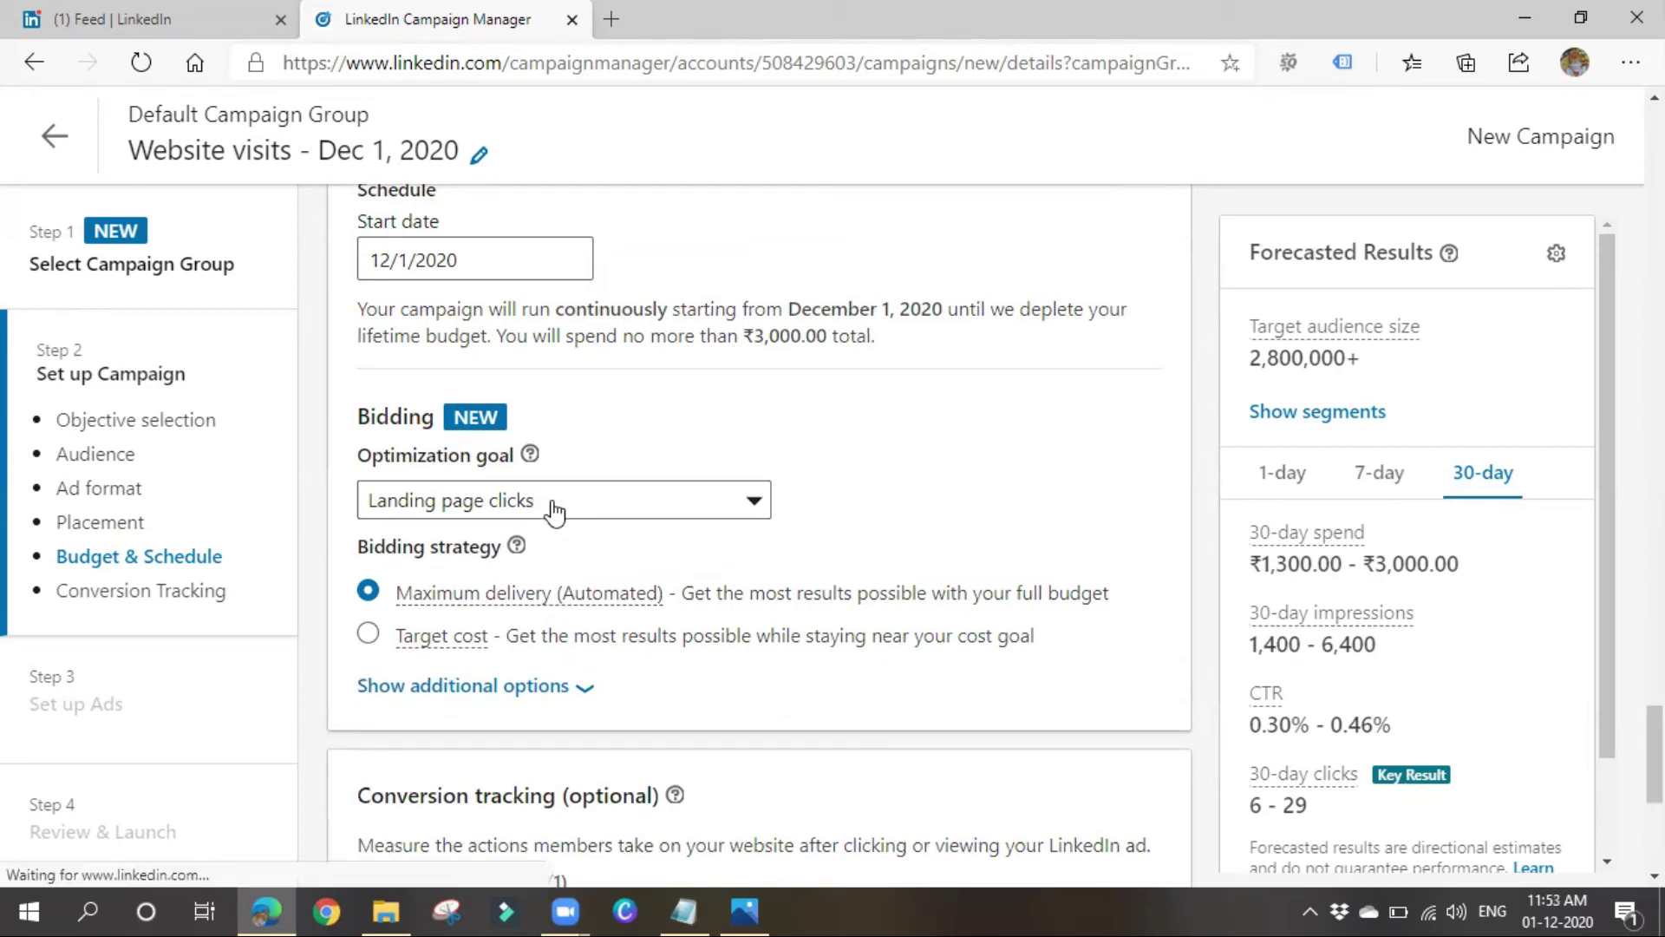
pyautogui.click(552, 505)
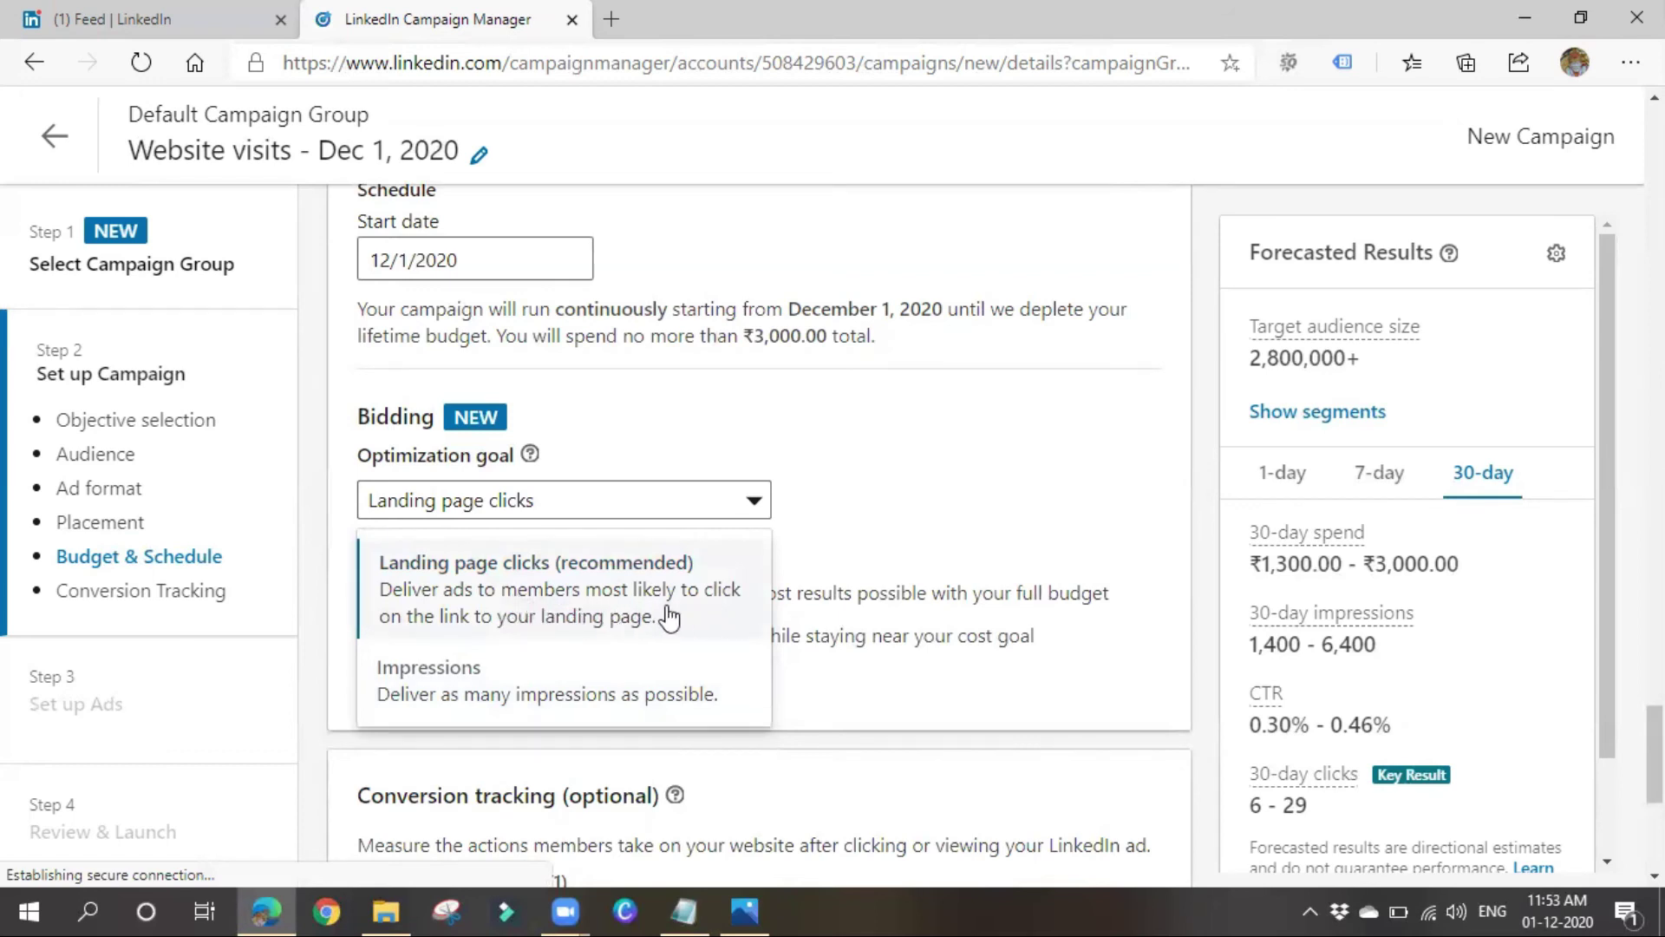
pyautogui.click(457, 698)
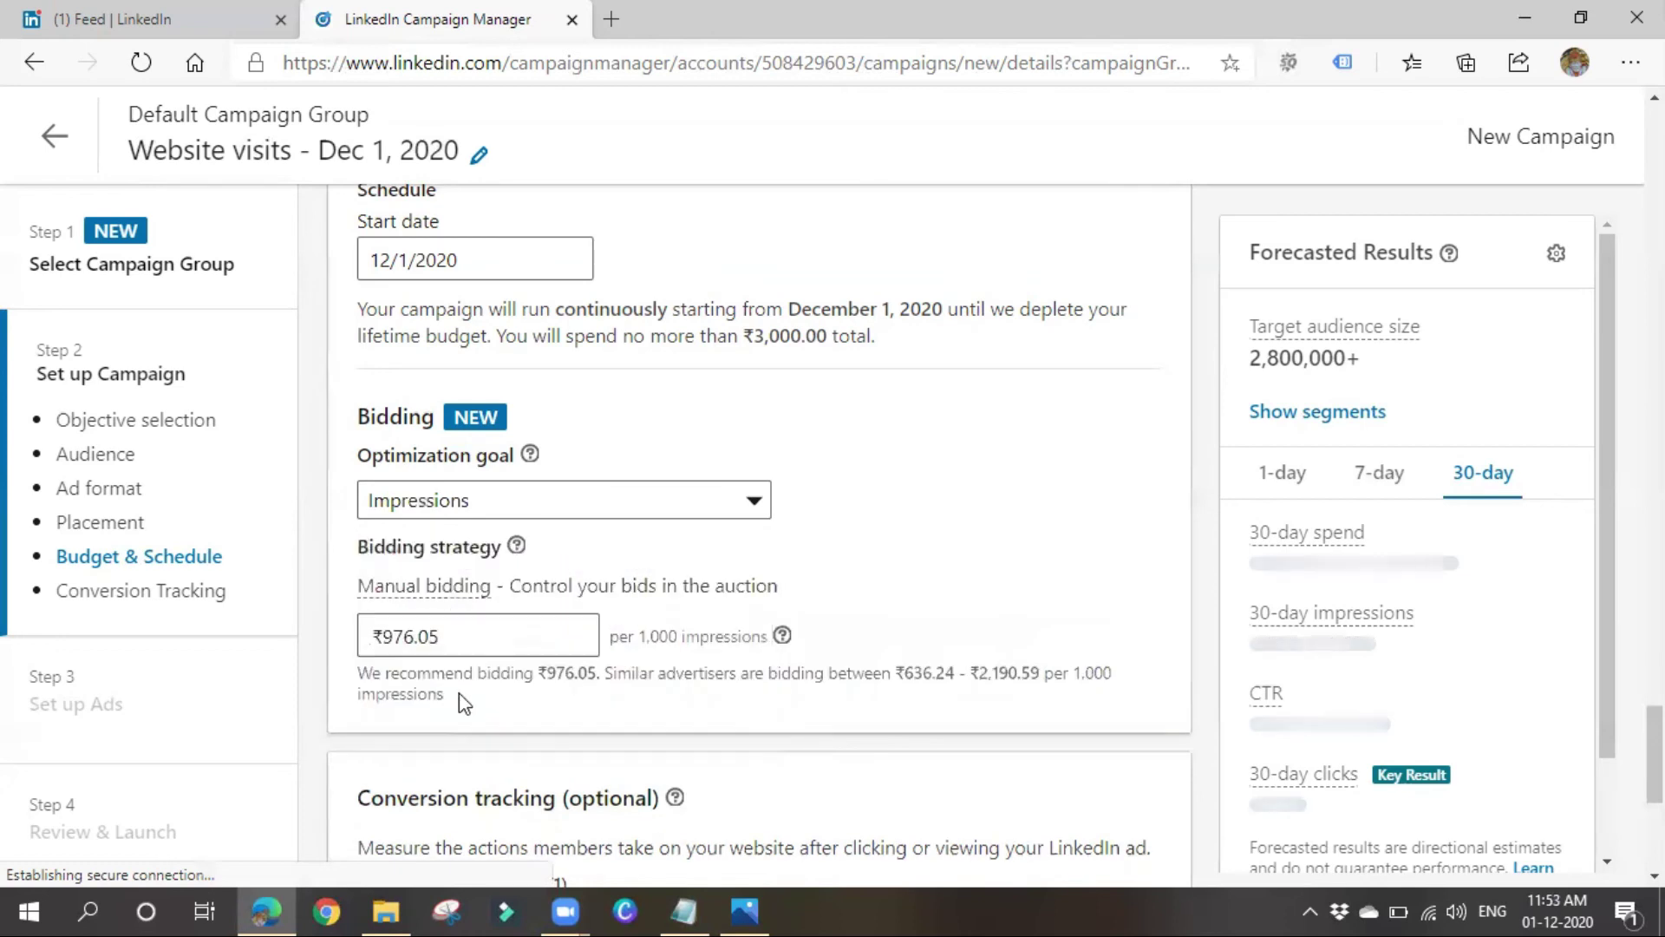
pyautogui.moveTo(768, 637); pyautogui.dragTo(743, 636)
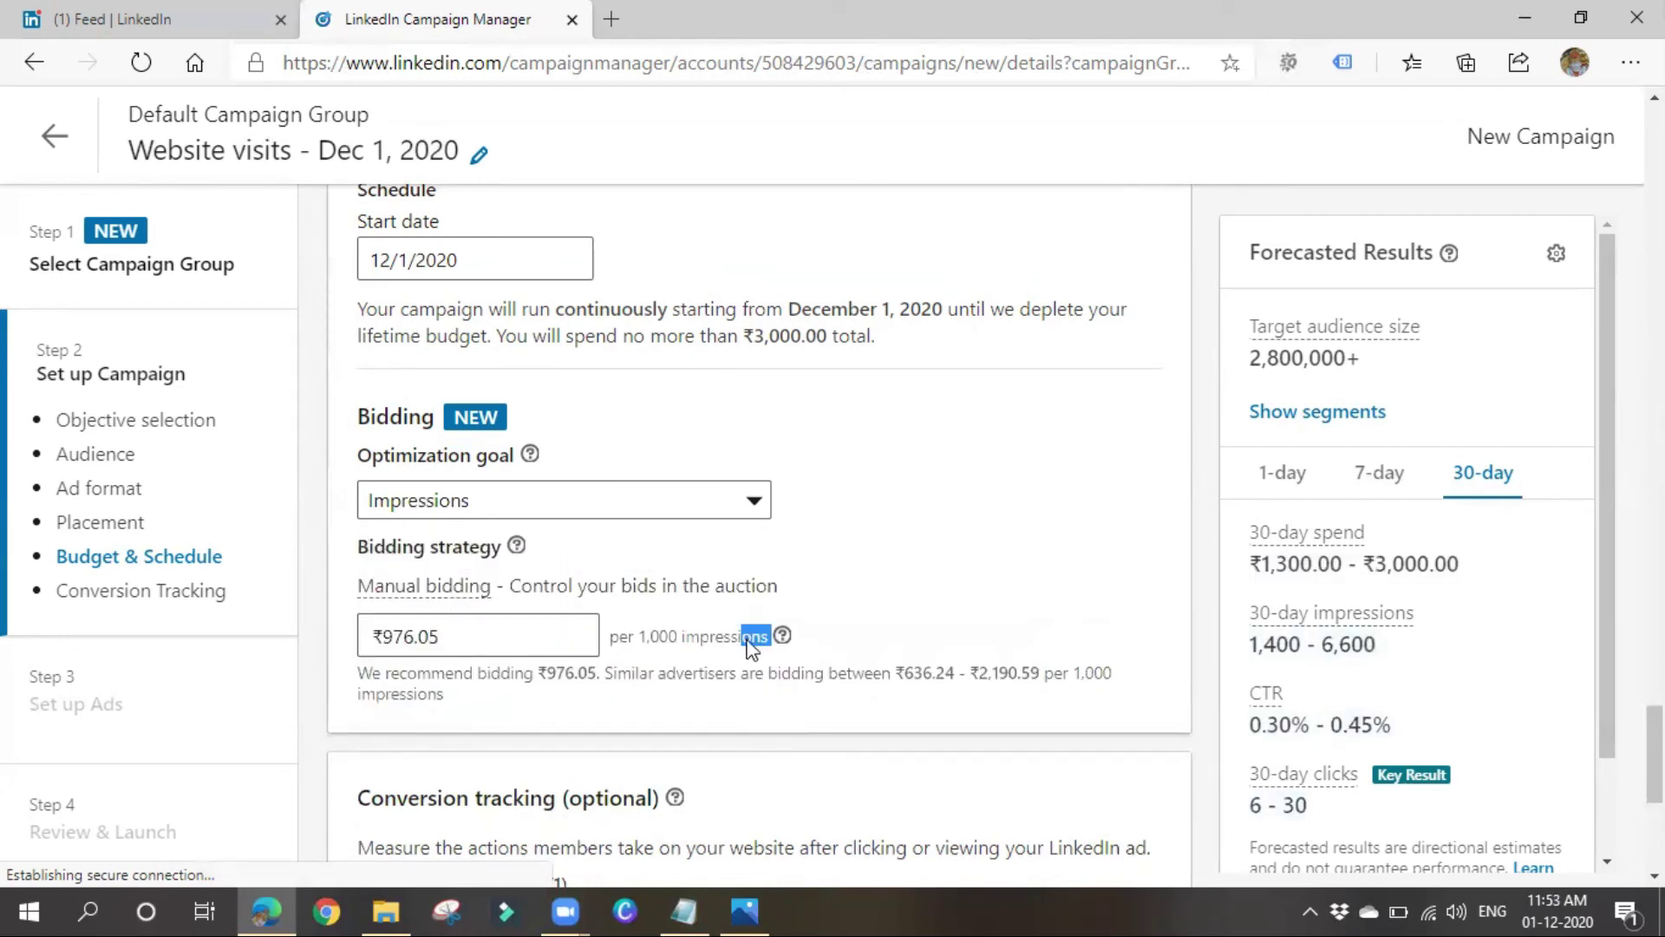
pyautogui.click(554, 634)
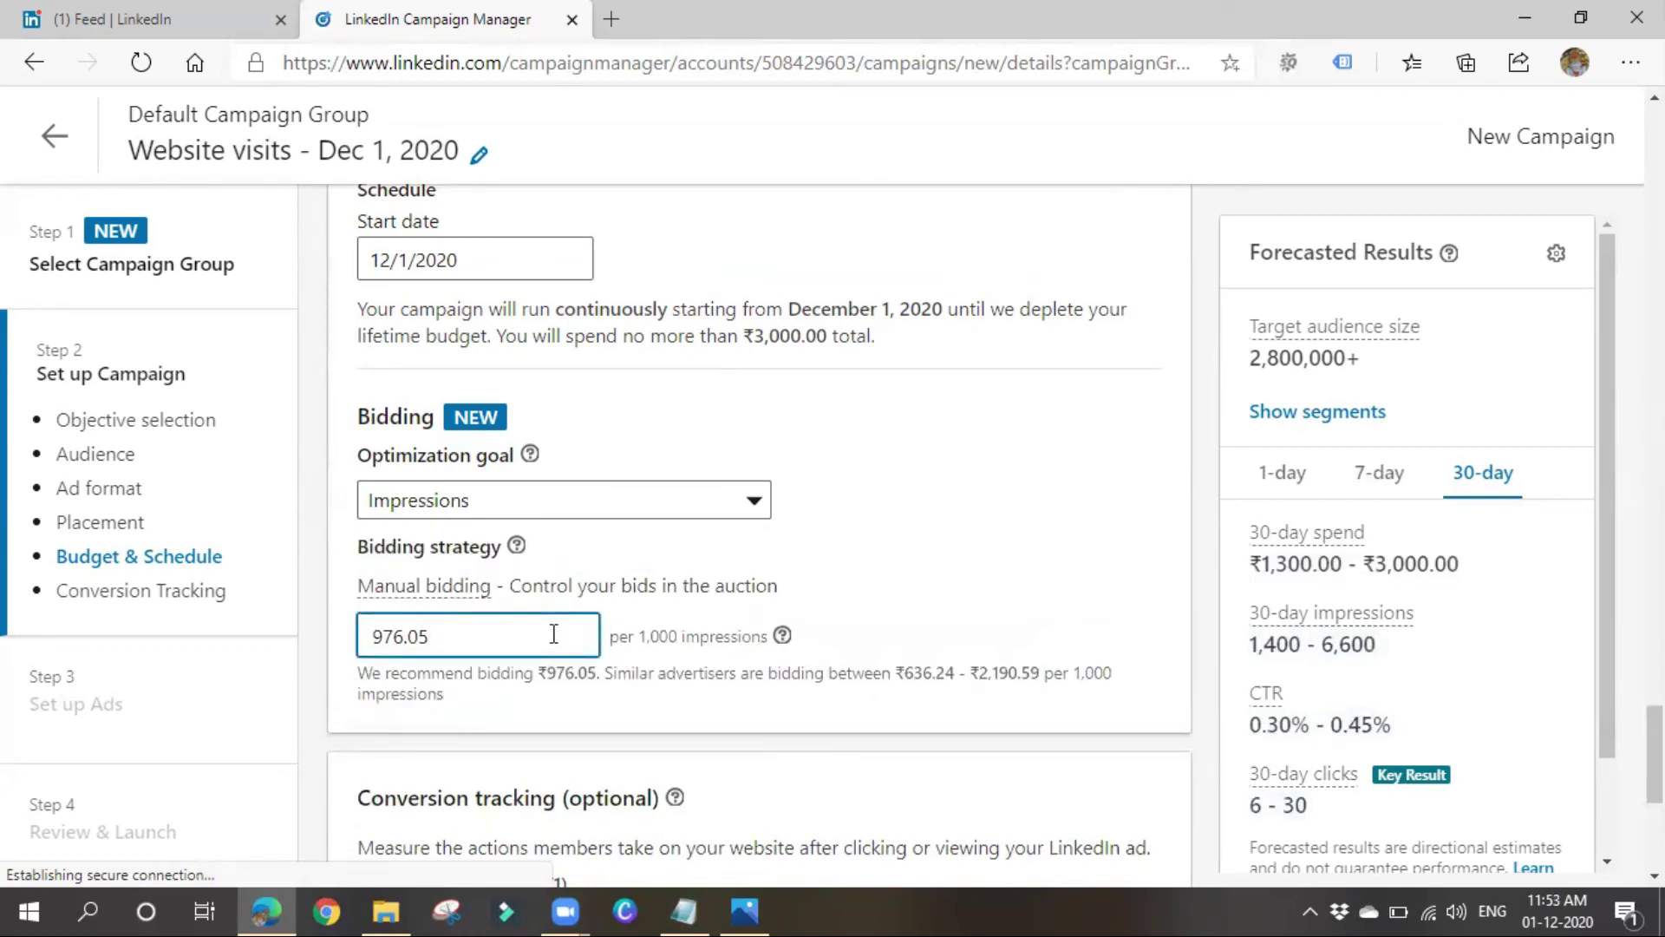
pyautogui.click(557, 514)
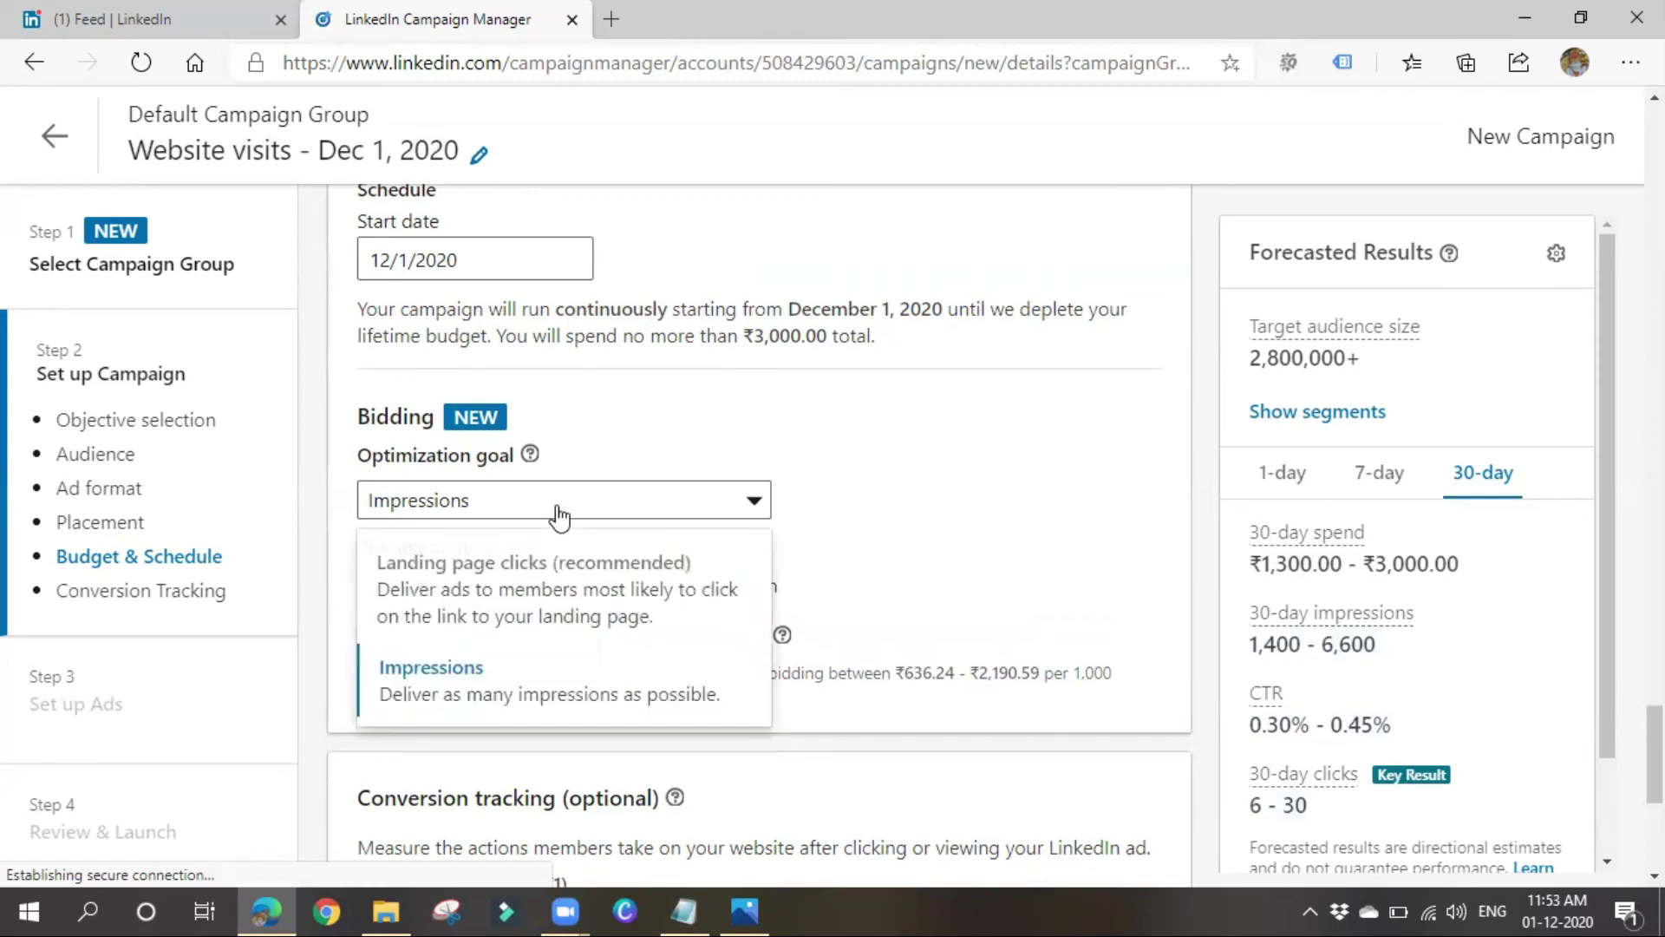
pyautogui.click(528, 596)
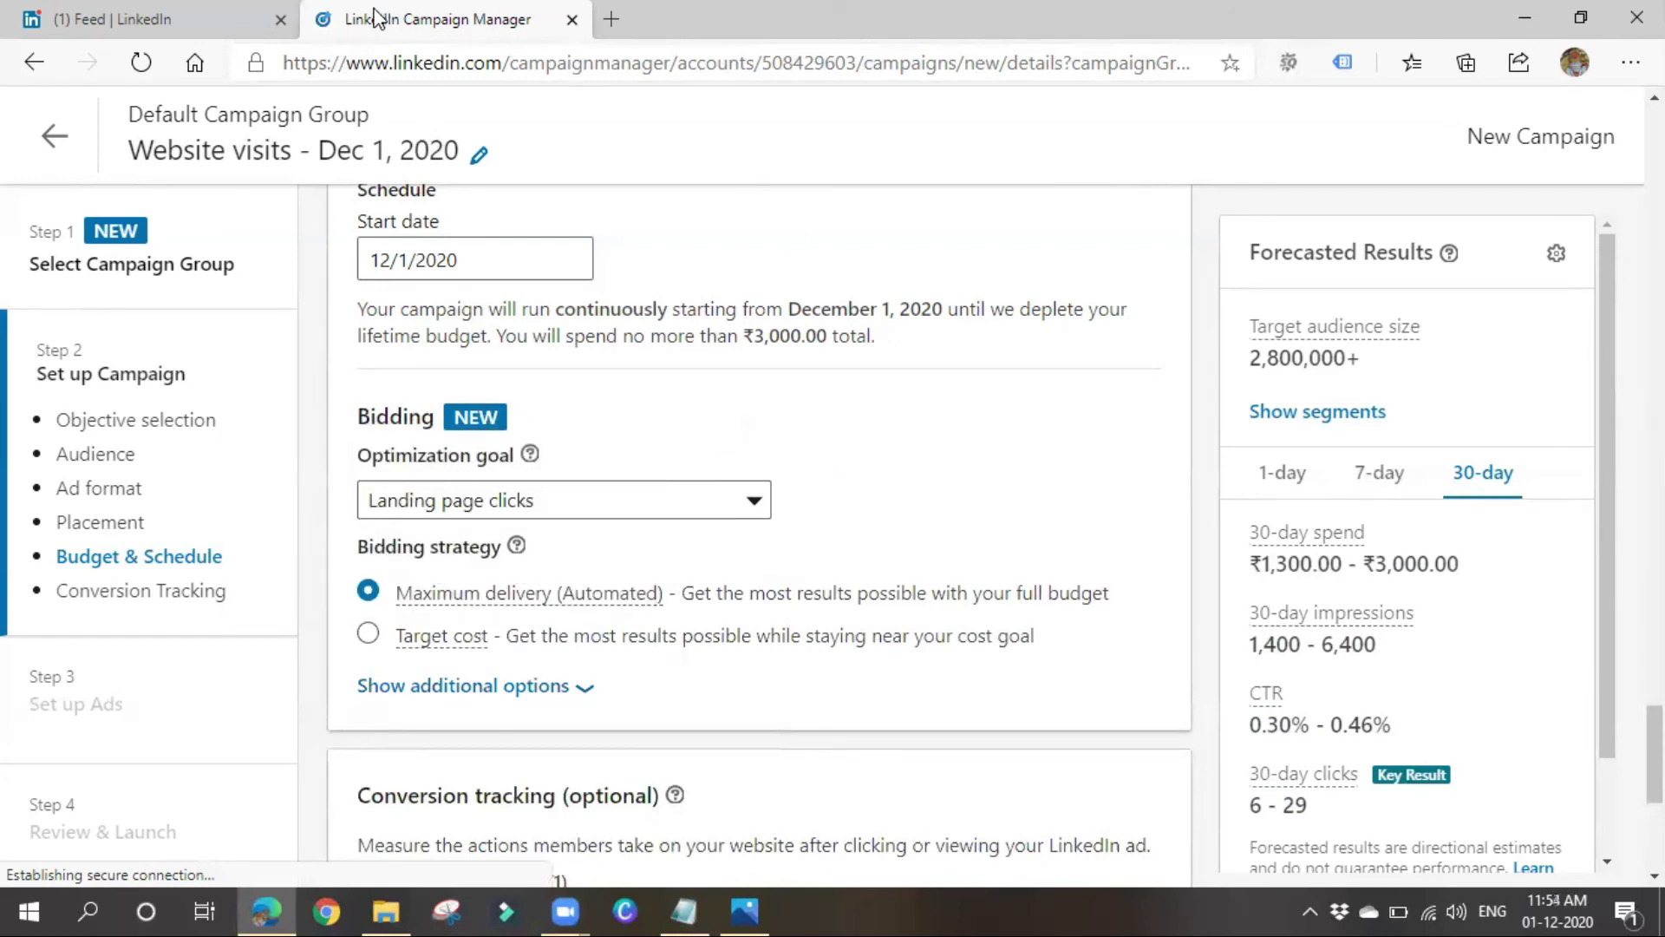
# Read the Maximum delivery explanation and select the Target cost bidding strategy instead.
pyautogui.moveTo(568, 603)
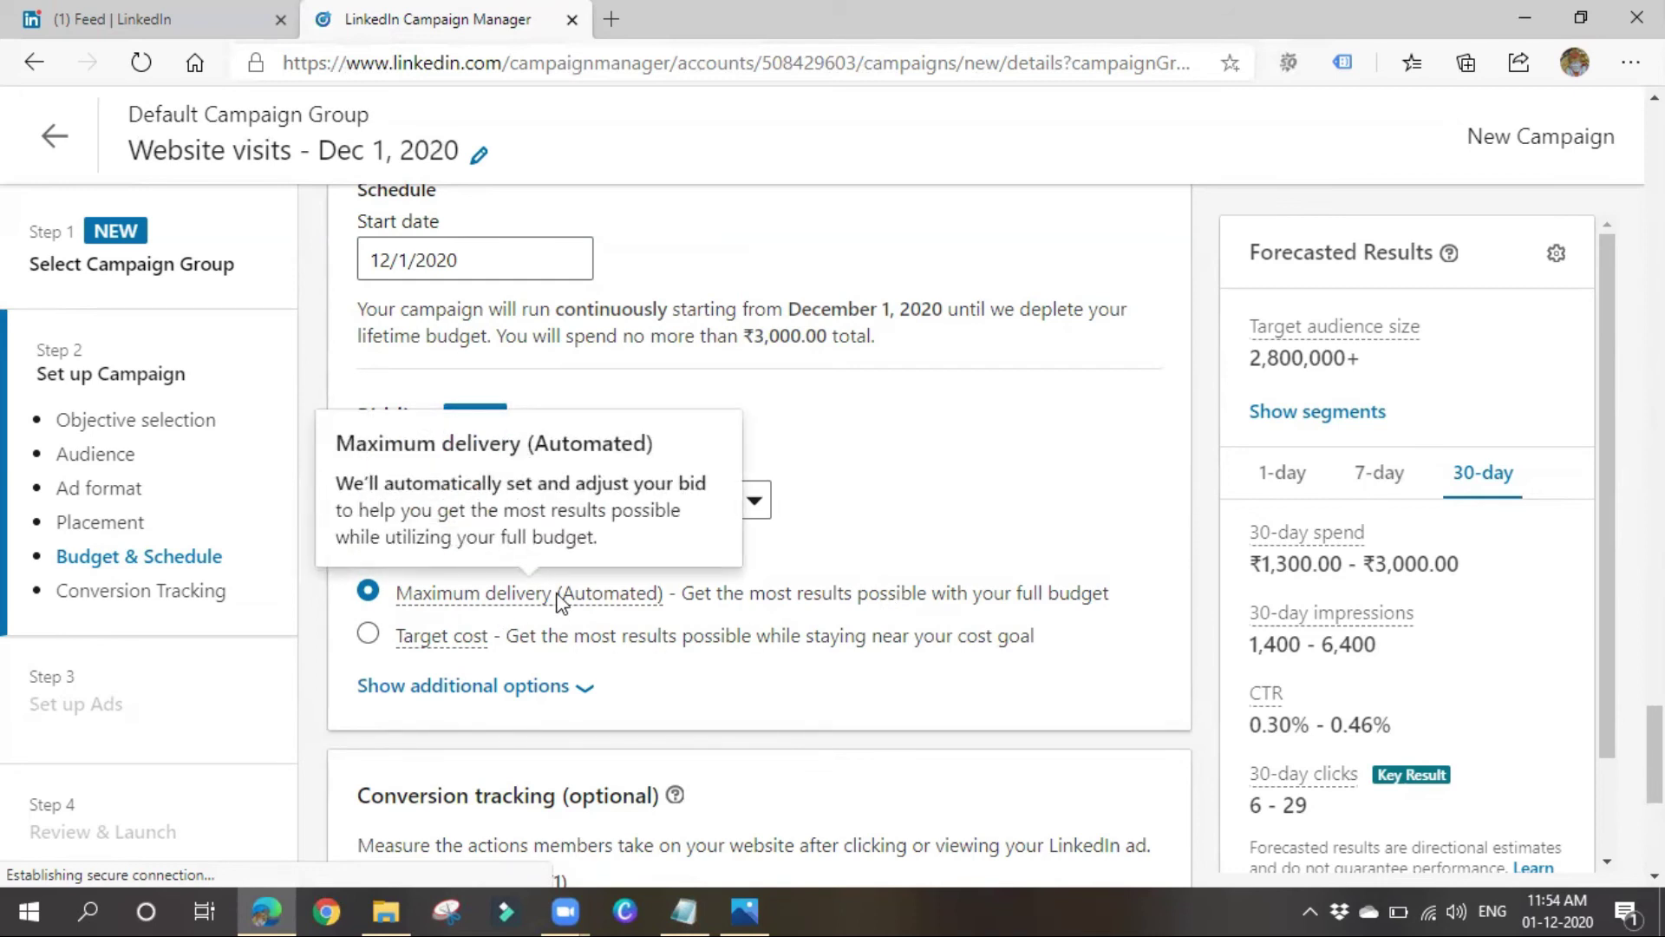
pyautogui.click(483, 642)
pyautogui.click(491, 684)
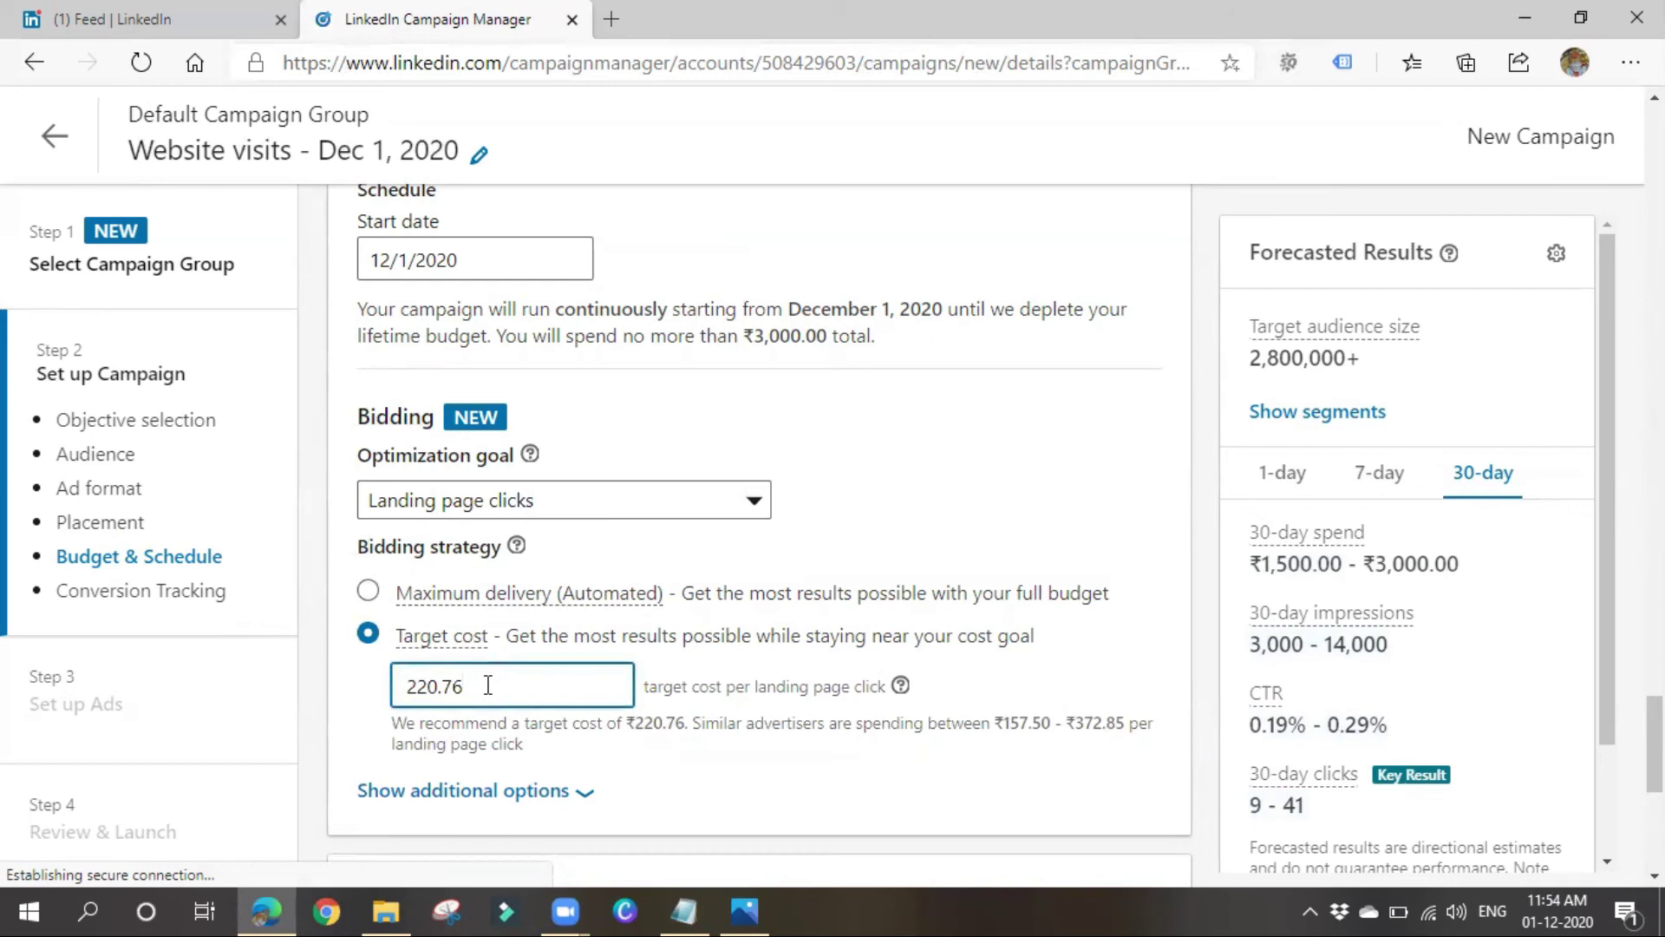
pyautogui.moveTo(464, 687); pyautogui.dragTo(409, 690)
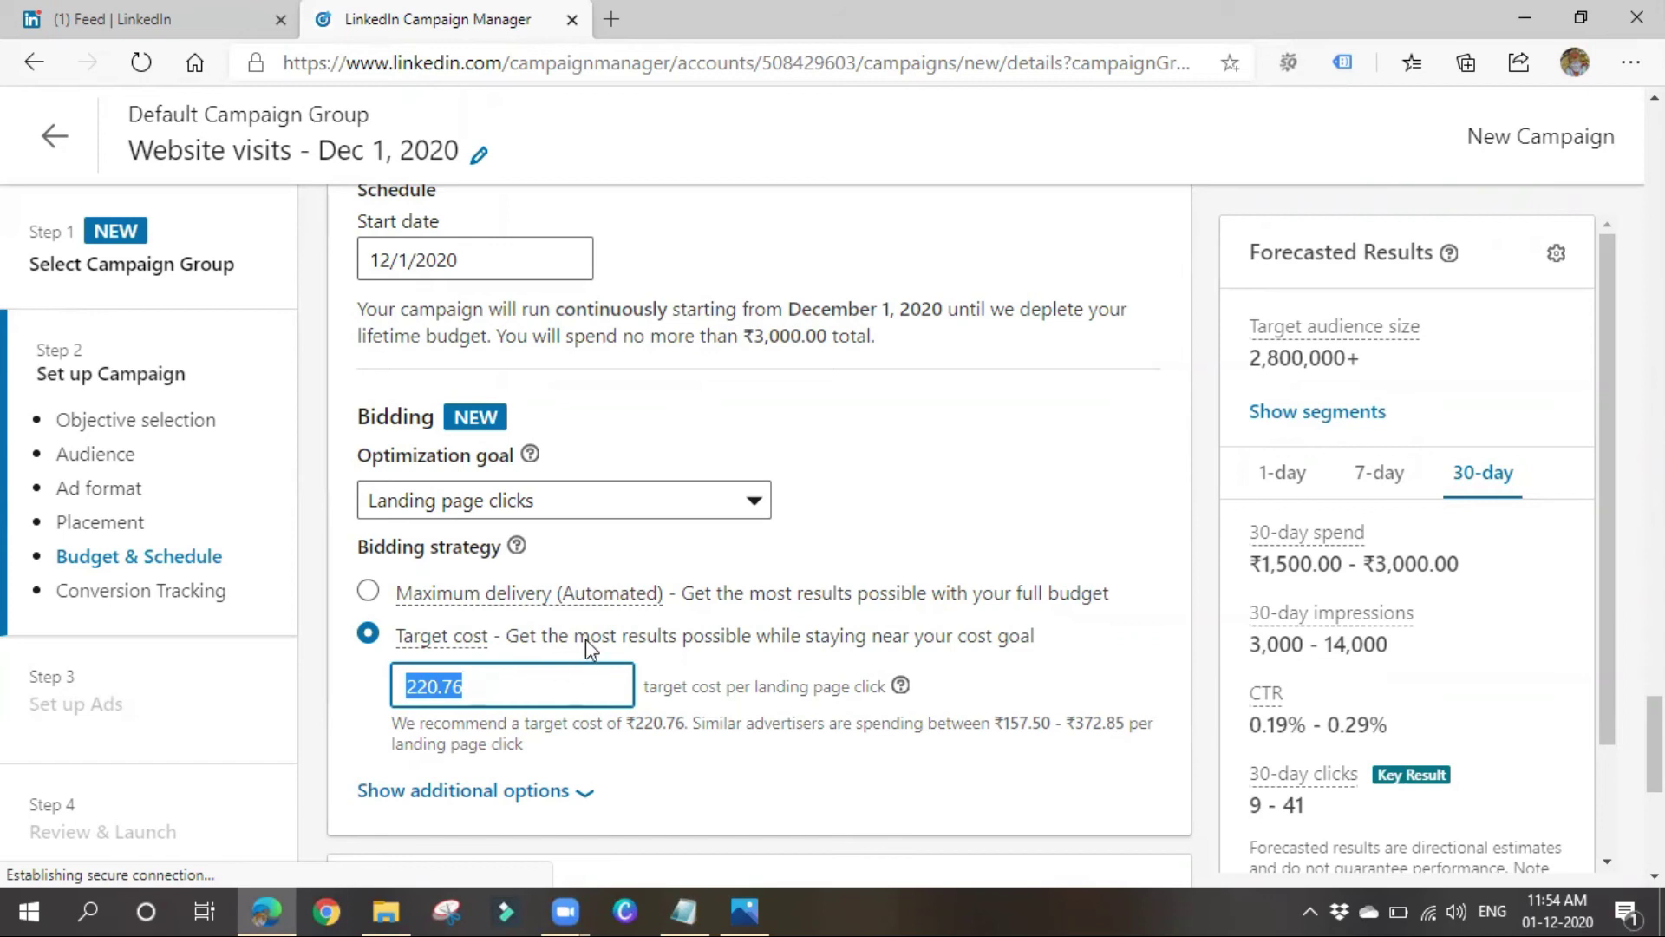
pyautogui.moveTo(579, 643); pyautogui.dragTo(932, 659)
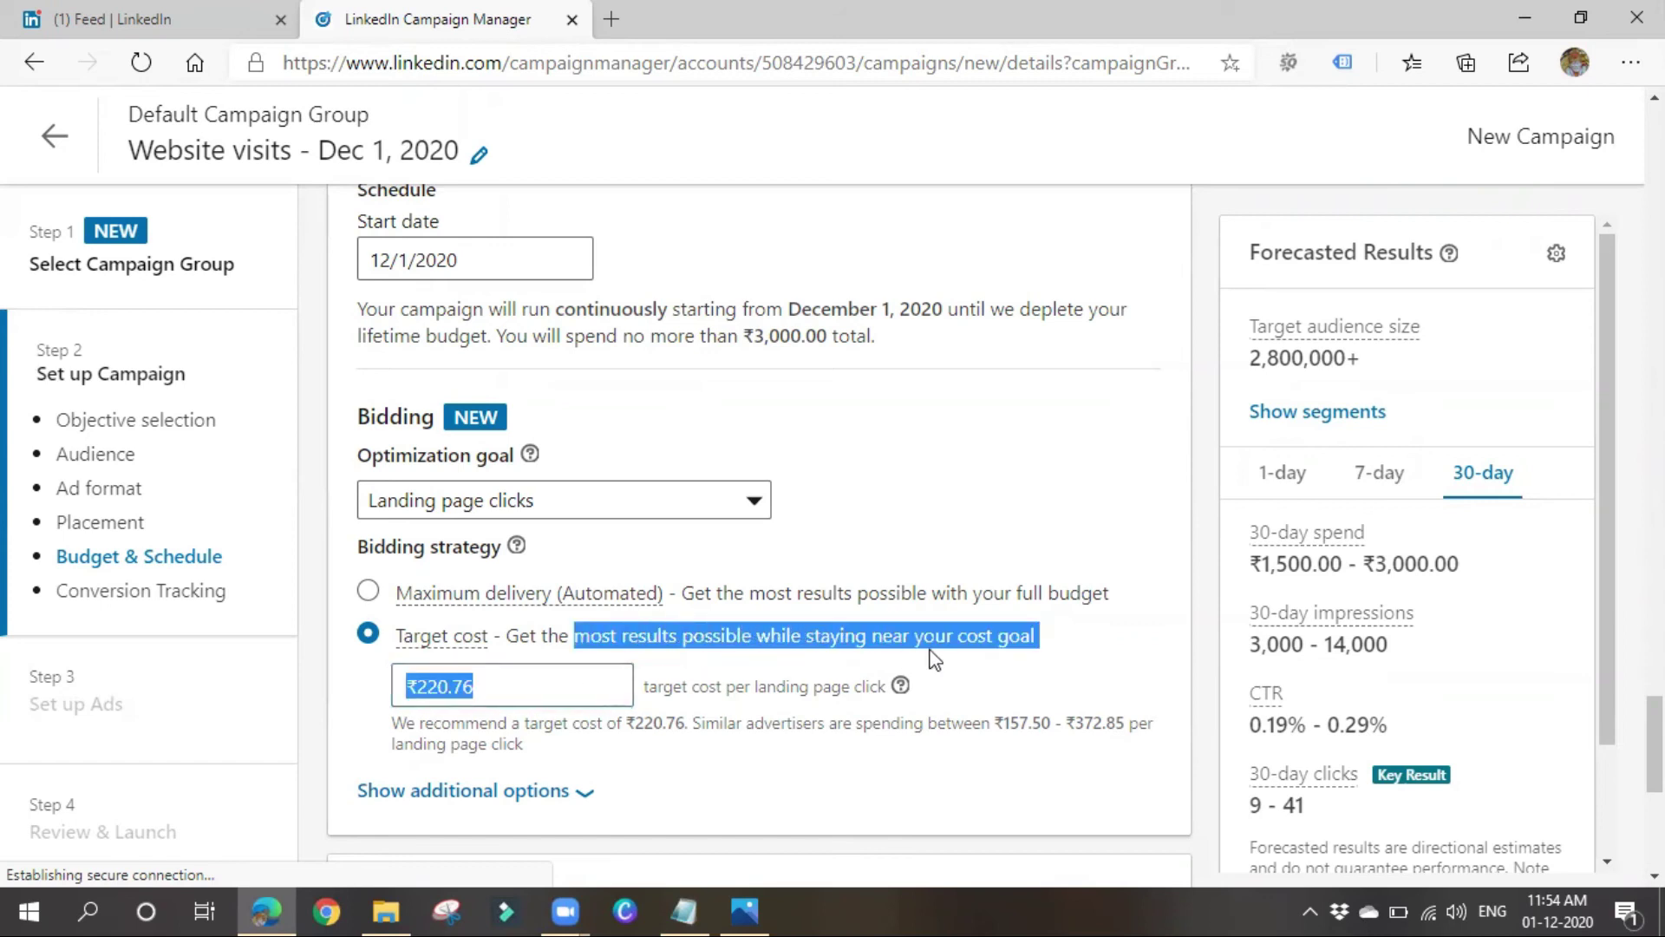
pyautogui.click(980, 681)
# Try a target cost of ₹15 per landing page click and check the minimum allowed cost.
pyautogui.click(532, 691)
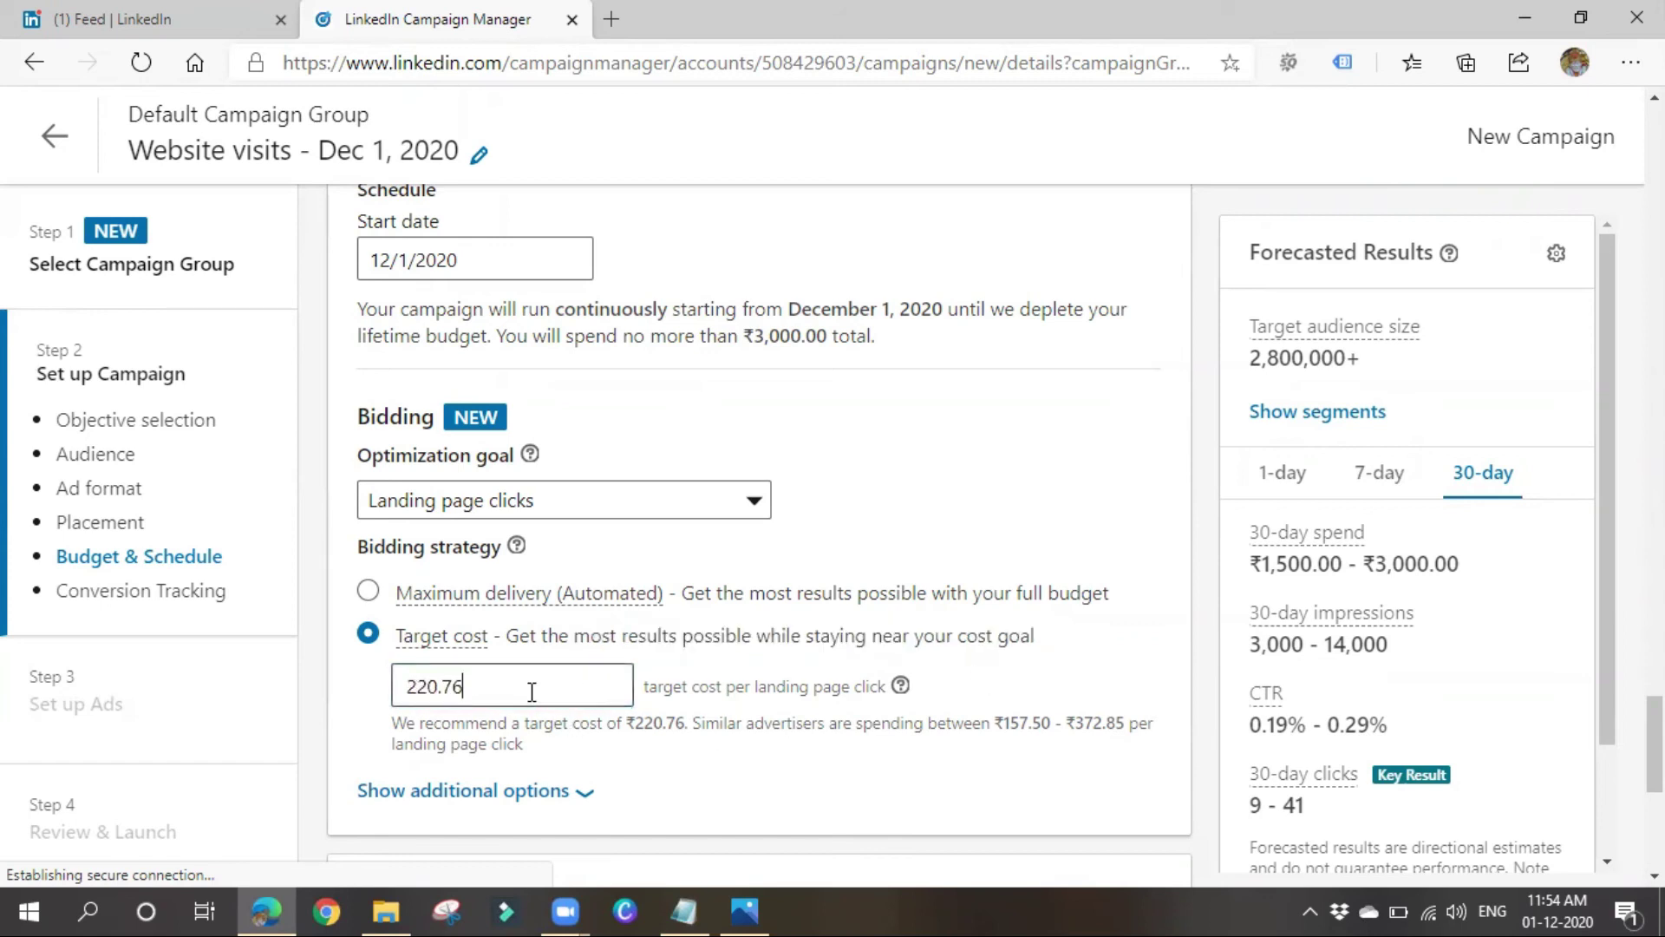
pyautogui.doubleClick(531, 692)
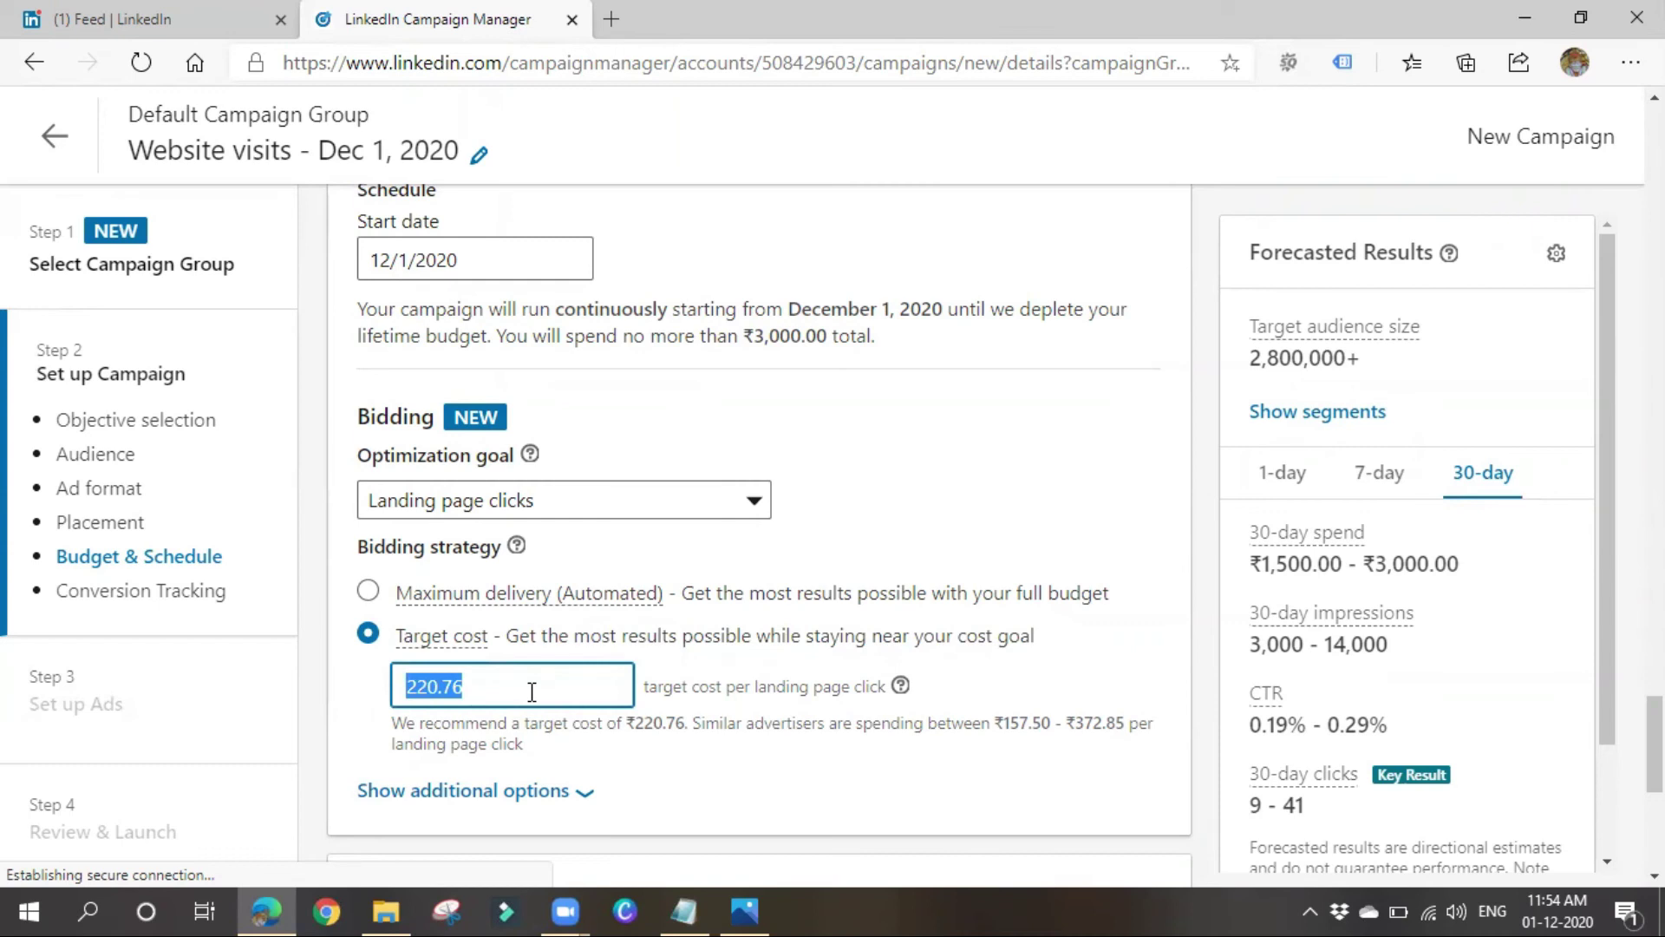
pyautogui.write('15')
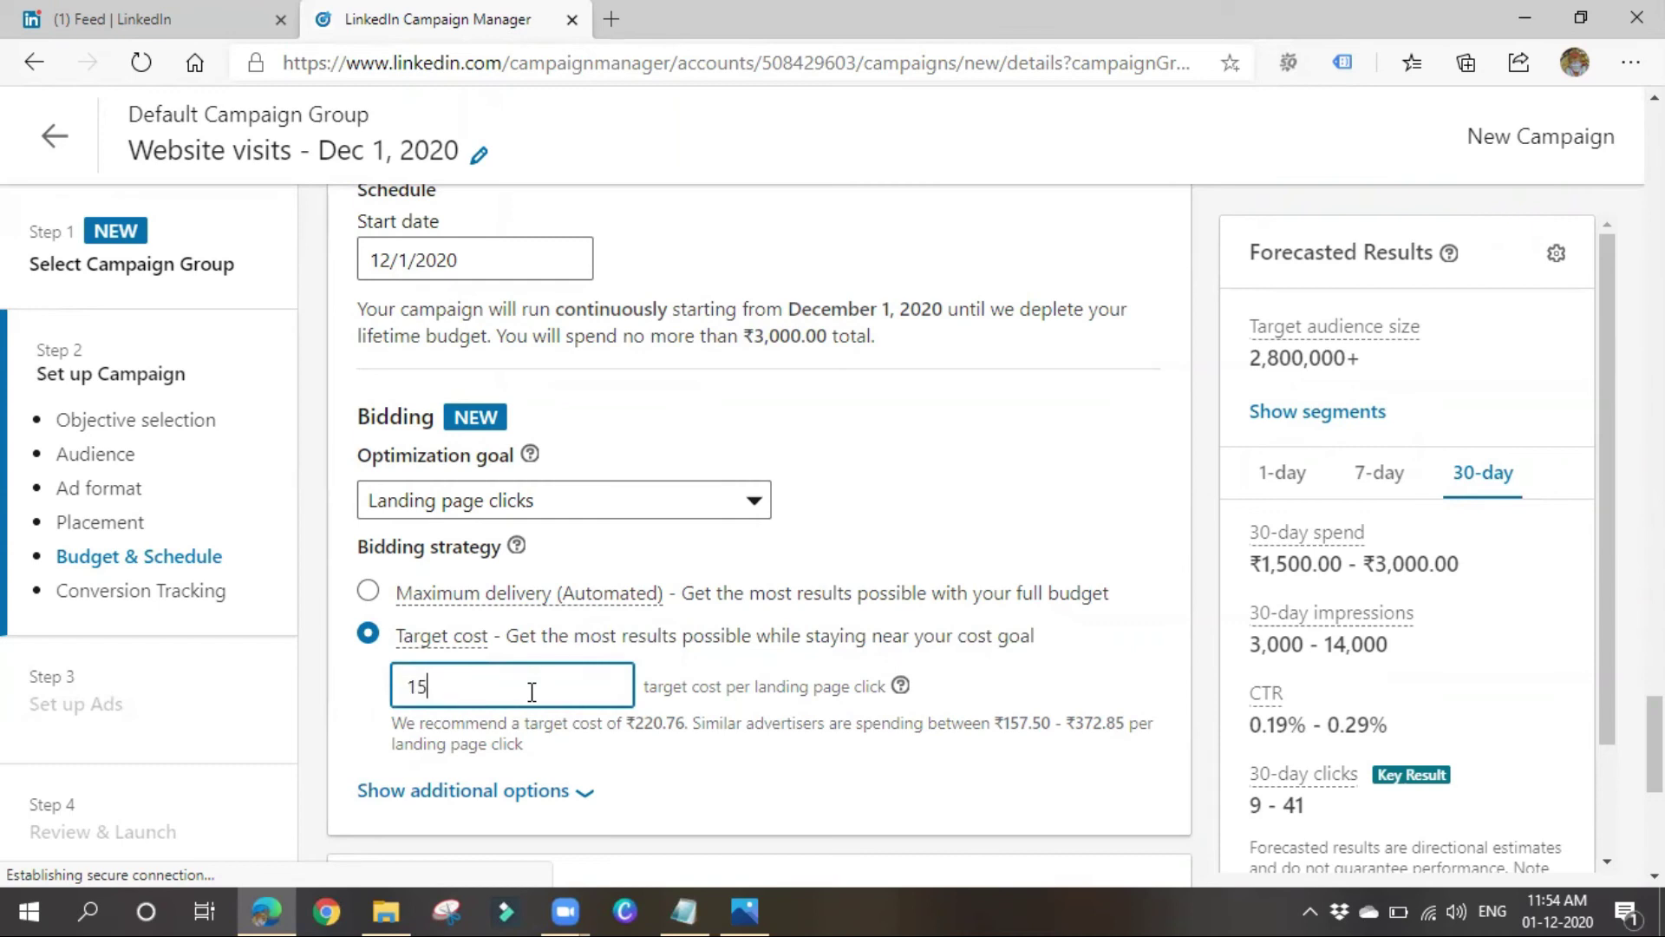
pyautogui.click(755, 661)
pyautogui.moveTo(491, 725); pyautogui.dragTo(760, 729)
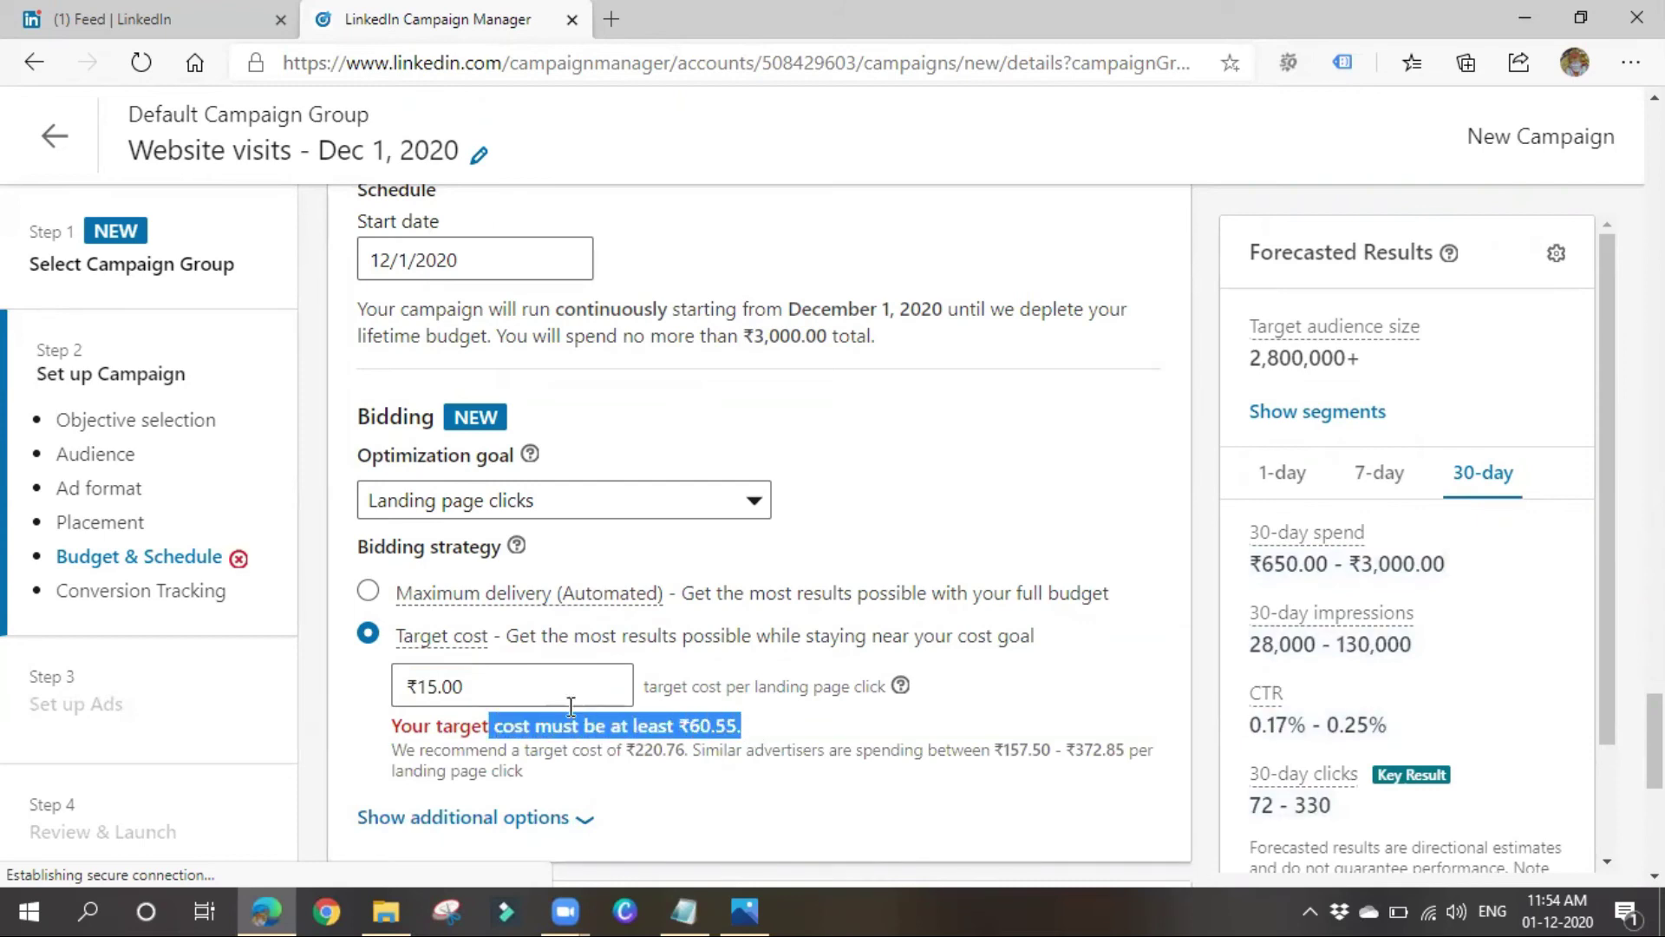
# Set the target cost per landing page click to ₹61 and read the spending range of similar advertisers.
pyautogui.click(529, 696)
pyautogui.write('60')
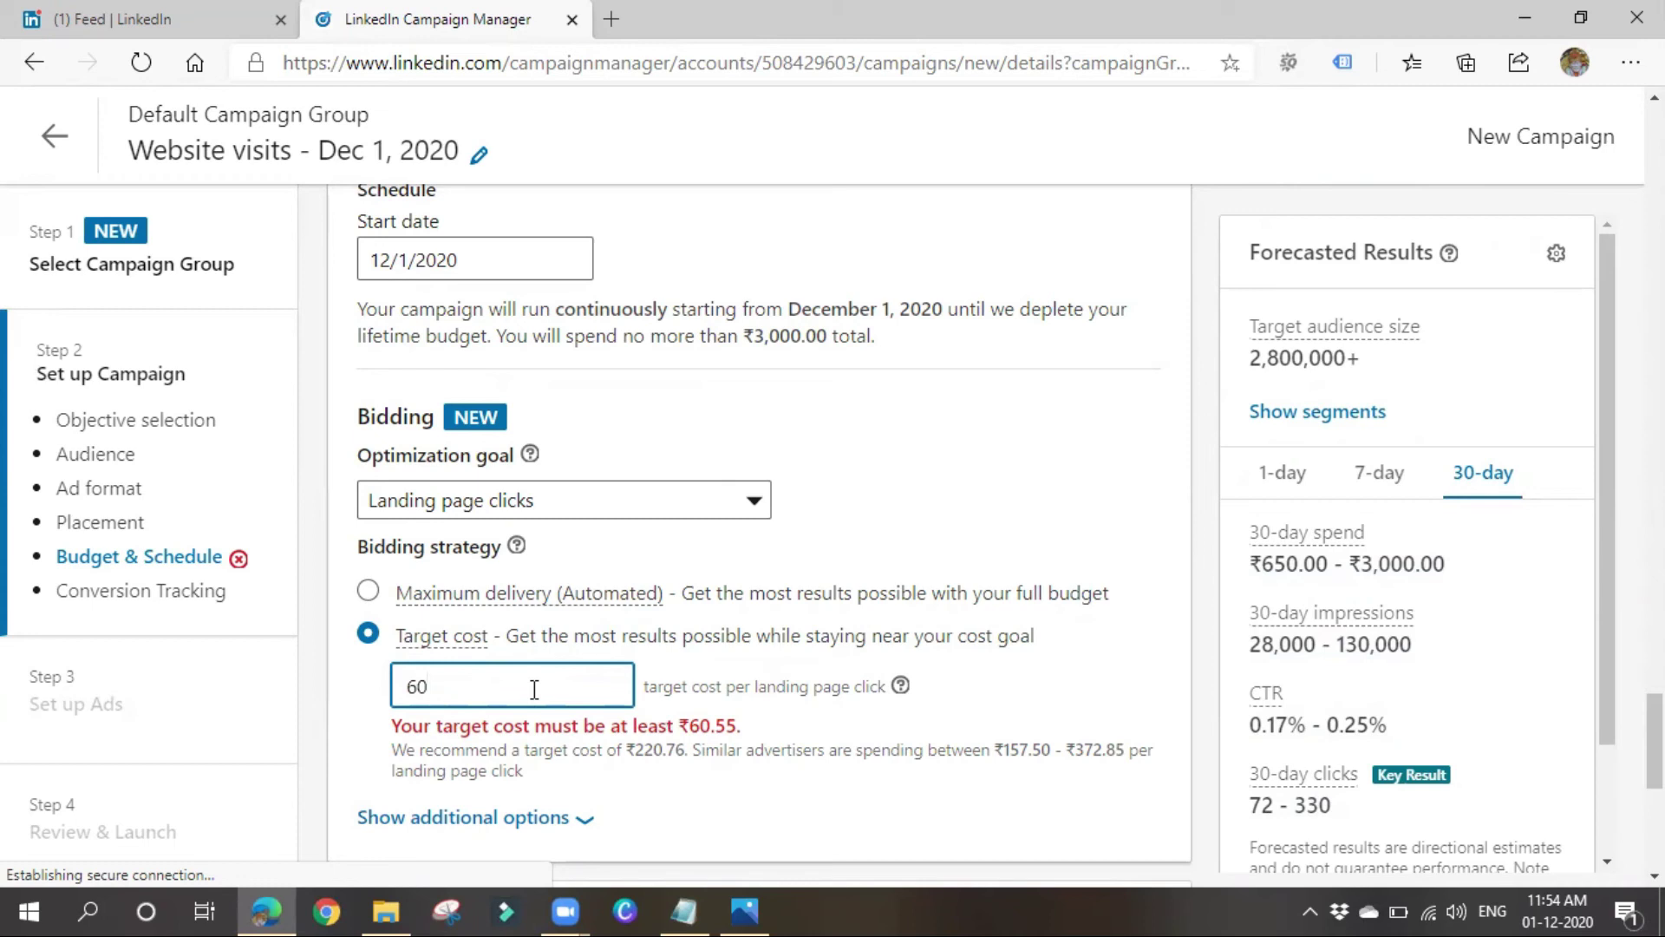
pyautogui.press('BackSpace')
pyautogui.write('1')
pyautogui.click(715, 729)
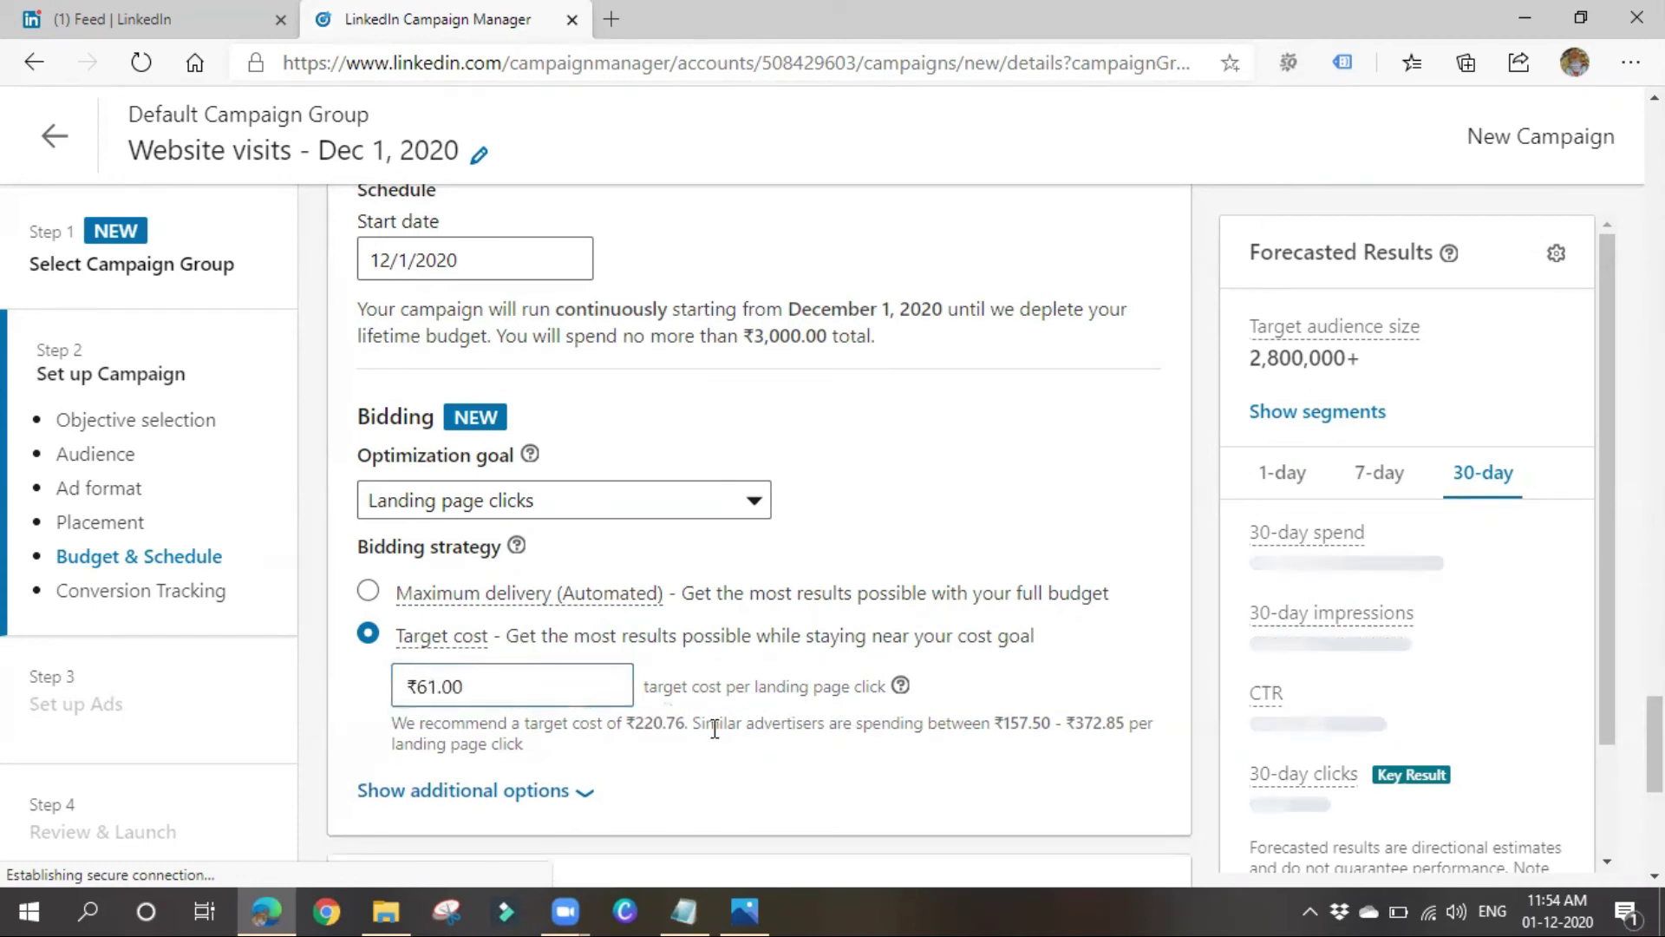
pyautogui.moveTo(596, 725); pyautogui.dragTo(1130, 740)
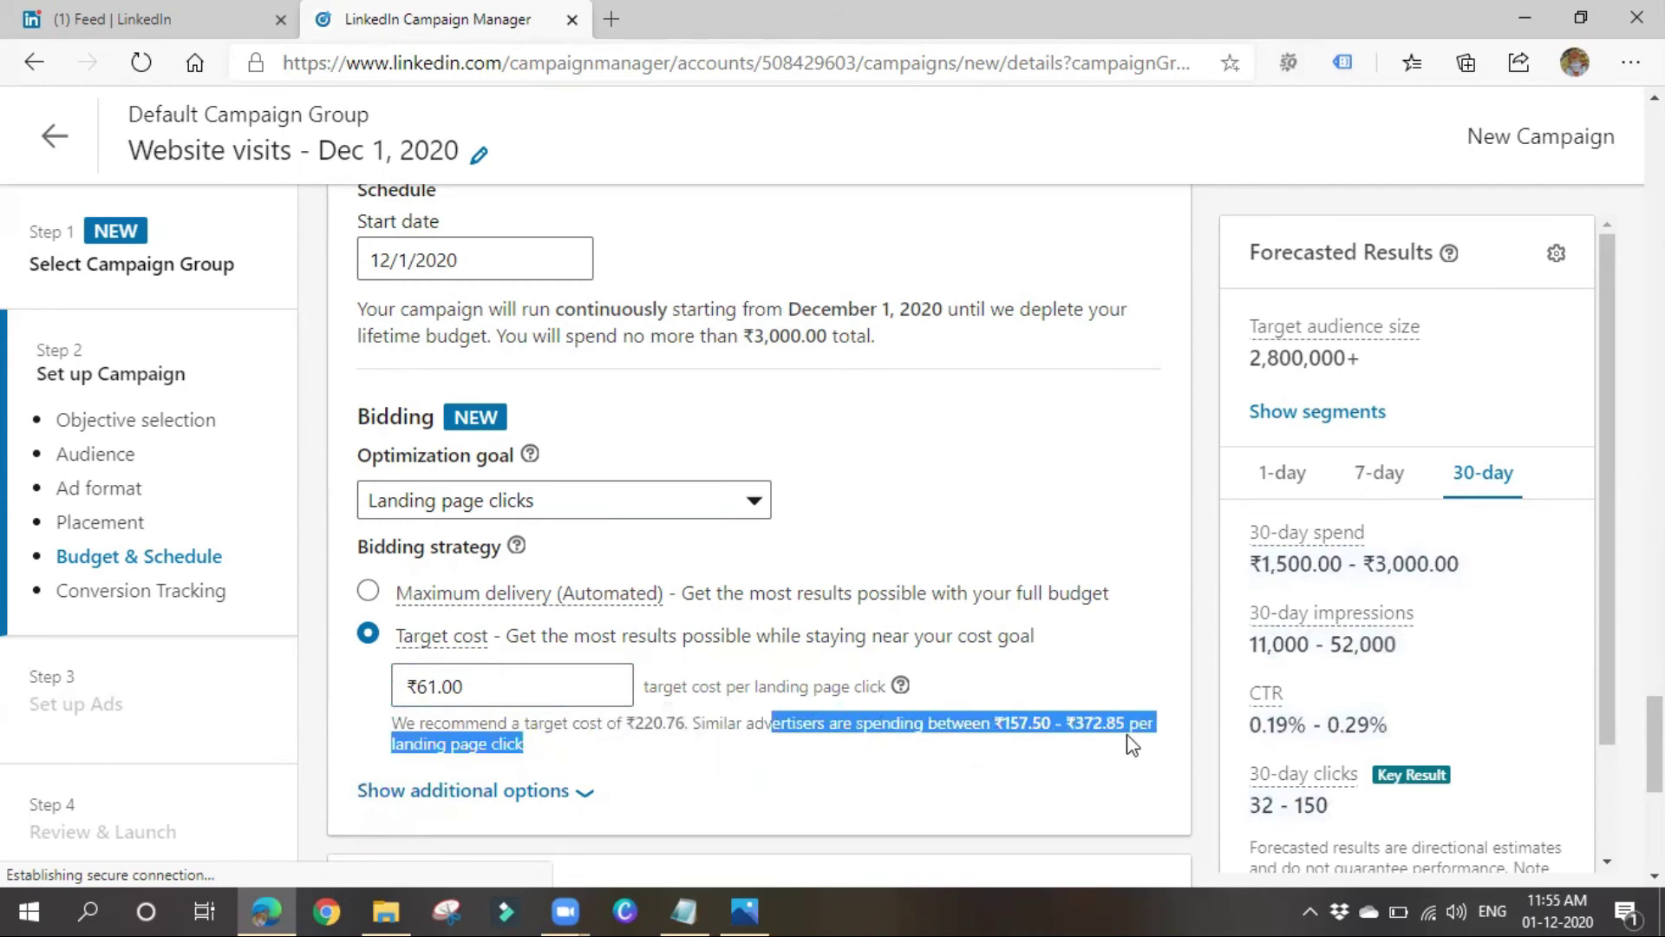
pyautogui.click(836, 780)
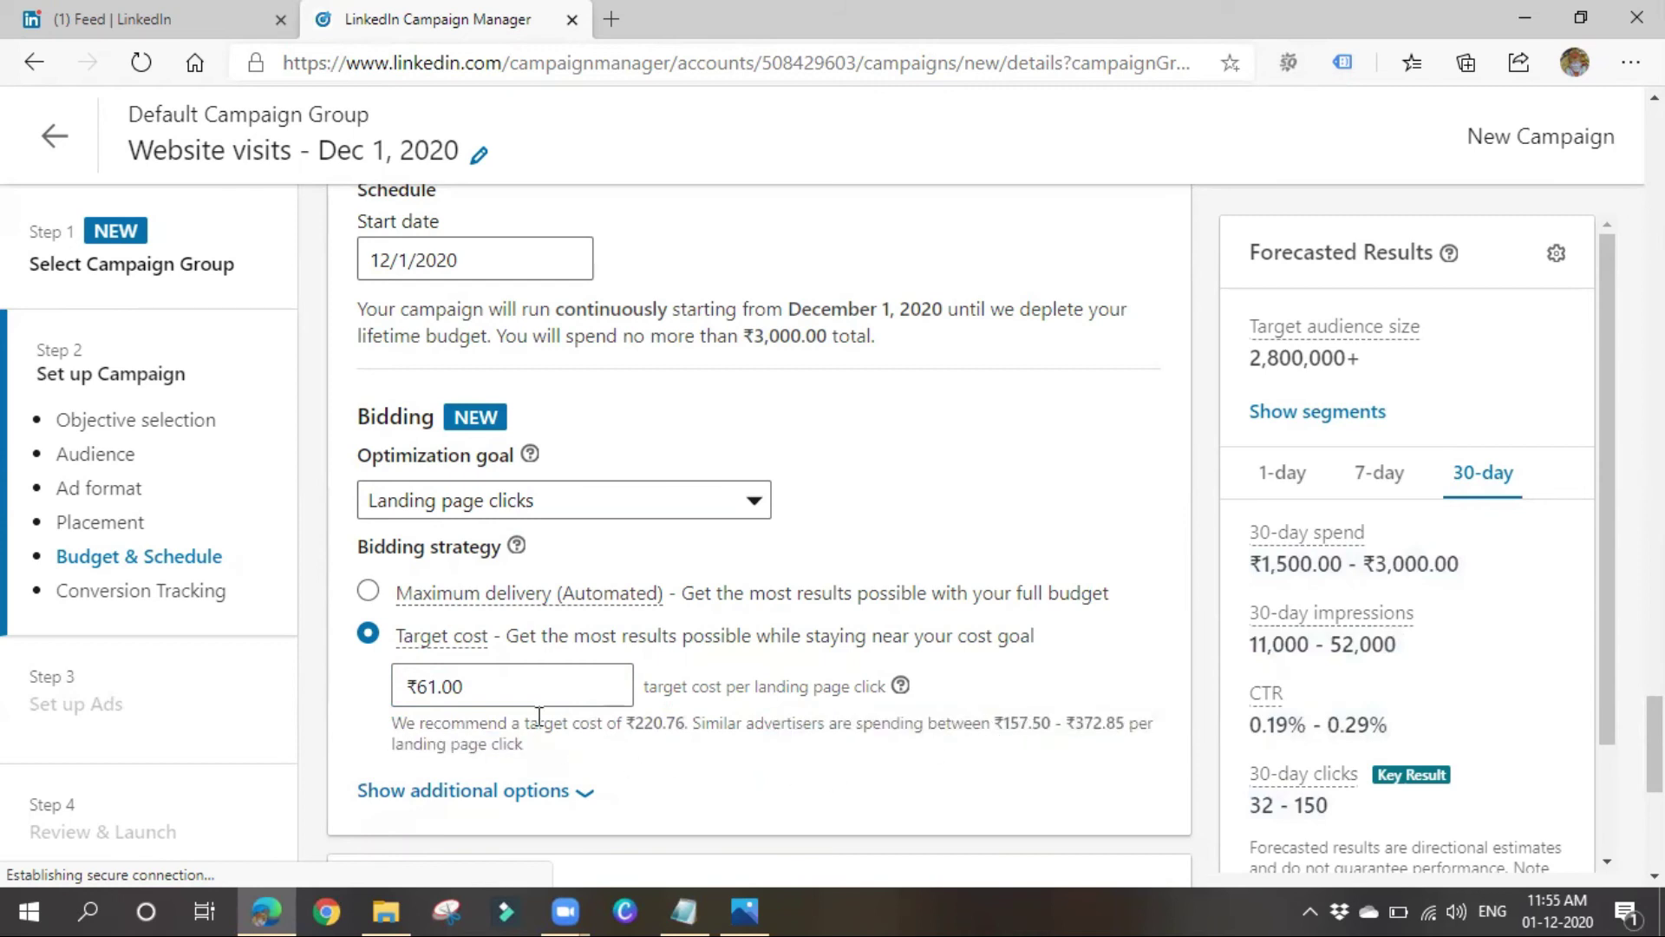
# Try the Impressions optimization goal, check its minimum bid per 1,000 impressions, and return to Landing page clicks.
pyautogui.click(624, 508)
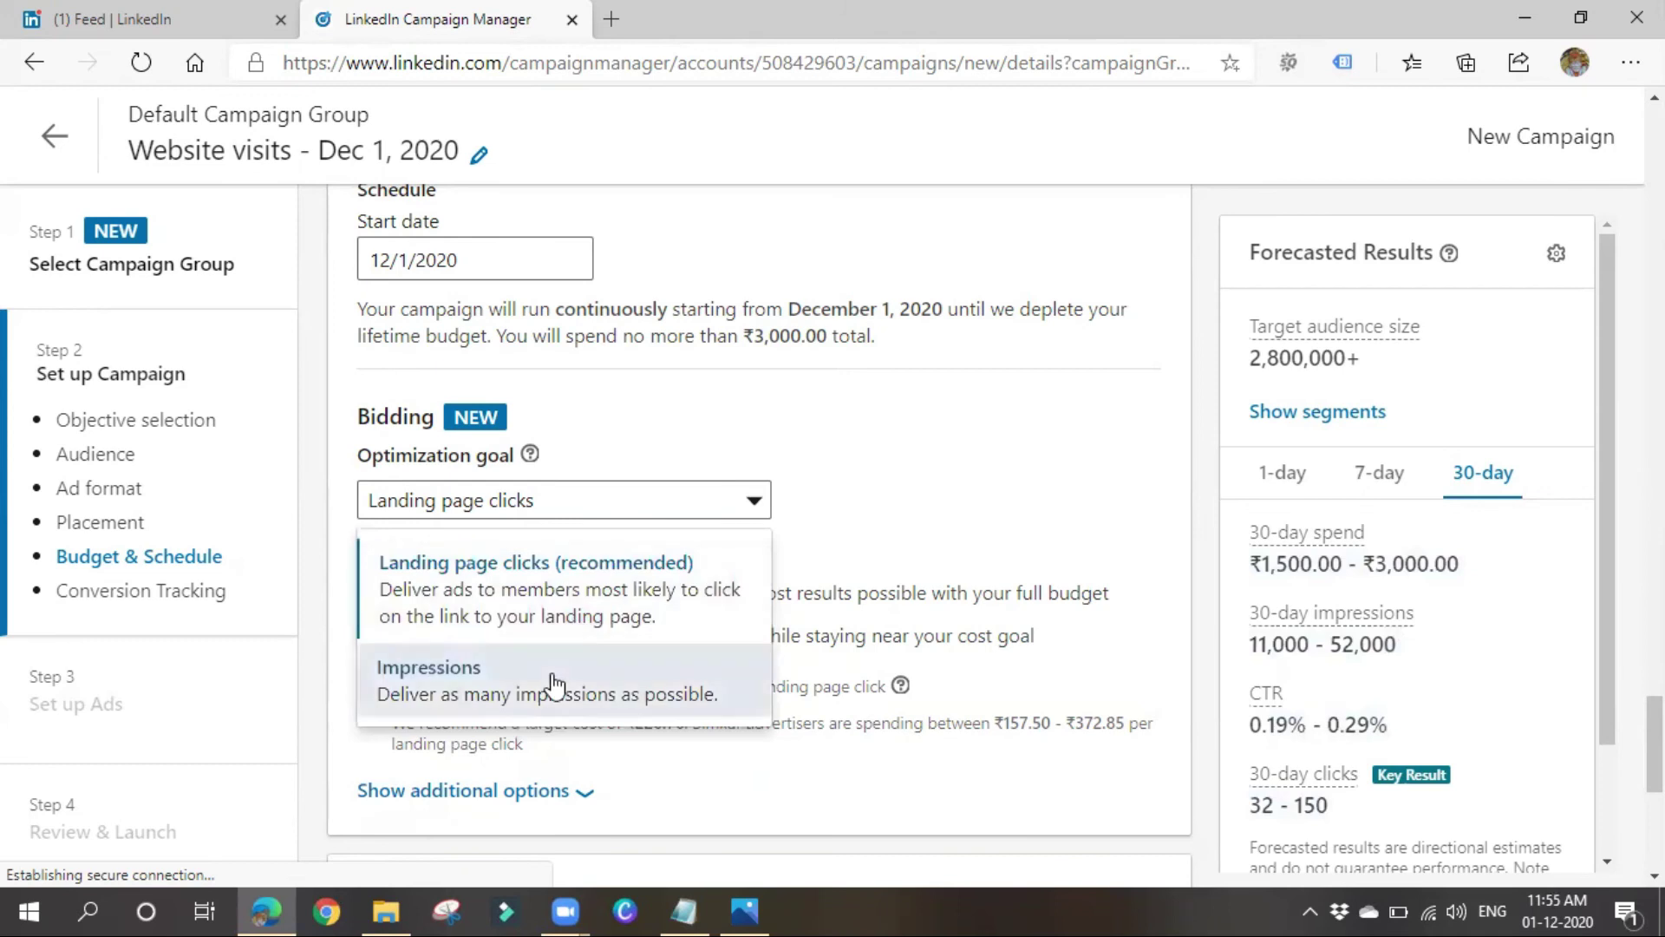
pyautogui.click(552, 682)
pyautogui.moveTo(374, 632); pyautogui.dragTo(730, 633)
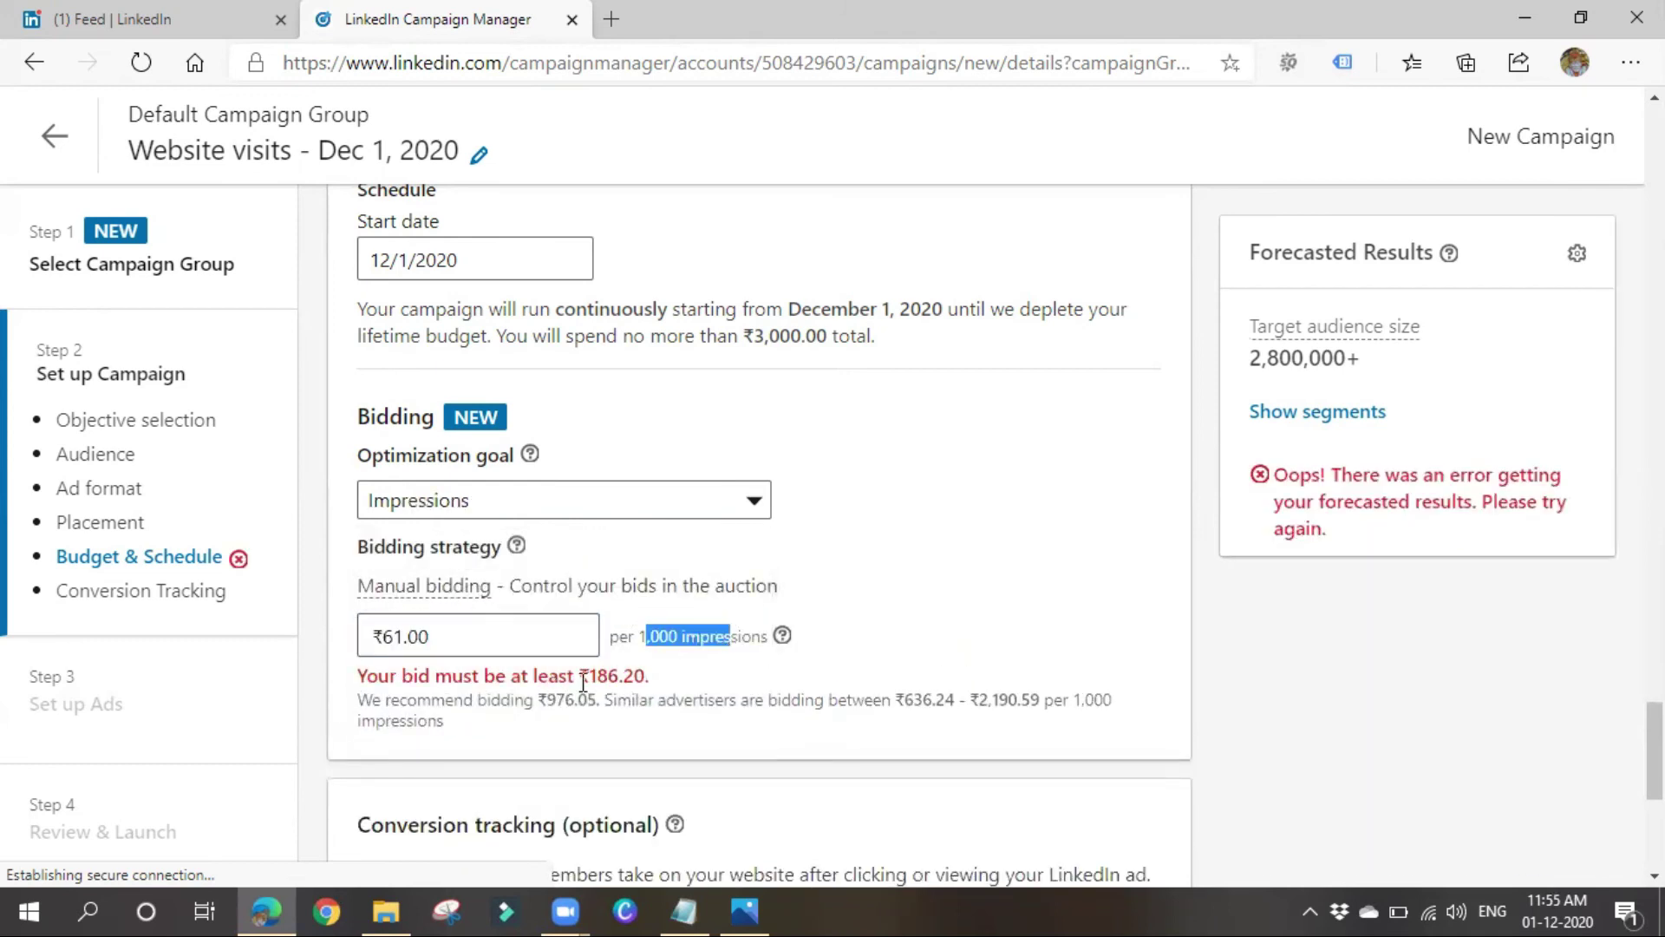
pyautogui.moveTo(583, 681); pyautogui.dragTo(686, 692)
pyautogui.click(713, 680)
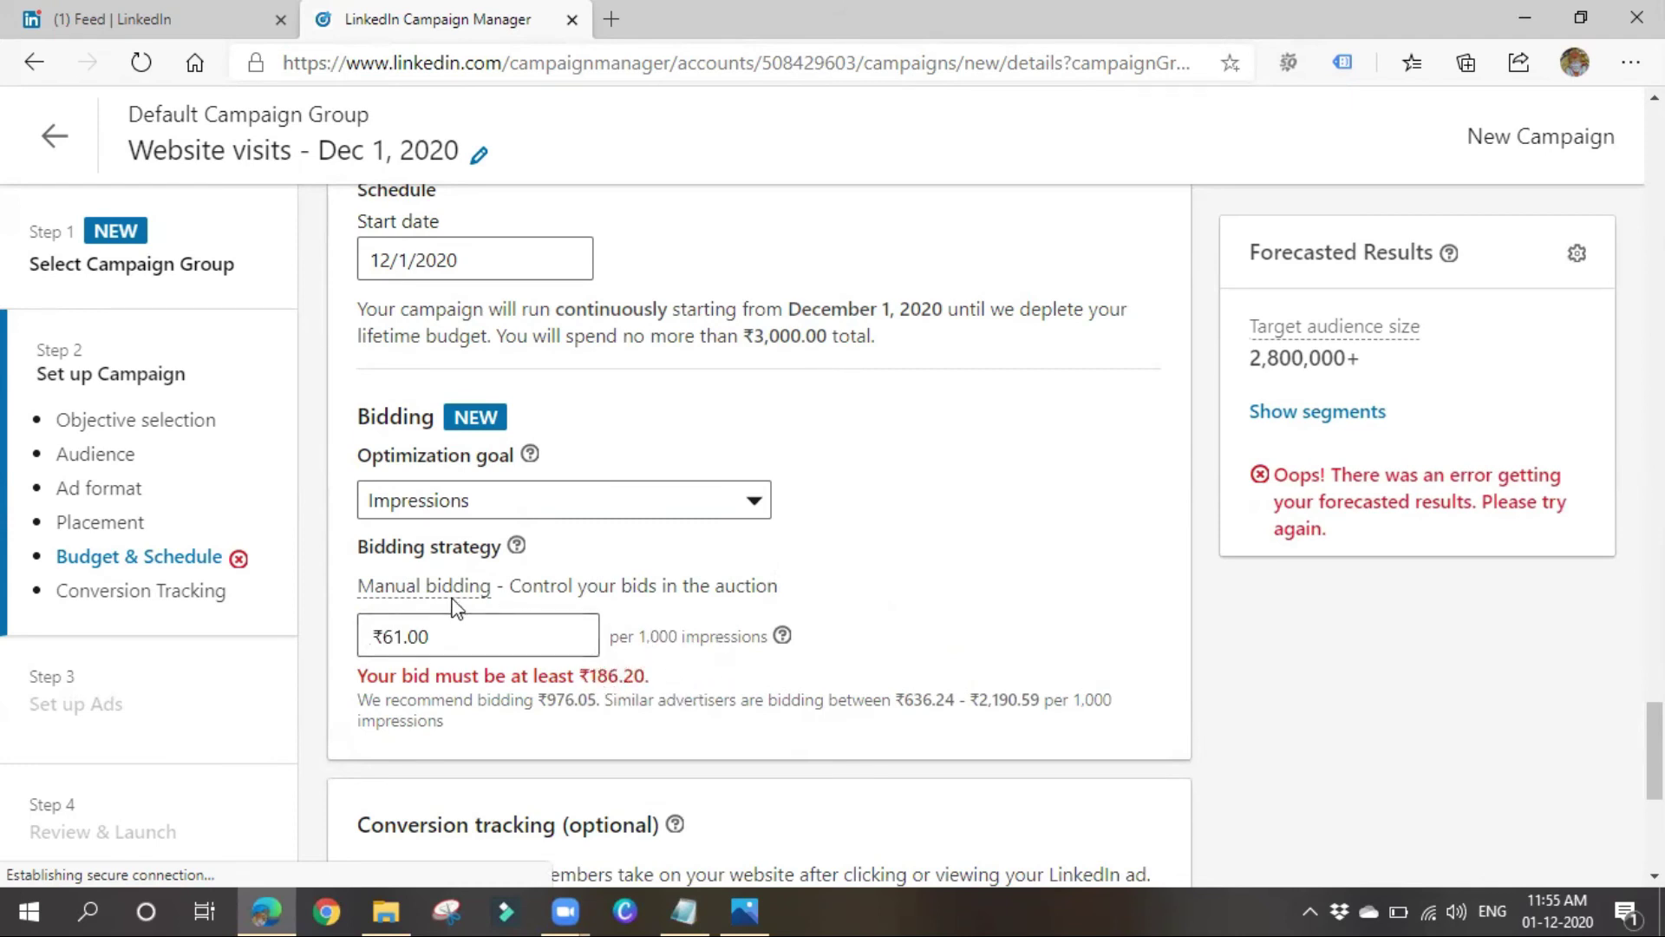
pyautogui.moveTo(458, 596)
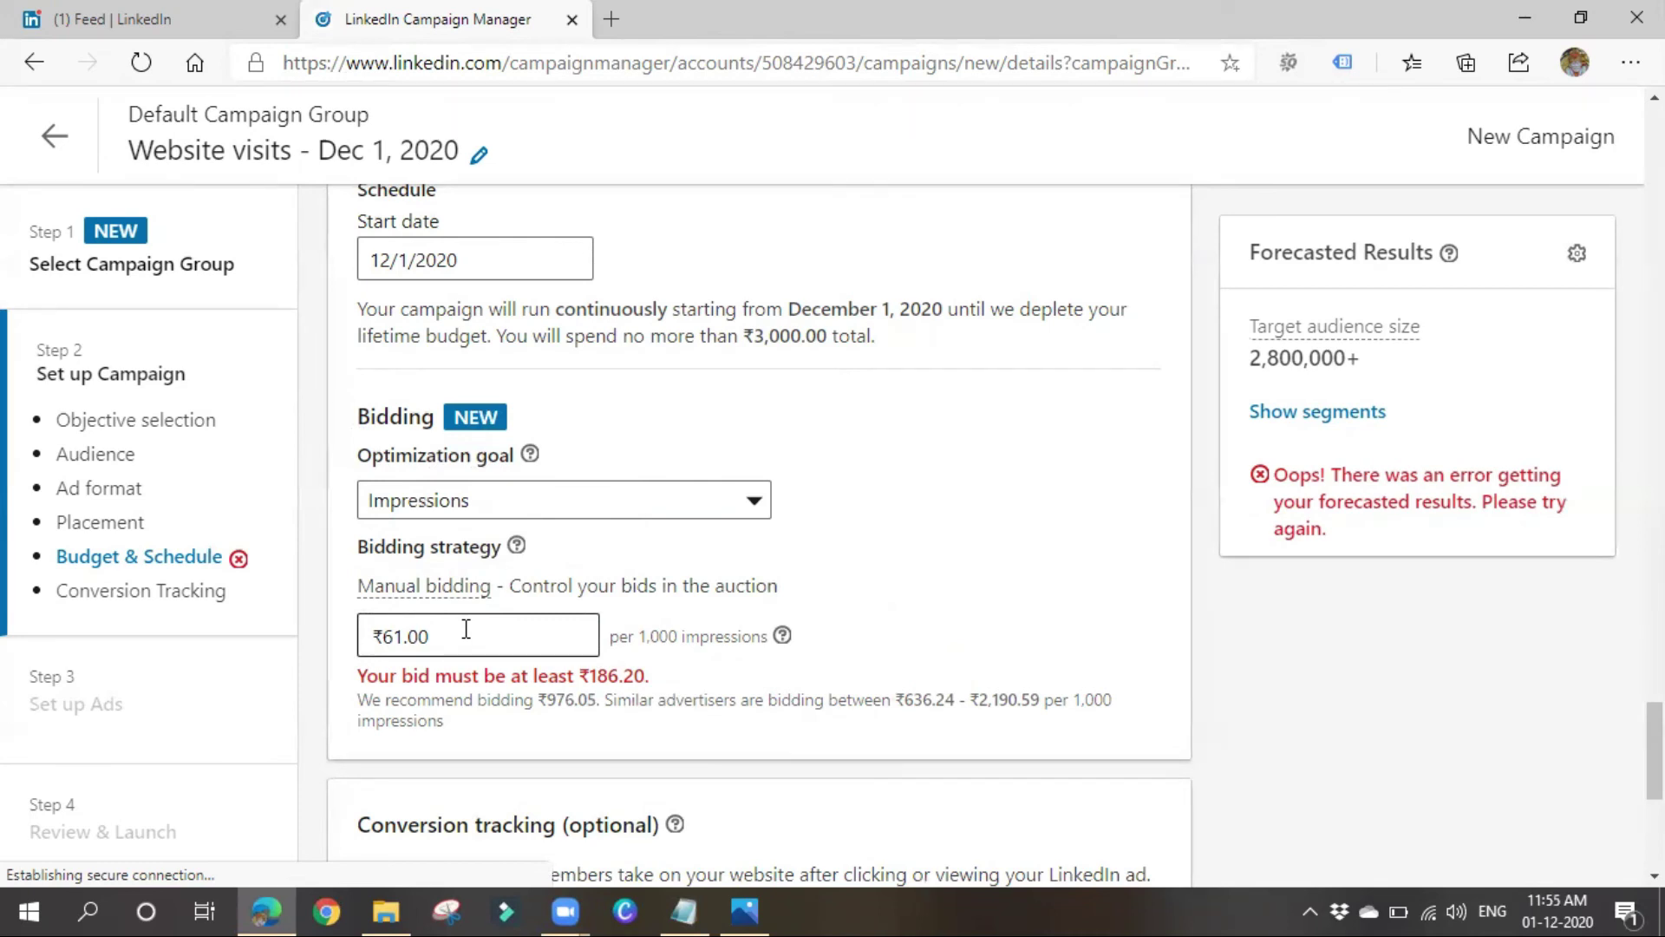
pyautogui.click(522, 517)
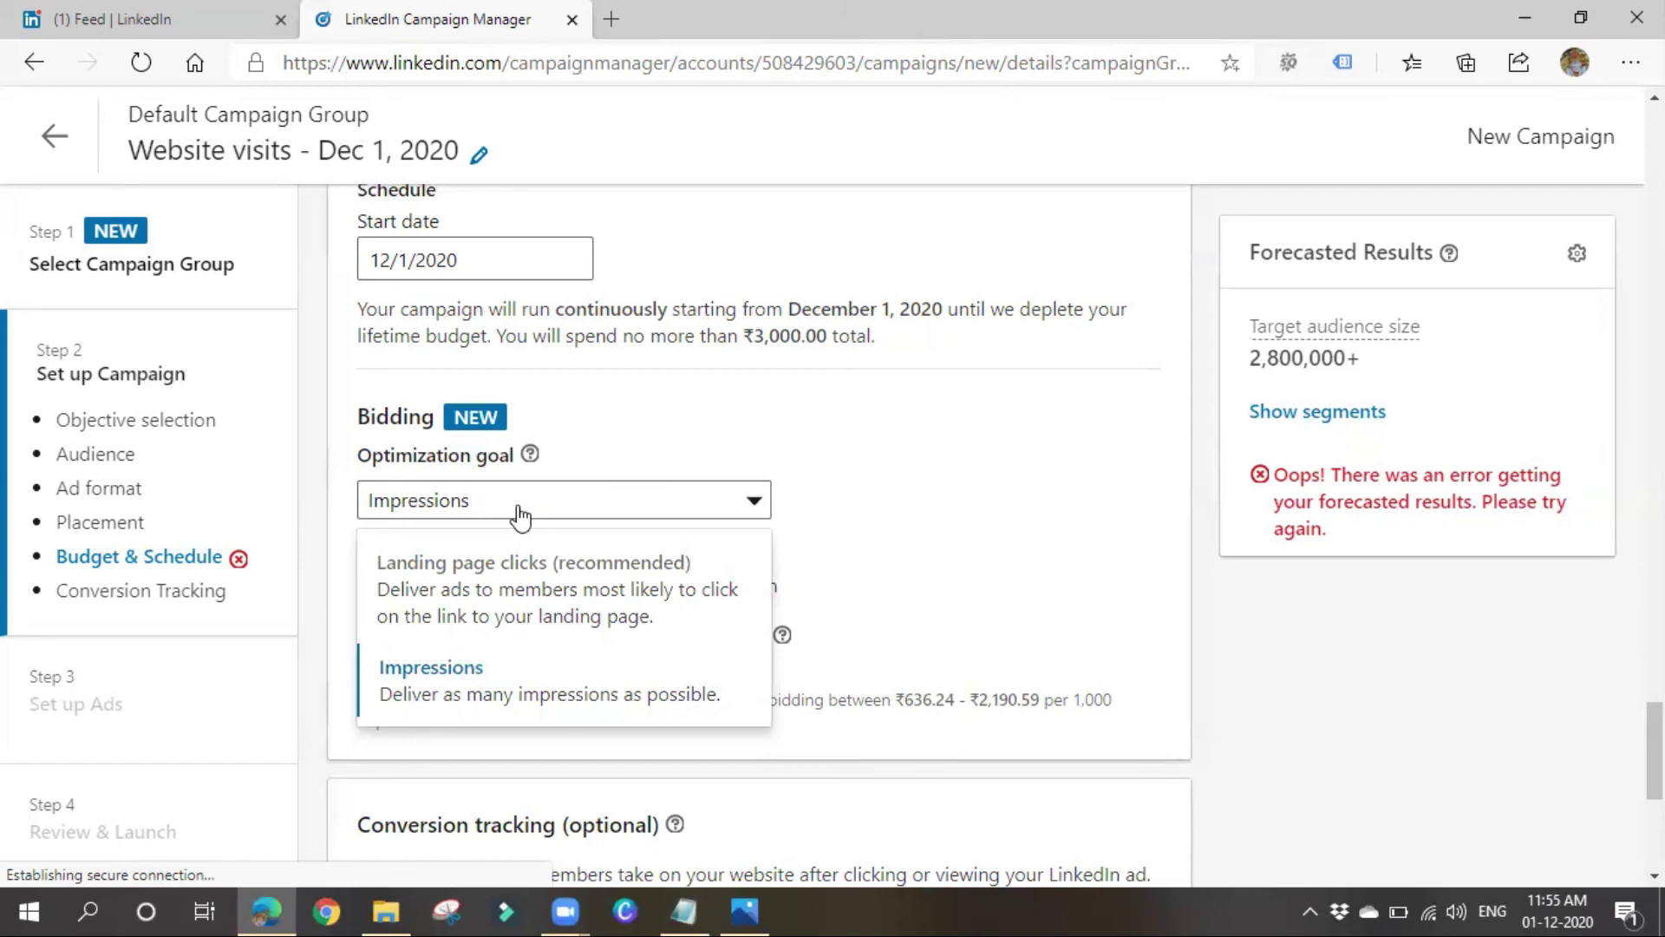
pyautogui.click(483, 579)
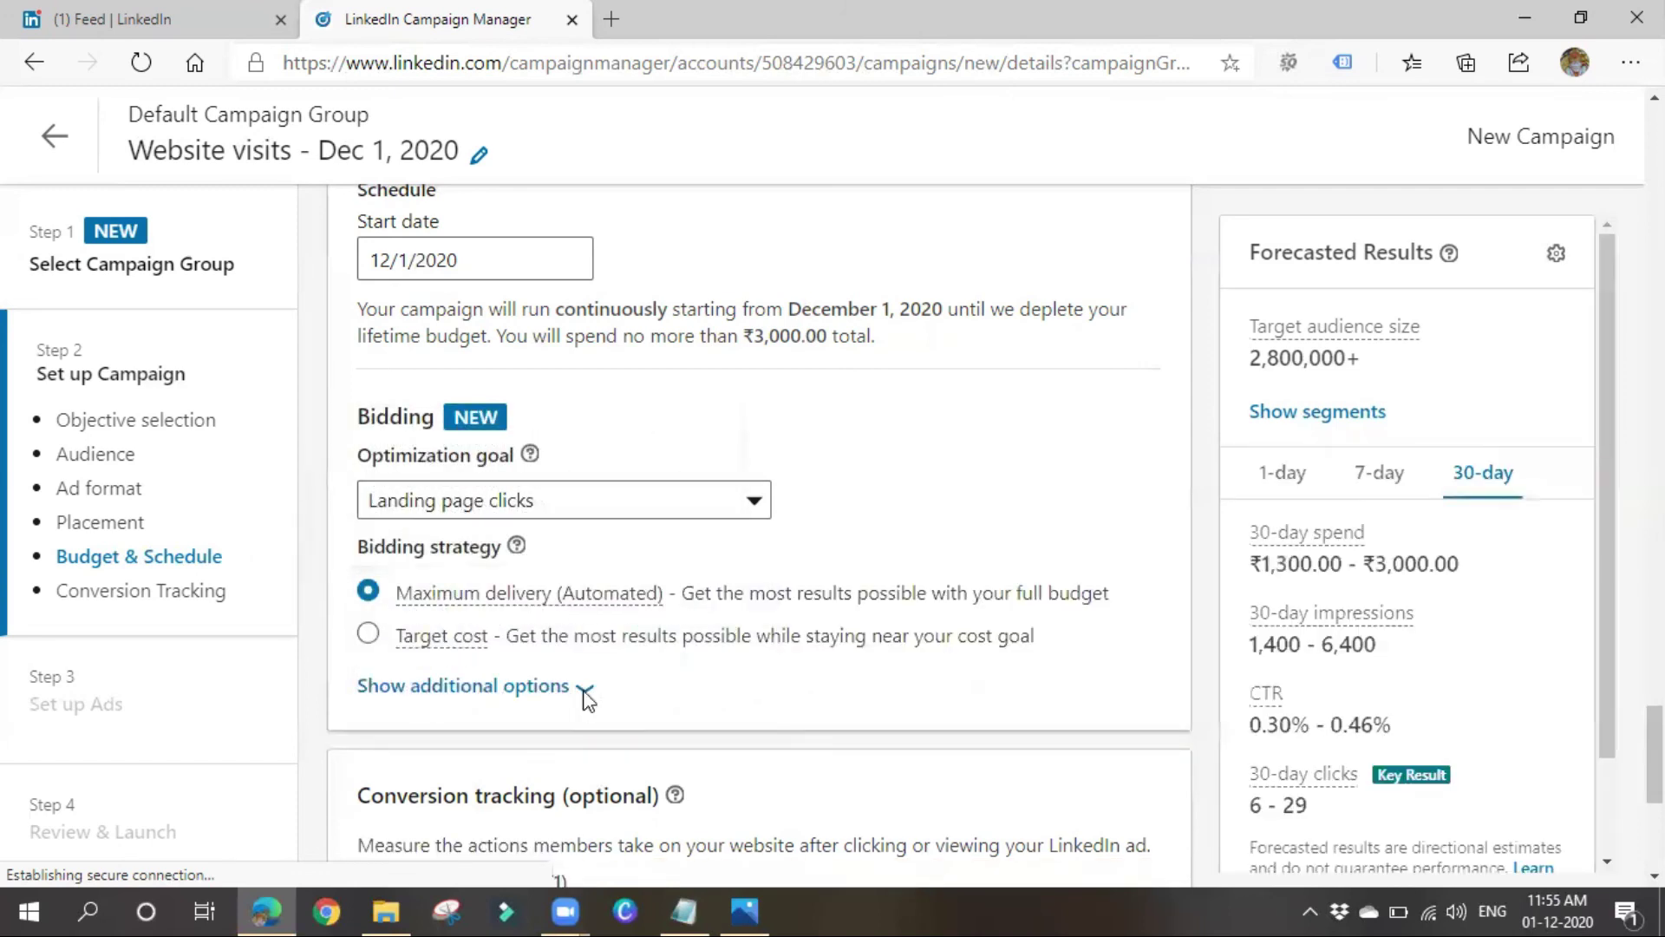
# Reveal the additional bidding options, try Manual bidding with its bid adjustment explanation, and select Target cost as the strategy.
pyautogui.click(584, 690)
pyautogui.scroll(-1, 607, 641)
pyautogui.moveTo(486, 564)
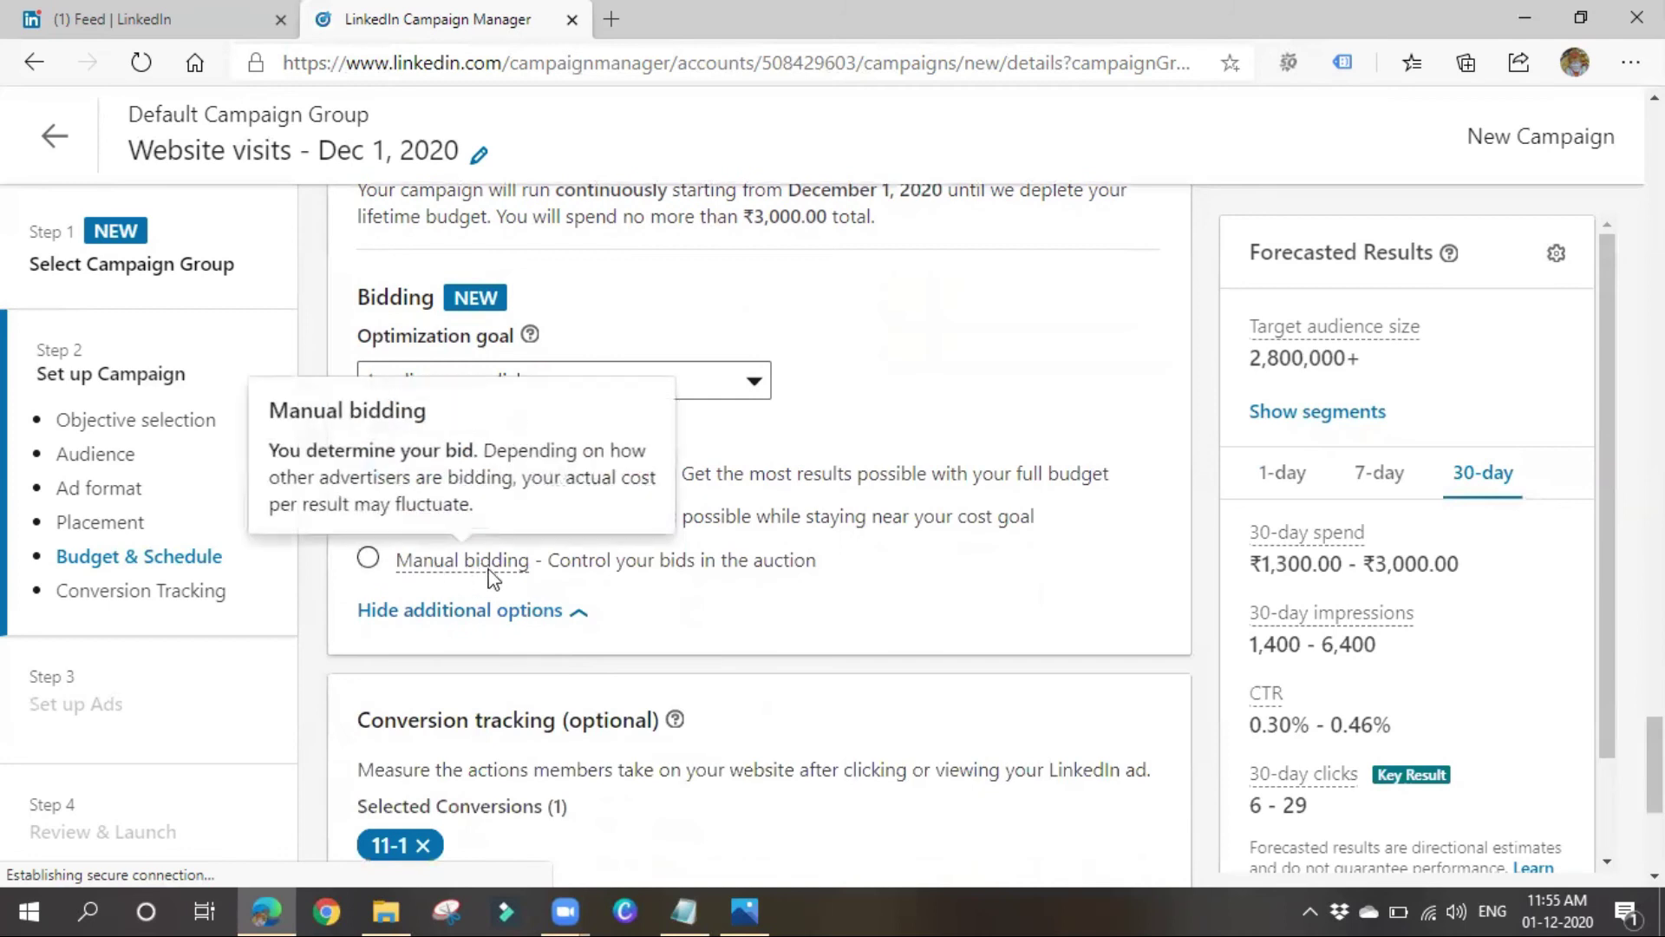
pyautogui.click(368, 560)
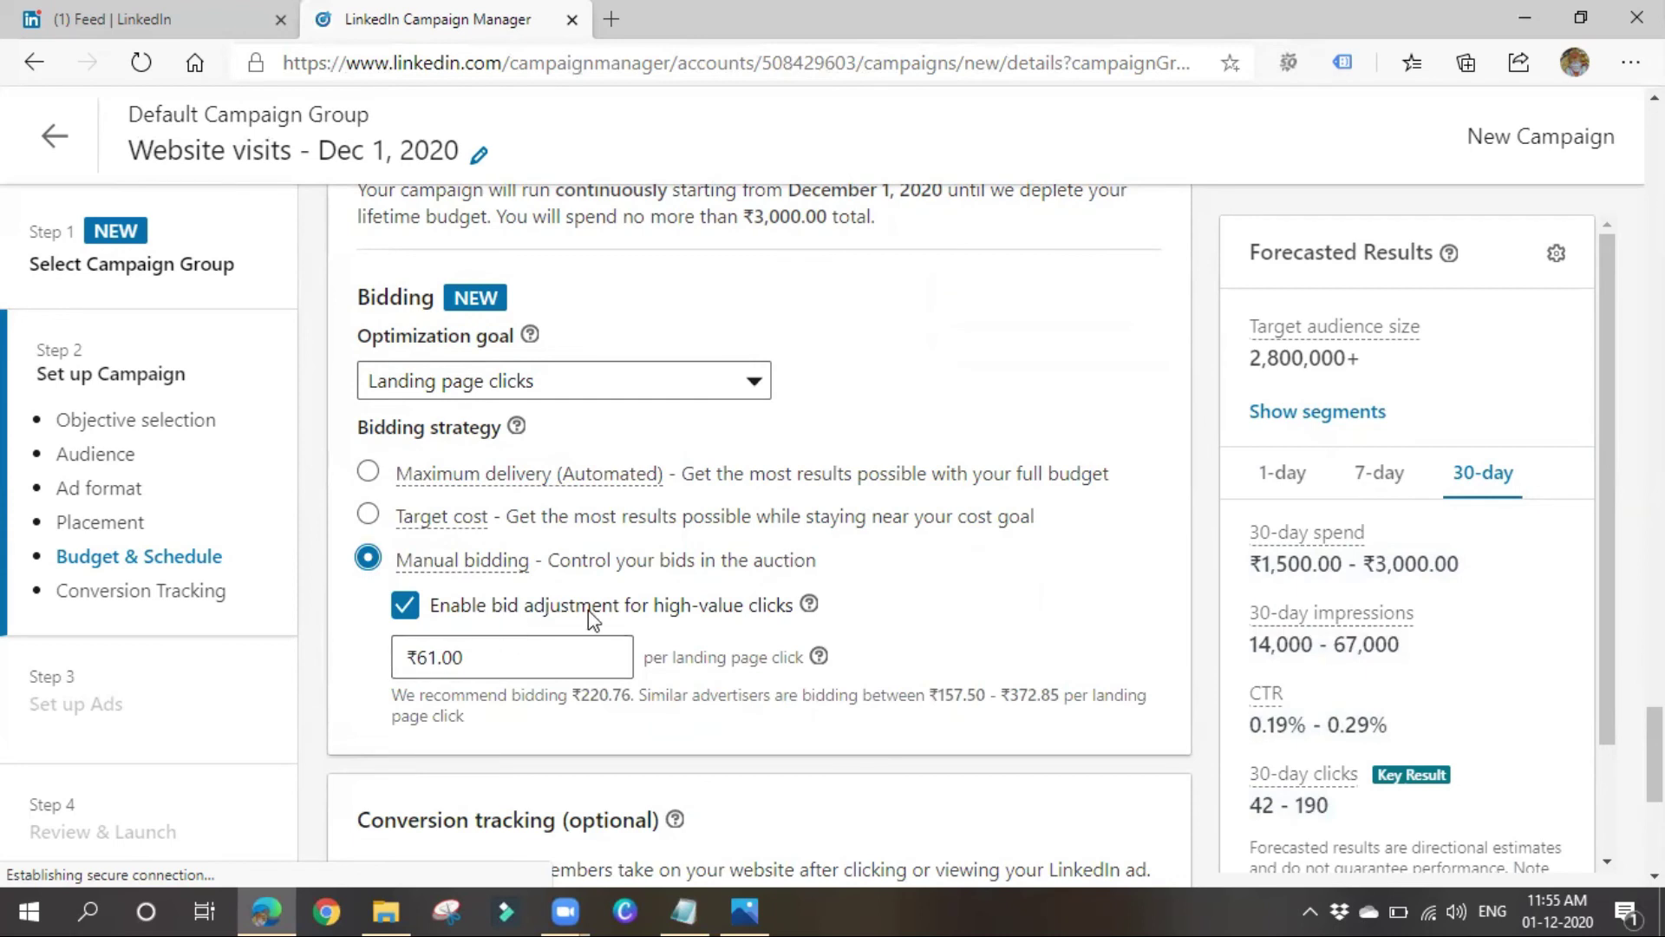
pyautogui.click(808, 605)
pyautogui.click(368, 515)
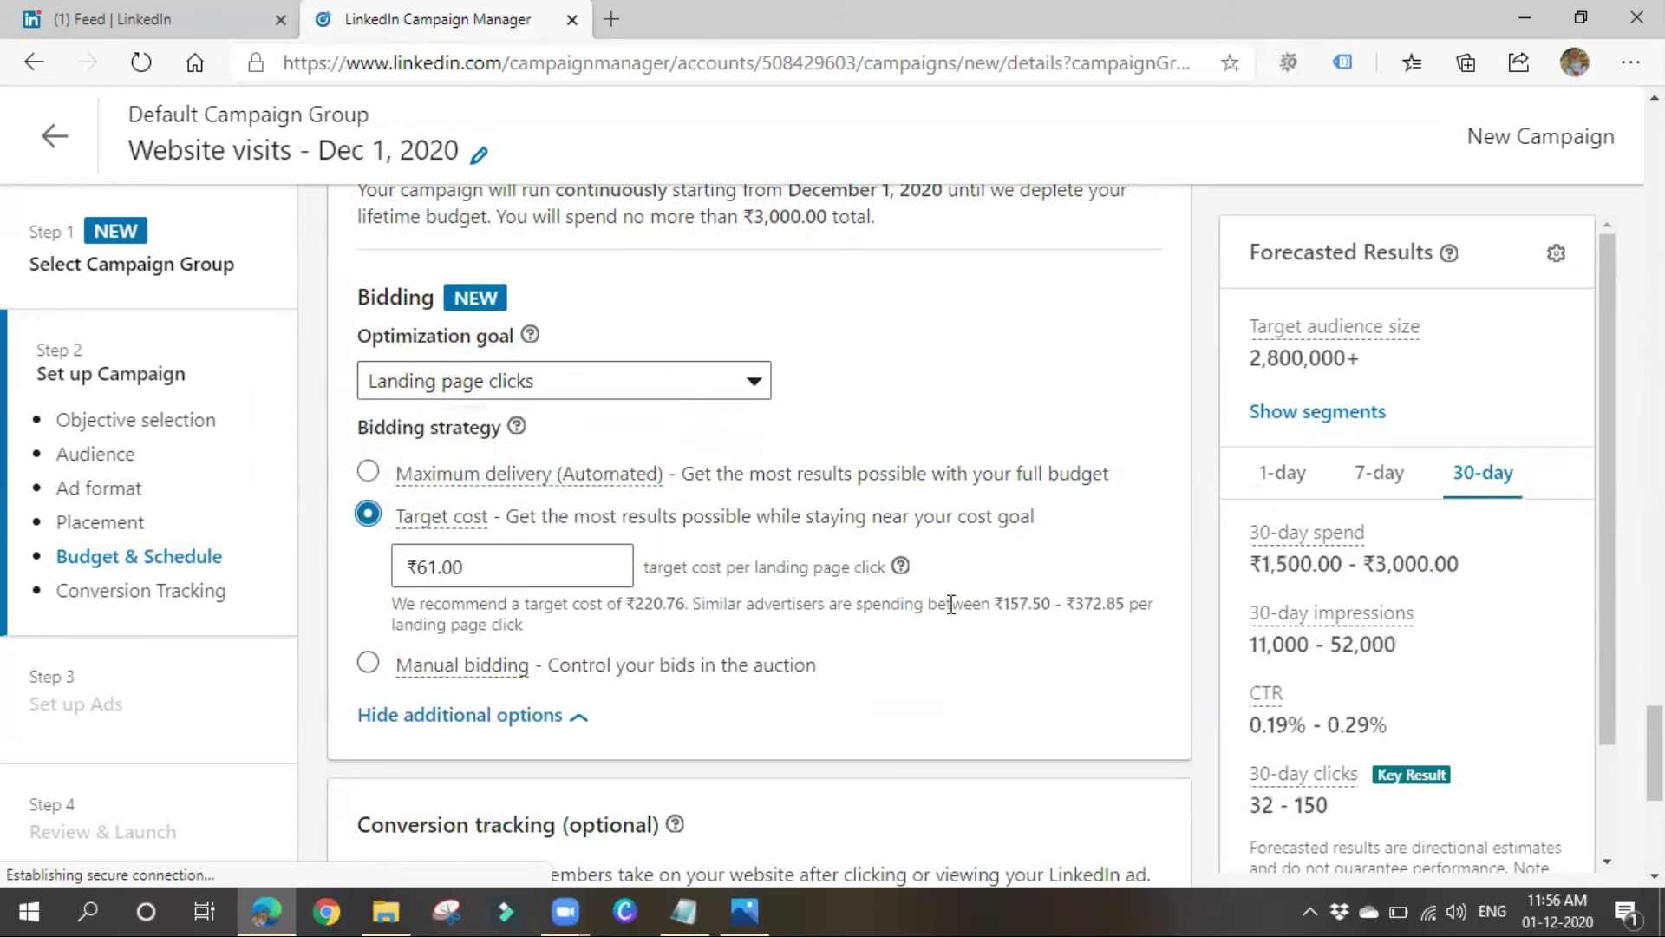
# Remove the 11-1 conversion from conversion tracking and save the campaign to continue to ad setup.
pyautogui.scroll(-5, 560, 678)
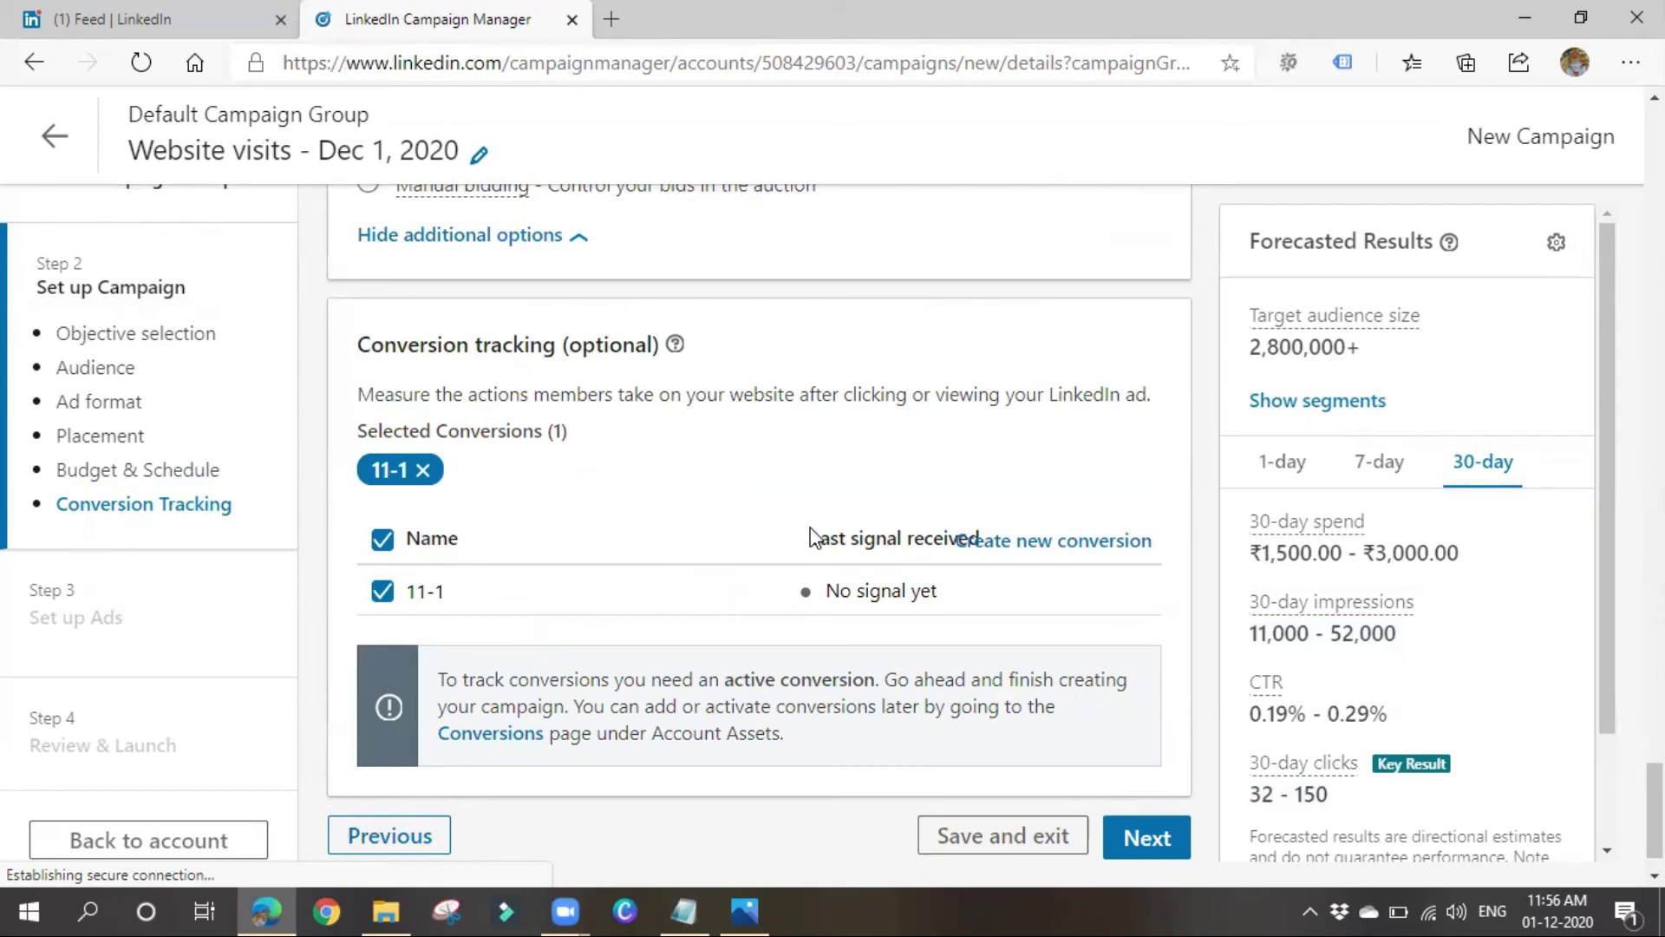
pyautogui.click(383, 591)
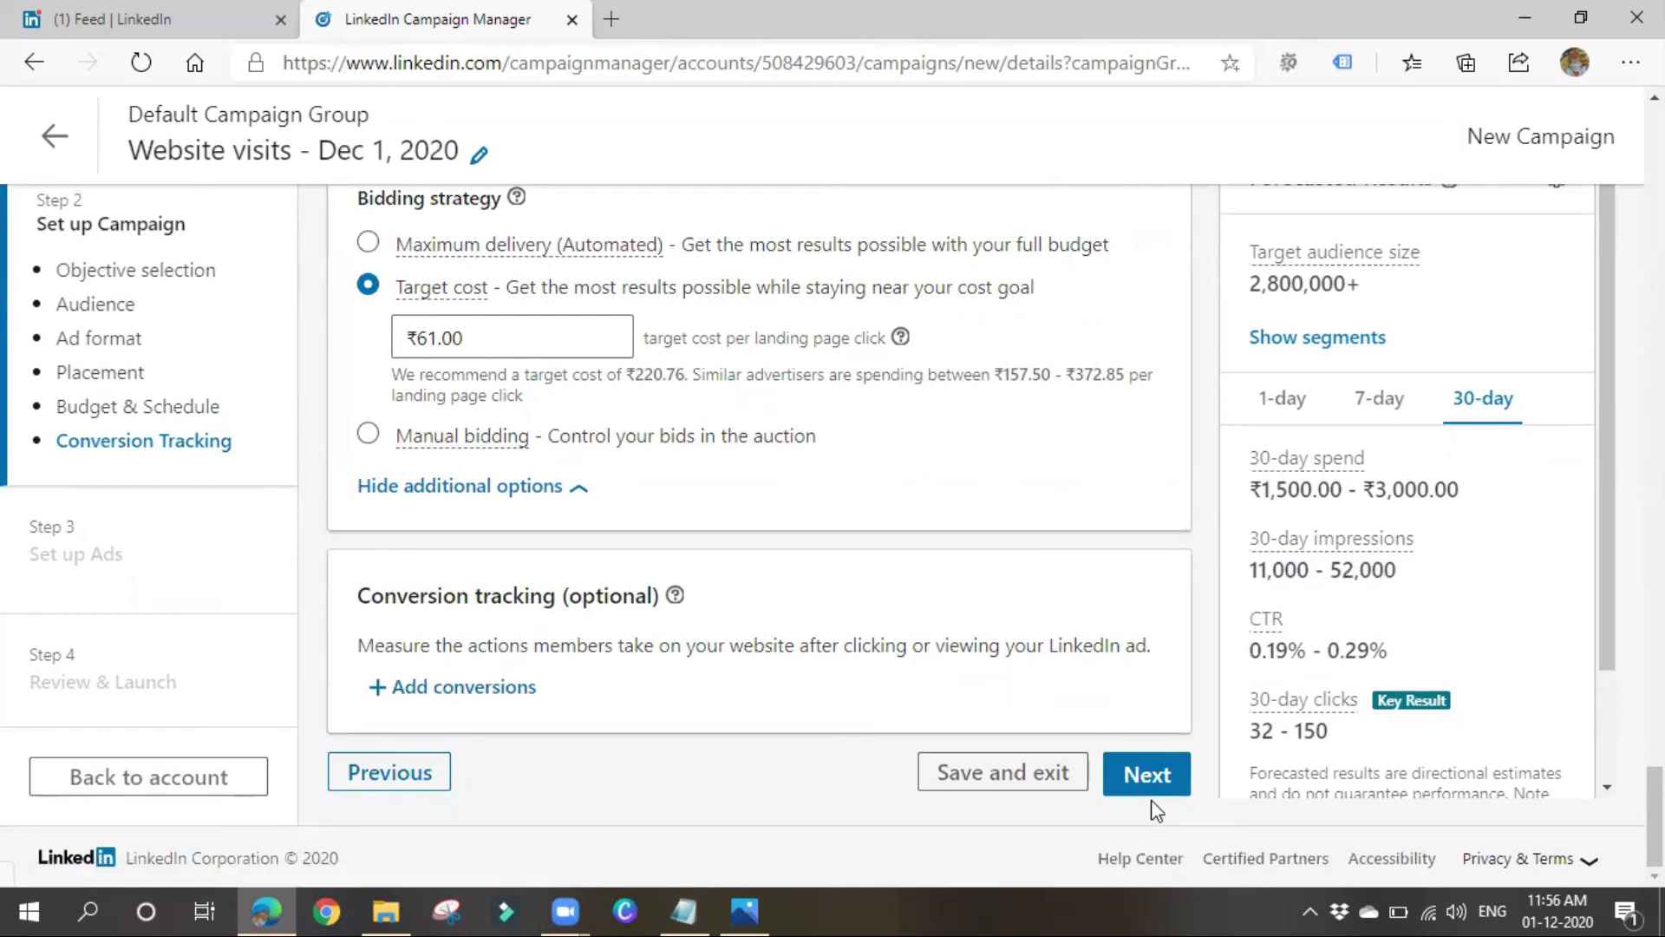
pyautogui.click(1145, 772)
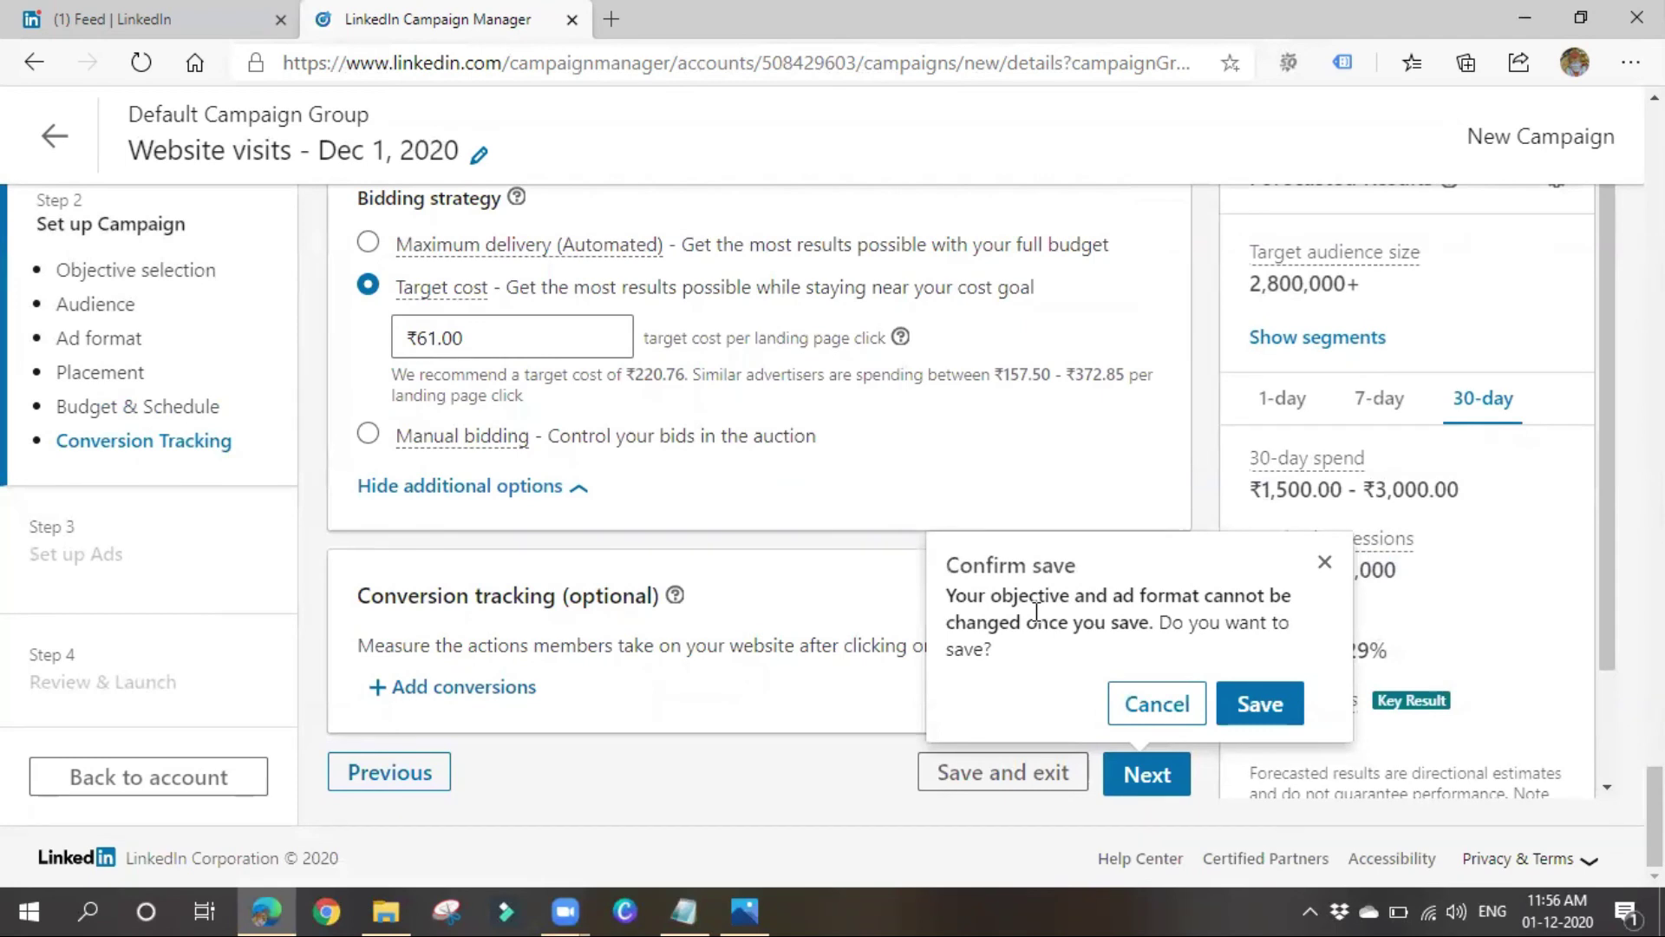
pyautogui.click(1268, 708)
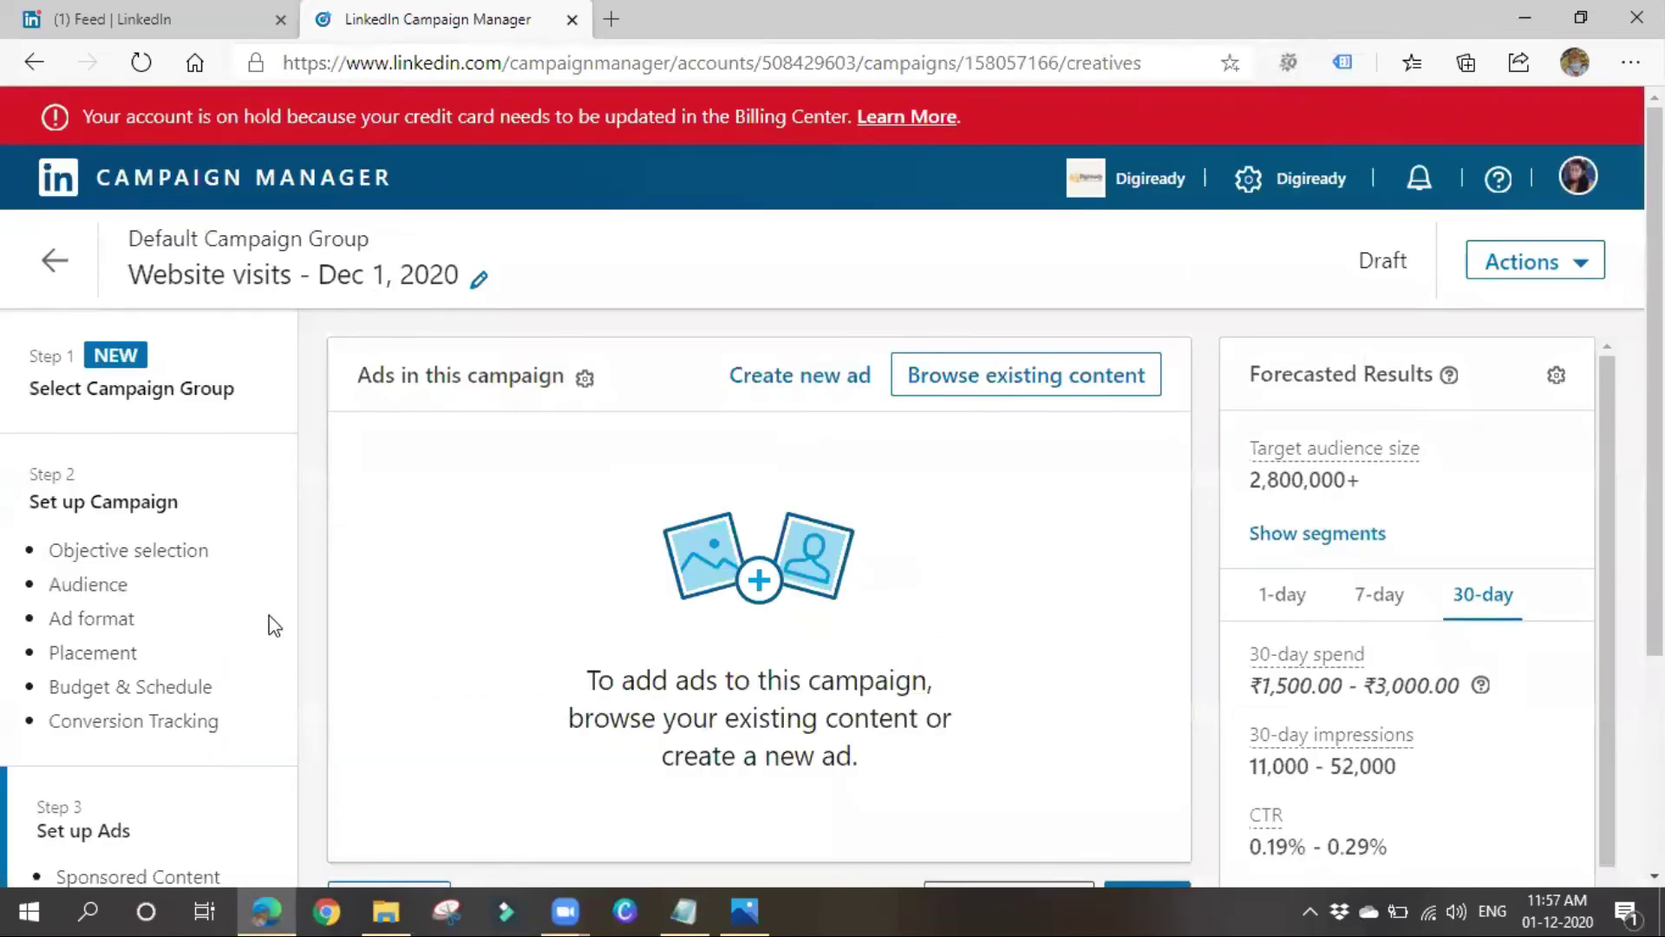
# Look through the existing sponsored content available for the campaign and close it without selecting any.
pyautogui.scroll(-2, 252, 626)
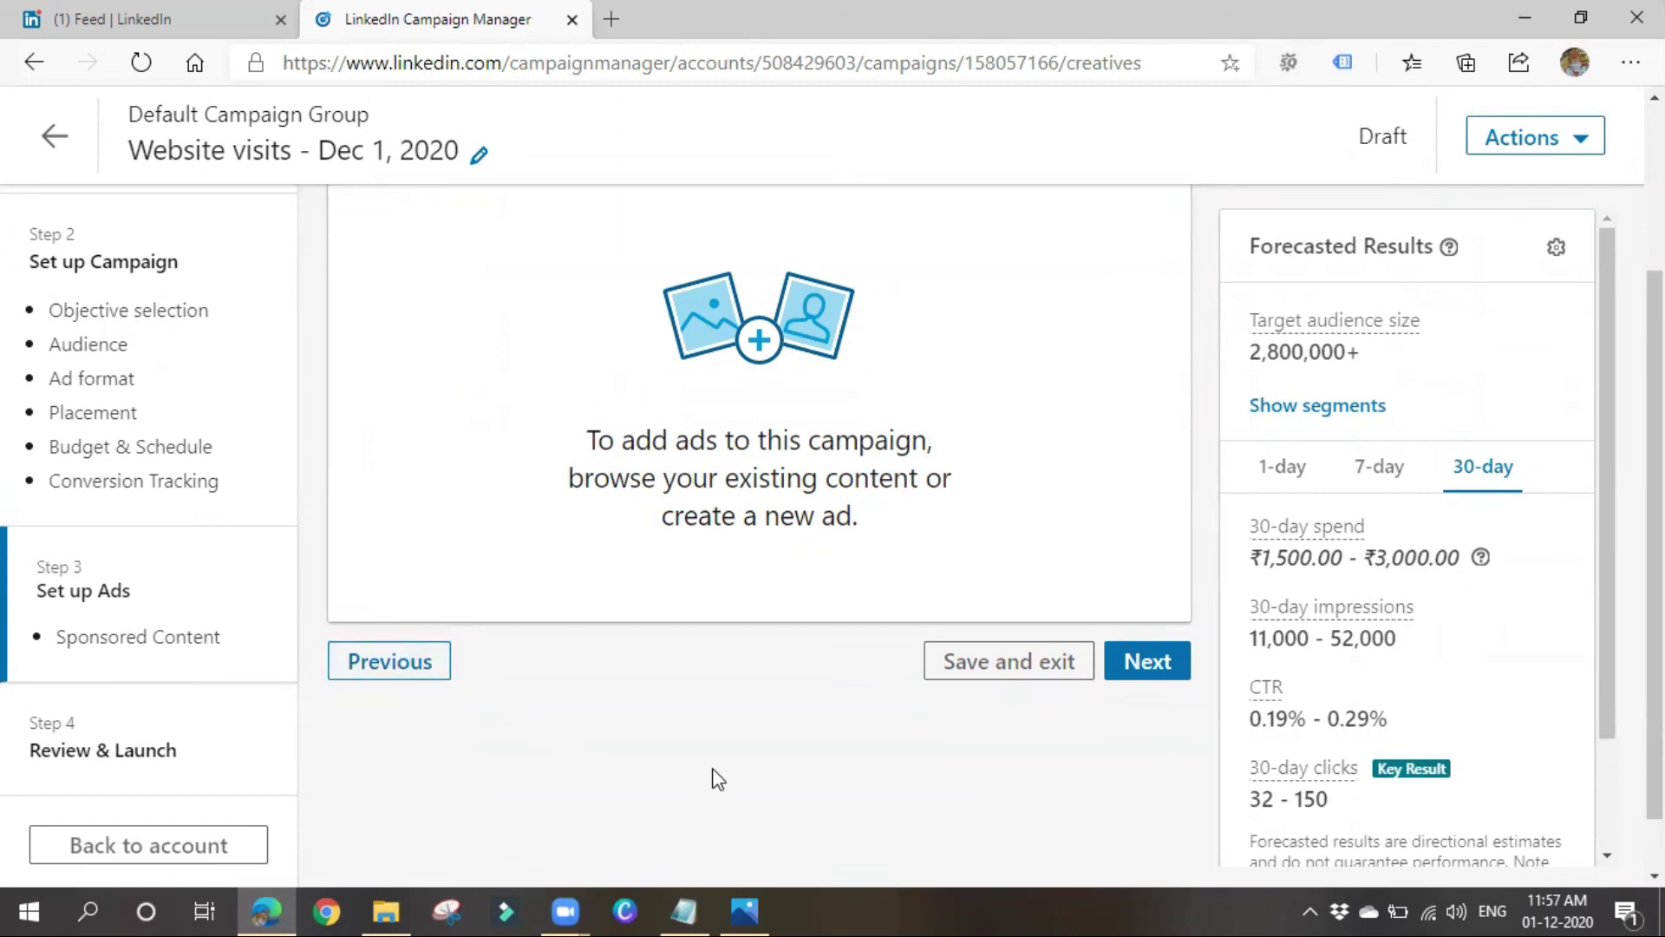
pyautogui.scroll(3, 716, 772)
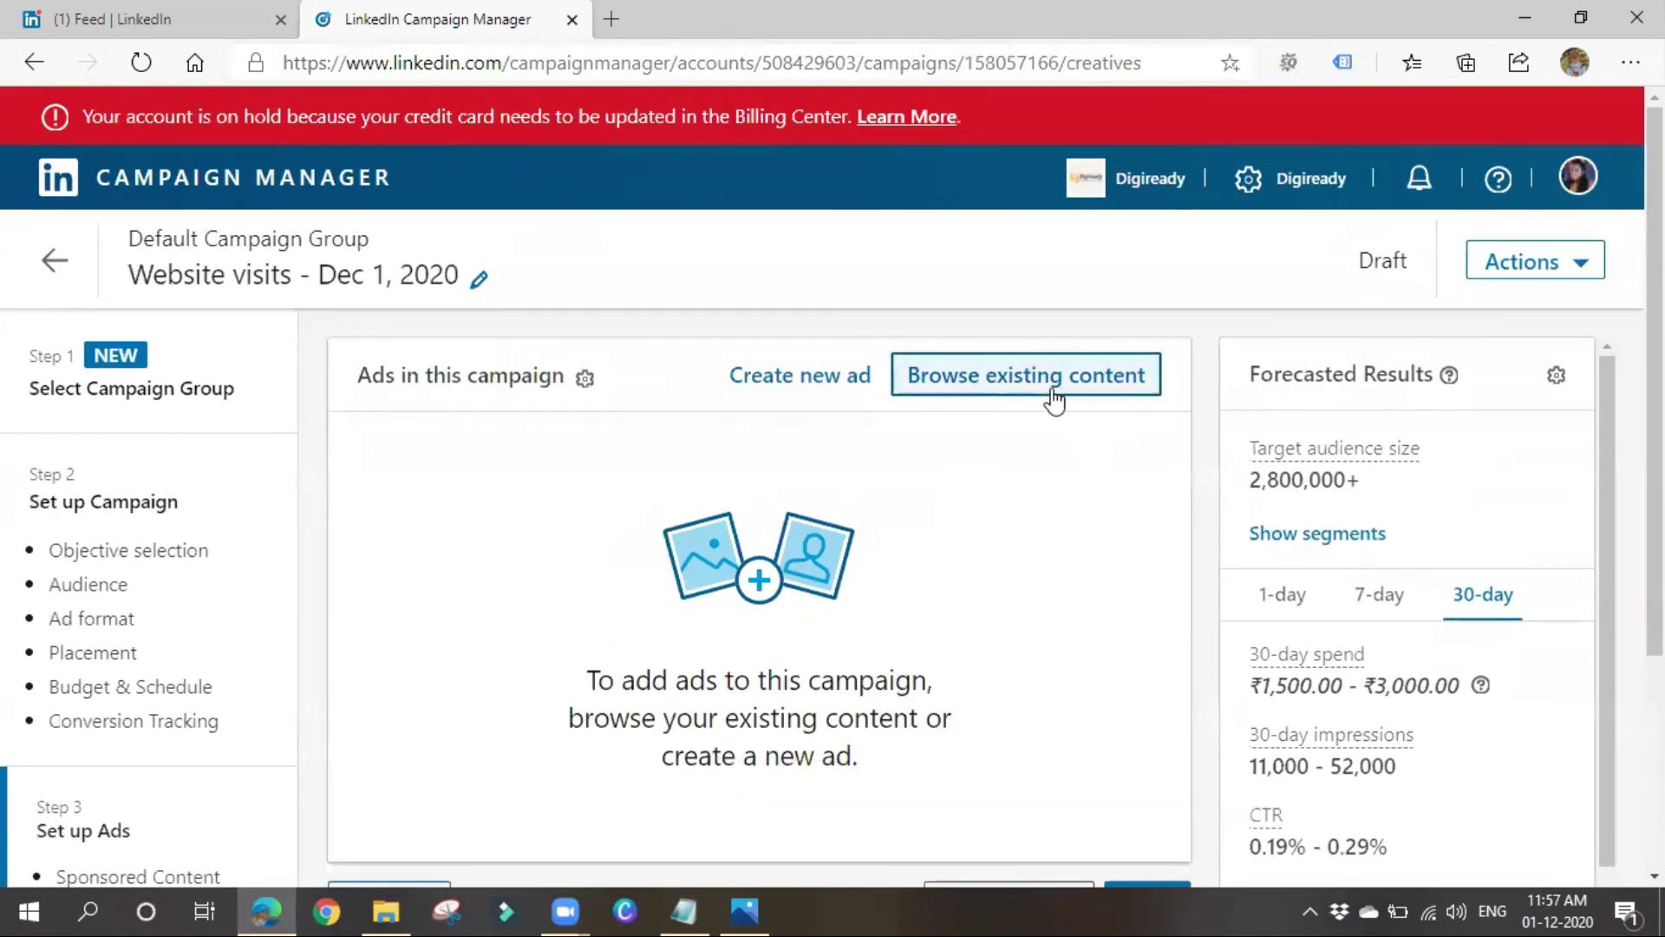
pyautogui.click(1020, 392)
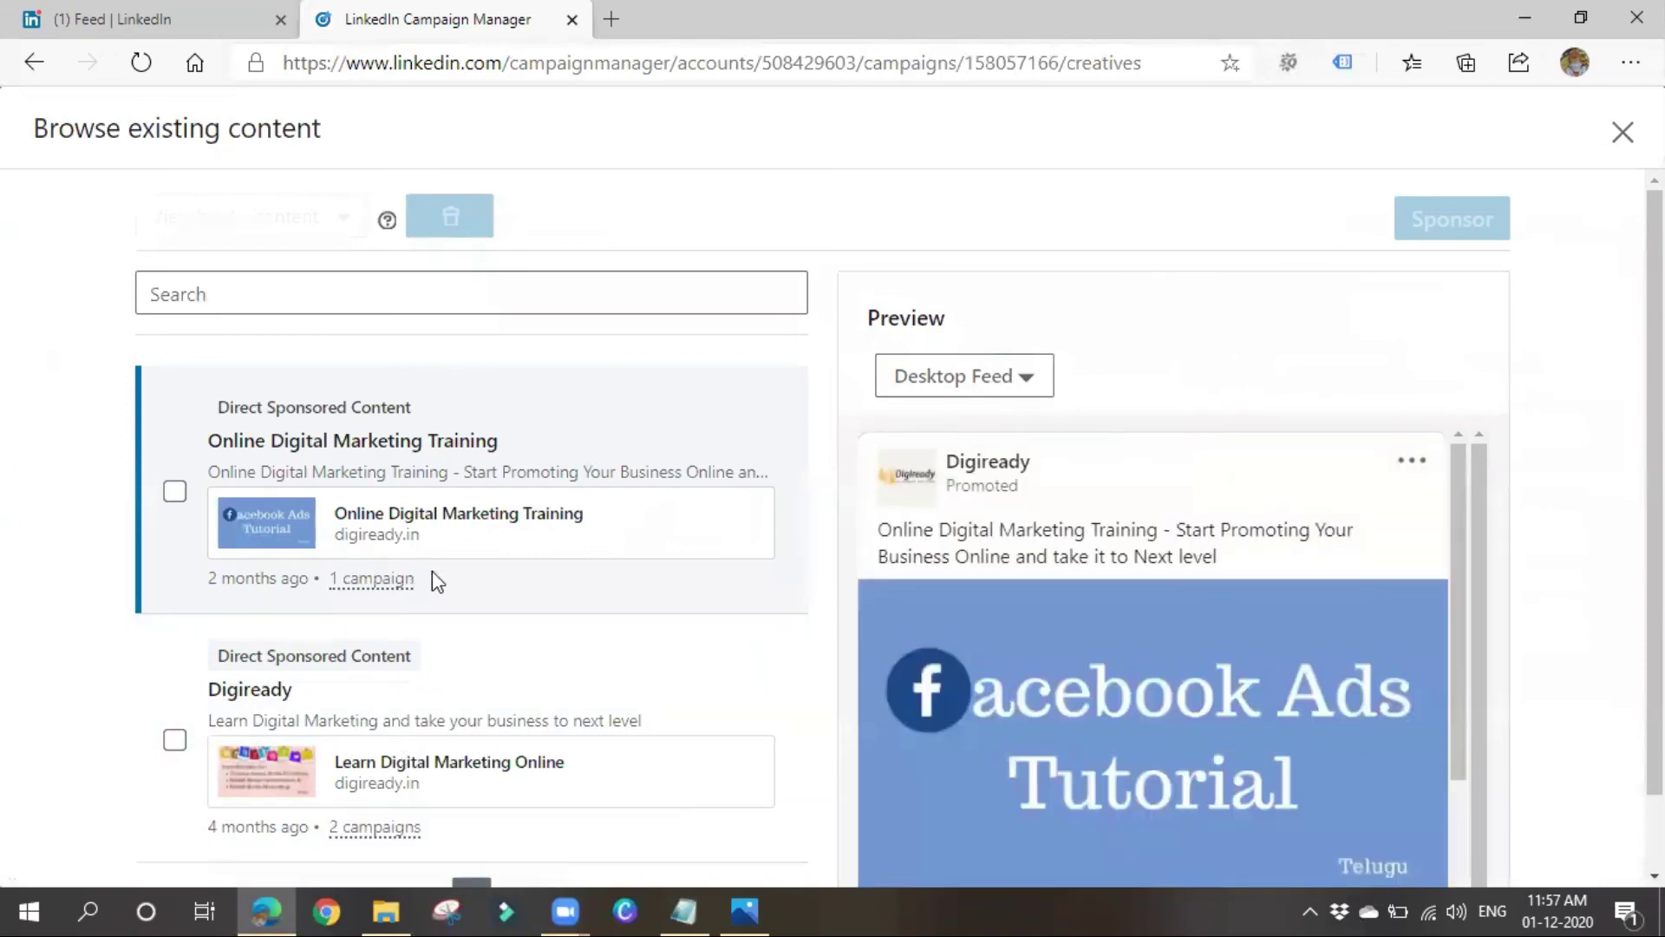
pyautogui.scroll(-1, 436, 580)
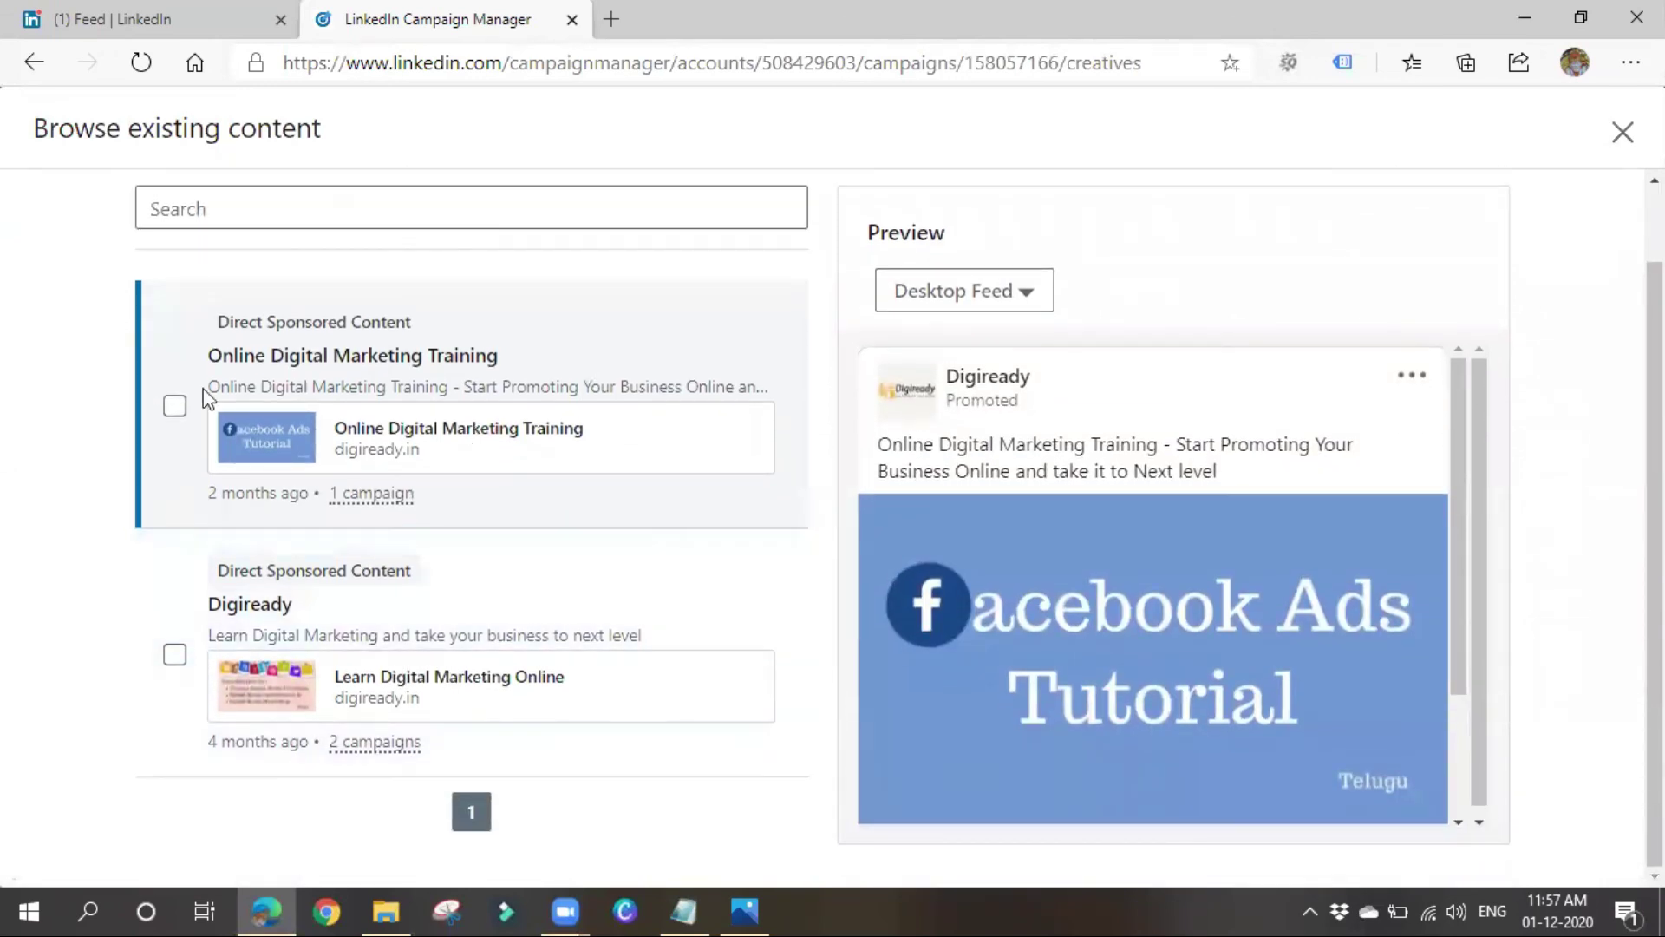
pyautogui.click(21, 69)
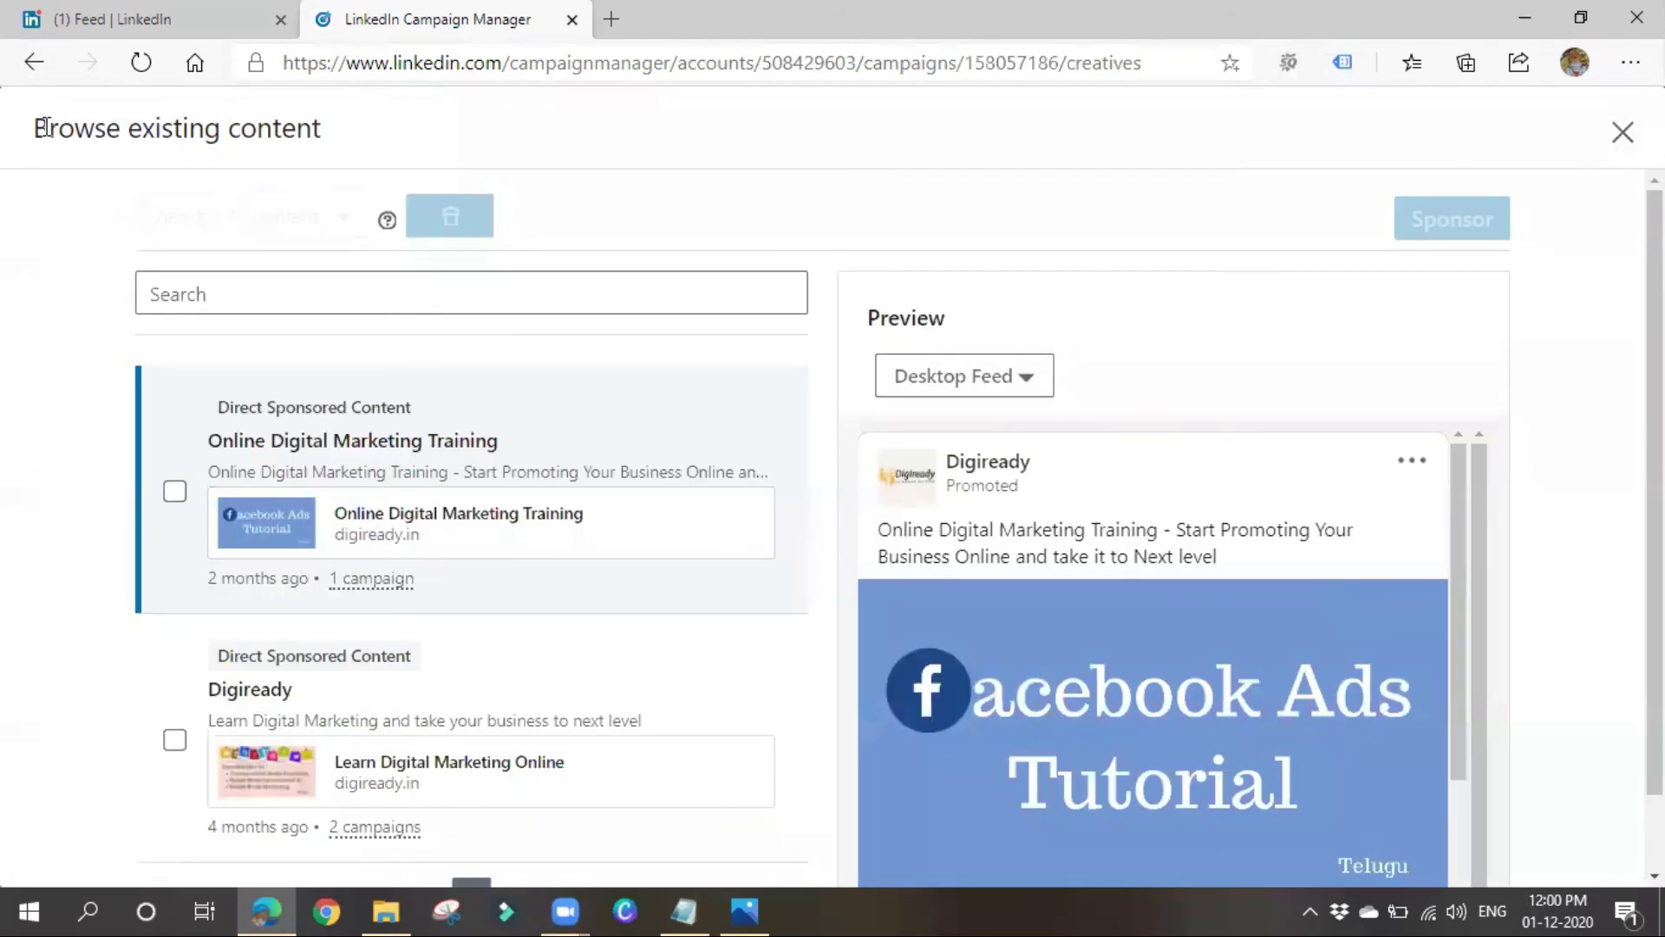
pyautogui.click(1625, 134)
# Start a new single image ad for the campaign and name it Digiready.
pyautogui.click(812, 262)
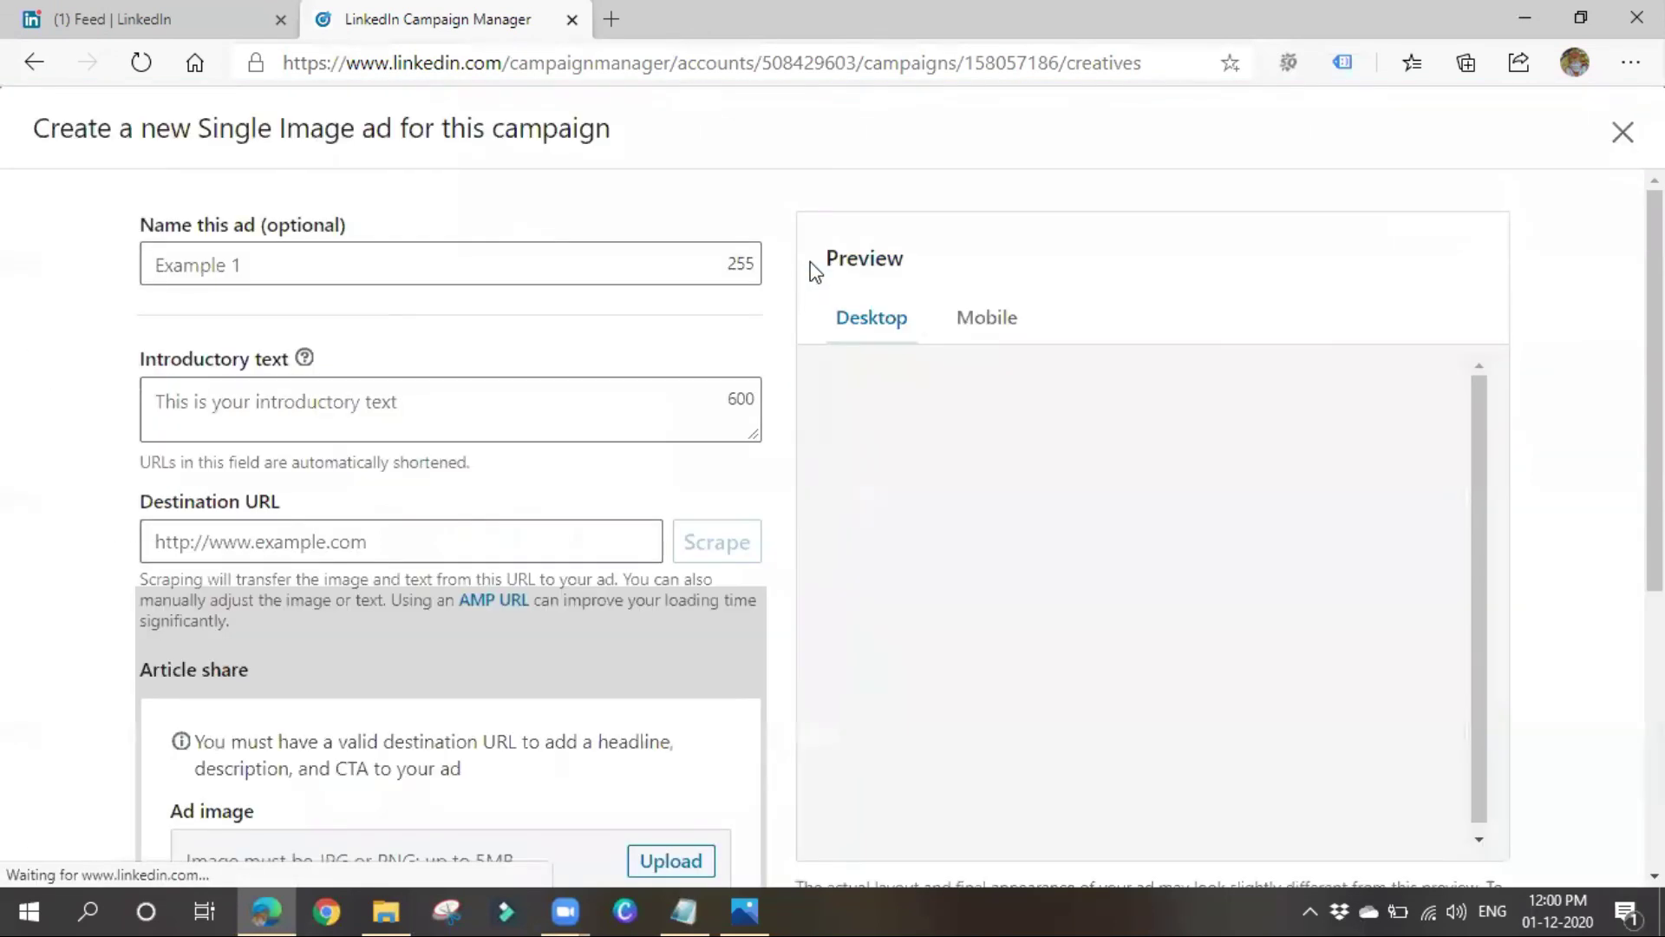
pyautogui.click(336, 263)
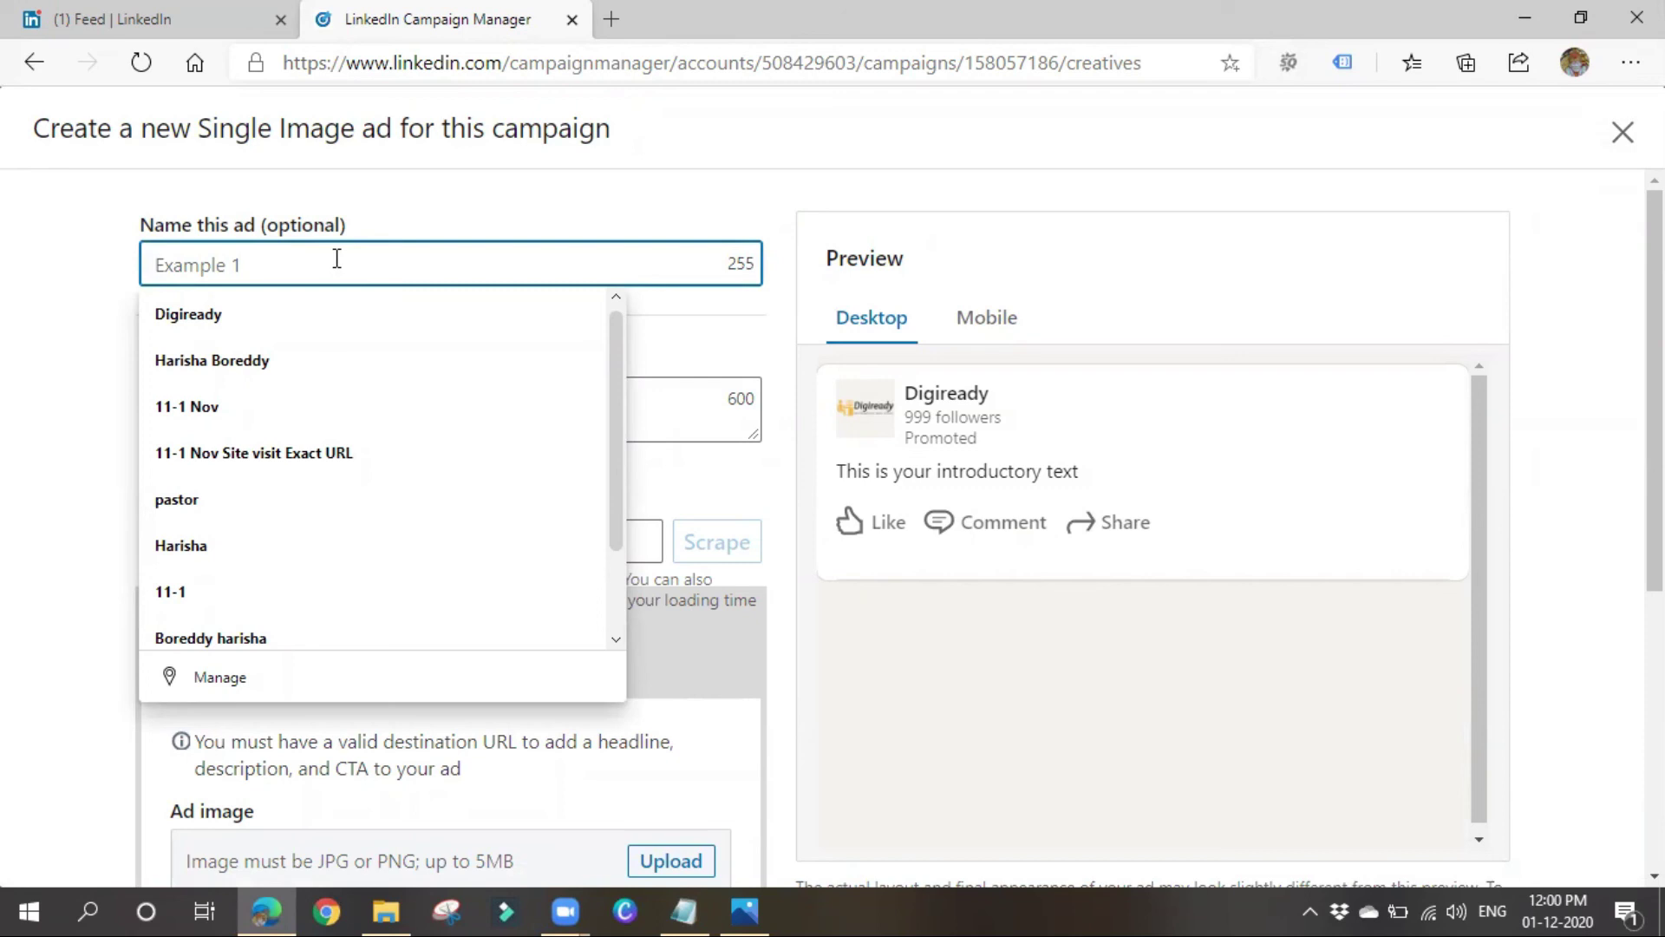
pyautogui.click(325, 320)
# Enter the ad's introductory text "Learn Digital Marketing and promote your Business Online".
pyautogui.click(327, 417)
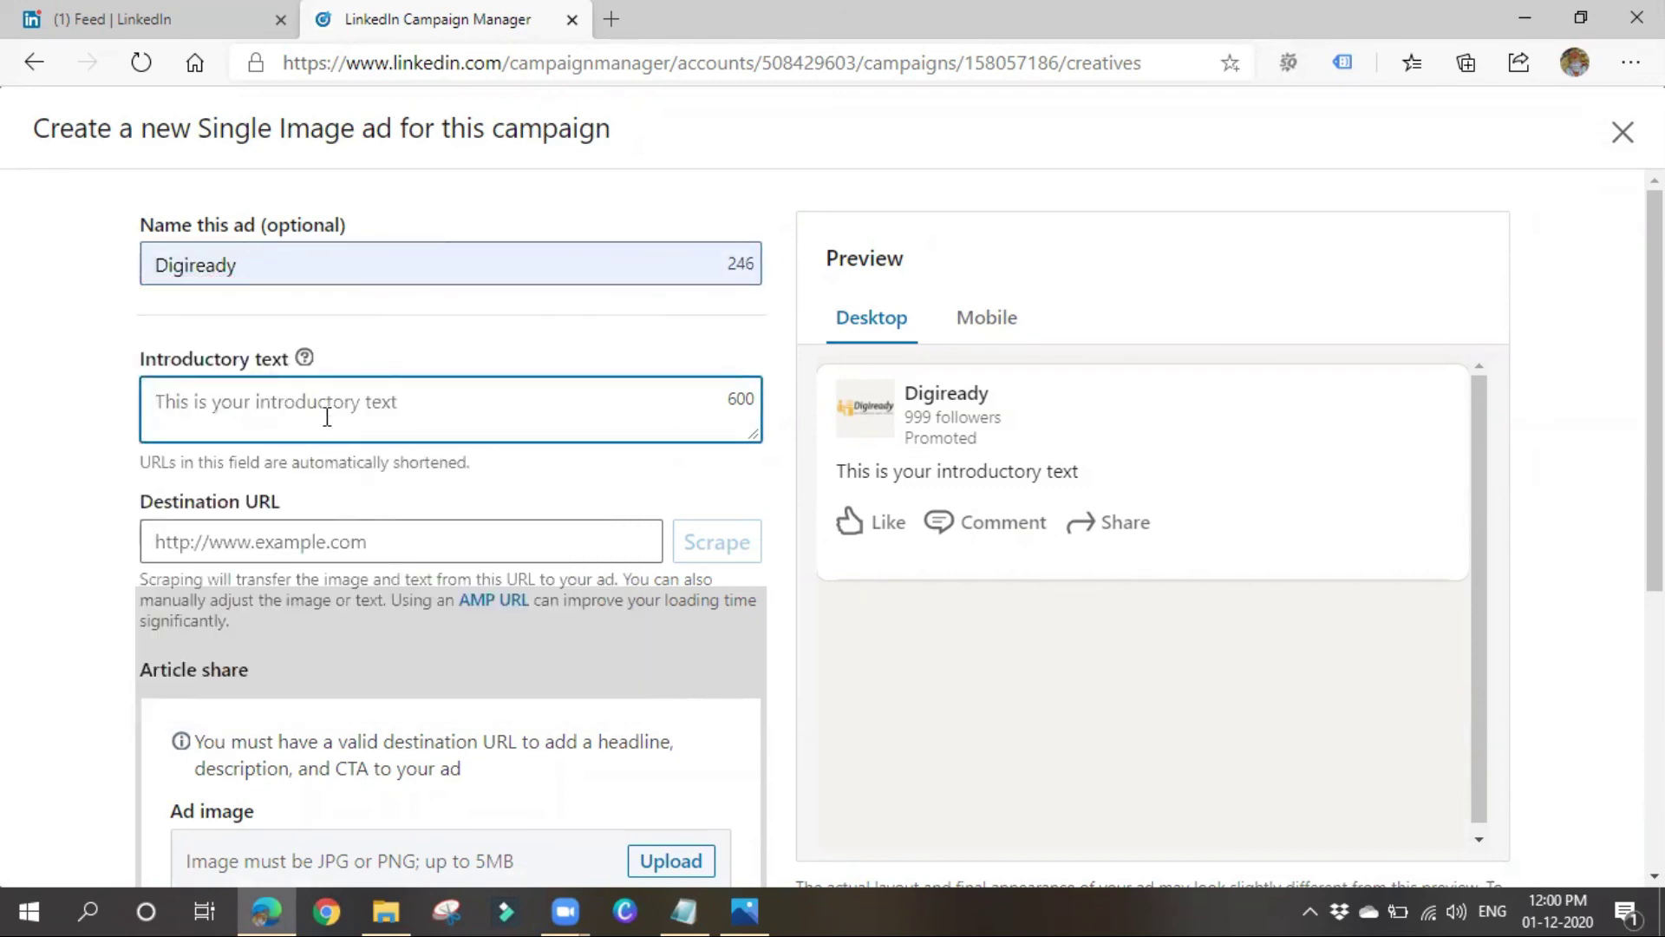
pyautogui.write('Lea')
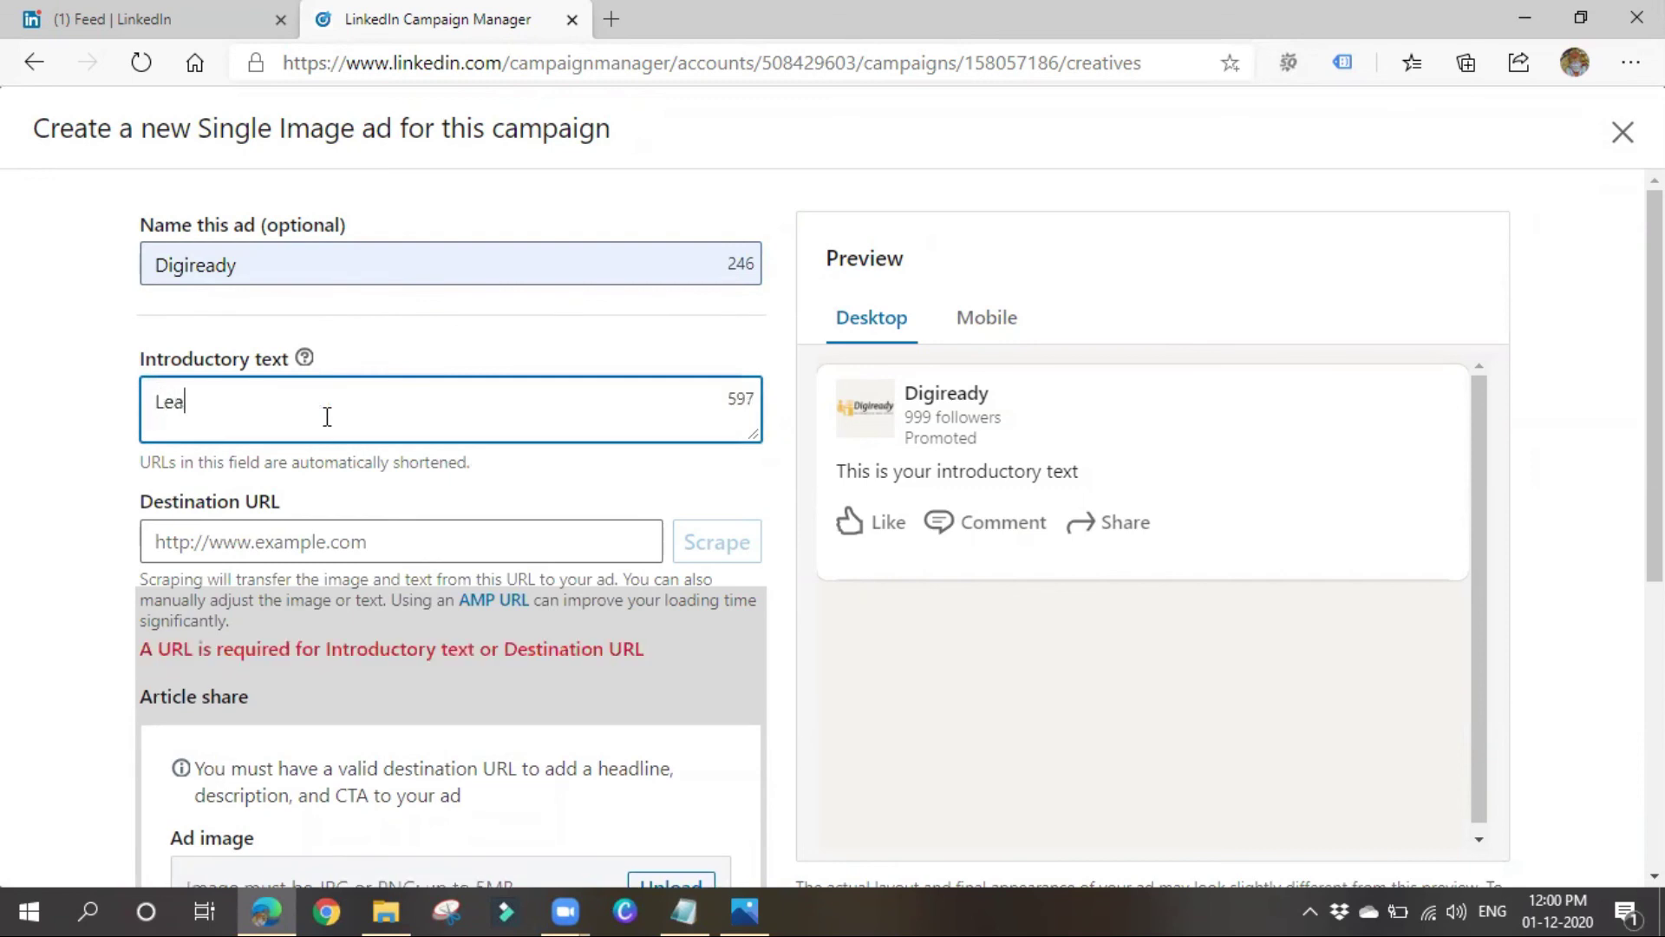
pyautogui.press('BackSpace')
pyautogui.press('BackSpace')
pyautogui.press('BackSpace')
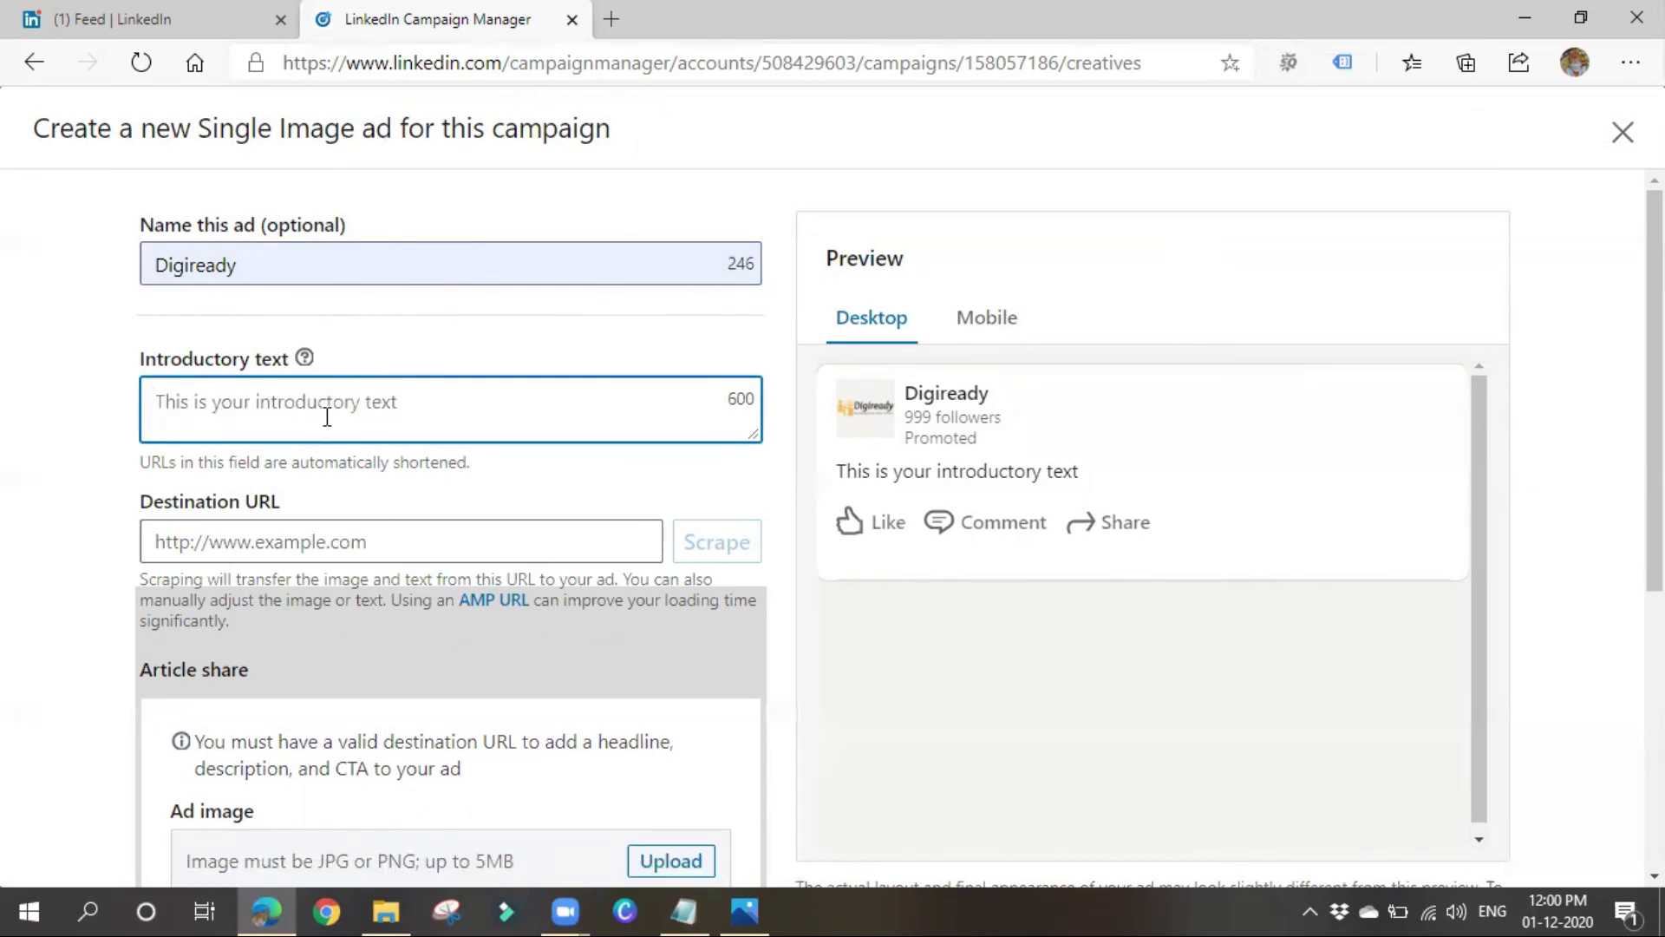
pyautogui.write('Learn D')
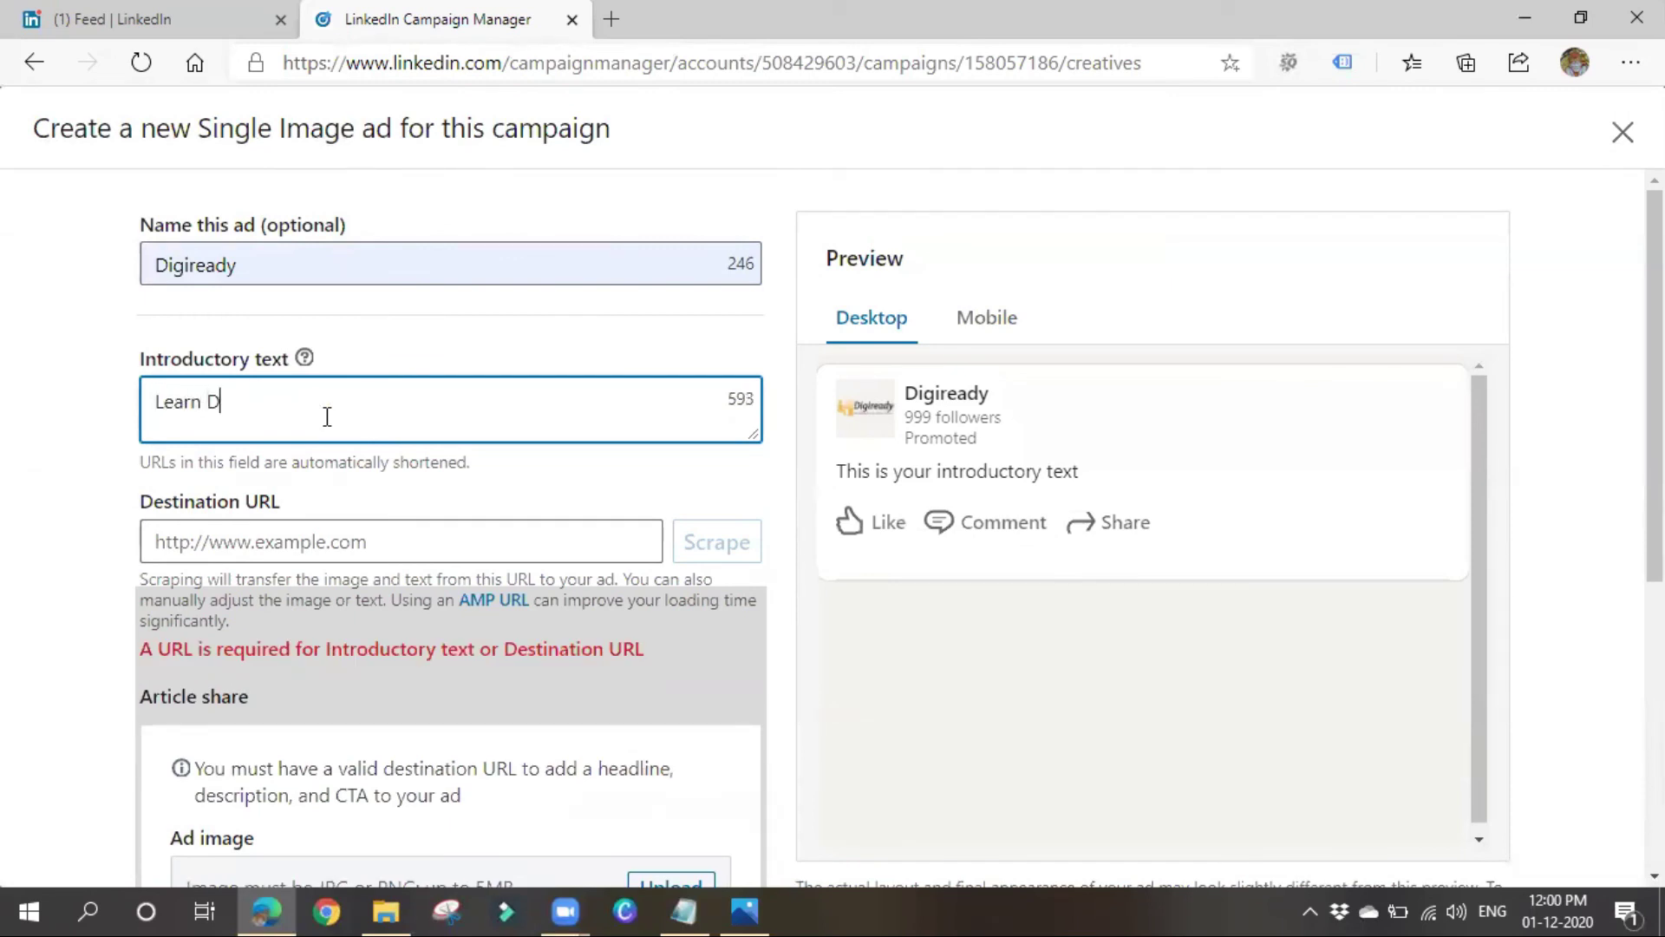
pyautogui.write('igital Marketing and')
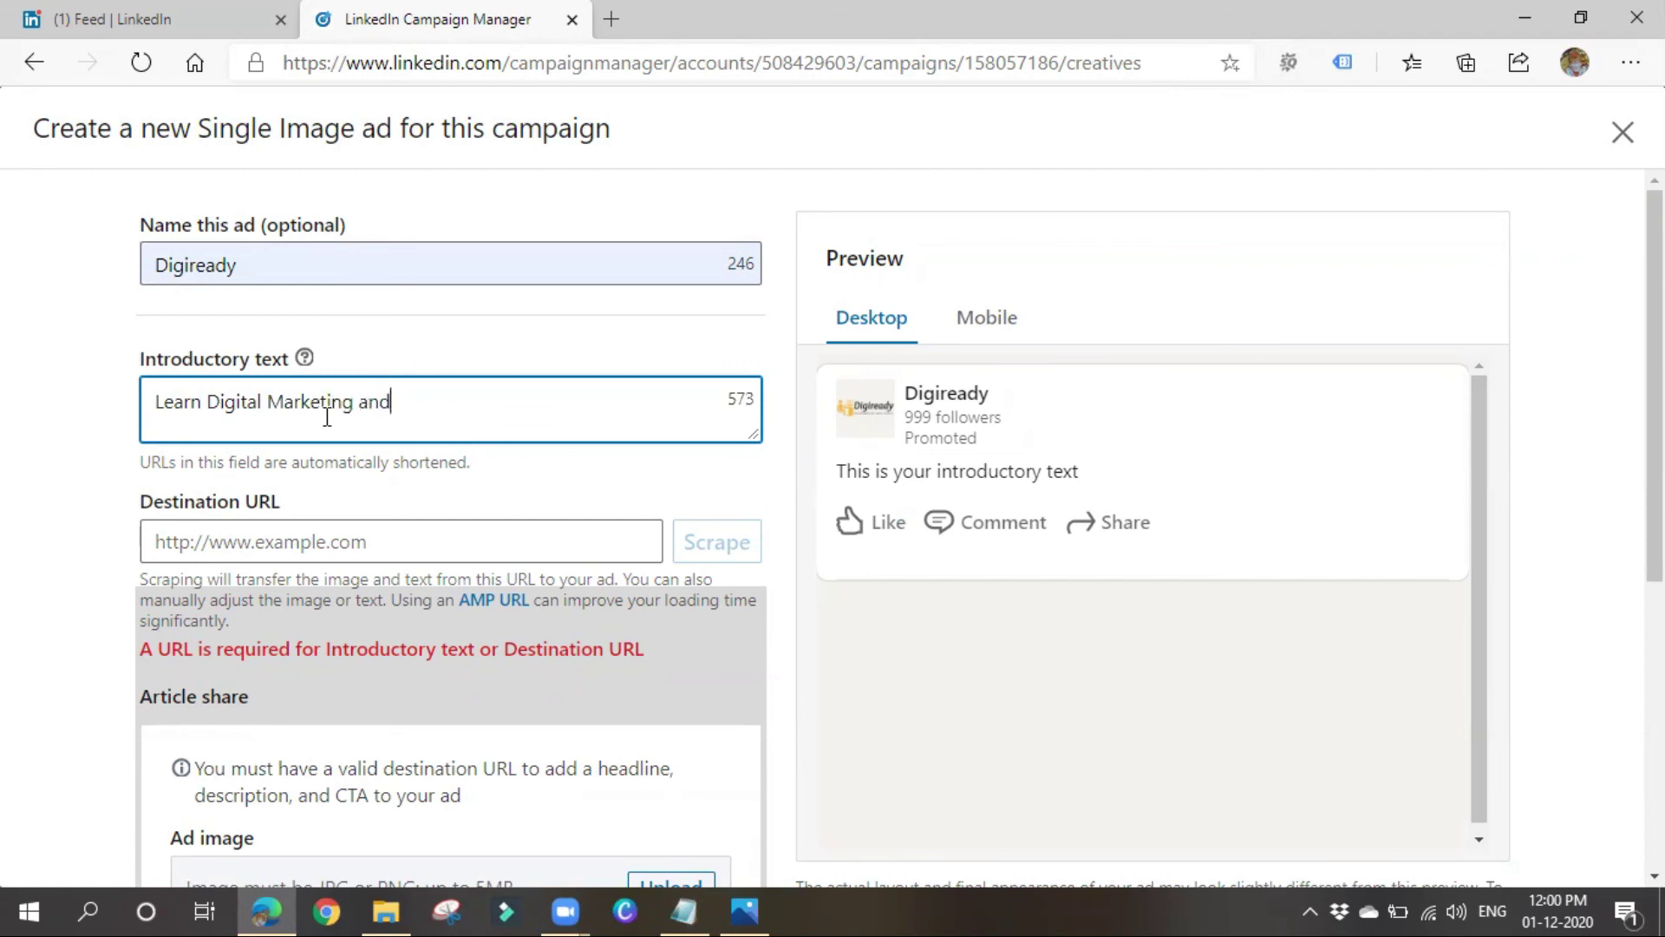
pyautogui.write(' promote your Busin')
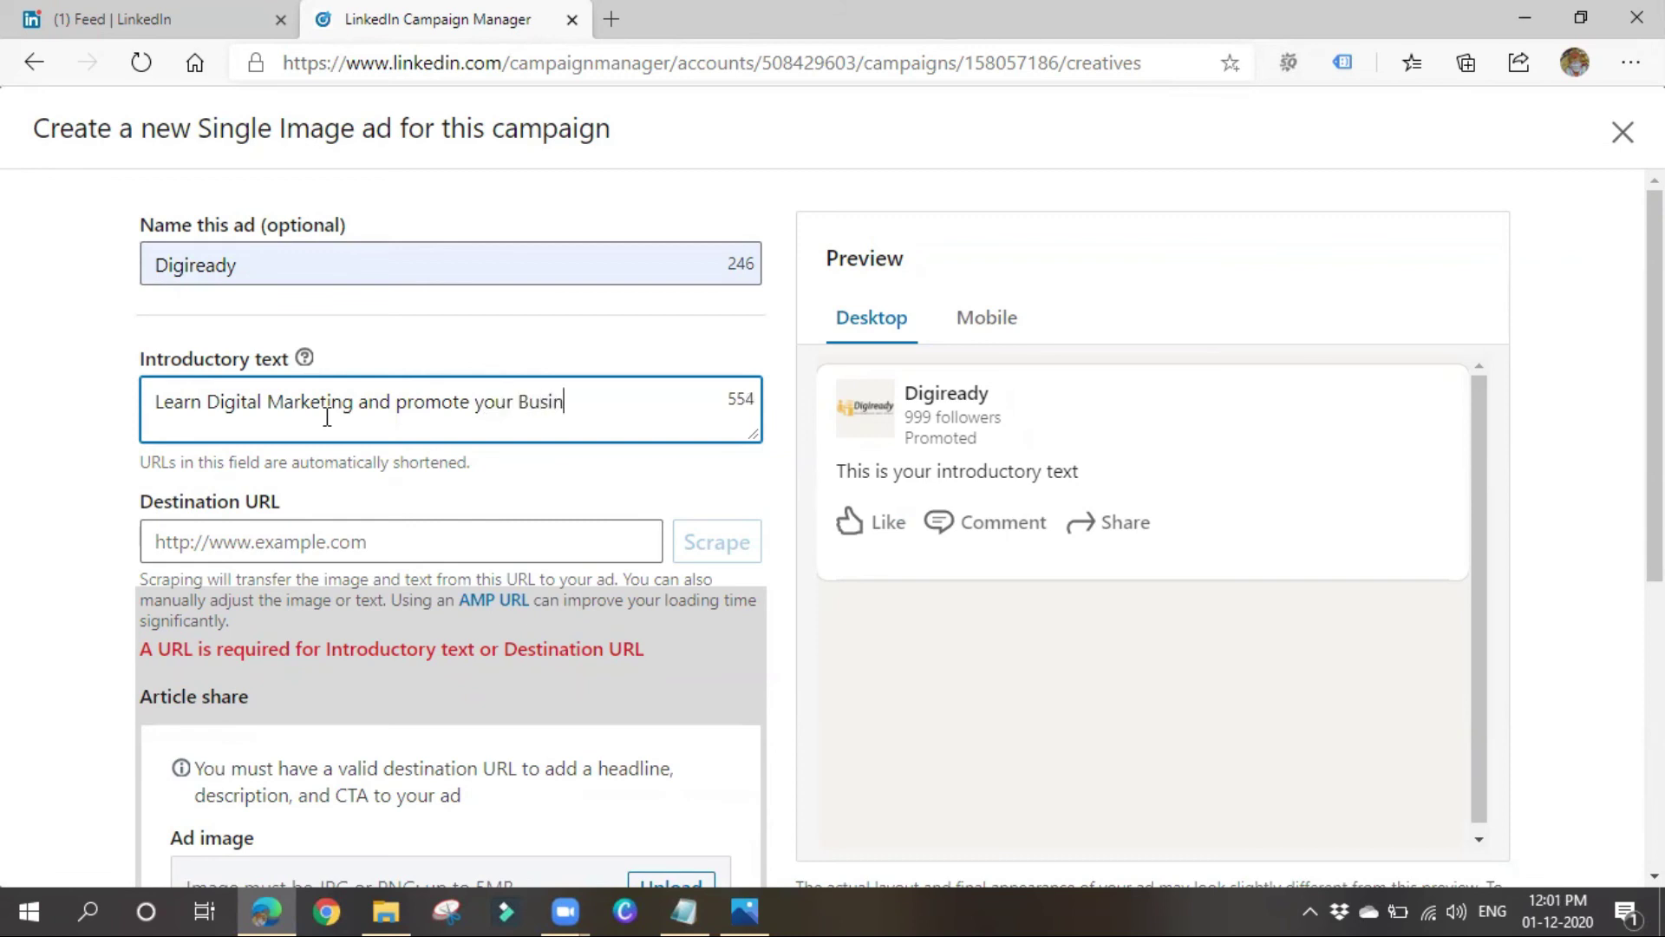
pyautogui.write('ess Online')
pyautogui.click(334, 542)
pyautogui.click(317, 660)
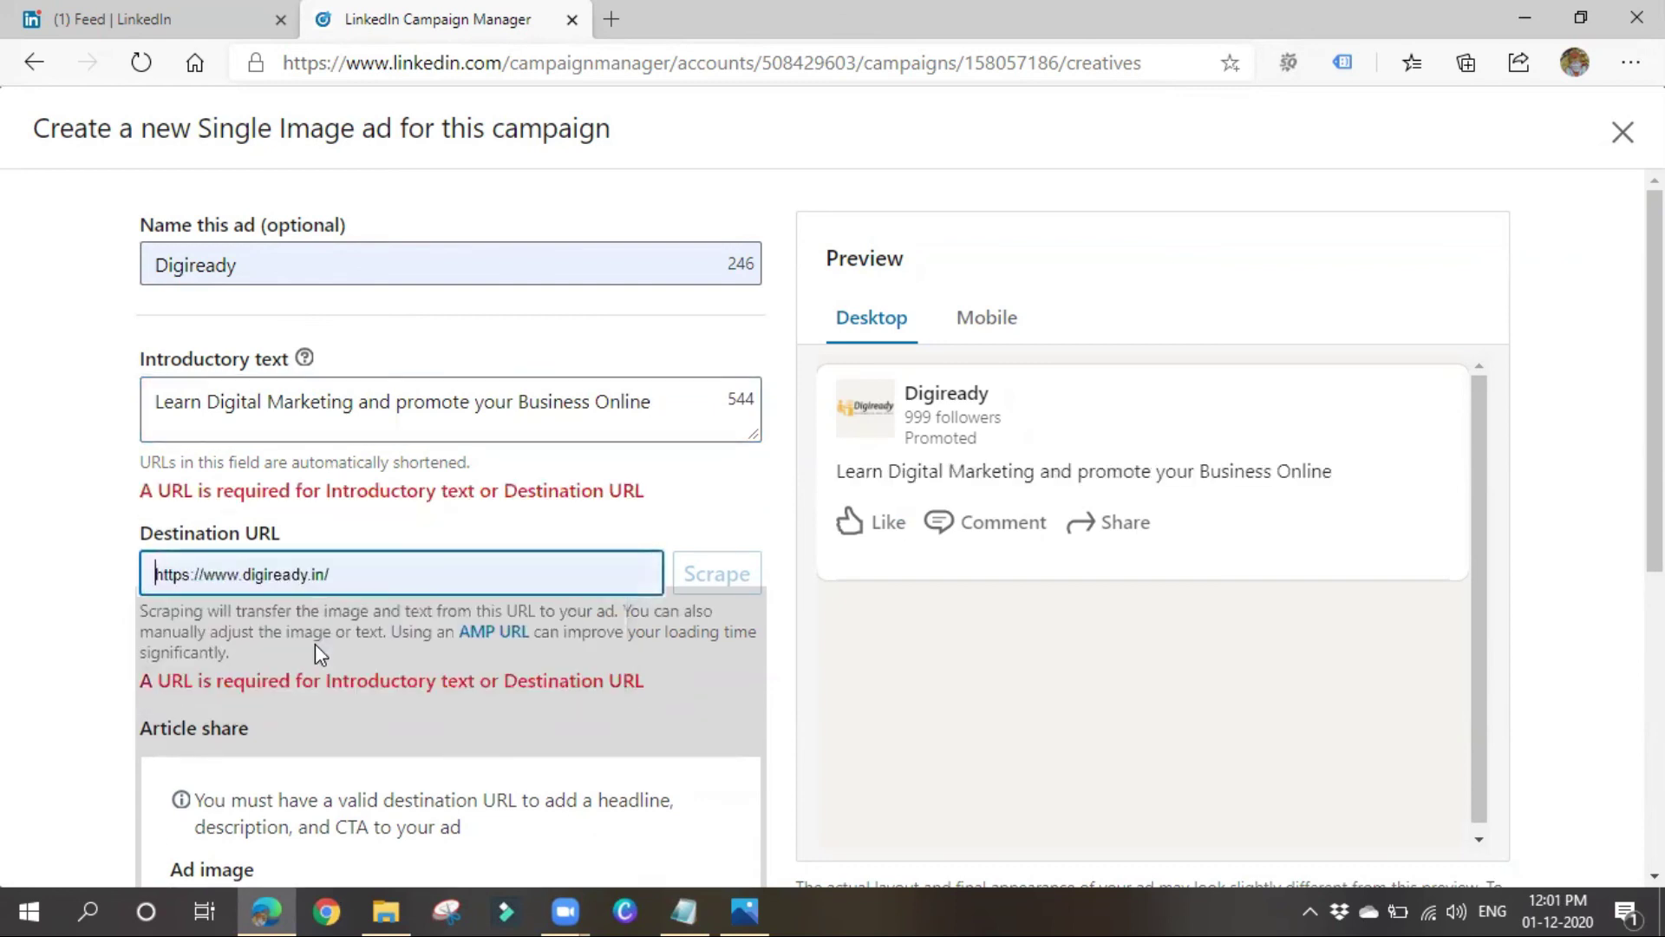
pyautogui.scroll(-2, 343, 791)
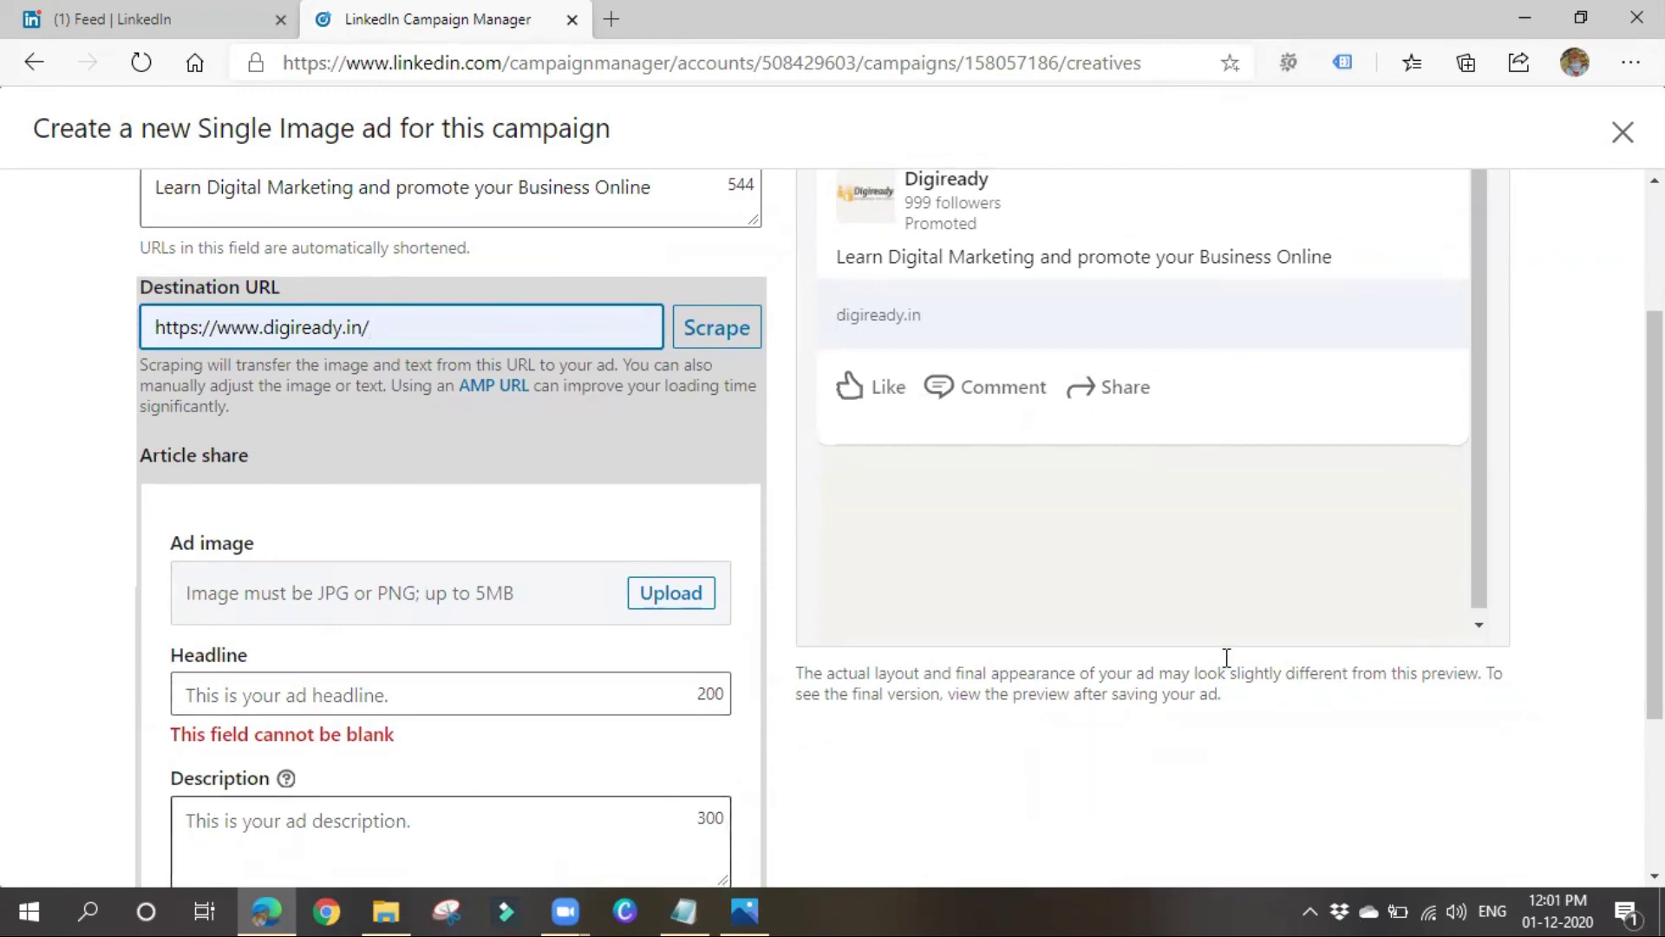
pyautogui.scroll(2, 1101, 625)
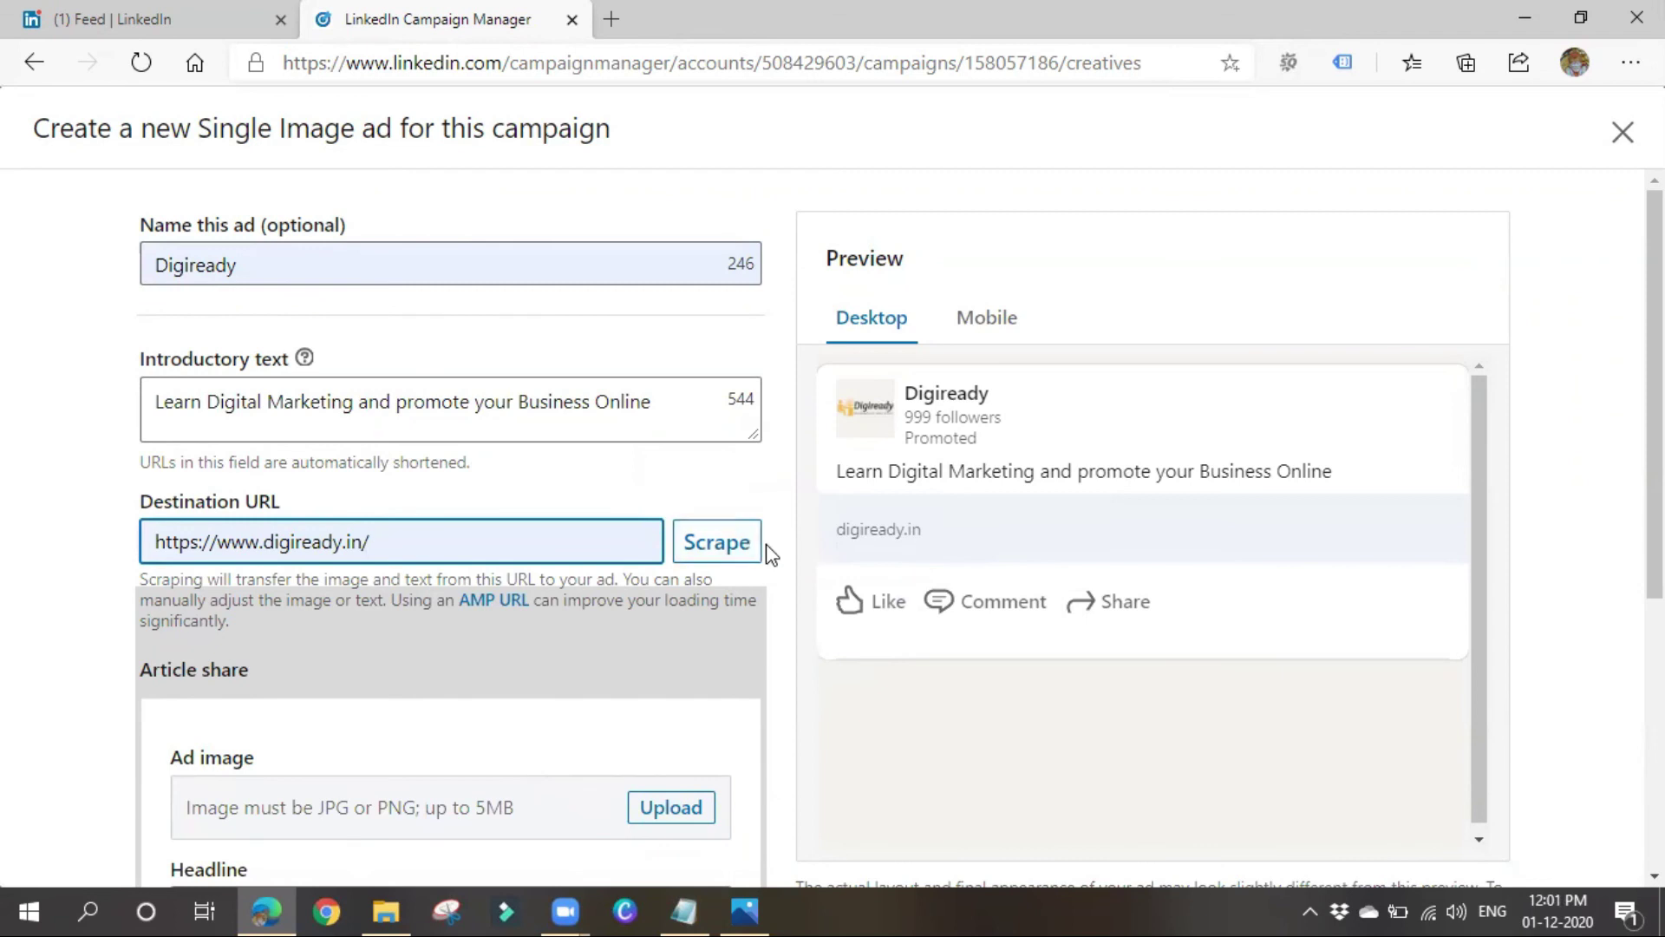
pyautogui.moveTo(272, 582); pyautogui.dragTo(617, 580)
pyautogui.click(713, 545)
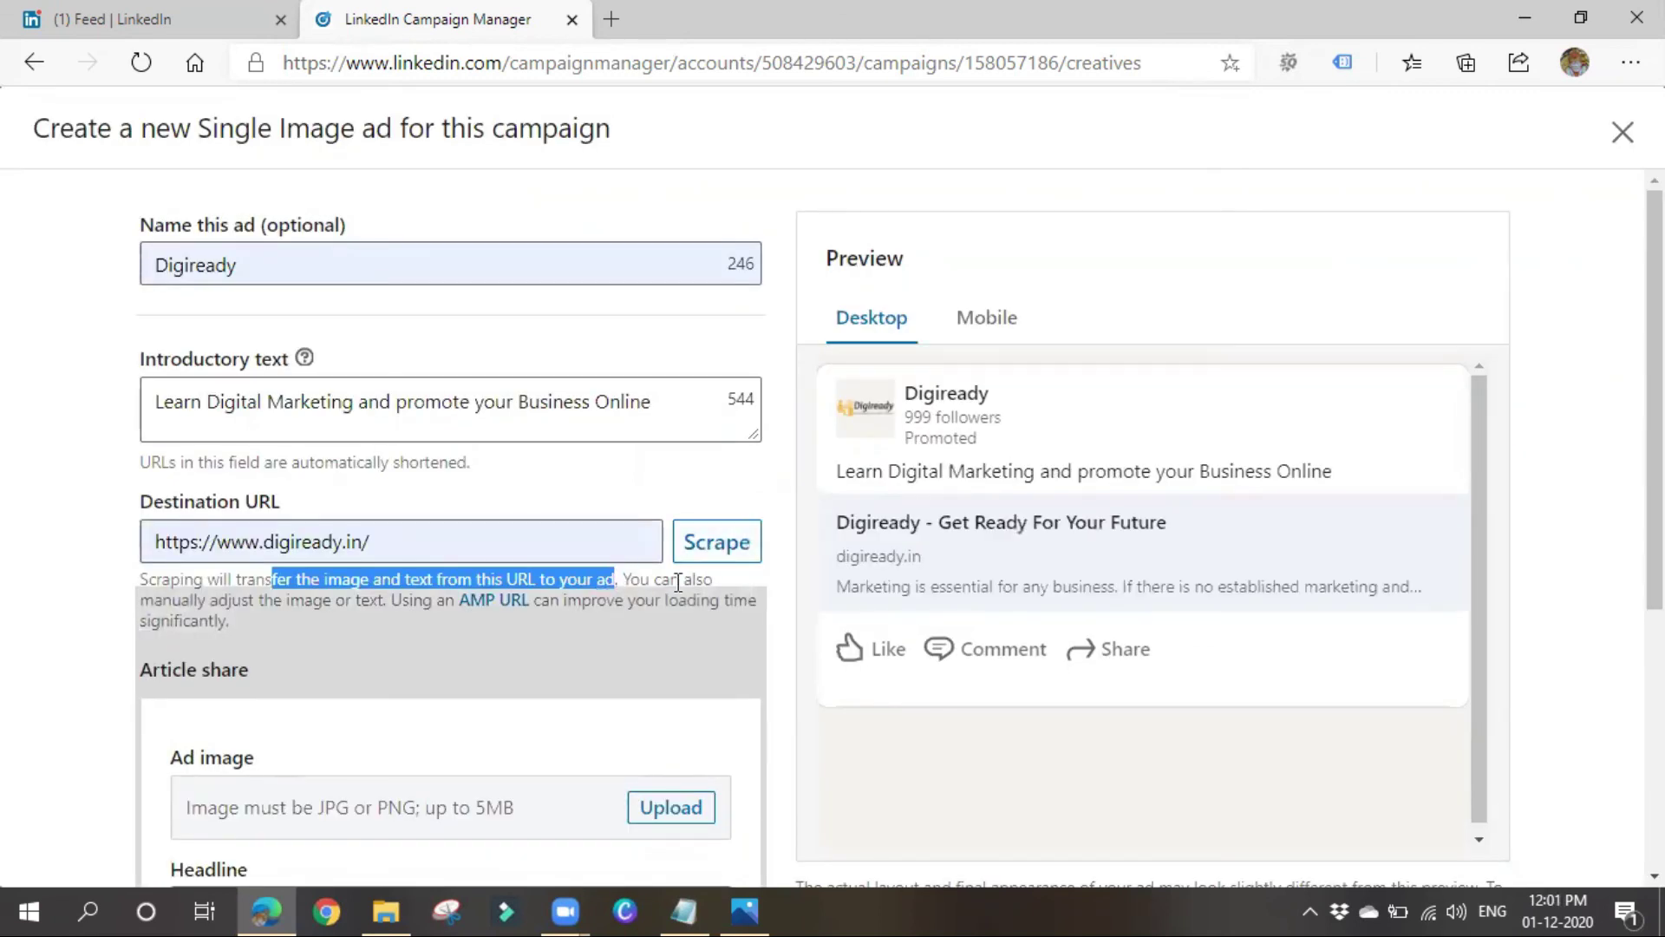
pyautogui.moveTo(245, 599); pyautogui.dragTo(378, 600)
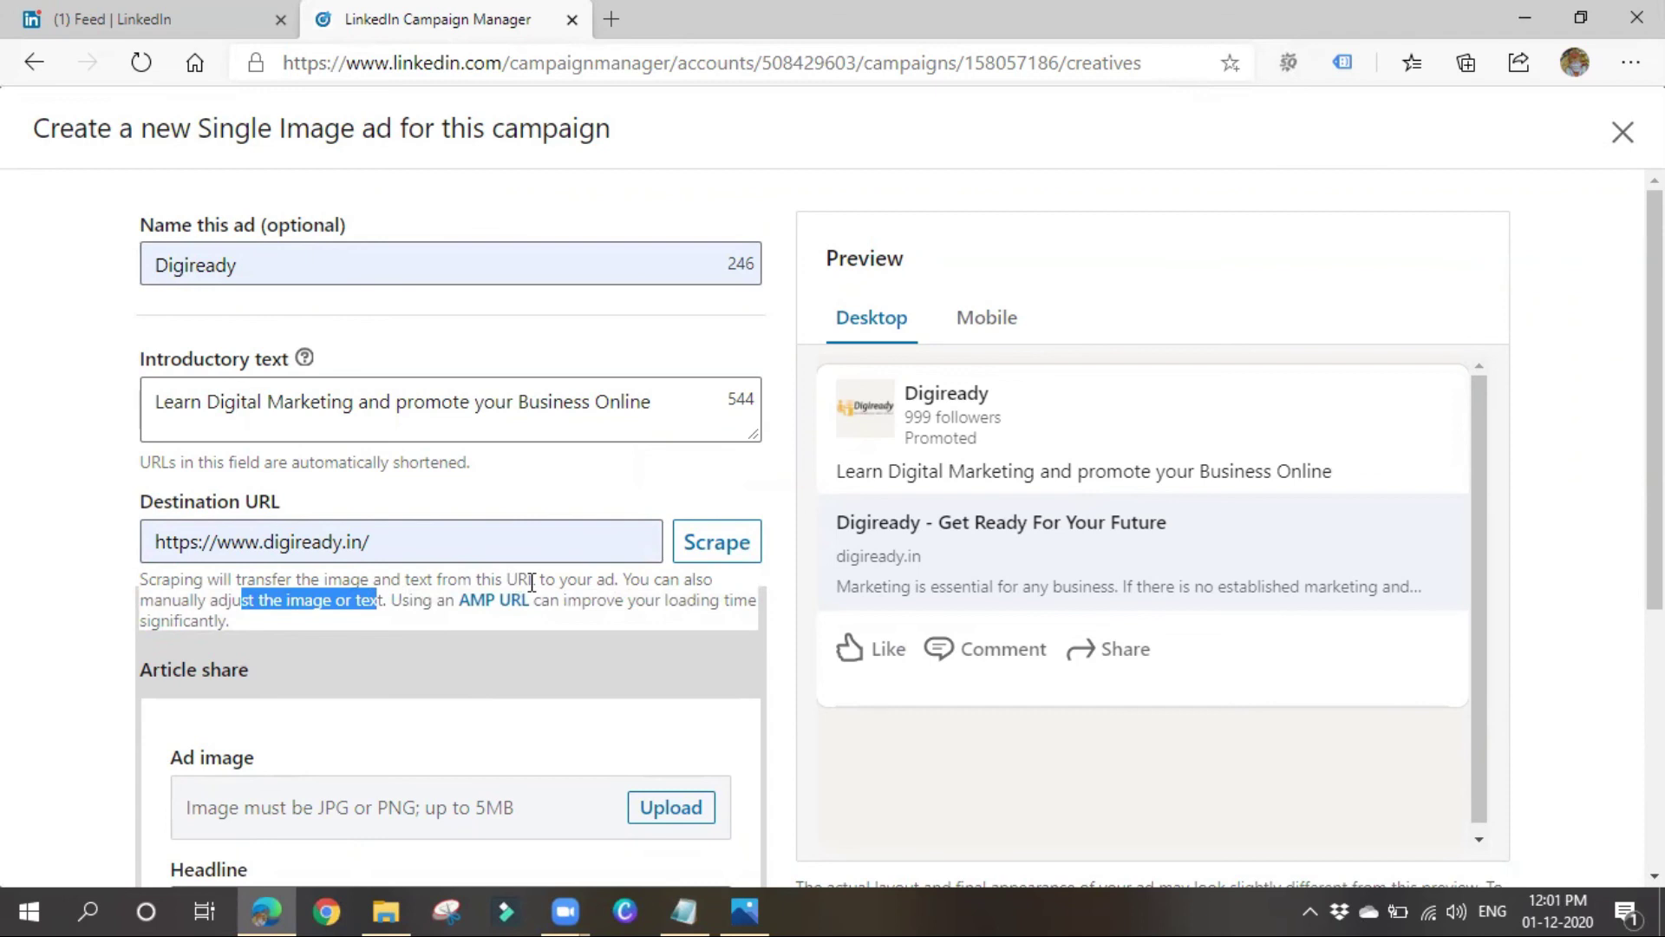
# Check the destination URL and the scraped headline and description in the ad's desktop preview.
pyautogui.moveTo(397, 541); pyautogui.dragTo(137, 540)
pyautogui.click(96, 544)
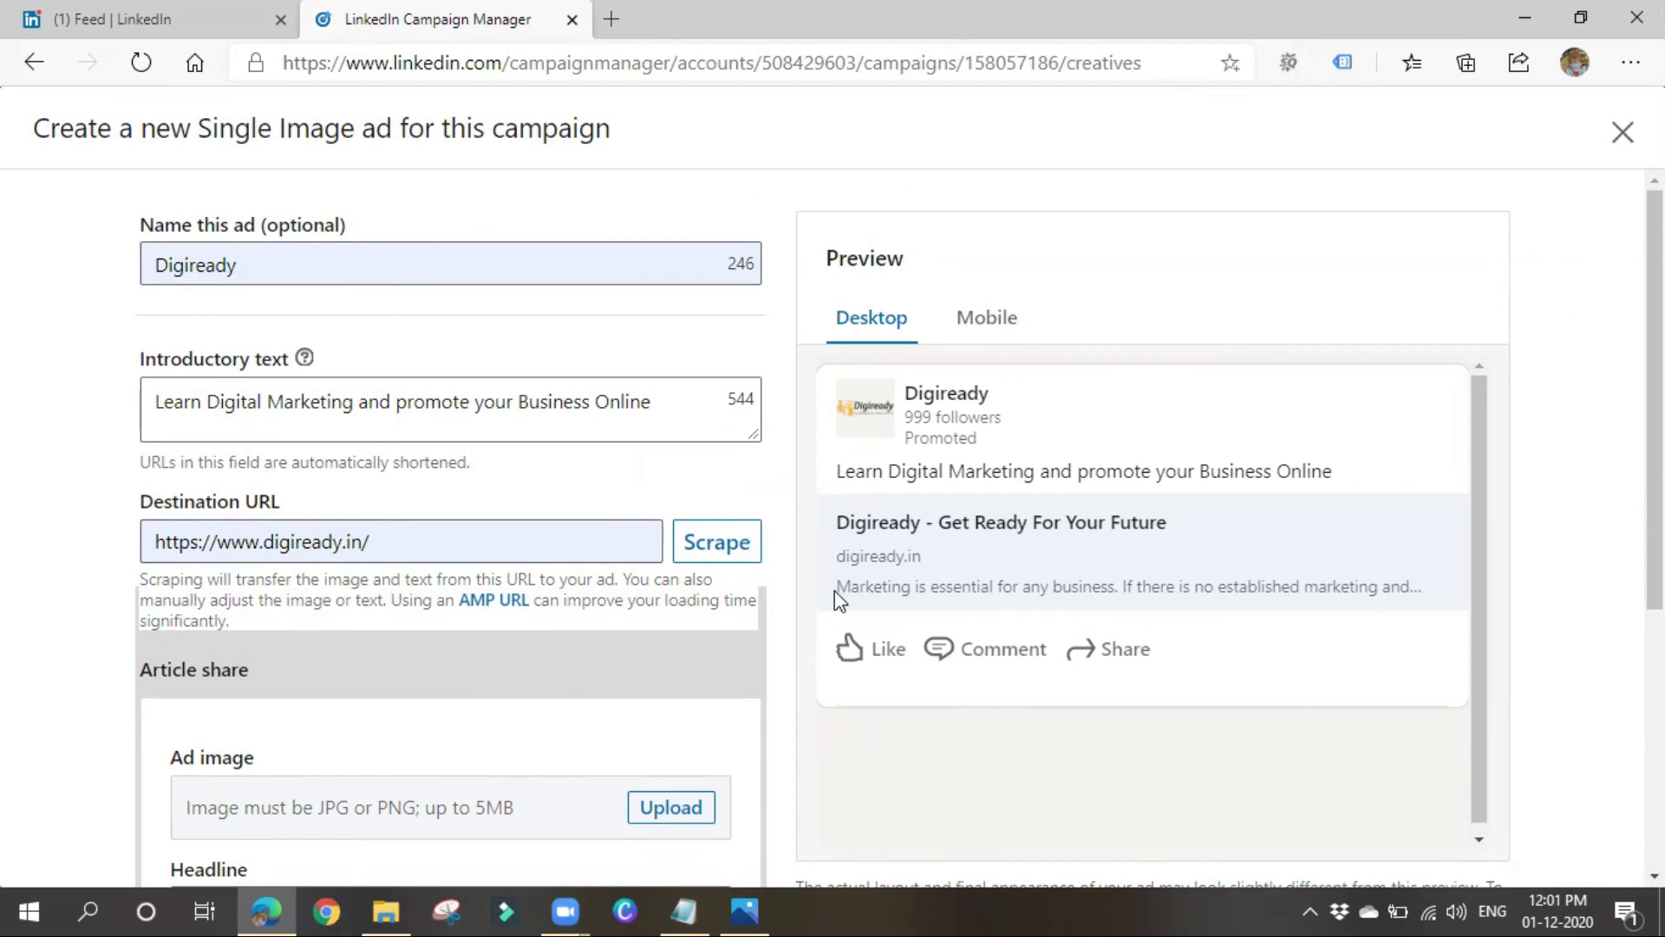
pyautogui.tripleClick(1188, 600)
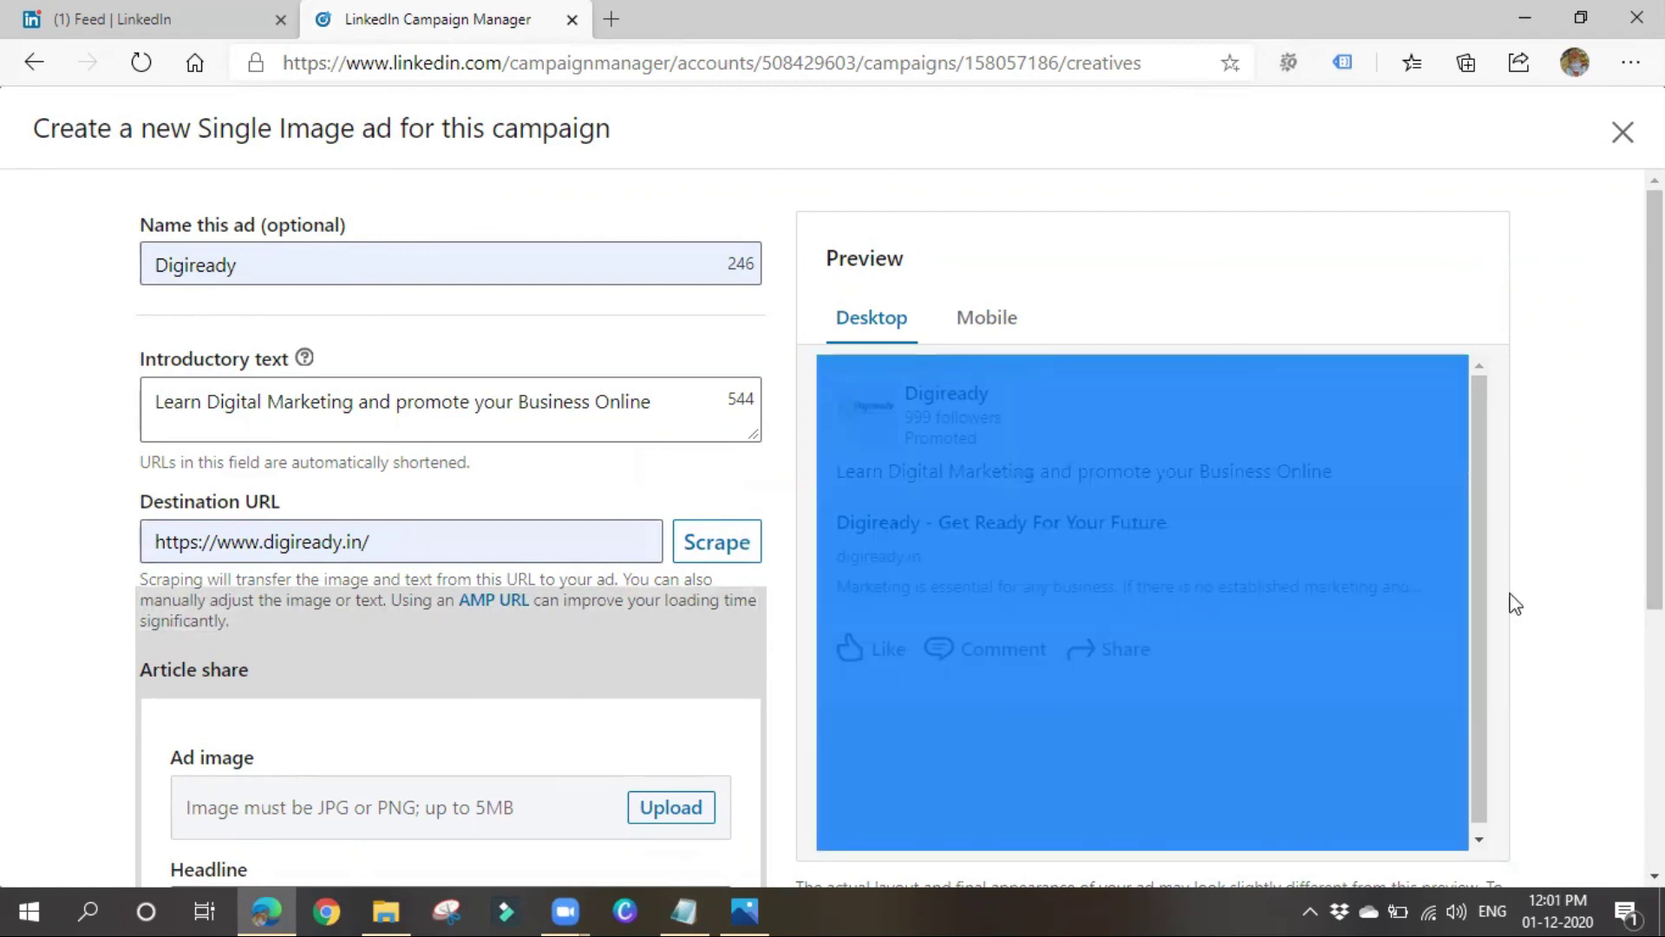
pyautogui.click(1293, 331)
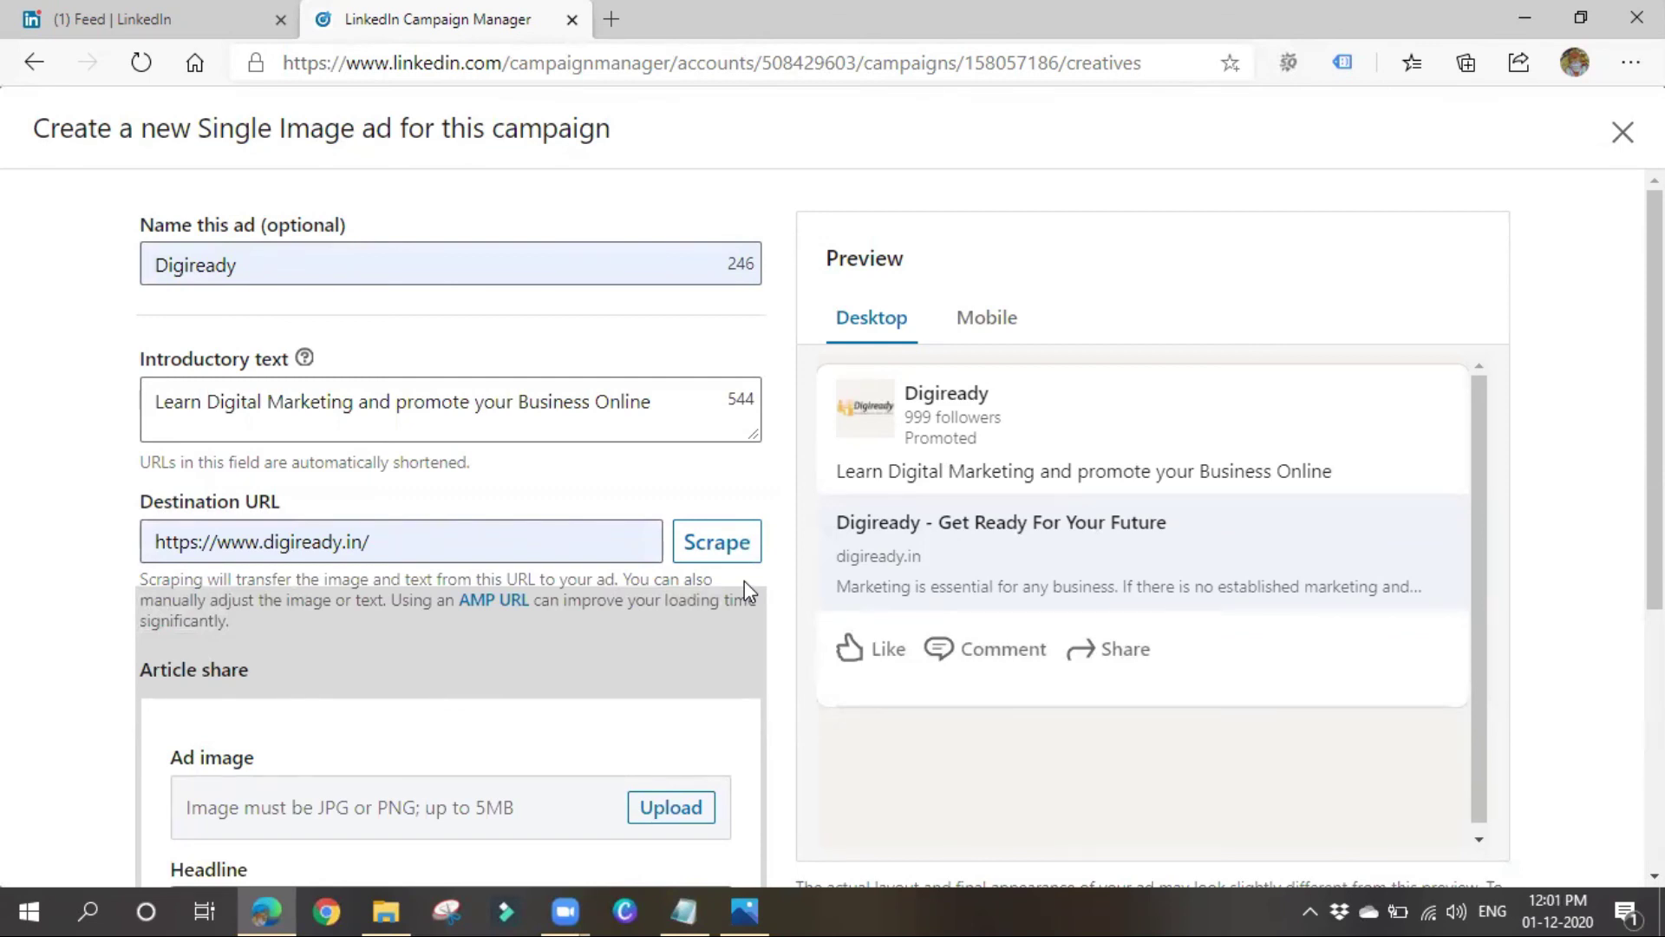
# Upload Adv Search Net.png as the ad image and check it in the preview.
pyautogui.scroll(-5, 745, 580)
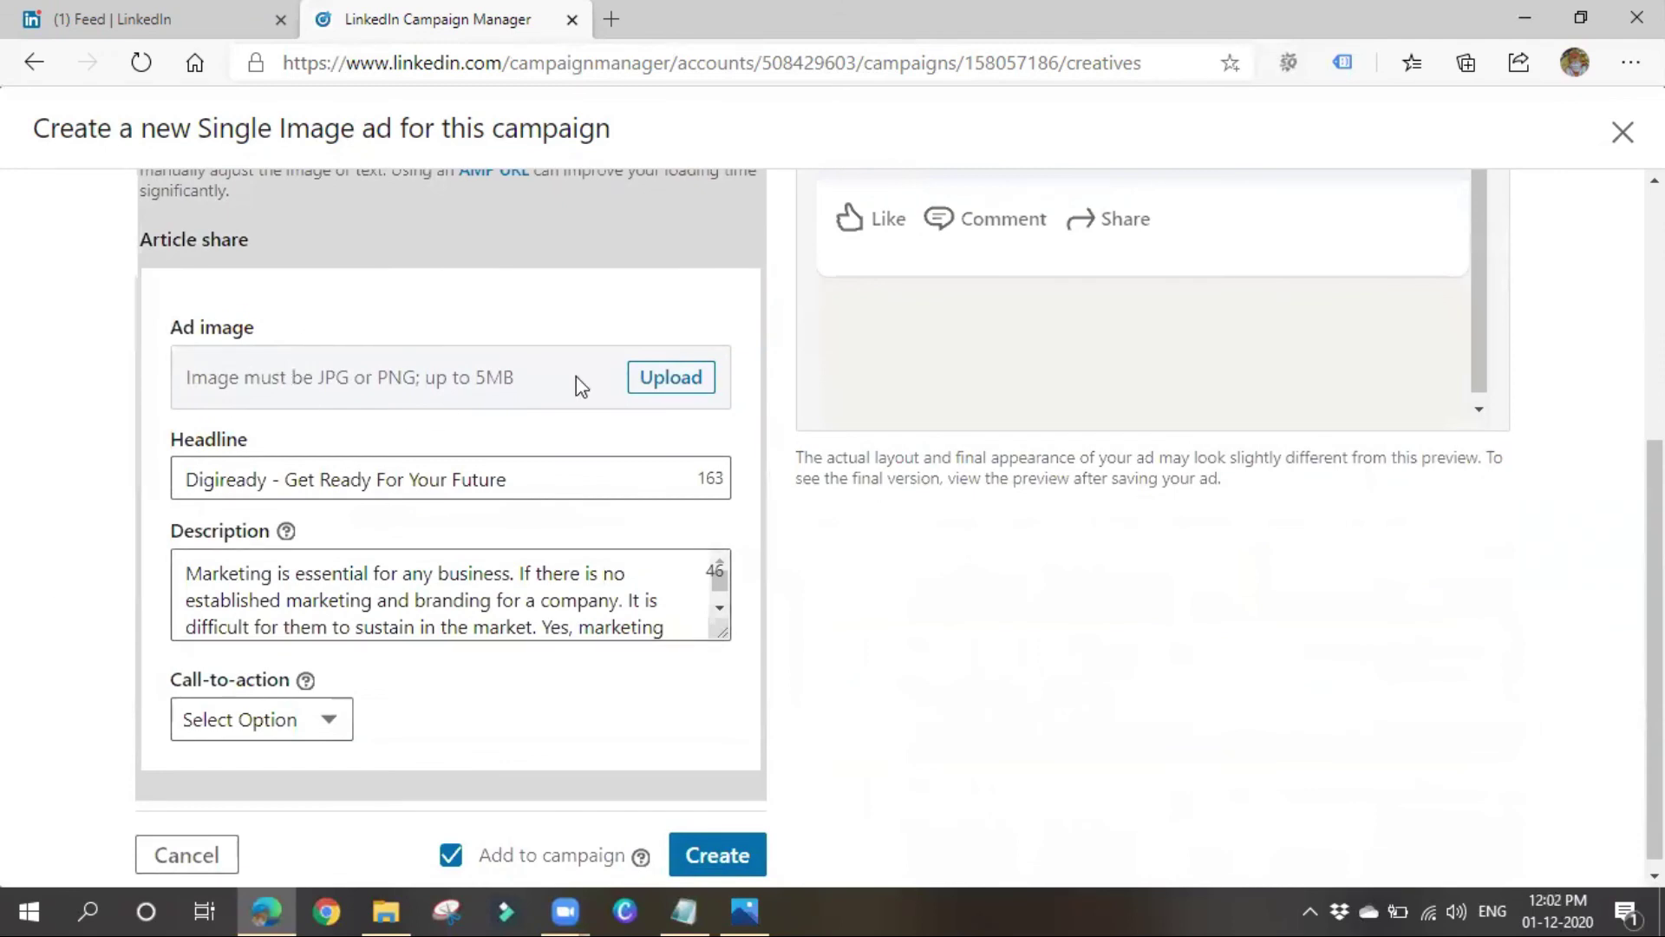
pyautogui.click(659, 383)
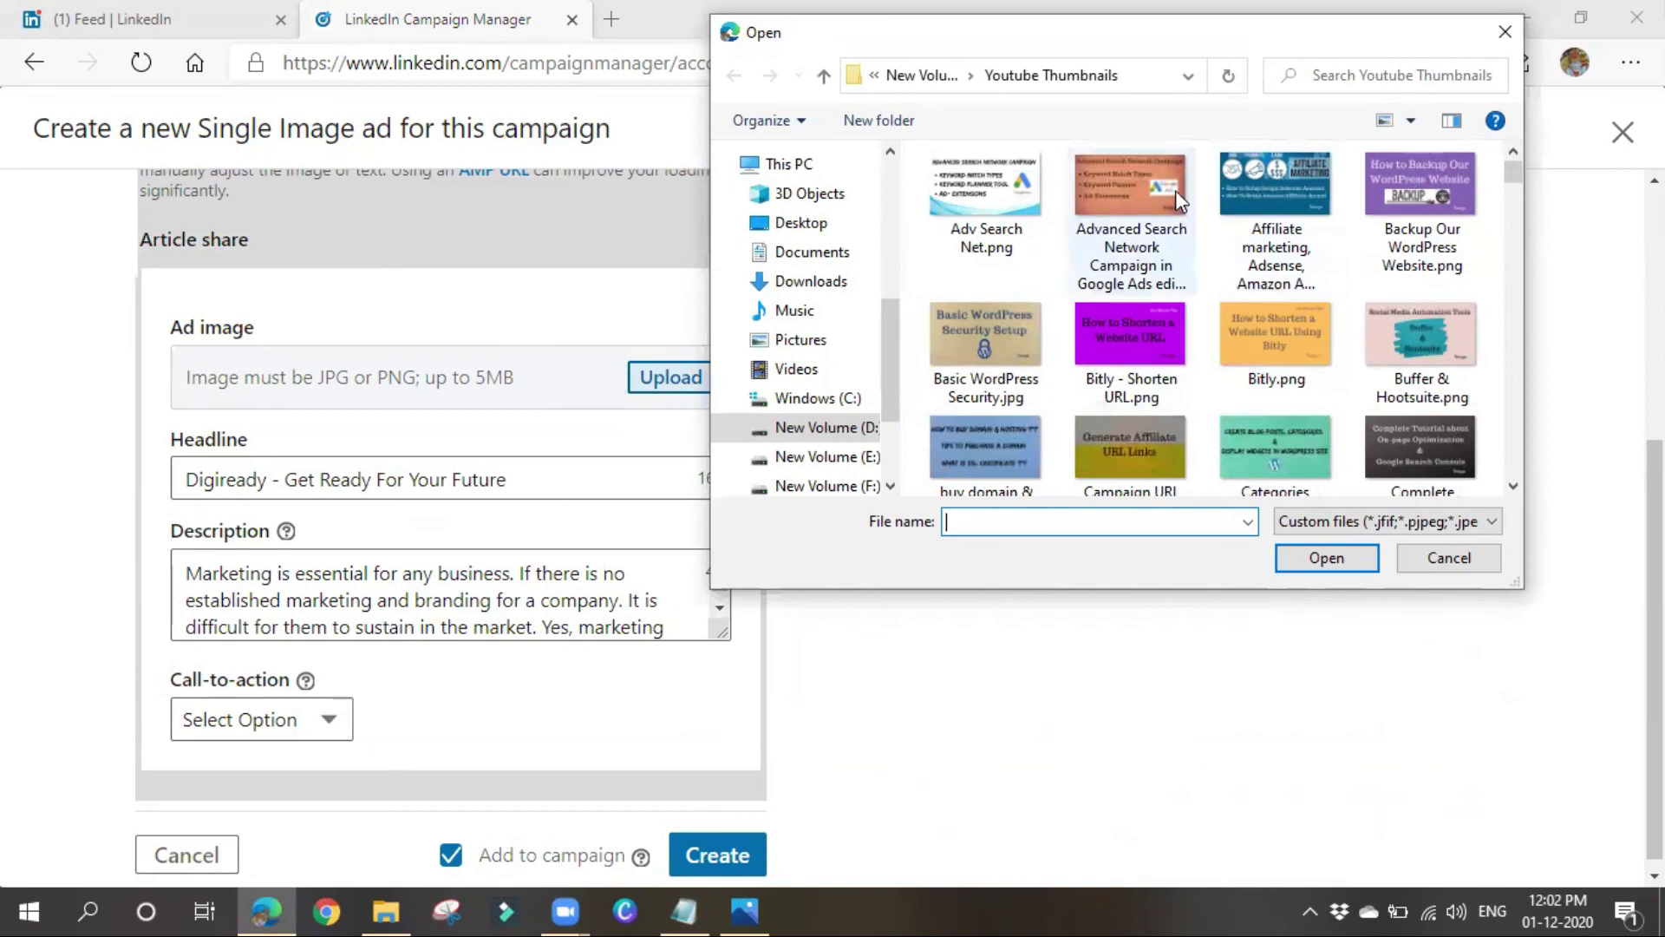
pyautogui.click(985, 197)
pyautogui.click(1376, 567)
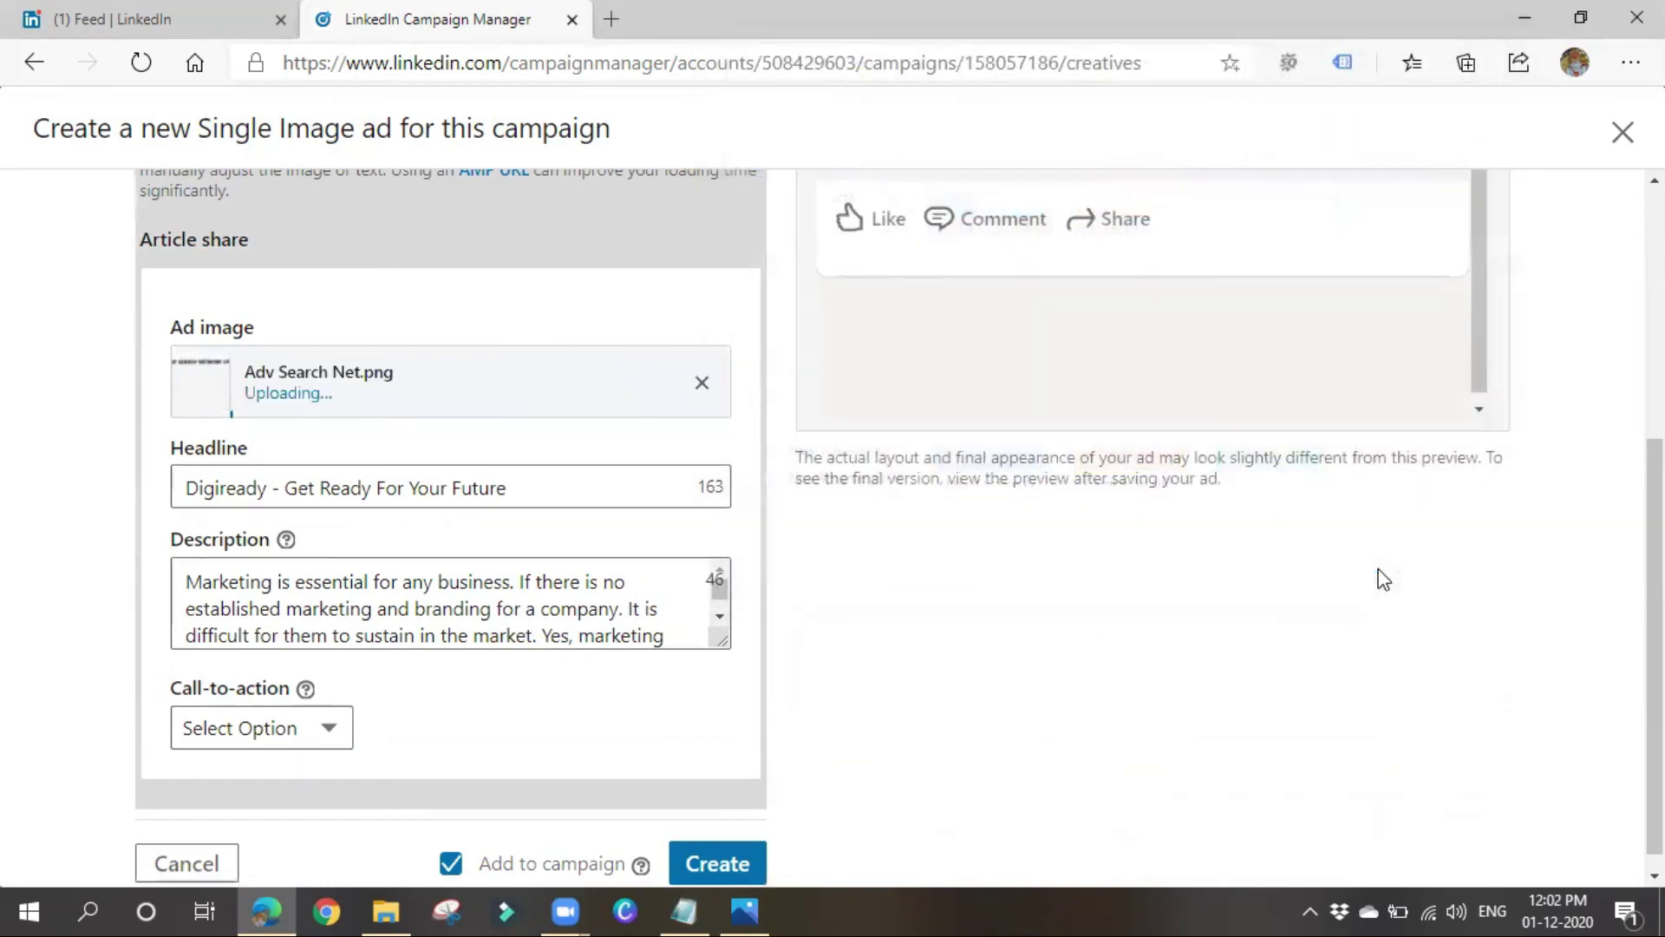
pyautogui.scroll(-1, 485, 709)
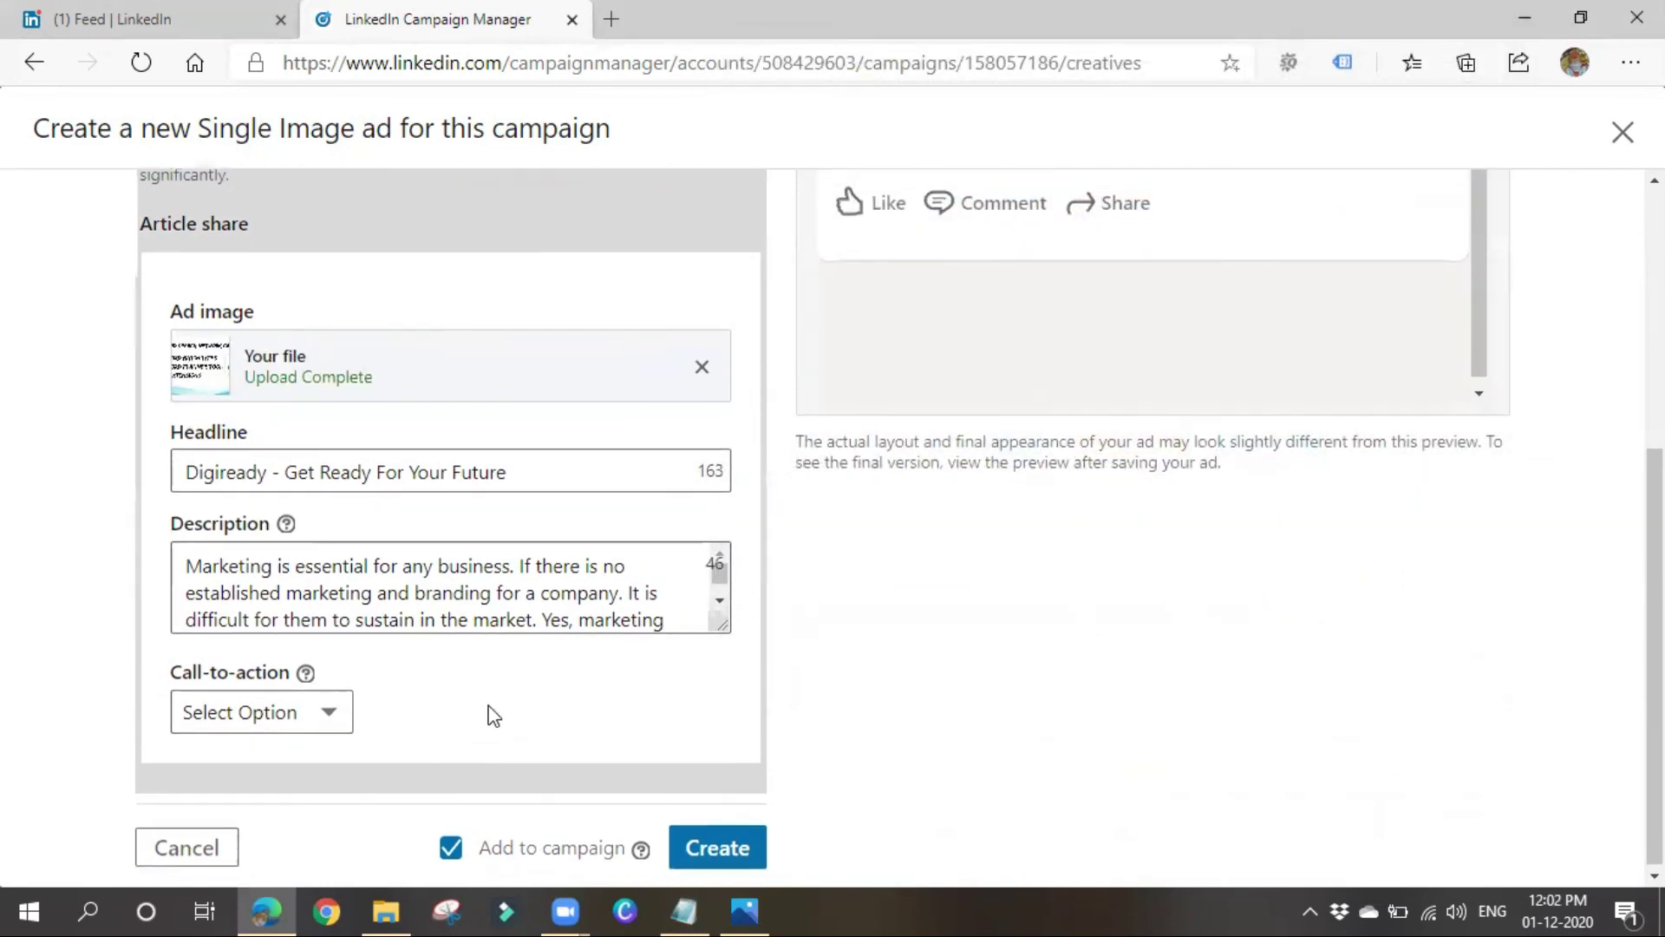
pyautogui.scroll(-1, 409, 599)
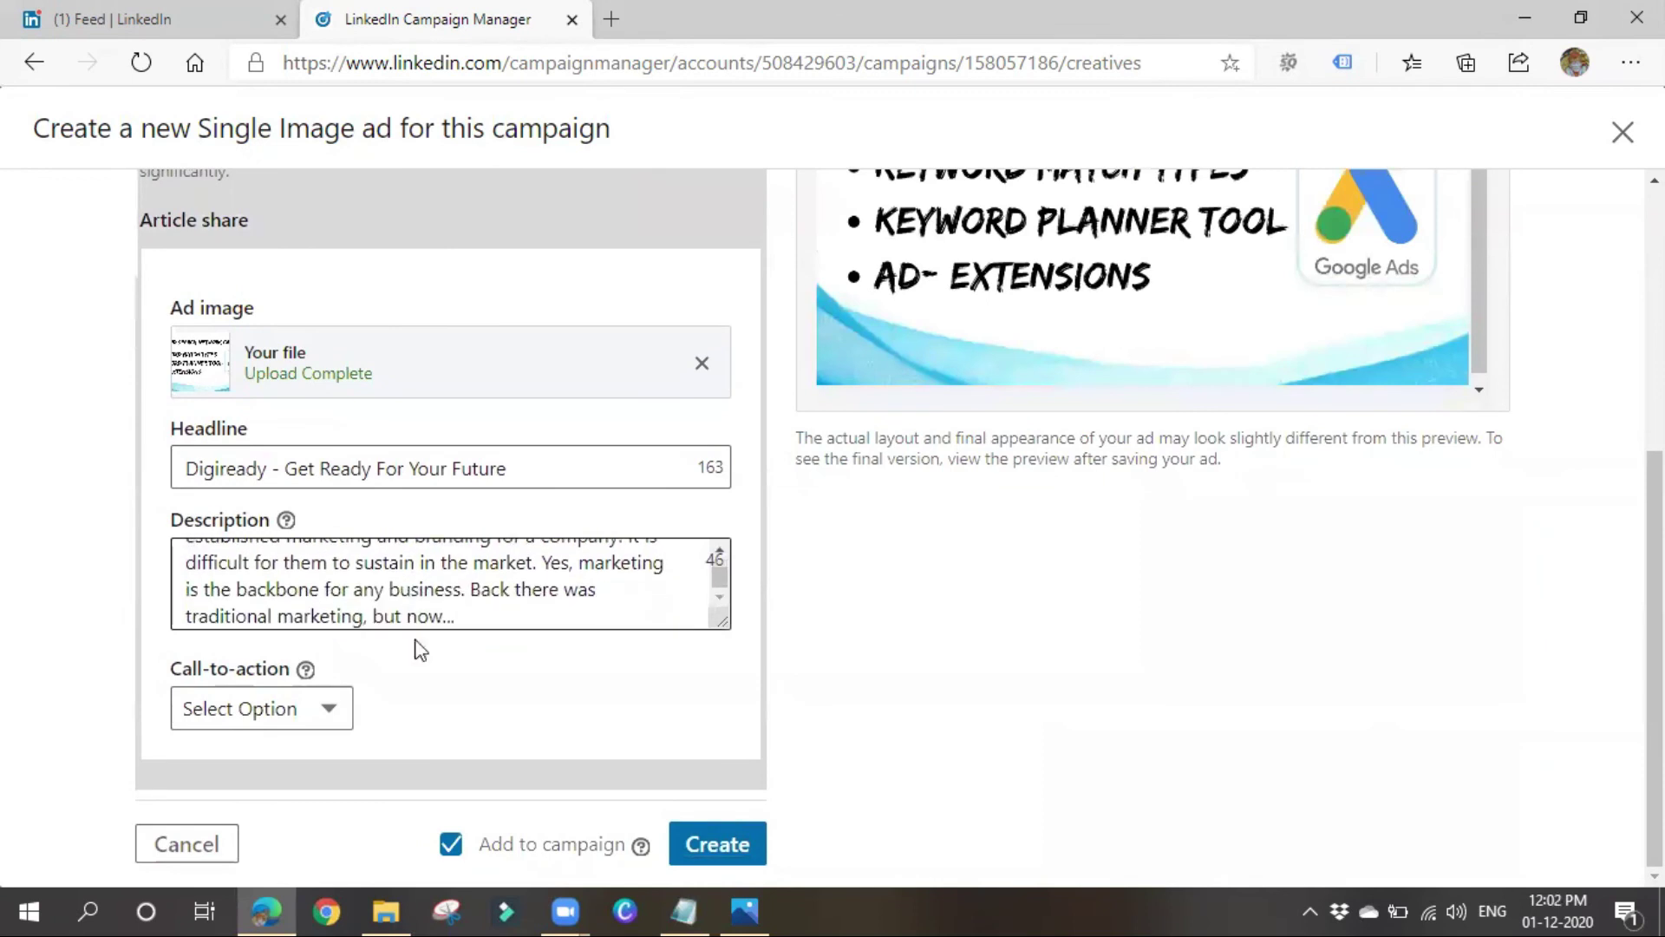
pyautogui.scroll(3, 469, 714)
pyautogui.scroll(2, 937, 736)
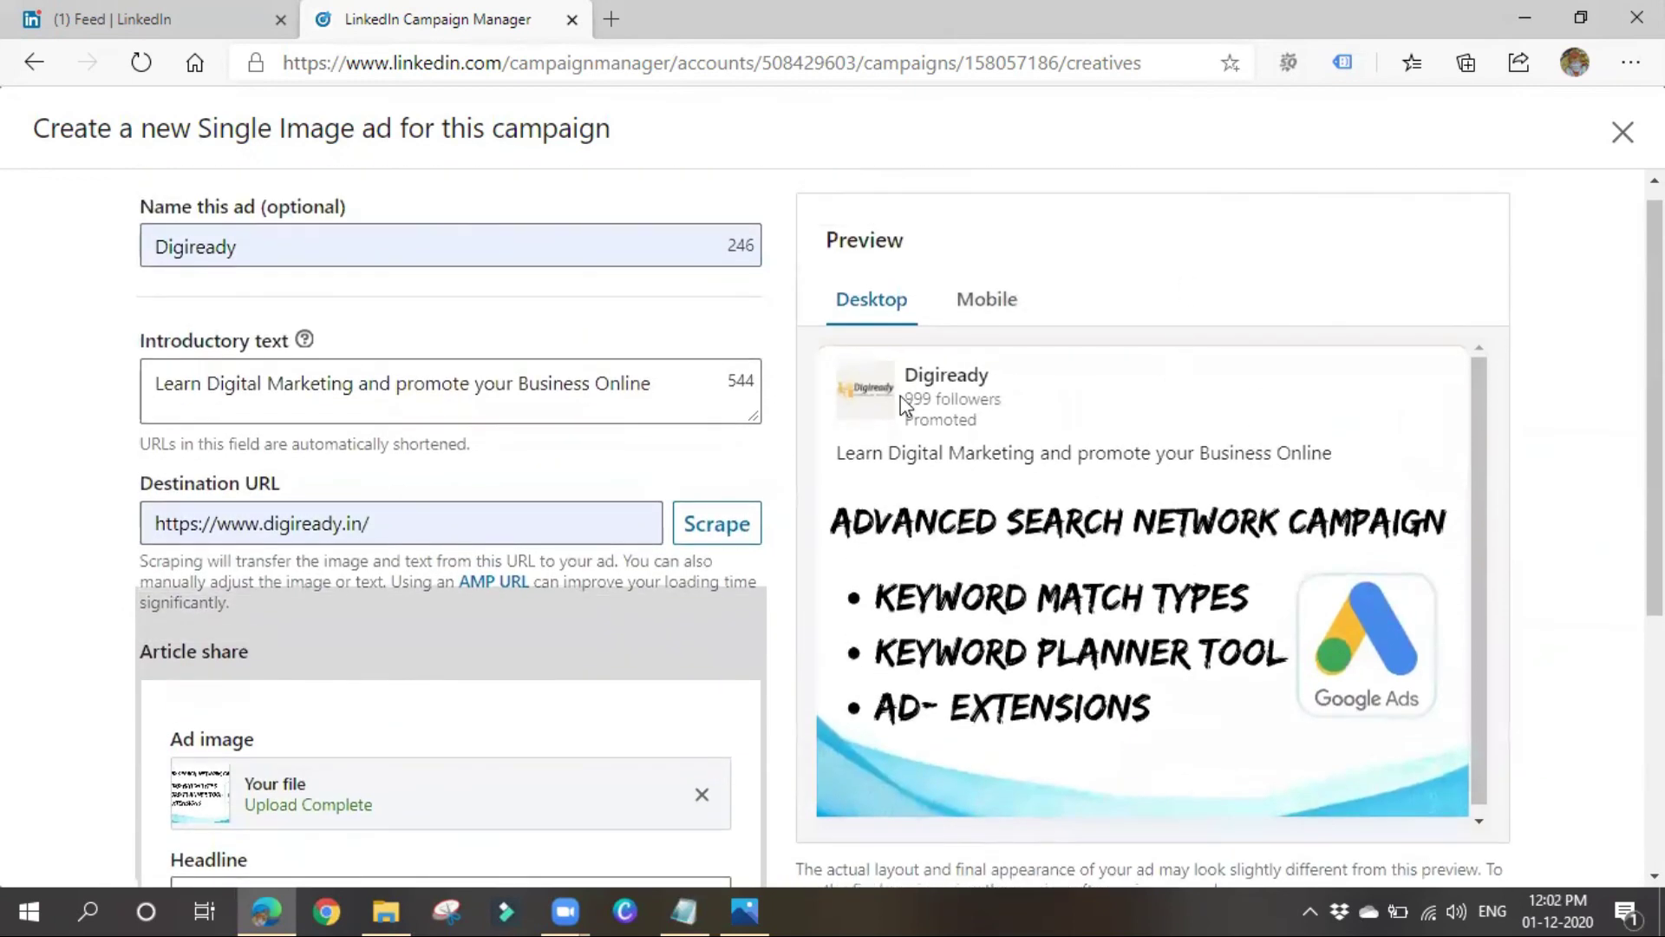
# Set the ad's call-to-action to Register and create the ad within the campaign.
pyautogui.scroll(-4, 1119, 562)
pyautogui.click(303, 817)
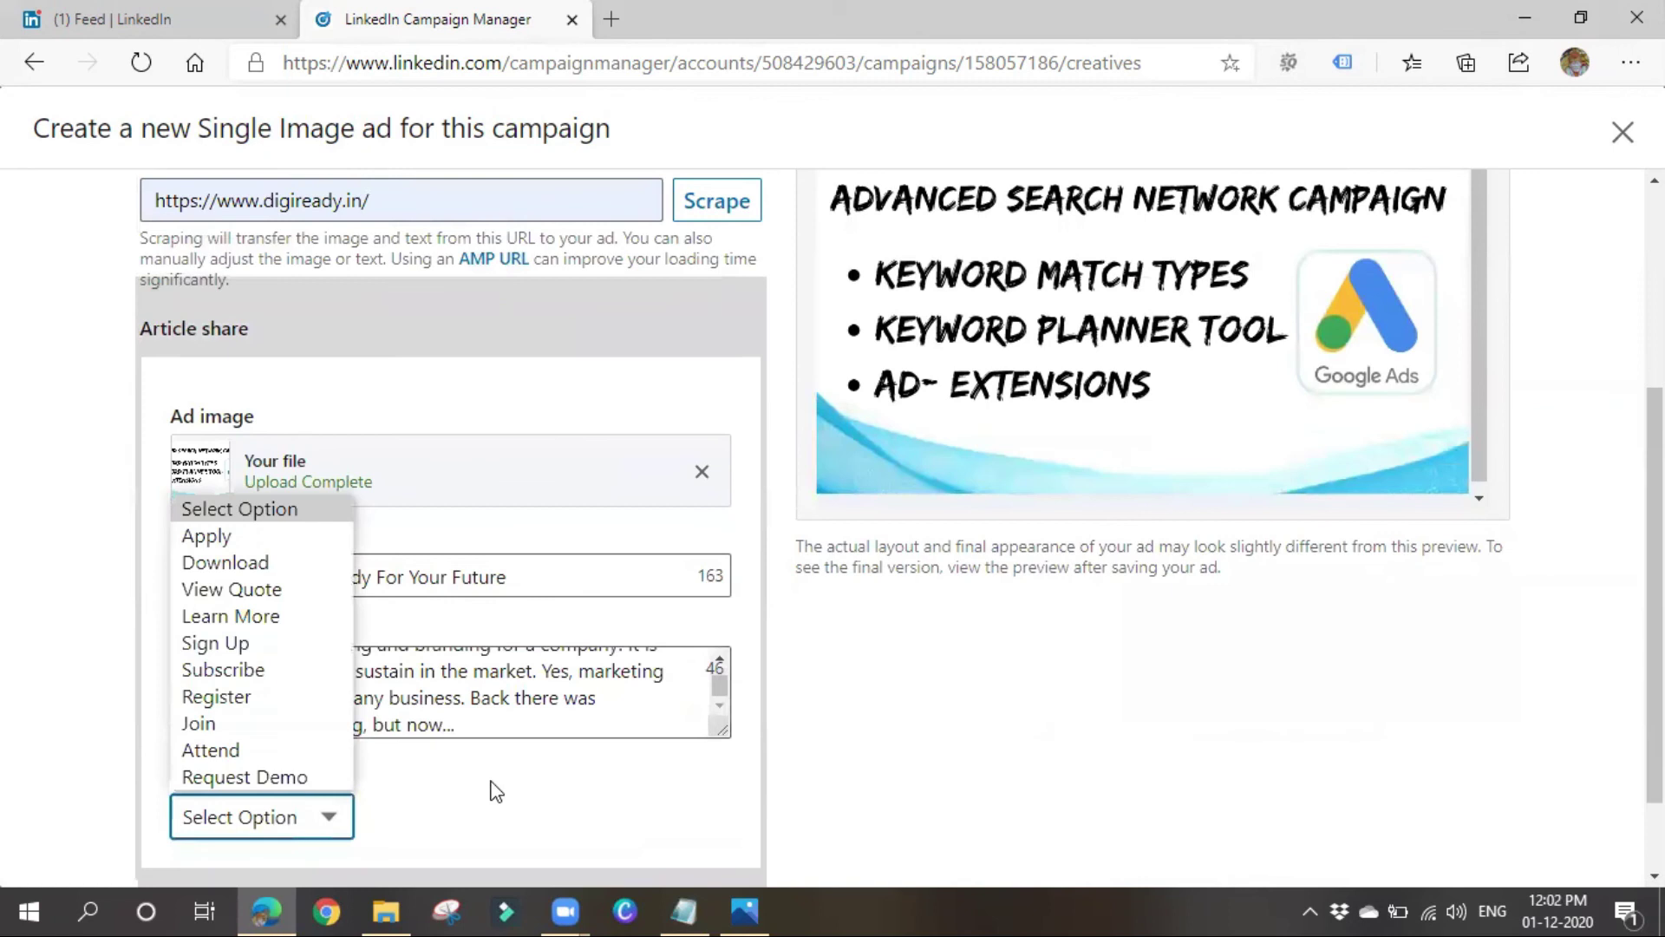
pyautogui.scroll(-1, 491, 788)
pyautogui.click(318, 722)
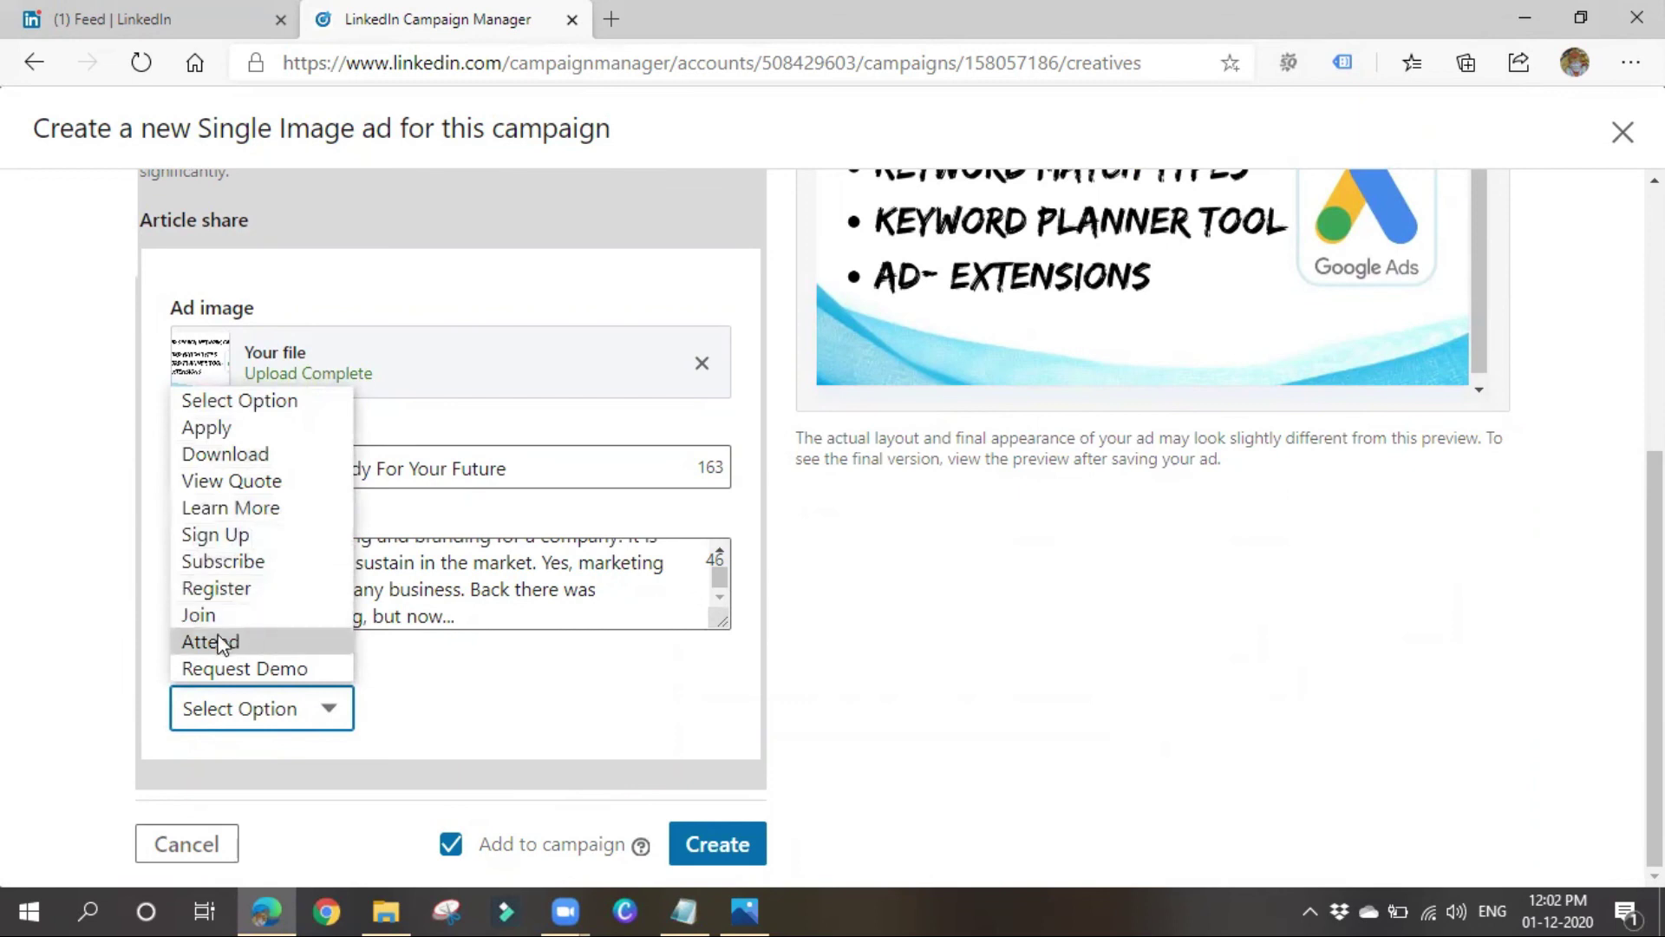
pyautogui.click(251, 598)
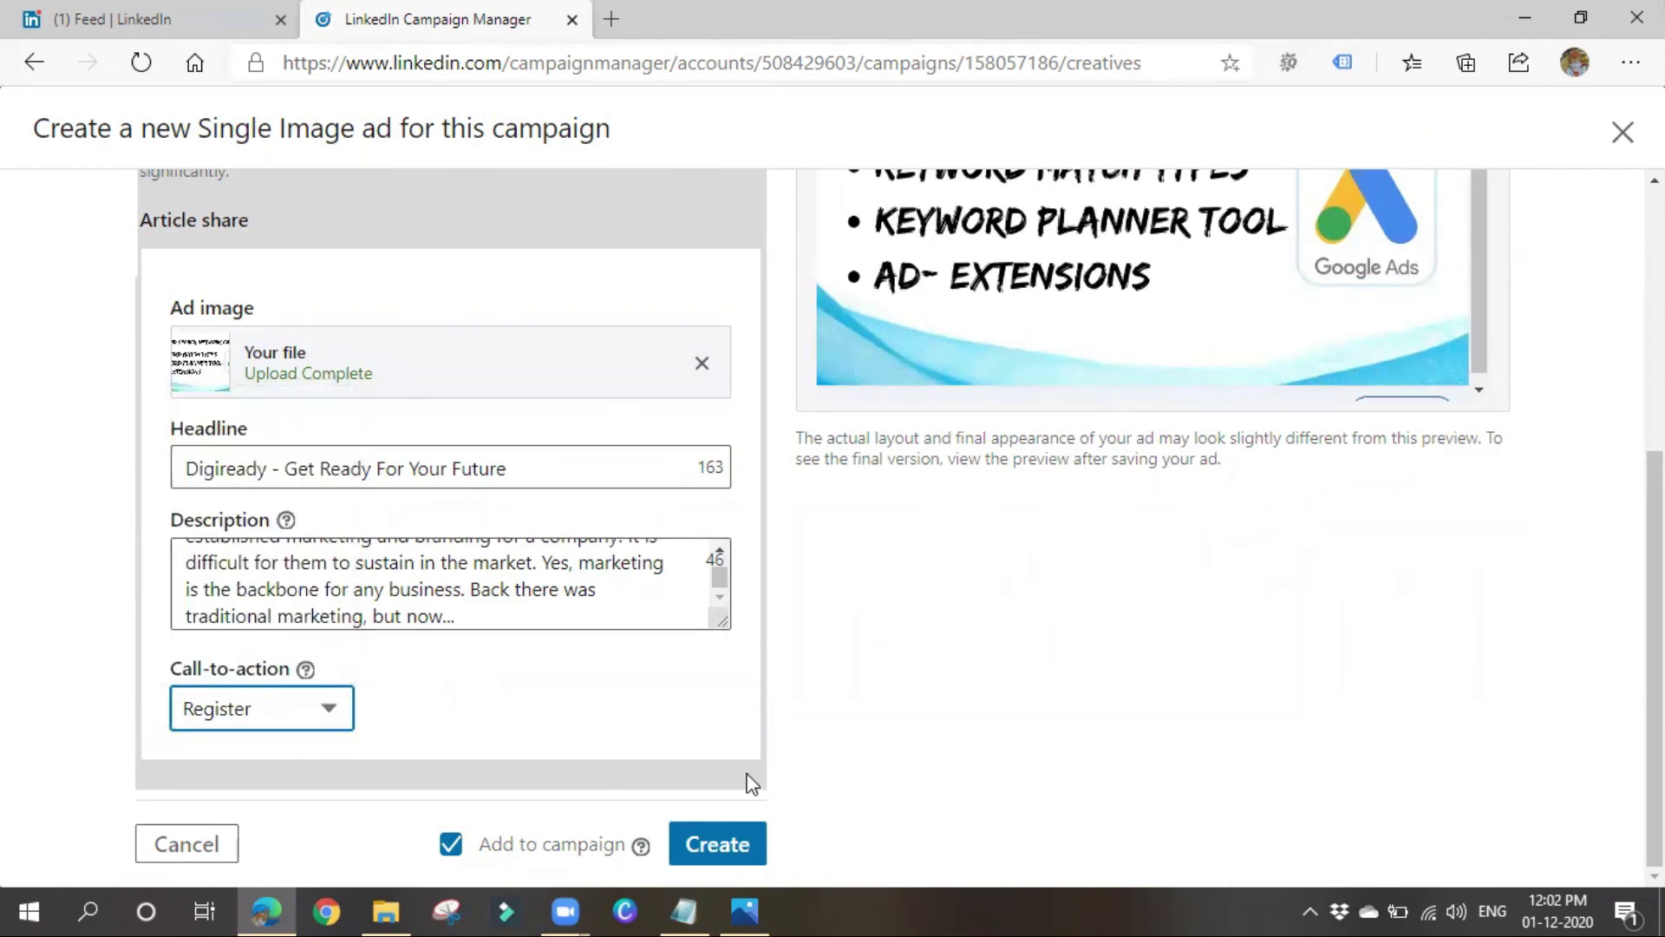
pyautogui.click(691, 843)
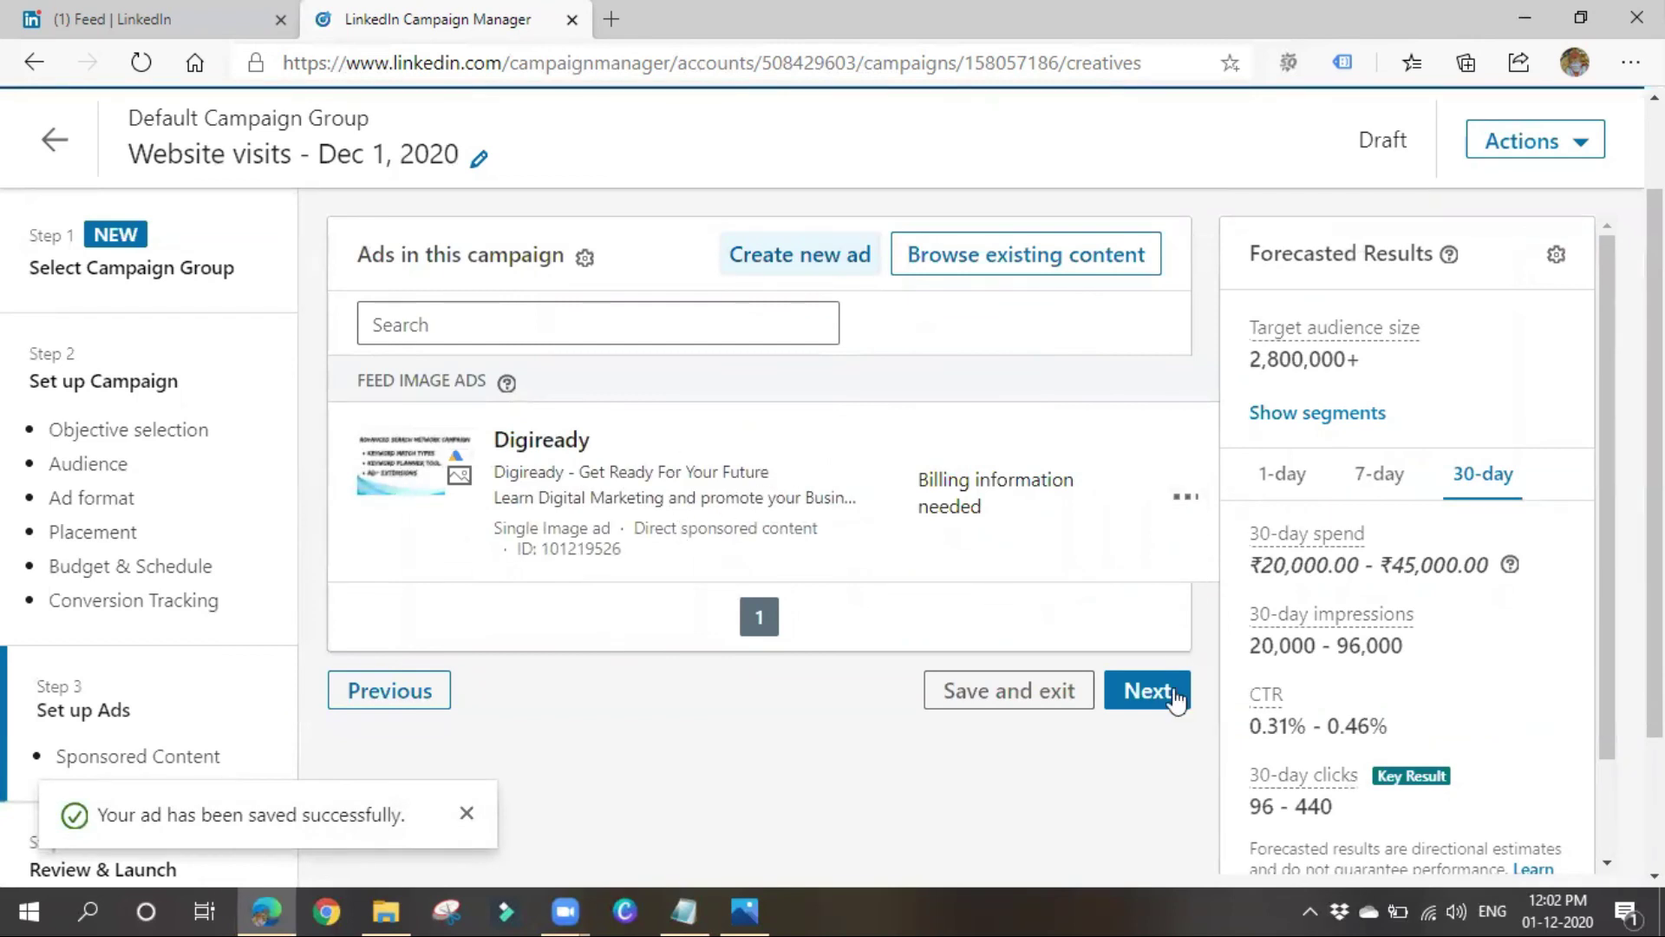
# Continue to the Review & Launch stage and read through the campaign's objective, audience, placement, budget and ads.
pyautogui.click(1145, 694)
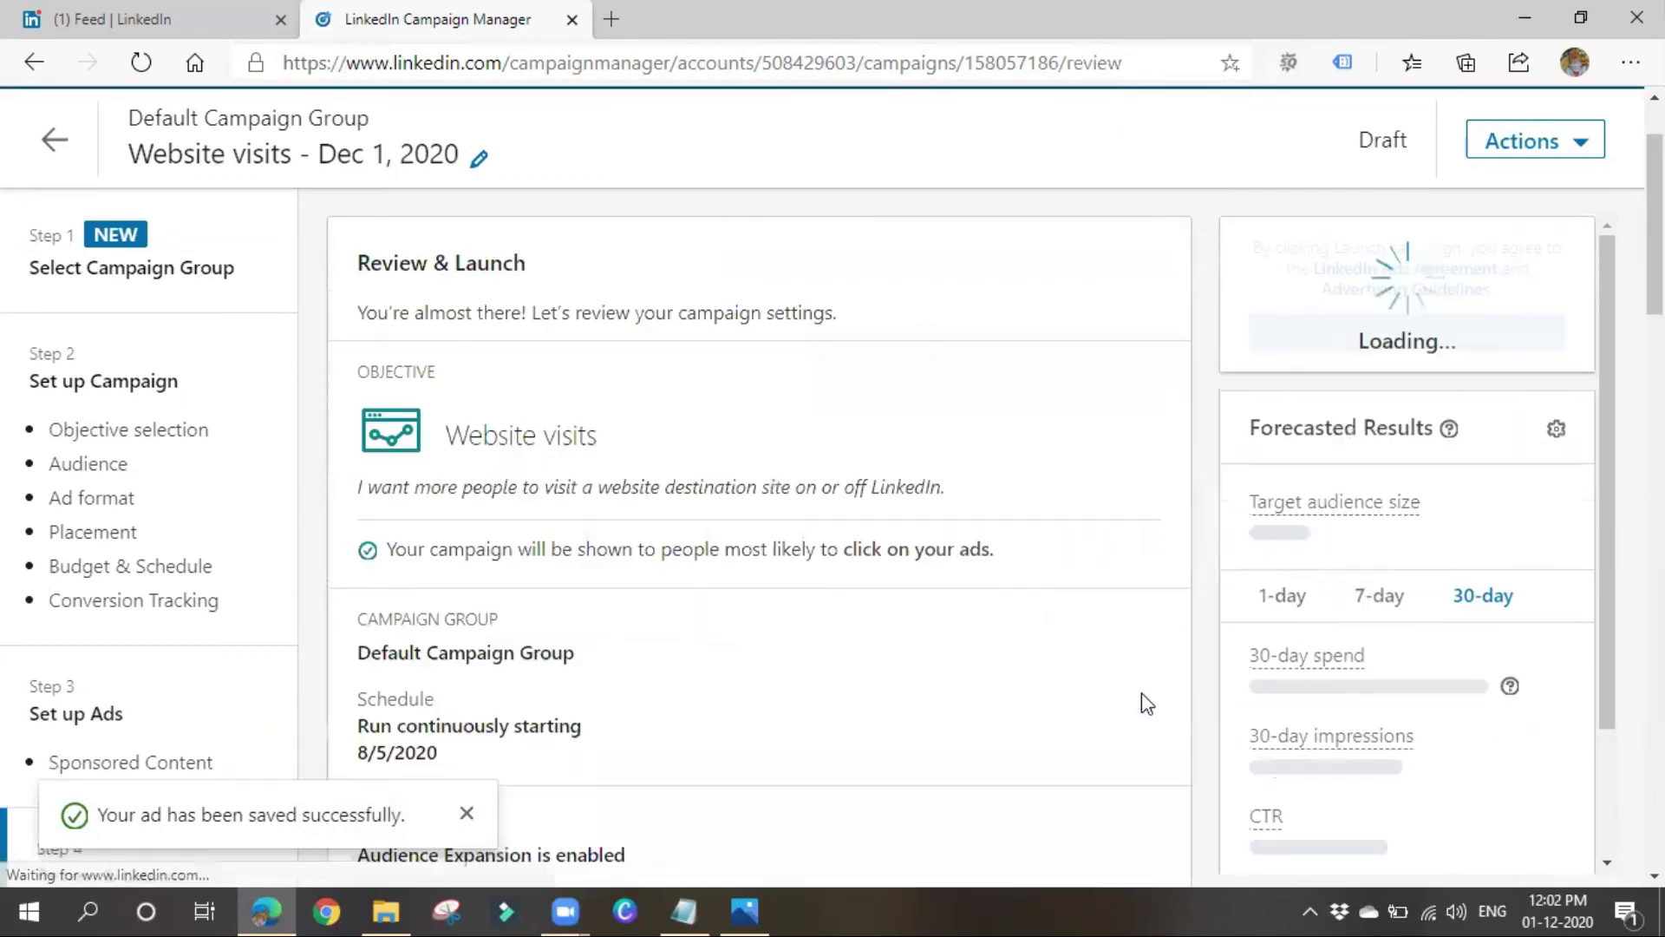
pyautogui.scroll(-2, 808, 638)
pyautogui.scroll(2, 673, 668)
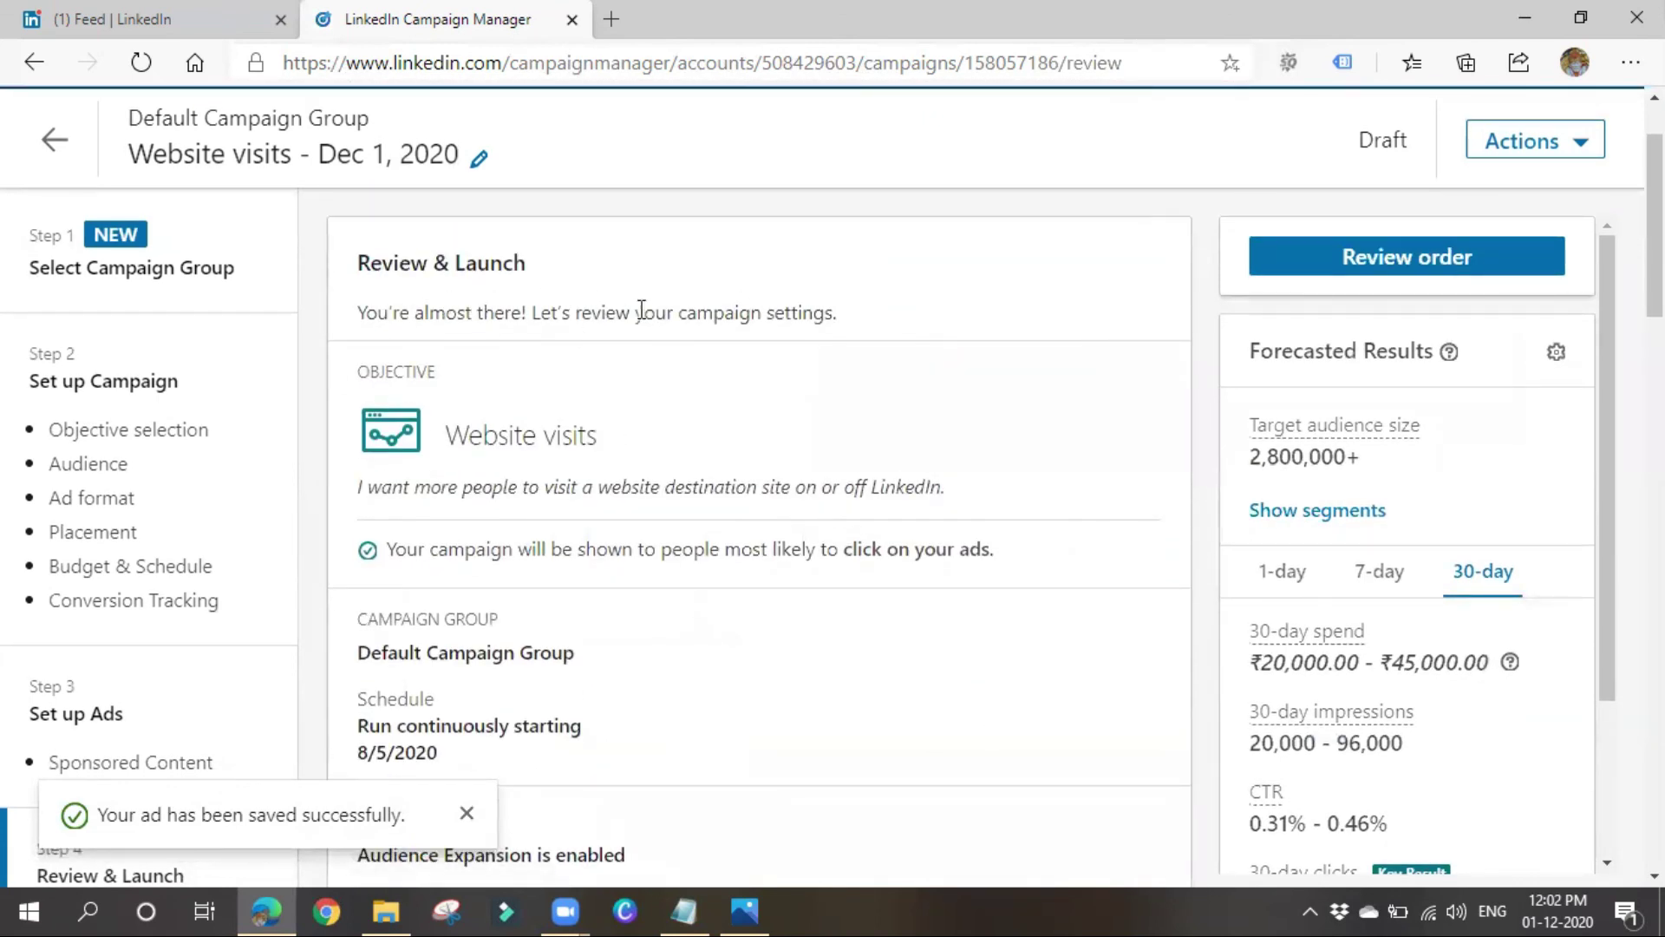
pyautogui.scroll(-15, 604, 627)
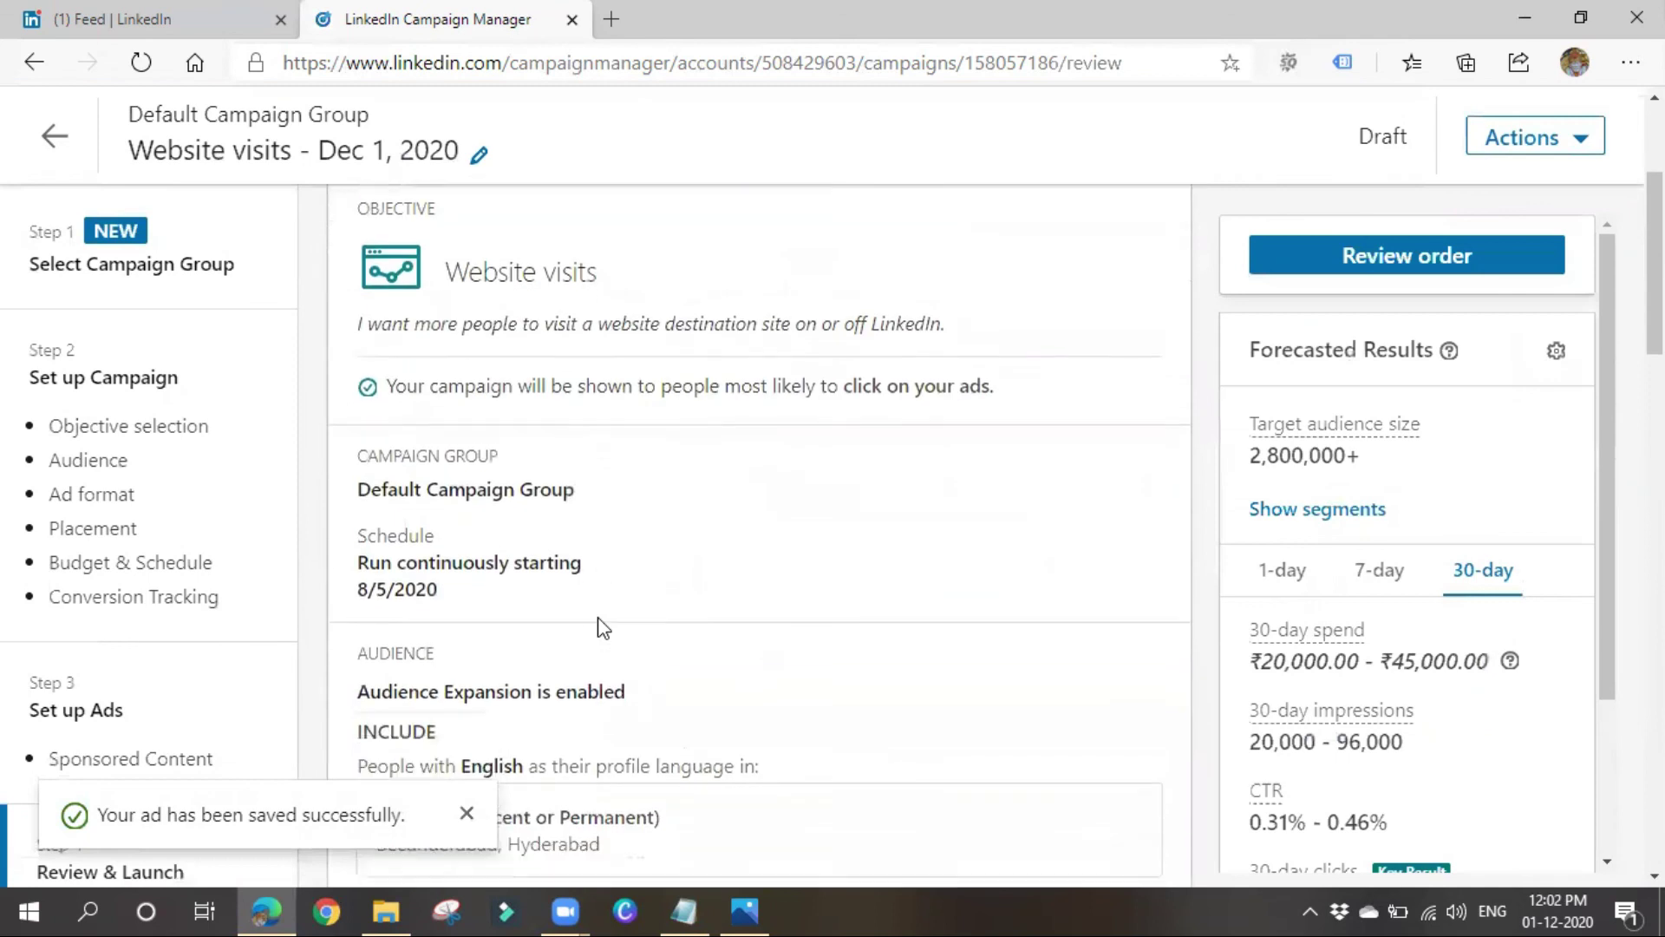
pyautogui.scroll(-6, 602, 624)
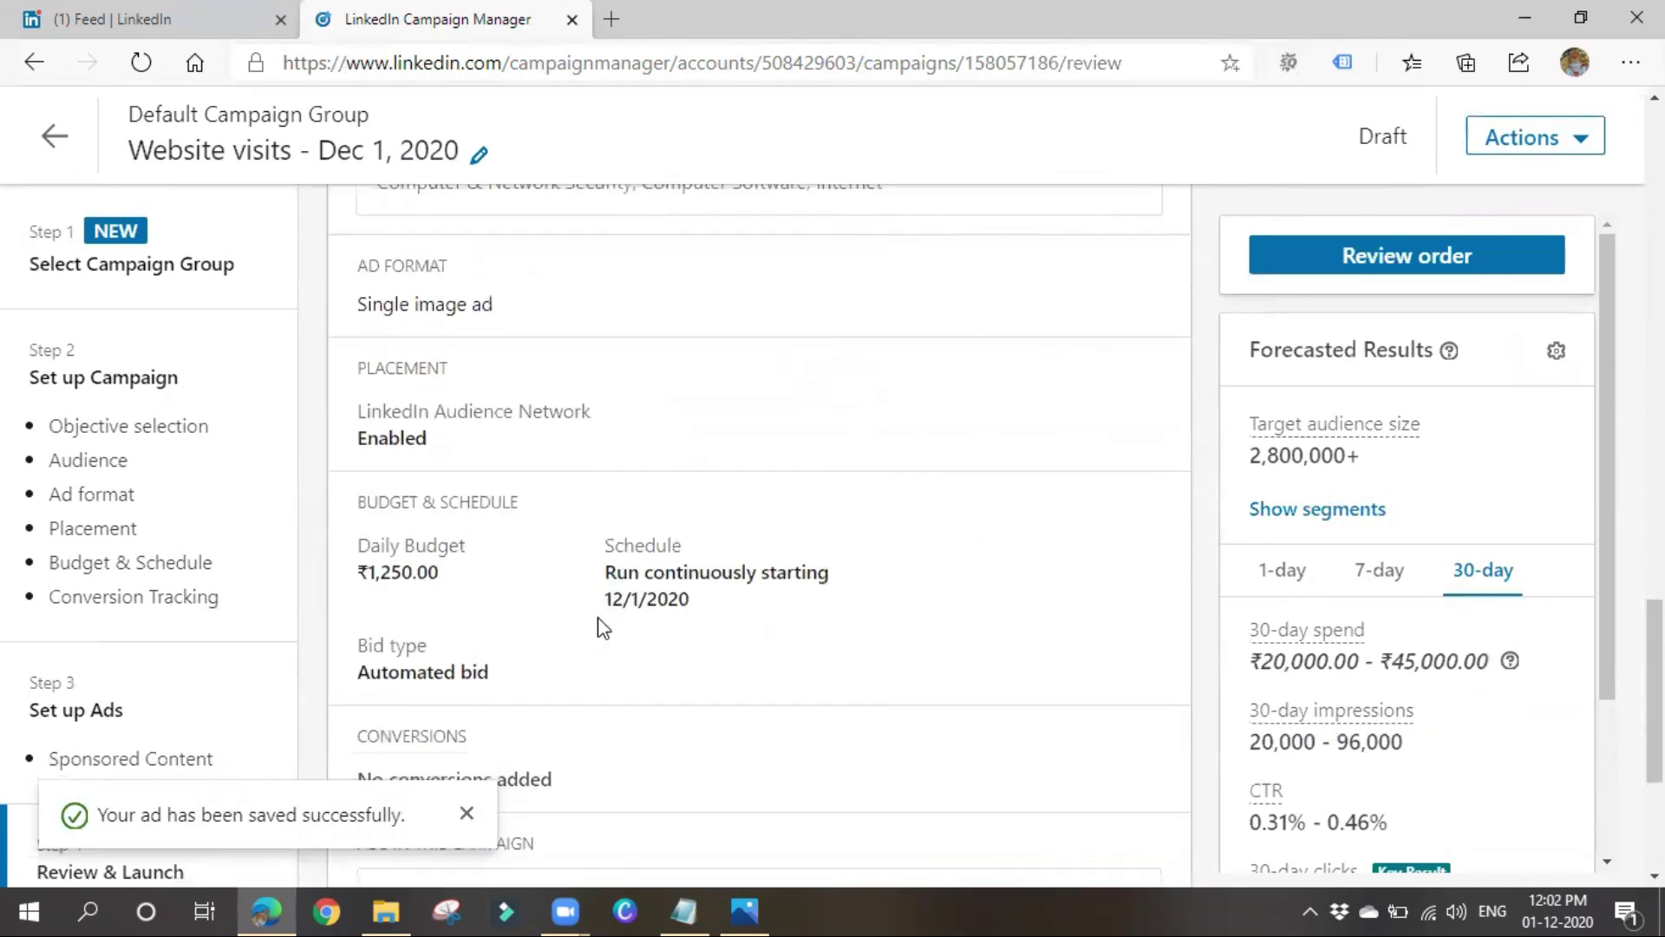
pyautogui.scroll(2, 747, 446)
pyautogui.scroll(-2, 734, 596)
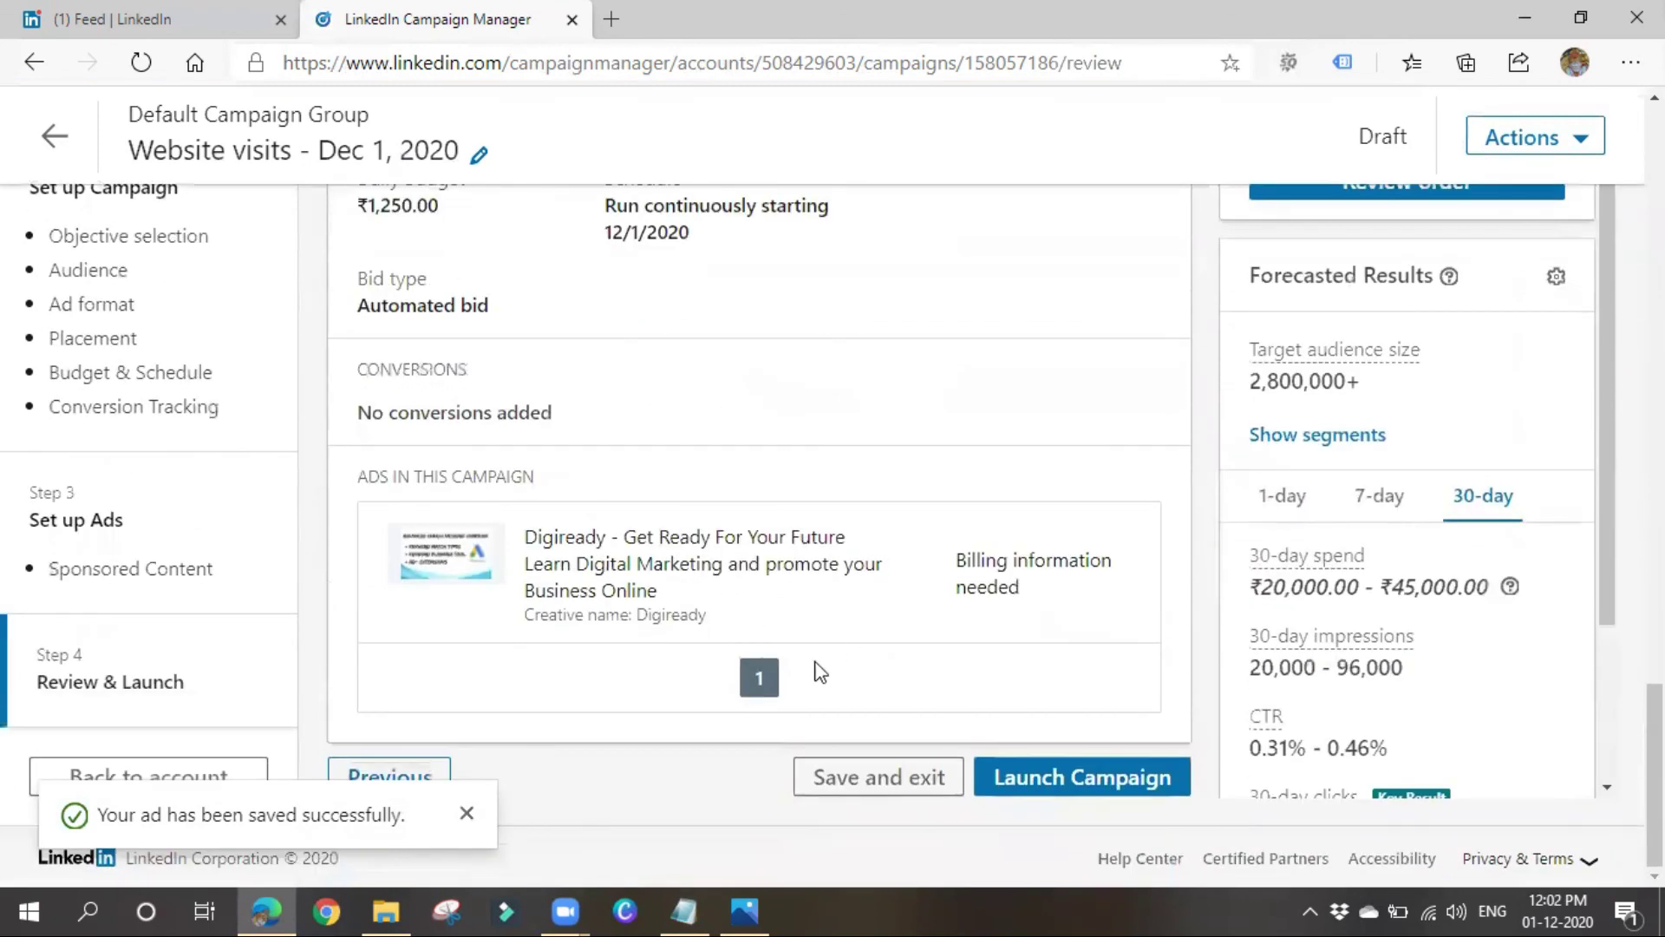
# Examine the campaign's 30-day forecast for spend, impressions, CTR and clicks.
pyautogui.scroll(3, 1072, 775)
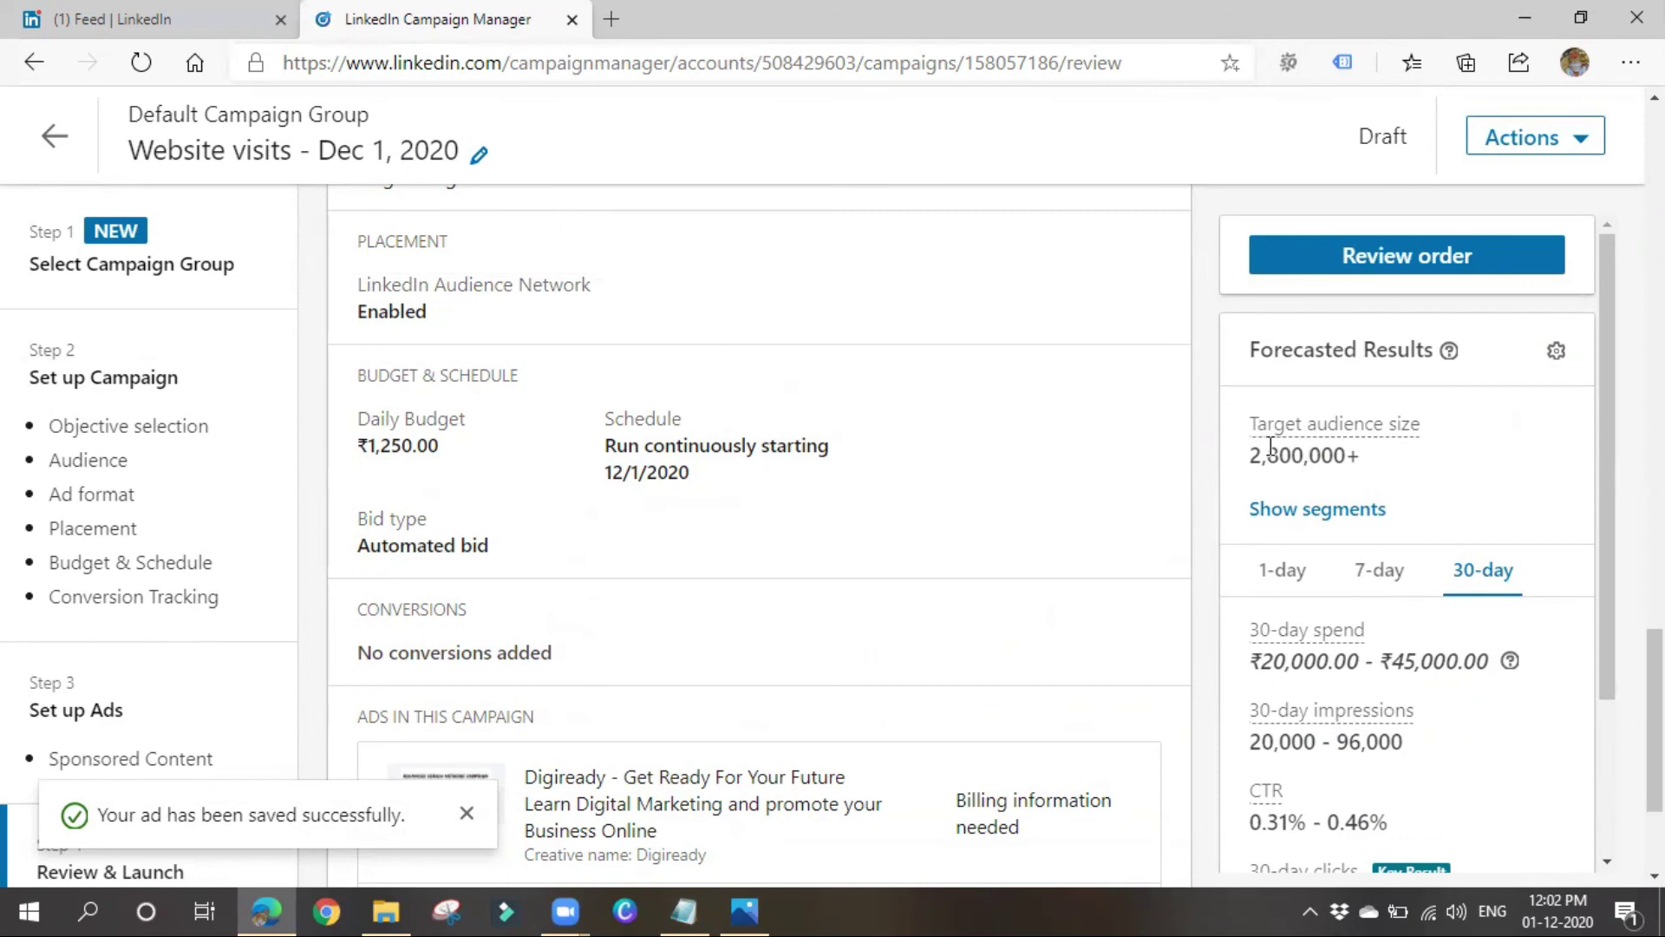
pyautogui.scroll(-2, 1480, 707)
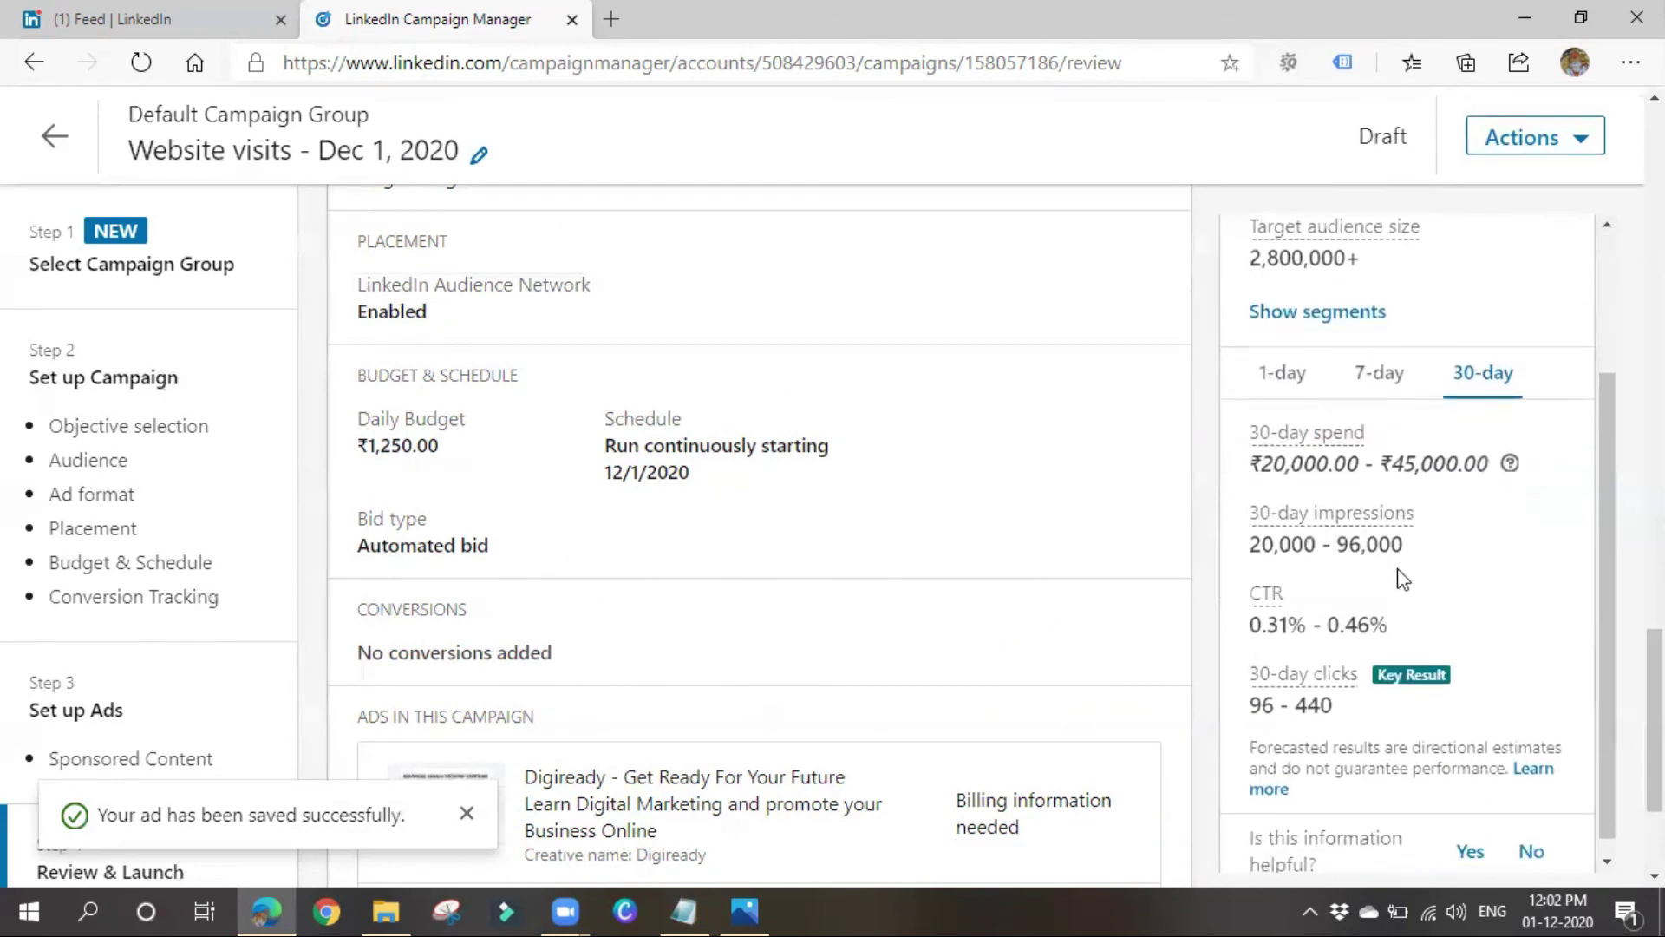
pyautogui.moveTo(1251, 470); pyautogui.dragTo(1483, 463)
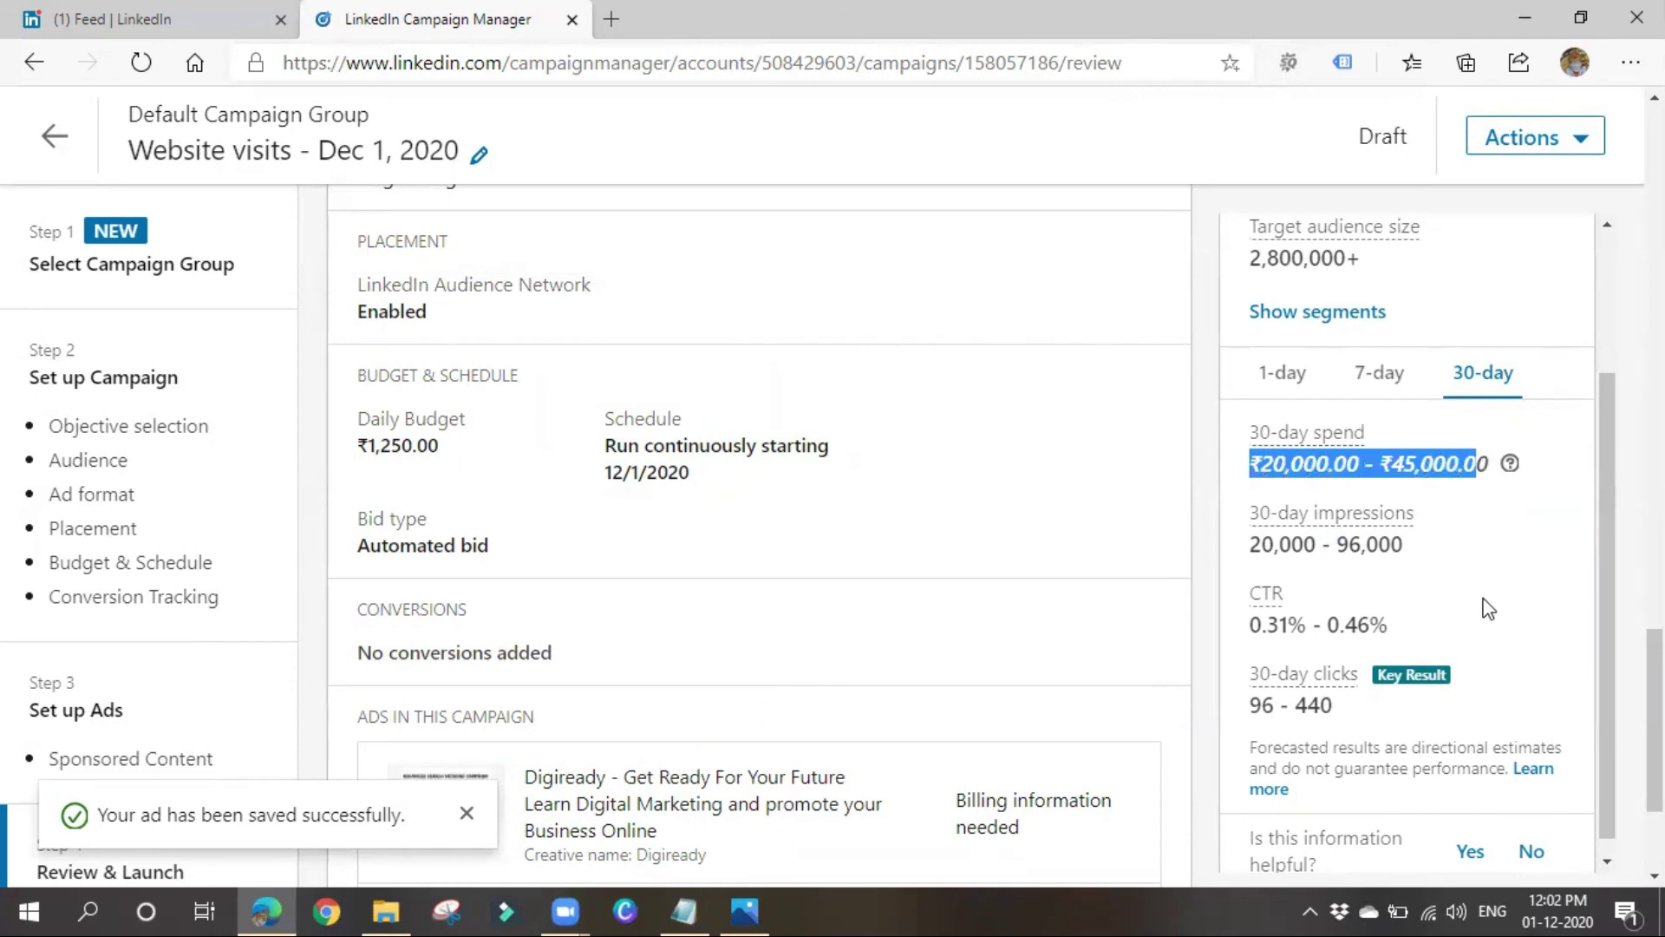
pyautogui.scroll(-1, 1309, 540)
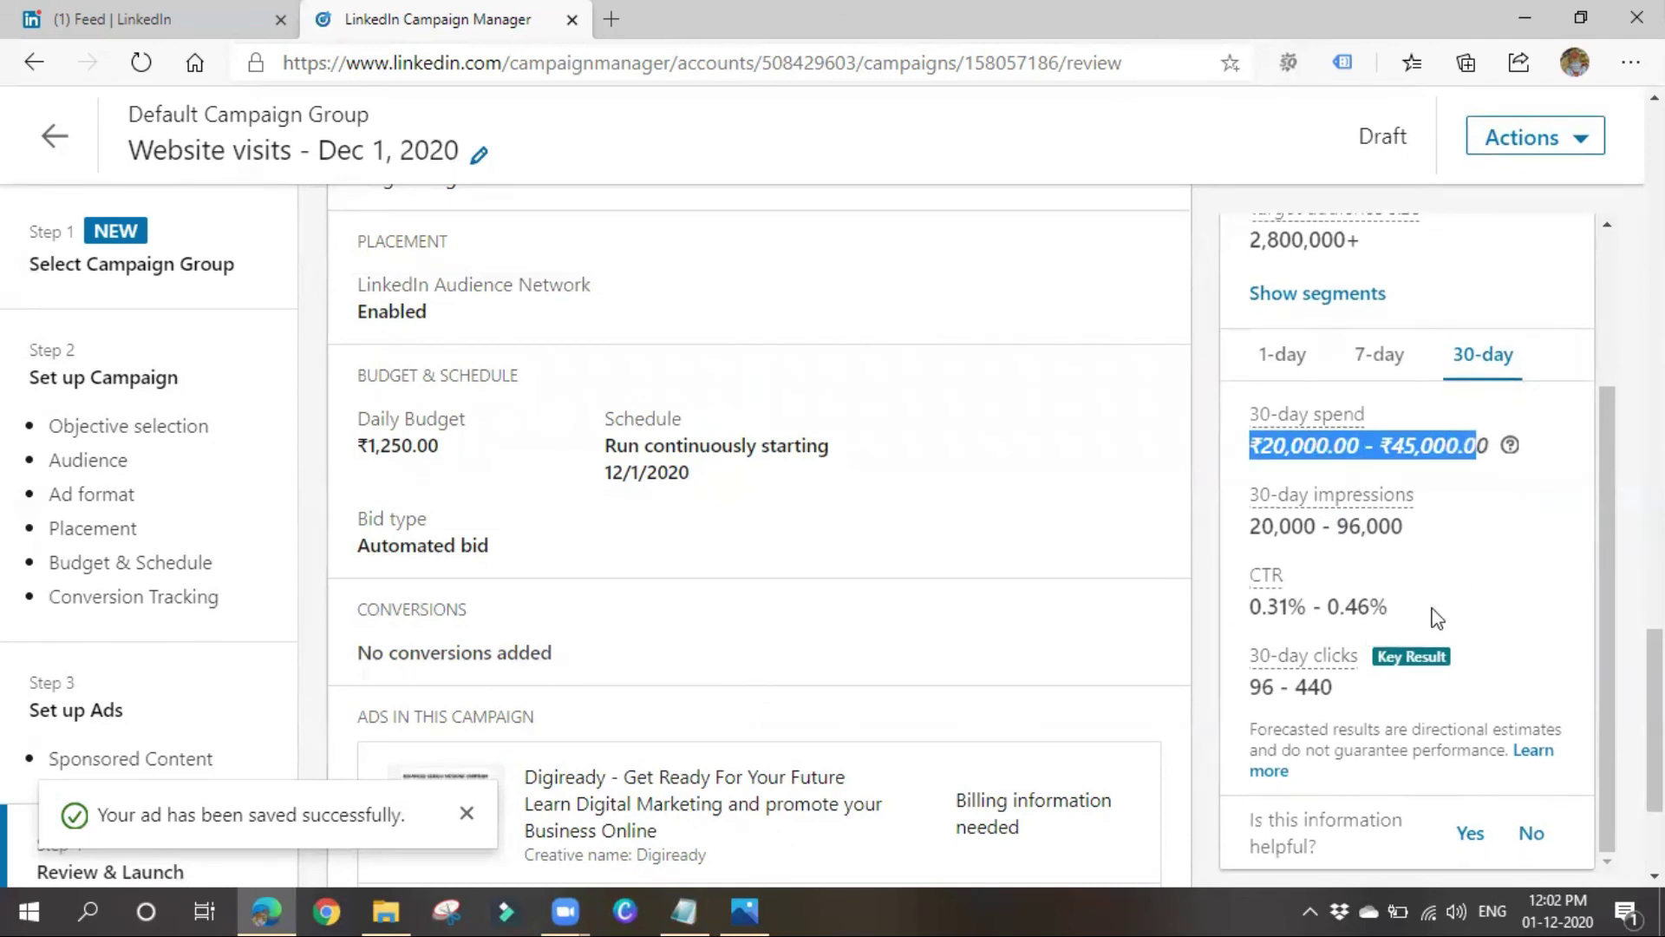
pyautogui.scroll(-3, 1437, 617)
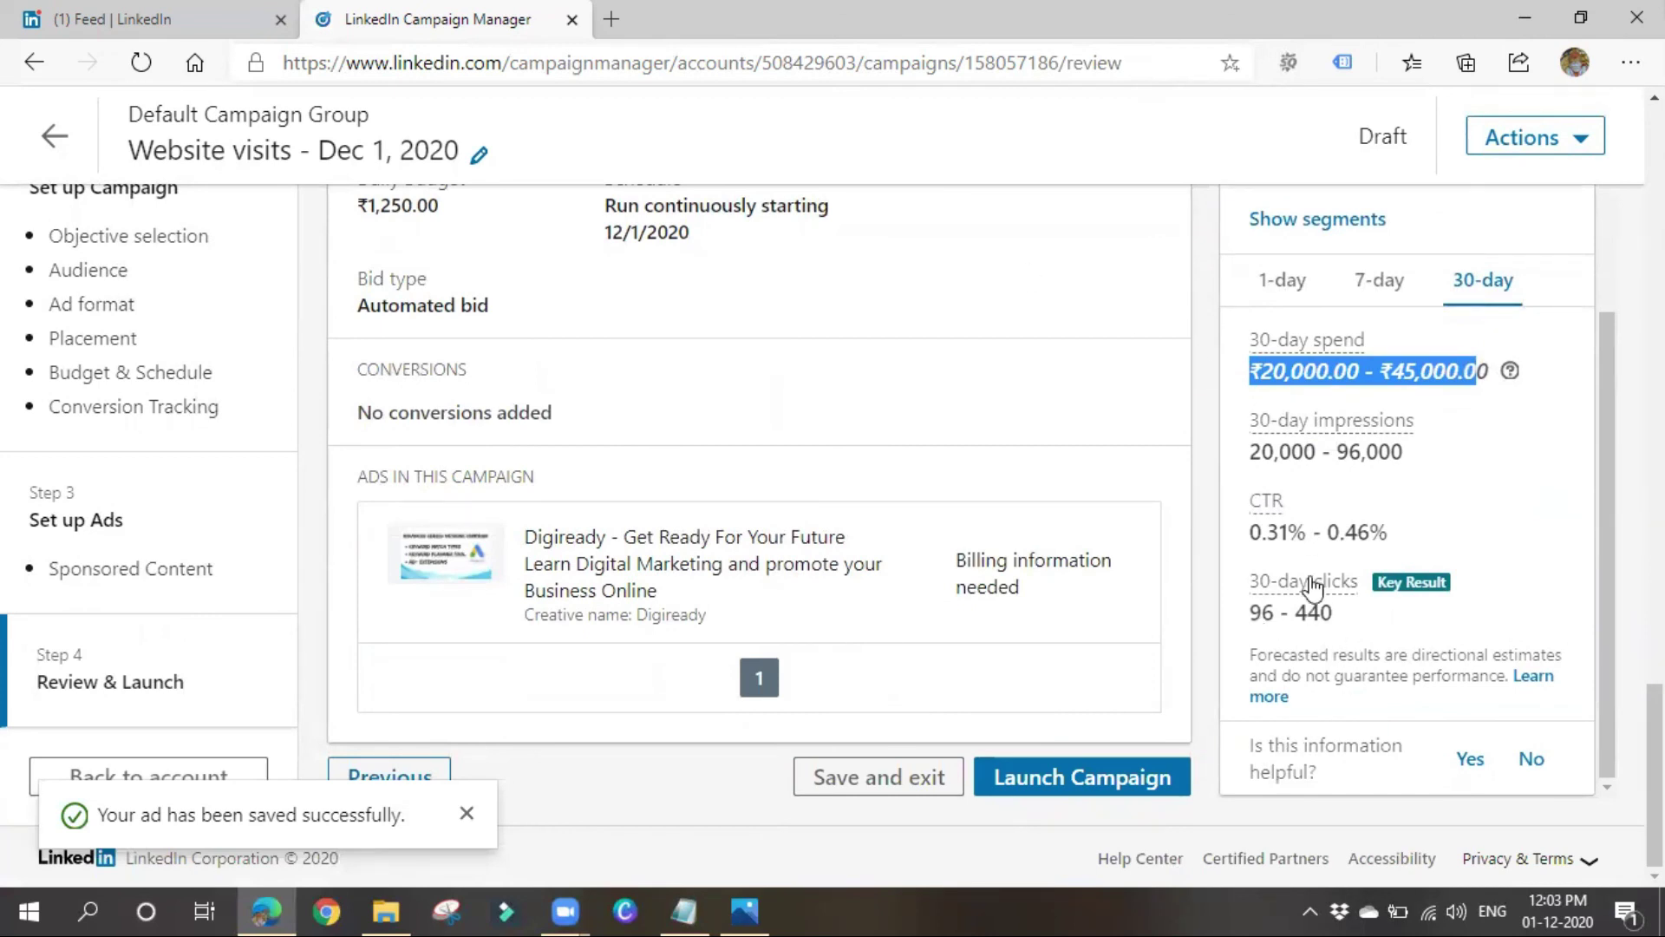
# Launch the campaign and go to the account overview.
pyautogui.click(467, 813)
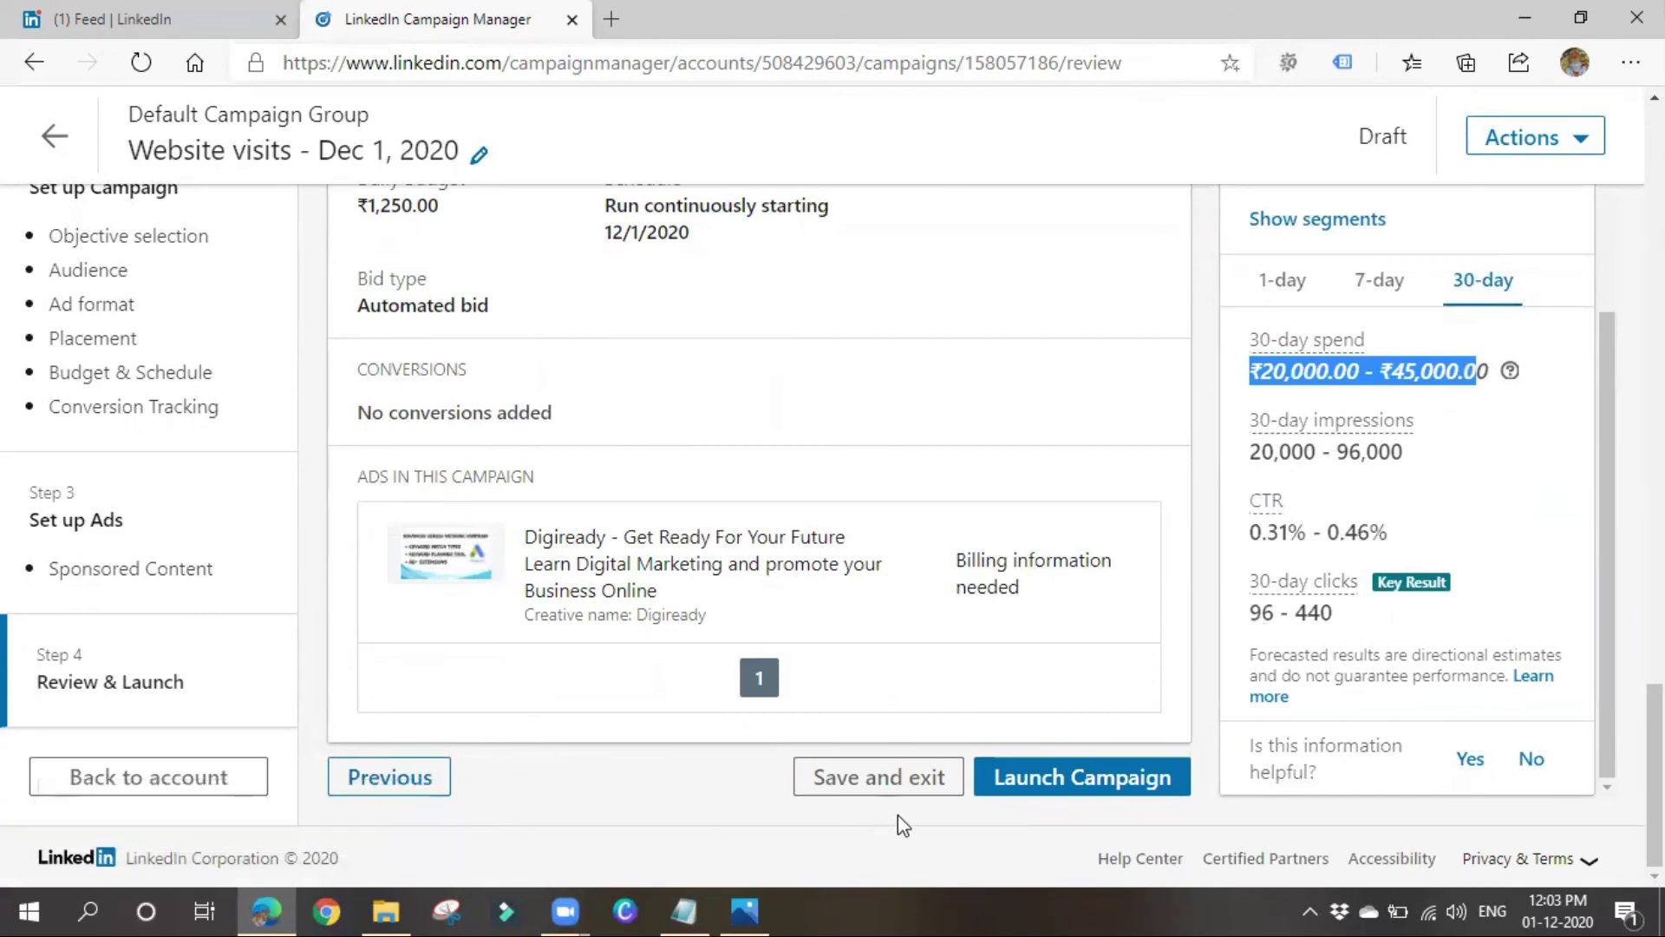
pyautogui.click(1053, 777)
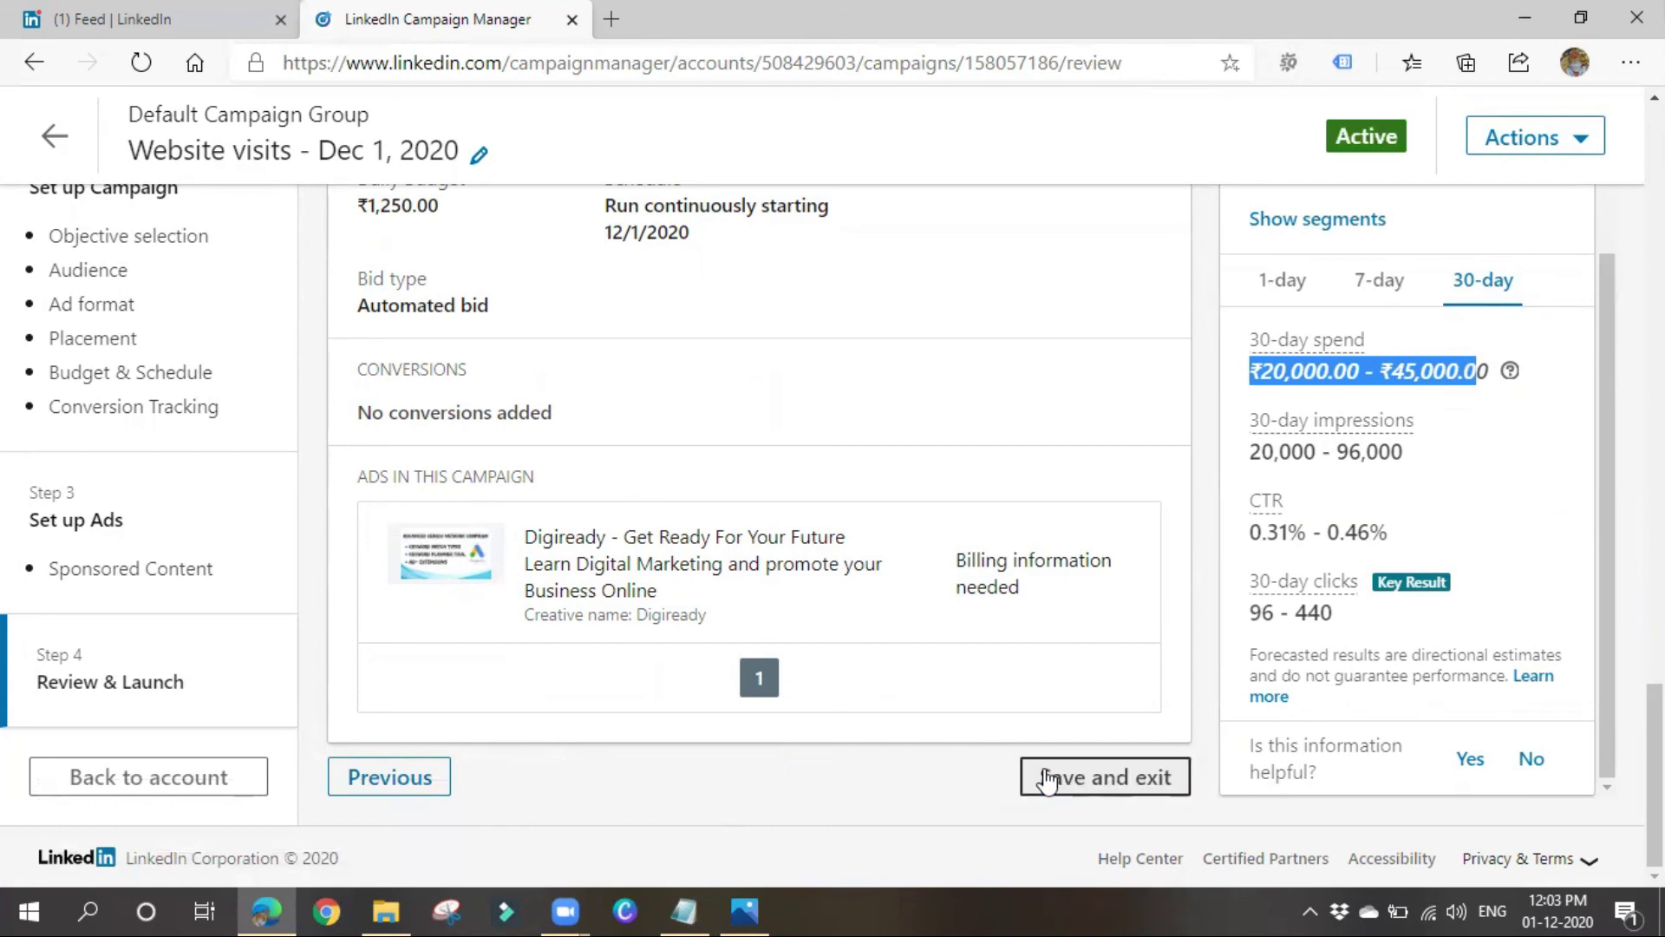
pyautogui.scroll(-3, 699, 590)
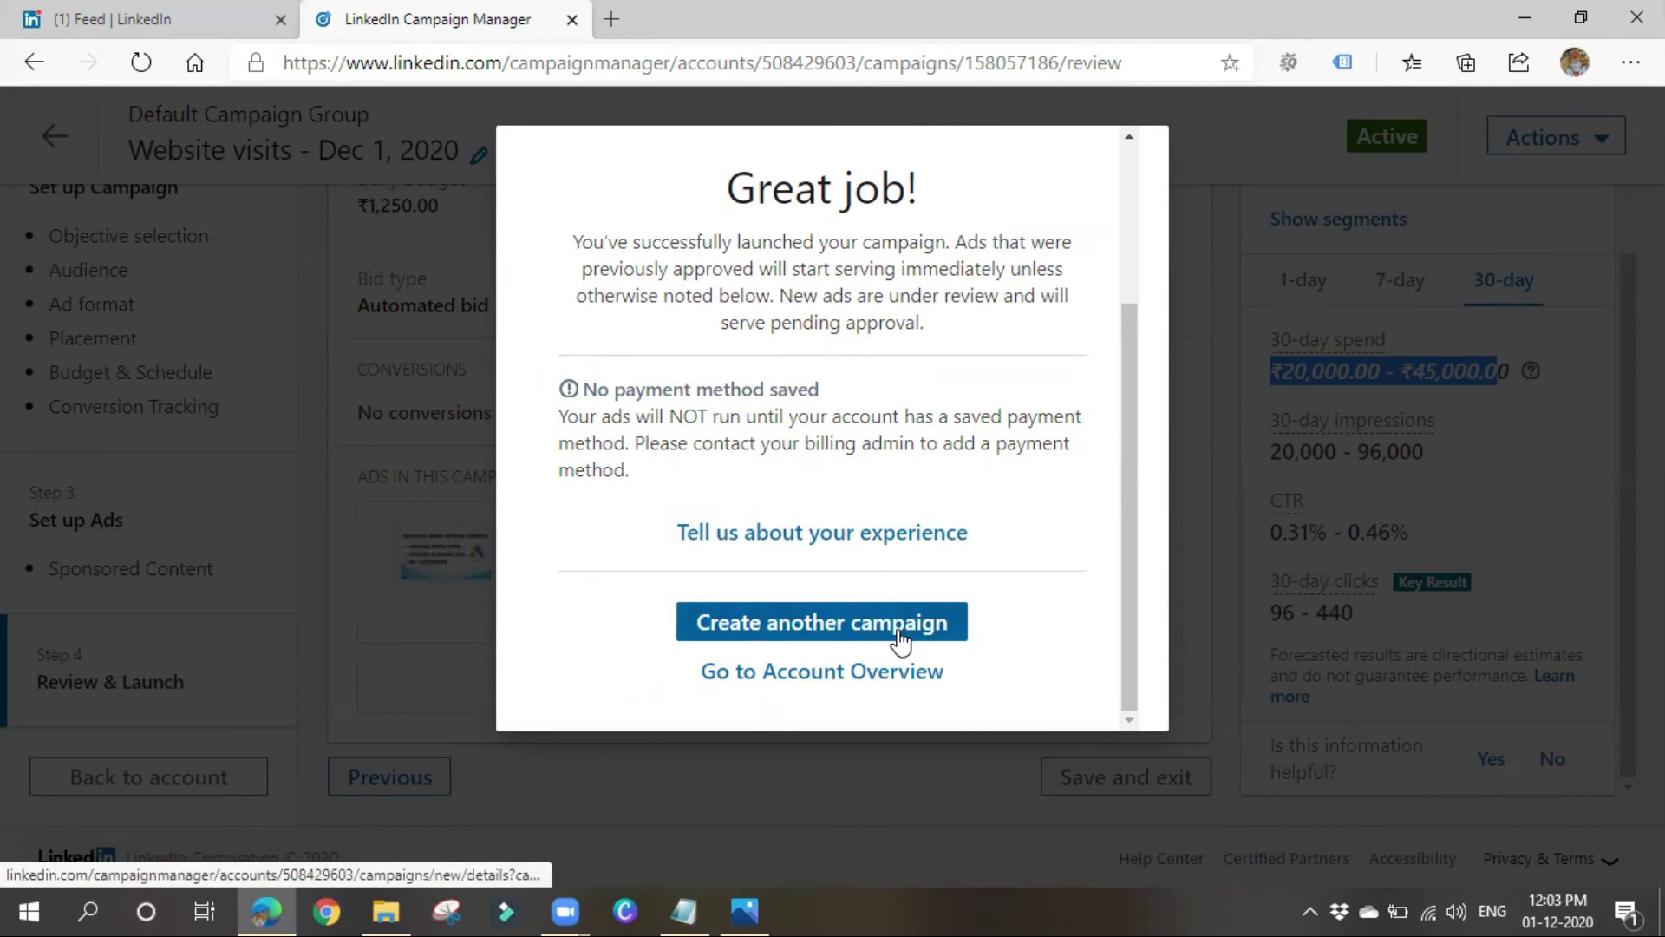
pyautogui.click(872, 685)
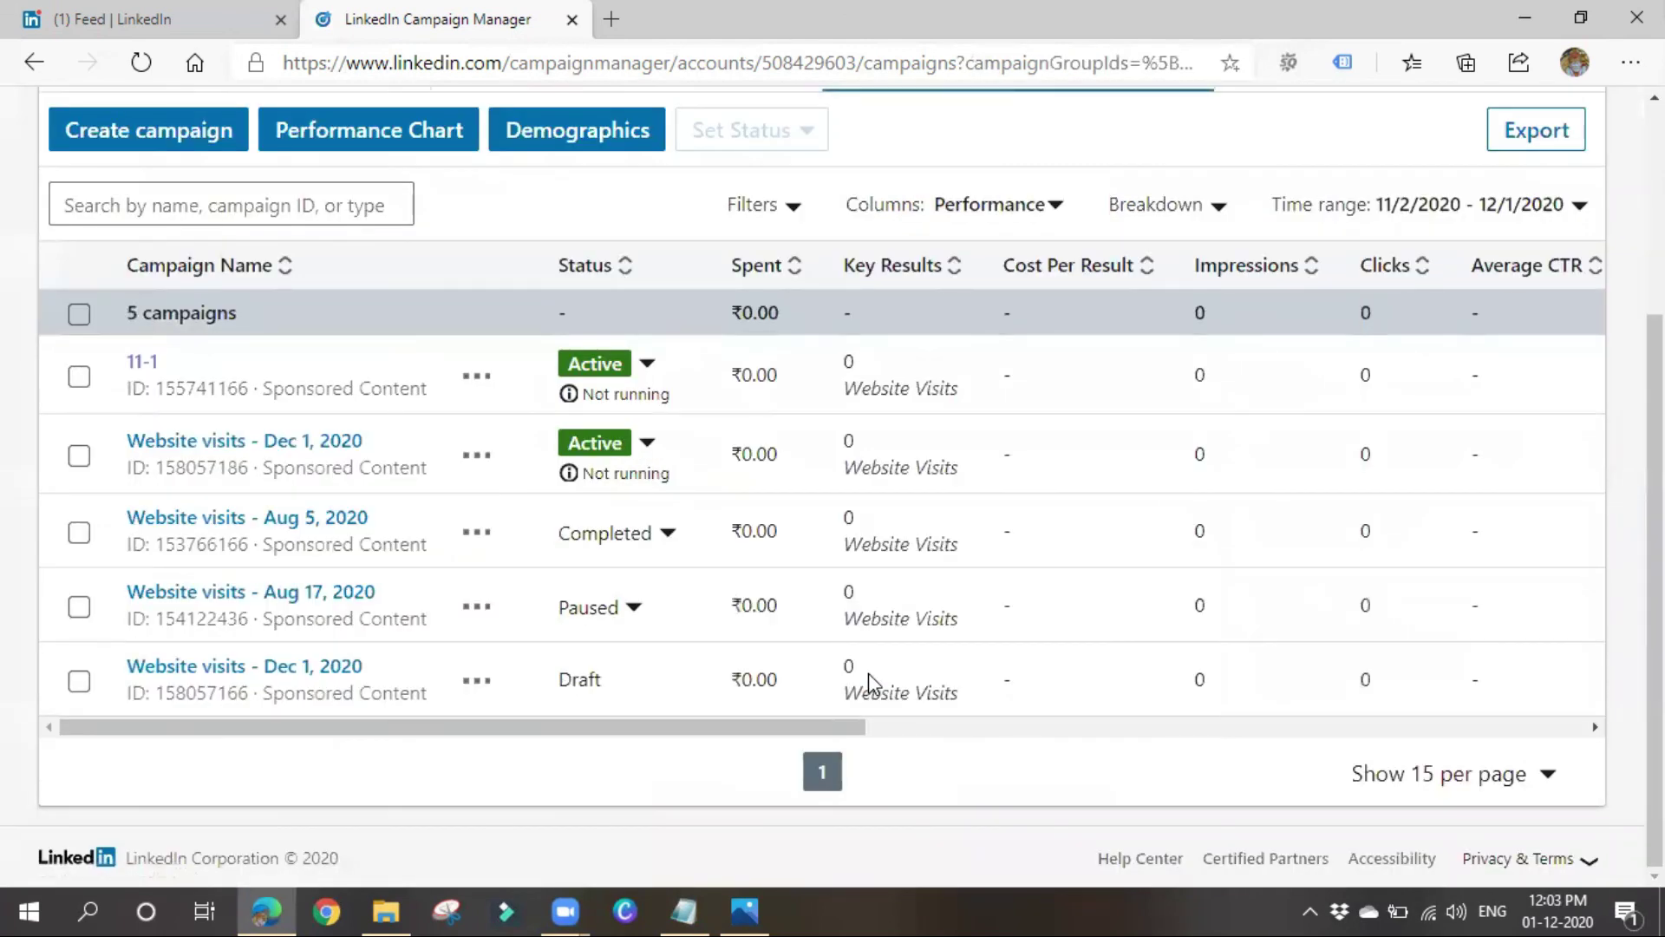
# Reload the campaign list and look over the campaigns and their statuses.
pyautogui.scroll(3, 382, 542)
pyautogui.scroll(-3, 360, 584)
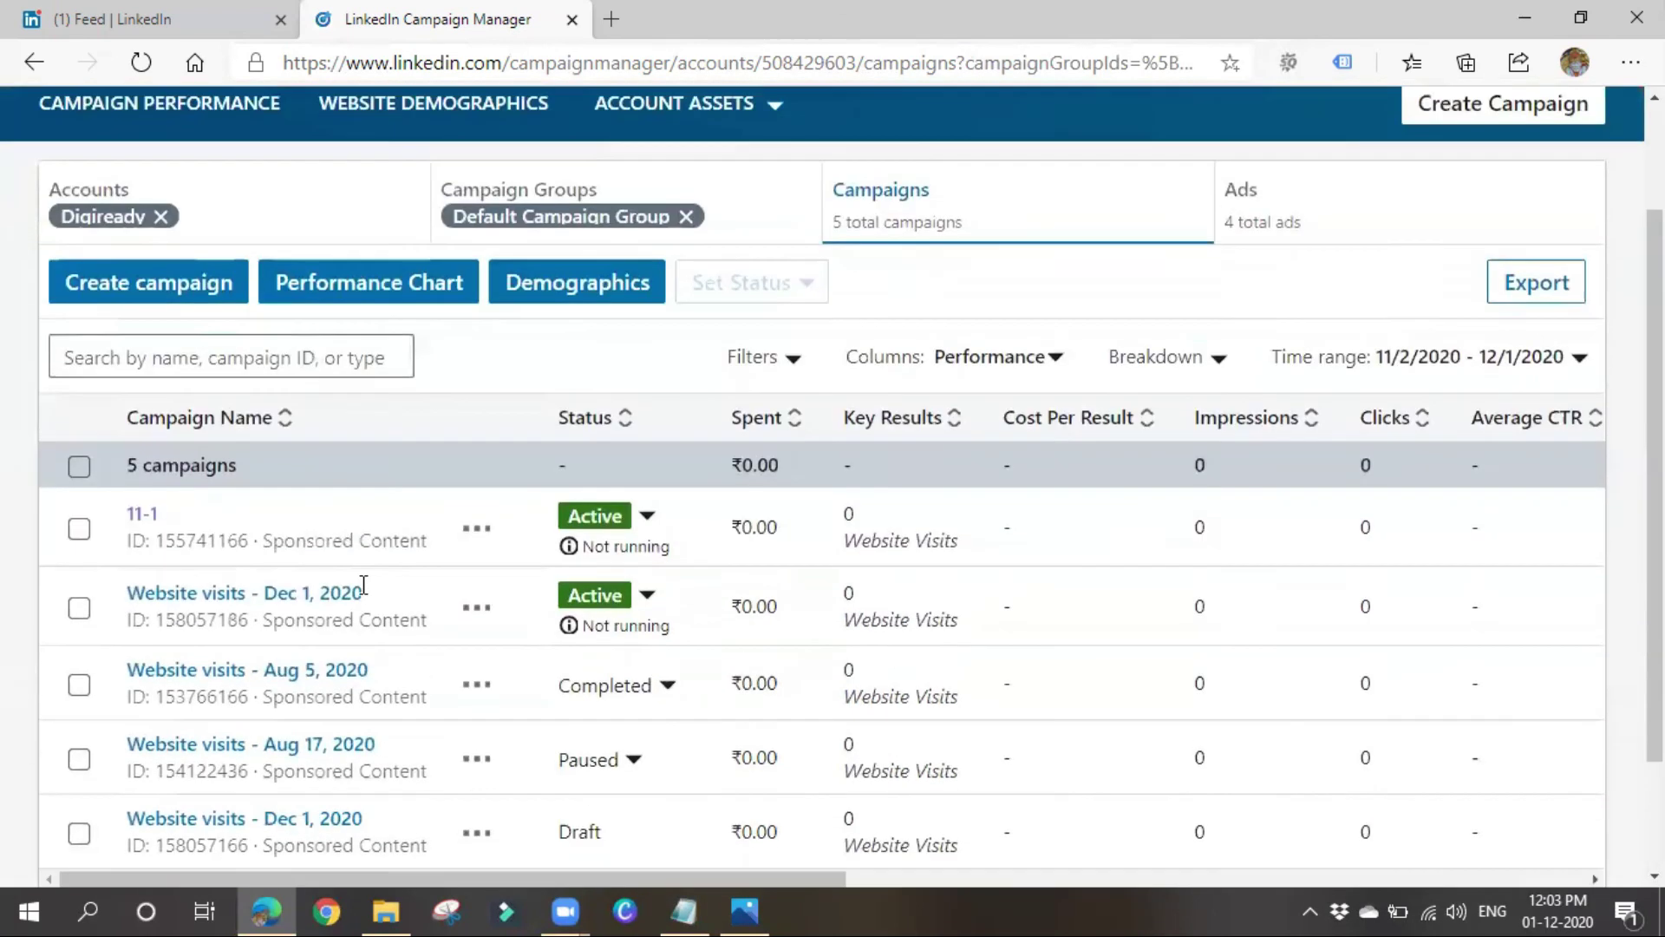
pyautogui.scroll(3, 241, 593)
pyautogui.click(138, 62)
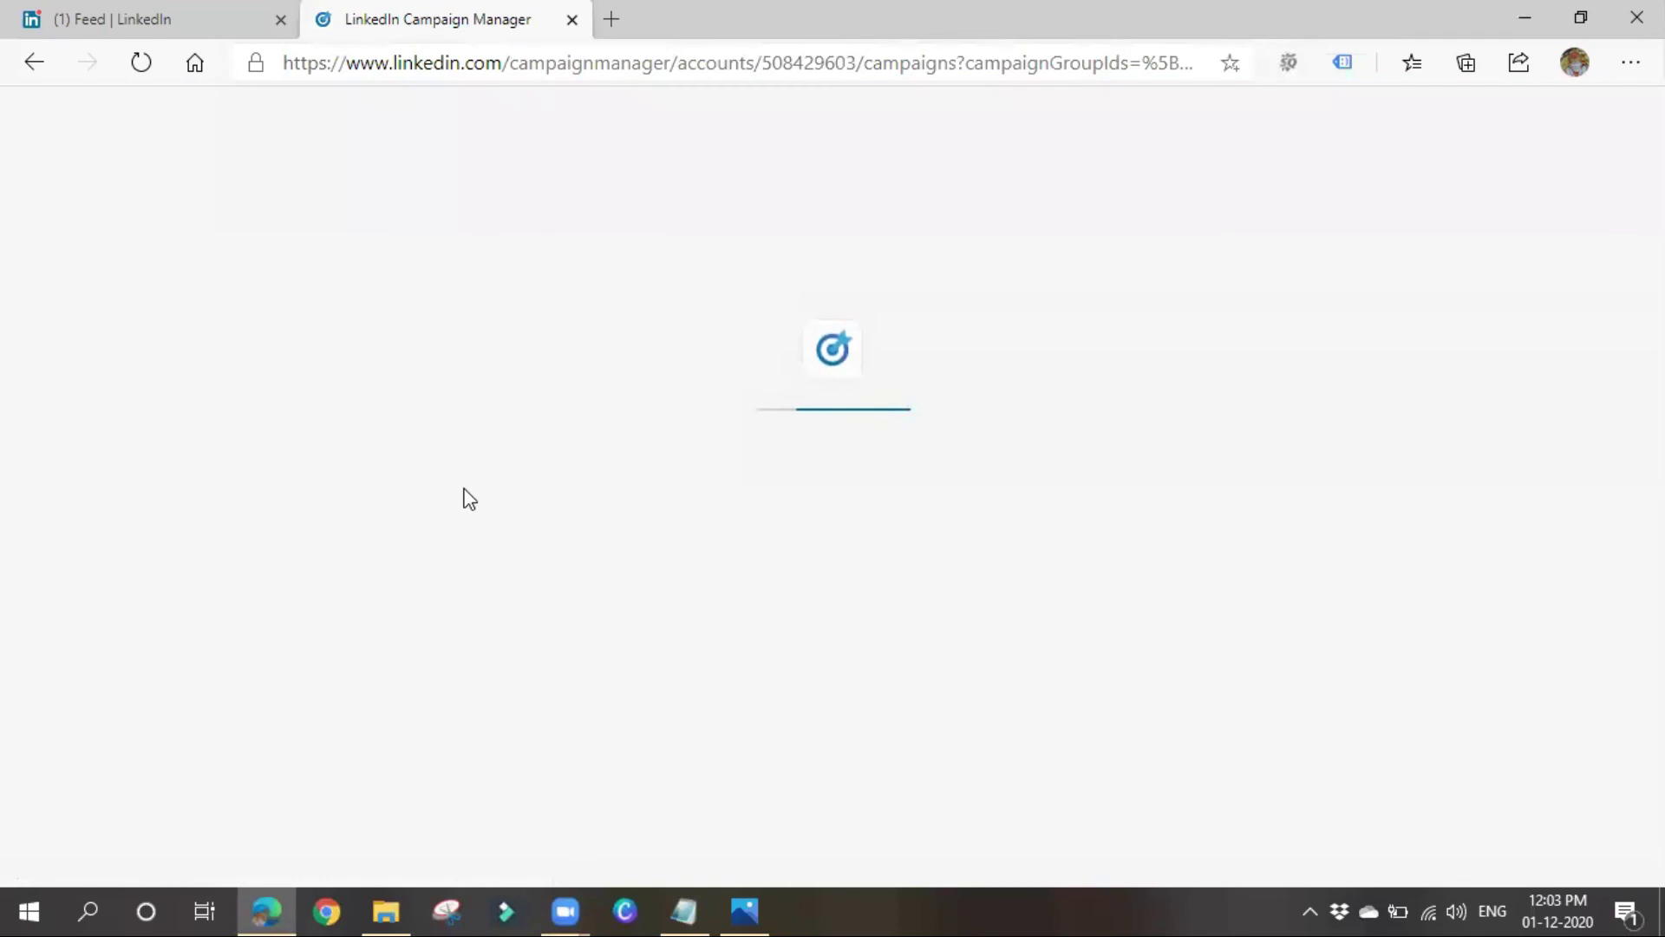
pyautogui.scroll(-3, 465, 556)
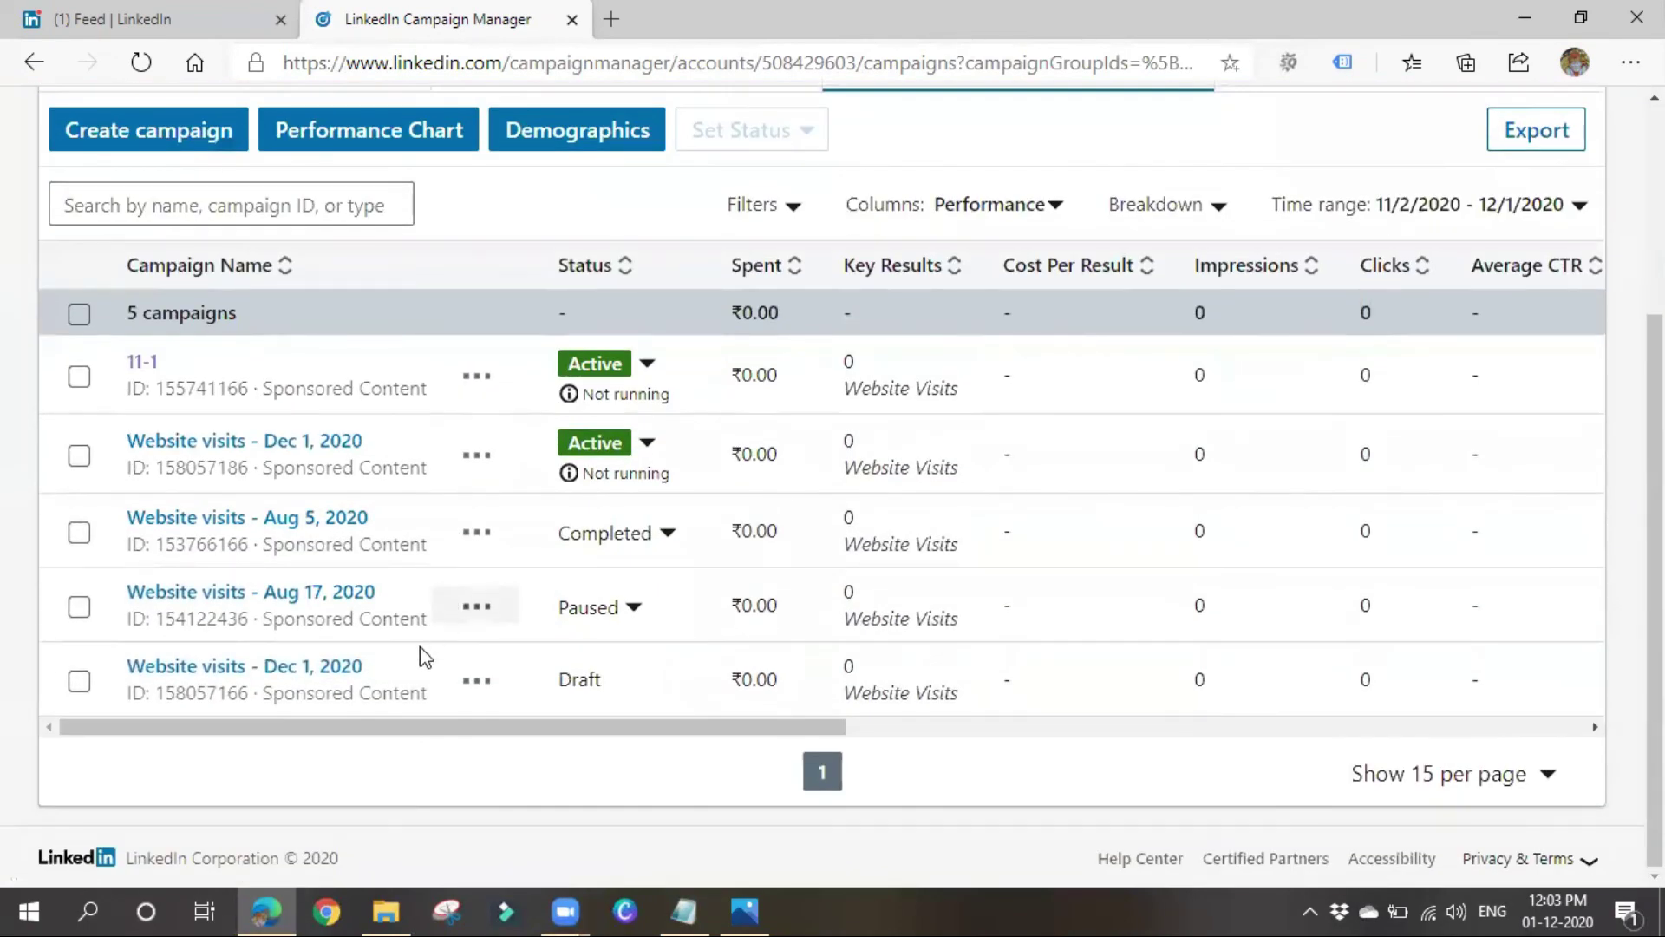
pyautogui.scroll(1, 286, 491)
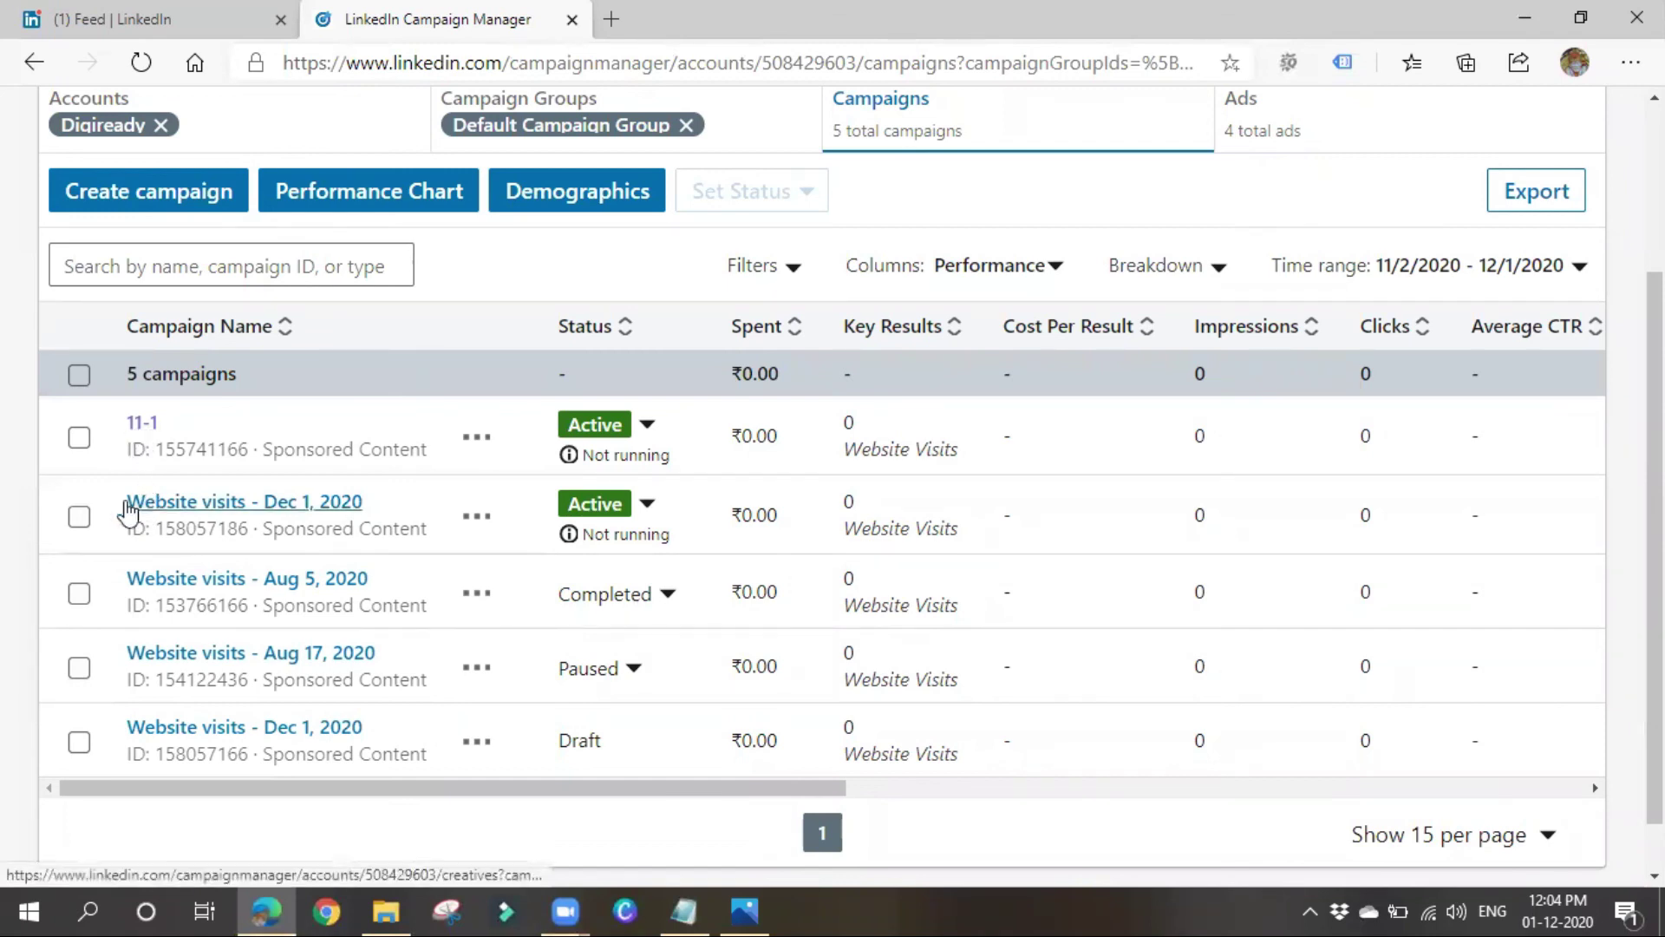
pyautogui.scroll(2, 323, 651)
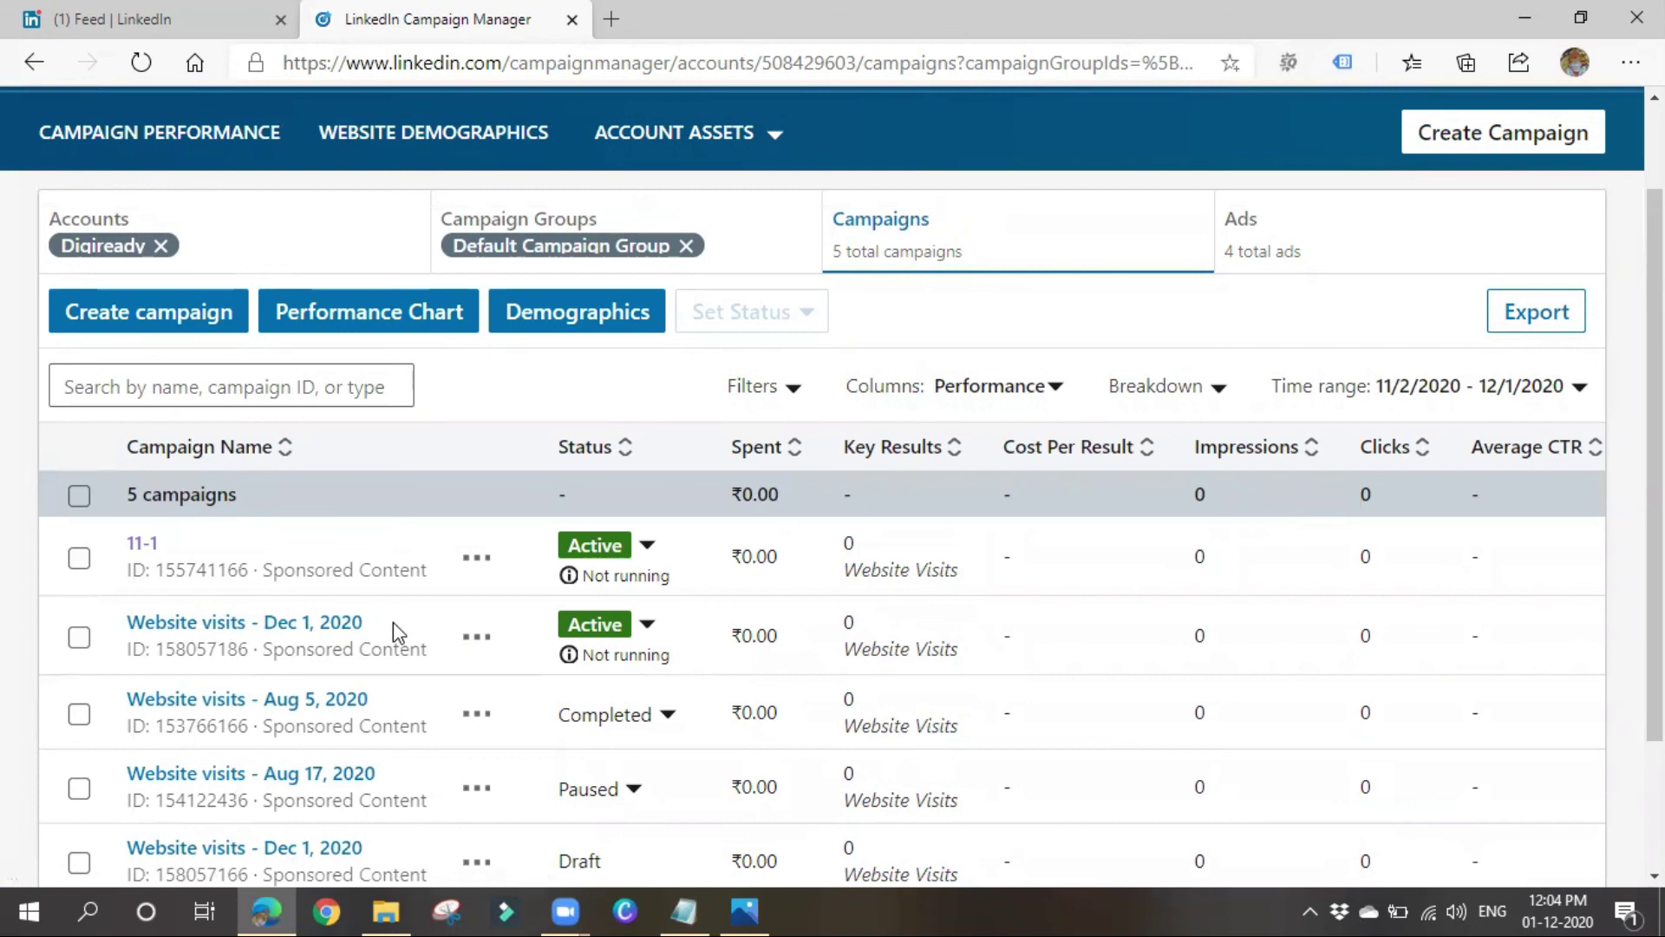
# Pause the active Website visits - Dec 1, 2020 campaign and select it in the campaign list.
pyautogui.click(644, 628)
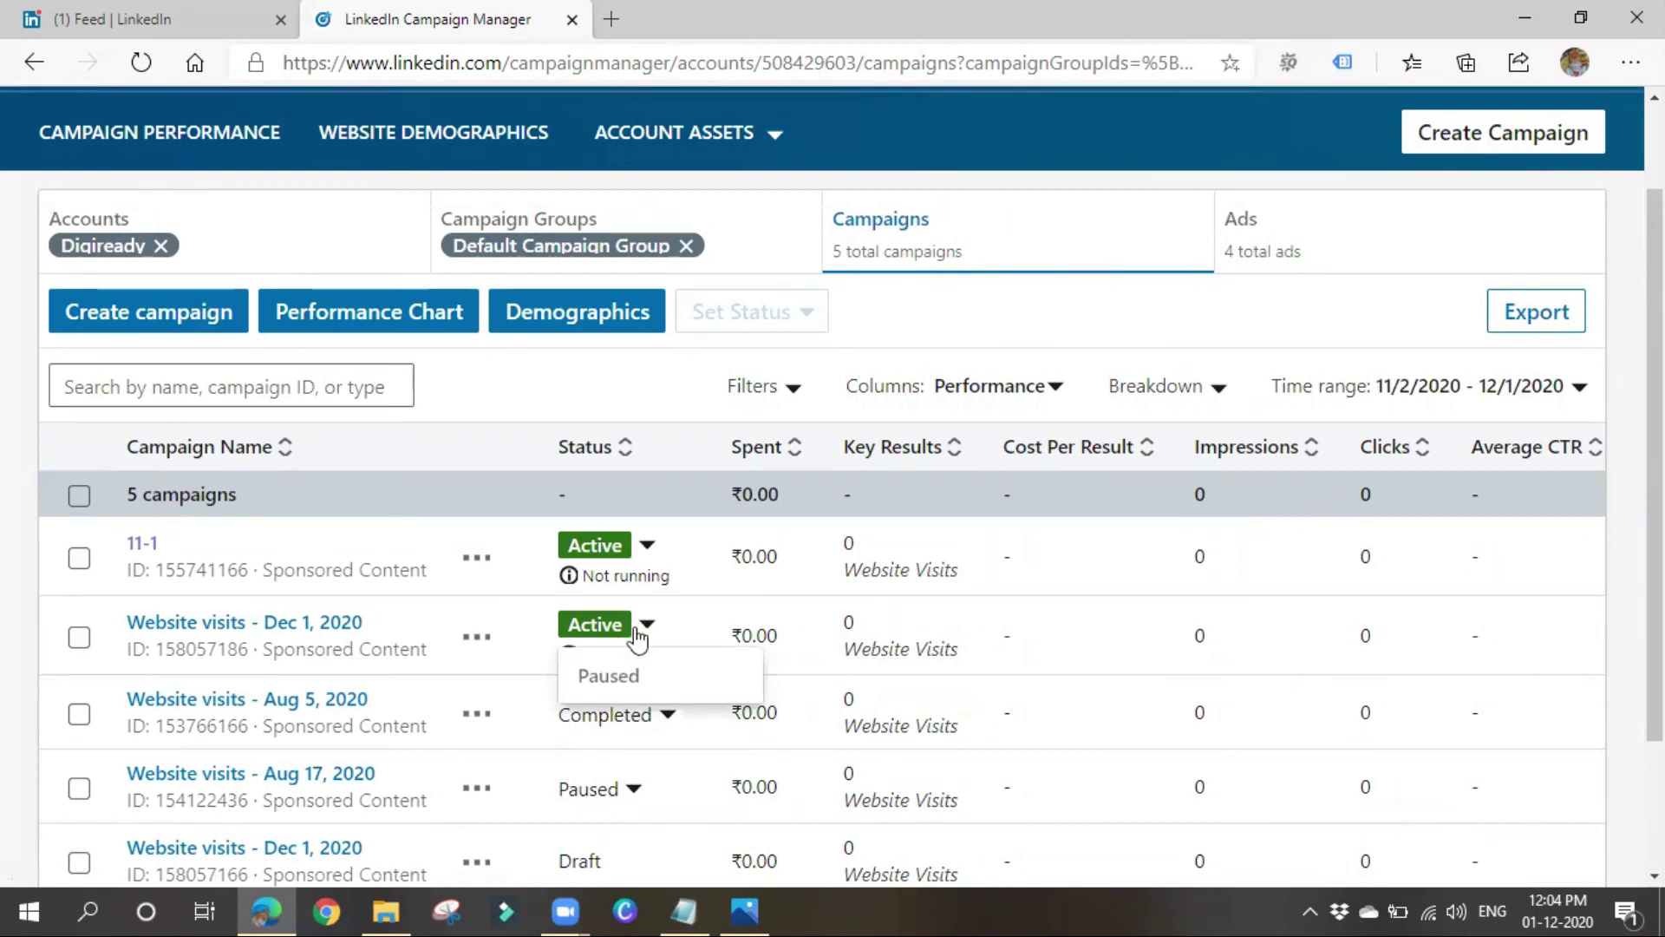
pyautogui.click(603, 678)
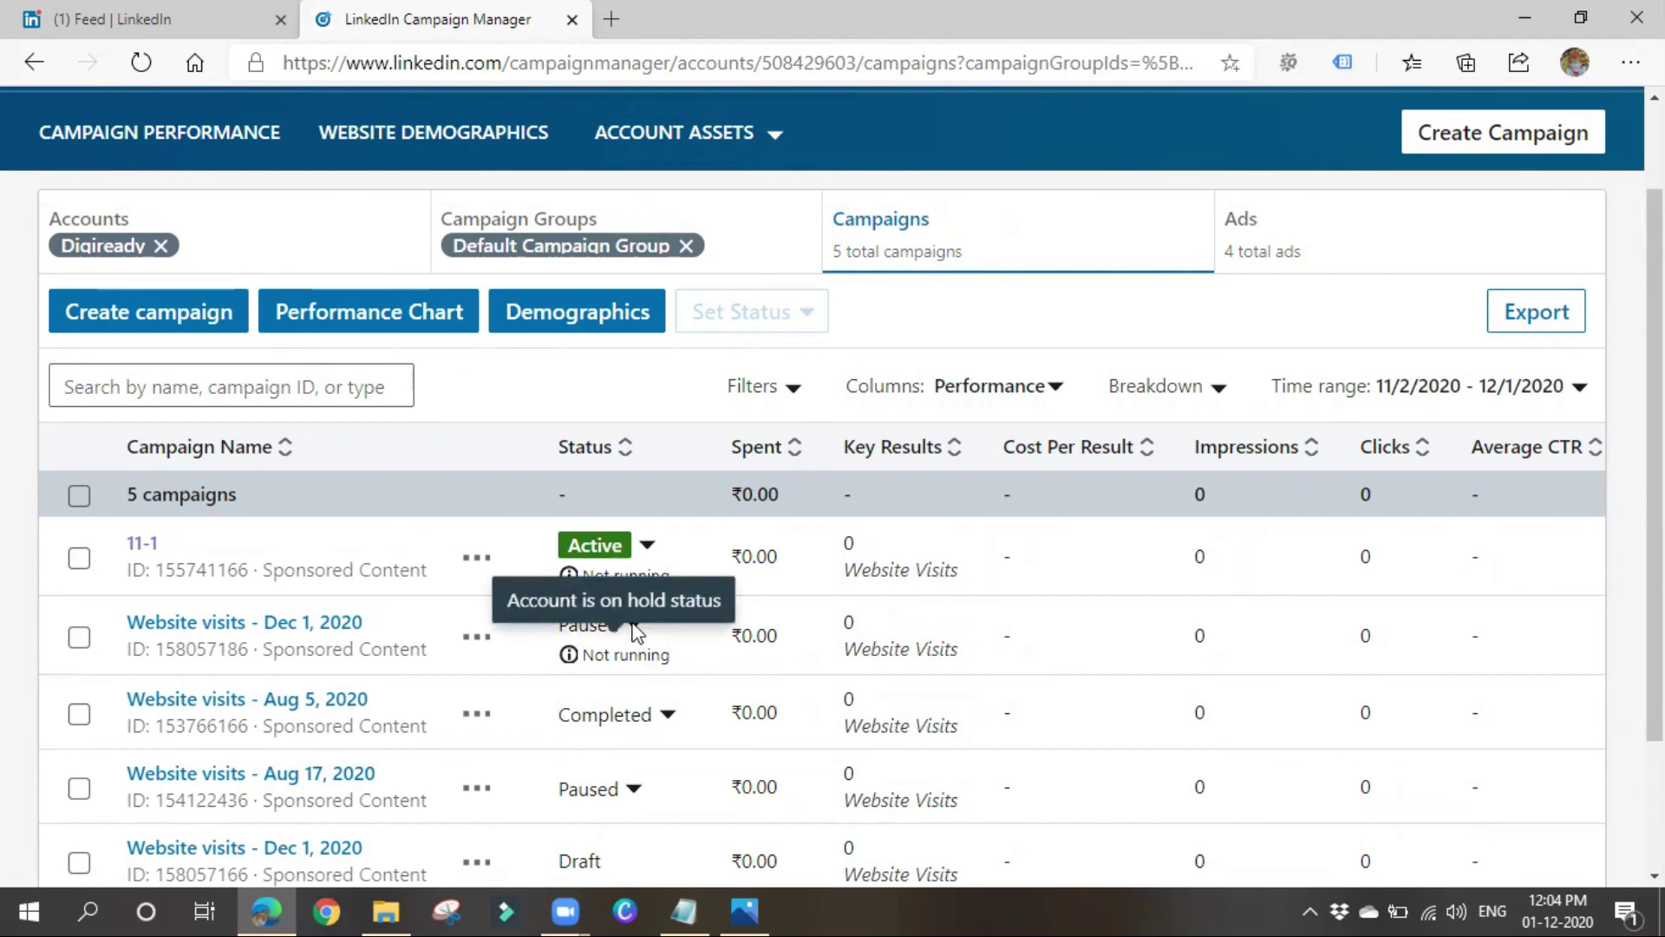
pyautogui.click(79, 640)
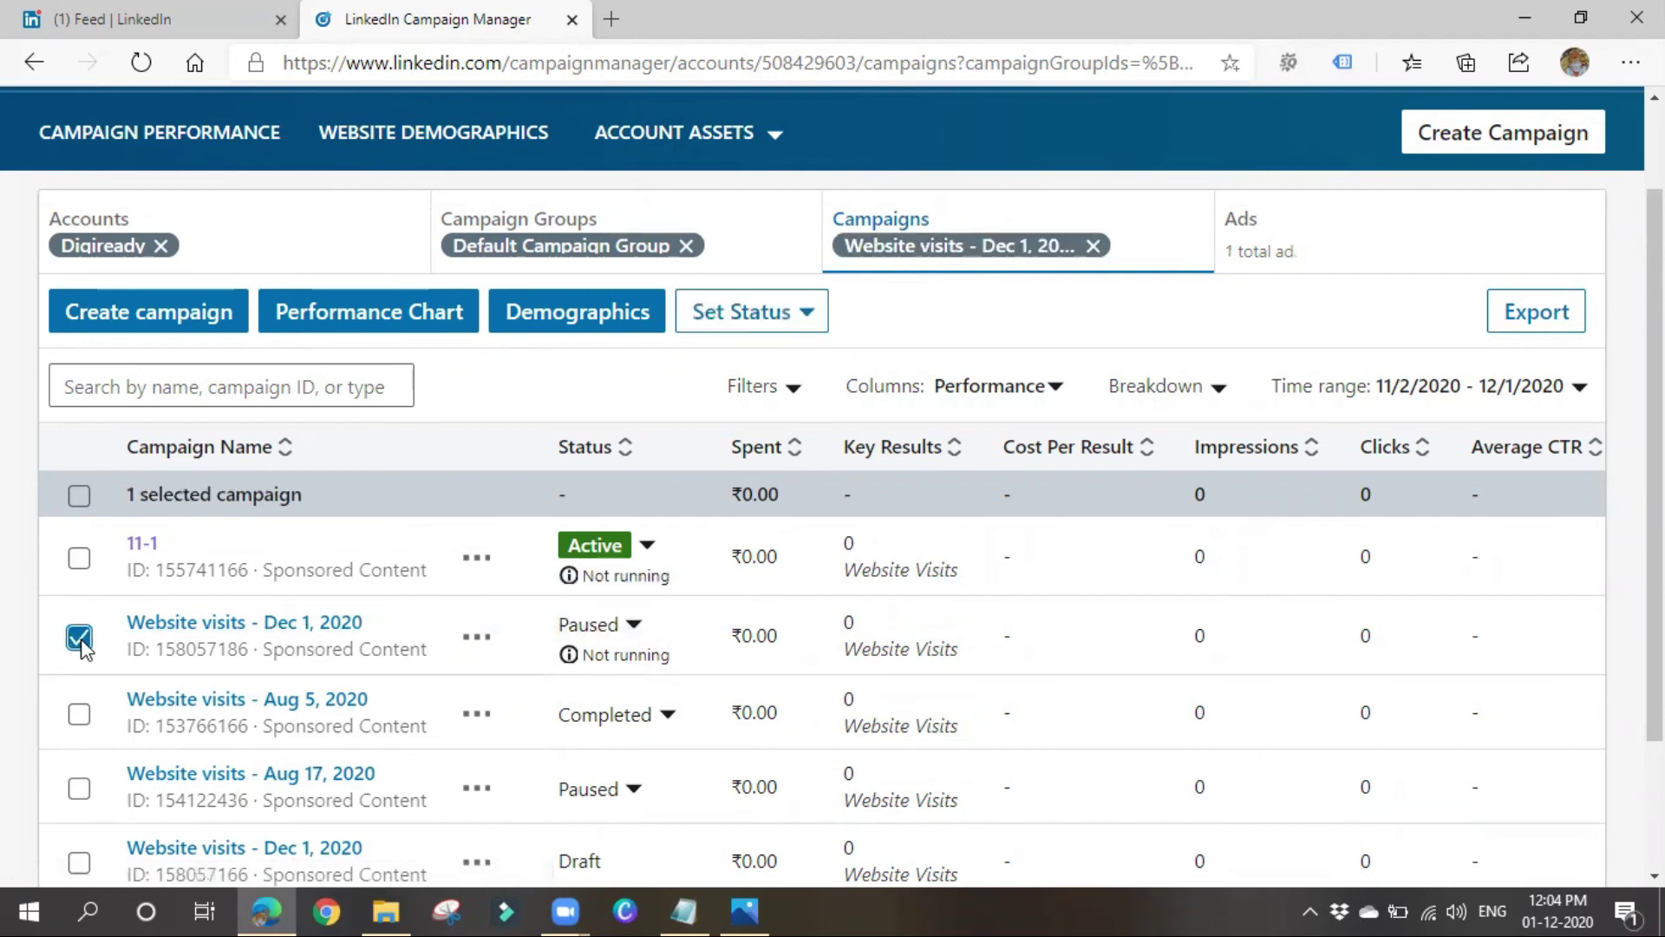
# Deselect the paused Website visits - Dec 1, 2020 campaign and check which actions are available for it.
pyautogui.click(79, 639)
pyautogui.click(476, 636)
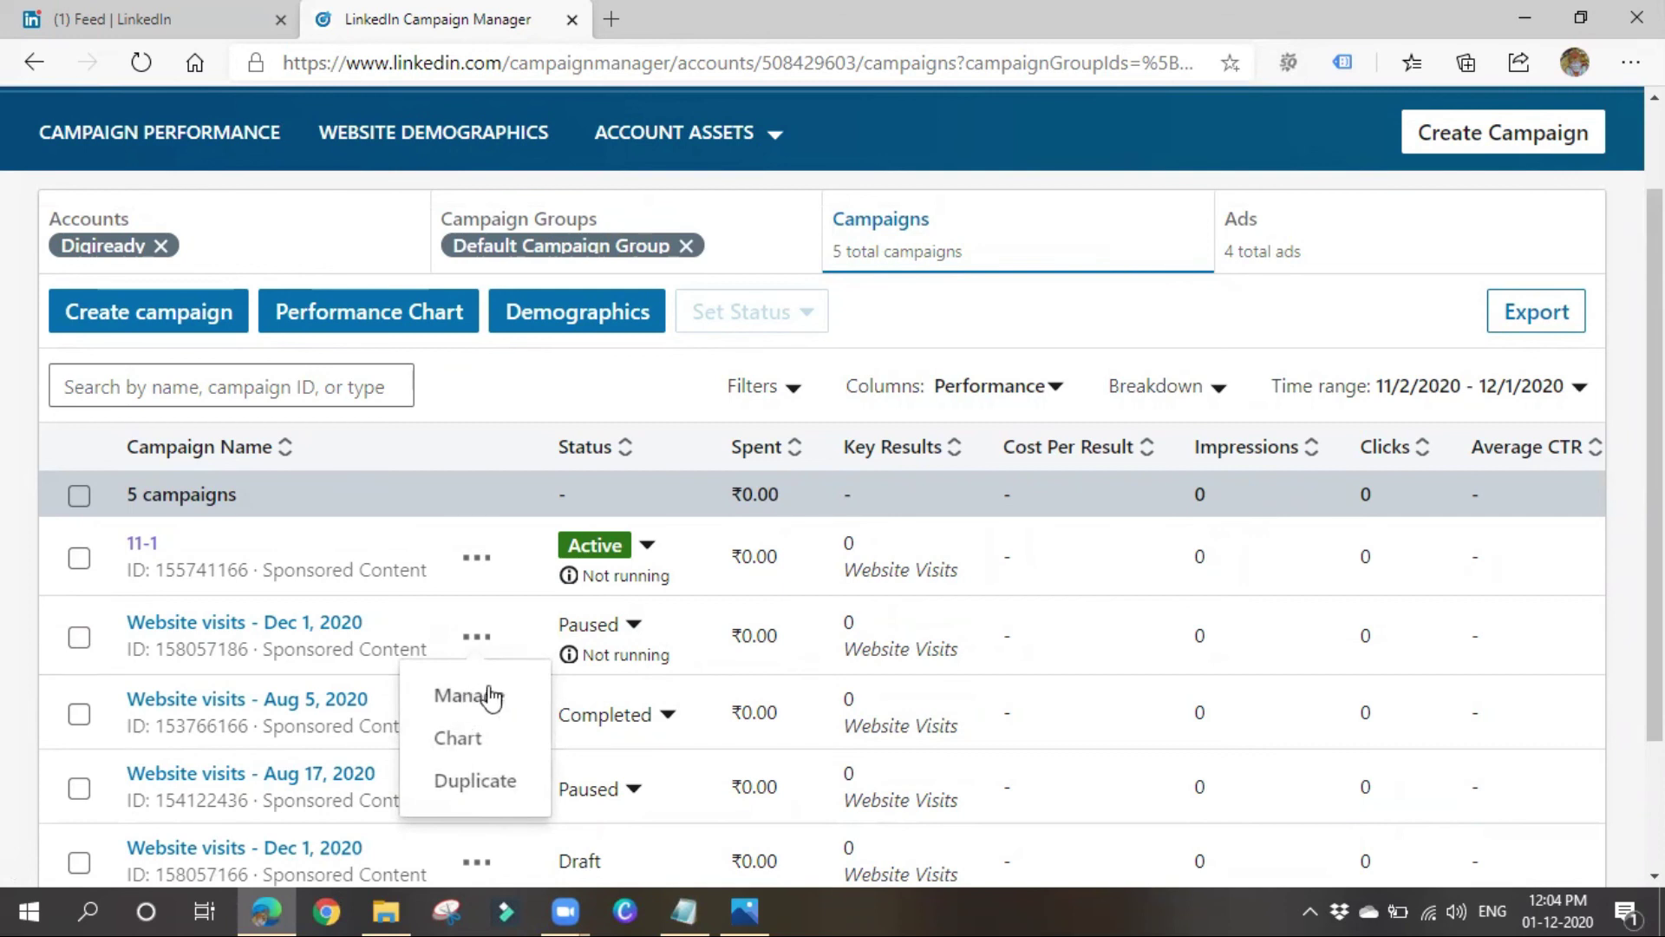
pyautogui.click(907, 479)
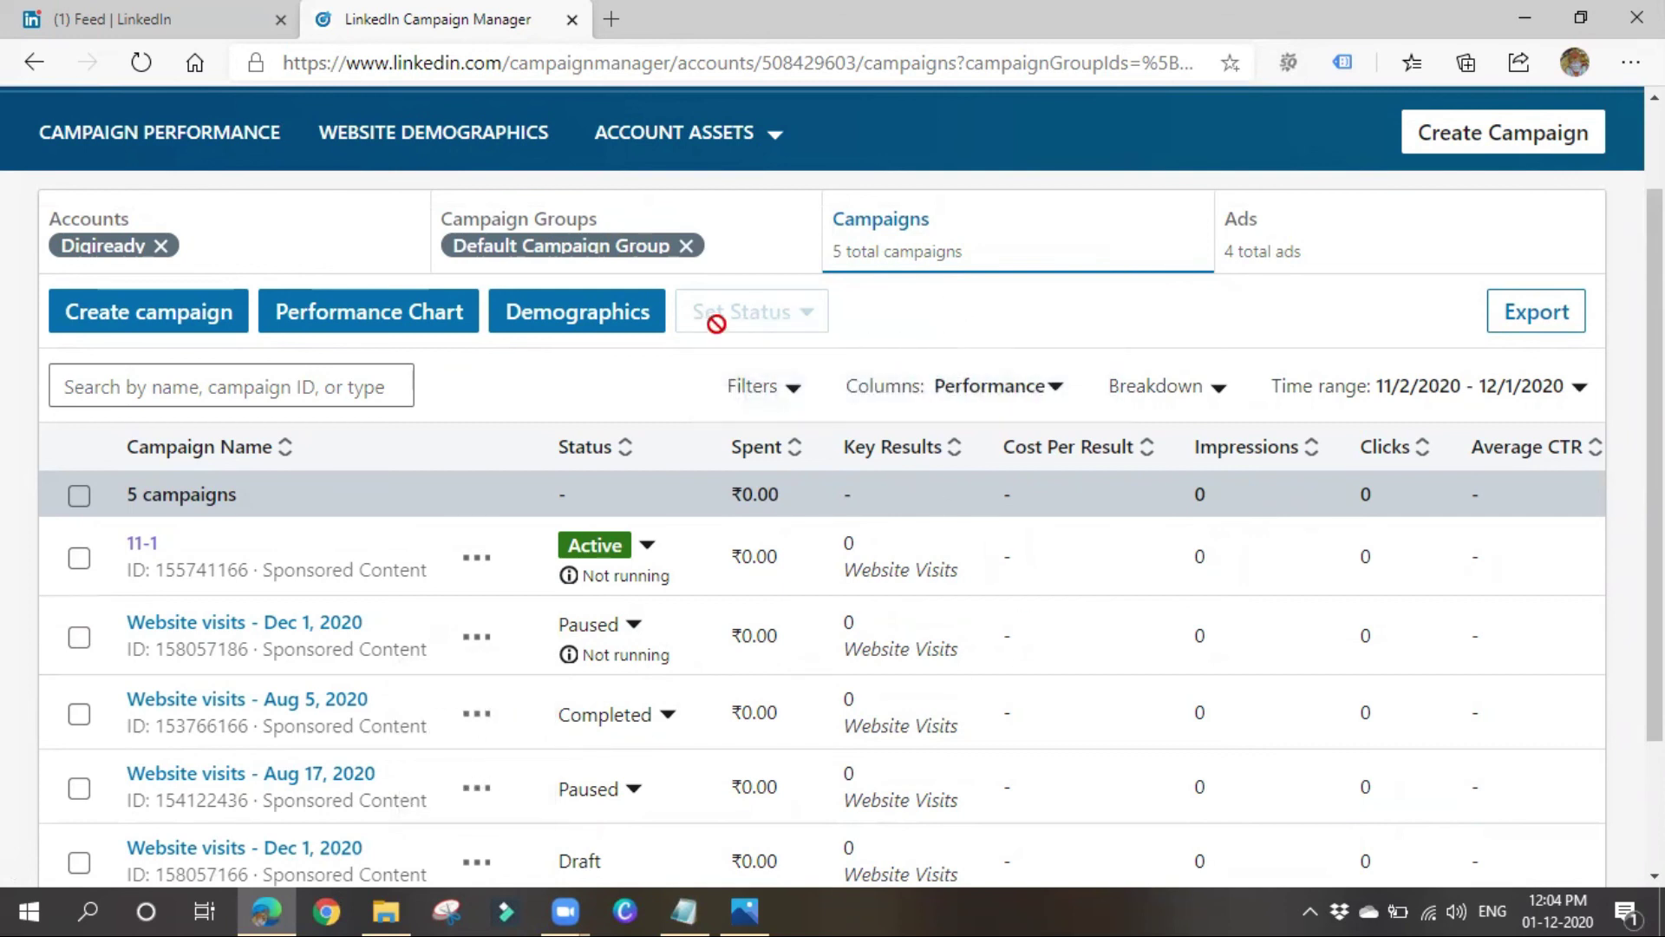
# View the payment method and billing activity in the Digiready account's billing center, and return to the campaign list.
pyautogui.click(729, 145)
pyautogui.scroll(2, 854, 837)
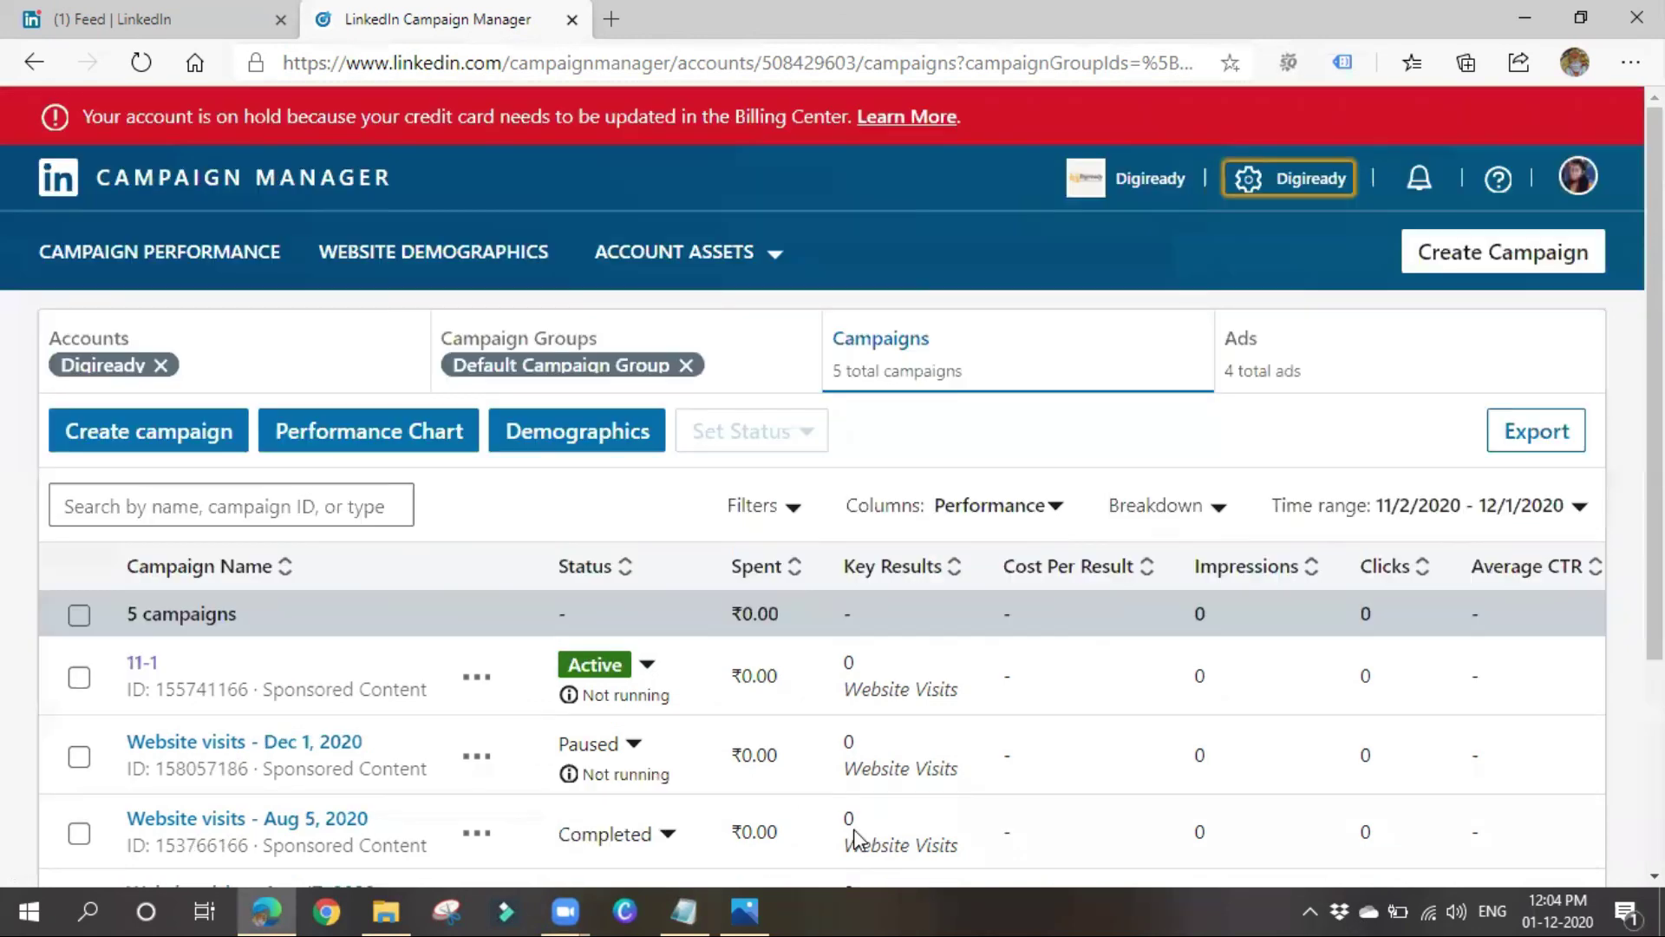
pyautogui.click(1280, 191)
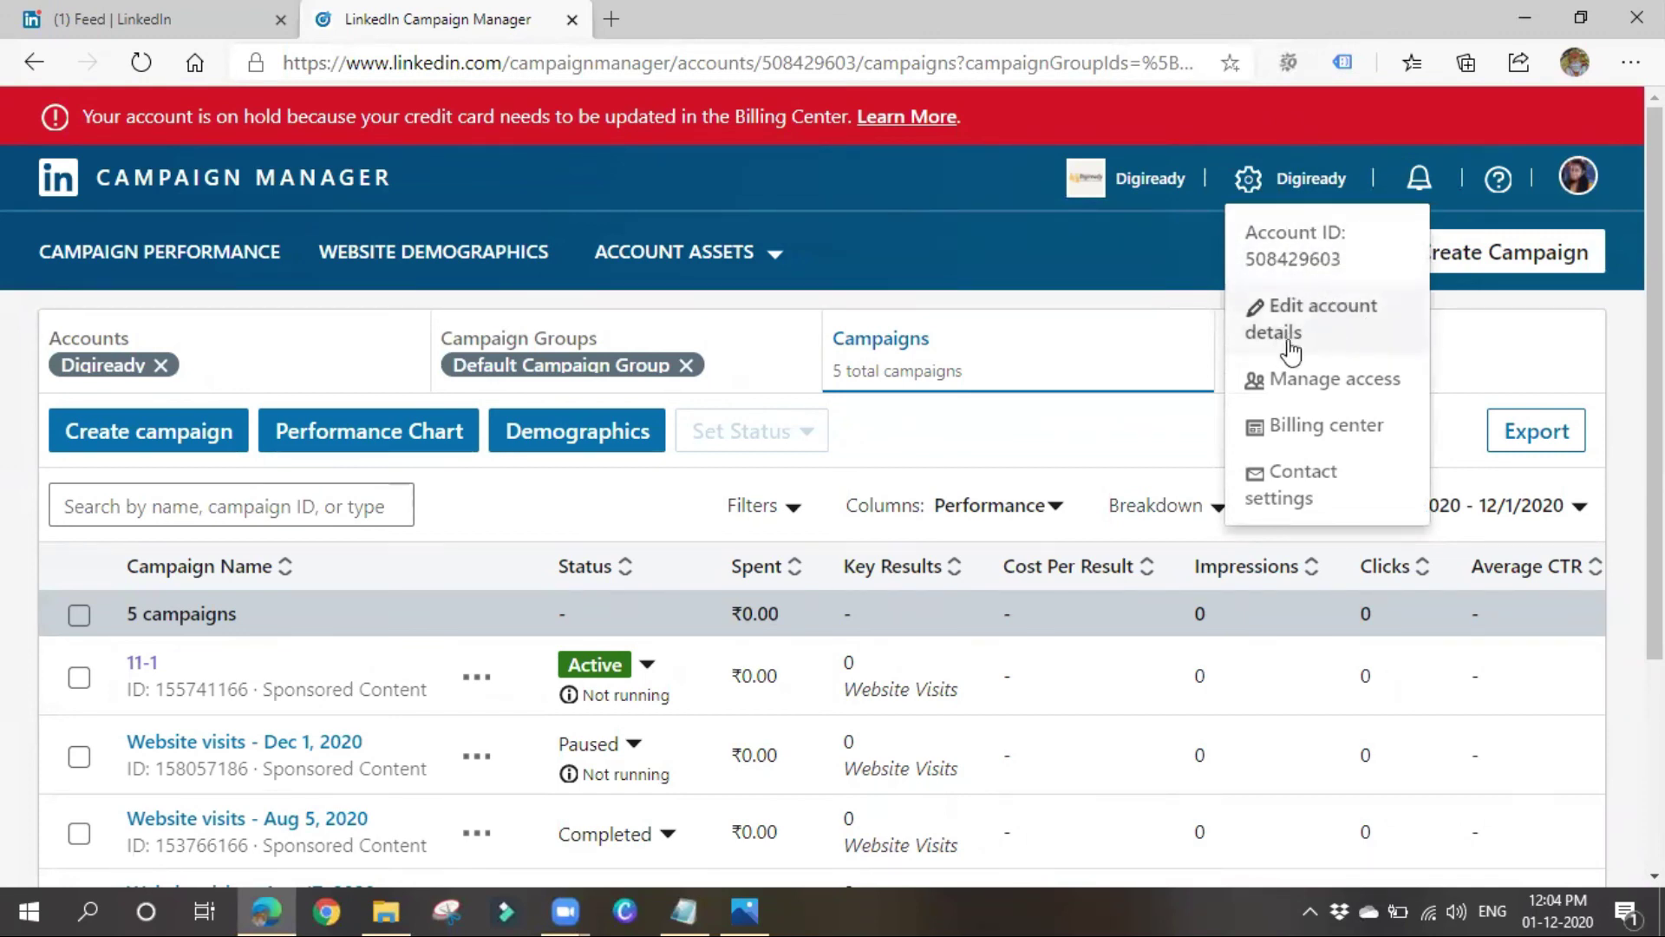
pyautogui.click(1357, 429)
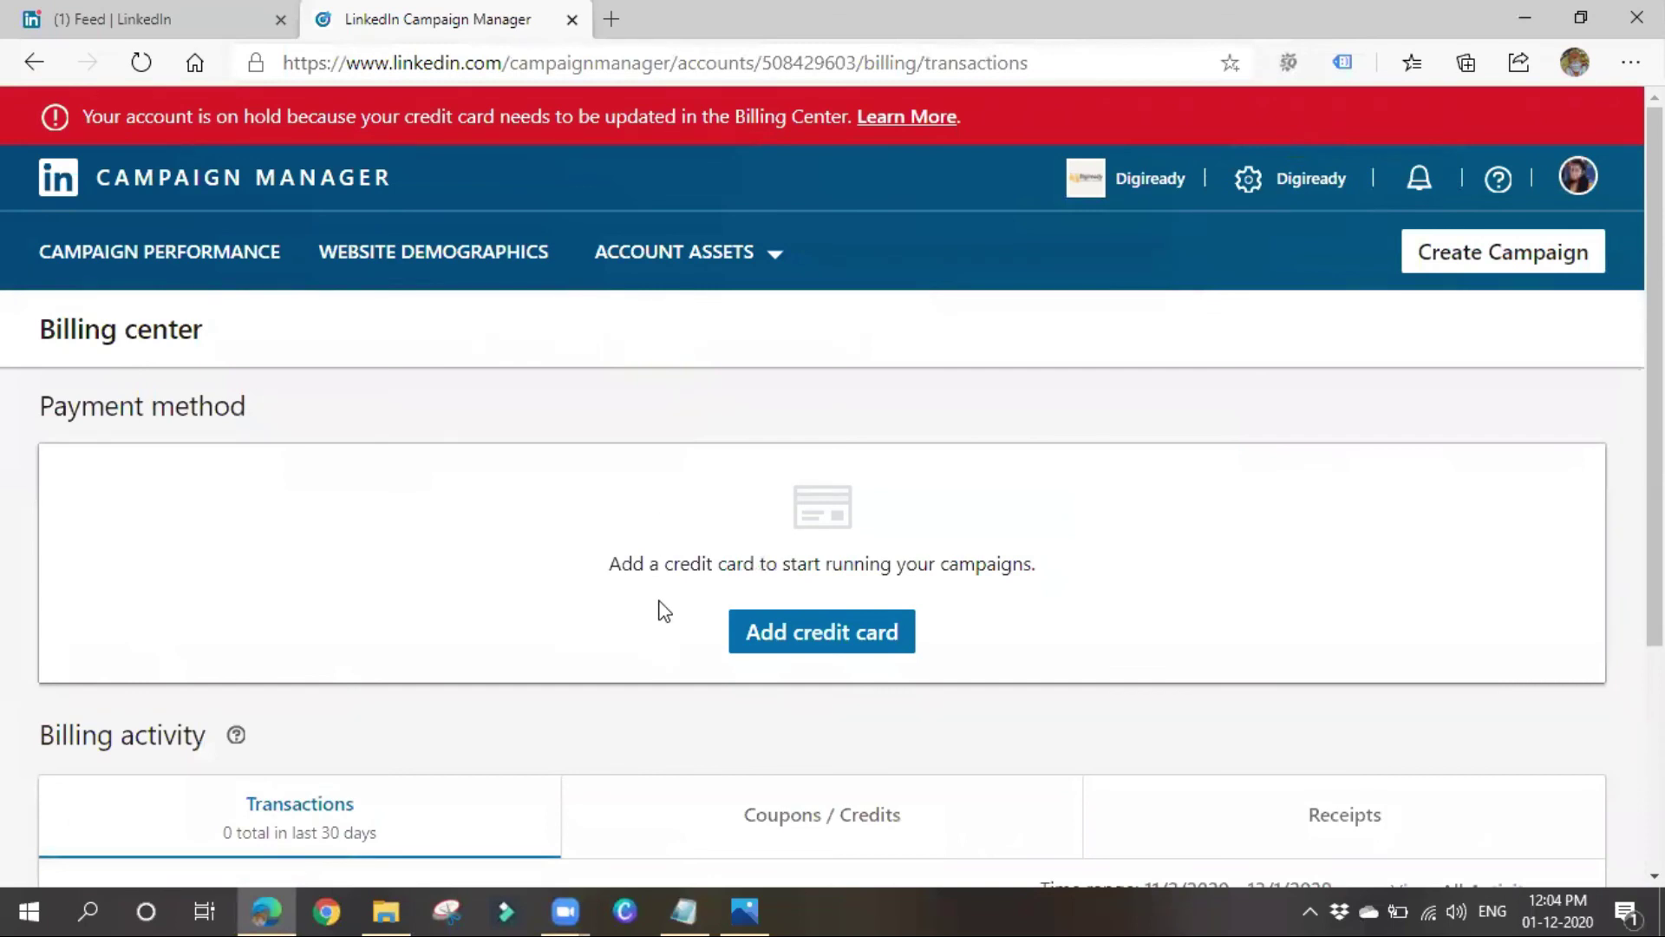
pyautogui.scroll(-3, 973, 642)
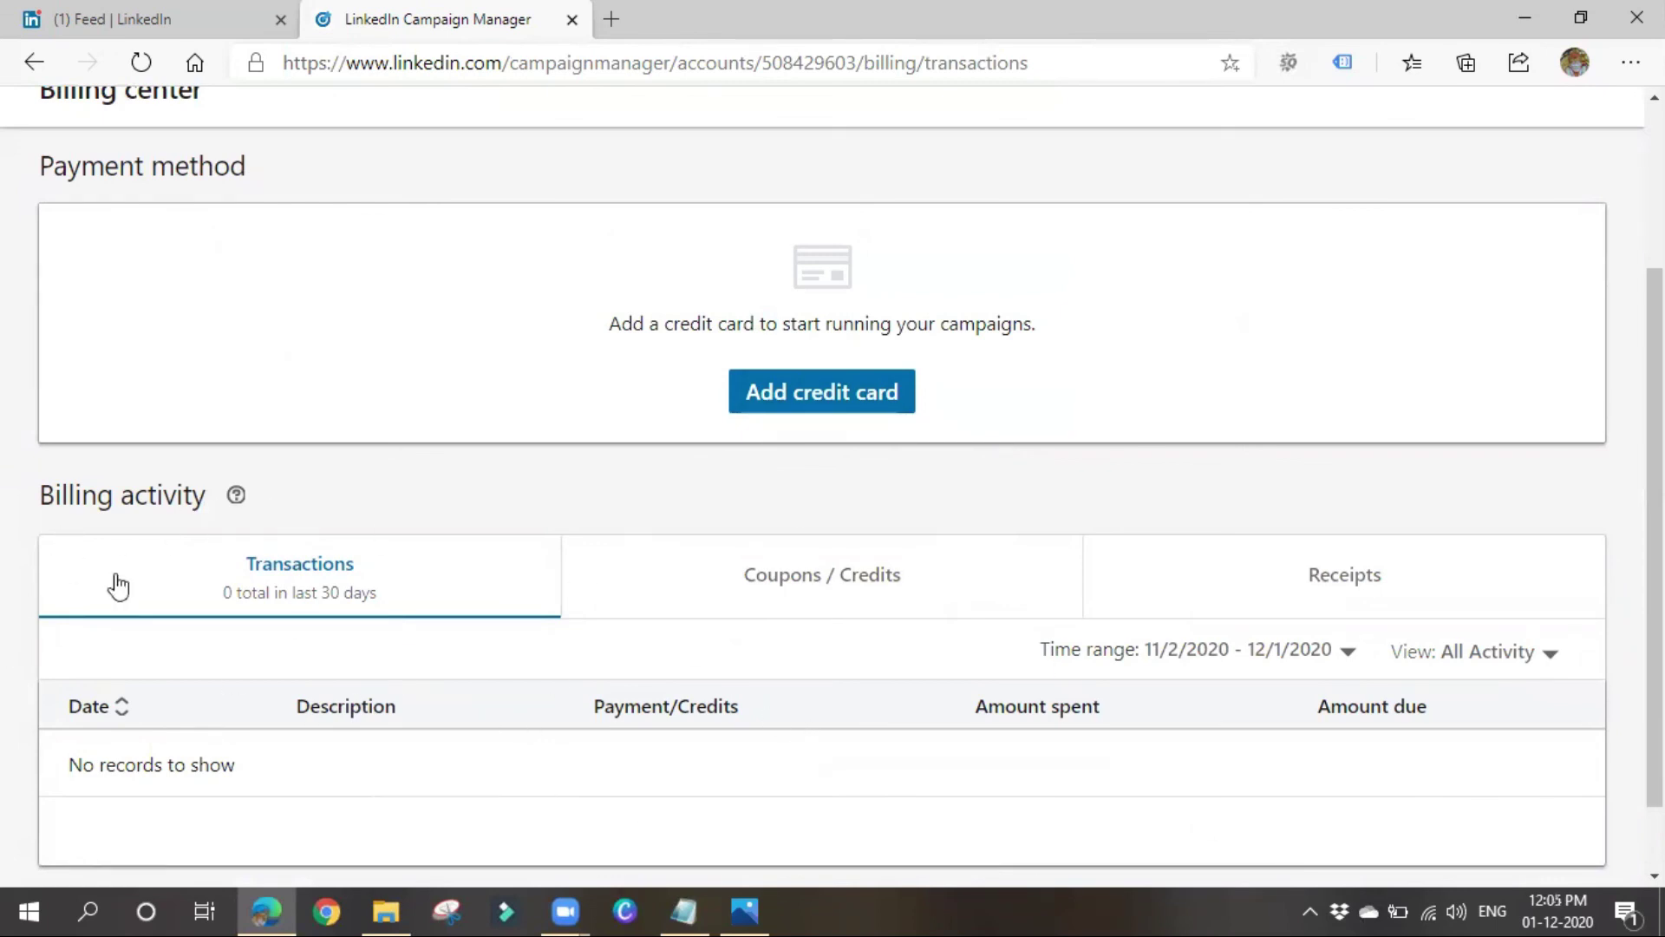
pyautogui.click(37, 64)
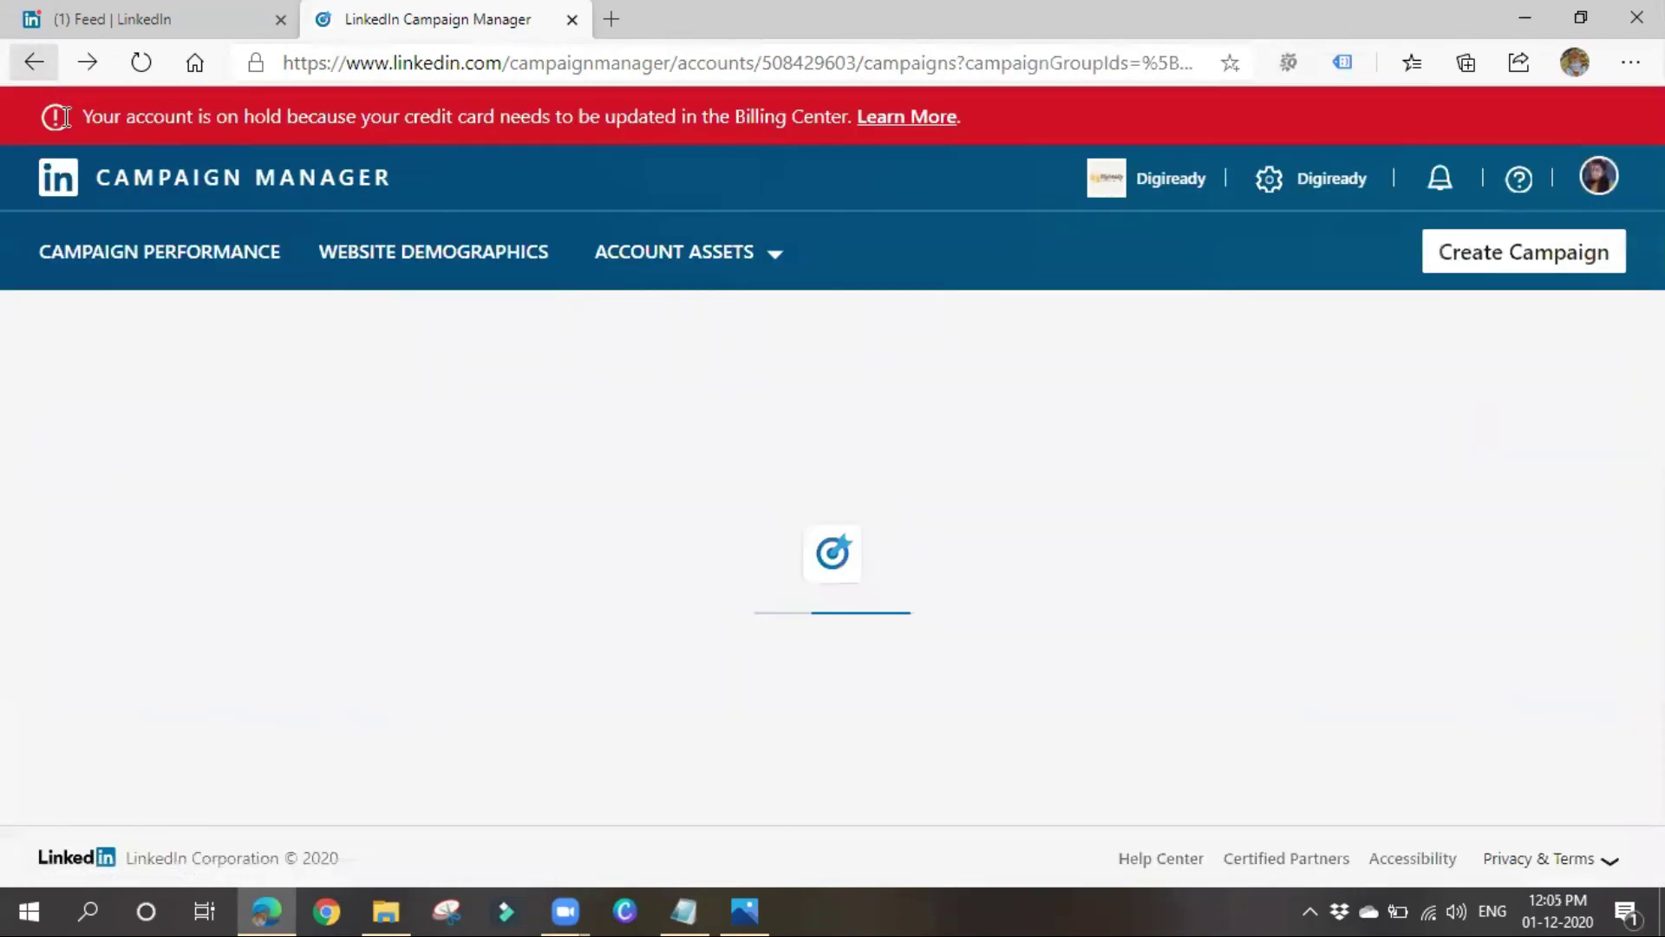
# Review the Digiready account's user permissions and the option for adding a user, and close them without changes.
pyautogui.click(1337, 189)
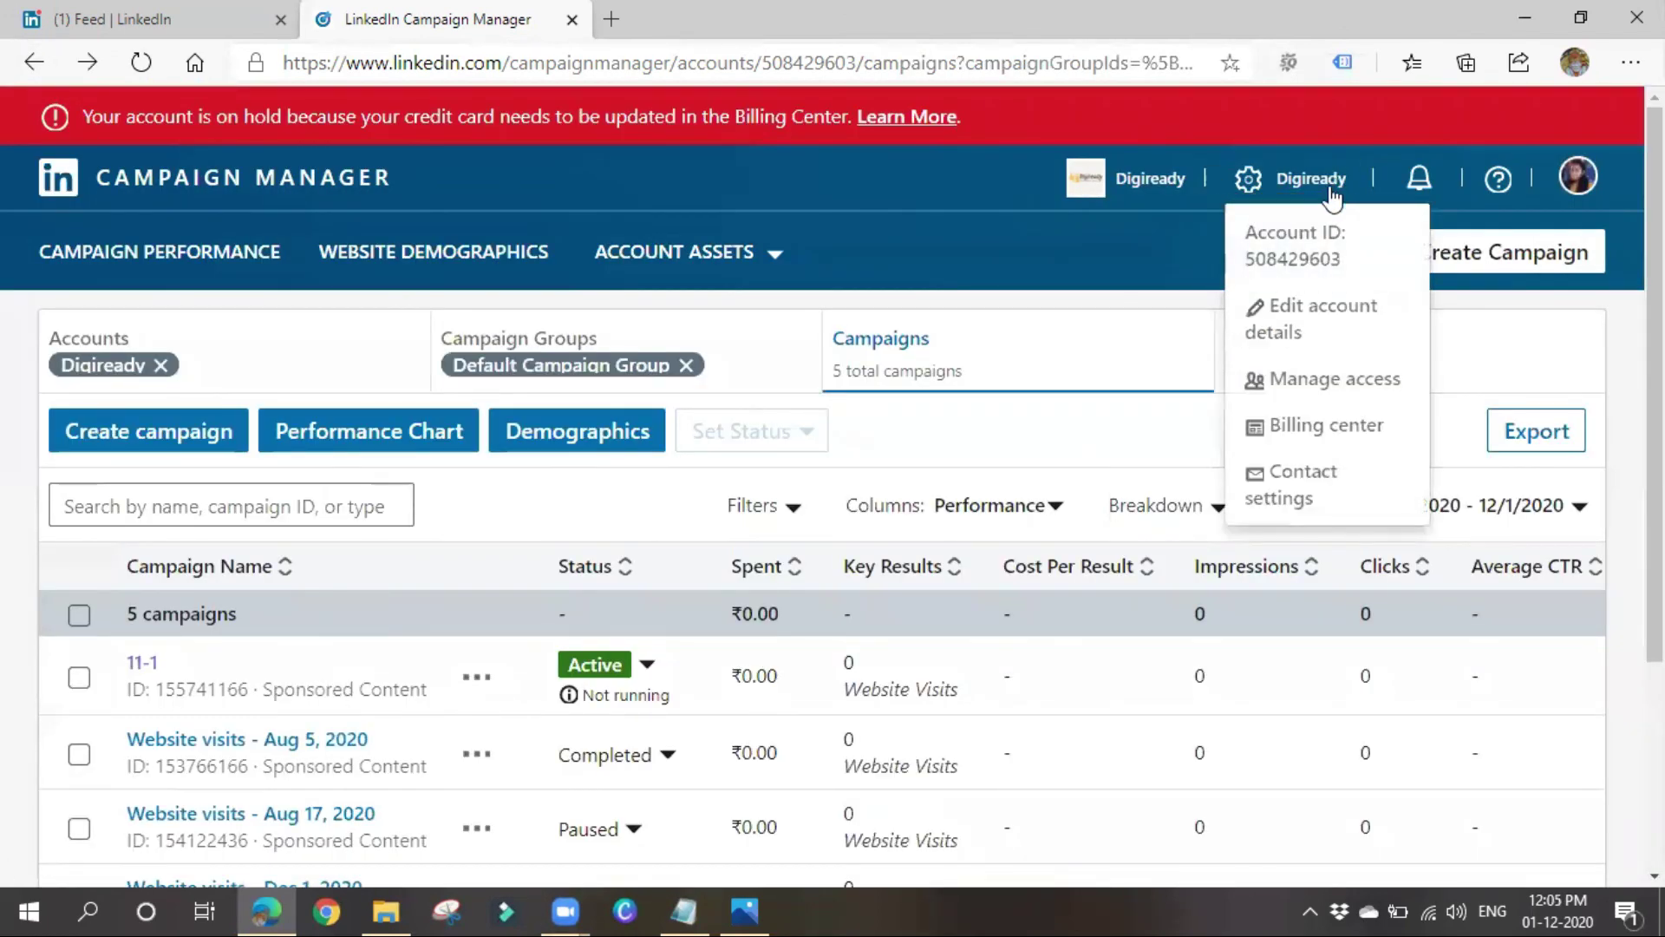
pyautogui.click(1297, 388)
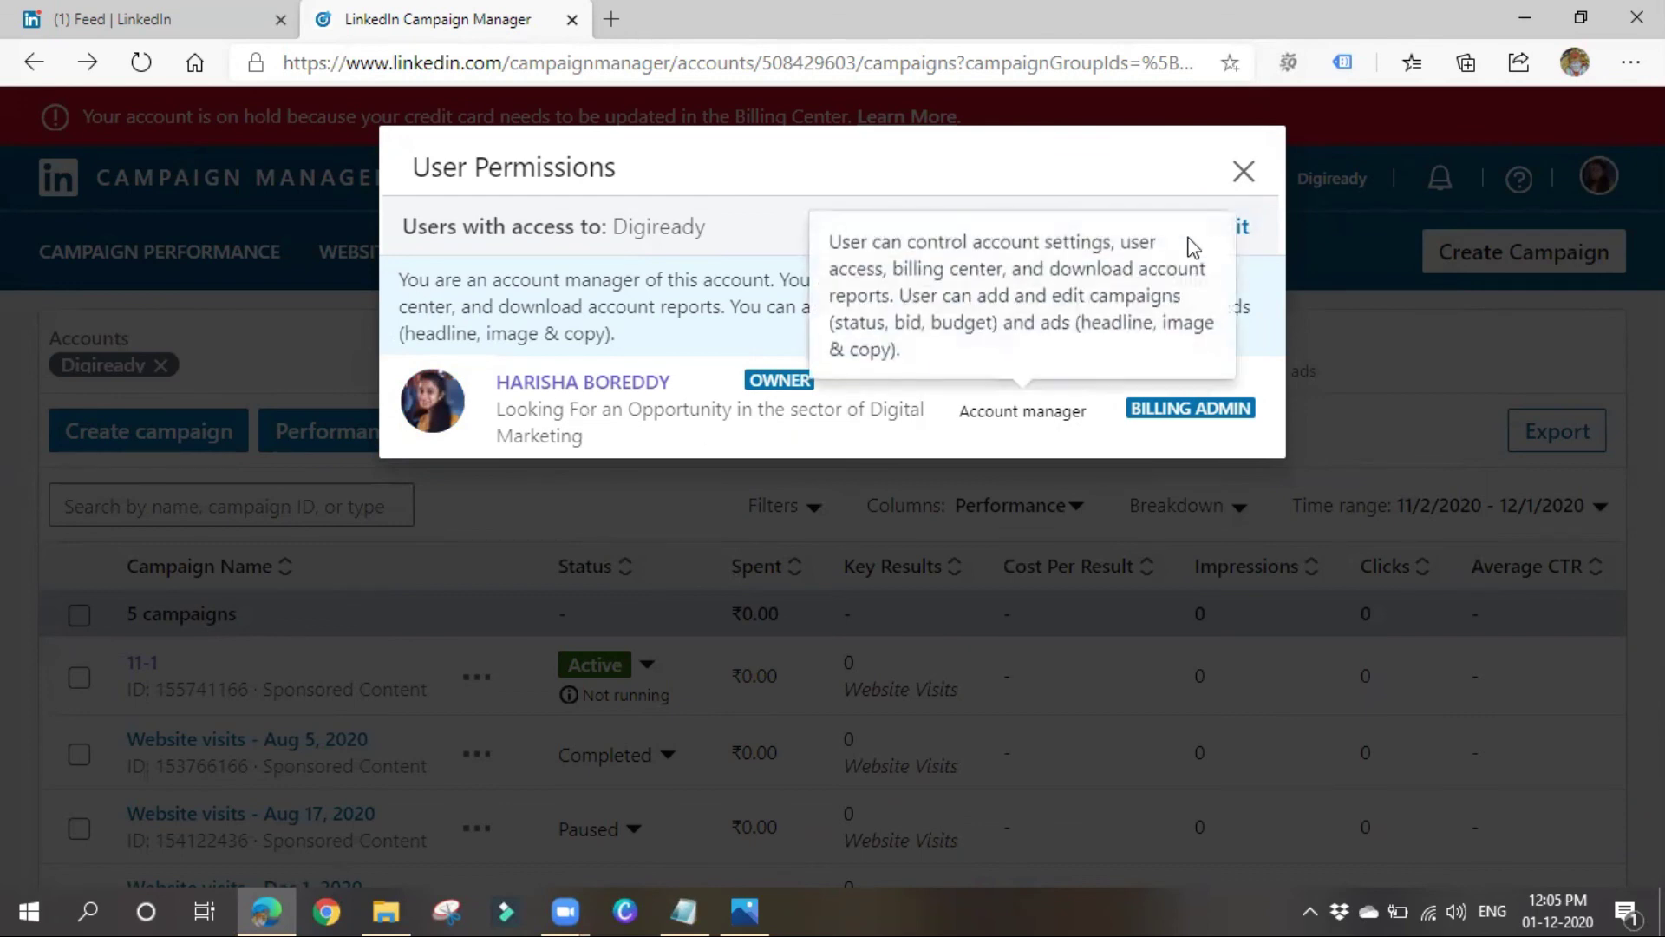
pyautogui.click(1241, 228)
pyautogui.moveTo(1248, 229)
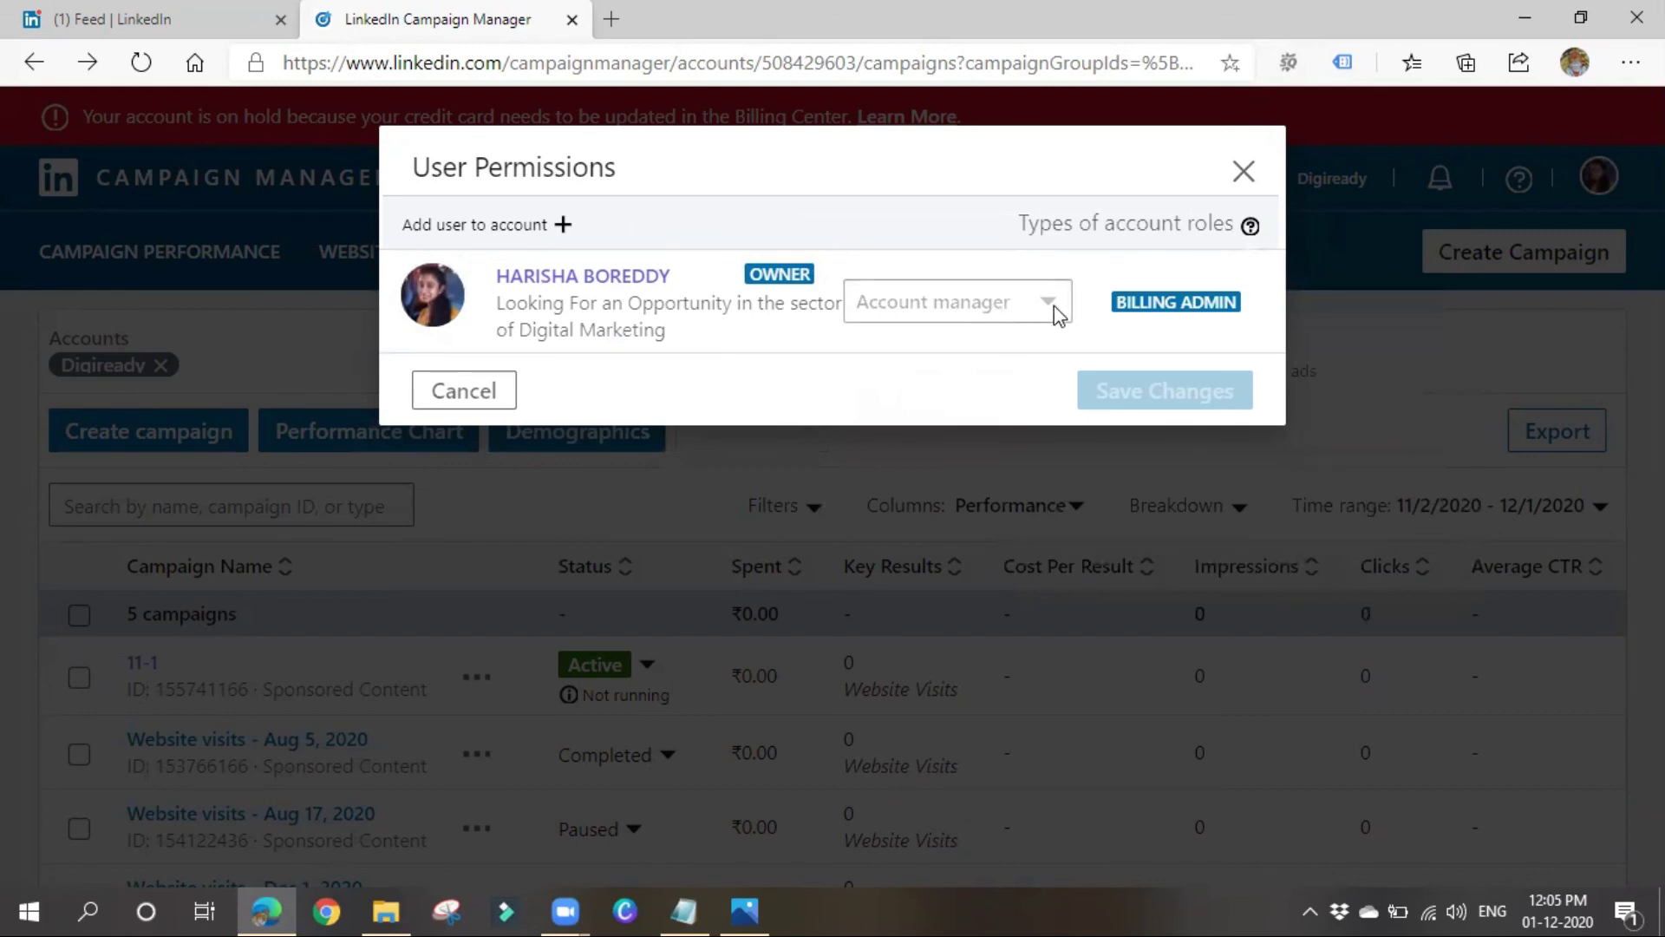
pyautogui.click(533, 230)
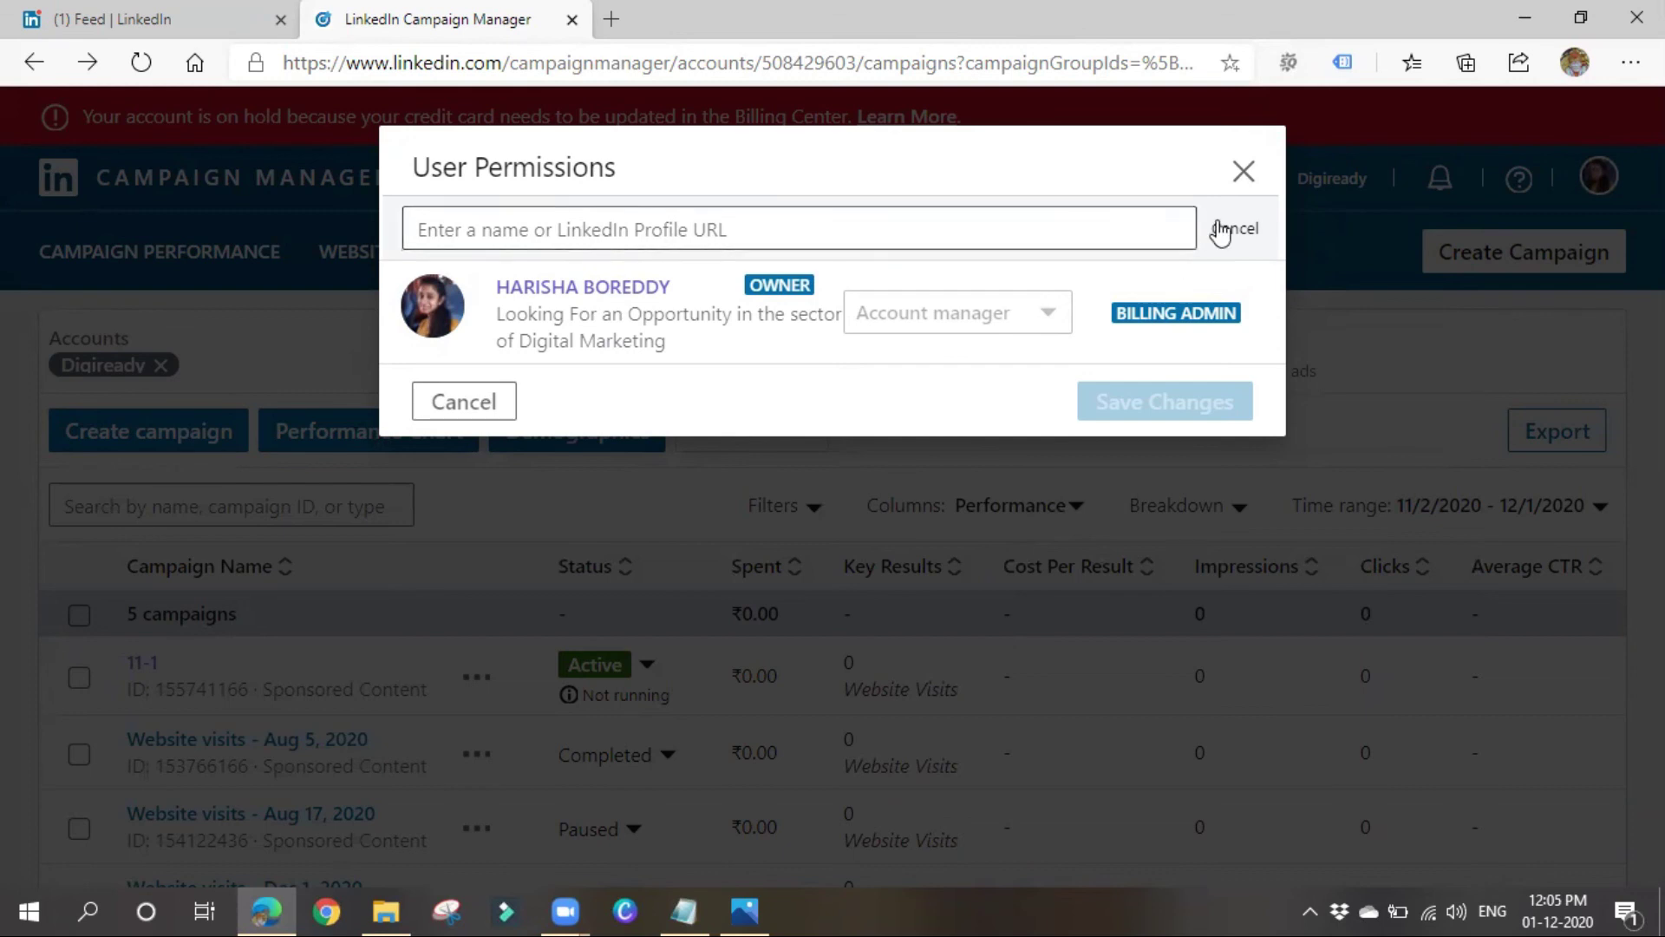
pyautogui.click(1251, 177)
# Open the Digiready company page in a new tab and return to the campaign list.
pyautogui.click(1270, 184)
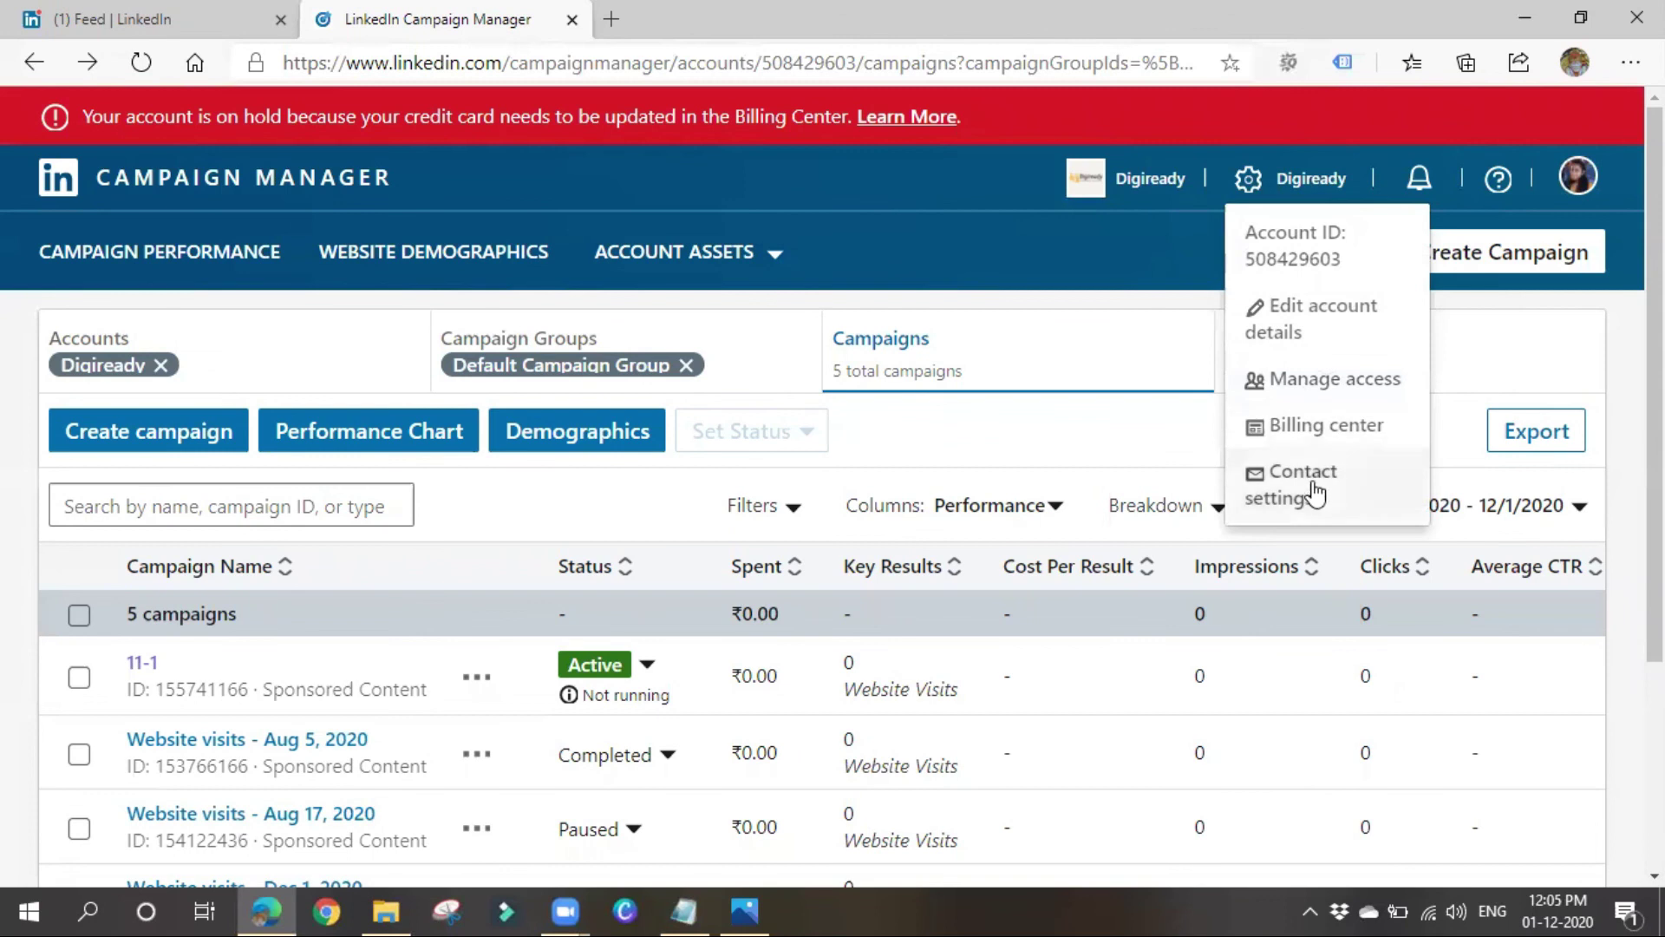
pyautogui.click(1149, 204)
pyautogui.click(1157, 180)
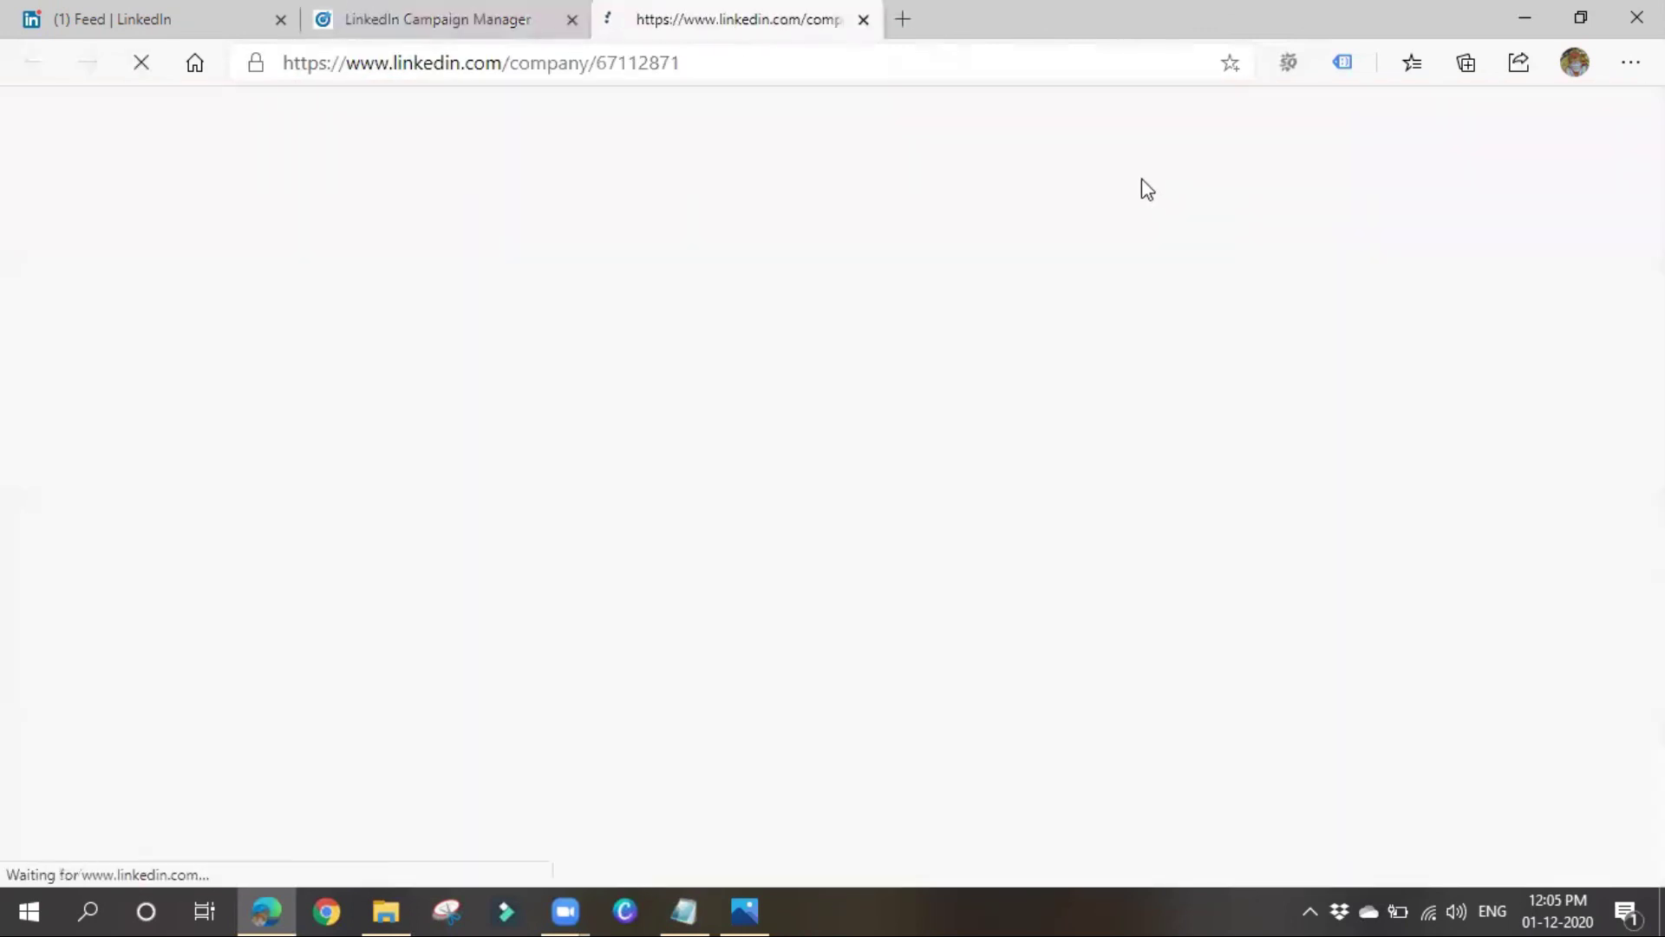
pyautogui.click(399, 17)
# Check the profile options and the Digiready account's notifications, and close both.
pyautogui.click(1576, 181)
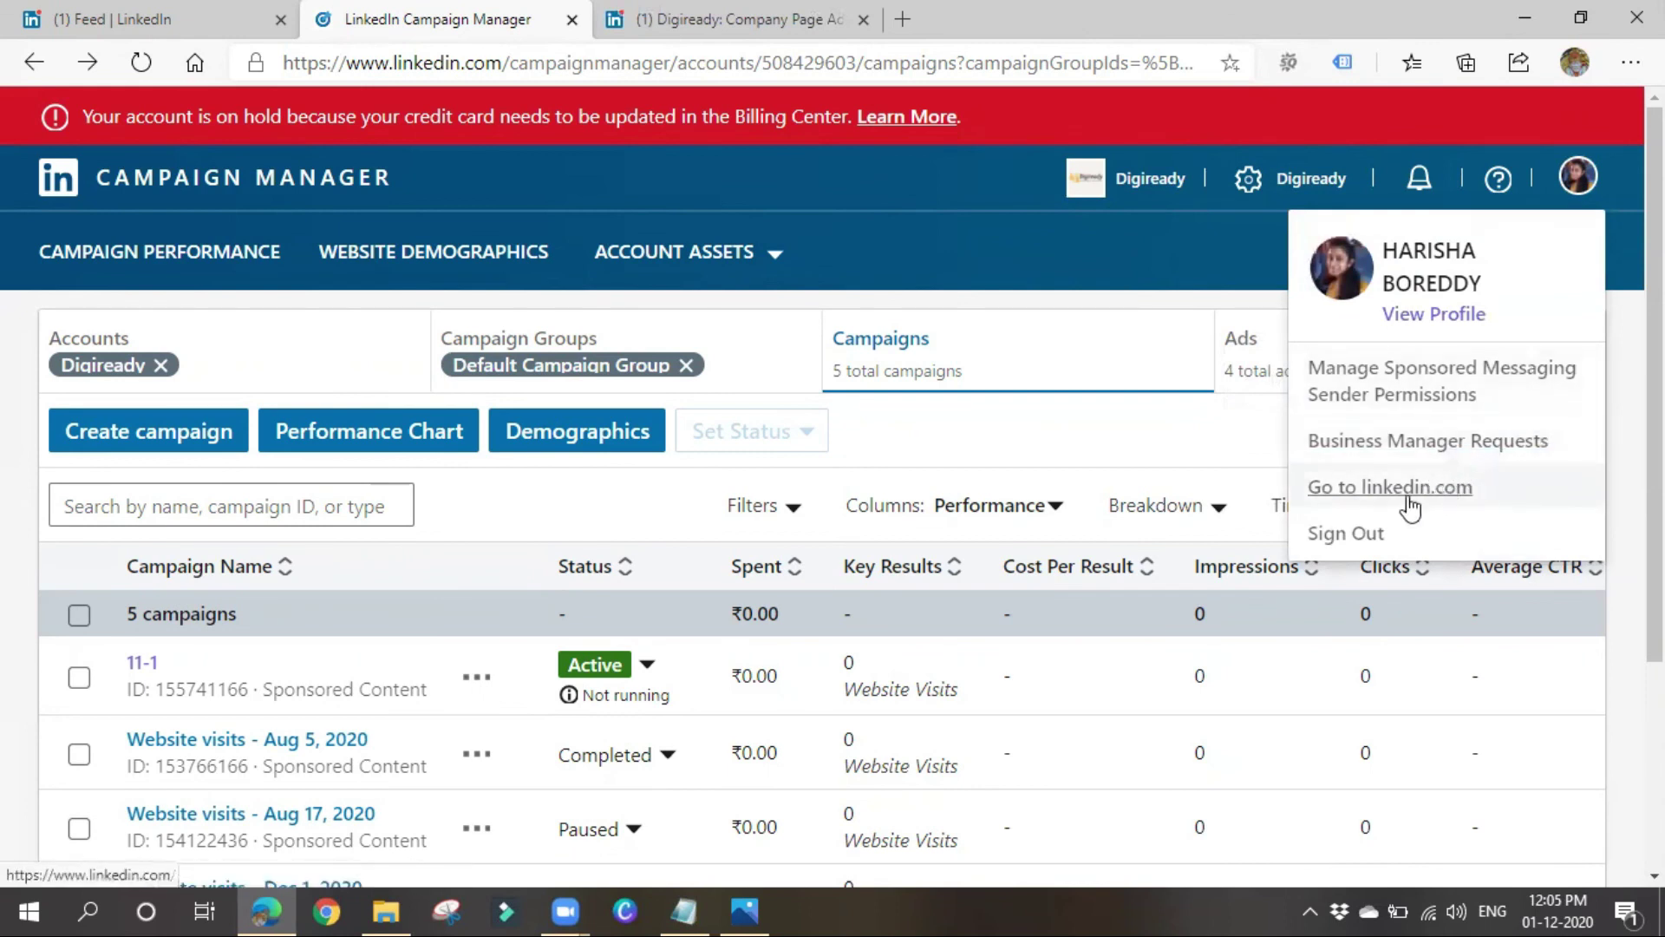
pyautogui.click(1450, 245)
pyautogui.click(1419, 181)
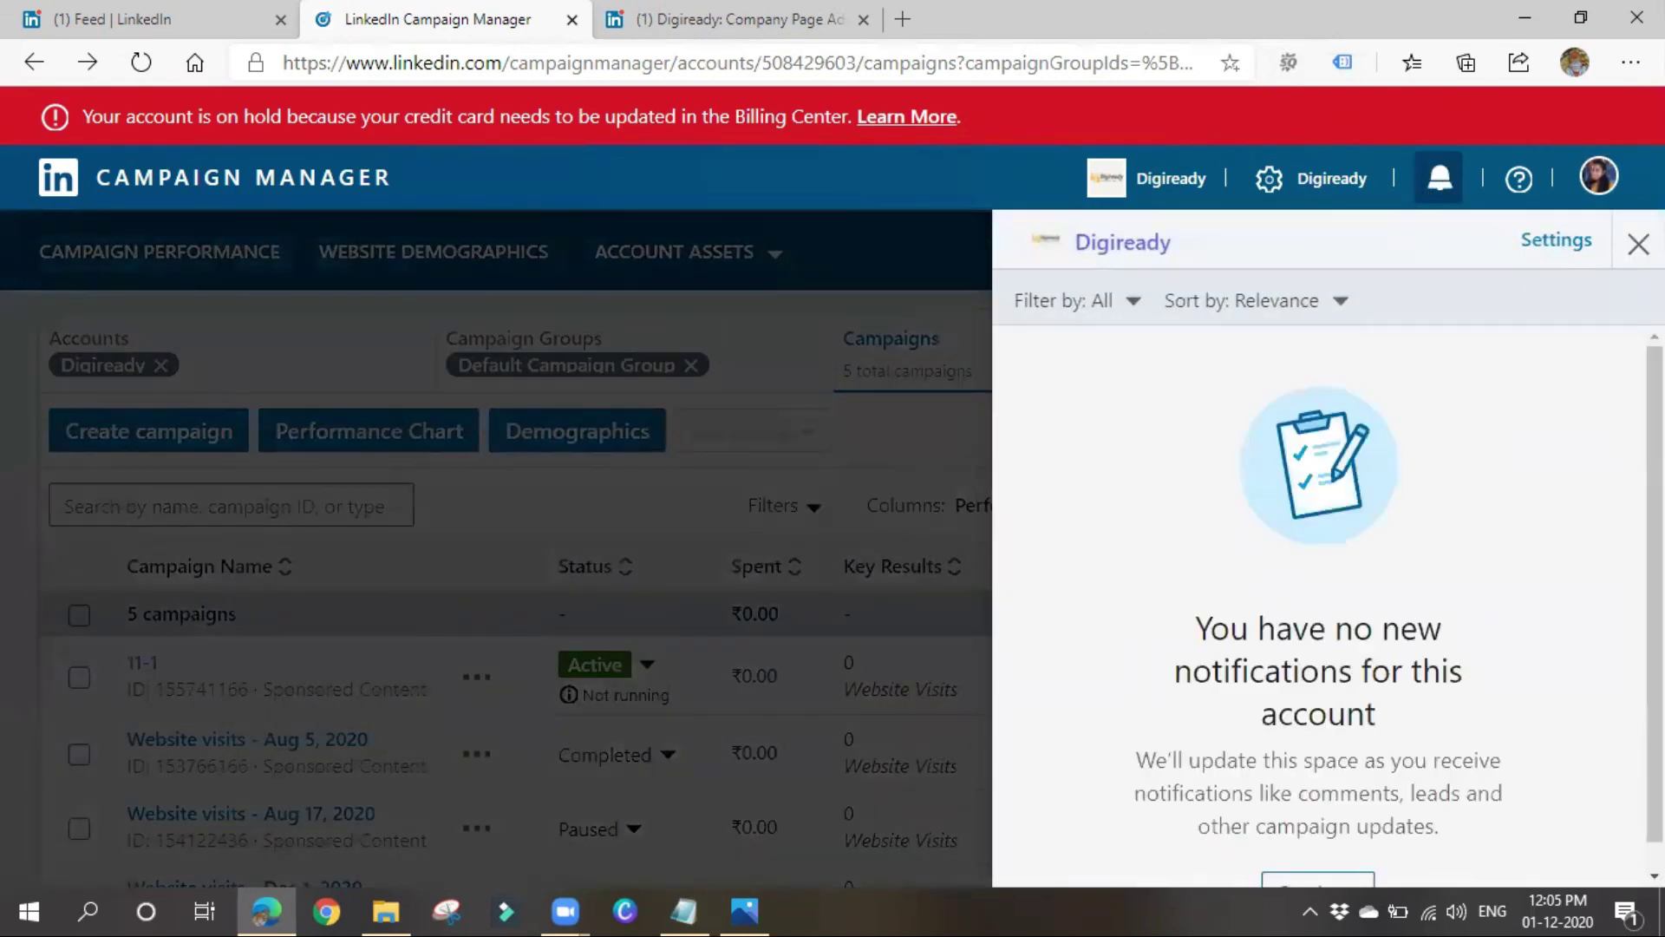
pyautogui.click(1639, 244)
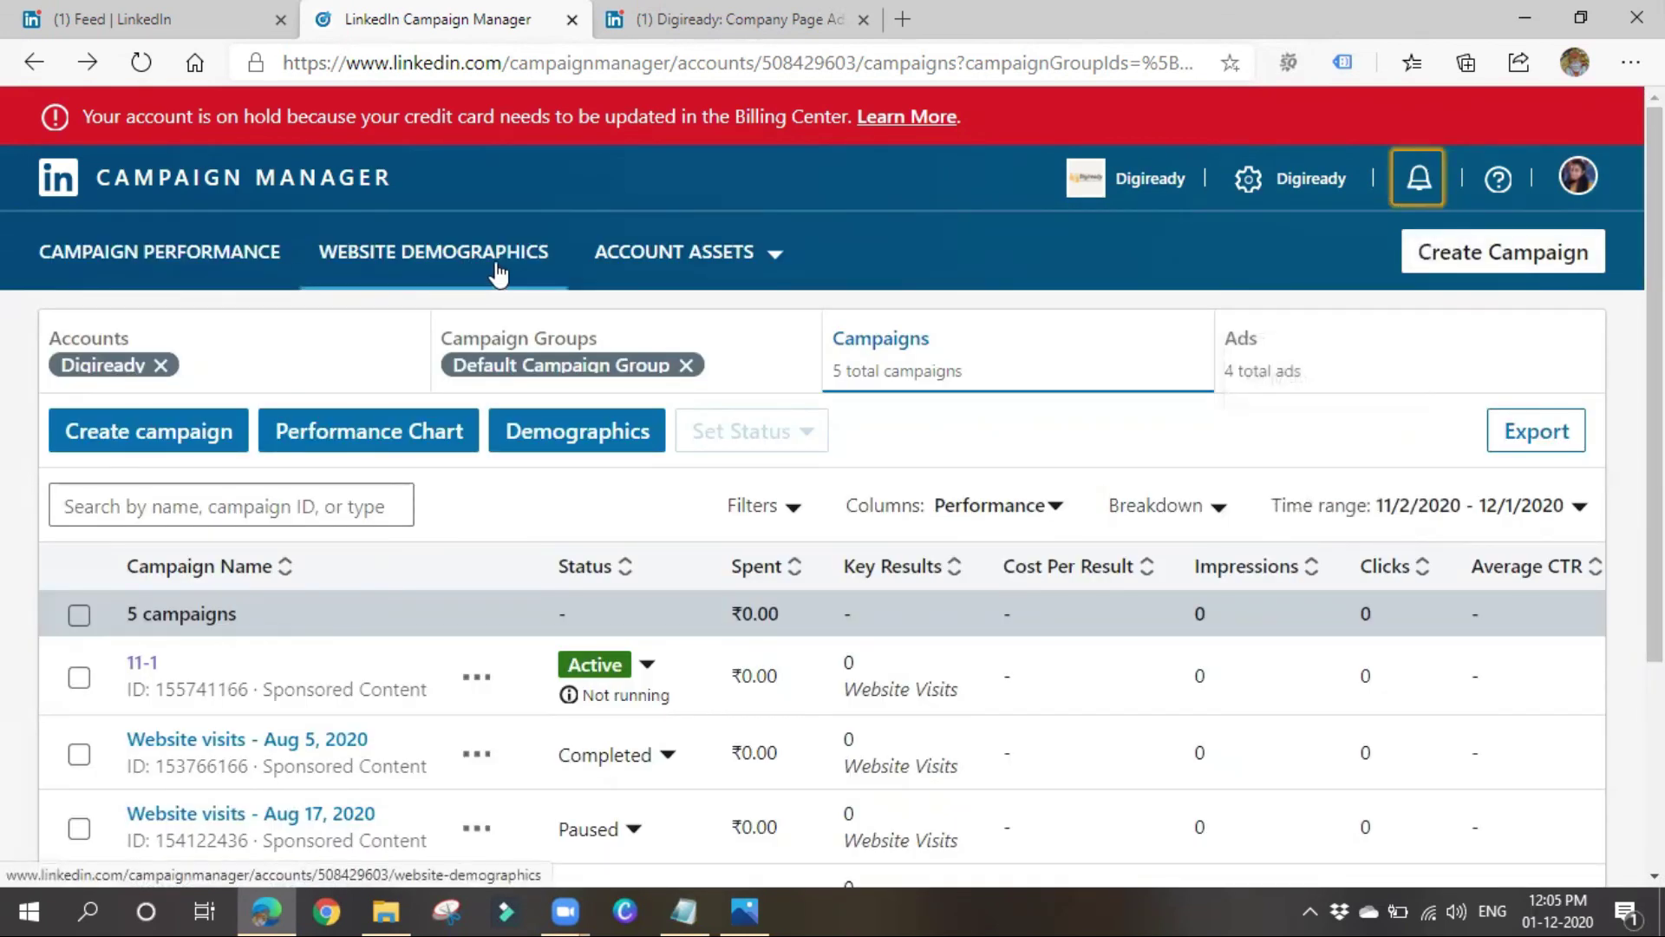
pyautogui.click(847, 842)
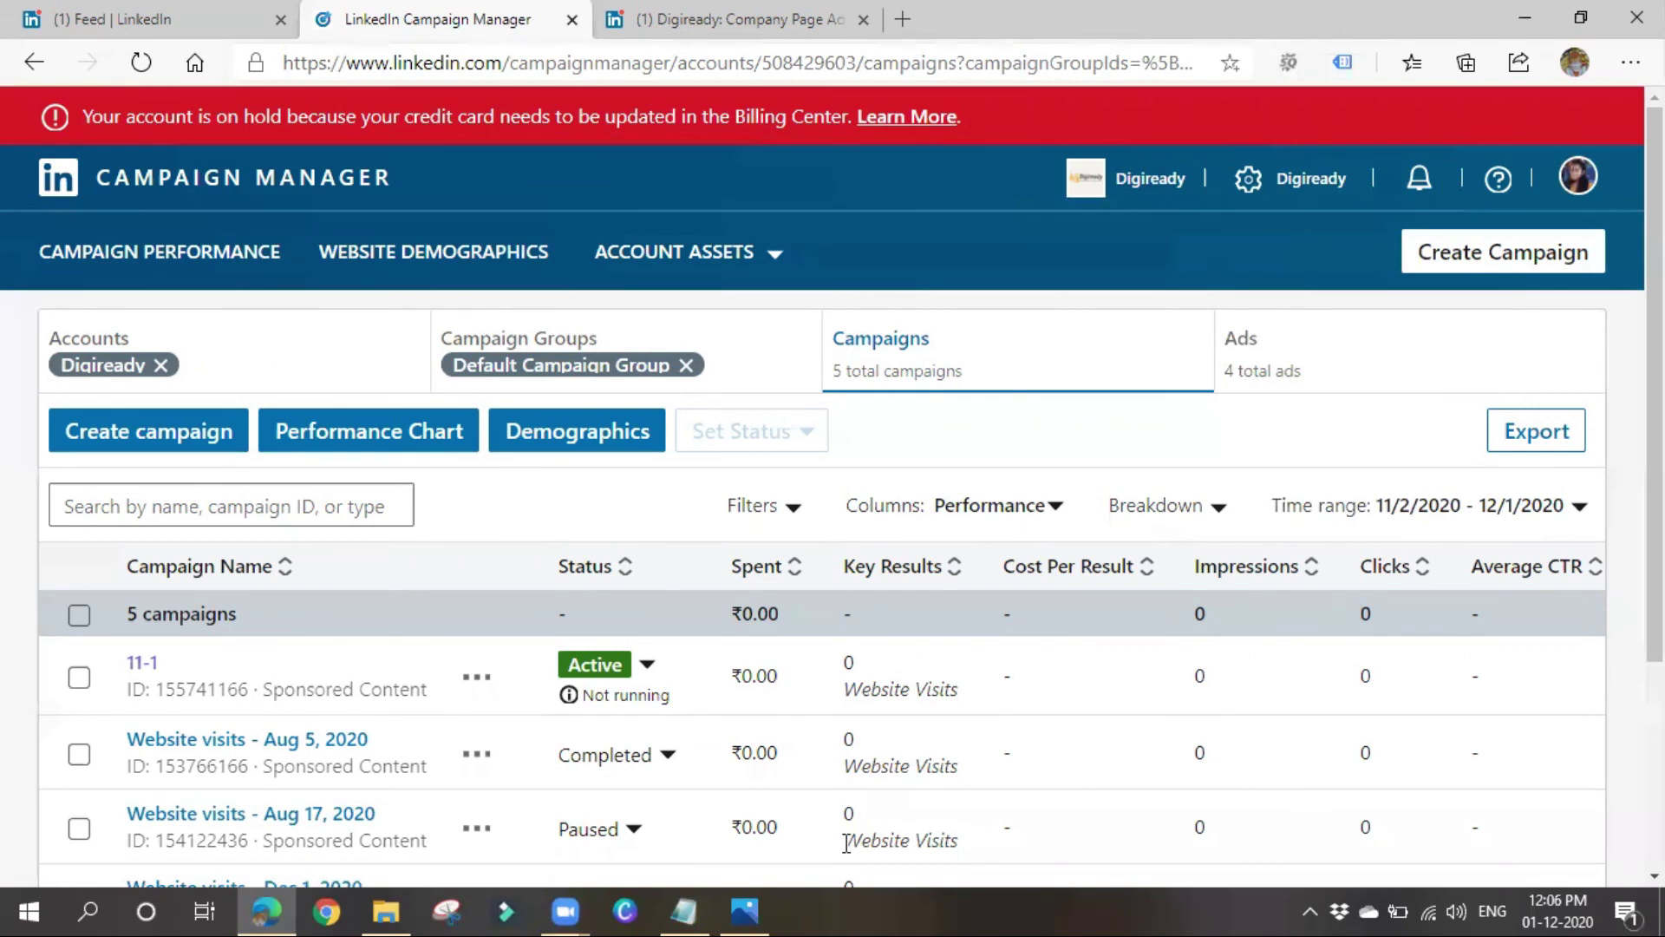
# View the Lead Gen Forms page and look over the other account assets.
pyautogui.click(675, 253)
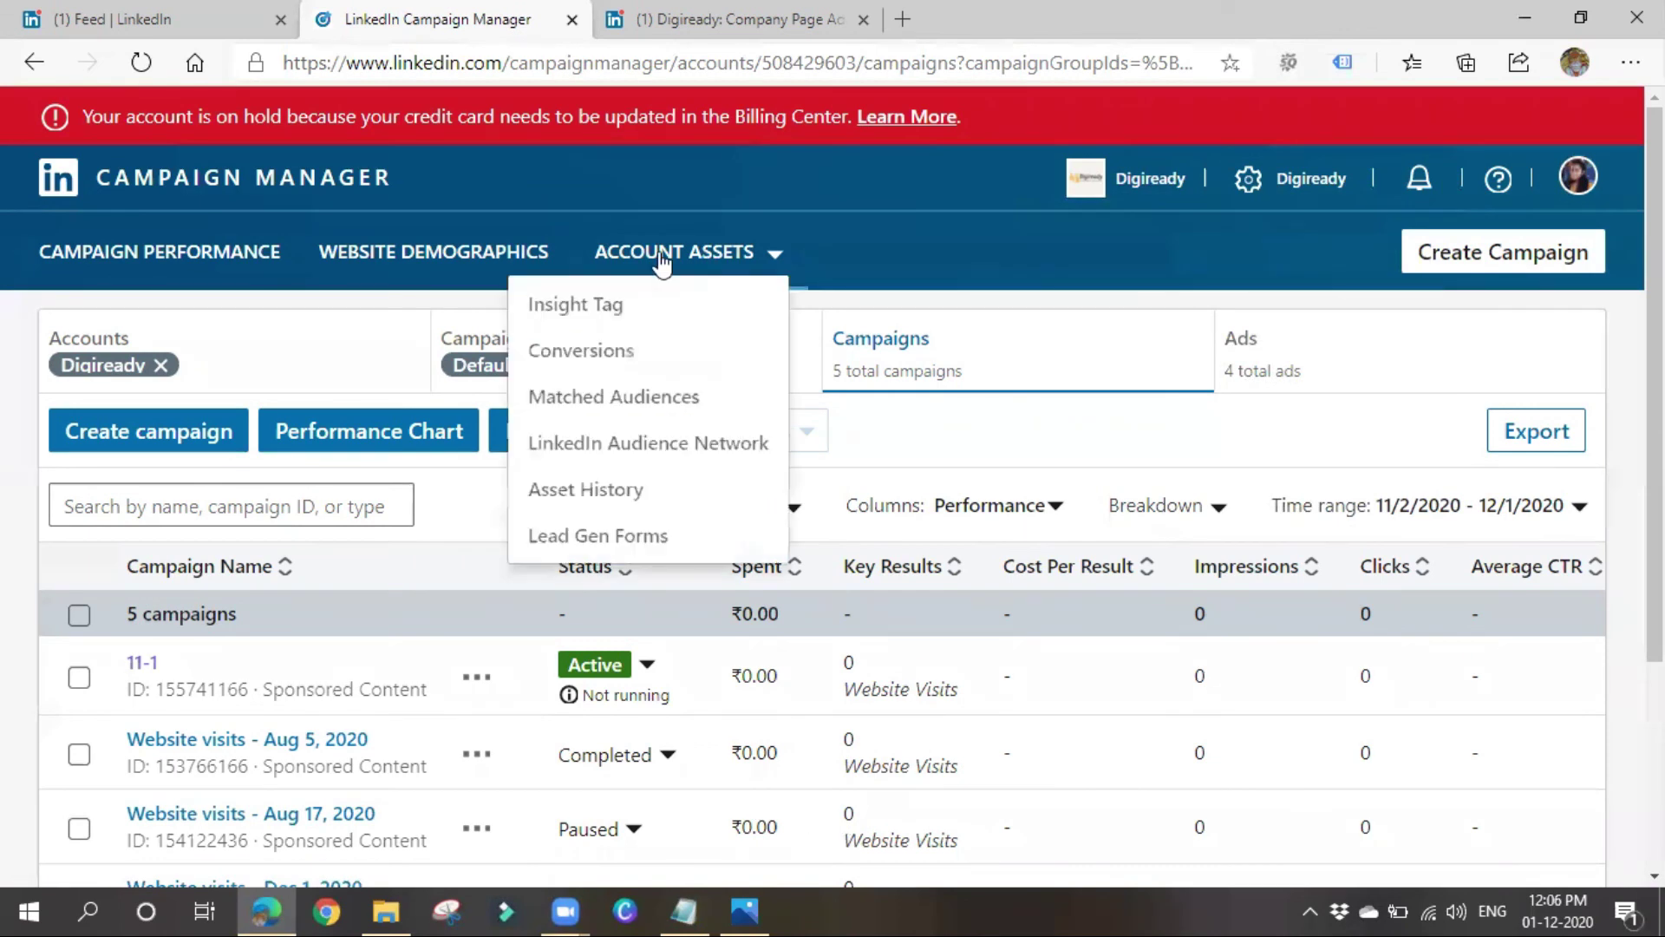
pyautogui.click(600, 541)
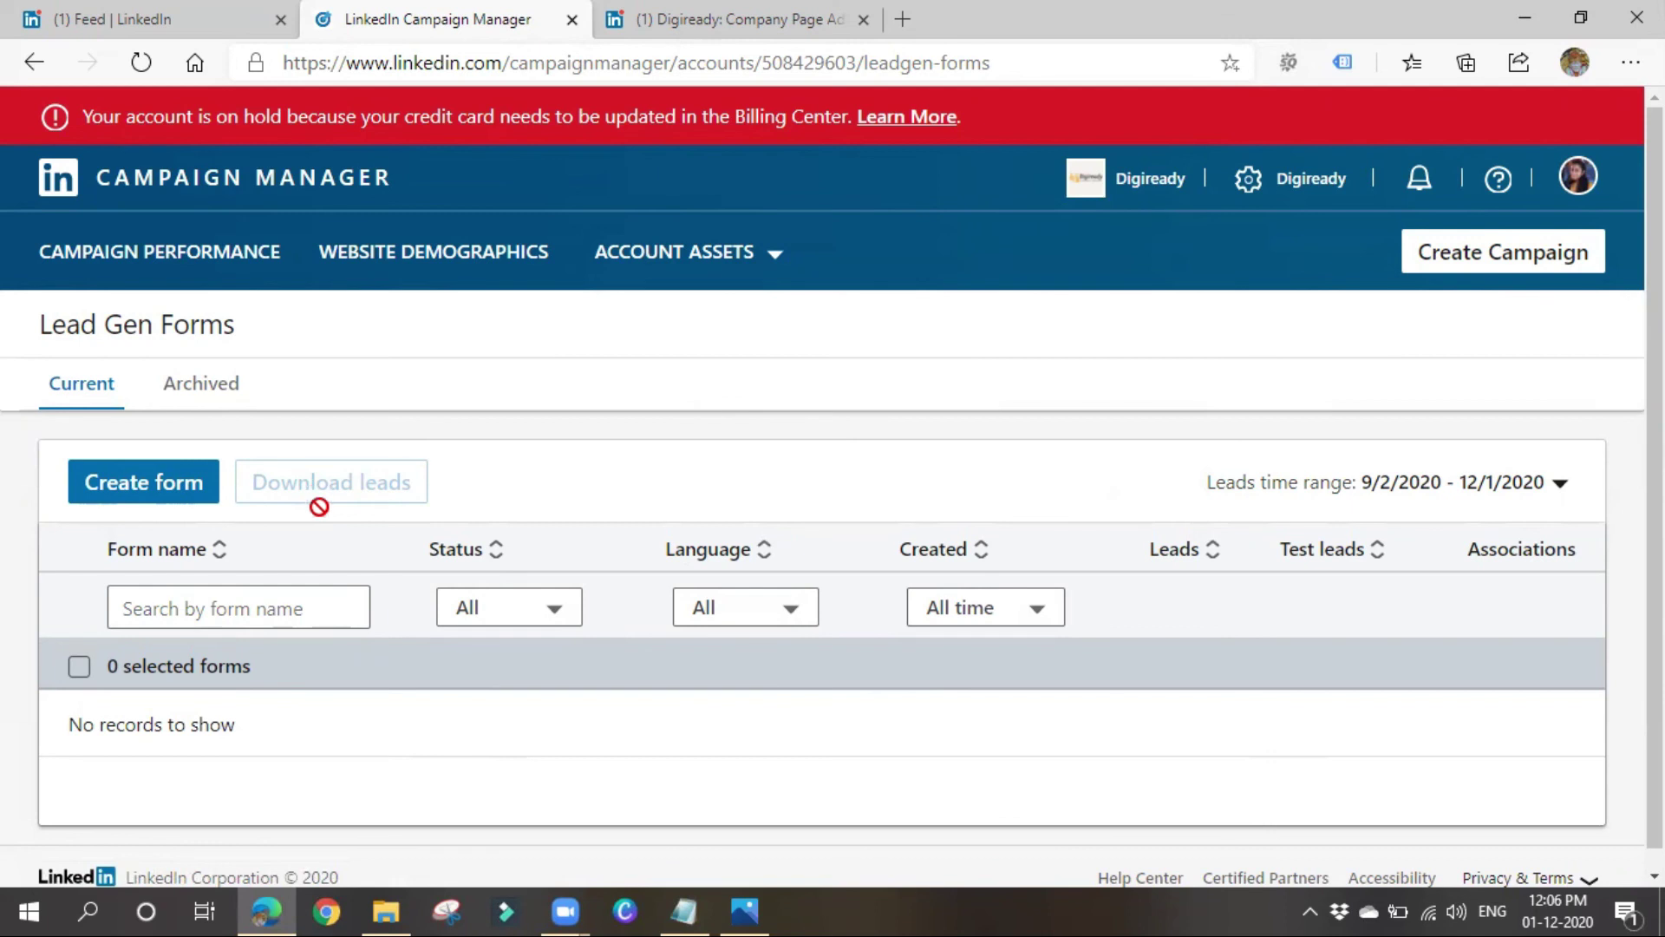
pyautogui.click(667, 262)
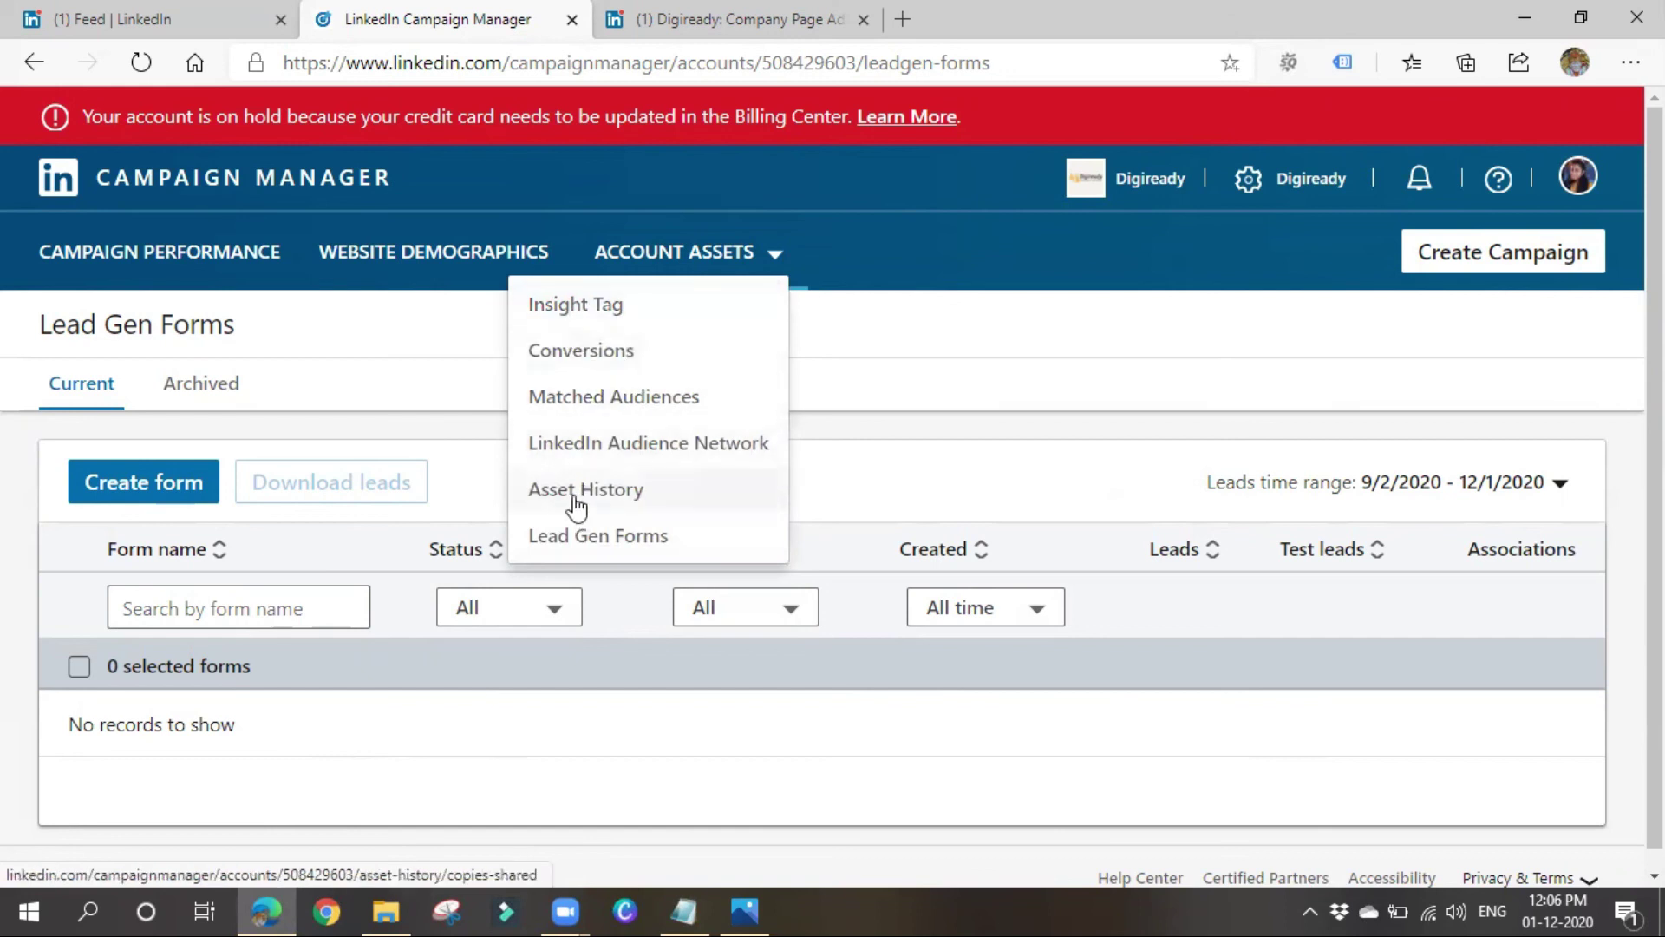
# Examine the Website Demographics page for Digiready and go back to the campaign performance overview.
pyautogui.click(457, 260)
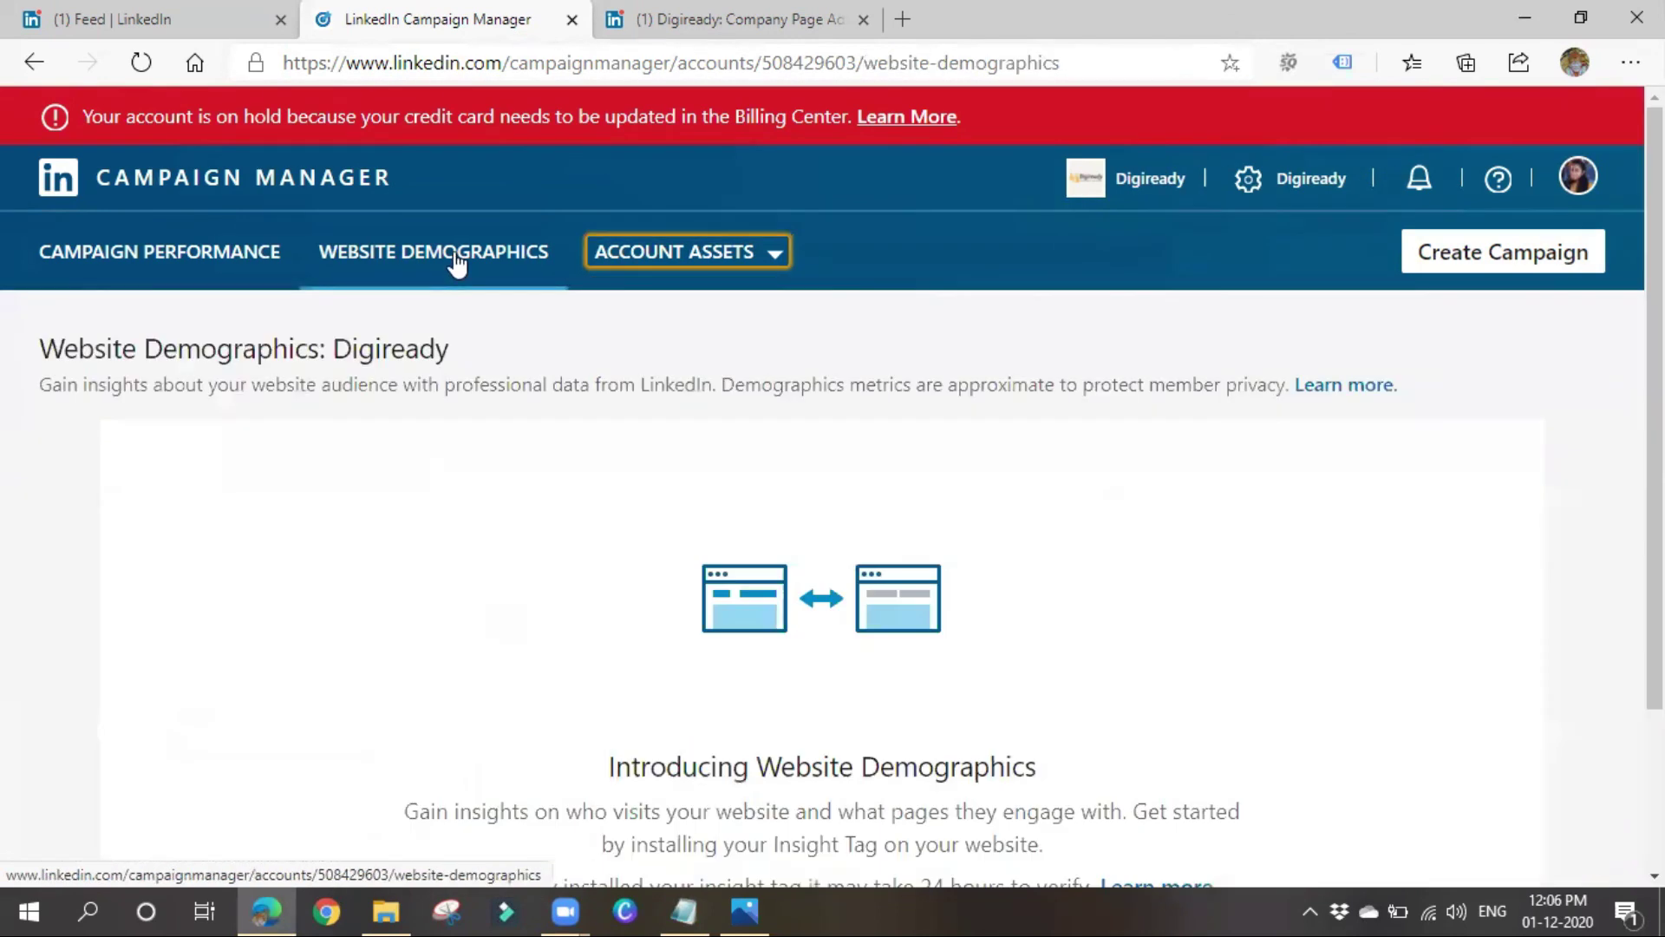
pyautogui.scroll(-3, 729, 552)
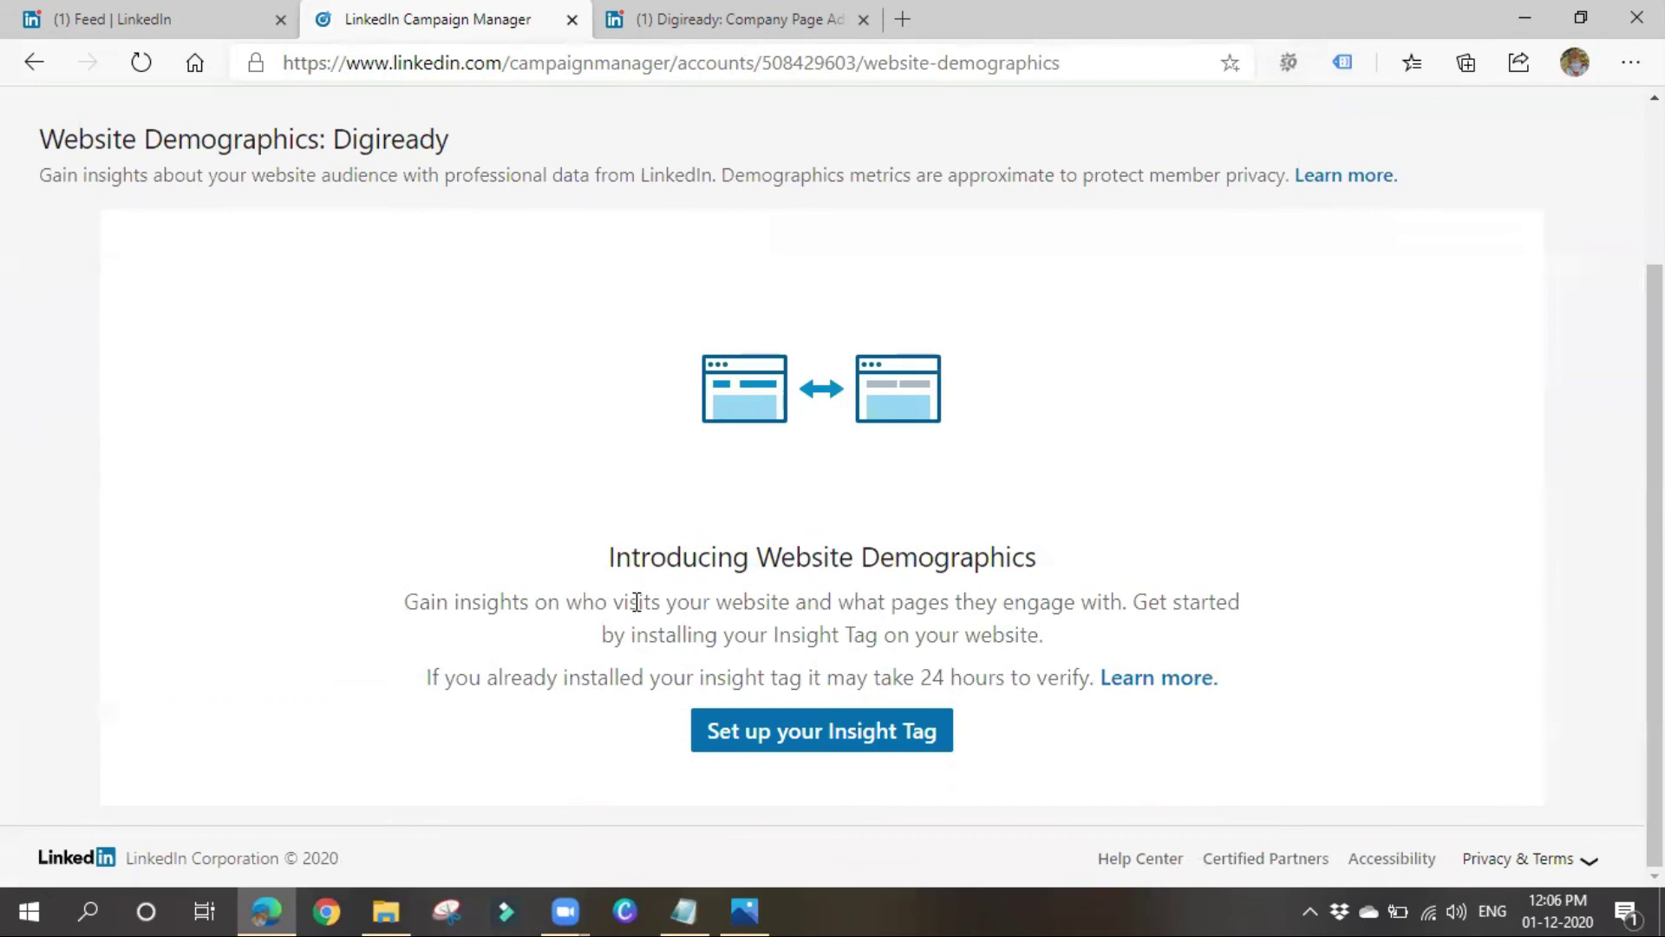
pyautogui.scroll(3, 286, 529)
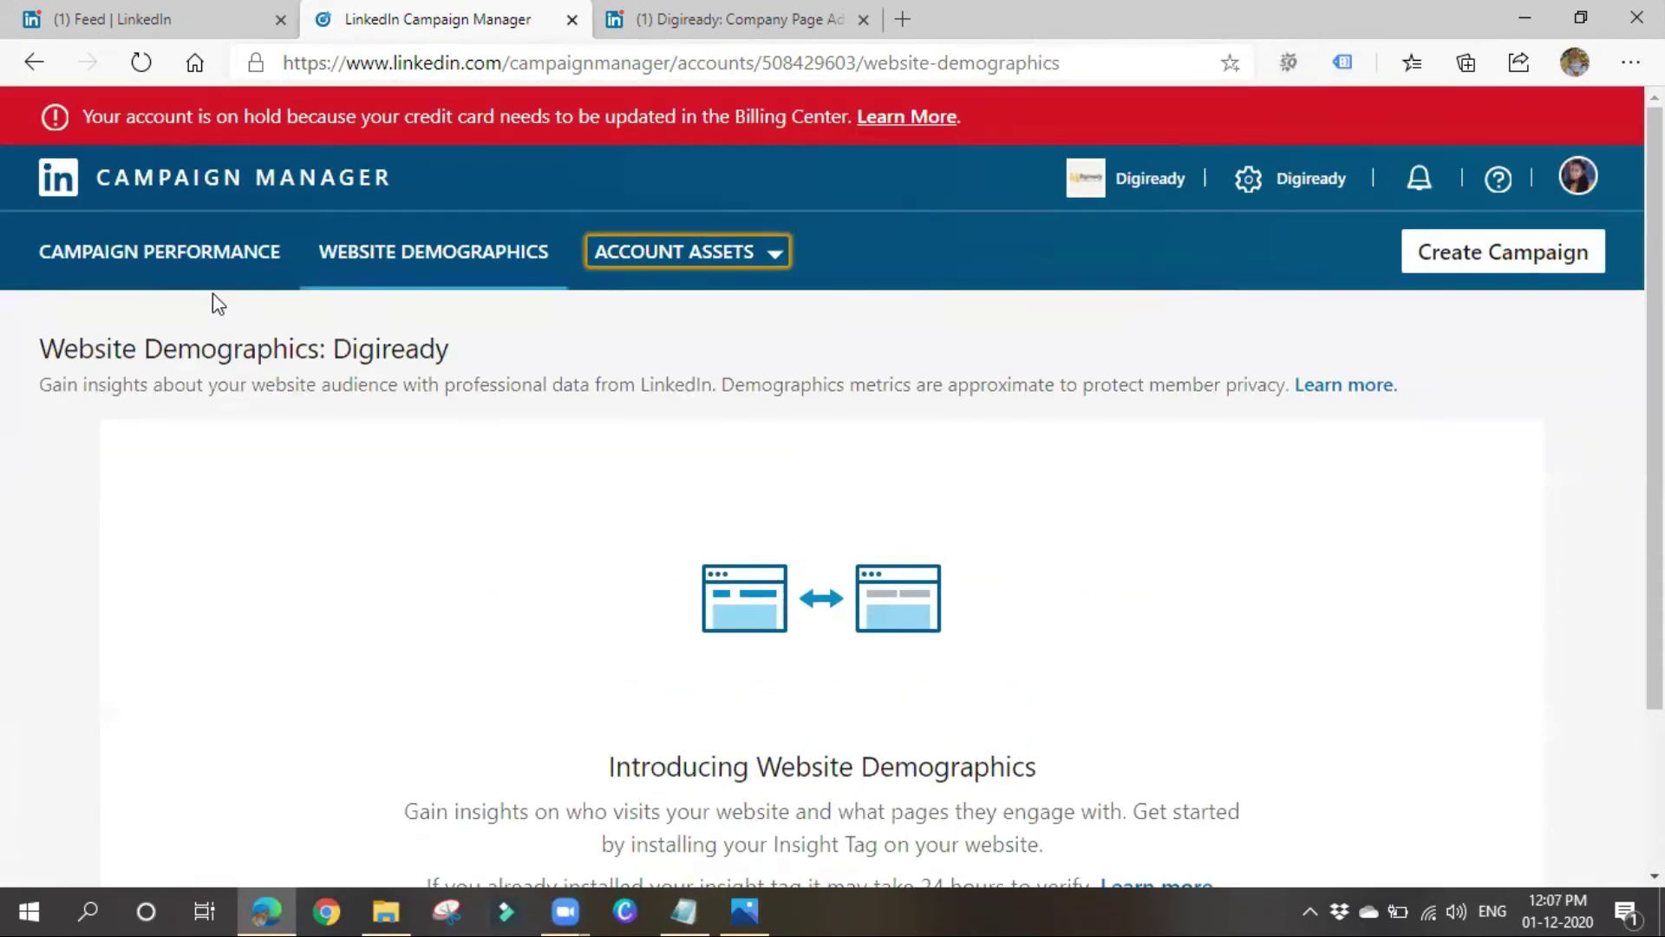
pyautogui.click(195, 262)
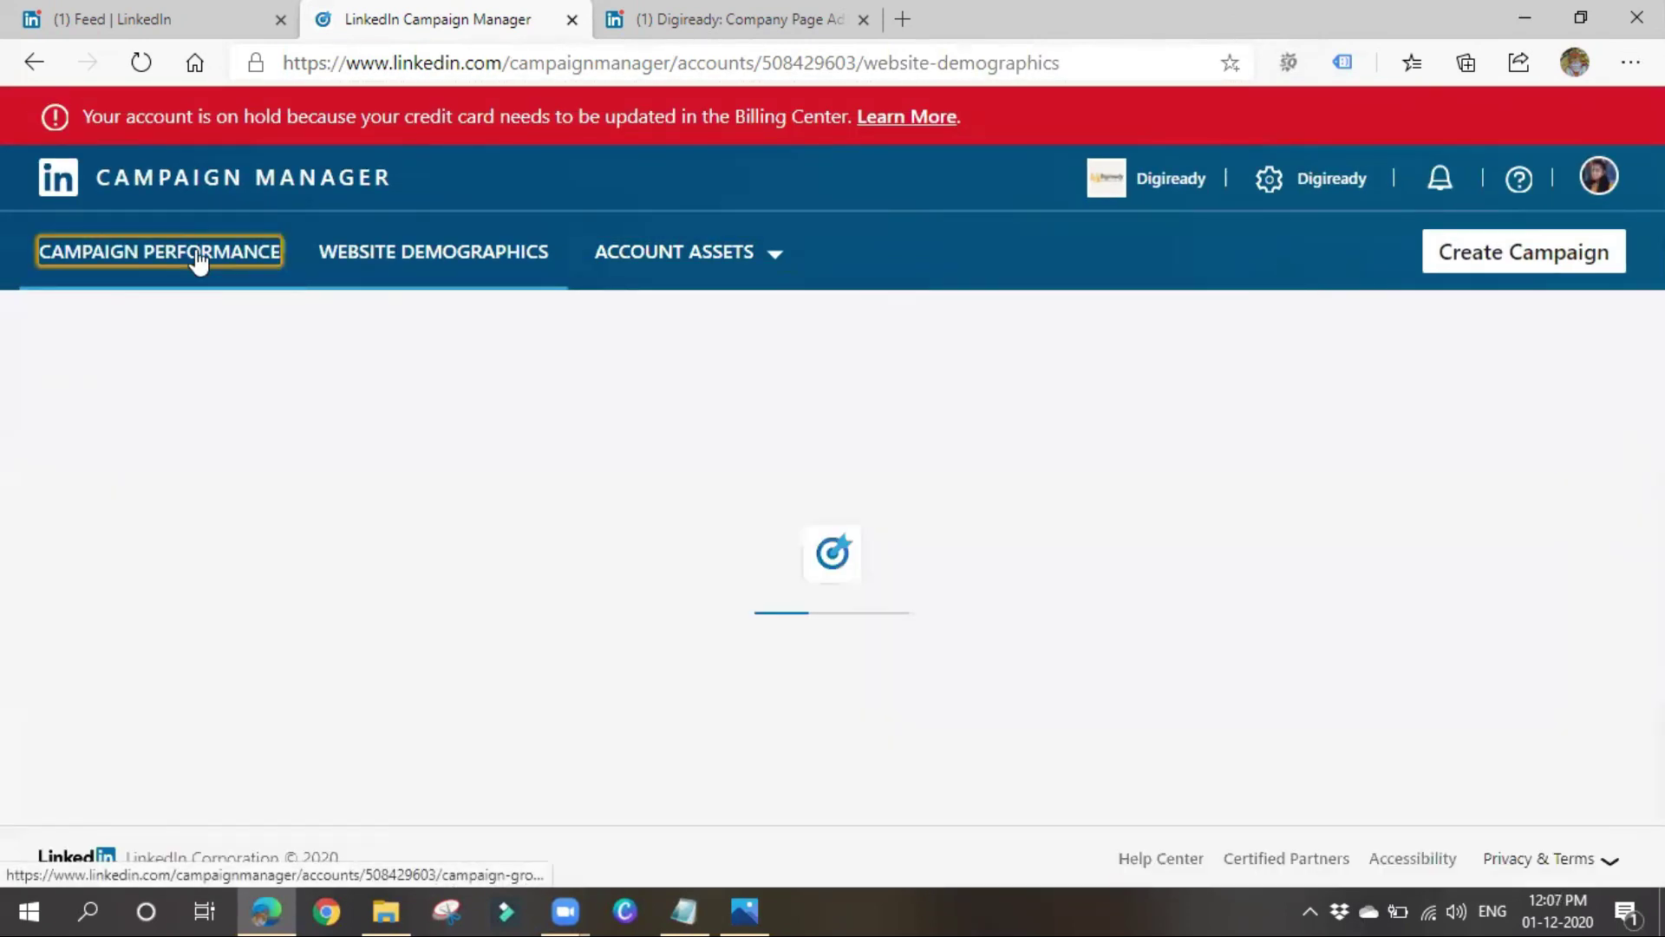